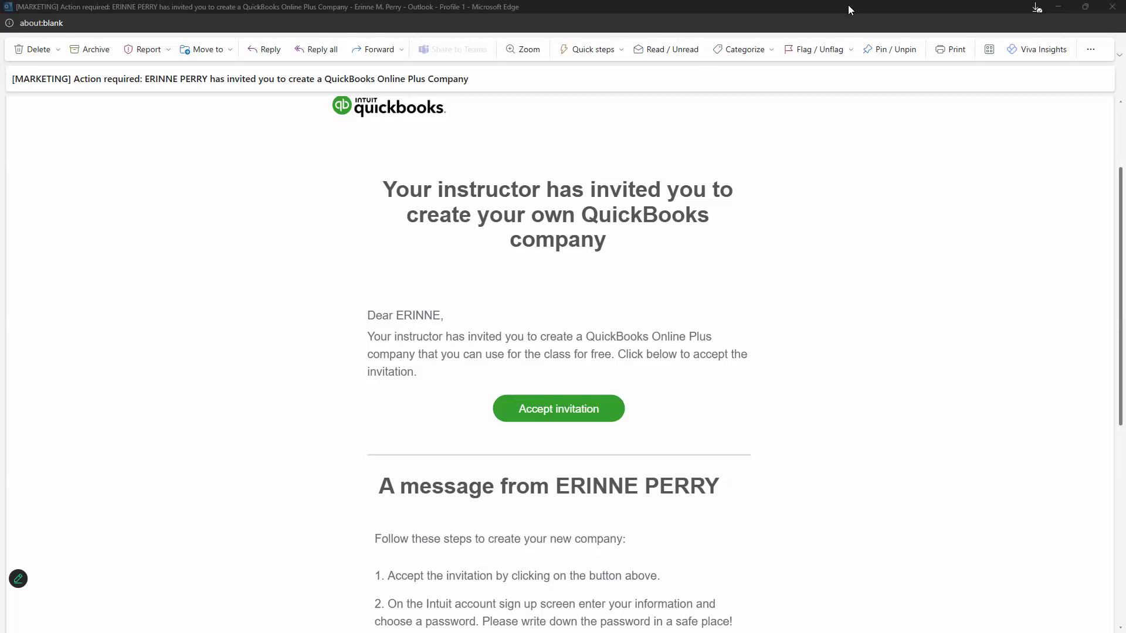
- Minimize Outlook and snap QuickBooks right, beside a full-height Chapter 3 eReader window
{"action": "left_click", "coordinate": [1060, 7]}
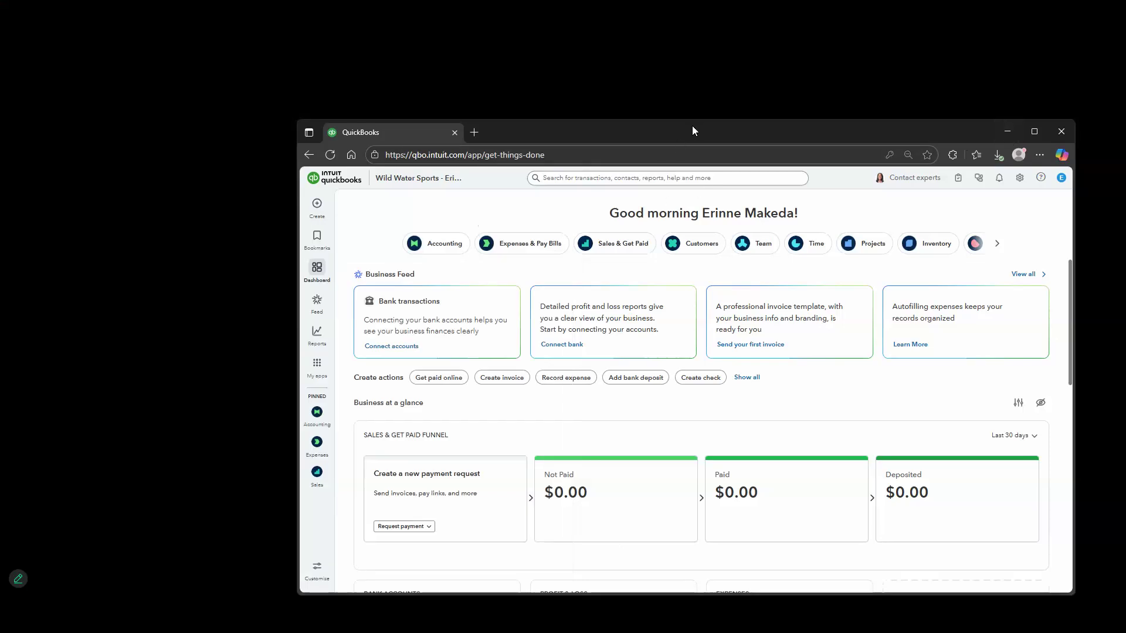
{"action": "key", "text": "super+Right"}
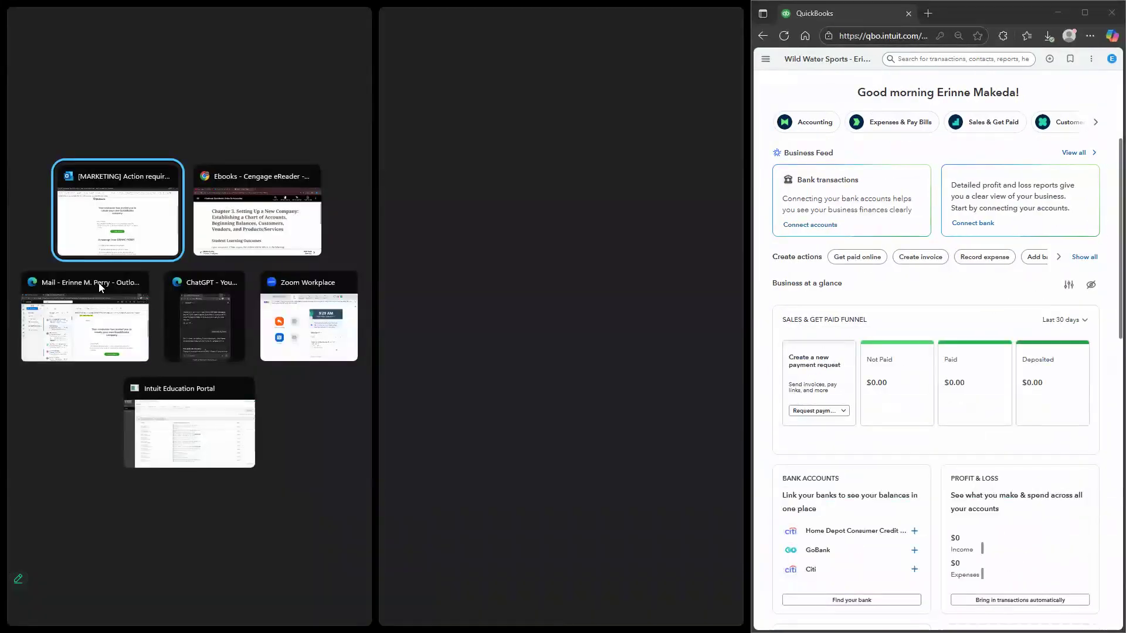
{"action": "key", "text": "Escape"}
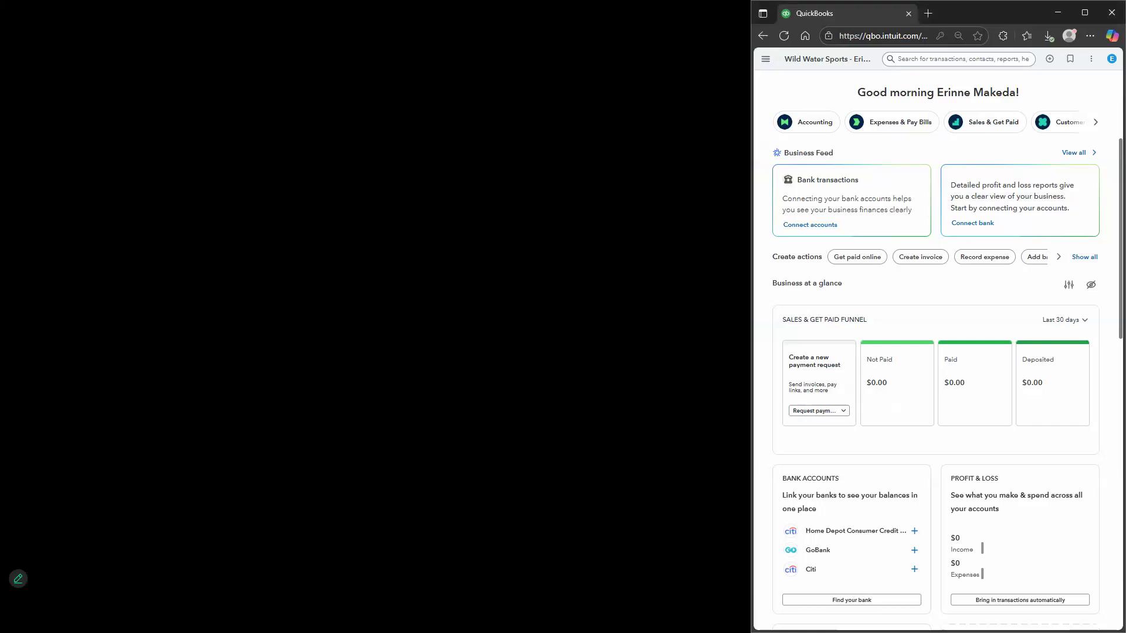
{"action": "key", "text": "alt+Tab"}
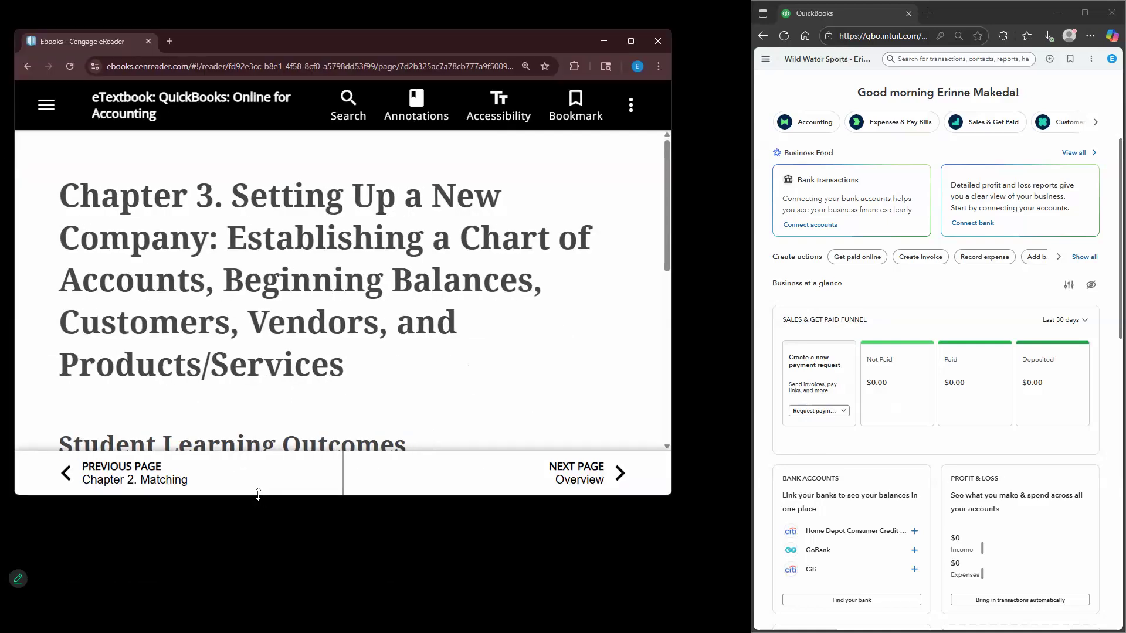
{"action": "left_click_drag", "start_coordinate": [258, 493], "coordinate": [261, 630]}
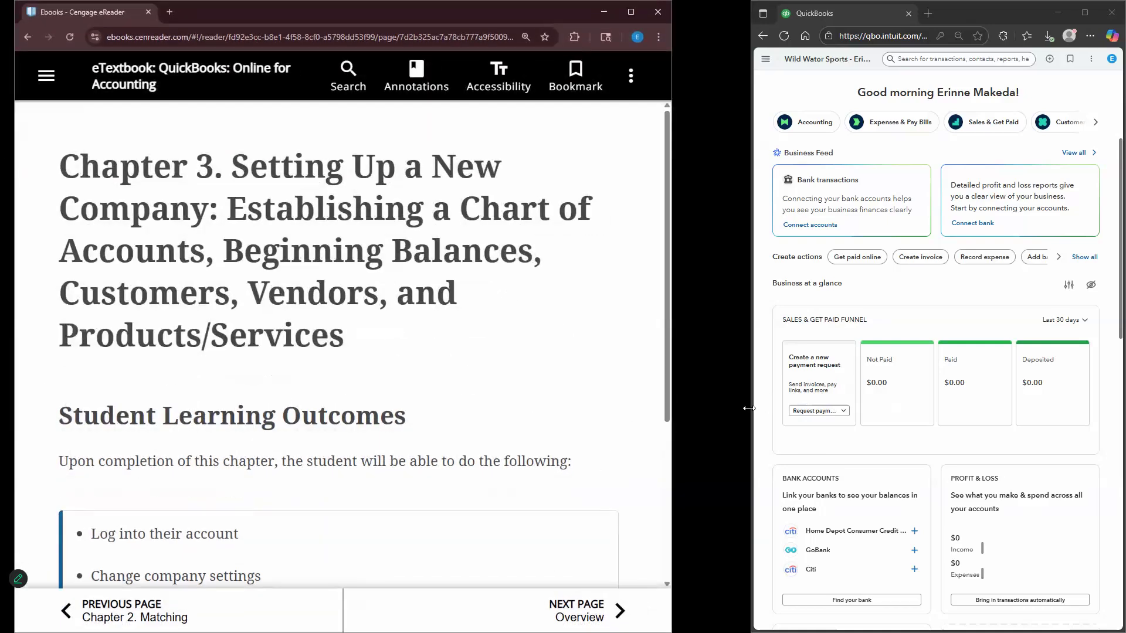
{"action": "left_click_drag", "start_coordinate": [684, 412], "coordinate": [675, 411]}
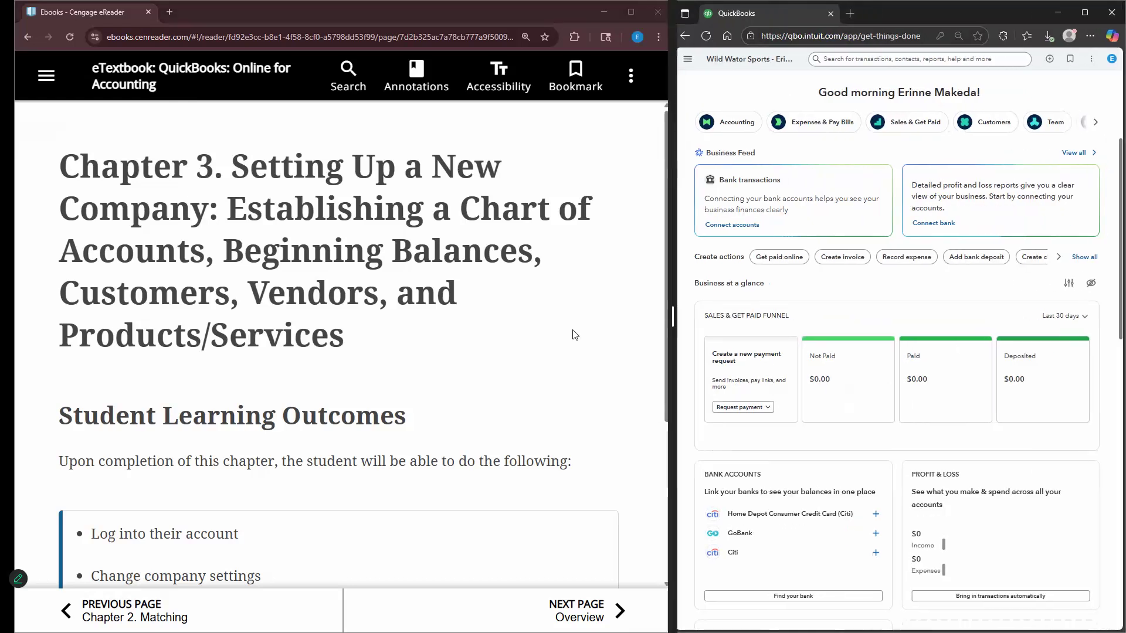
- Skim Chapter 3's Student Learning Outcomes, then turn to the Overview page
{"action": "scroll", "coordinate": [481, 273], "scroll_direction": "down", "scroll_amount": 4}
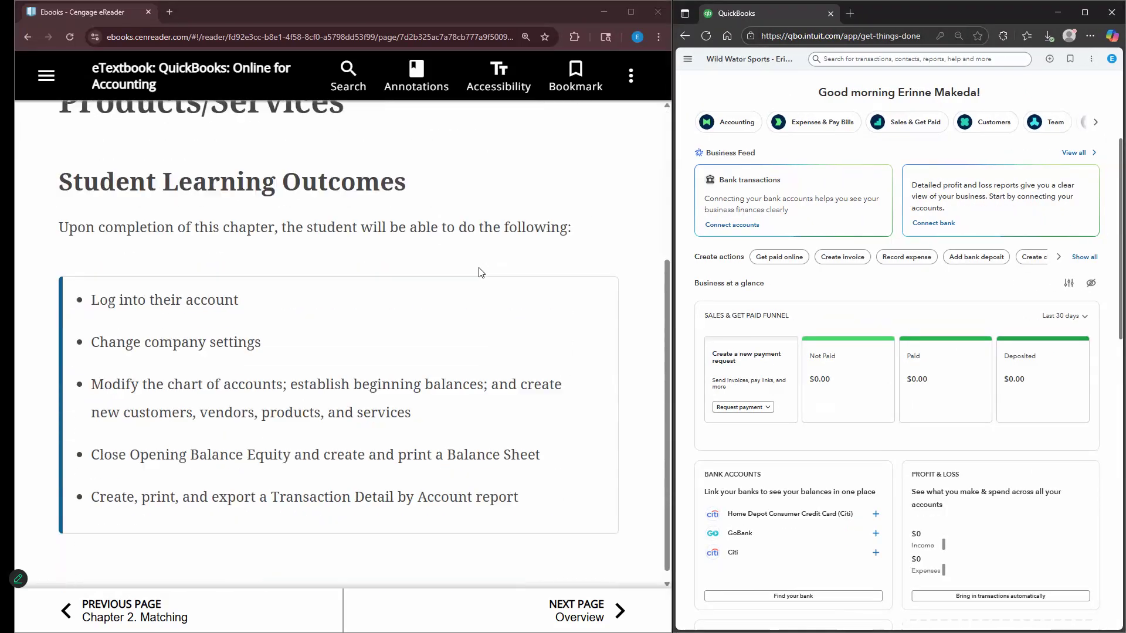
{"action": "scroll", "coordinate": [479, 277], "scroll_direction": "up", "scroll_amount": 3}
{"action": "scroll", "coordinate": [479, 279], "scroll_direction": "down", "scroll_amount": 3}
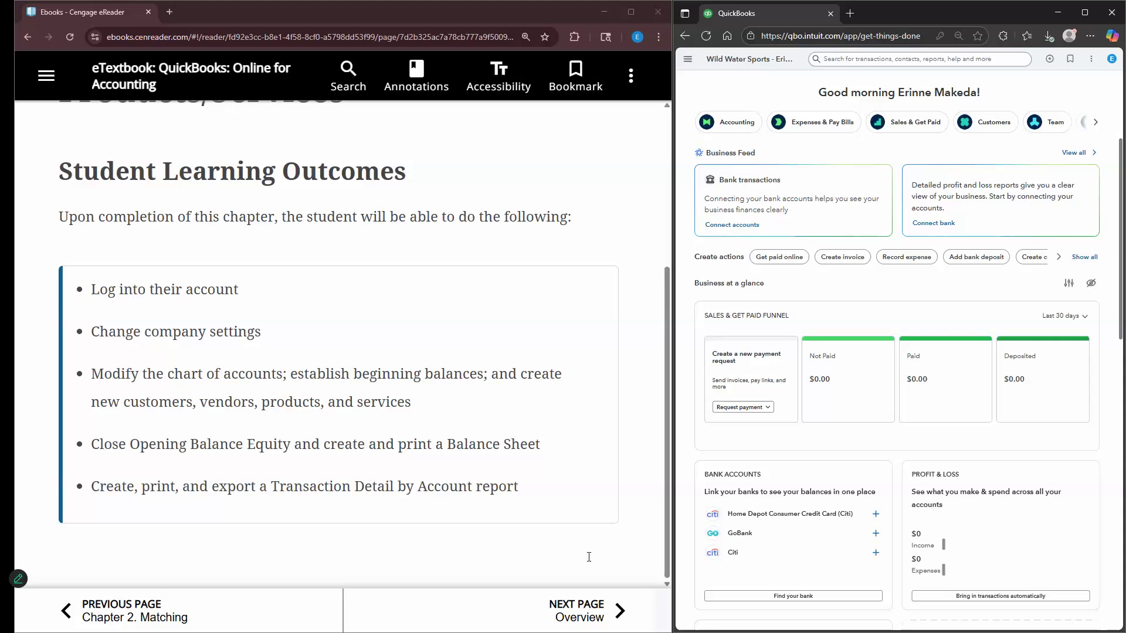
{"action": "left_click", "coordinate": [528, 448]}
{"action": "key", "text": "Right"}
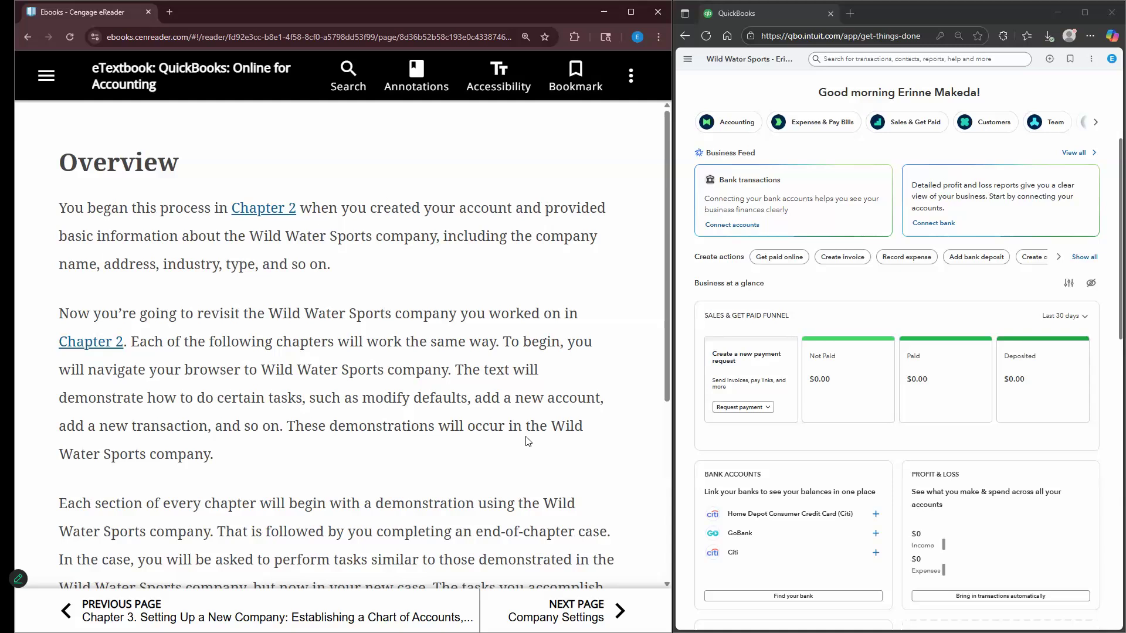
{"action": "scroll", "coordinate": [527, 441], "scroll_direction": "down", "scroll_amount": 1}
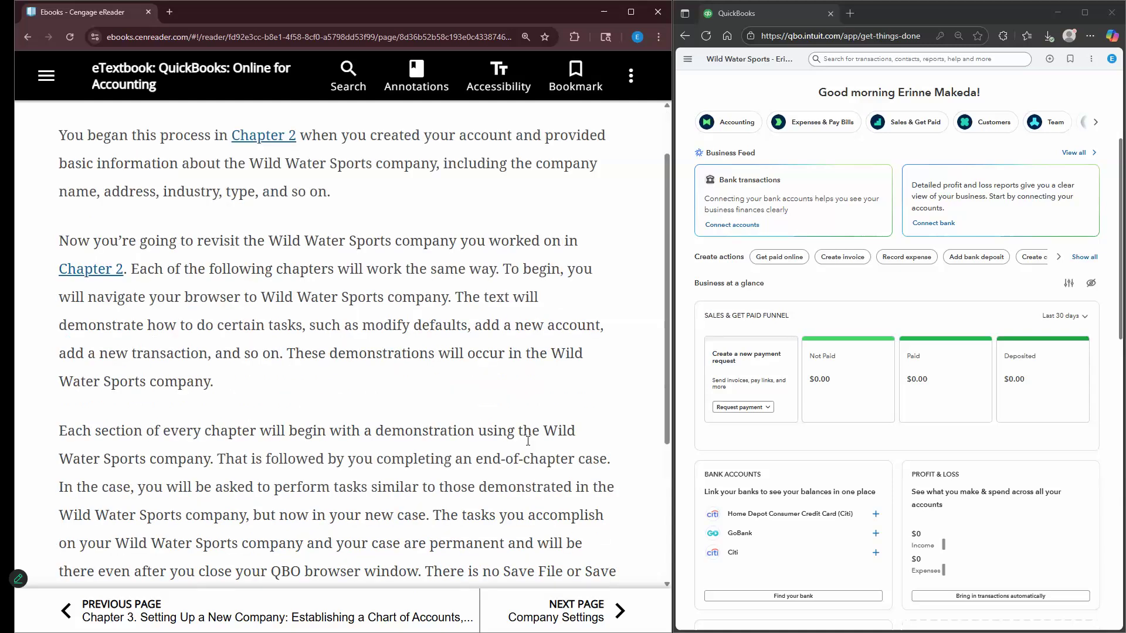
{"action": "scroll", "coordinate": [528, 441], "scroll_direction": "down", "scroll_amount": 1}
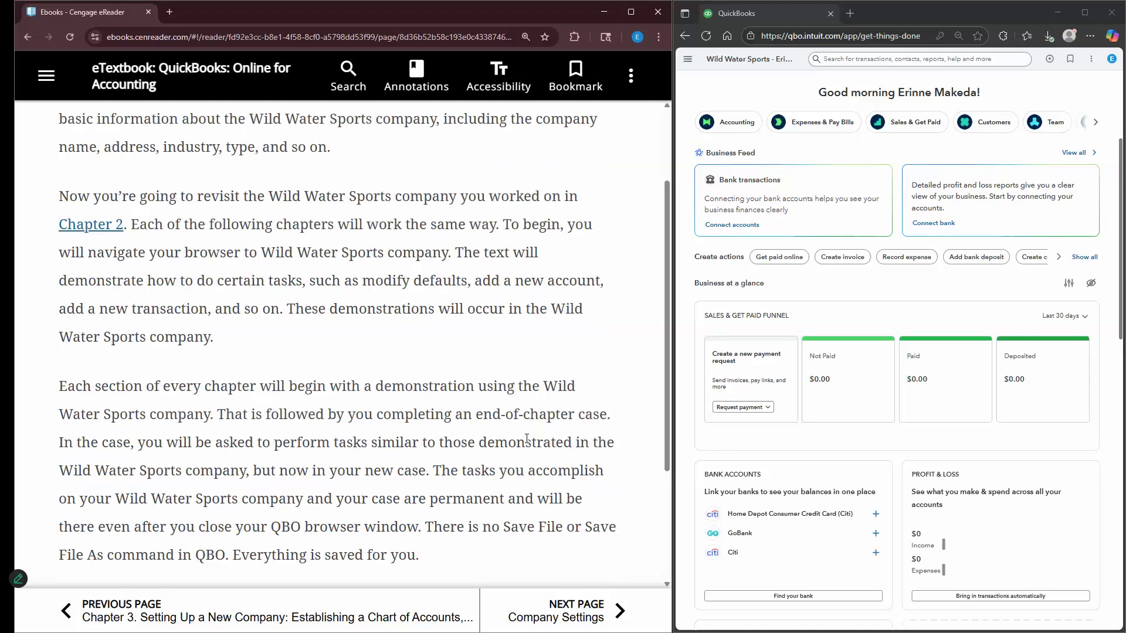
{"action": "scroll", "coordinate": [526, 439], "scroll_direction": "down", "scroll_amount": 1}
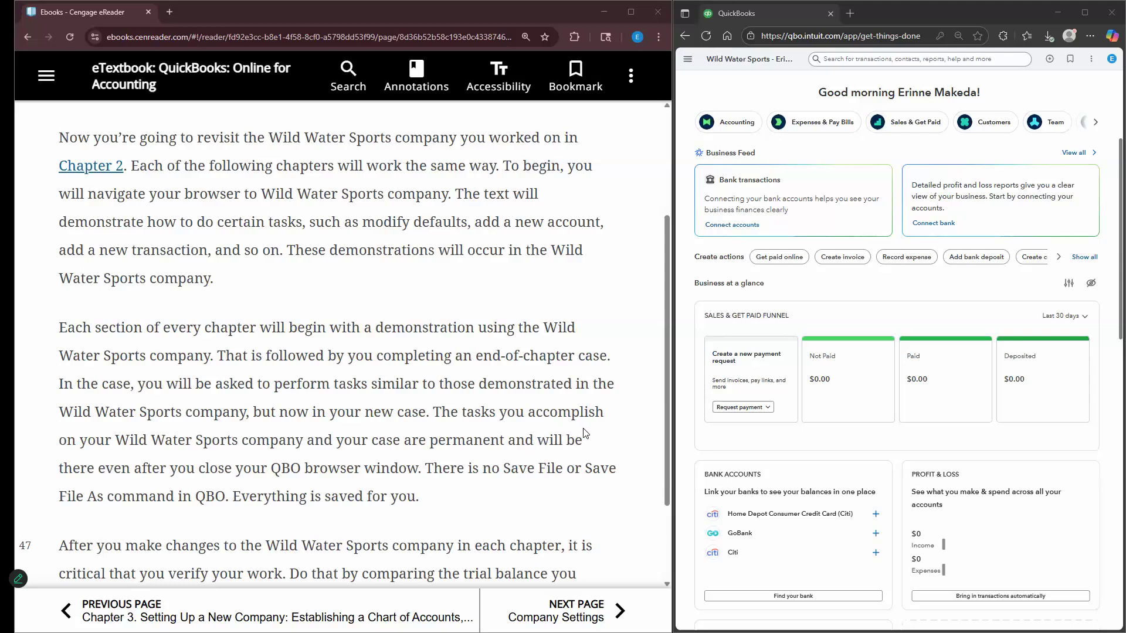
{"action": "scroll", "coordinate": [588, 435], "scroll_direction": "down", "scroll_amount": 1}
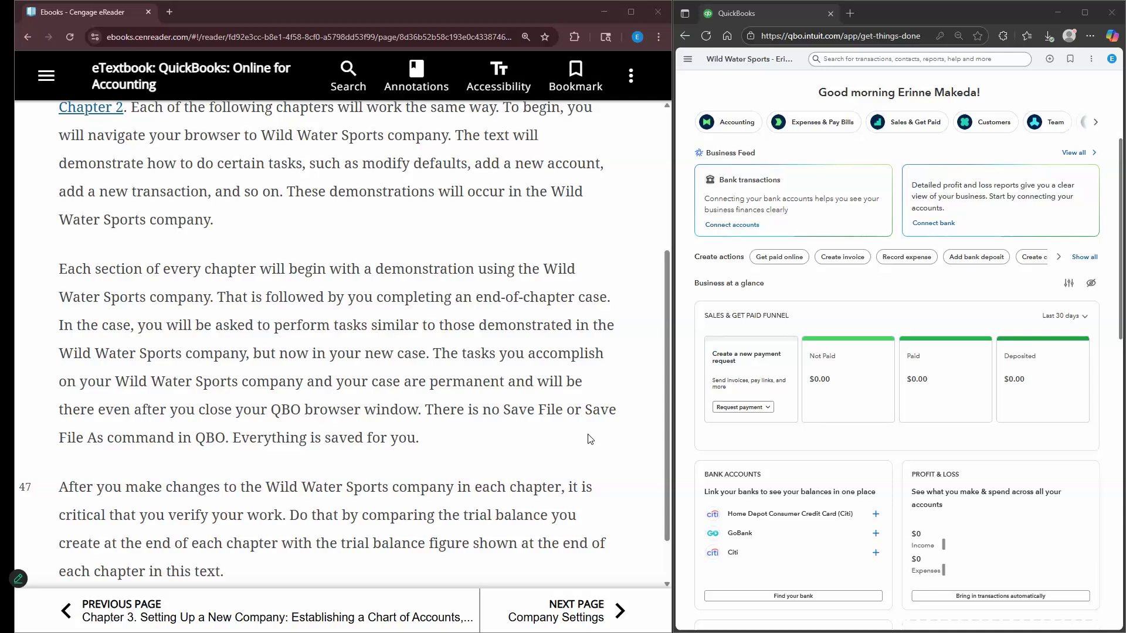
{"action": "scroll", "coordinate": [476, 372], "scroll_direction": "down", "scroll_amount": 1}
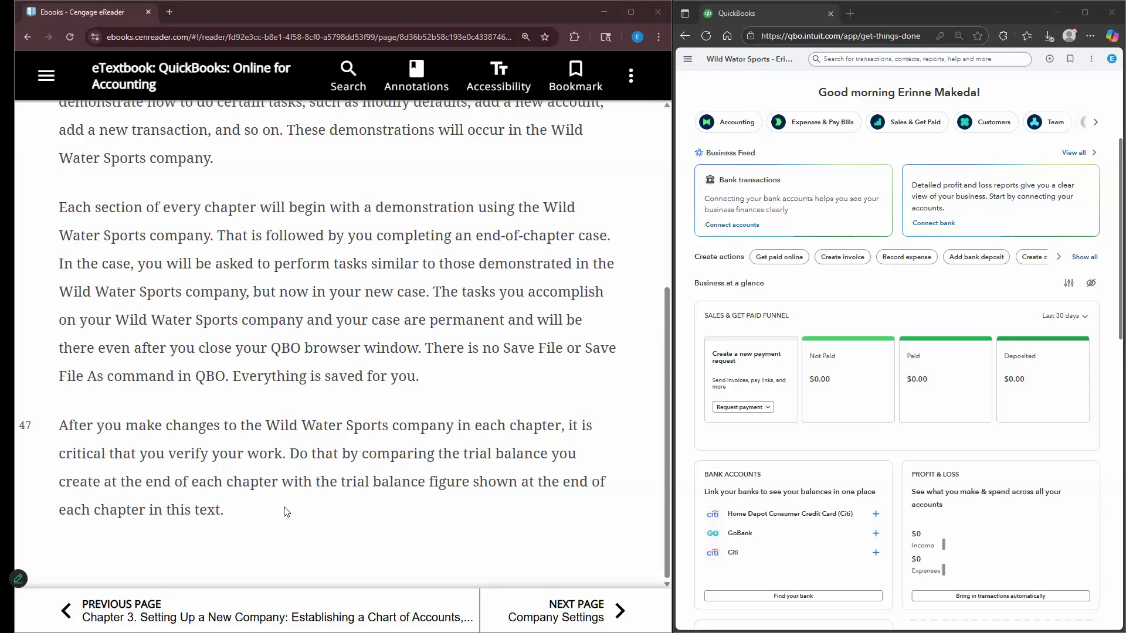
- Jump to the Trial Balance section from the table of contents and enlarge Figure 3.17
{"action": "left_click", "coordinate": [46, 76]}
{"action": "scroll", "coordinate": [117, 347], "scroll_direction": "down", "scroll_amount": 4}
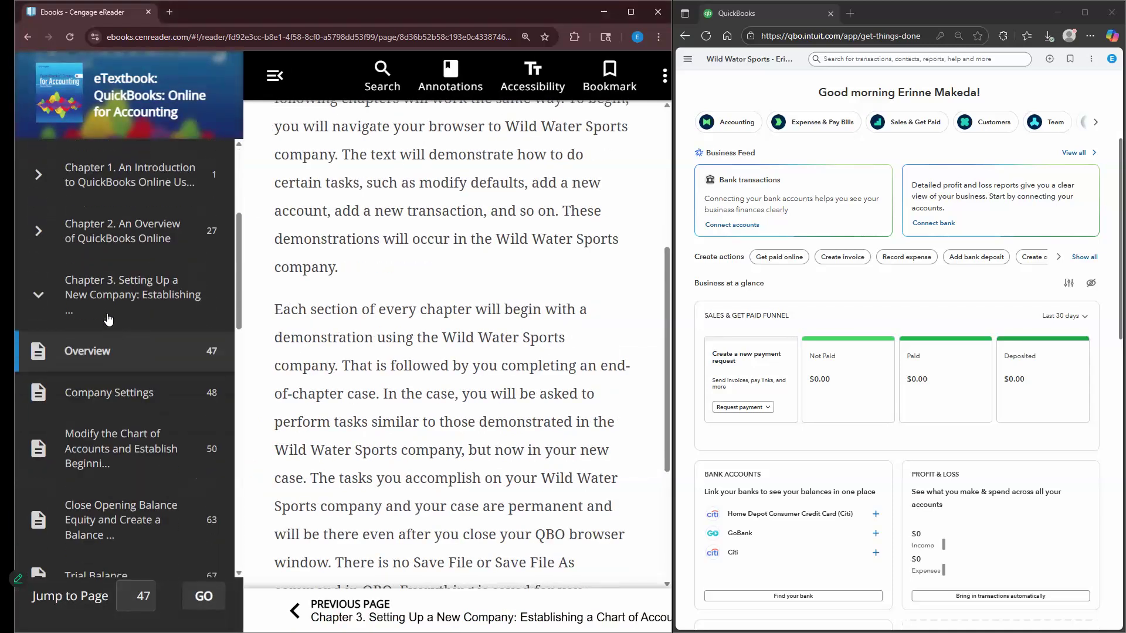
{"action": "scroll", "coordinate": [108, 319], "scroll_direction": "down", "scroll_amount": 5}
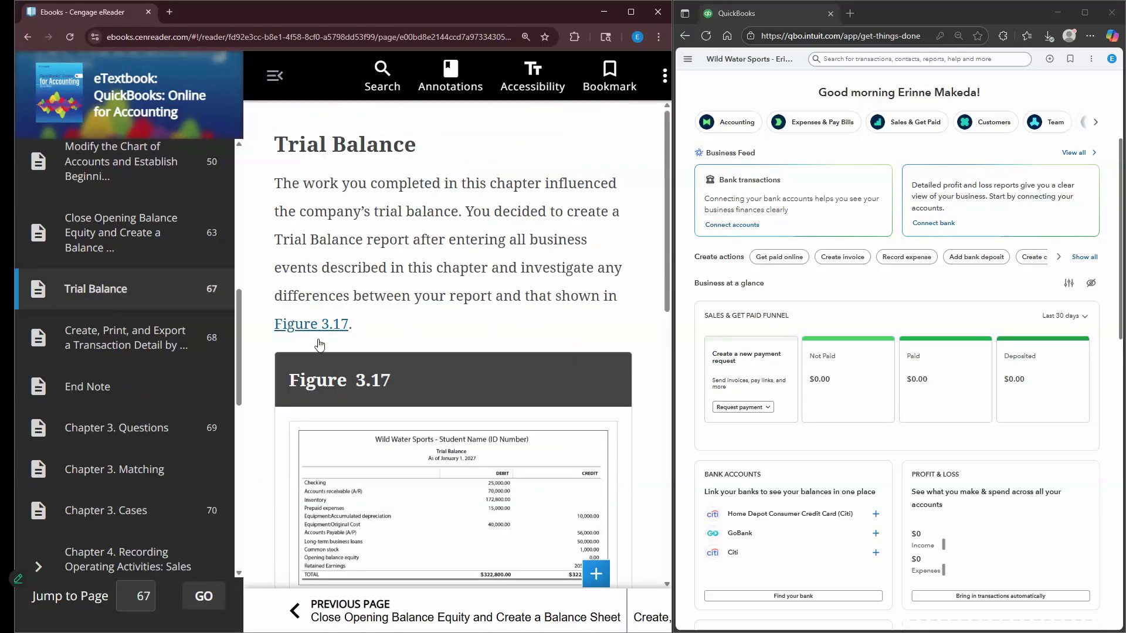
{"action": "left_click", "coordinate": [275, 76]}
{"action": "scroll", "coordinate": [290, 319], "scroll_direction": "down", "scroll_amount": 3}
{"action": "scroll", "coordinate": [287, 314], "scroll_direction": "down", "scroll_amount": 1}
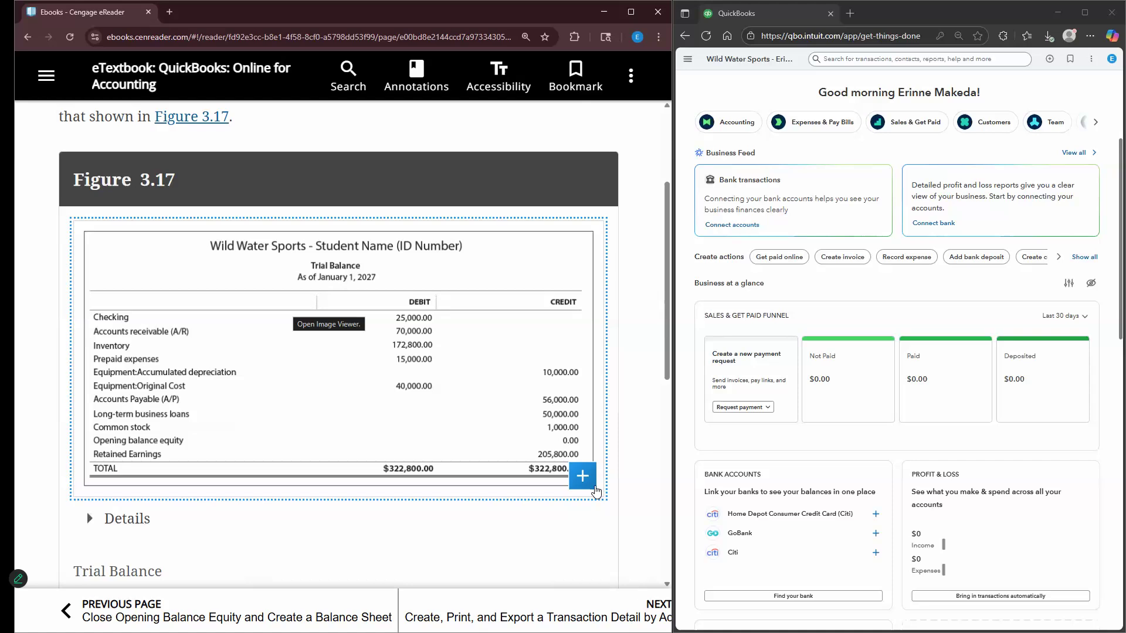
{"action": "left_click", "coordinate": [583, 476]}
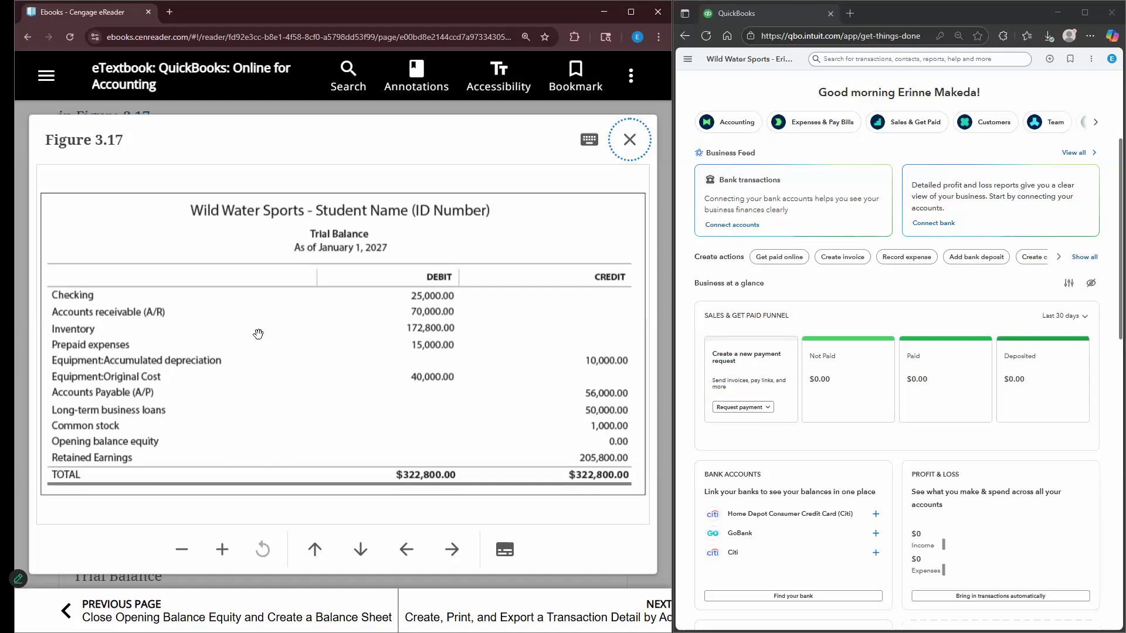
- Open the Trial Balance report from Standard reports by searching 'tria'
{"action": "left_click", "coordinate": [687, 59]}
{"action": "left_click", "coordinate": [736, 167]}
{"action": "left_click", "coordinate": [743, 186]}
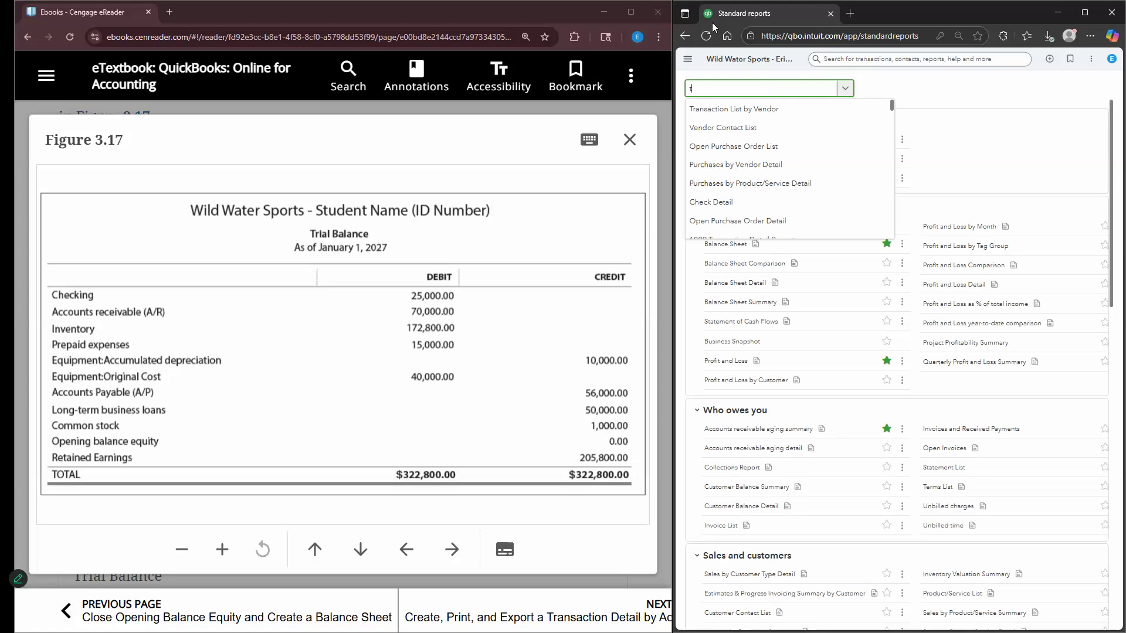
{"action": "type", "text": "tria"}
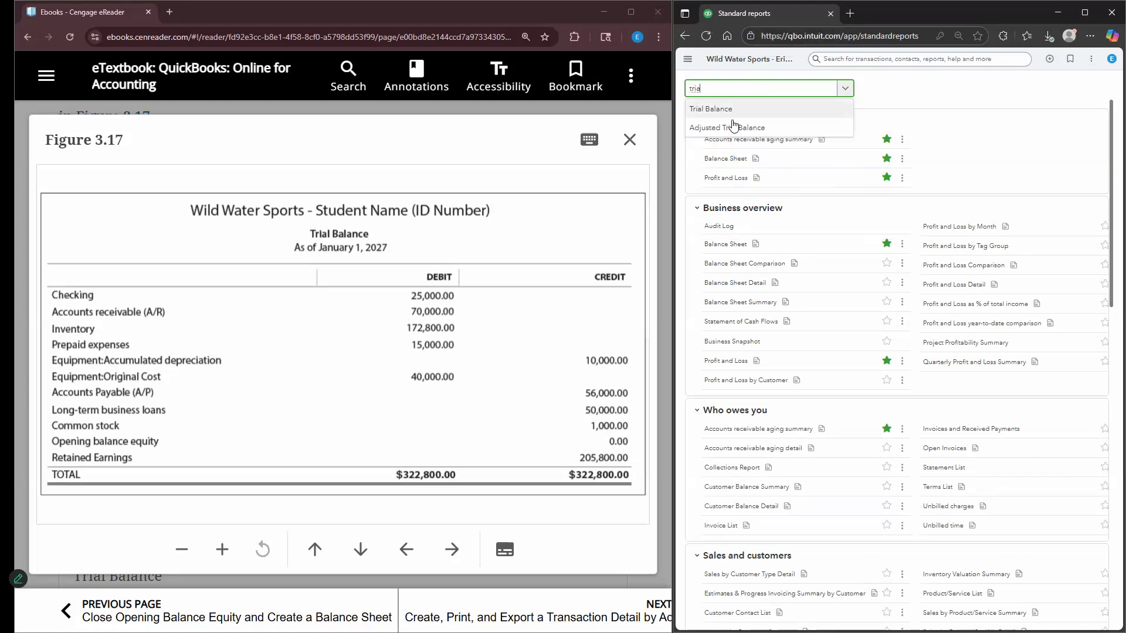
{"action": "left_click", "coordinate": [732, 110]}
- Set the report period to All Dates, then return to the standard reports list
{"action": "left_click", "coordinate": [727, 132]}
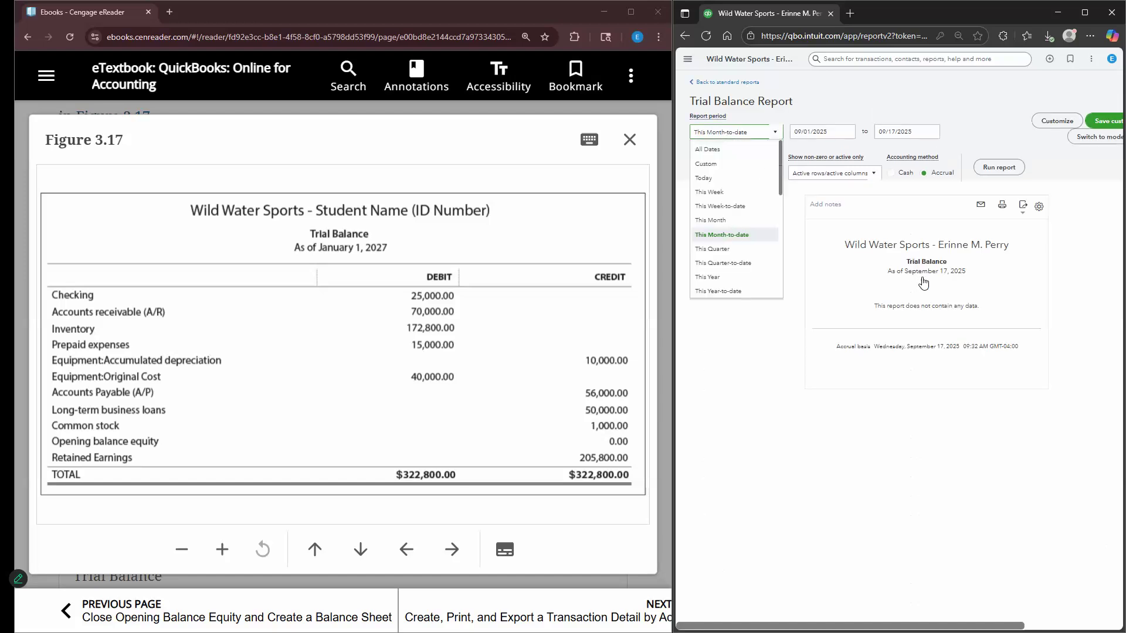
{"action": "left_click", "coordinate": [721, 144]}
{"action": "left_click", "coordinate": [734, 83]}
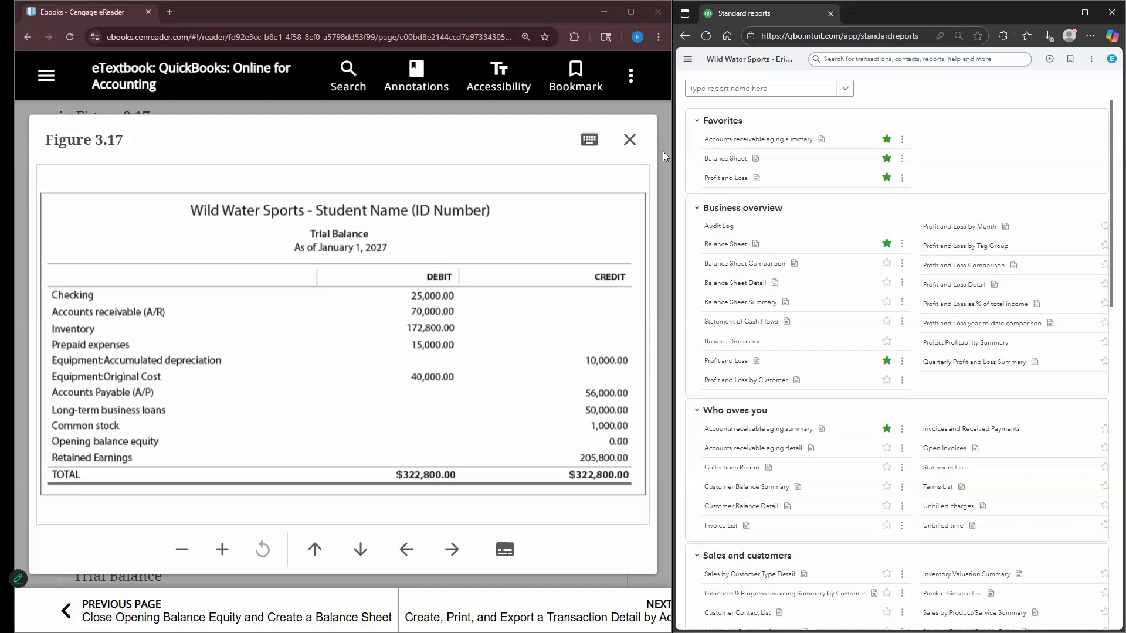
- Close the enlarged Figure 3.17 and jump back to the Chapter 3 Overview
{"action": "left_click", "coordinate": [369, 357]}
{"action": "key", "text": "Escape"}
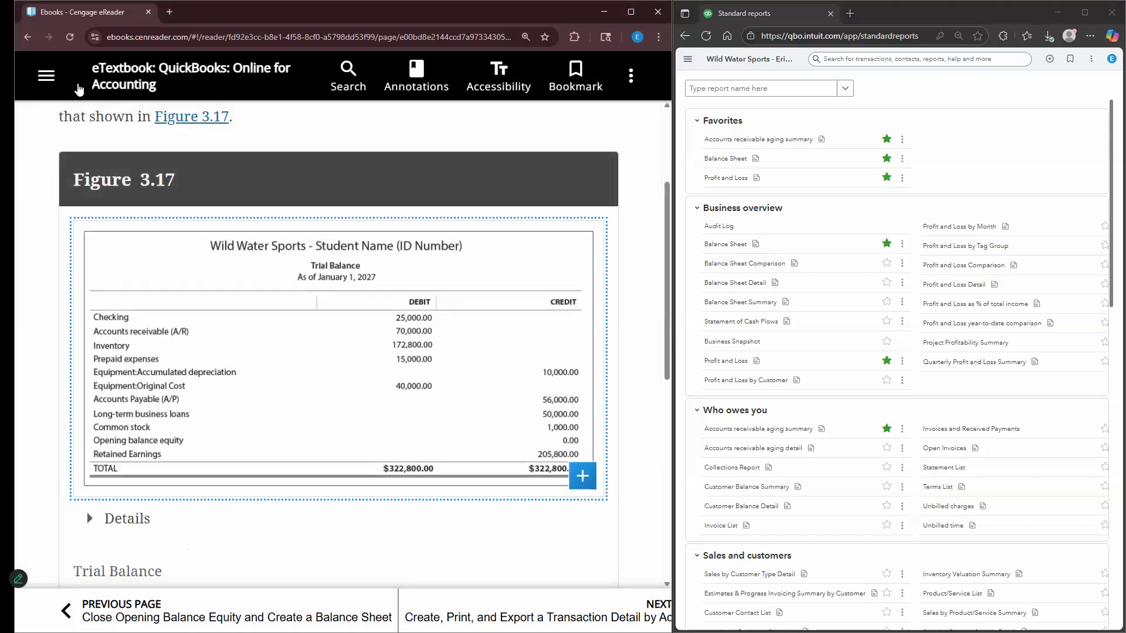
{"action": "left_click", "coordinate": [61, 86]}
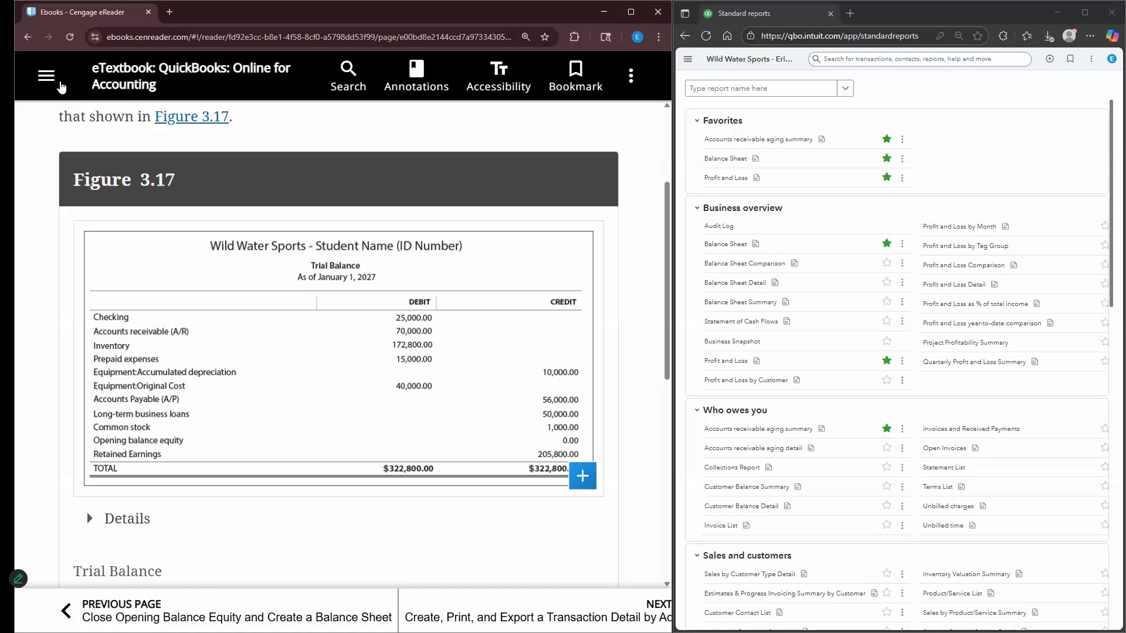
{"action": "left_click", "coordinate": [47, 76]}
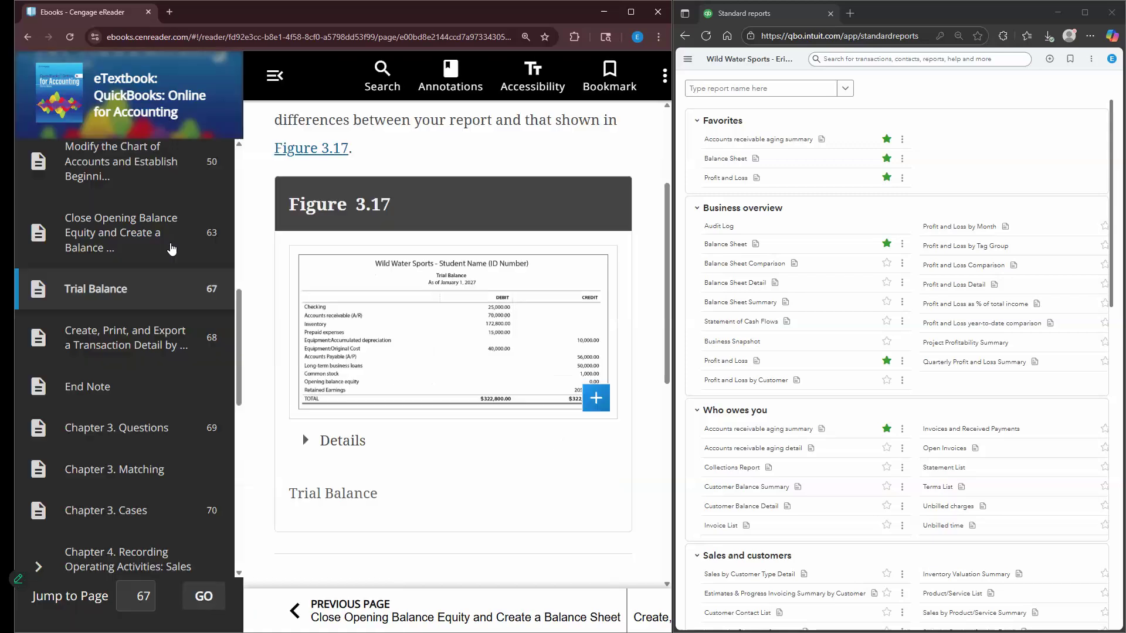
{"action": "scroll", "coordinate": [167, 252], "scroll_direction": "up", "scroll_amount": 4}
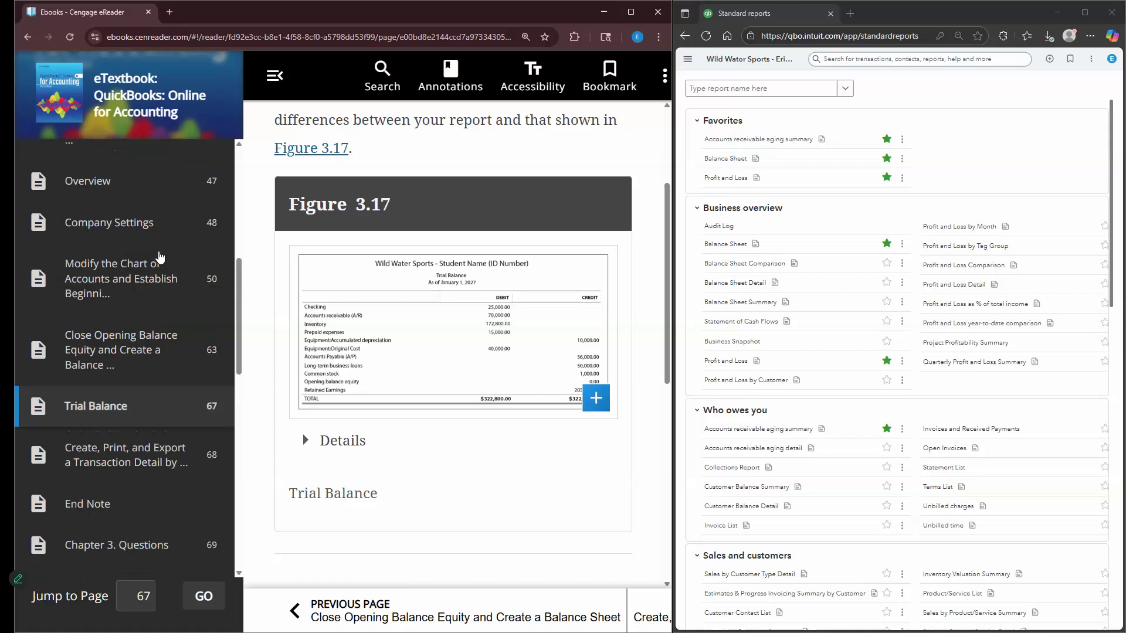
{"action": "left_click", "coordinate": [105, 303]}
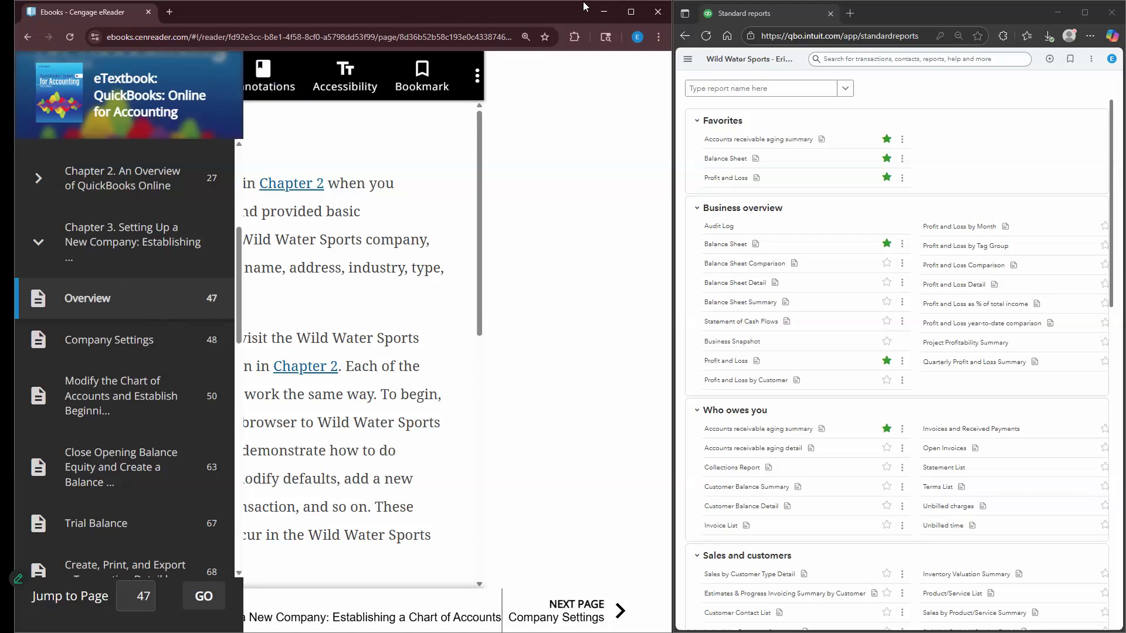
- Snap the eReader to the left half and scroll toward the Company Settings instructions
{"action": "left_click", "coordinate": [632, 12]}
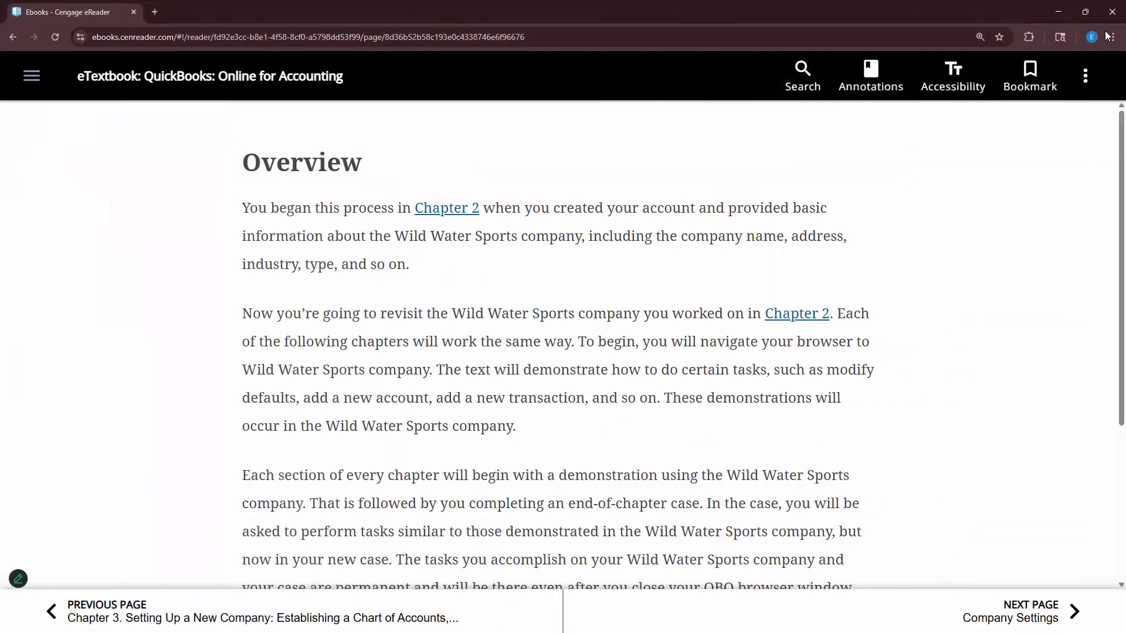
{"action": "left_click", "coordinate": [1084, 13]}
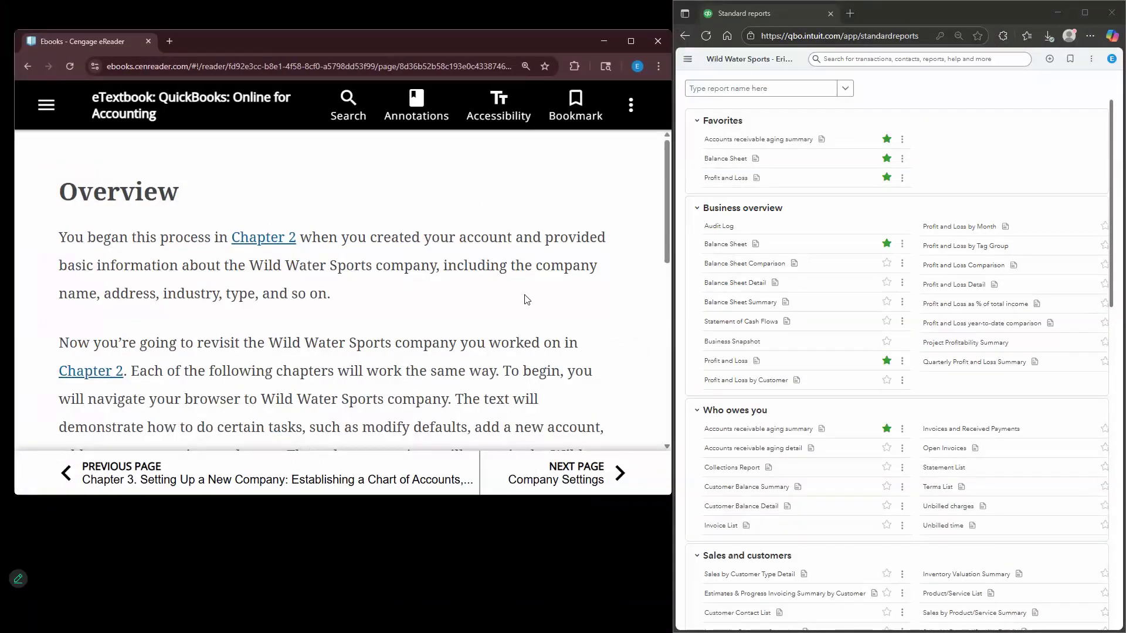
{"action": "key", "text": "super+Left"}
{"action": "scroll", "coordinate": [502, 304], "scroll_direction": "down", "scroll_amount": 5}
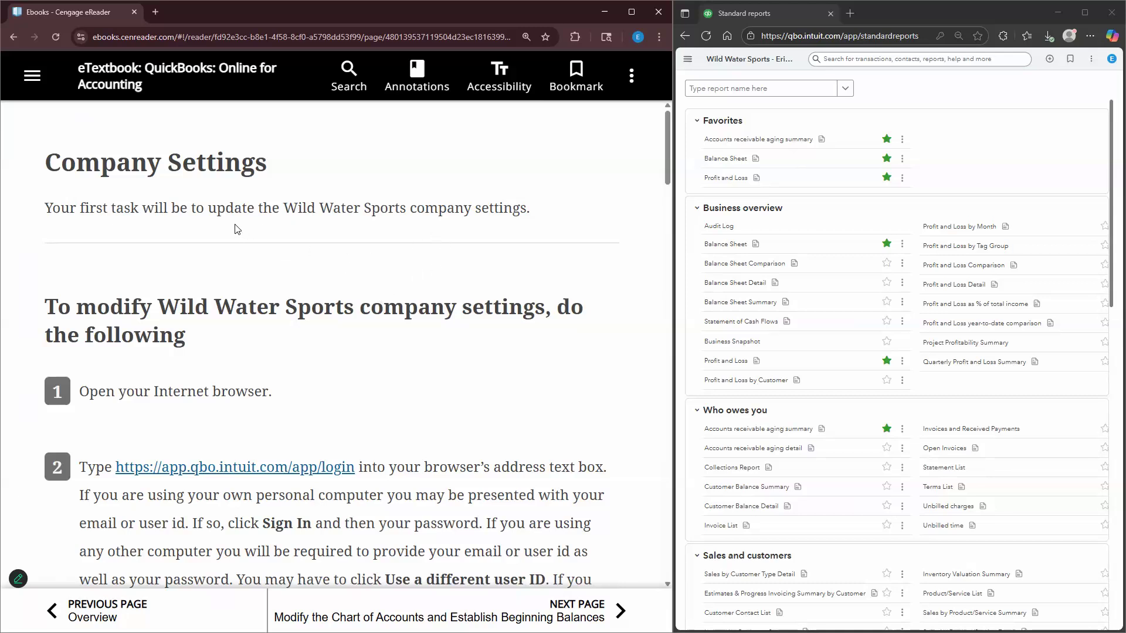
- Scroll to step 3 and Figure 3.1, rebalance the split, and collapse QuickBooks' Reports panel
{"action": "scroll", "coordinate": [291, 235], "scroll_direction": "down", "scroll_amount": 3}
{"action": "scroll", "coordinate": [311, 247], "scroll_direction": "down", "scroll_amount": 1}
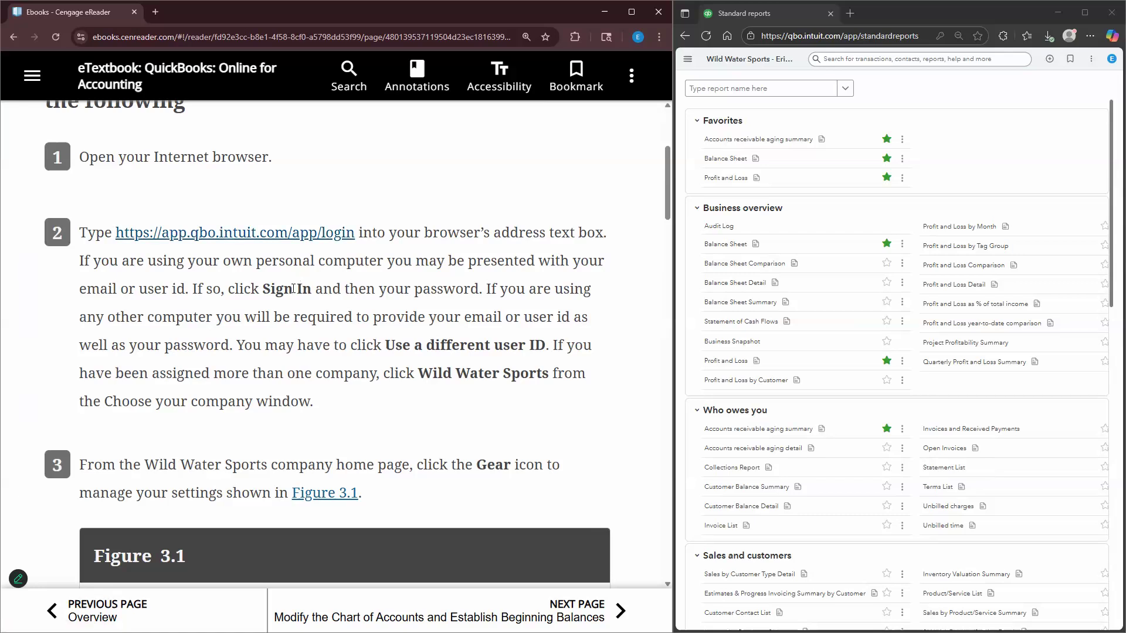
{"action": "scroll", "coordinate": [325, 317], "scroll_direction": "down", "scroll_amount": 2}
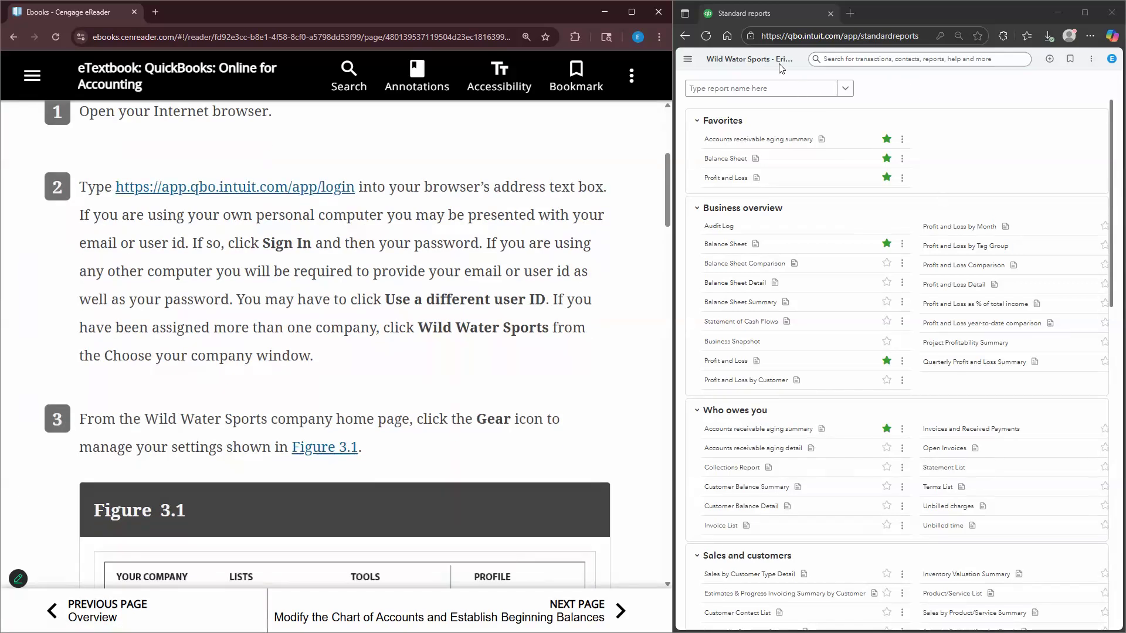
{"action": "scroll", "coordinate": [514, 311], "scroll_direction": "down", "scroll_amount": 3}
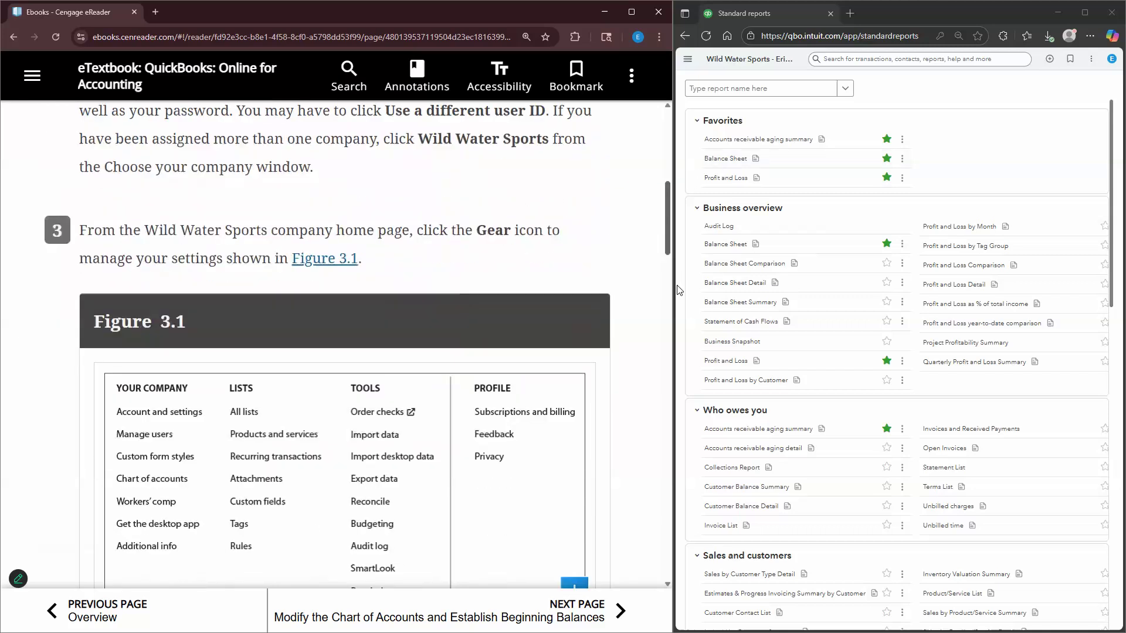
{"action": "left_click_drag", "start_coordinate": [676, 290], "coordinate": [620, 297]}
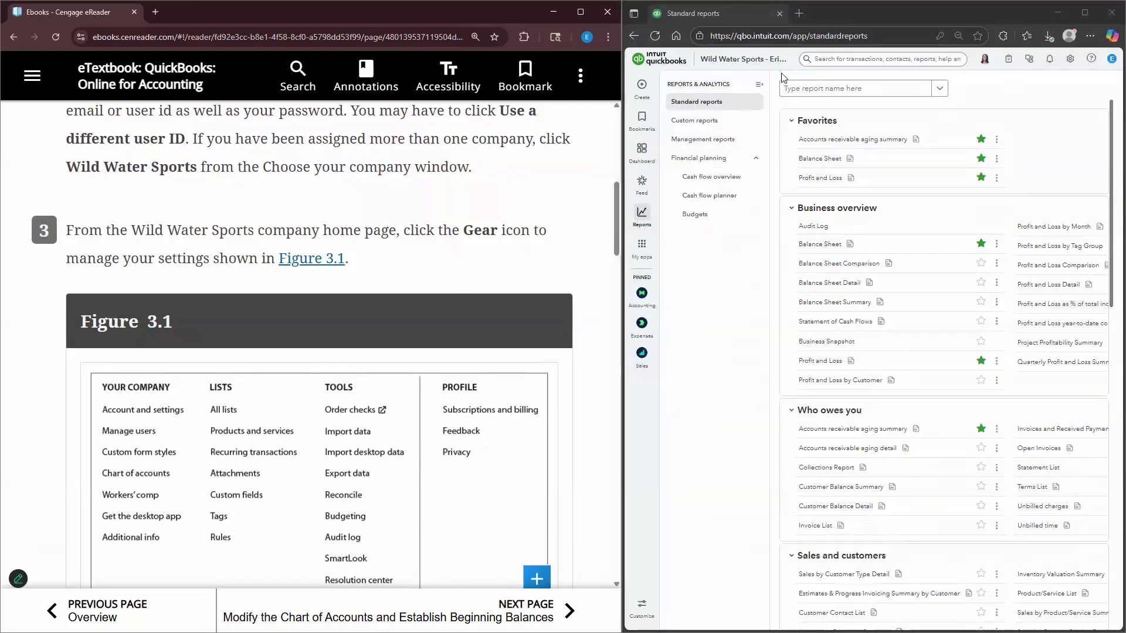
{"action": "left_click", "coordinate": [760, 88]}
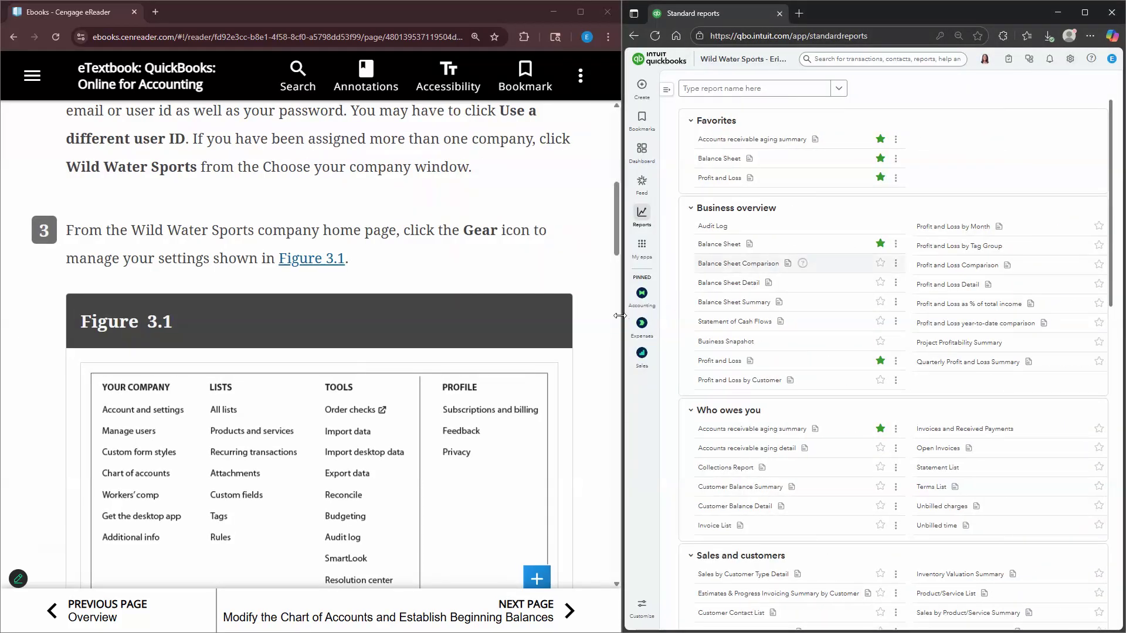
{"action": "left_click_drag", "start_coordinate": [618, 317], "coordinate": [652, 300]}
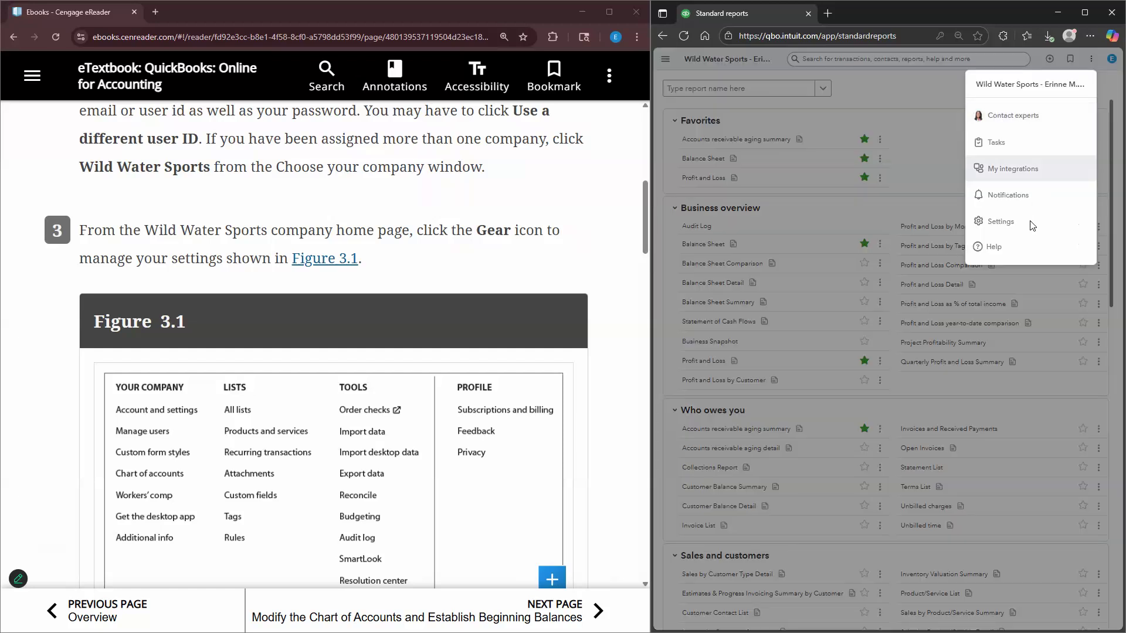
- Open Account and settings from the gear menu, giving QuickBooks more width
{"action": "left_click", "coordinate": [1029, 226]}
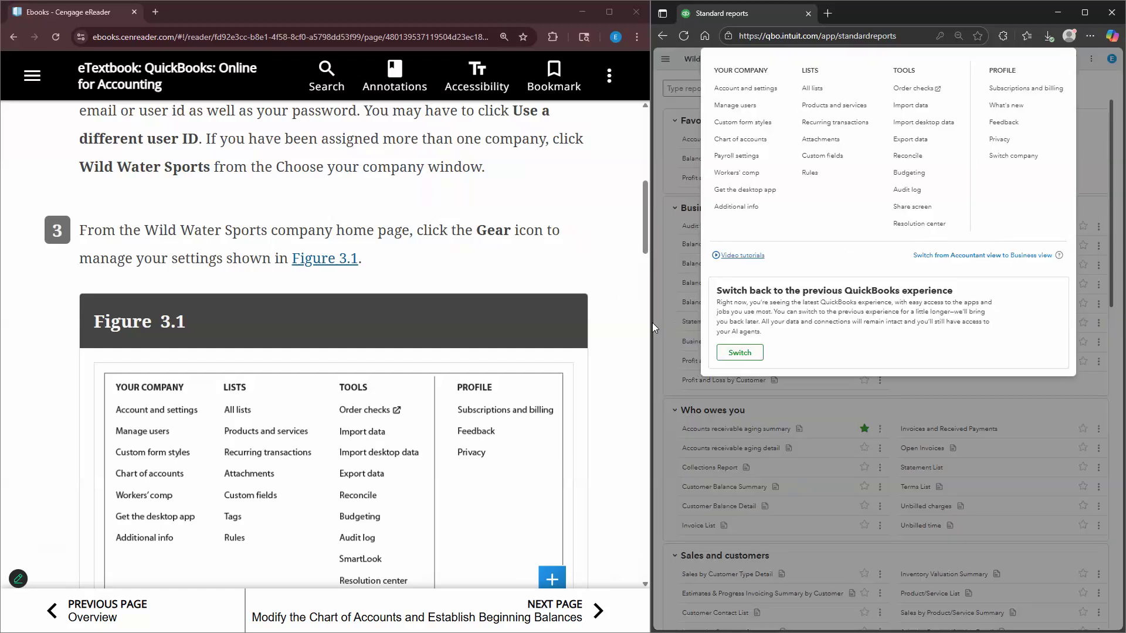
{"action": "left_click_drag", "start_coordinate": [648, 325], "coordinate": [614, 334]}
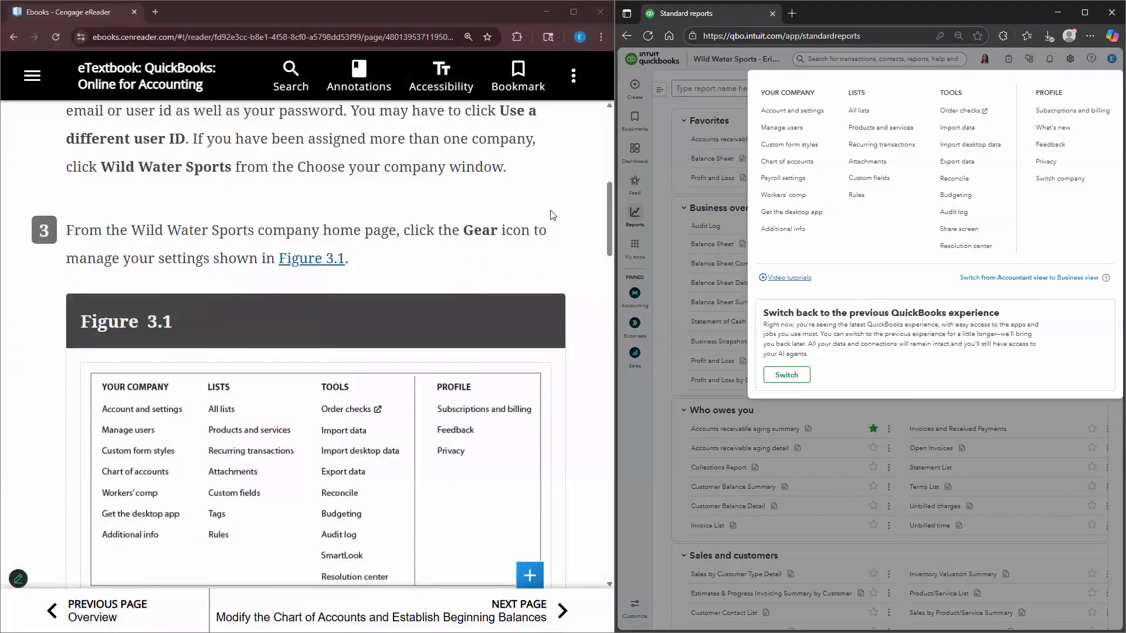
{"action": "scroll", "coordinate": [543, 208], "scroll_direction": "down", "scroll_amount": 8}
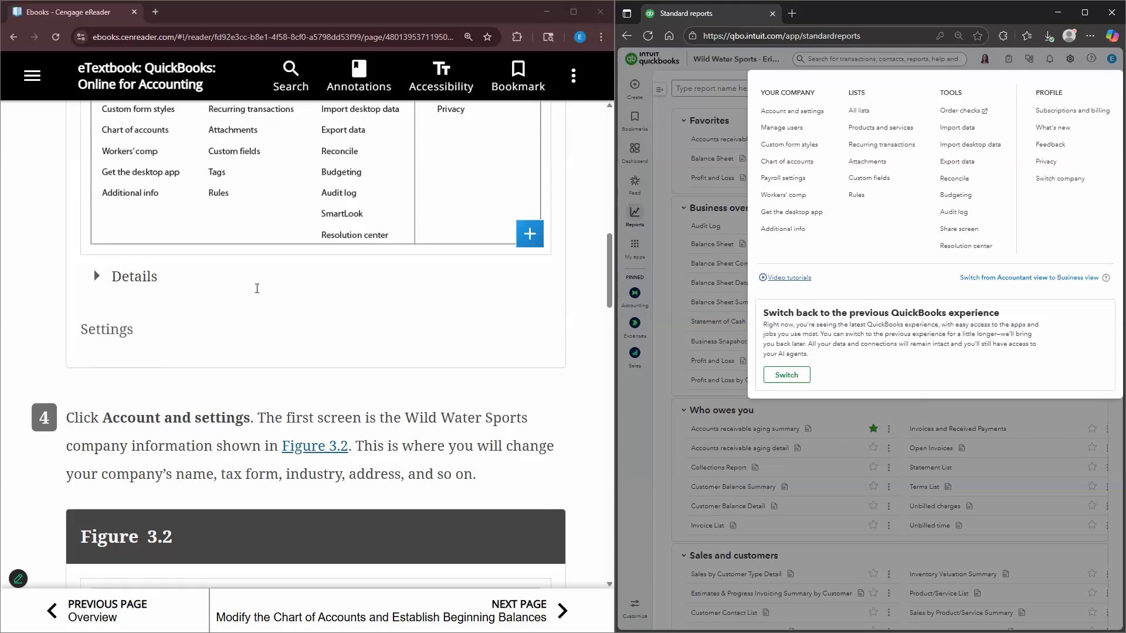
{"action": "left_click", "coordinate": [768, 111]}
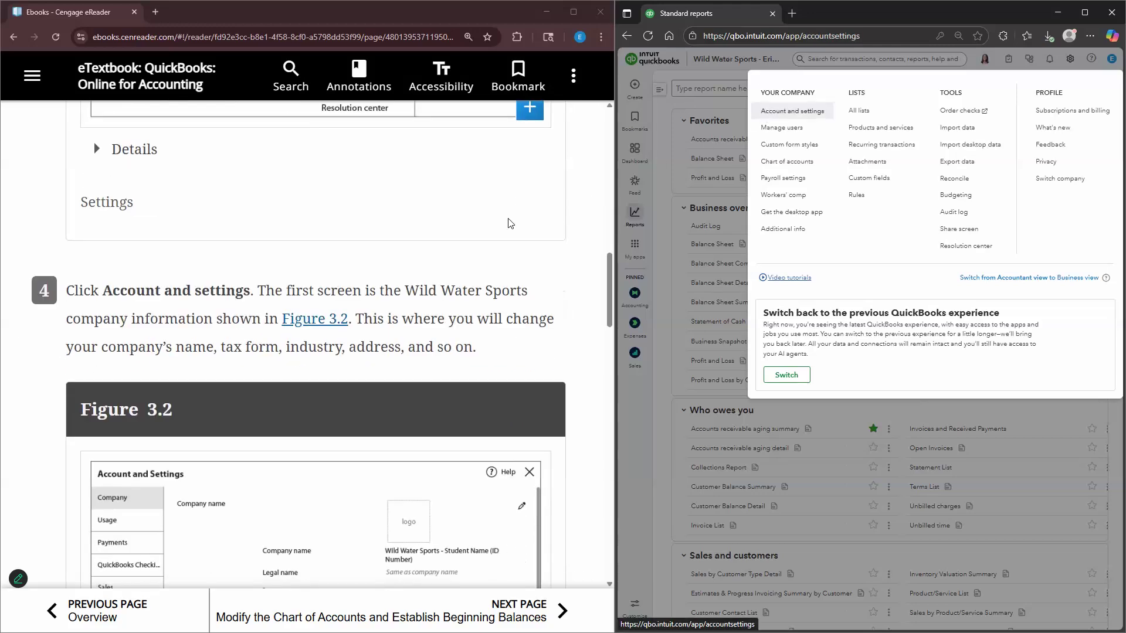
- Scroll Company info down to the Industry row and start editing it
{"action": "scroll", "coordinate": [510, 225], "scroll_direction": "down", "scroll_amount": 2}
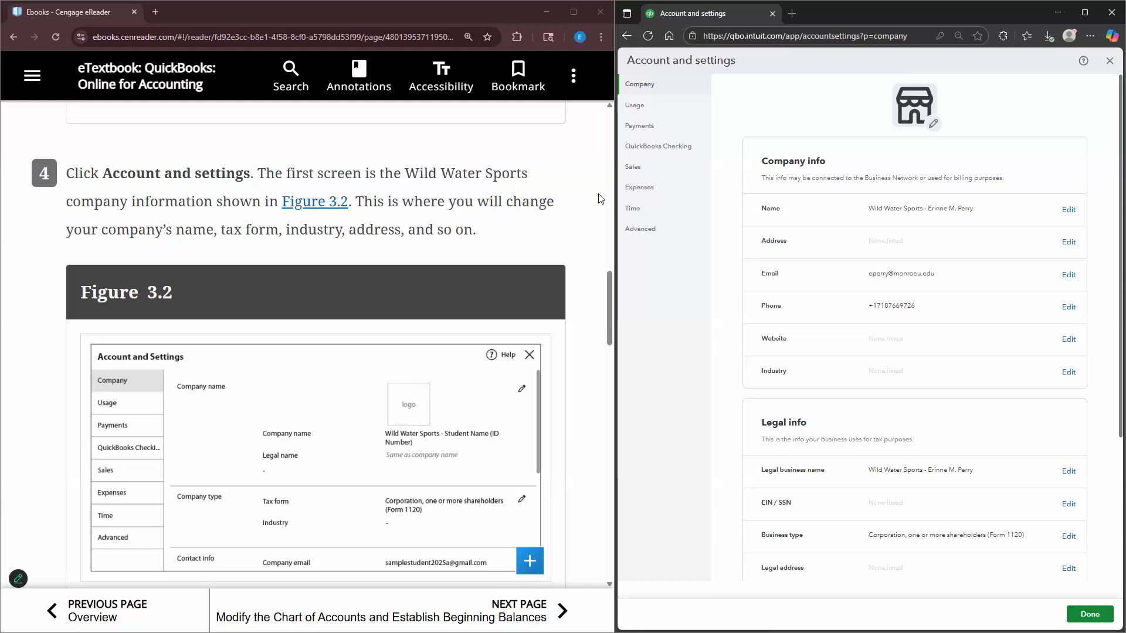
{"action": "scroll", "coordinate": [599, 195], "scroll_direction": "down", "scroll_amount": 1}
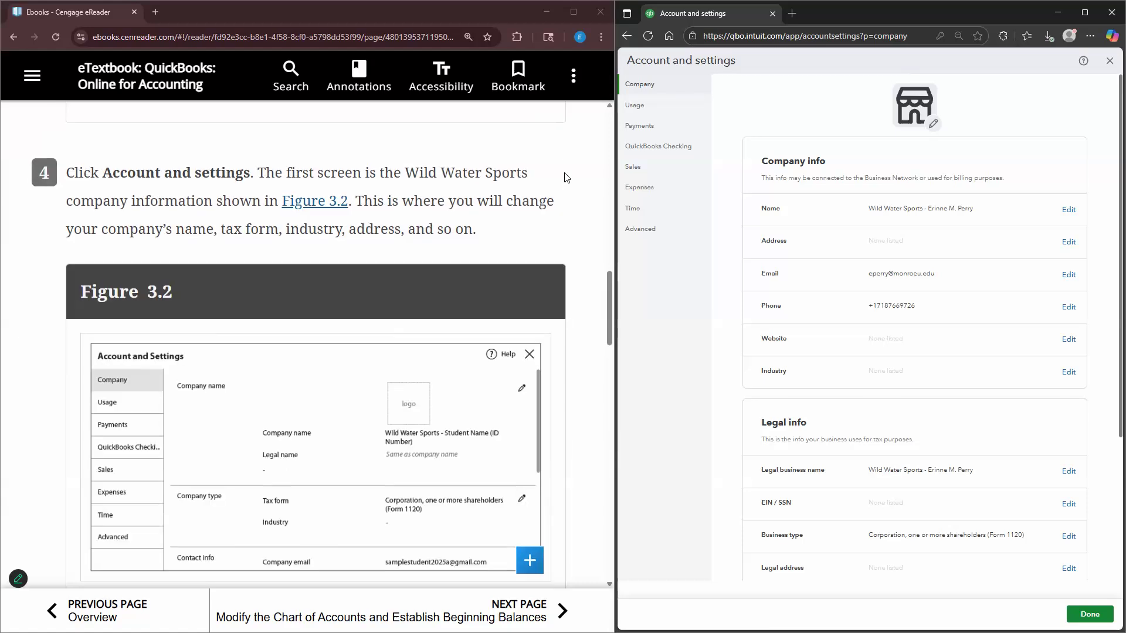
{"action": "scroll", "coordinate": [567, 177], "scroll_direction": "down", "scroll_amount": 7}
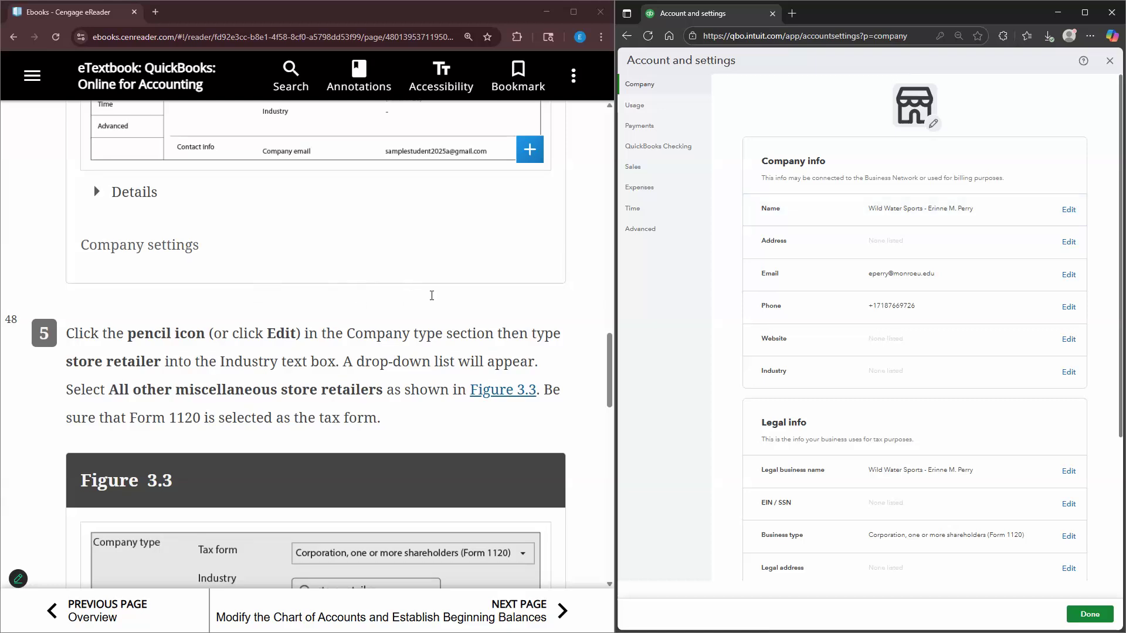
{"action": "scroll", "coordinate": [453, 297], "scroll_direction": "down", "scroll_amount": 1}
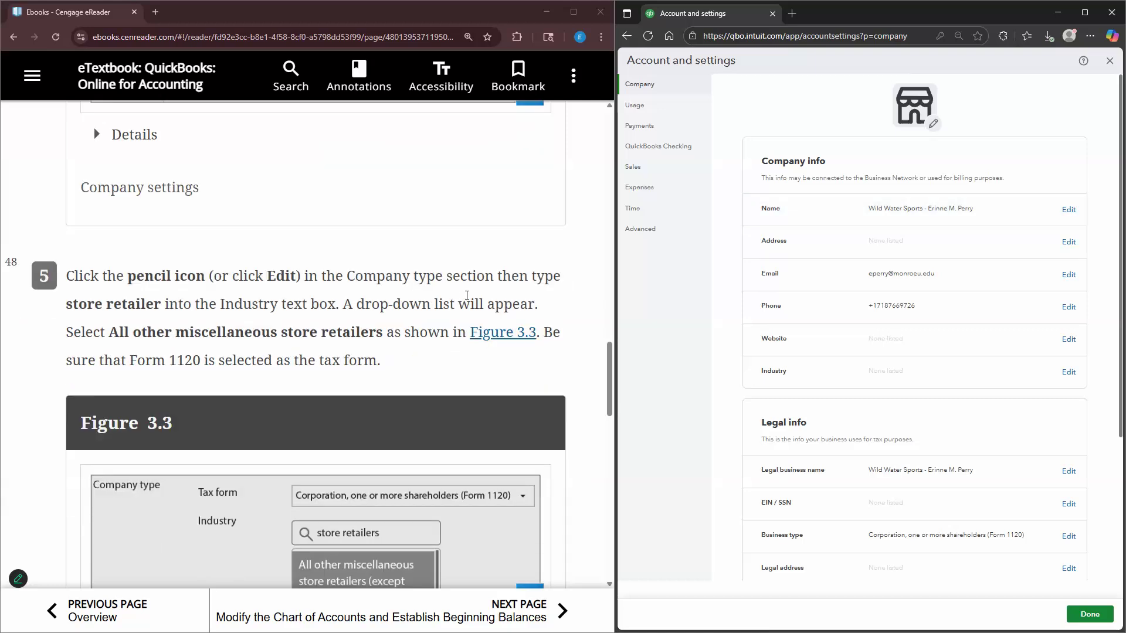
{"action": "scroll", "coordinate": [490, 404], "scroll_direction": "down", "scroll_amount": 2}
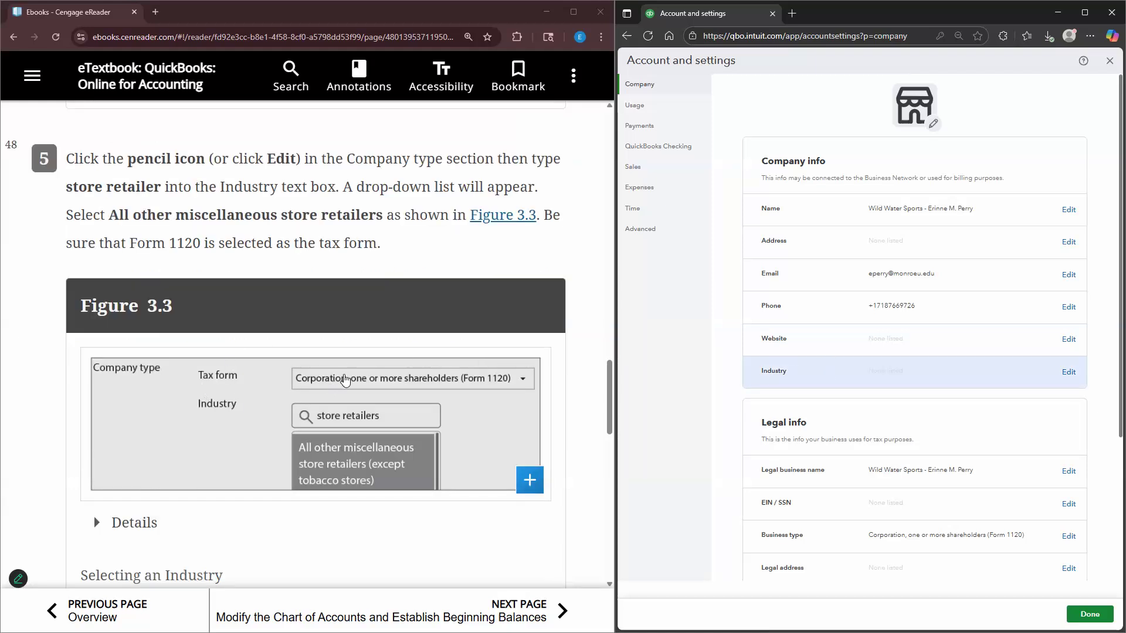
{"action": "left_click", "coordinate": [339, 387]}
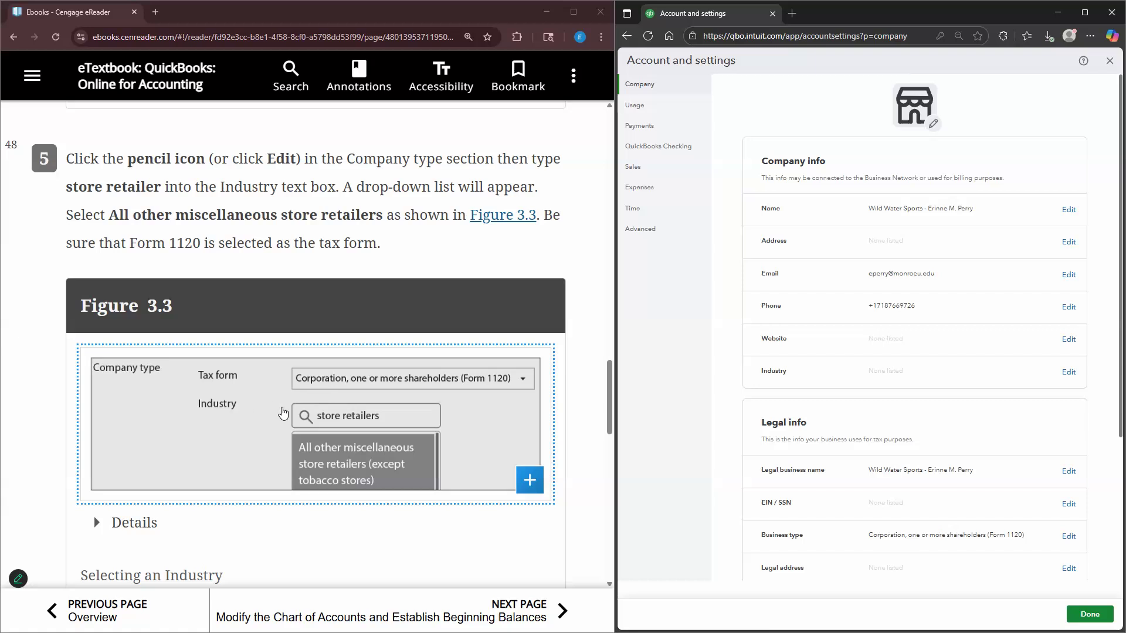
{"action": "left_click", "coordinate": [1011, 367]}
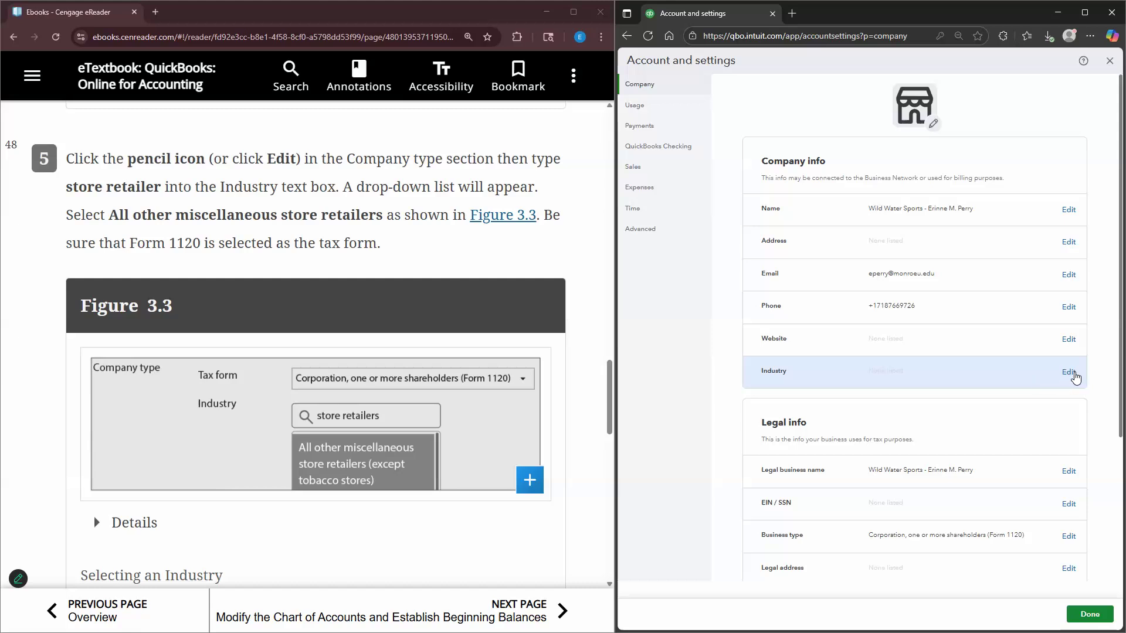
{"action": "left_click", "coordinate": [1069, 373]}
- Search 'store retailer', pick All other miscellaneous store retailers (except tobacco stores), and save
{"action": "left_click", "coordinate": [1009, 381]}
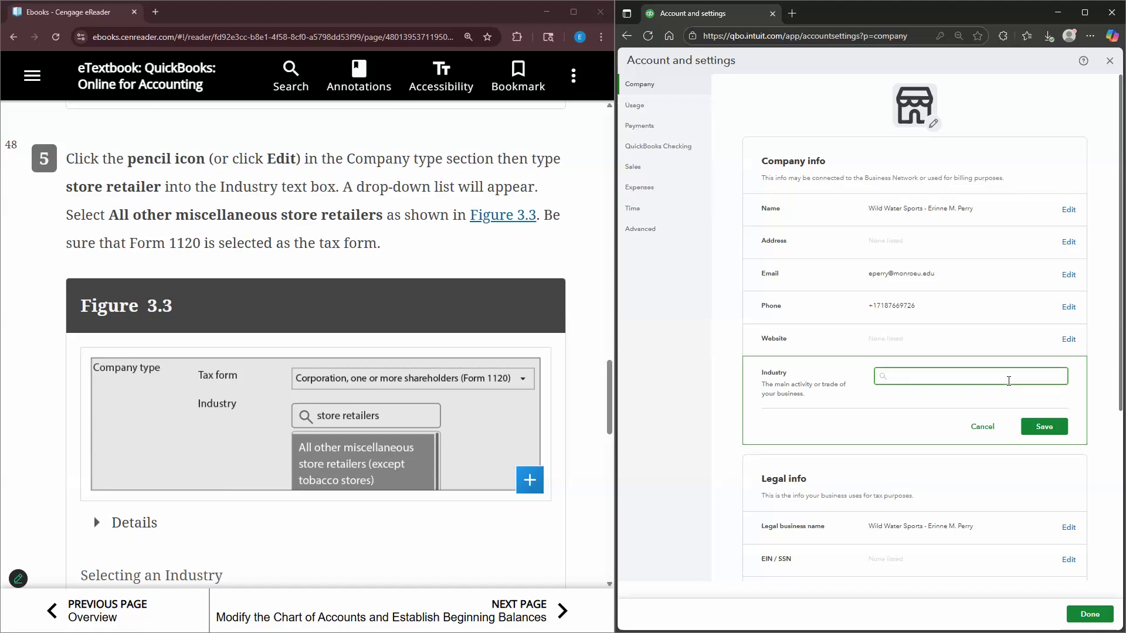
{"action": "type", "text": "store retailers"}
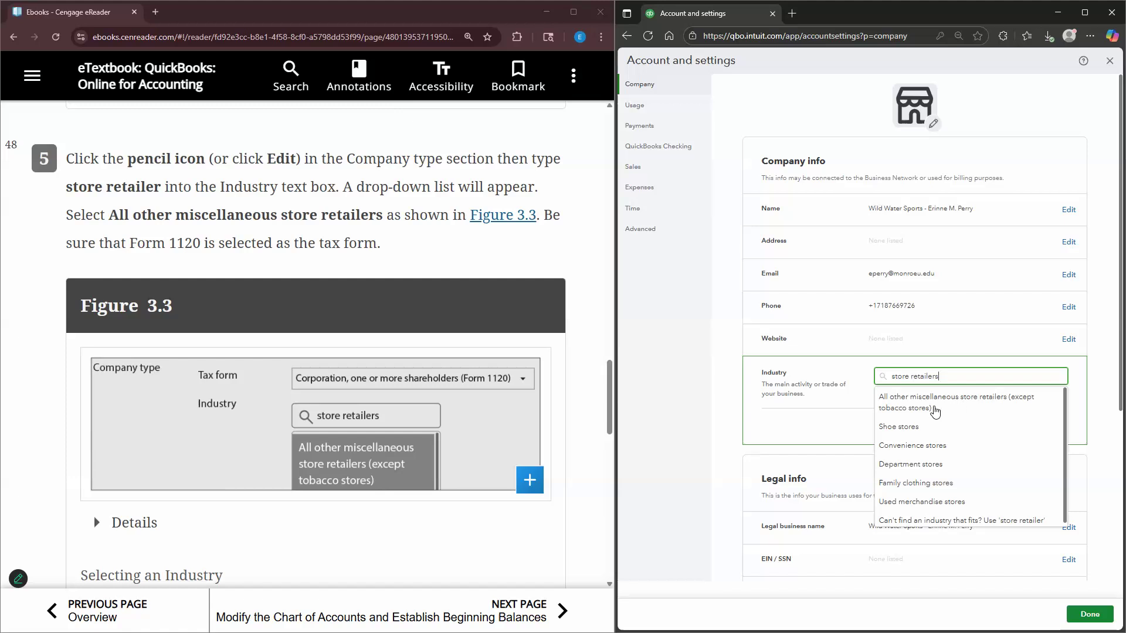
{"action": "left_click", "coordinate": [932, 402]}
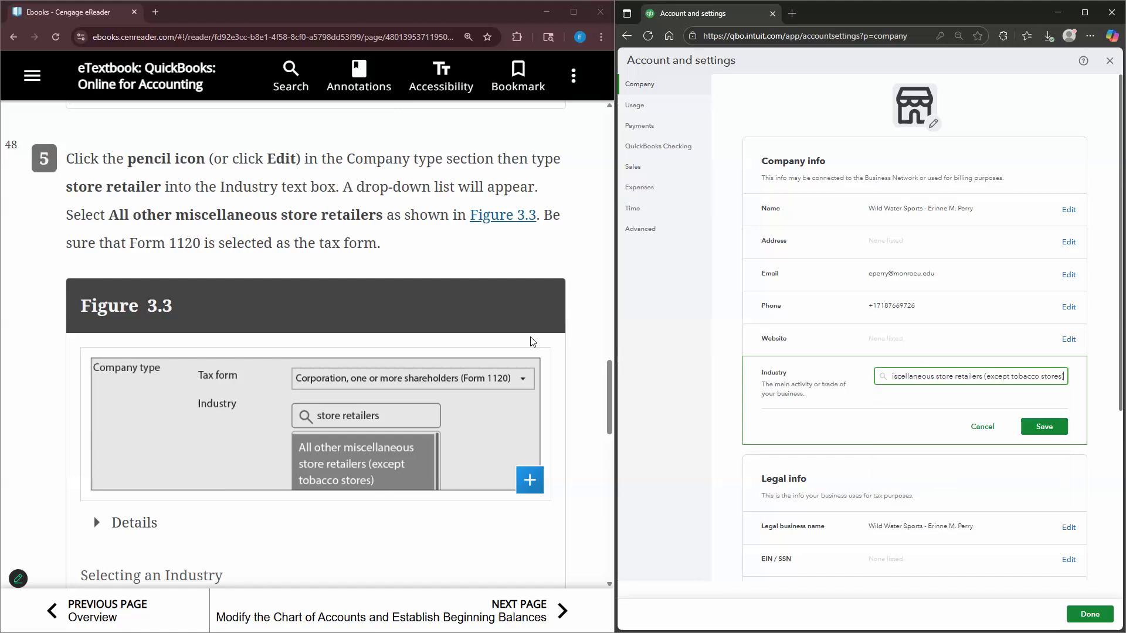
{"action": "scroll", "coordinate": [532, 342], "scroll_direction": "down", "scroll_amount": 4}
{"action": "key", "text": "Return"}
{"action": "scroll", "coordinate": [412, 377], "scroll_direction": "down", "scroll_amount": 2}
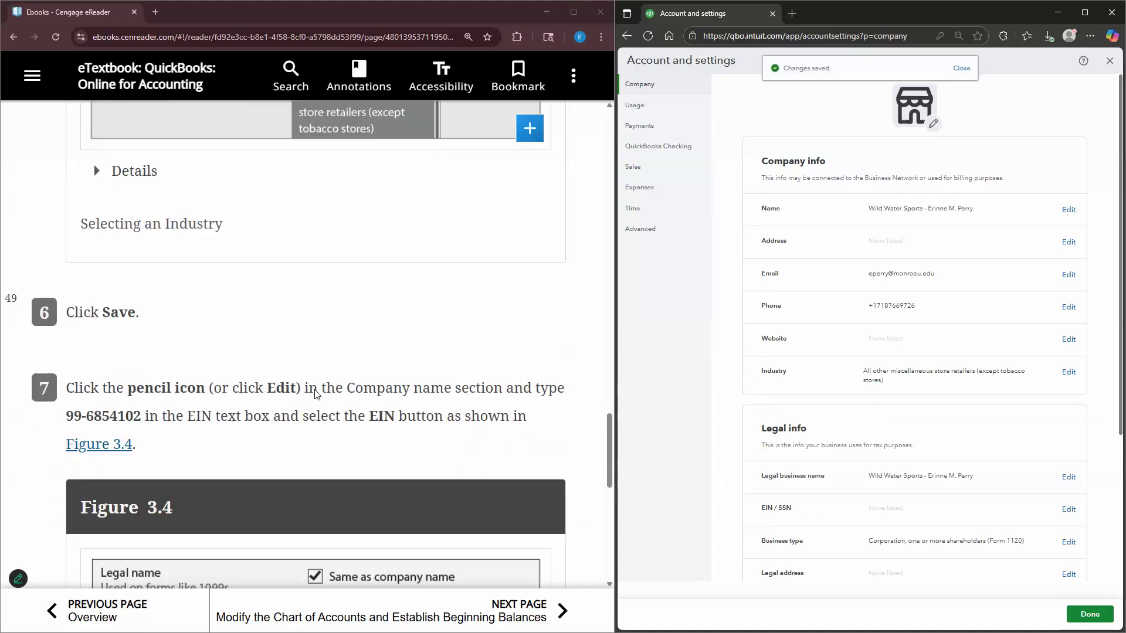
- Start editing the company's tax ID and submit the identity verification code
{"action": "scroll", "coordinate": [298, 293], "scroll_direction": "down", "scroll_amount": 3}
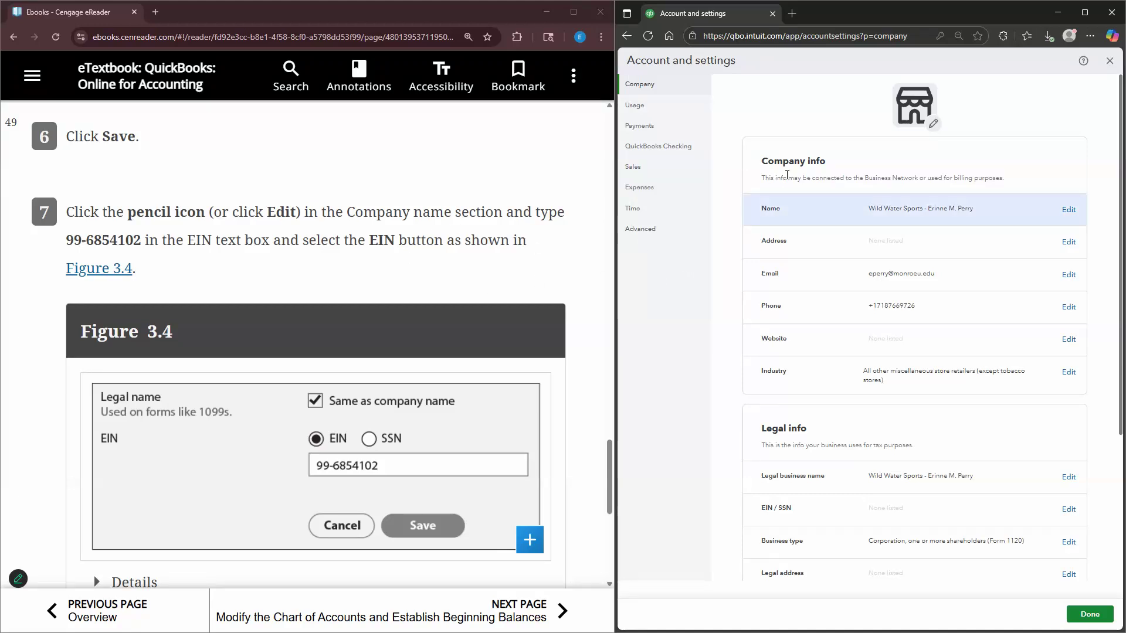
{"action": "scroll", "coordinate": [848, 388], "scroll_direction": "down", "scroll_amount": 1}
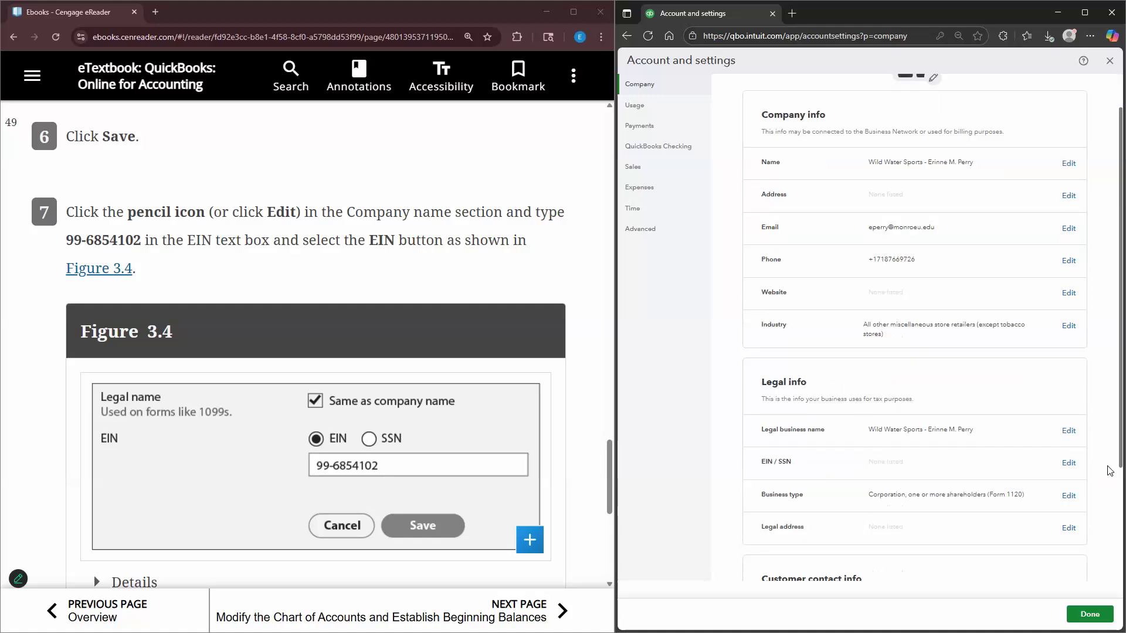
{"action": "scroll", "coordinate": [1091, 464], "scroll_direction": "down", "scroll_amount": 1}
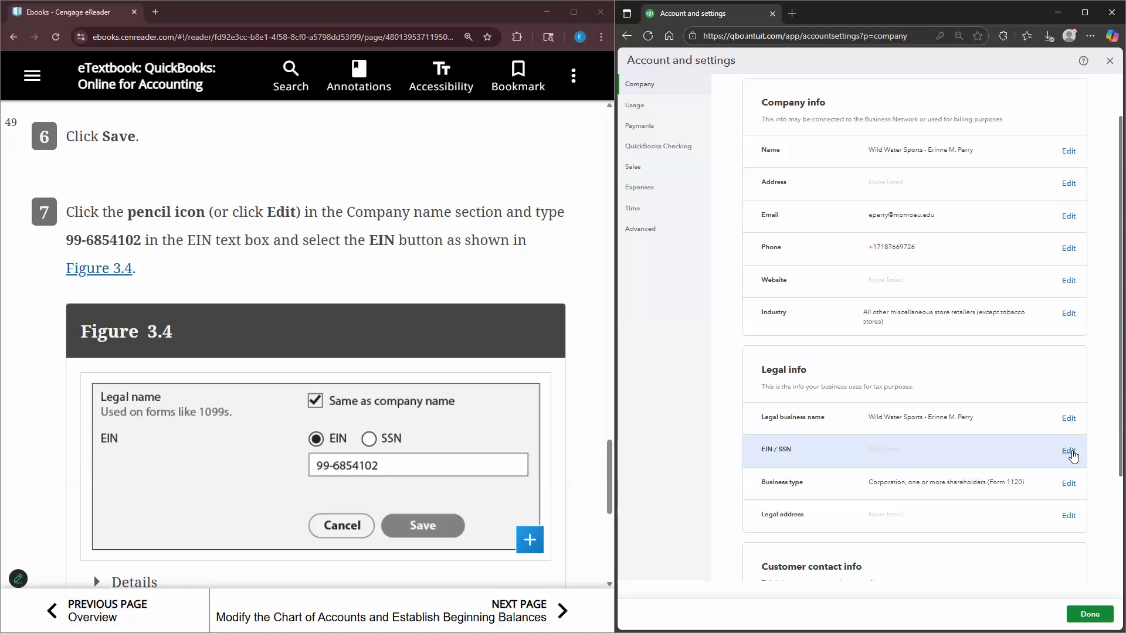
{"action": "left_click", "coordinate": [1069, 452]}
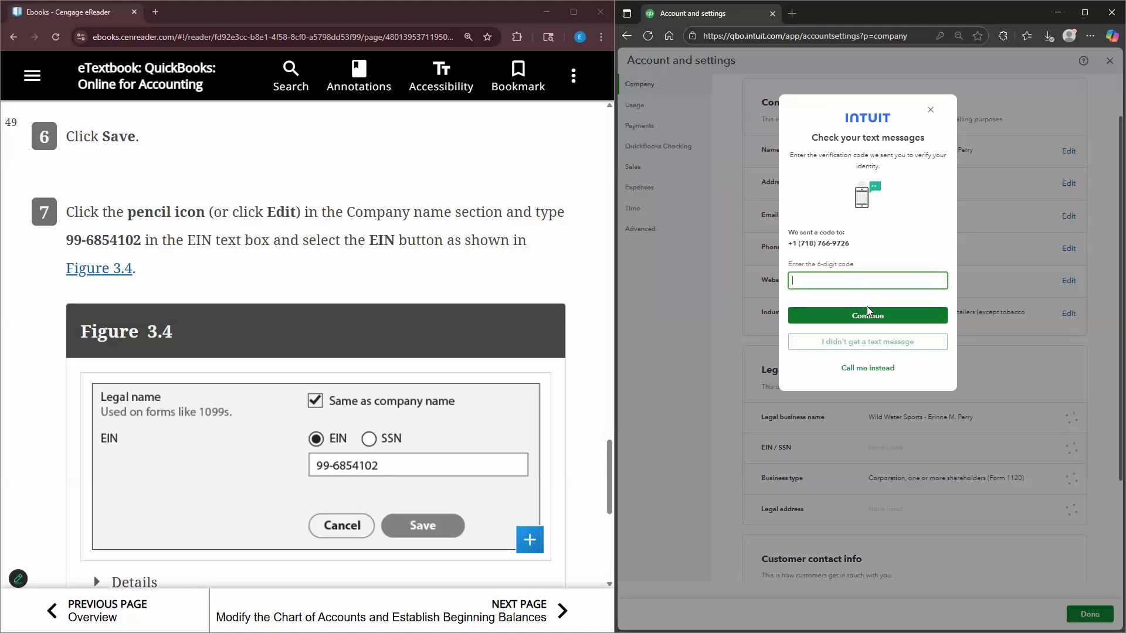
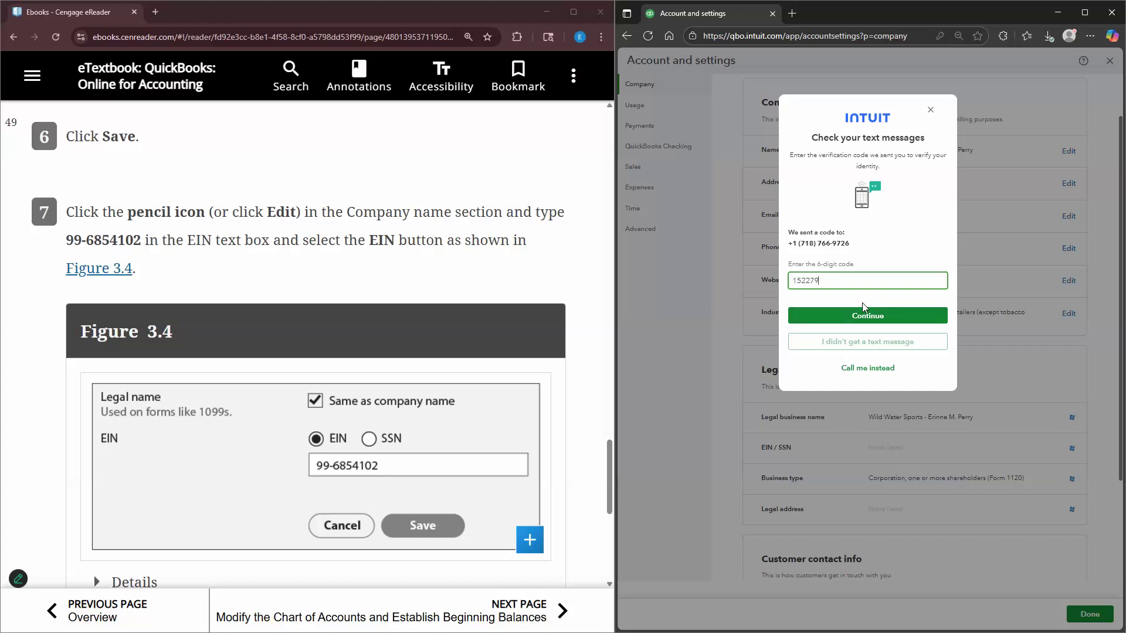
{"action": "left_click", "coordinate": [864, 316]}
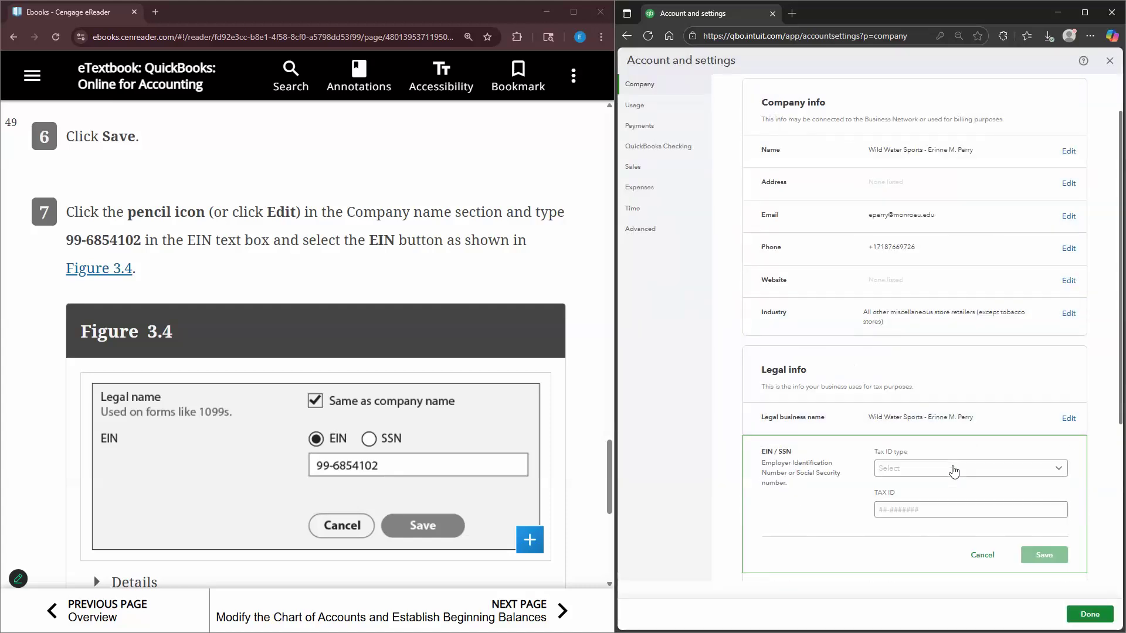
- Choose EIN as the tax ID type, enter the company's EIN, and save it
{"action": "left_click", "coordinate": [946, 471]}
{"action": "left_click", "coordinate": [945, 488]}
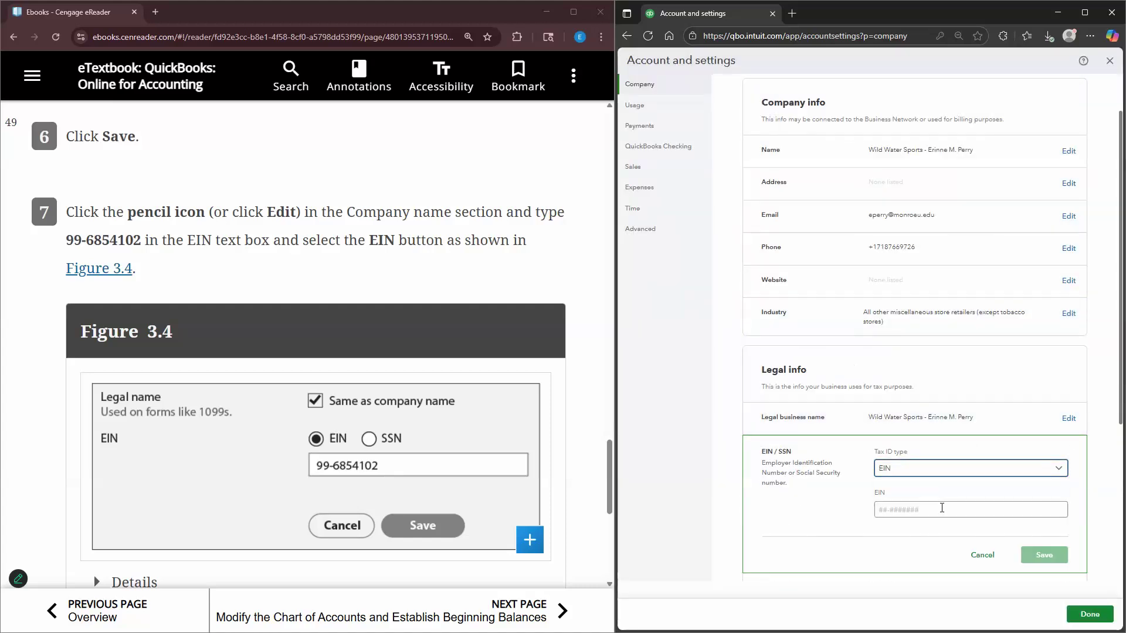
{"action": "left_click", "coordinate": [942, 508]}
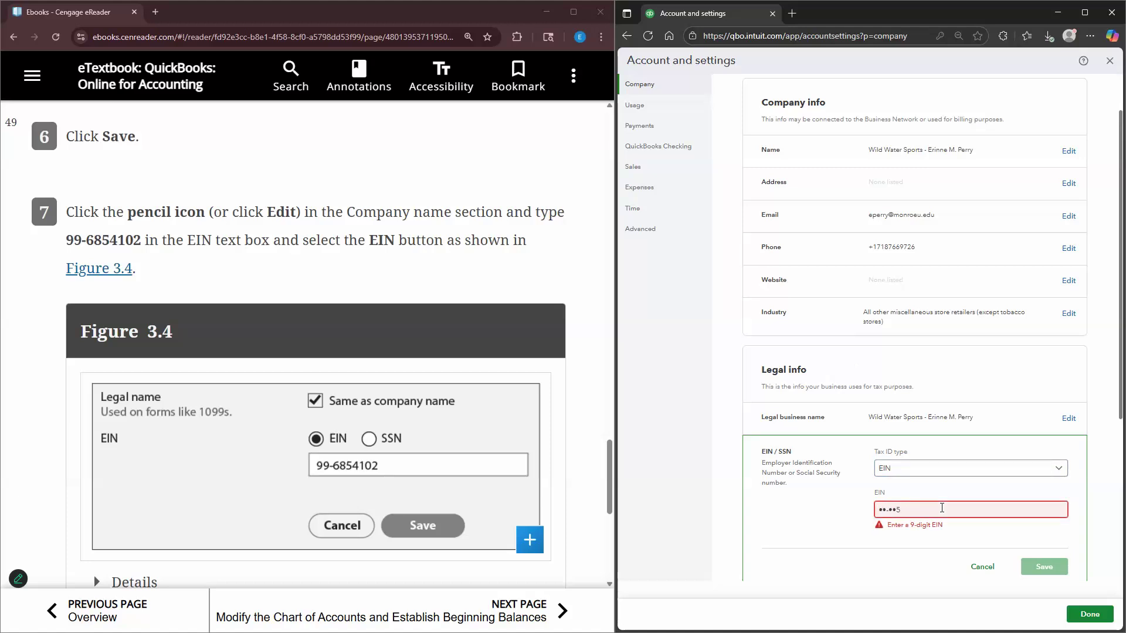
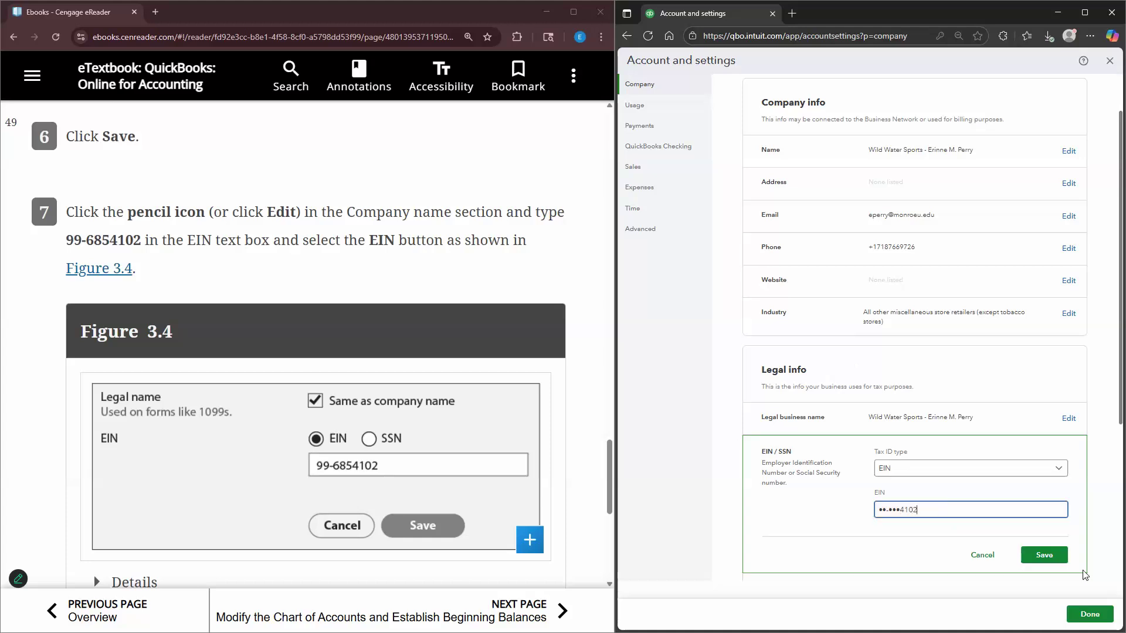
{"action": "left_click", "coordinate": [1056, 563]}
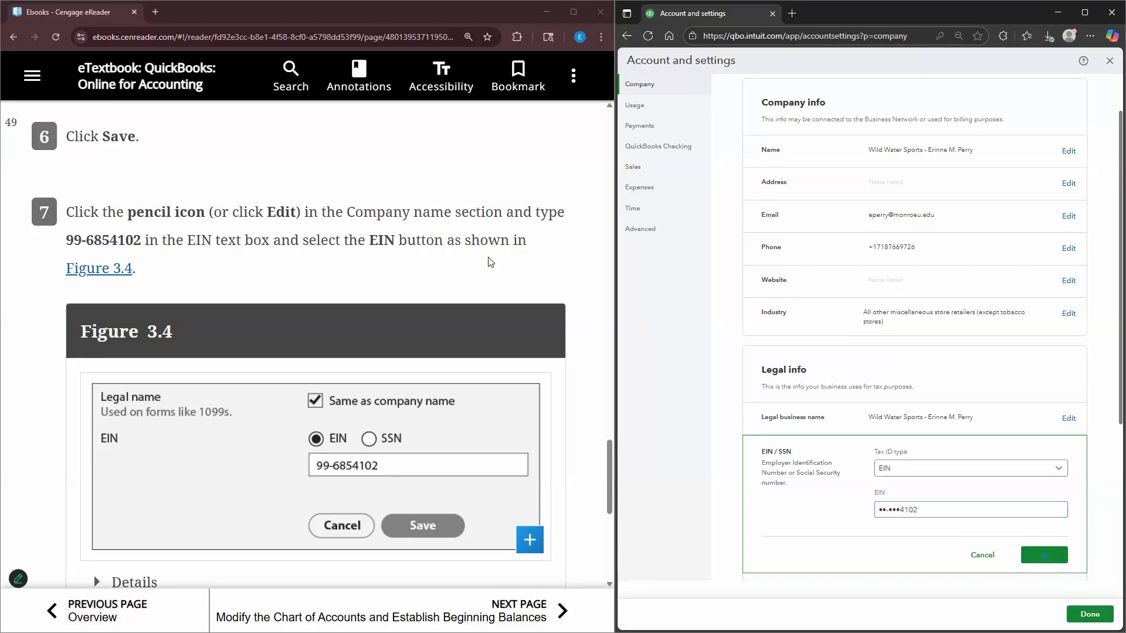
{"action": "scroll", "coordinate": [493, 262], "scroll_direction": "down", "scroll_amount": 6}
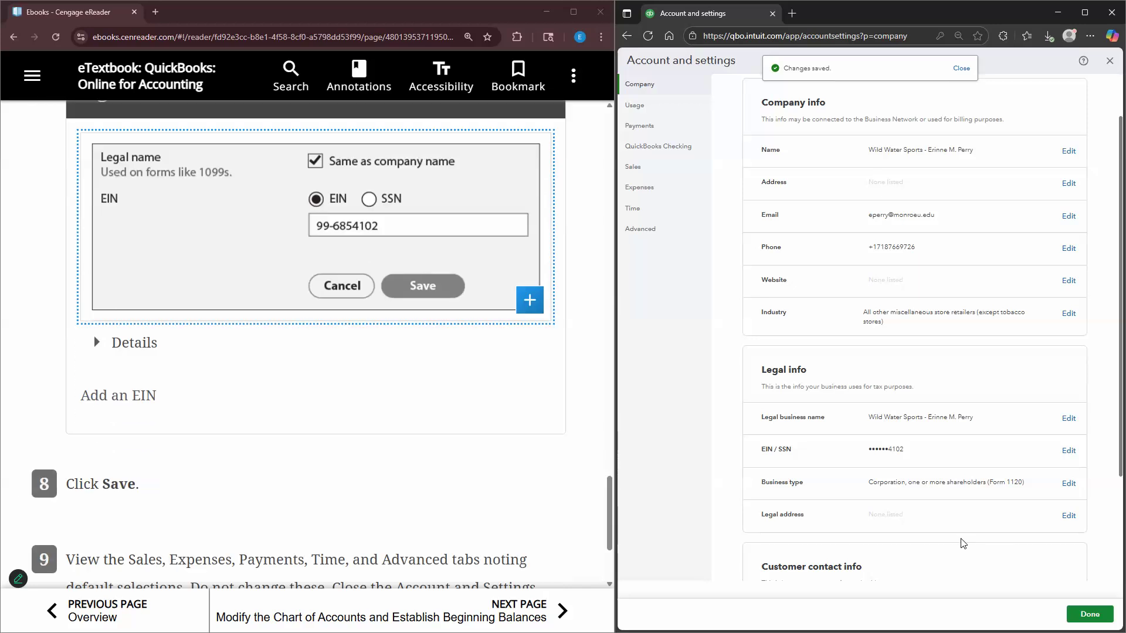
{"action": "scroll", "coordinate": [295, 411], "scroll_direction": "down", "scroll_amount": 1}
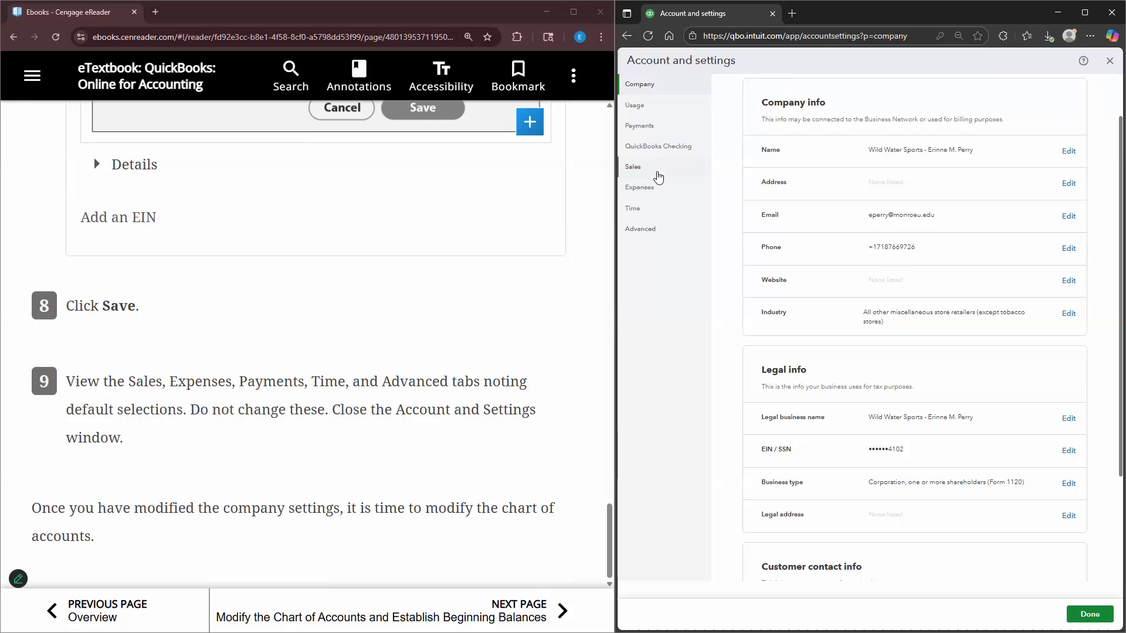
{"action": "left_click", "coordinate": [658, 177]}
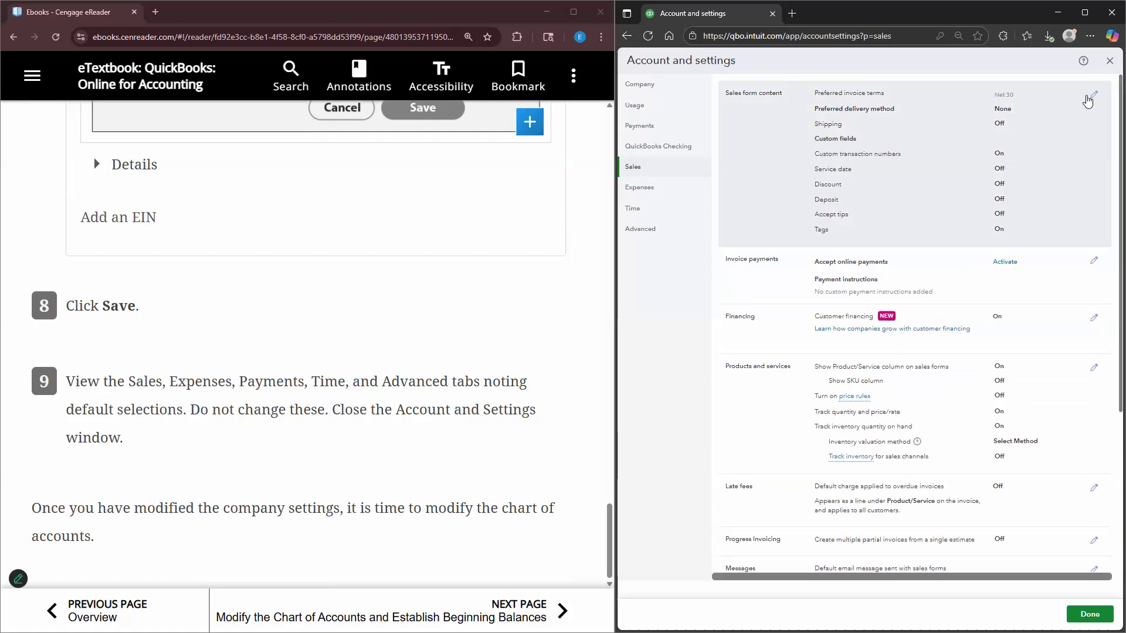
- In Sales settings, try Due on receipt invoice terms, revert to Net 30, and check delivery methods
{"action": "left_click", "coordinate": [1084, 98]}
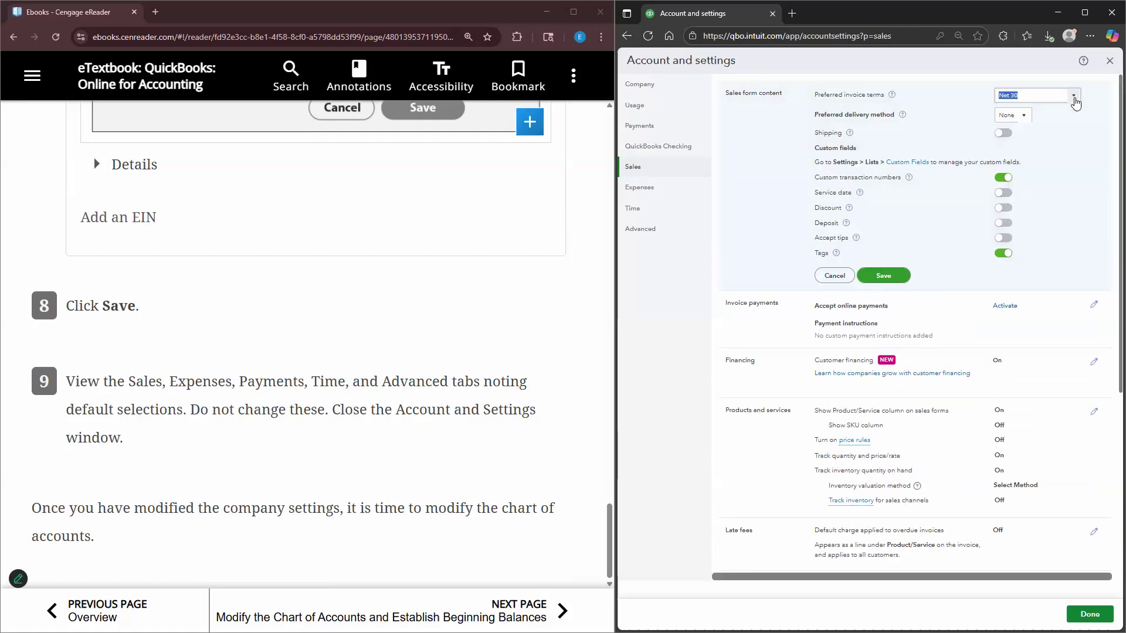
{"action": "left_click", "coordinate": [1072, 96]}
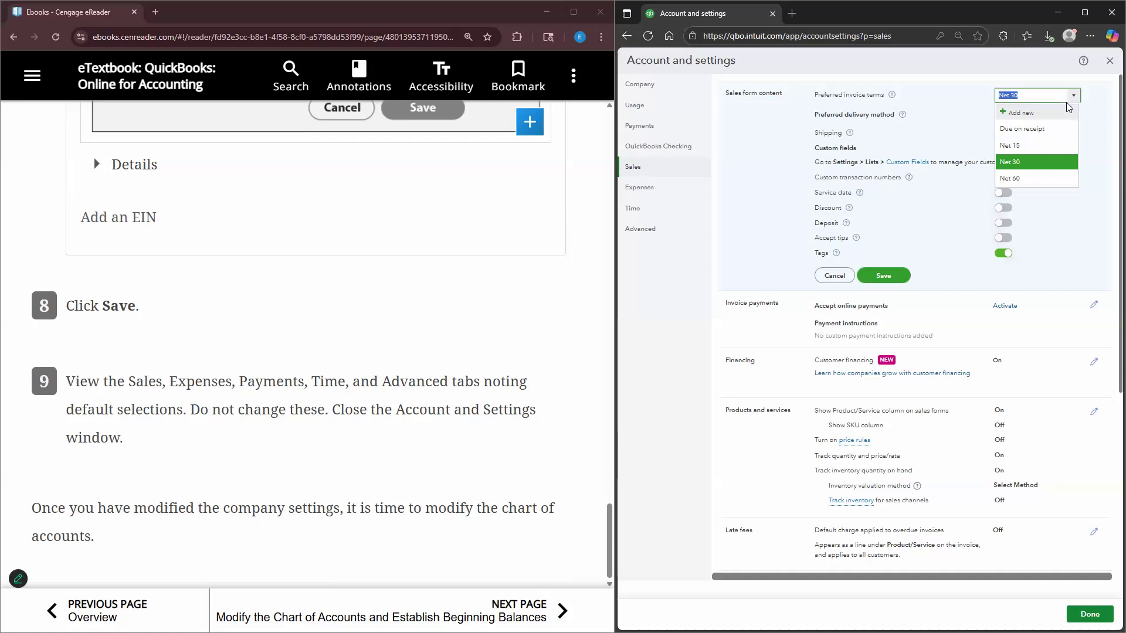
{"action": "left_click", "coordinate": [1055, 129]}
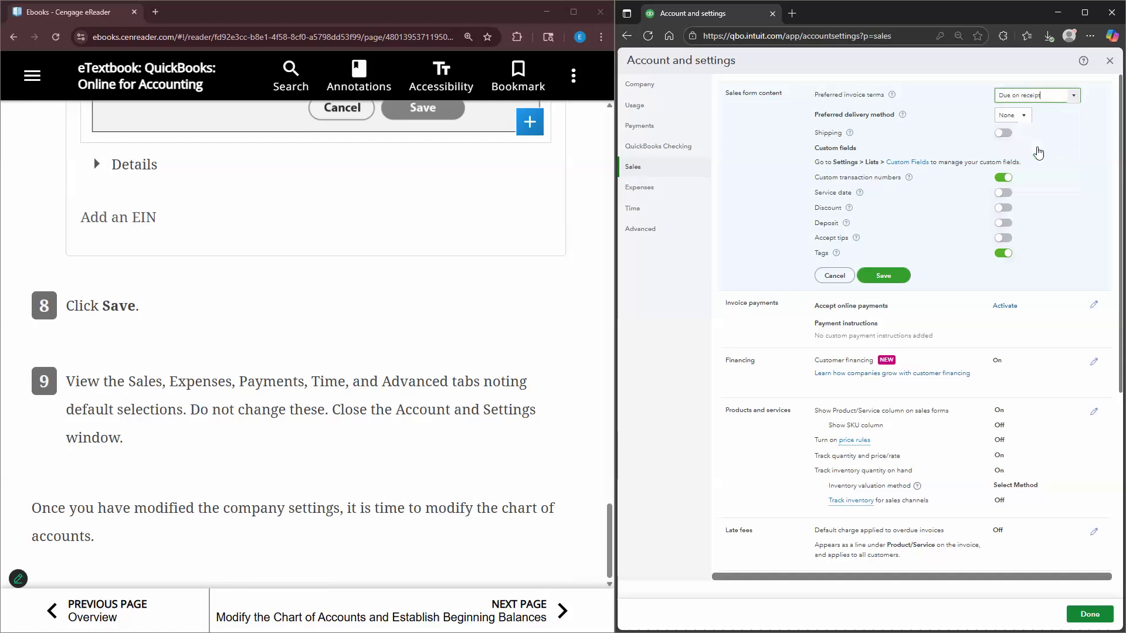
{"action": "left_click", "coordinate": [1016, 160]}
{"action": "left_click", "coordinate": [1024, 124]}
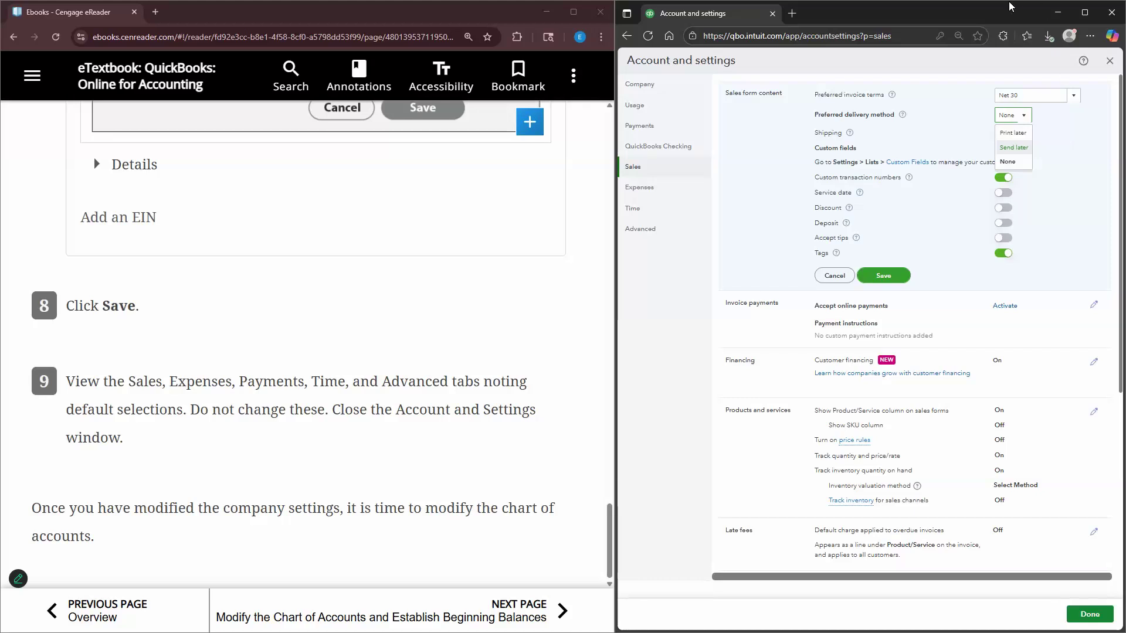
- Discard the sales edits, view Expenses and Advanced settings, then close Account and settings
{"action": "left_click", "coordinate": [684, 194]}
{"action": "left_click", "coordinate": [896, 352]}
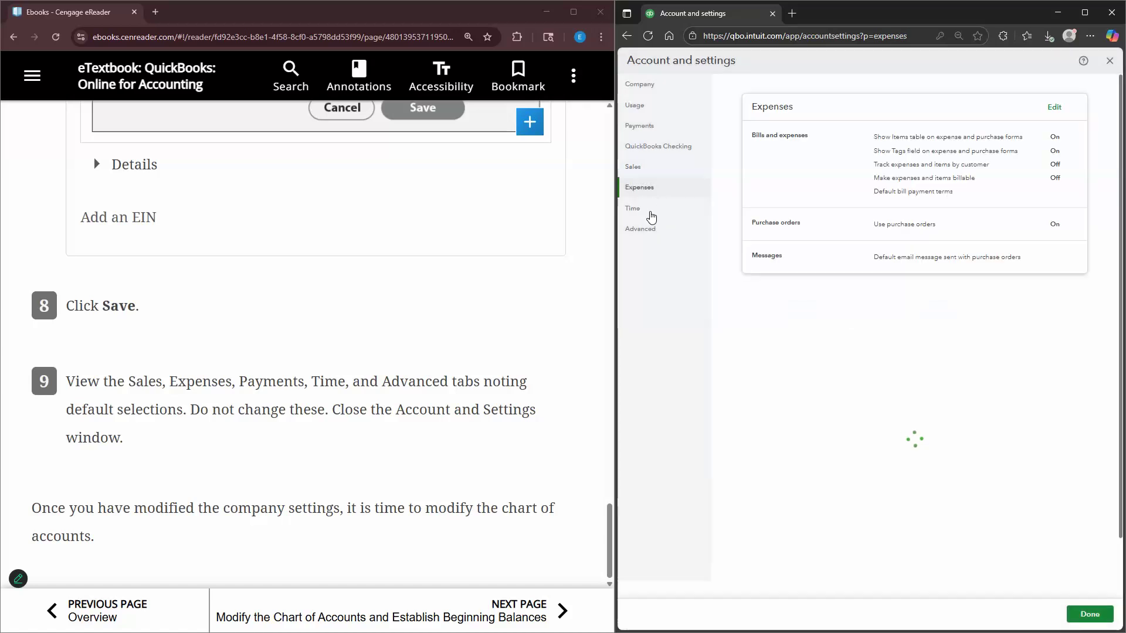
{"action": "left_click", "coordinate": [654, 232]}
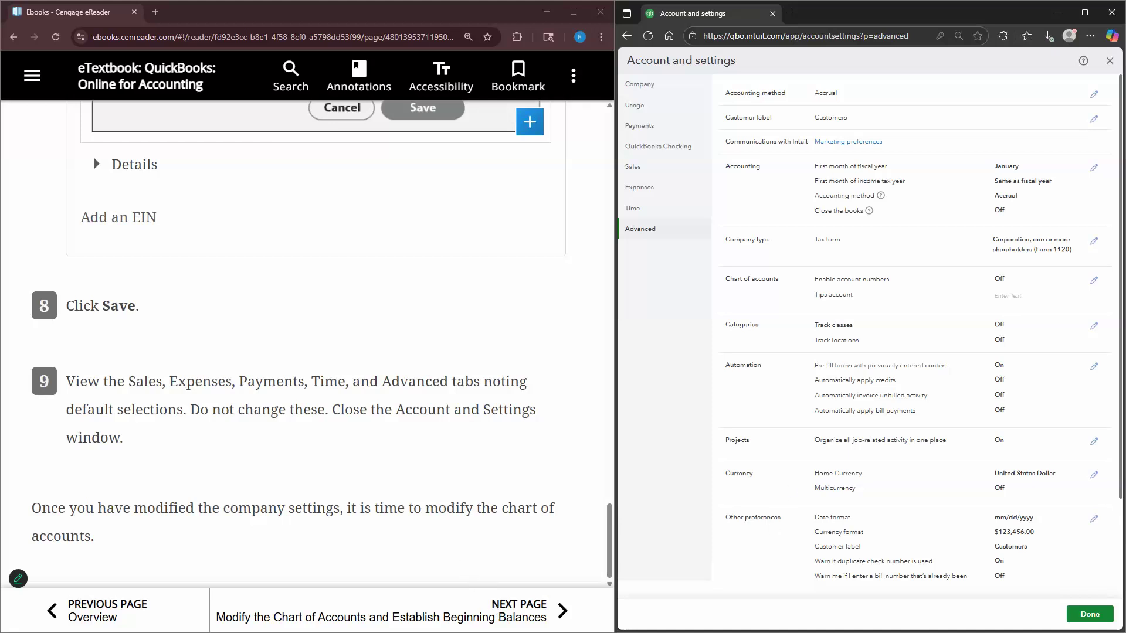
{"action": "left_click", "coordinate": [1089, 614]}
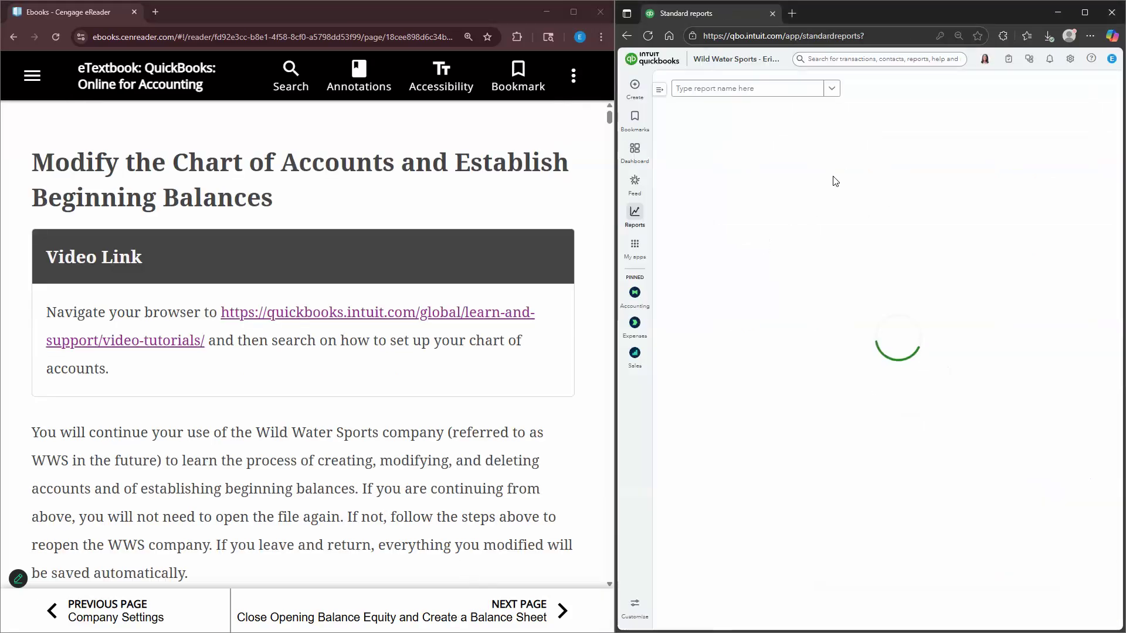
- Switch Wild Water Sports back to the previous QuickBooks experience, showing its Home dashboard
{"action": "left_click", "coordinate": [1071, 60]}
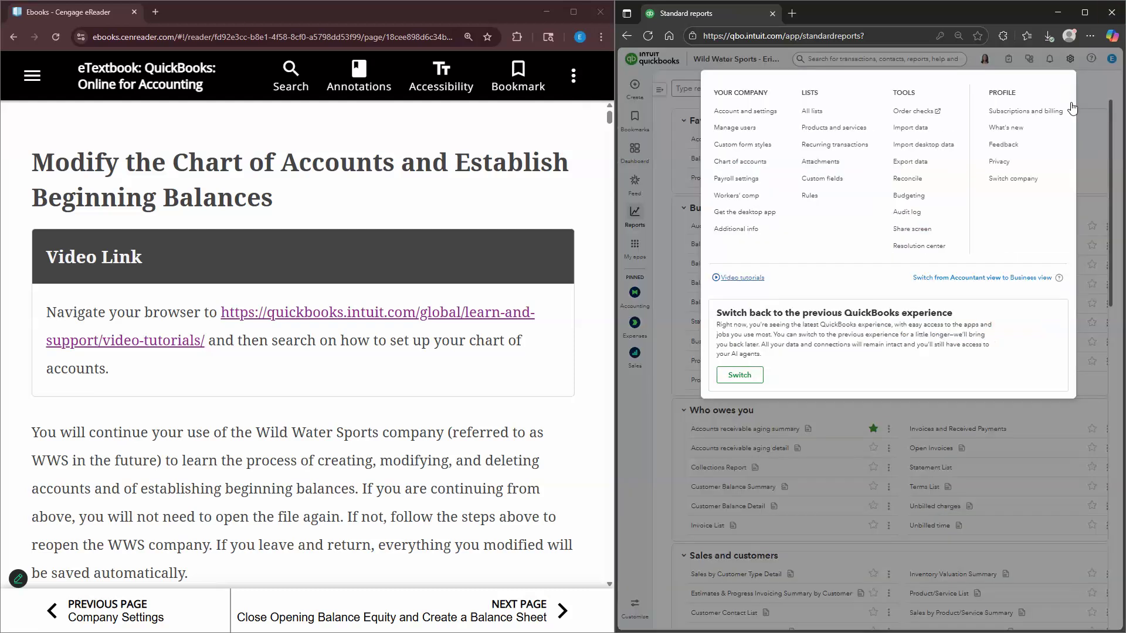
{"action": "left_click", "coordinate": [641, 161]}
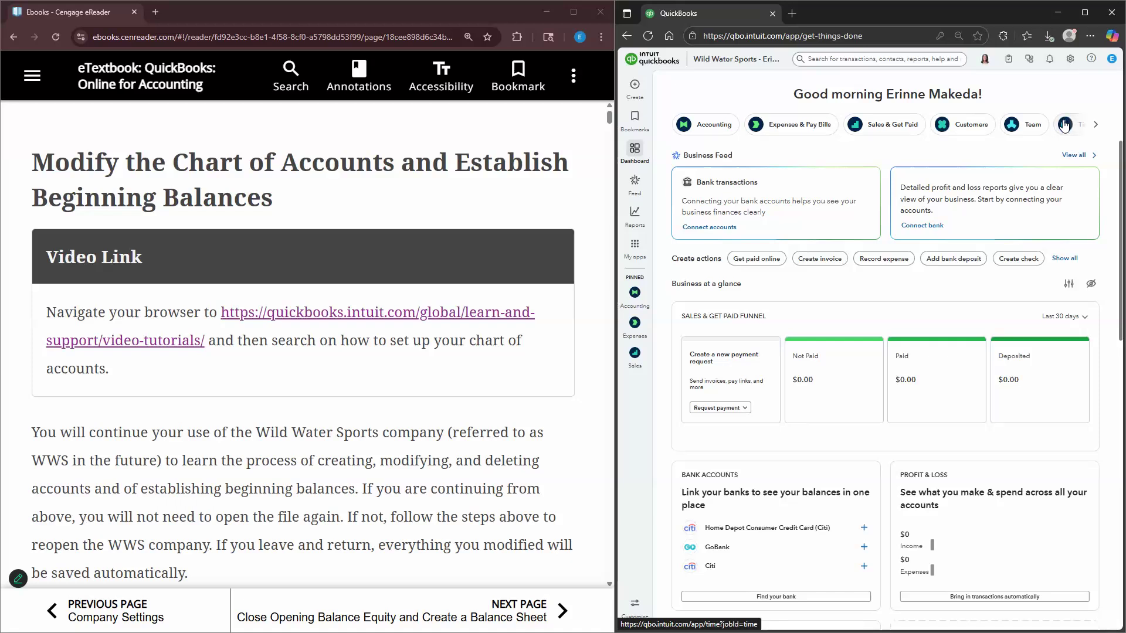
{"action": "left_click", "coordinate": [1070, 58]}
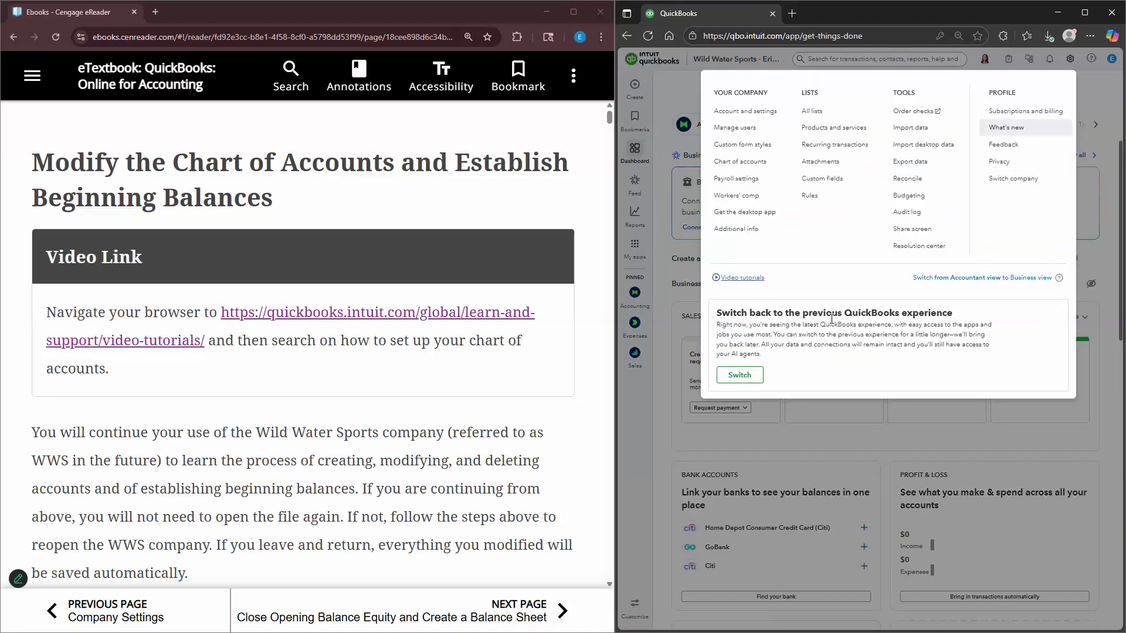
{"action": "left_click", "coordinate": [736, 375]}
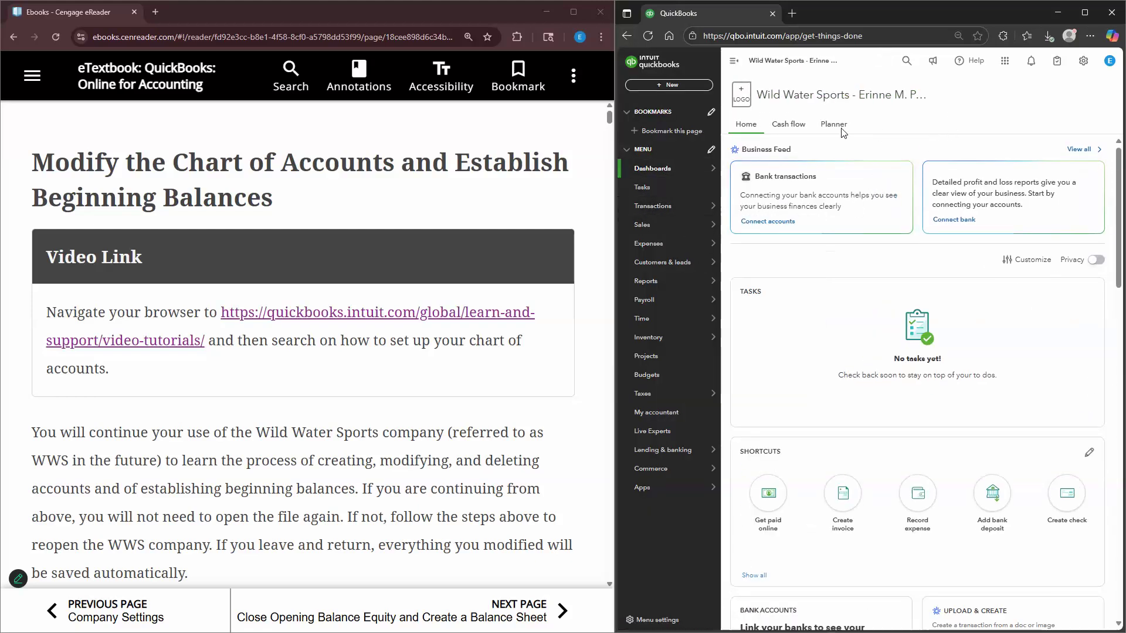
{"action": "left_click", "coordinate": [706, 92]}
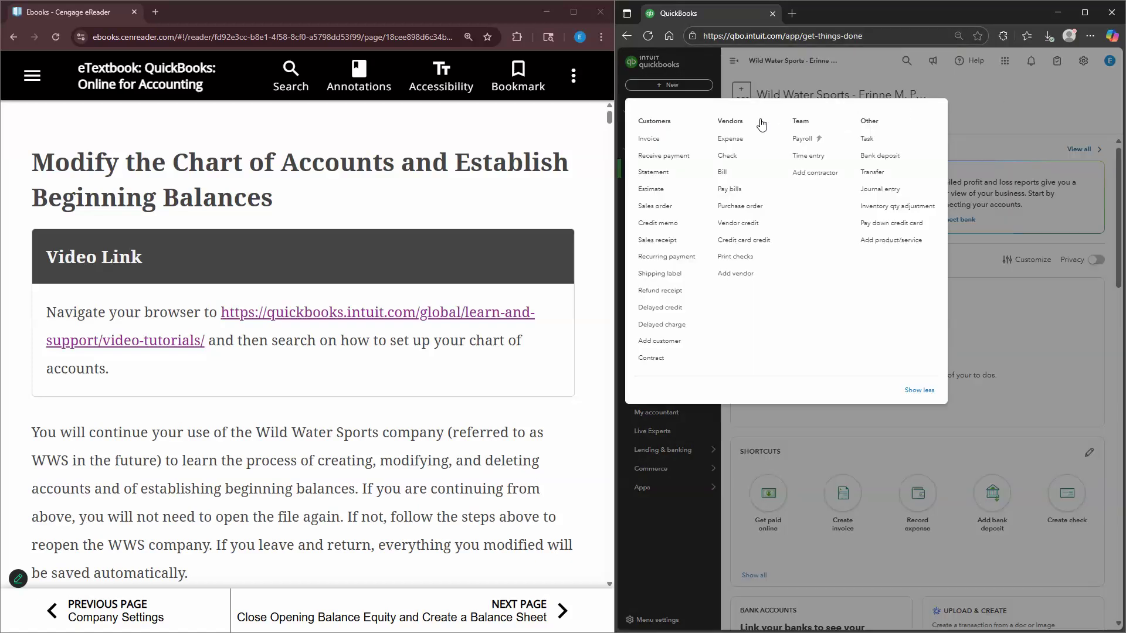
- Use the gear menu's 'Try a new version of QuickBooks' Switch to move to the new version
{"action": "left_click", "coordinate": [762, 125]}
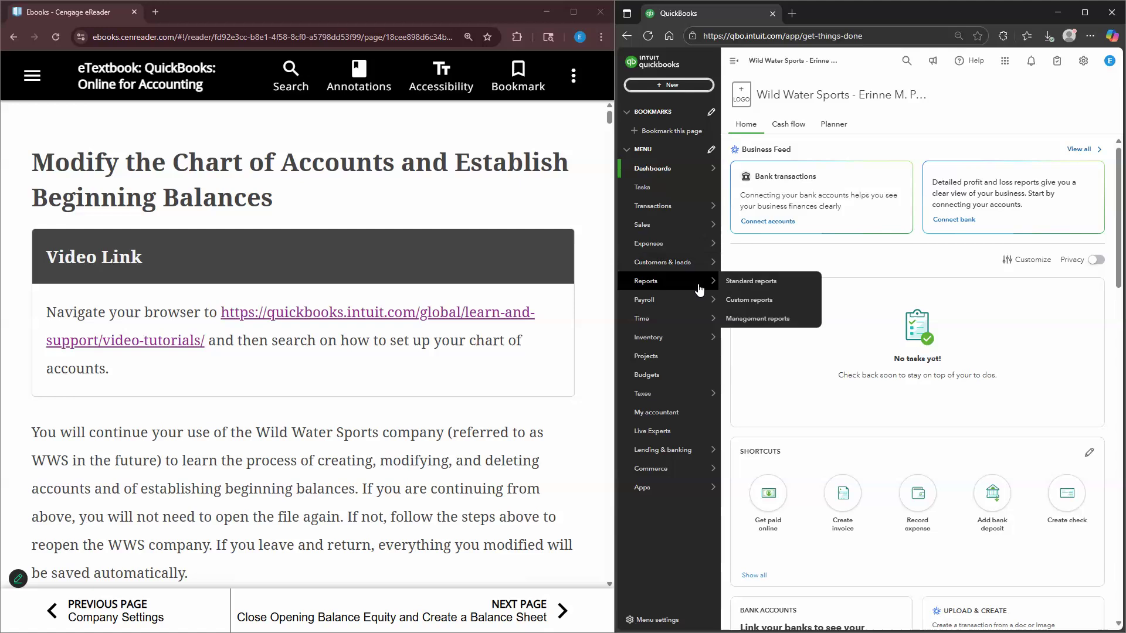
{"action": "mouse_move", "coordinate": [704, 248]}
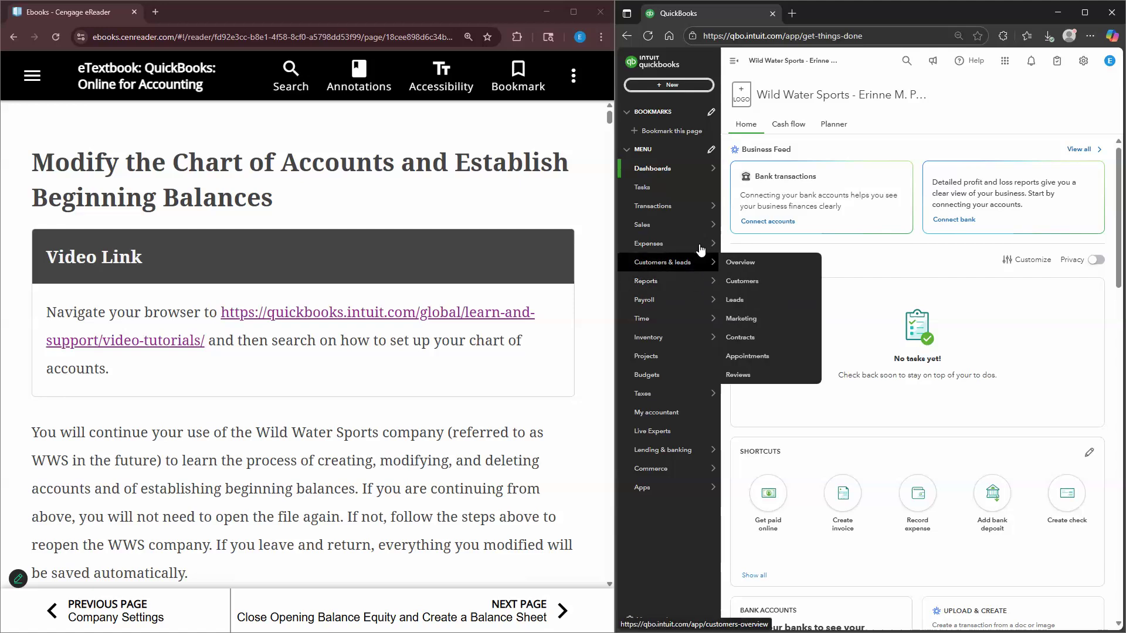
{"action": "mouse_move", "coordinate": [699, 209]}
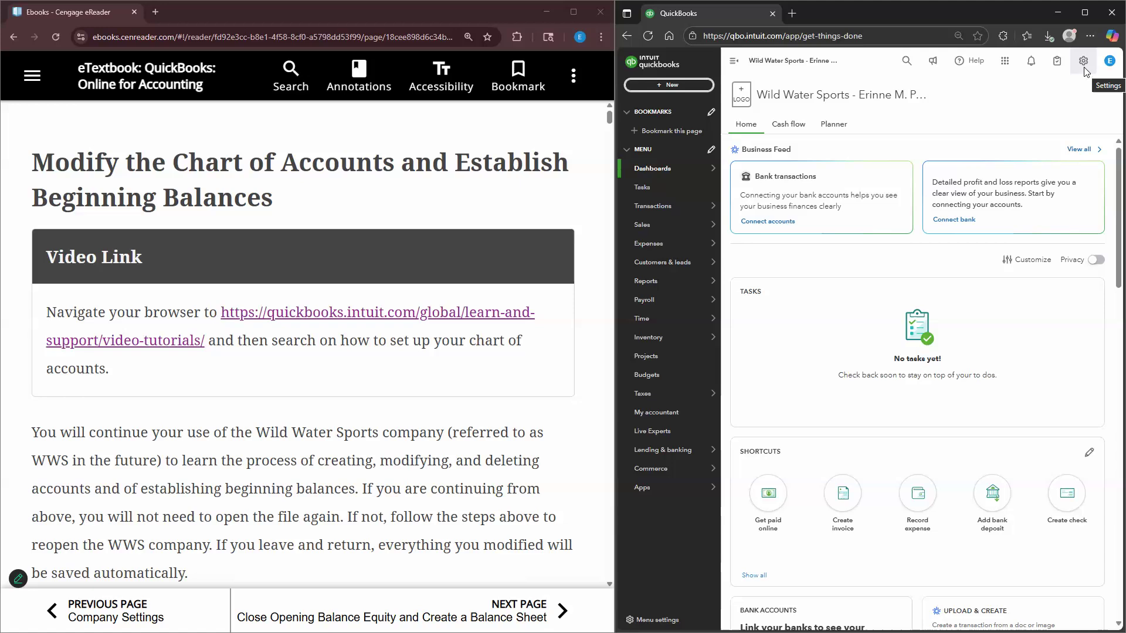
{"action": "left_click", "coordinate": [1087, 69]}
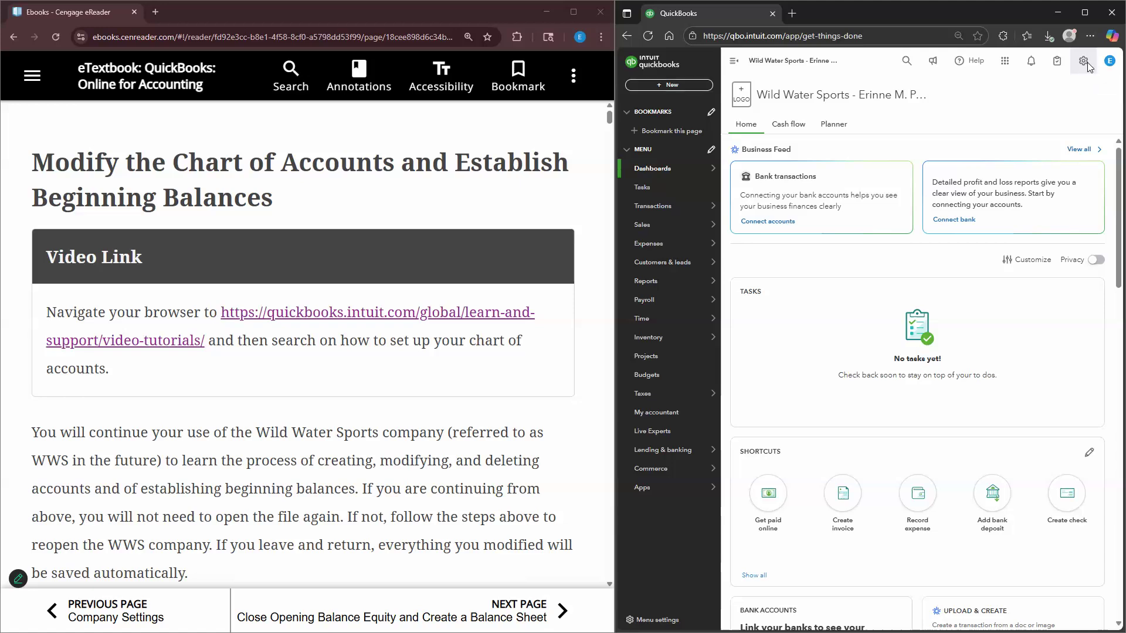
{"action": "left_click", "coordinate": [1087, 59]}
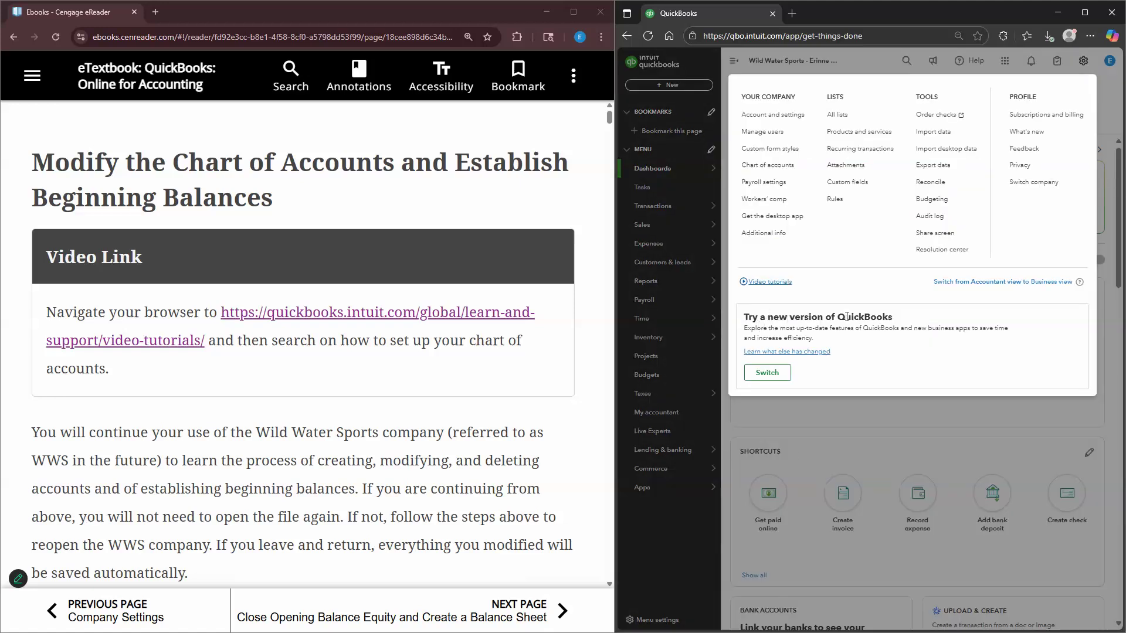
{"action": "left_click", "coordinate": [763, 374]}
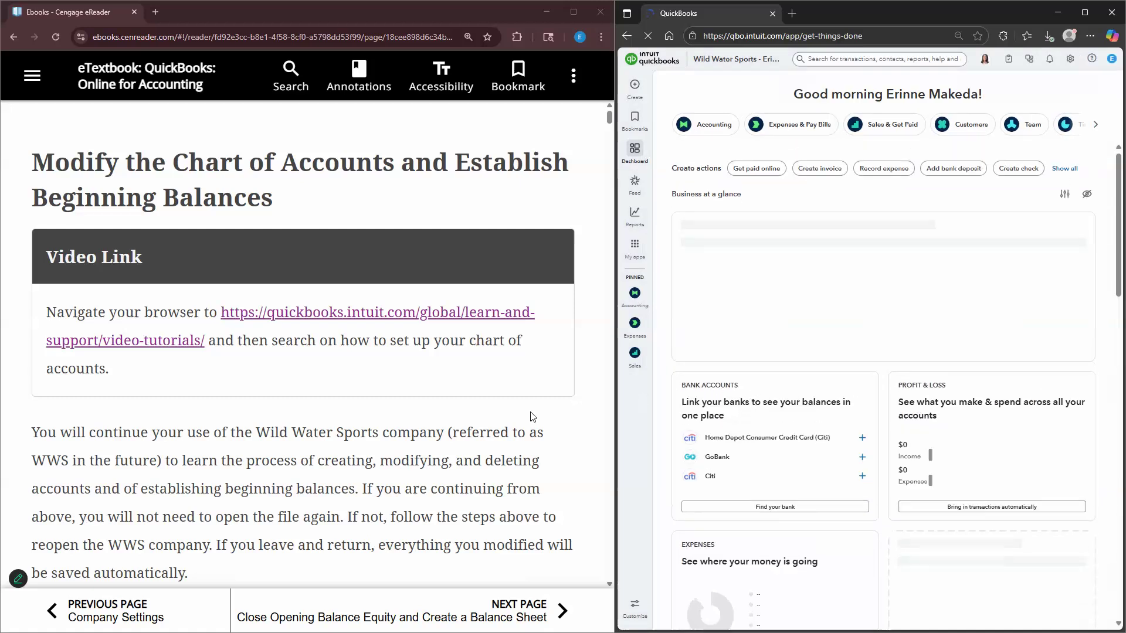
{"action": "scroll", "coordinate": [437, 405], "scroll_direction": "down", "scroll_amount": 2}
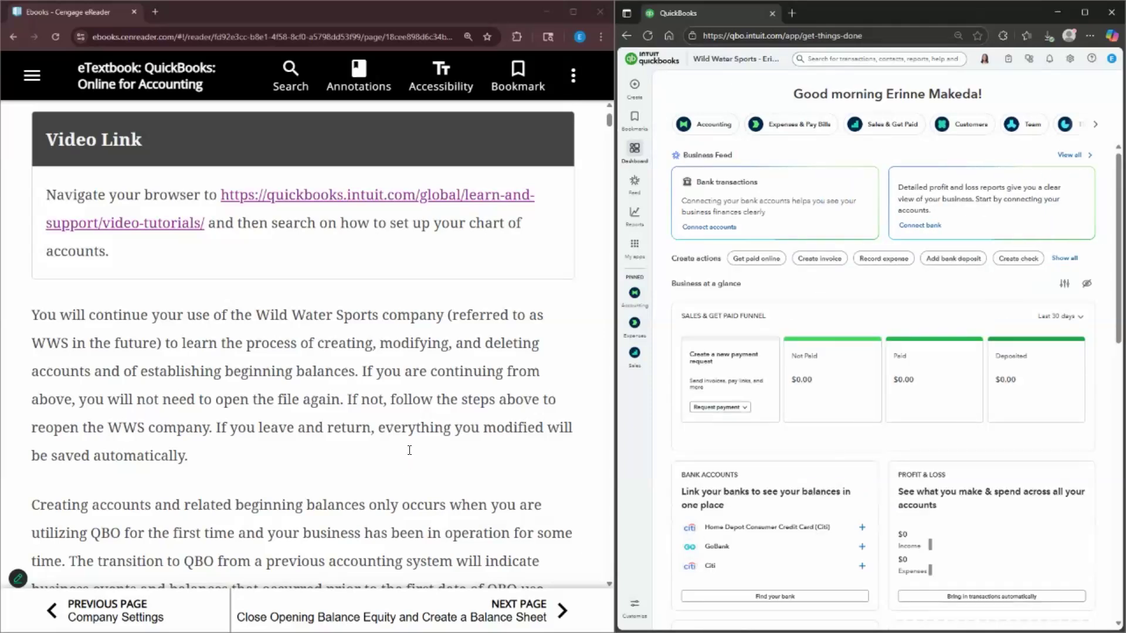
{"action": "scroll", "coordinate": [410, 449], "scroll_direction": "down", "scroll_amount": 2}
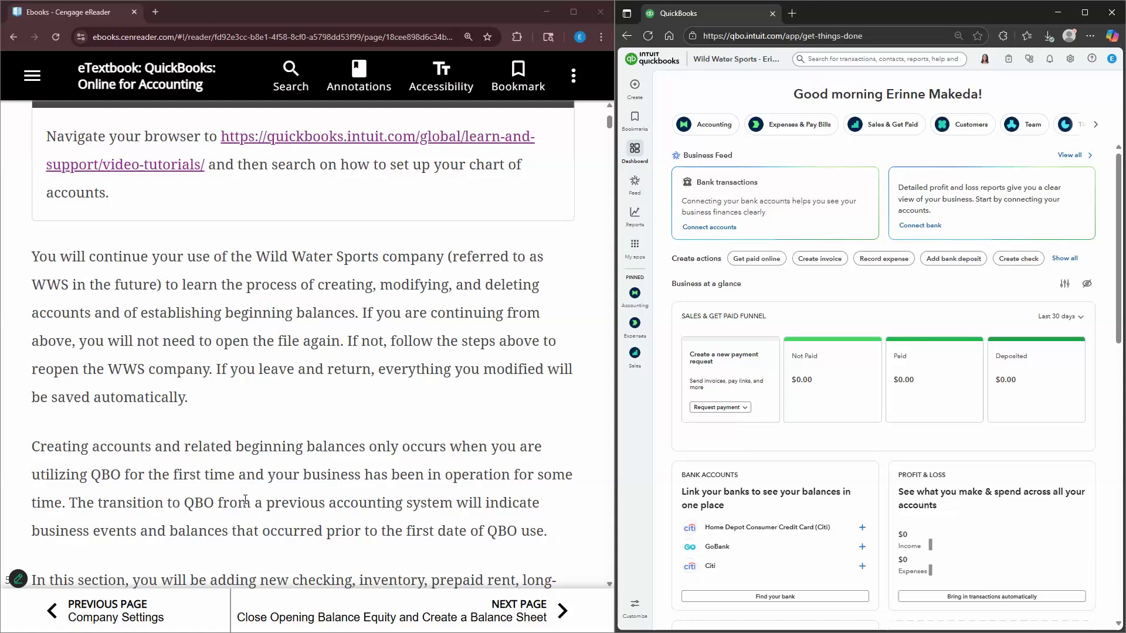
{"action": "scroll", "coordinate": [277, 462], "scroll_direction": "down", "scroll_amount": 2}
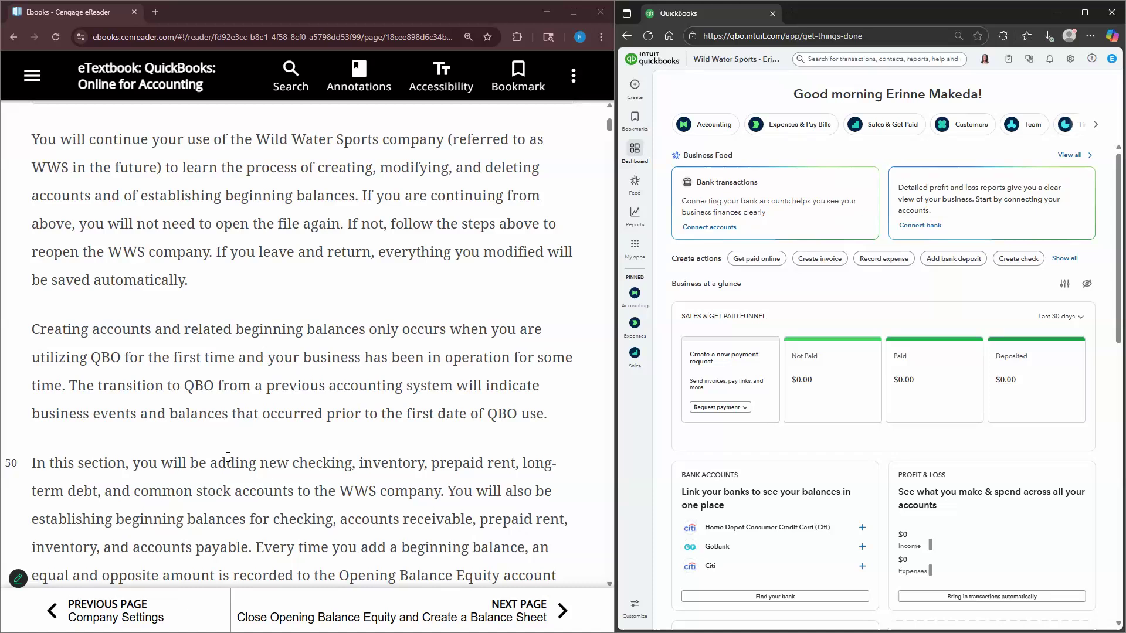
{"action": "scroll", "coordinate": [275, 434], "scroll_direction": "down", "scroll_amount": 1}
{"action": "scroll", "coordinate": [327, 416], "scroll_direction": "down", "scroll_amount": 2}
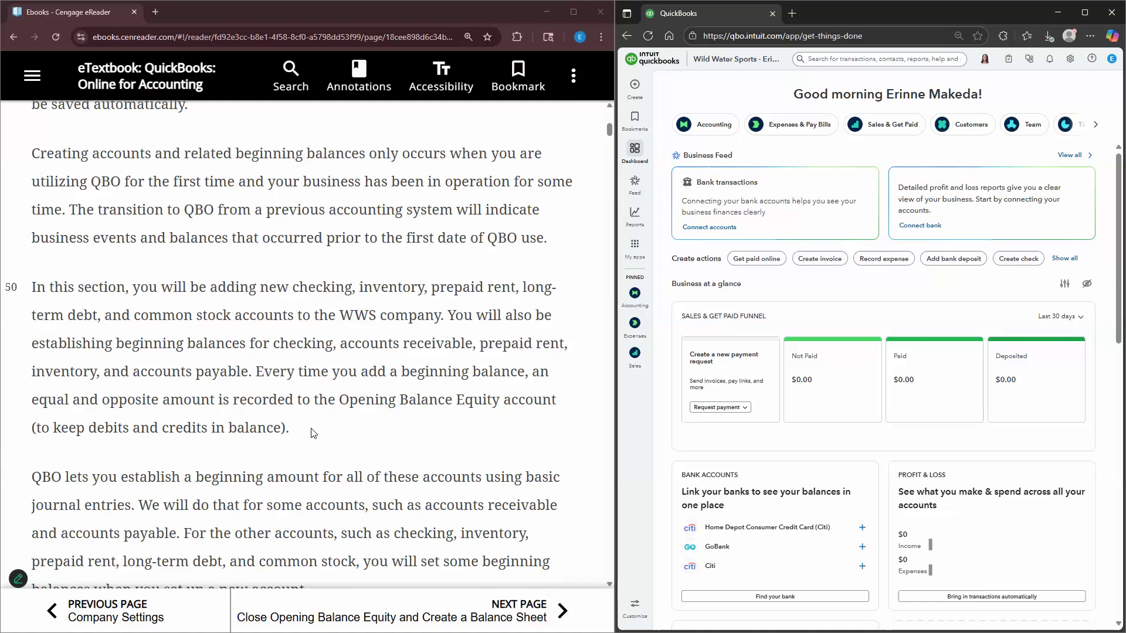
{"action": "scroll", "coordinate": [314, 418], "scroll_direction": "down", "scroll_amount": 1}
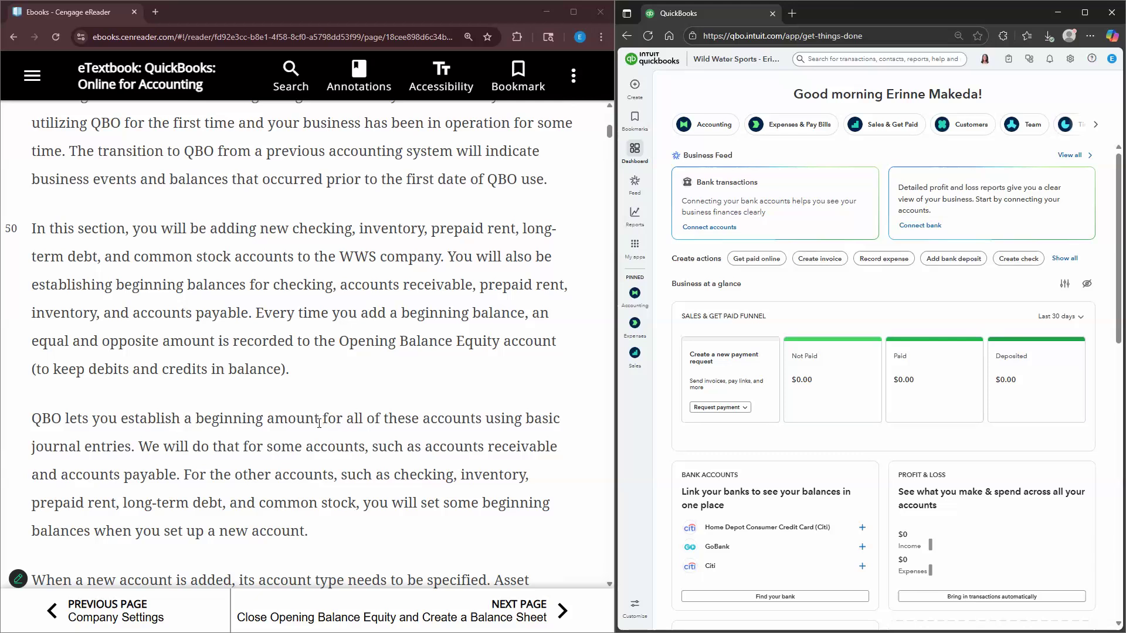
{"action": "scroll", "coordinate": [317, 425], "scroll_direction": "down", "scroll_amount": 2}
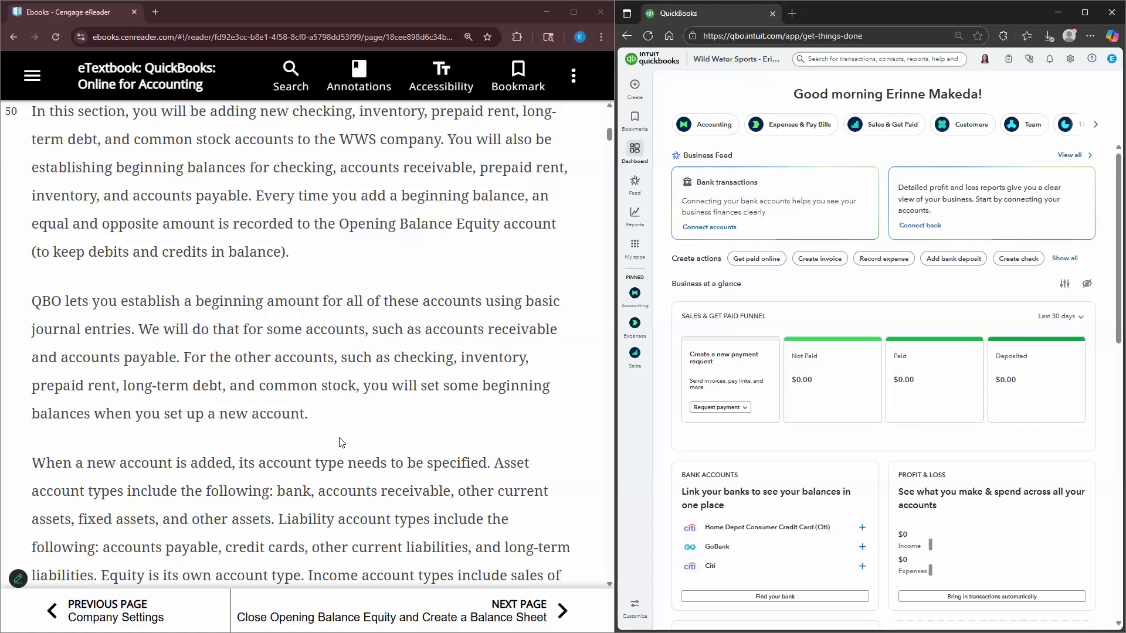
{"action": "scroll", "coordinate": [327, 439], "scroll_direction": "down", "scroll_amount": 1}
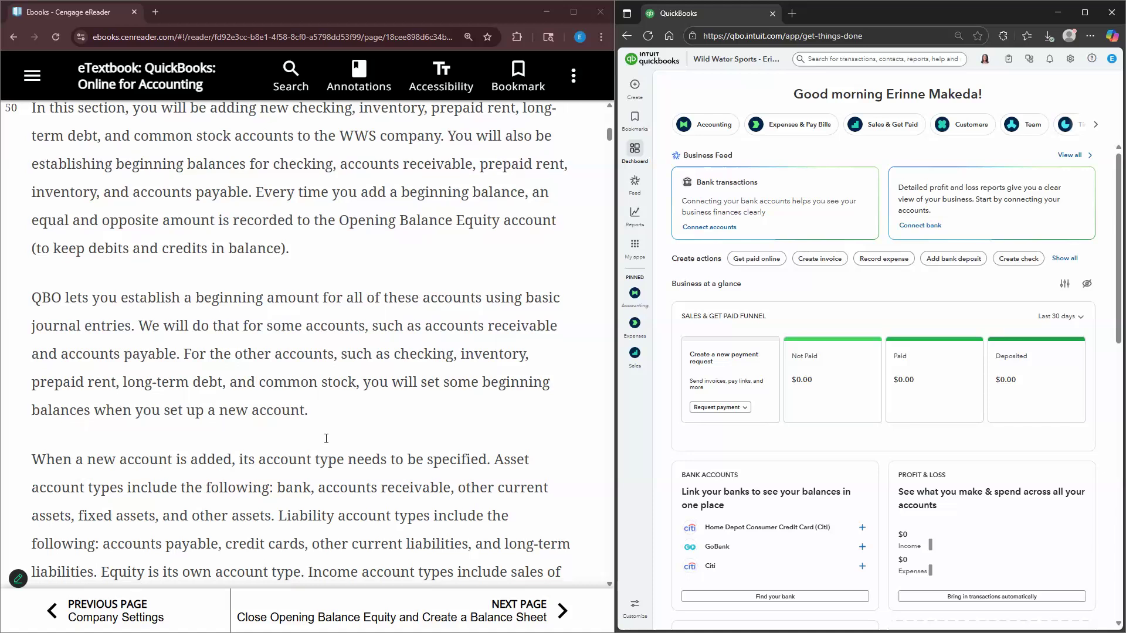
{"action": "scroll", "coordinate": [327, 438], "scroll_direction": "down", "scroll_amount": 1}
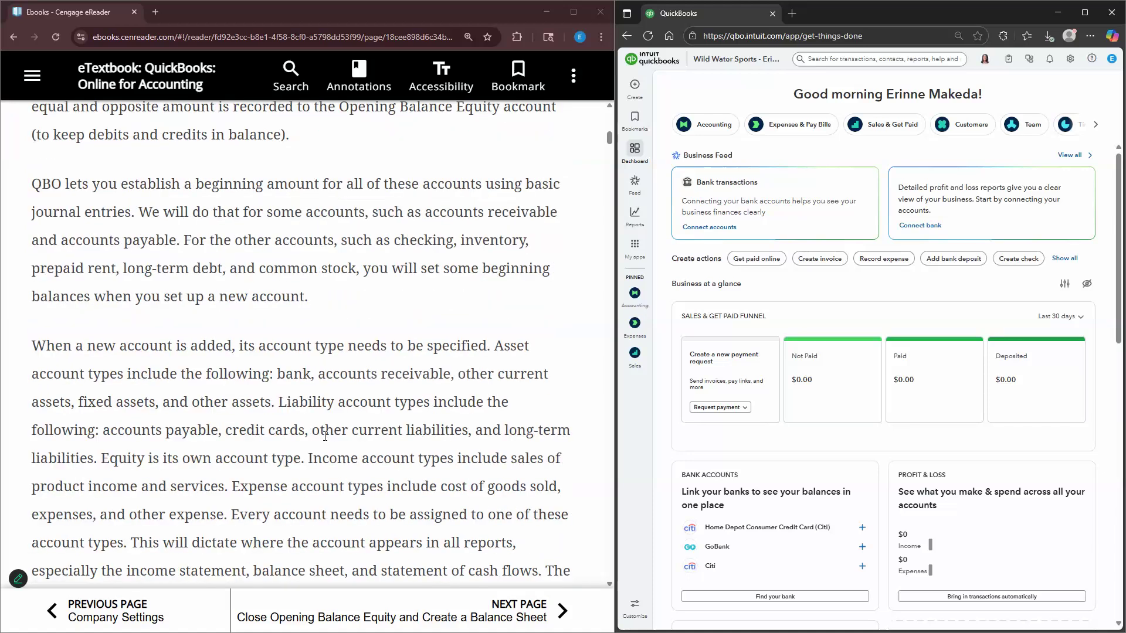
{"action": "scroll", "coordinate": [325, 436], "scroll_direction": "down", "scroll_amount": 1}
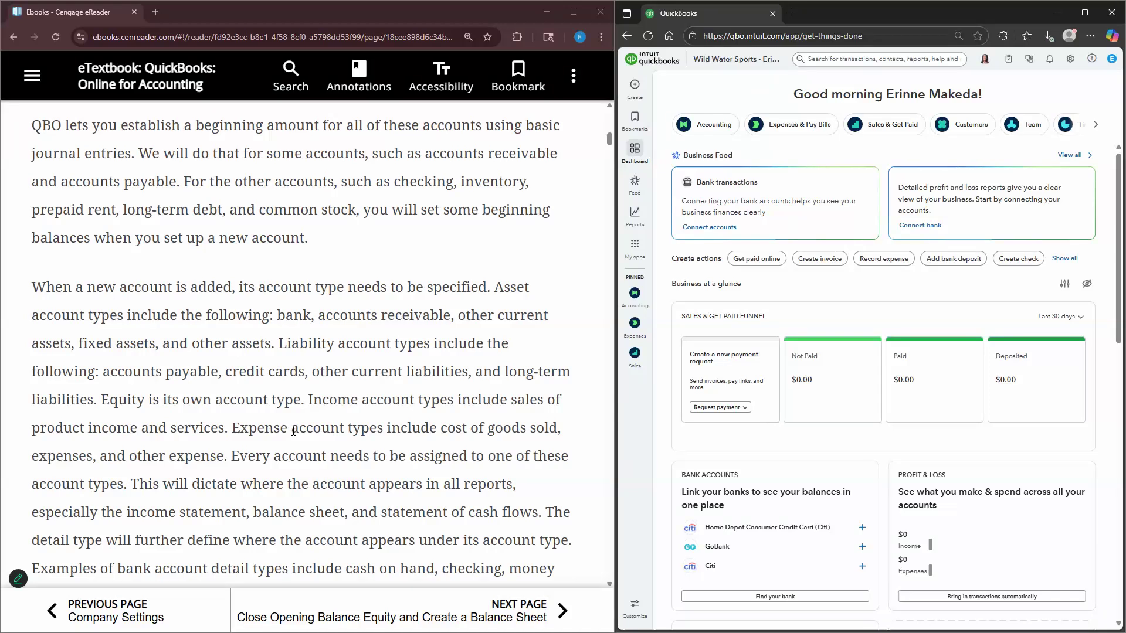
{"action": "scroll", "coordinate": [295, 429], "scroll_direction": "down", "scroll_amount": 1}
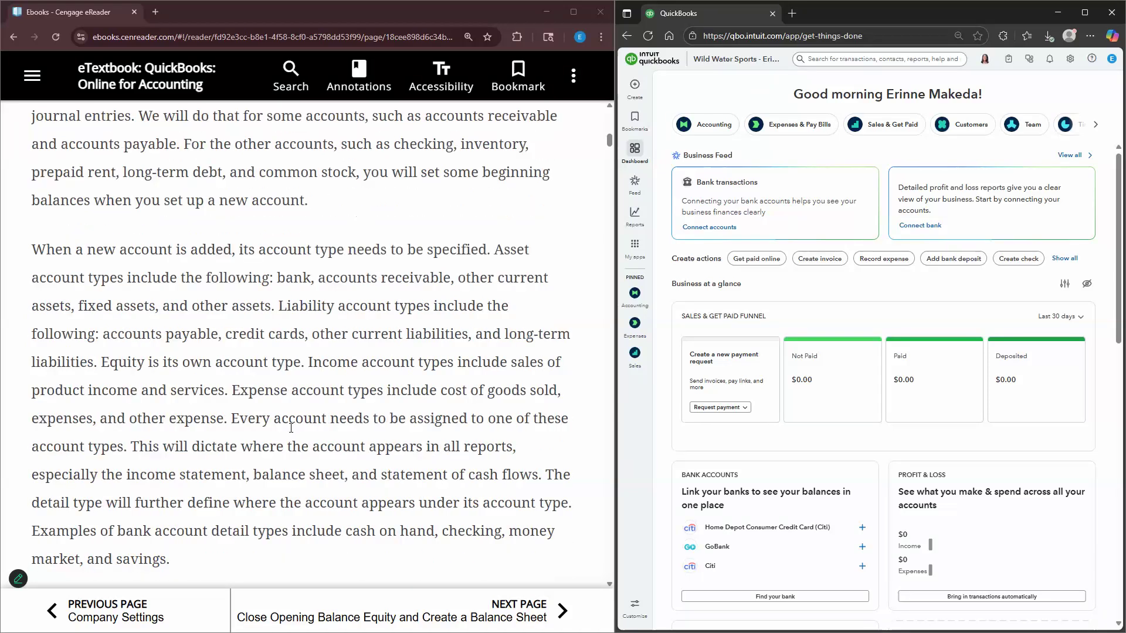
{"action": "scroll", "coordinate": [291, 429], "scroll_direction": "down", "scroll_amount": 2}
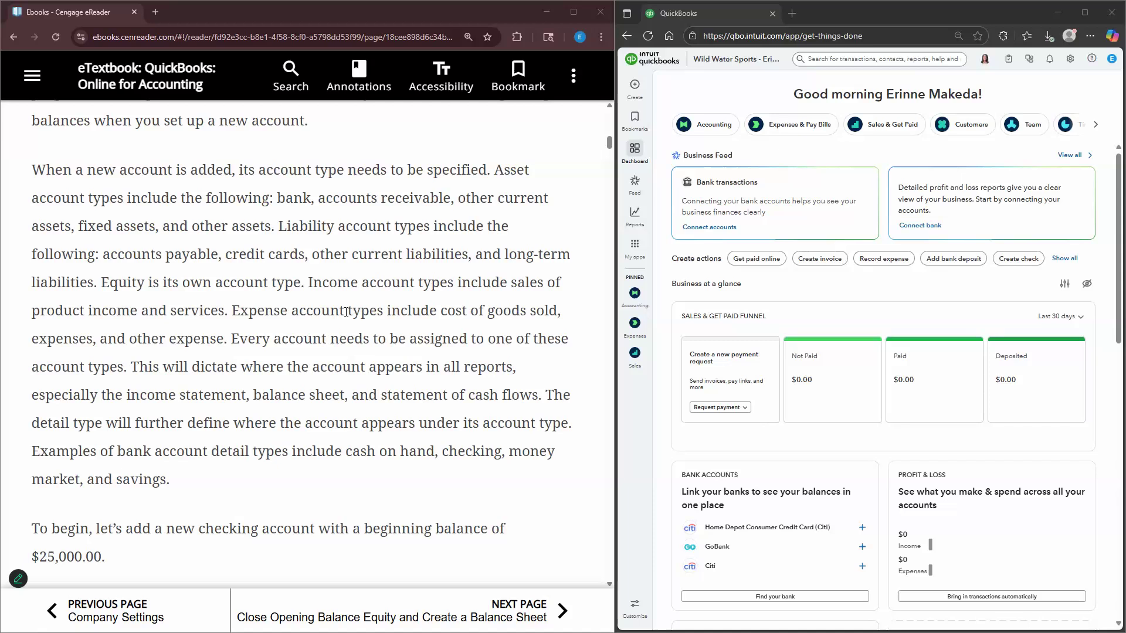
- Scroll the eReader to steps 1 and 2 of the checking-account procedure
{"action": "scroll", "coordinate": [335, 380], "scroll_direction": "down", "scroll_amount": 2}
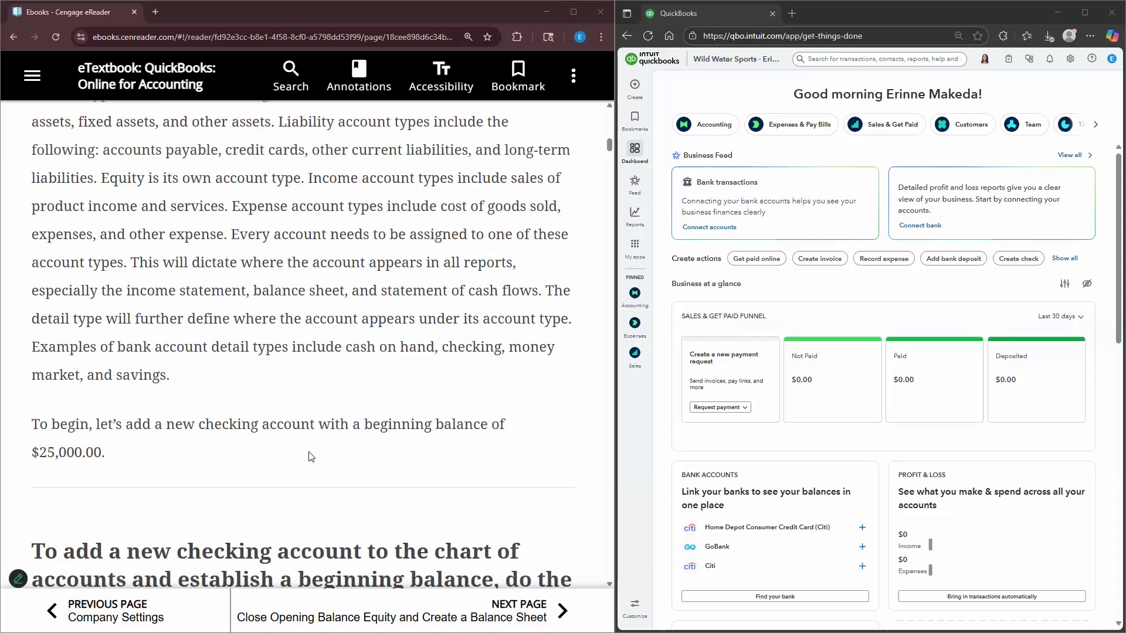
{"action": "scroll", "coordinate": [275, 404], "scroll_direction": "down", "scroll_amount": 1}
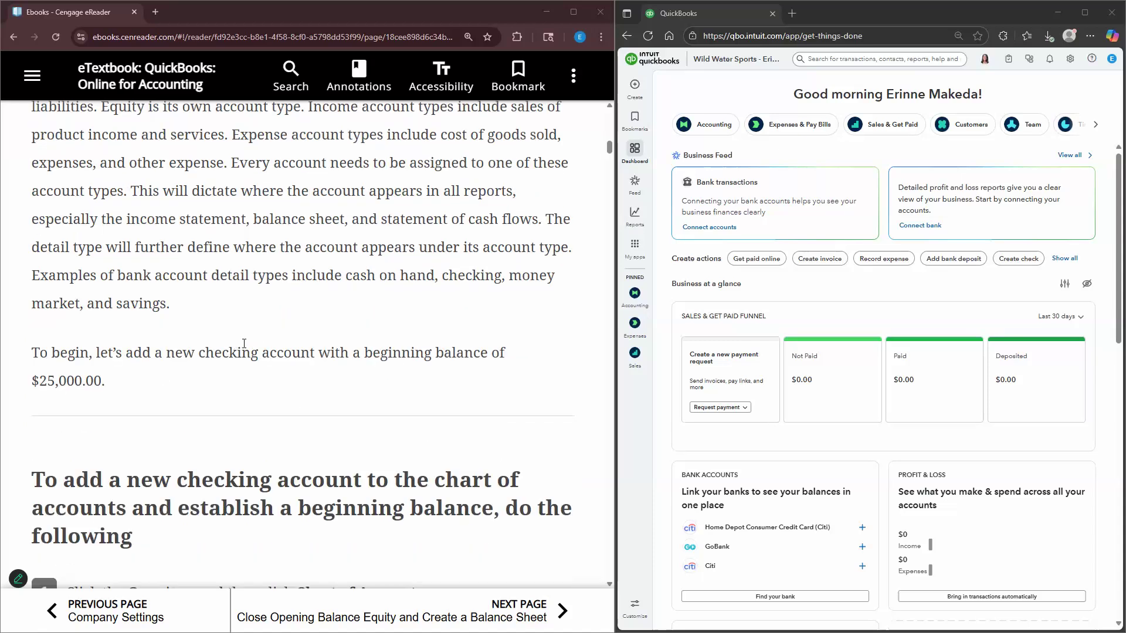
{"action": "scroll", "coordinate": [245, 343], "scroll_direction": "down", "scroll_amount": 2}
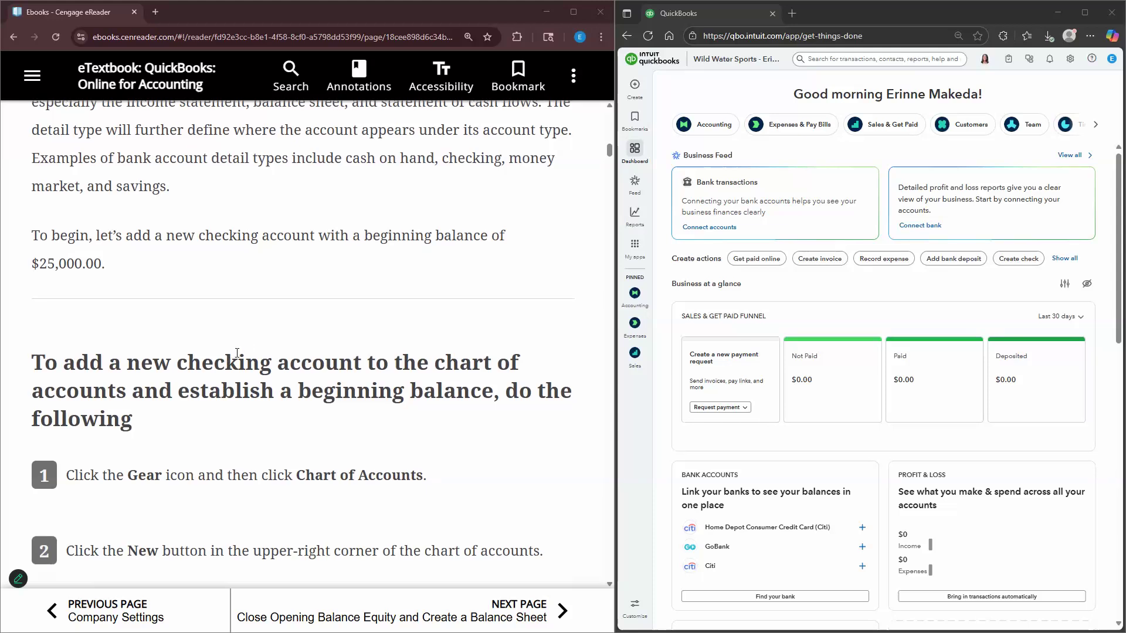
{"action": "left_click", "coordinate": [638, 159]}
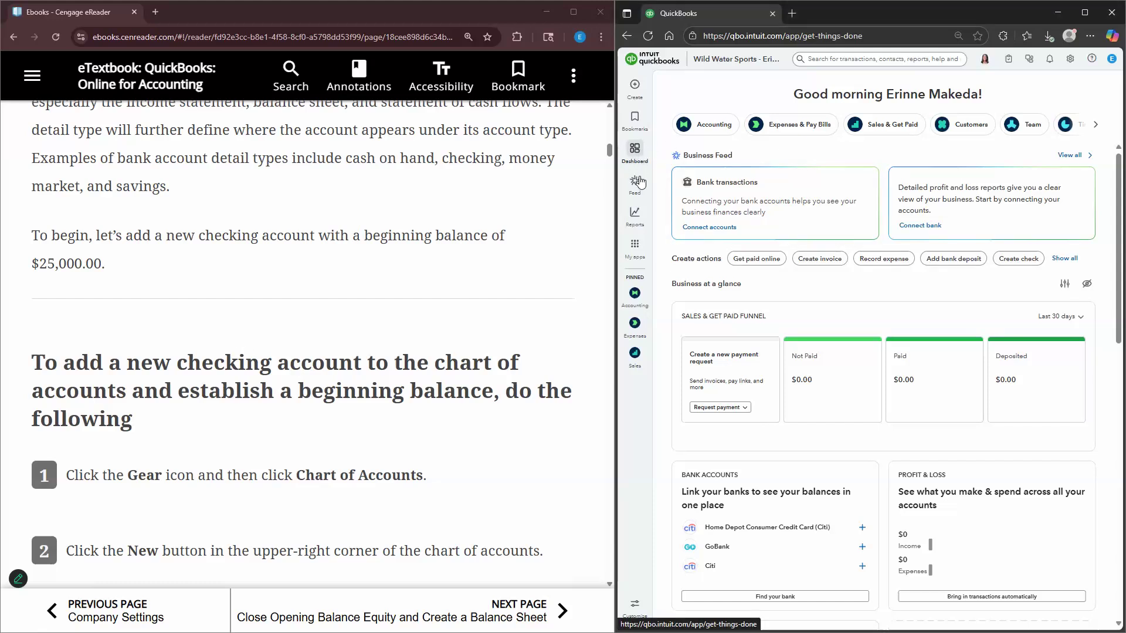
- Check the Create menu and search box, then go to Accounting's Bank transactions page
{"action": "left_click", "coordinate": [634, 92]}
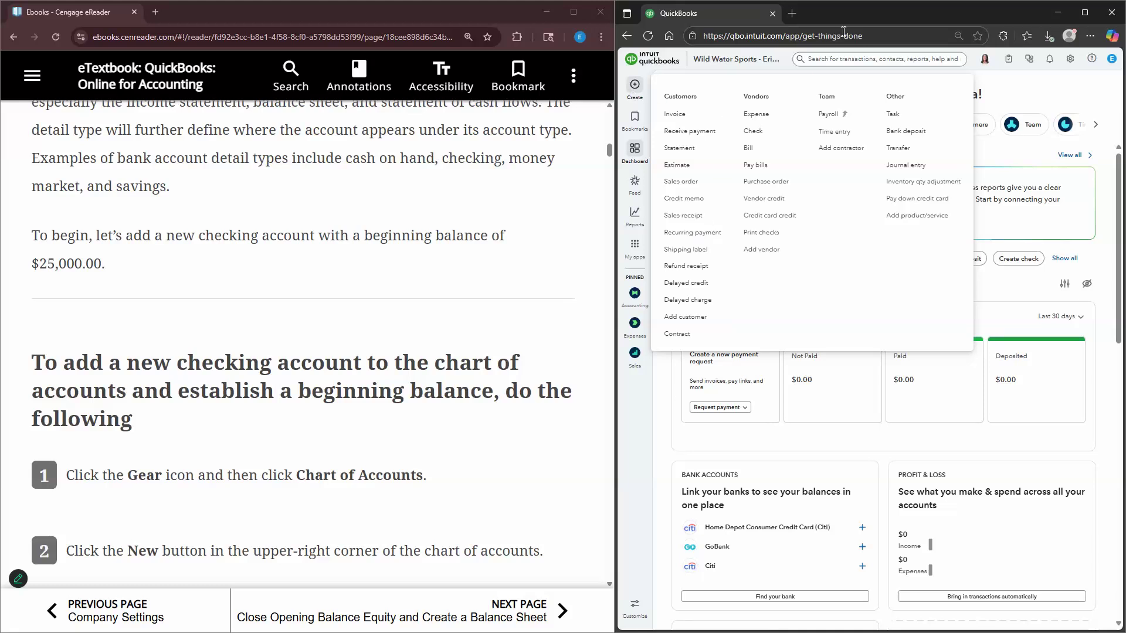
{"action": "left_click", "coordinate": [841, 59]}
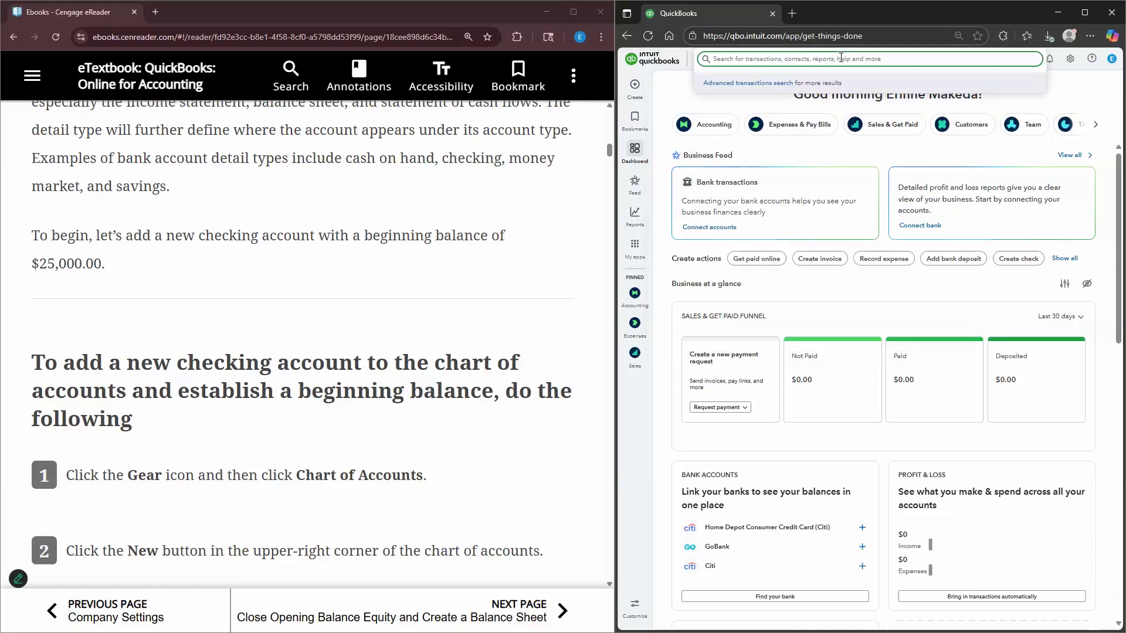
{"action": "left_click", "coordinate": [635, 295]}
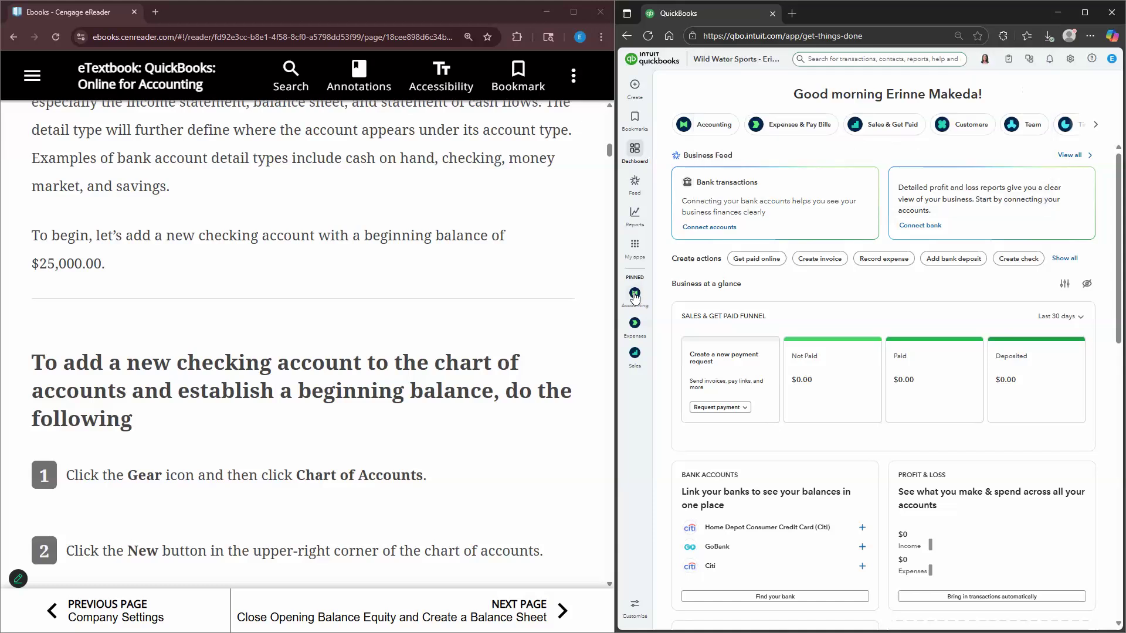
{"action": "left_click", "coordinate": [634, 293]}
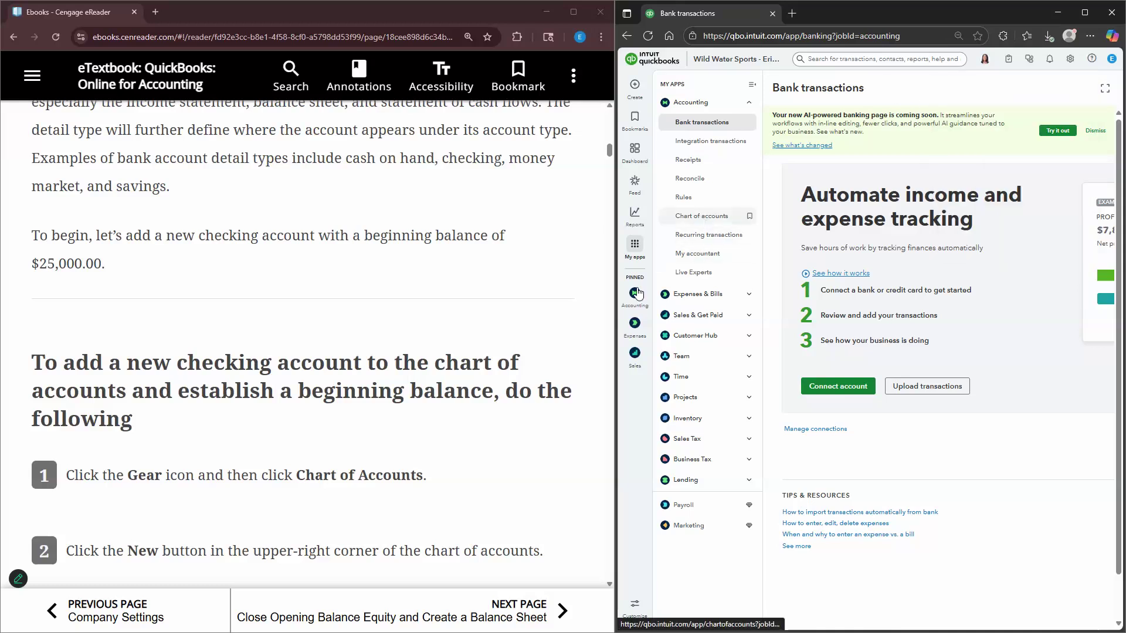
{"action": "left_click", "coordinate": [851, 58]}
- Open the Chart of accounts from the Gear menu and start a new account form
{"action": "type", "text": "chart"}
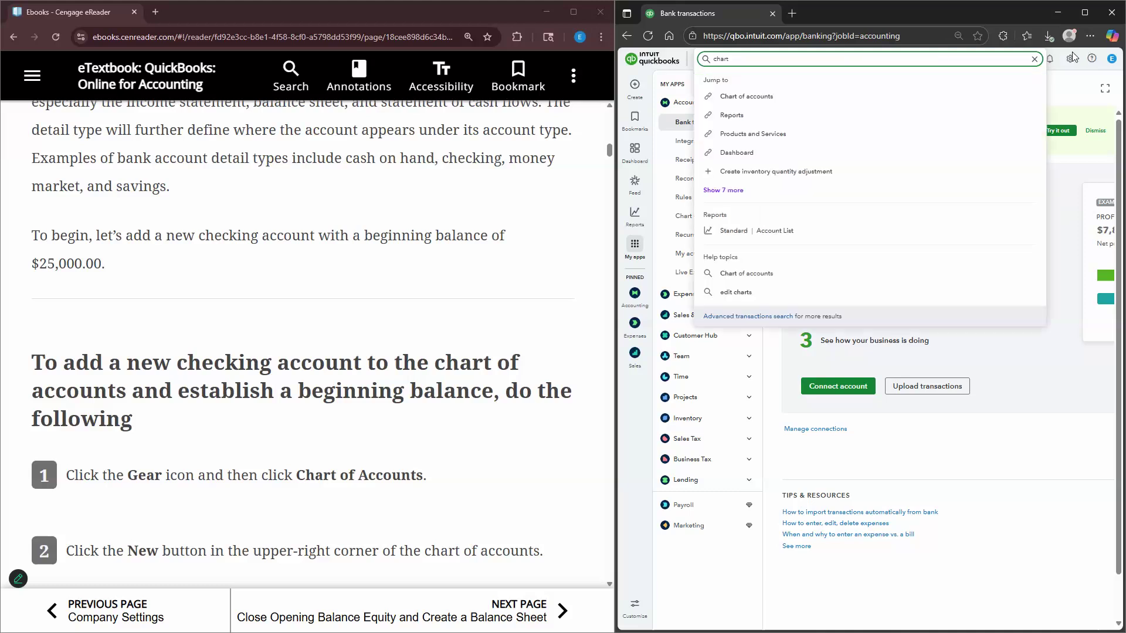
{"action": "left_click", "coordinate": [1070, 59]}
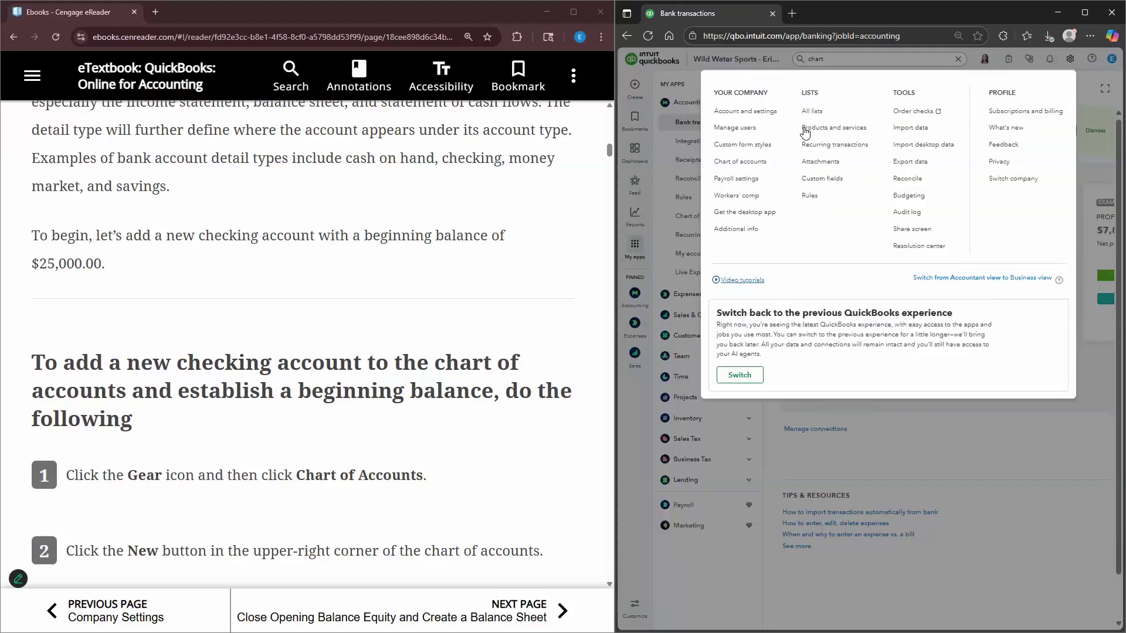
{"action": "left_click", "coordinate": [758, 168]}
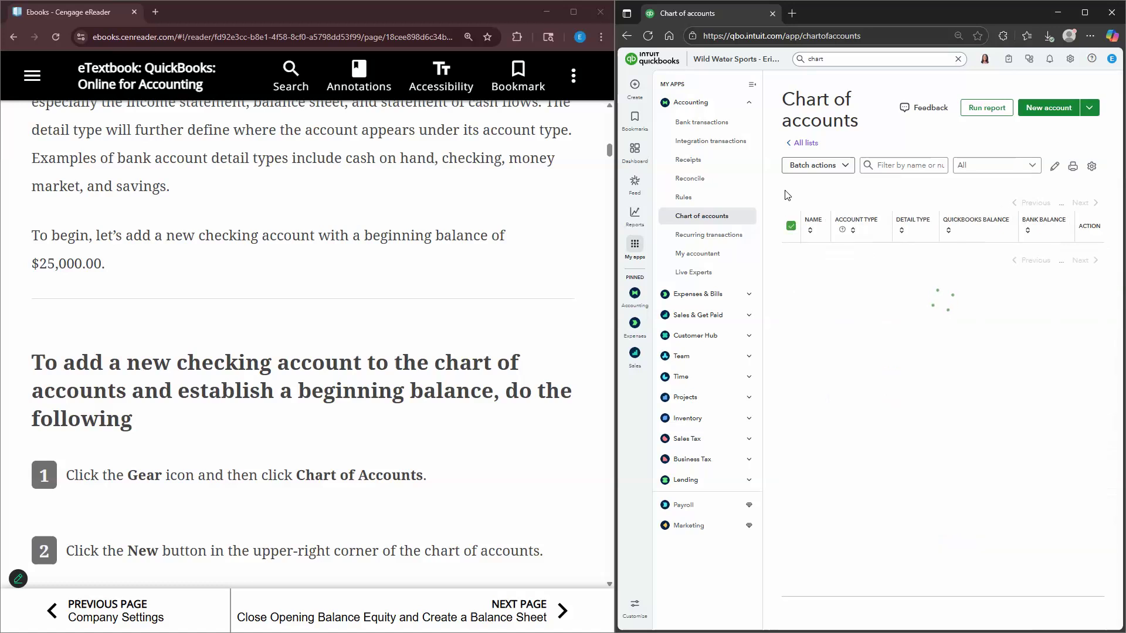
{"action": "left_click", "coordinate": [753, 87]}
{"action": "scroll", "coordinate": [324, 368], "scroll_direction": "down", "scroll_amount": 2}
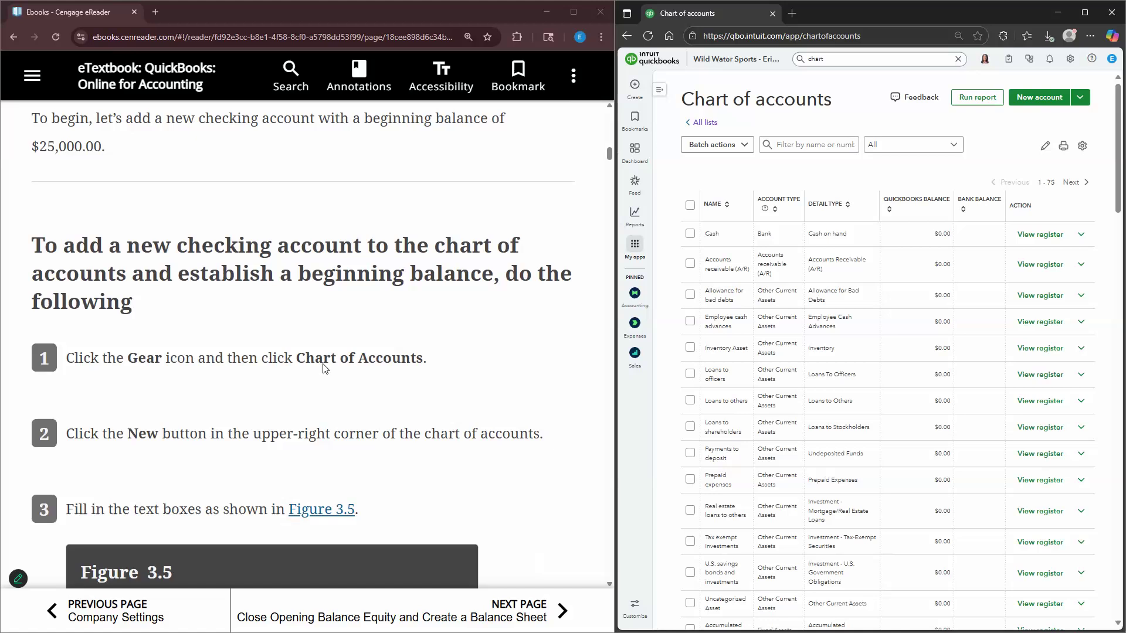
{"action": "scroll", "coordinate": [324, 368], "scroll_direction": "down", "scroll_amount": 1}
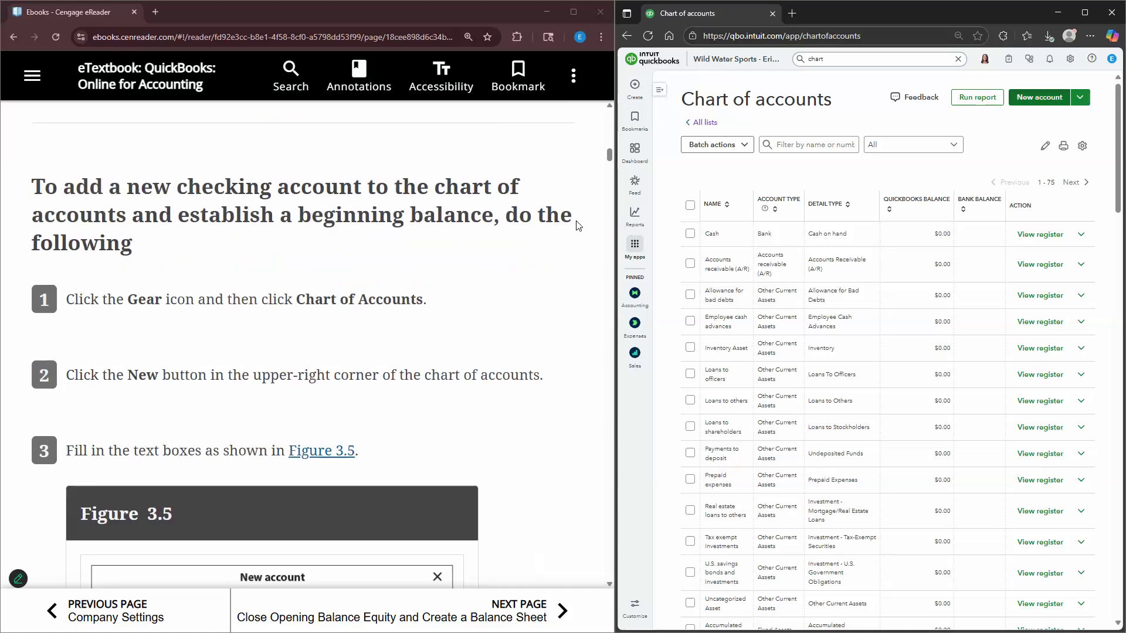
{"action": "left_click", "coordinate": [1039, 97]}
{"action": "scroll", "coordinate": [258, 241], "scroll_direction": "down", "scroll_amount": 4}
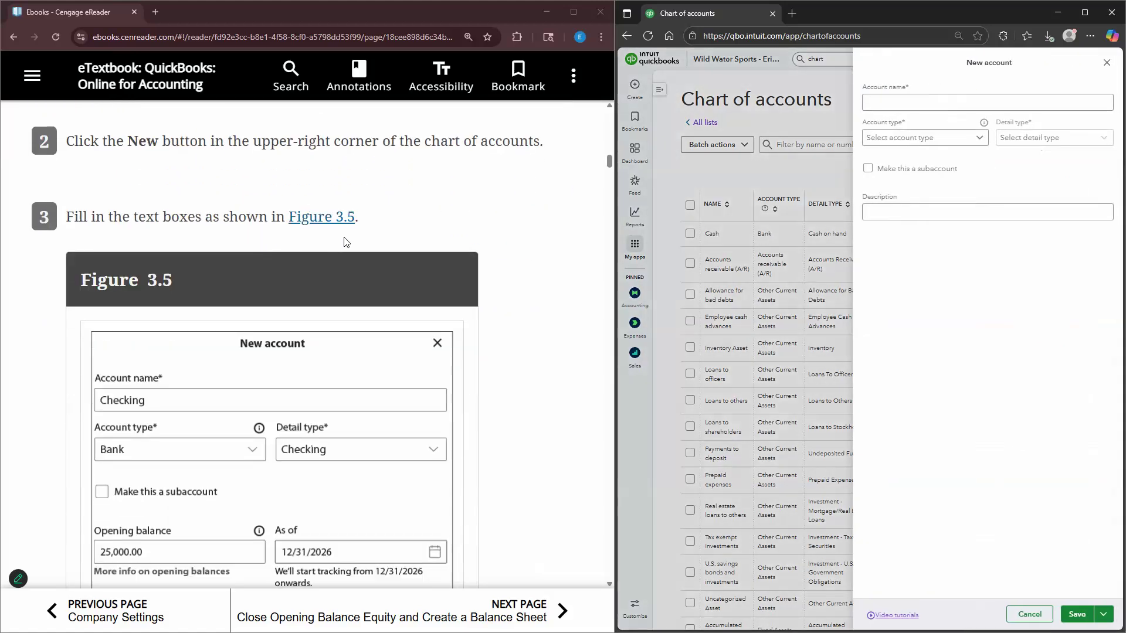
- Name the new account Checking, with Bank account type and Checking detail type
{"action": "scroll", "coordinate": [327, 238], "scroll_direction": "down", "scroll_amount": 2}
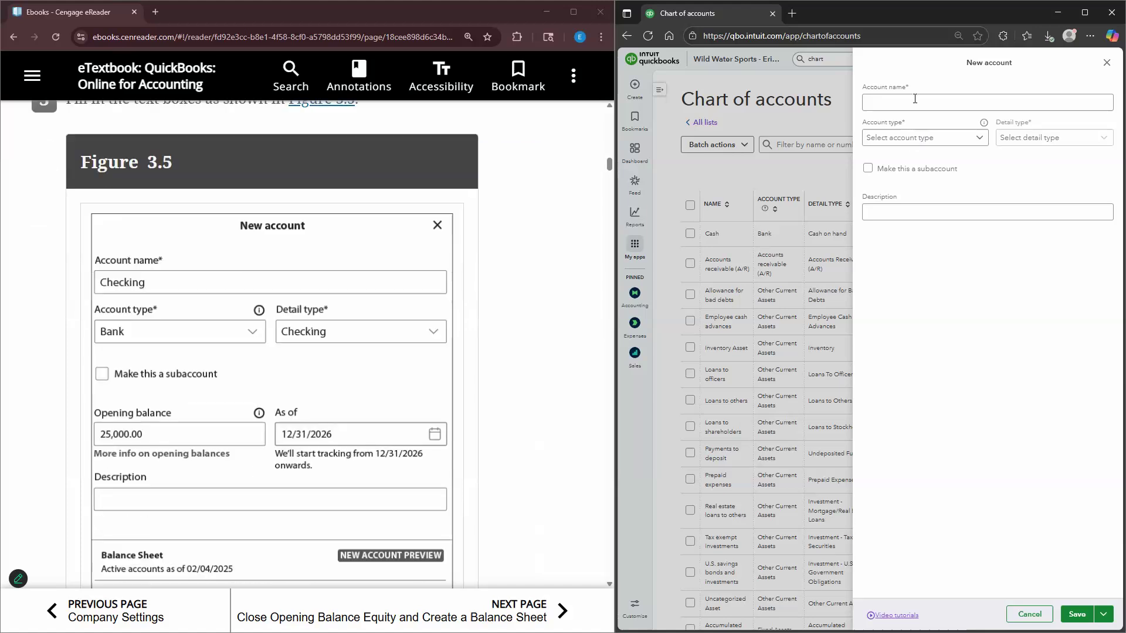
{"action": "left_click", "coordinate": [915, 101]}
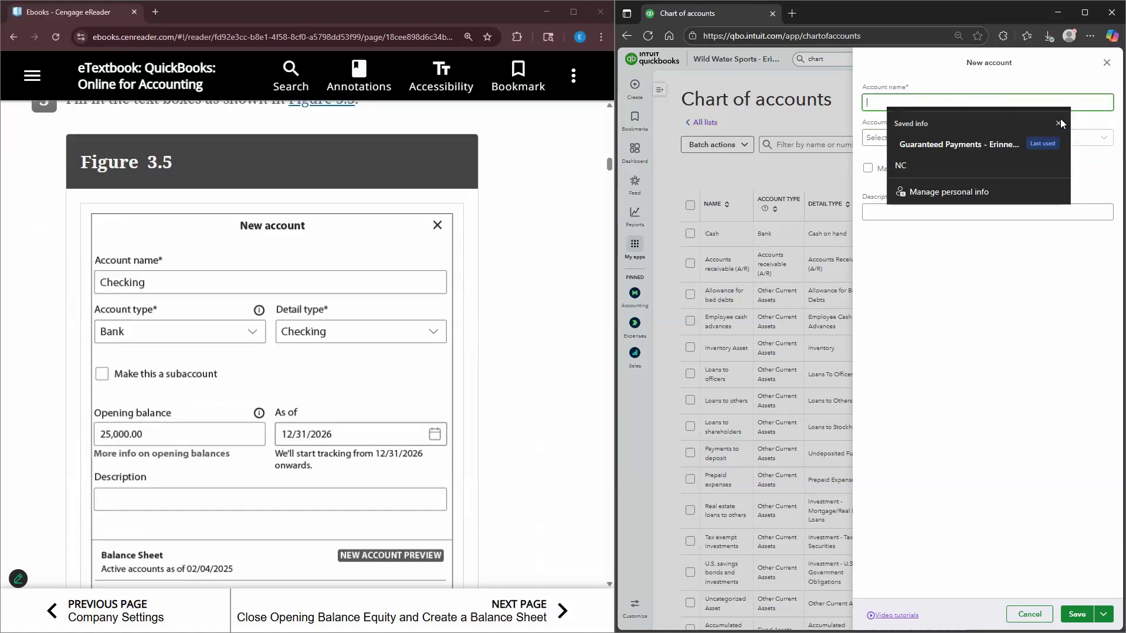
{"action": "type", "text": "C"}
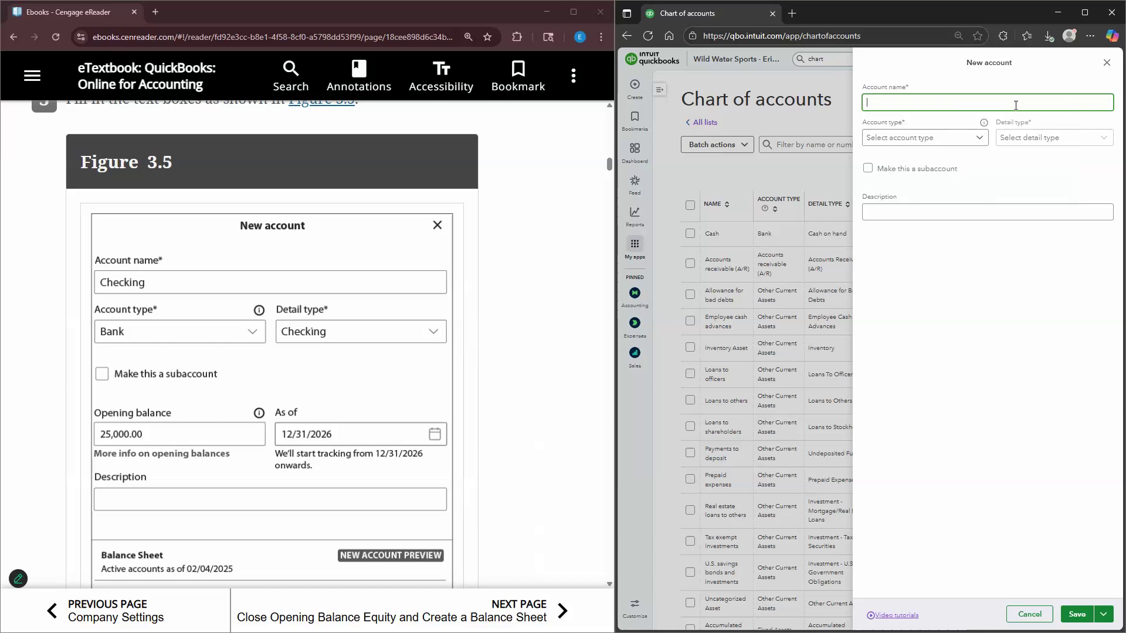
{"action": "type", "text": "hecking"}
{"action": "key", "text": "Tab"}
{"action": "left_click", "coordinate": [910, 195]}
{"action": "left_click", "coordinate": [1047, 138]}
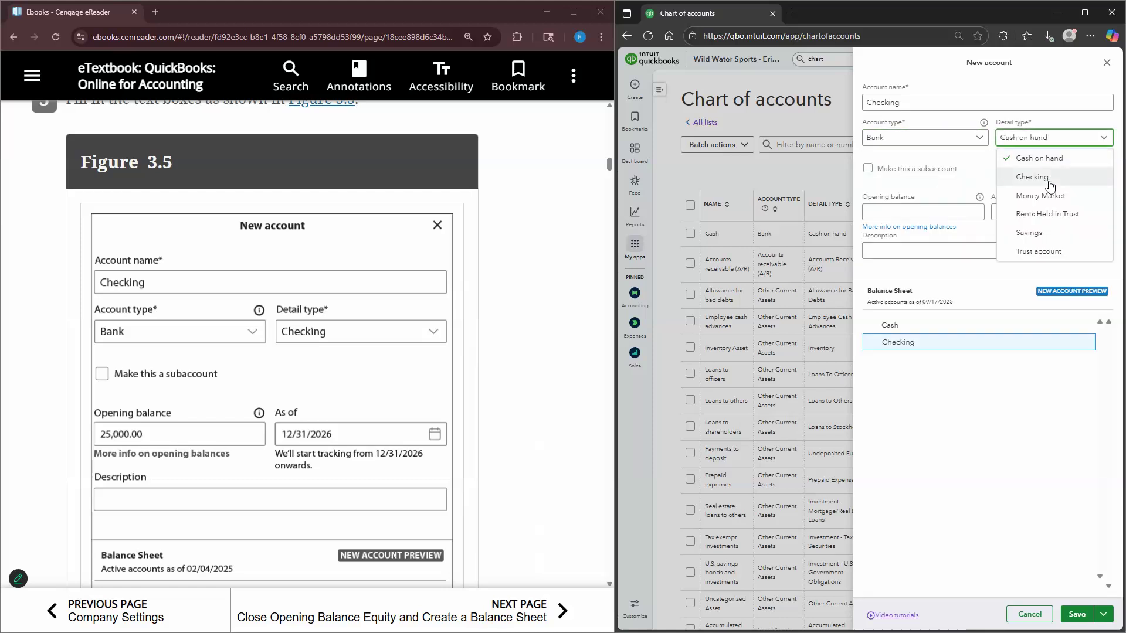
{"action": "left_click", "coordinate": [1049, 180]}
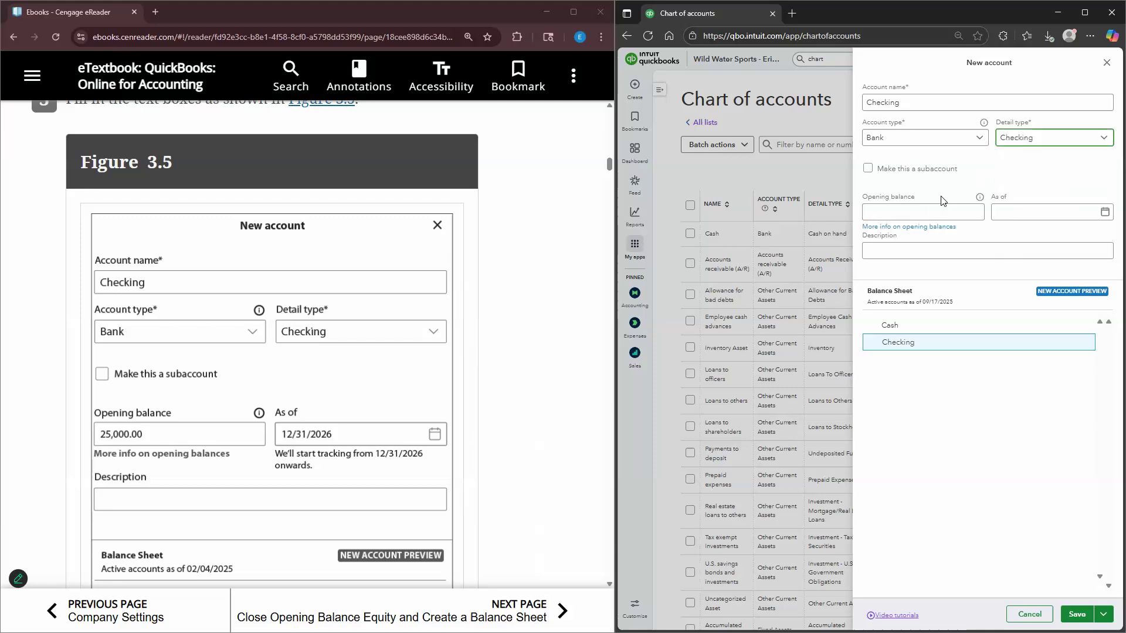
- Enter a 25,000.00 opening balance as of 12/31/2026
{"action": "left_click", "coordinate": [939, 212]}
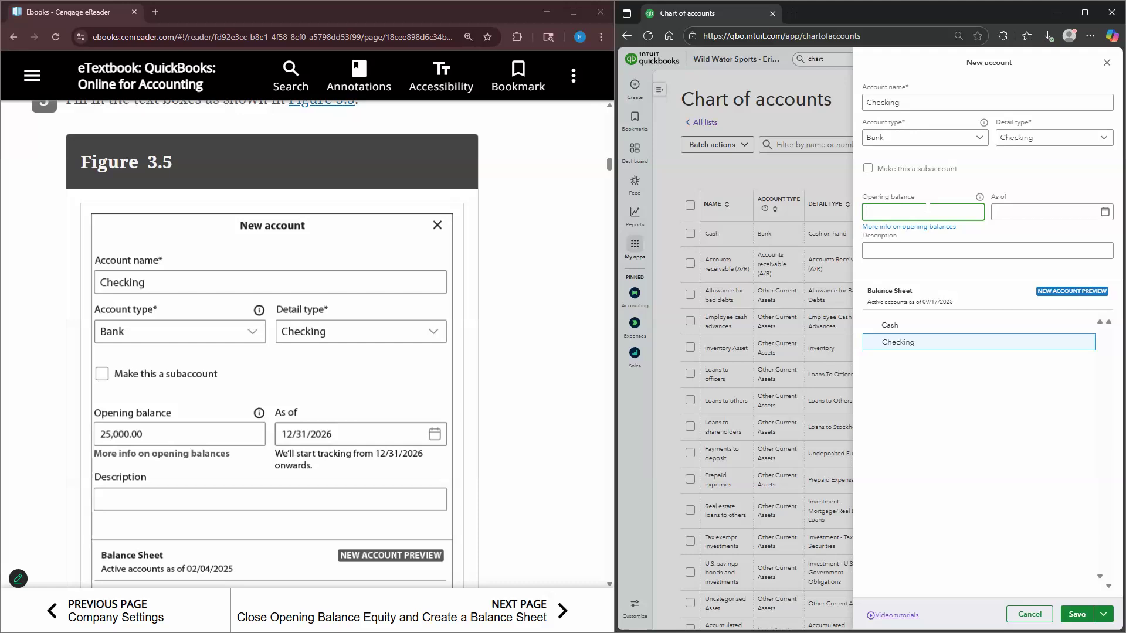
{"action": "type", "text": "25000"}
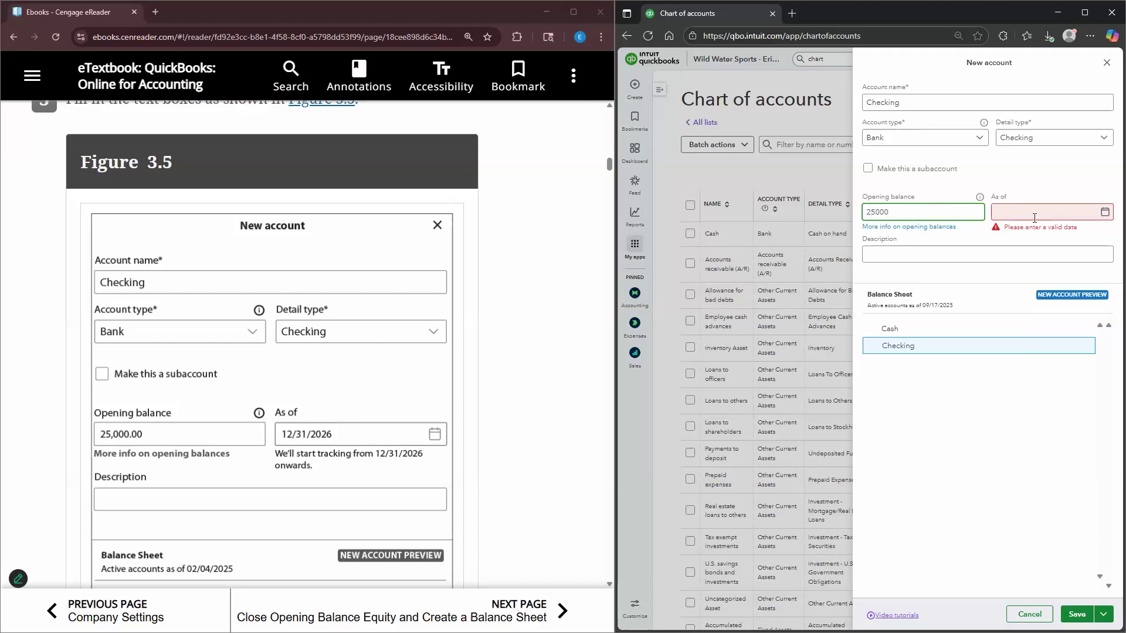
{"action": "left_click", "coordinate": [1017, 215]}
{"action": "type", "text": "12/31/2023"}
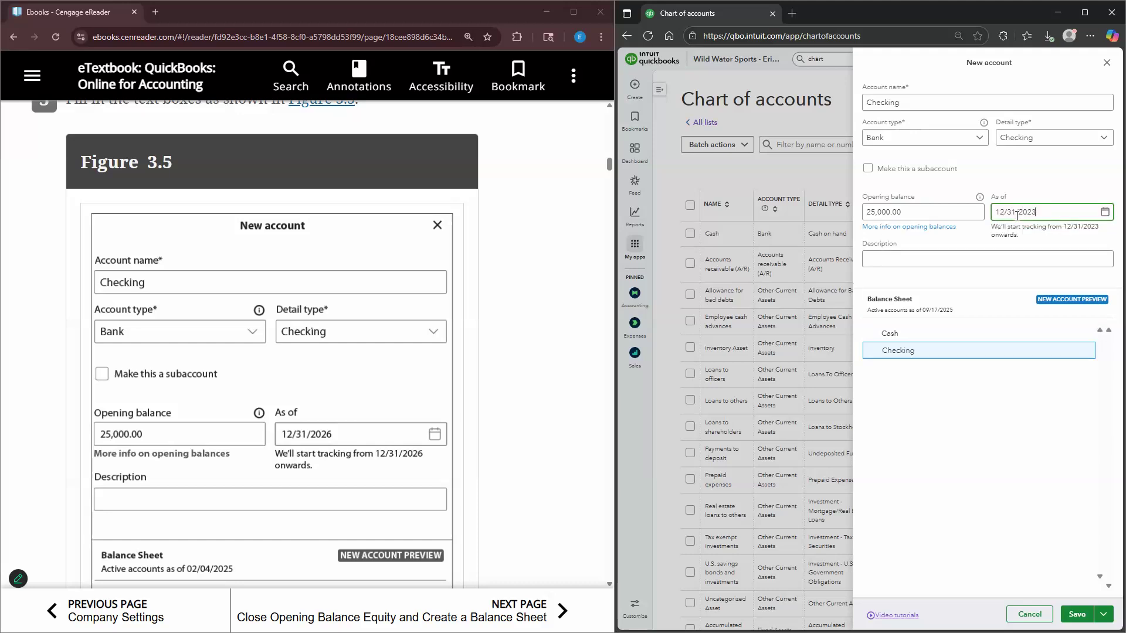
{"action": "key", "text": "BackSpace"}
{"action": "type", "text": "6"}
{"action": "left_click", "coordinate": [581, 397]}
- Scroll the chart to confirm Checking and Opening balance equity both show $25,000.00
{"action": "scroll", "coordinate": [581, 397], "scroll_direction": "down", "scroll_amount": 2}
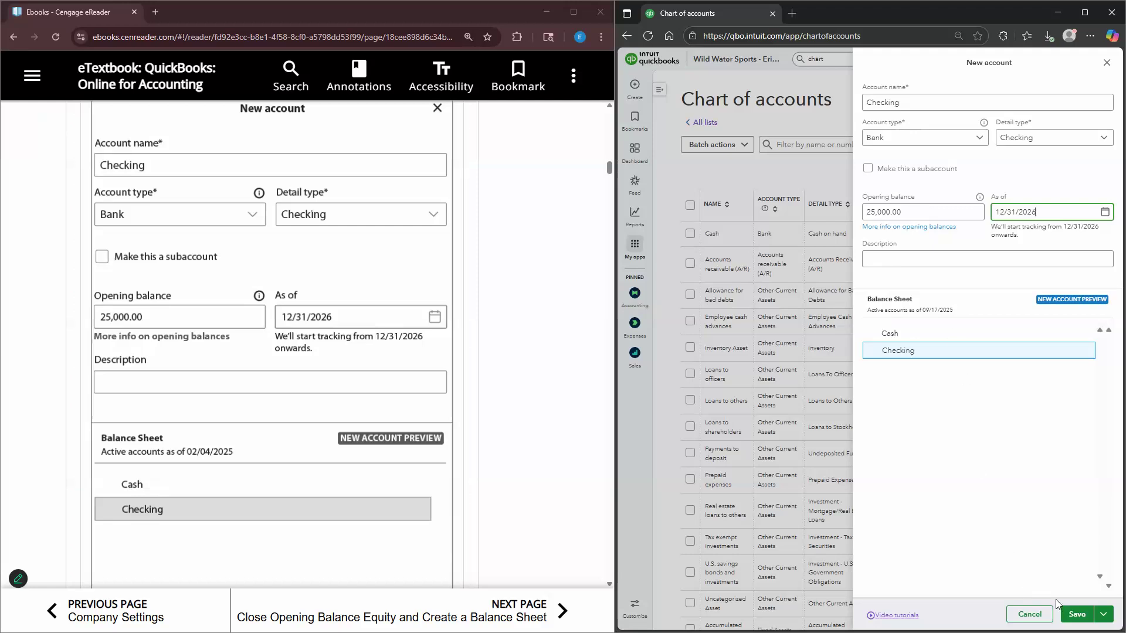
{"action": "scroll", "coordinate": [481, 368], "scroll_direction": "down", "scroll_amount": 6}
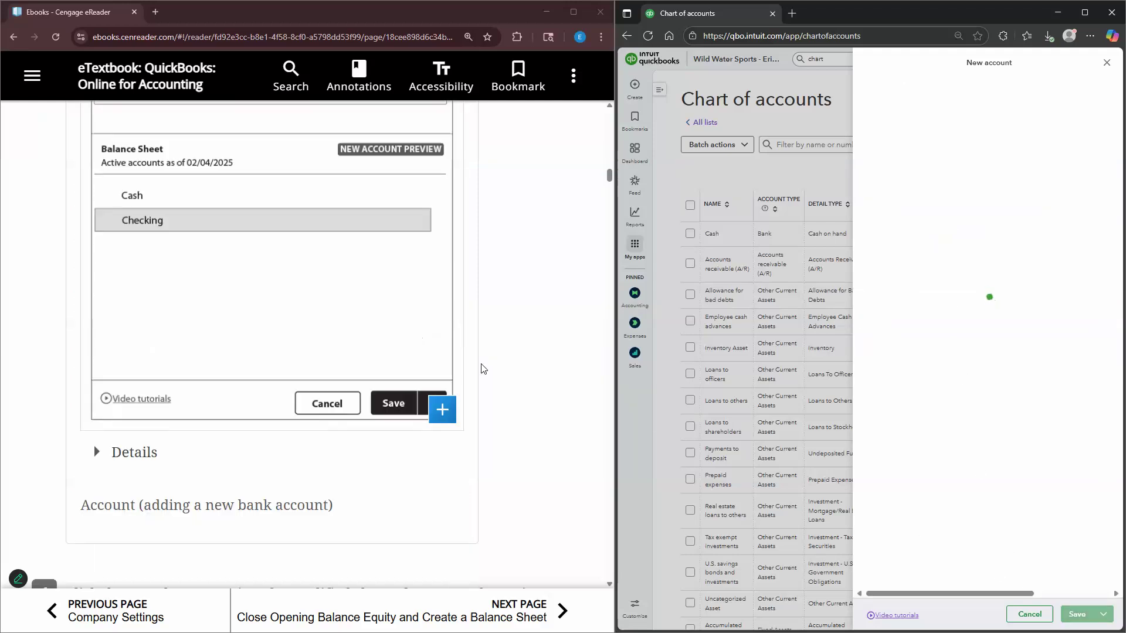
{"action": "scroll", "coordinate": [484, 361], "scroll_direction": "down", "scroll_amount": 1}
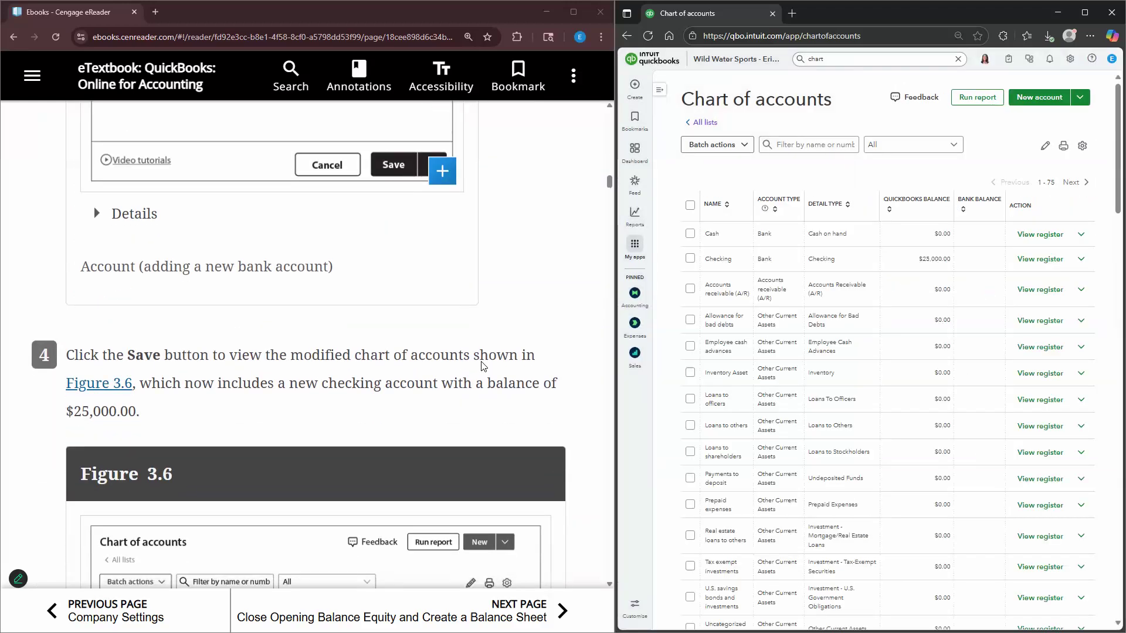
{"action": "scroll", "coordinate": [505, 361], "scroll_direction": "down", "scroll_amount": 2}
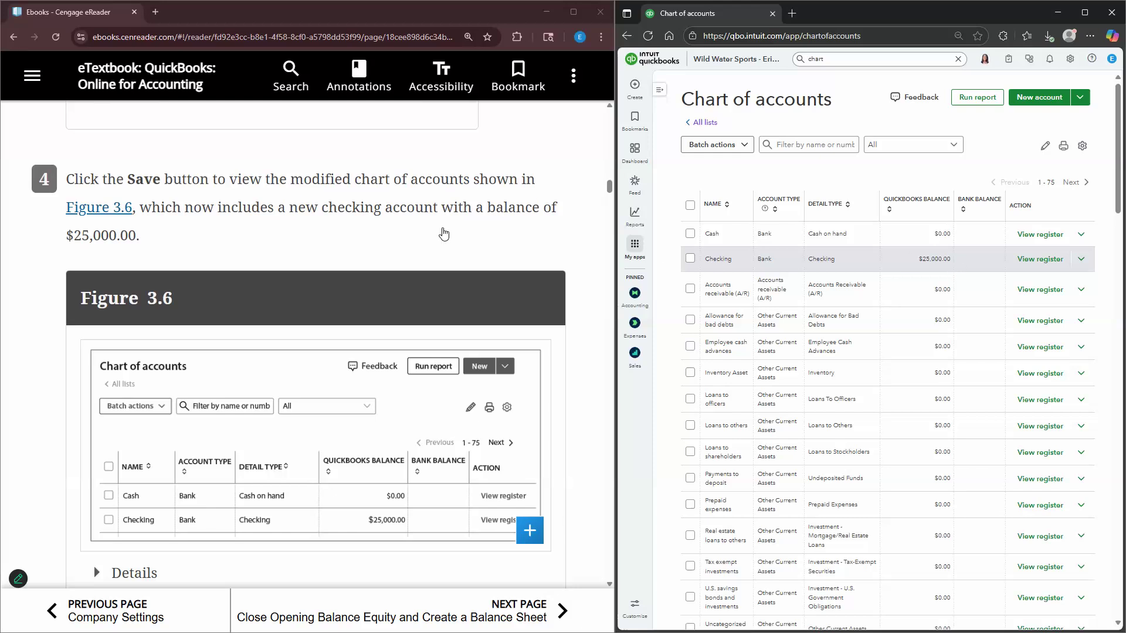
{"action": "scroll", "coordinate": [444, 233], "scroll_direction": "down", "scroll_amount": 2}
{"action": "scroll", "coordinate": [444, 233], "scroll_direction": "down", "scroll_amount": 6}
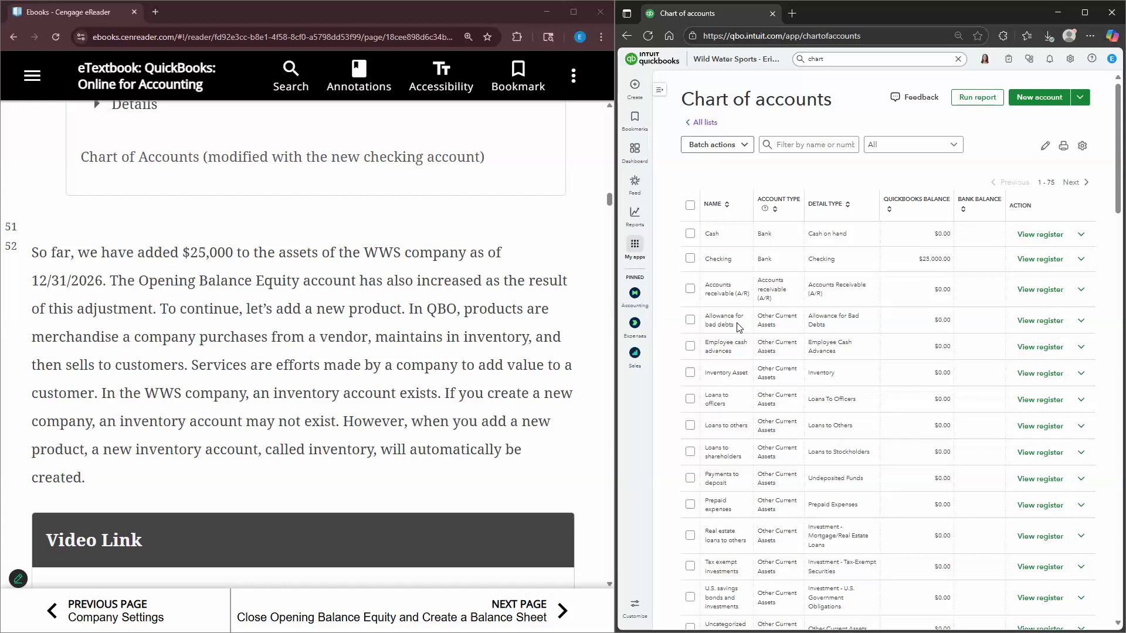
{"action": "scroll", "coordinate": [738, 327], "scroll_direction": "down", "scroll_amount": 15}
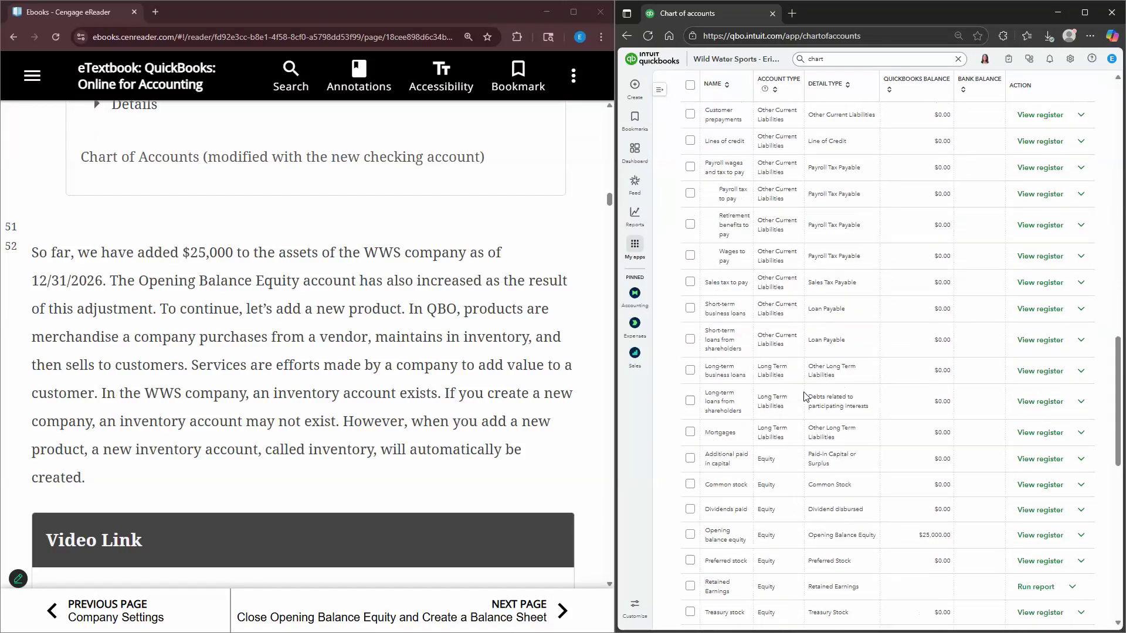
{"action": "scroll", "coordinate": [805, 397], "scroll_direction": "down", "scroll_amount": 2}
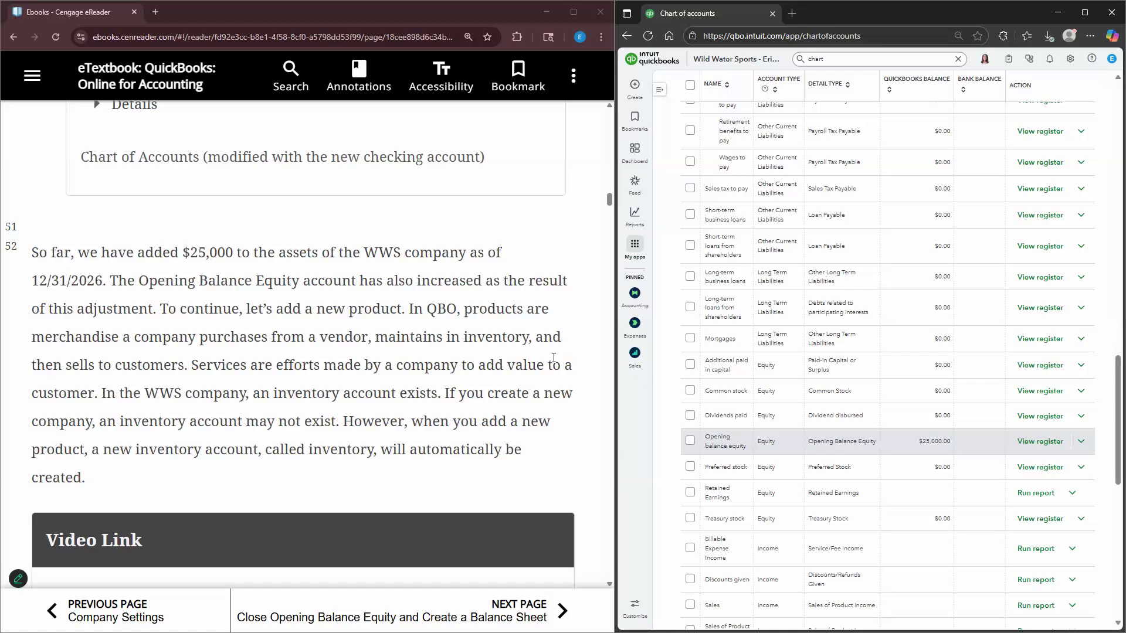
{"action": "scroll", "coordinate": [528, 361], "scroll_direction": "down", "scroll_amount": 1}
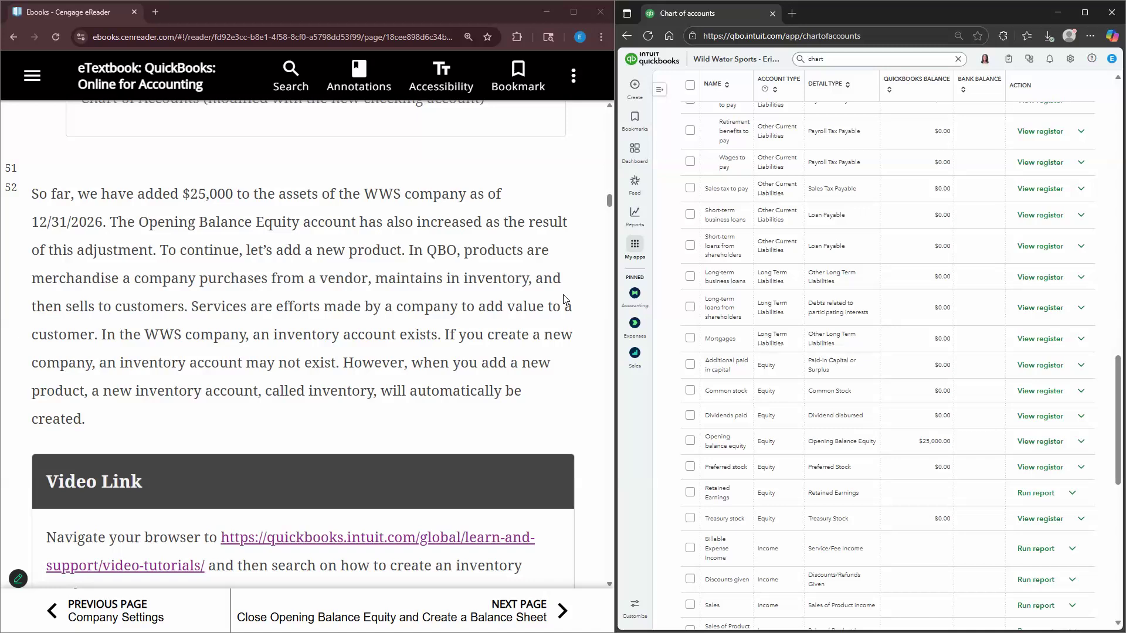
{"action": "scroll", "coordinate": [478, 346], "scroll_direction": "down", "scroll_amount": 4}
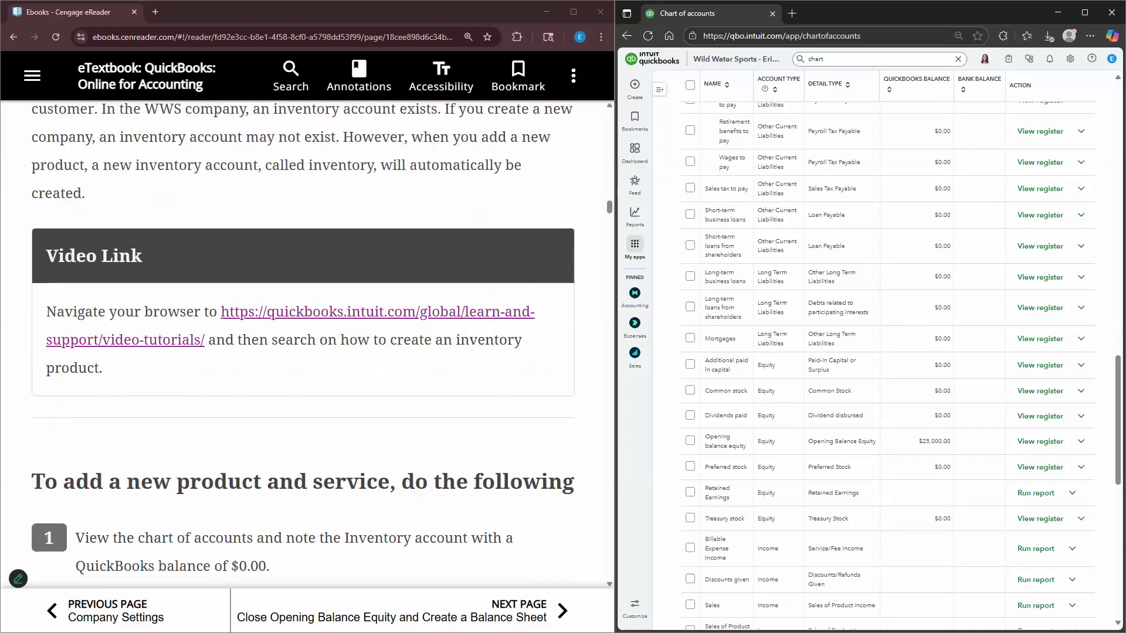
{"action": "scroll", "coordinate": [303, 345], "scroll_direction": "down", "scroll_amount": 1}
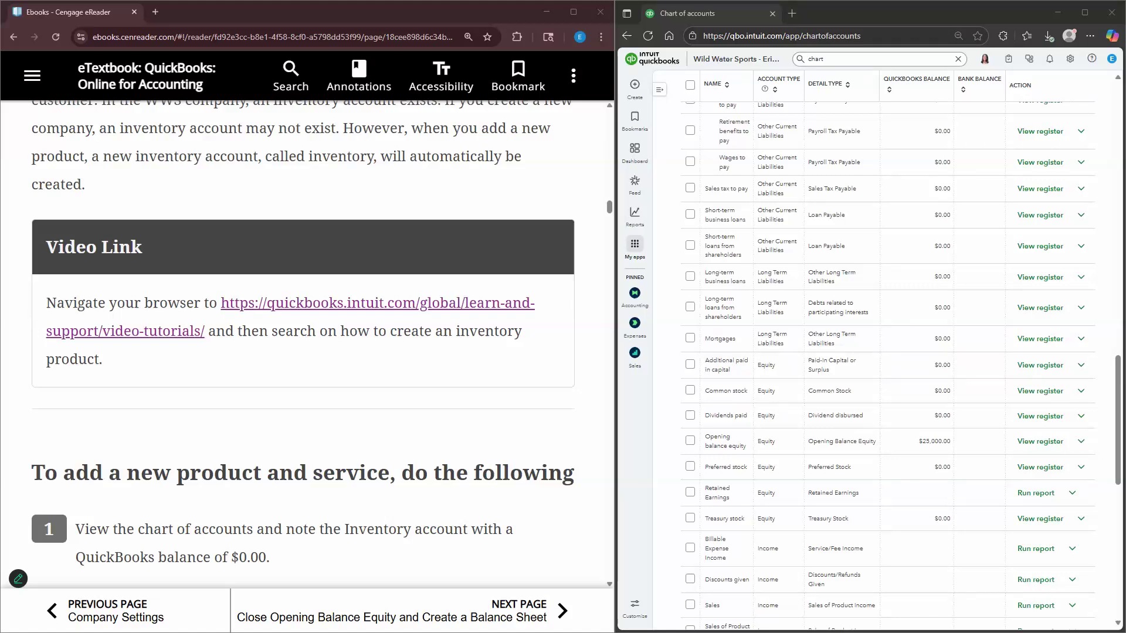
{"action": "scroll", "coordinate": [345, 395], "scroll_direction": "down", "scroll_amount": 1}
{"action": "scroll", "coordinate": [344, 395], "scroll_direction": "down", "scroll_amount": 4}
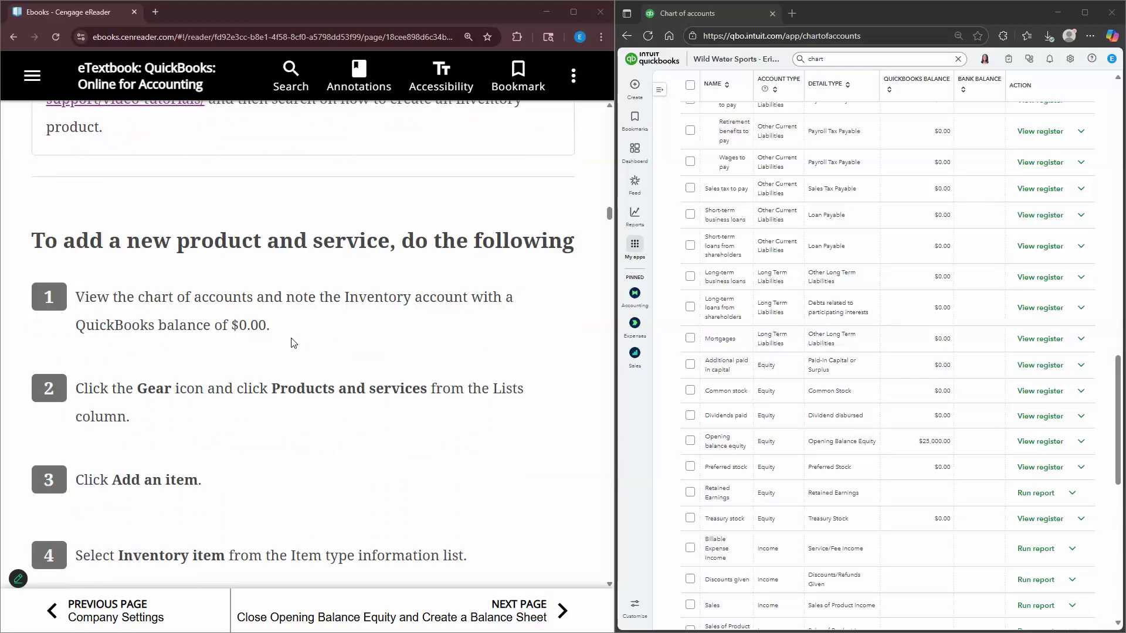
{"action": "scroll", "coordinate": [805, 333], "scroll_direction": "up", "scroll_amount": 8}
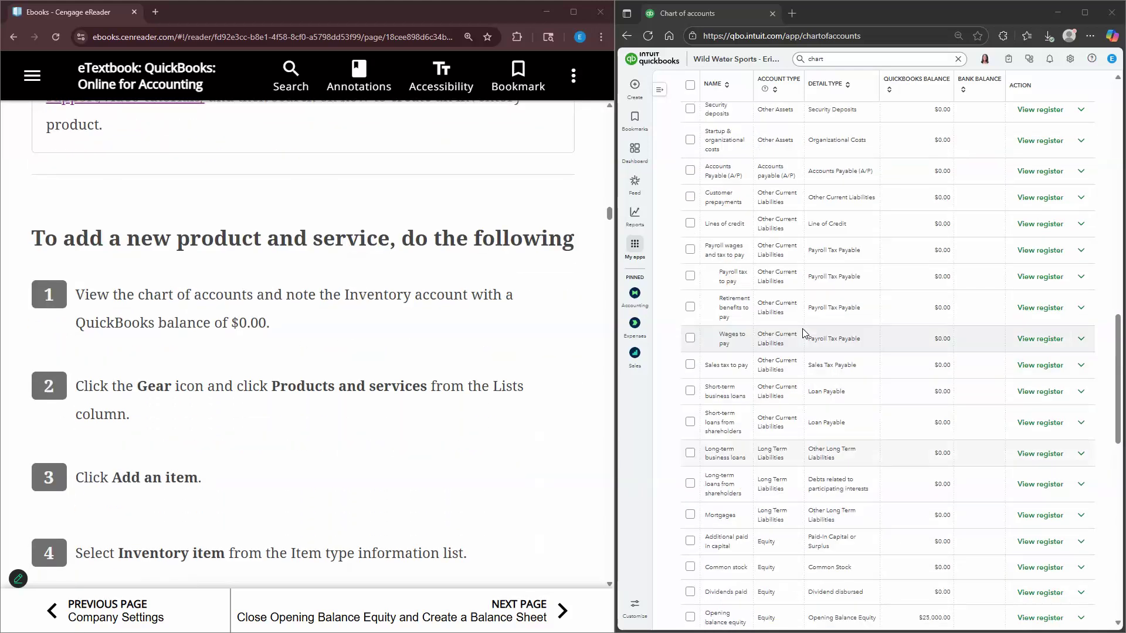
- Start a new account named Inventory
{"action": "scroll", "coordinate": [803, 332], "scroll_direction": "up", "scroll_amount": 12}
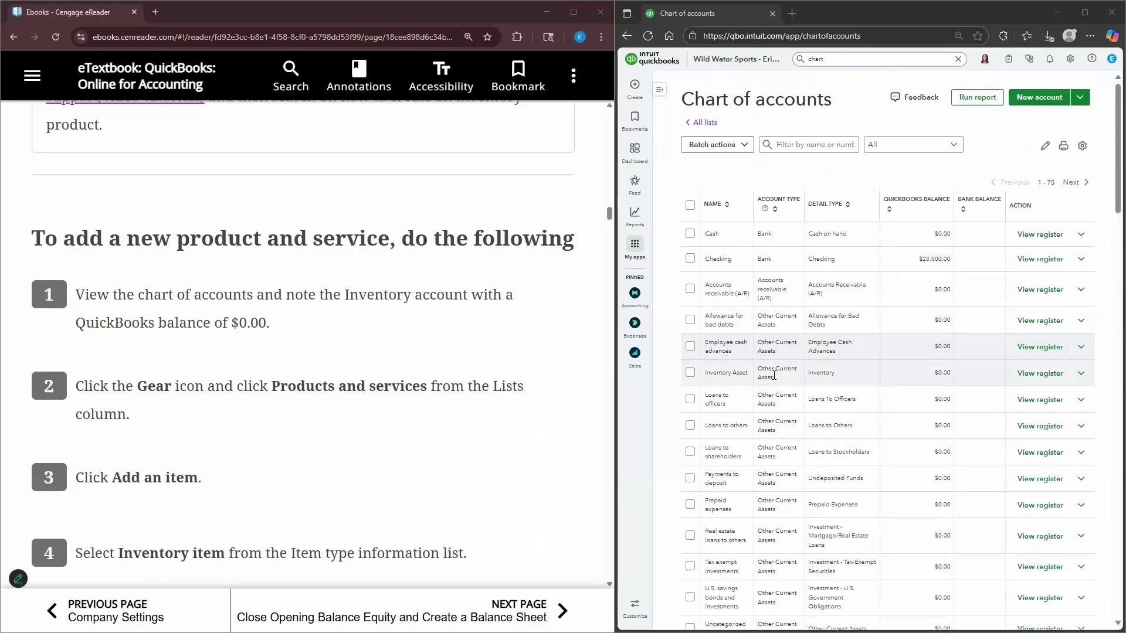
{"action": "scroll", "coordinate": [776, 370], "scroll_direction": "down", "scroll_amount": 1}
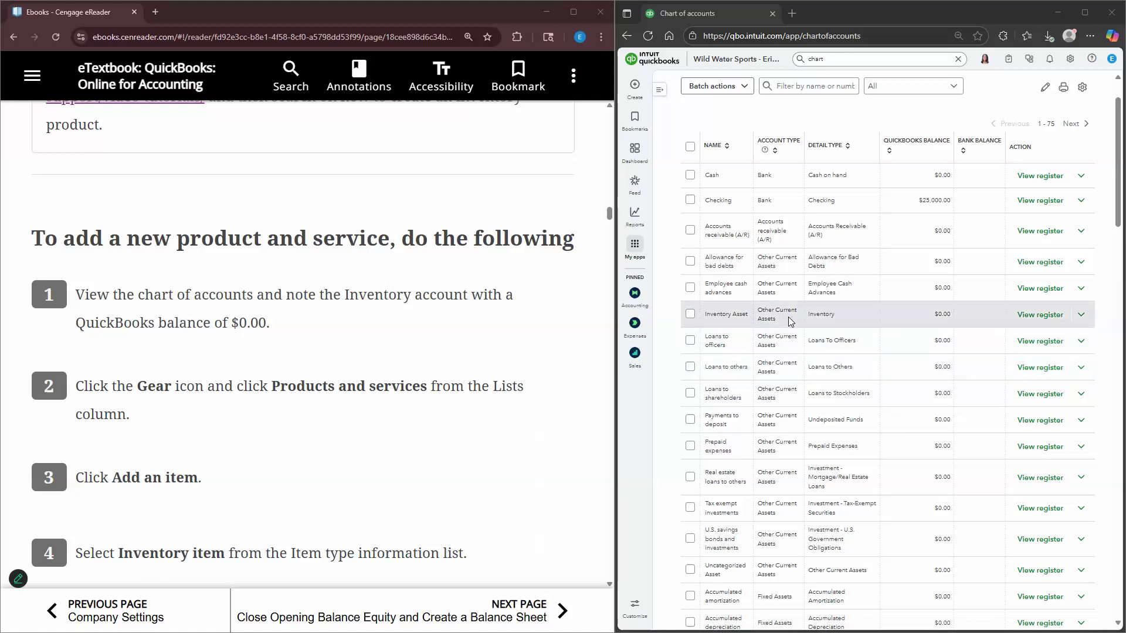
{"action": "scroll", "coordinate": [549, 316], "scroll_direction": "down", "scroll_amount": 1}
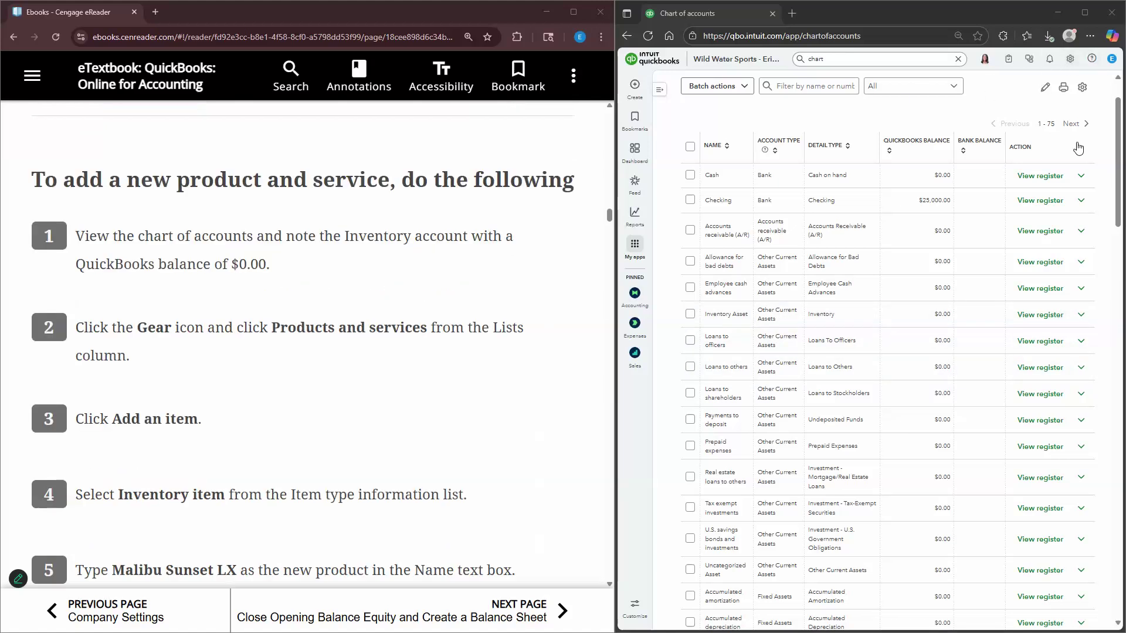
{"action": "scroll", "coordinate": [1068, 131], "scroll_direction": "up", "scroll_amount": 1}
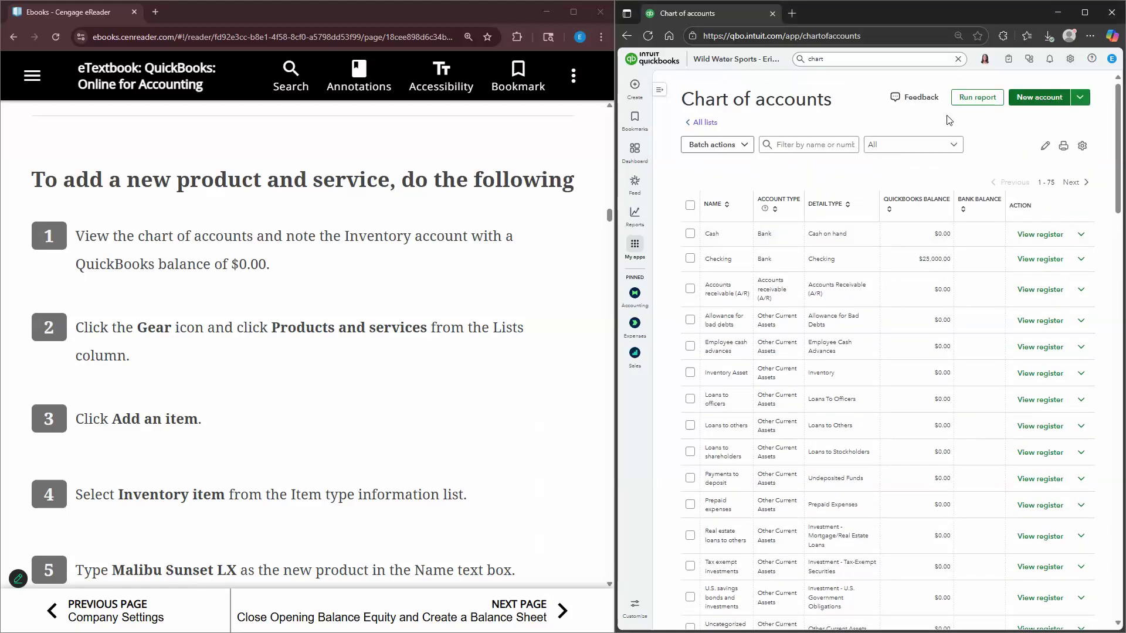
{"action": "left_click", "coordinate": [1035, 99]}
{"action": "type", "text": "Inventory"}
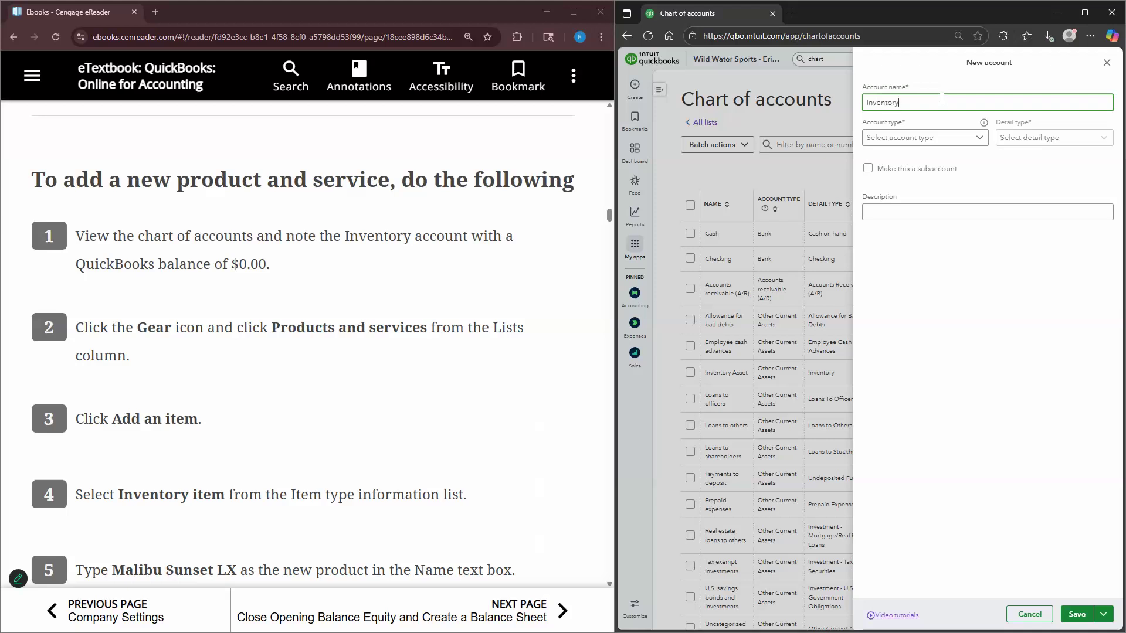
- Set its type to Other Current Assets with Inventory detail type, and save it
{"action": "left_click", "coordinate": [940, 139]}
{"action": "scroll", "coordinate": [938, 181], "scroll_direction": "down", "scroll_amount": 2}
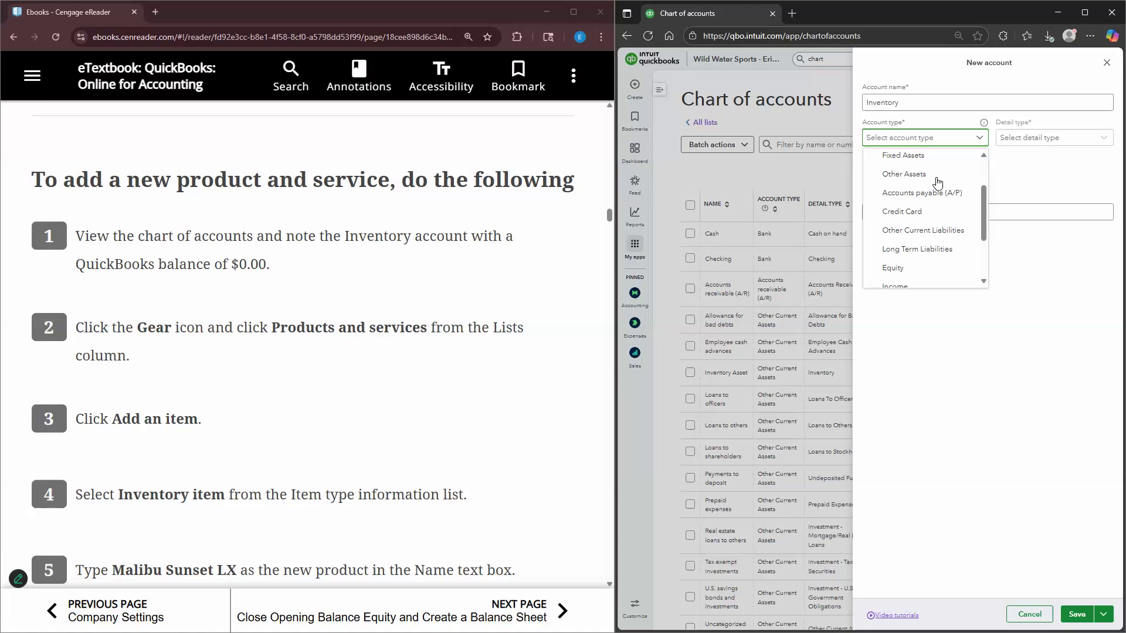
{"action": "scroll", "coordinate": [920, 200], "scroll_direction": "up", "scroll_amount": 2}
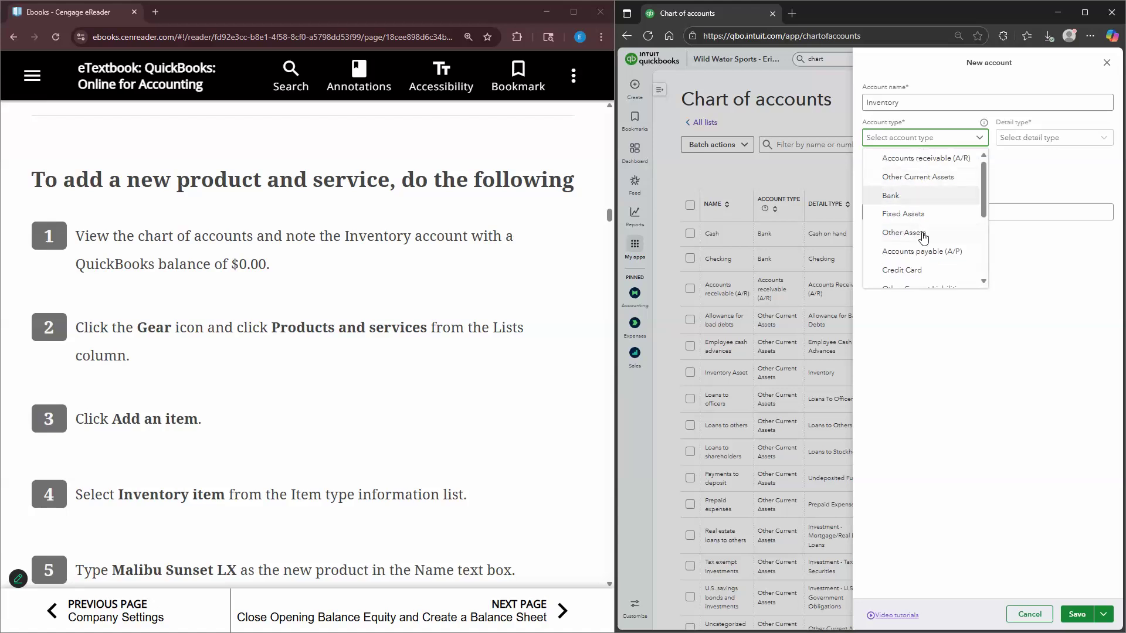
{"action": "left_click", "coordinate": [924, 233]}
{"action": "left_click", "coordinate": [1022, 140]}
{"action": "left_click", "coordinate": [909, 142]}
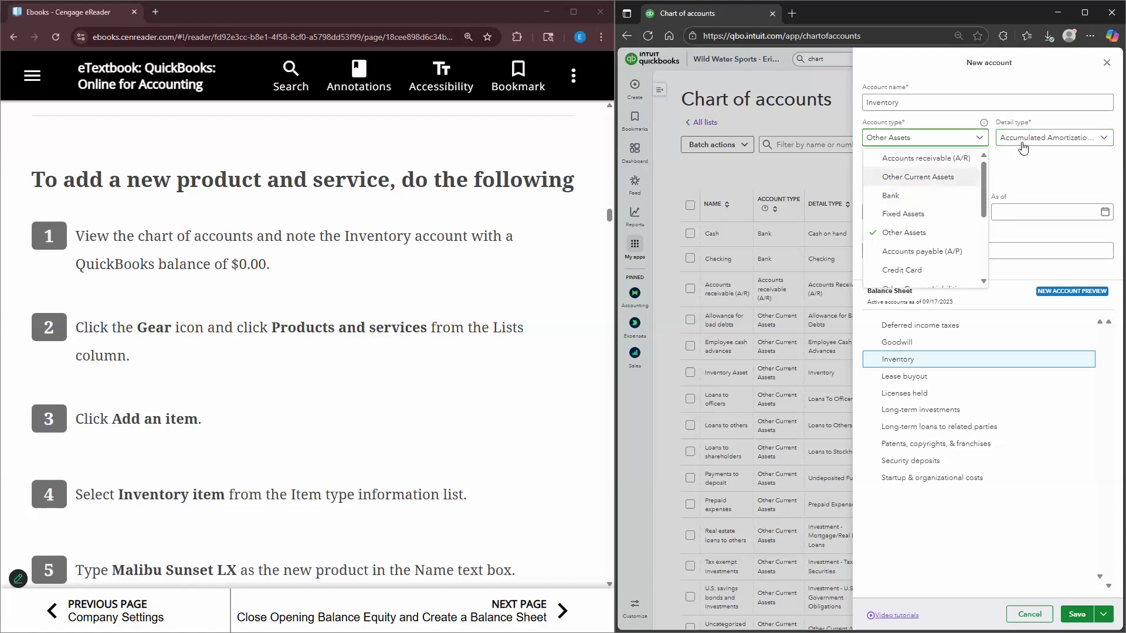
{"action": "left_click", "coordinate": [918, 177]}
{"action": "left_click", "coordinate": [1009, 138]}
{"action": "left_click", "coordinate": [934, 105]}
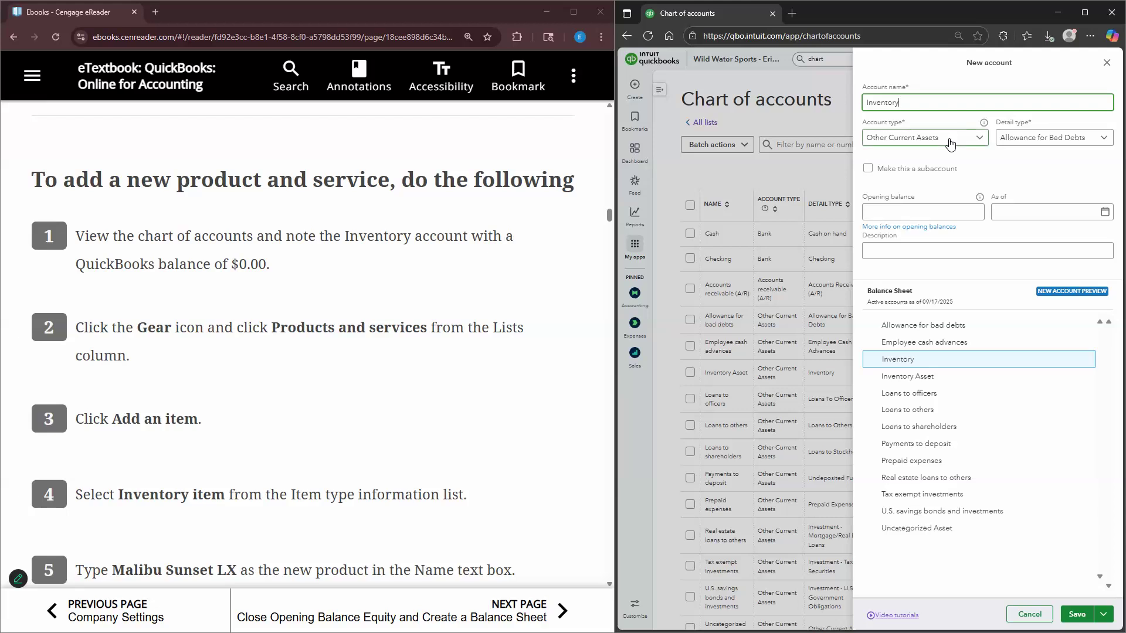
{"action": "left_click", "coordinate": [1050, 137]}
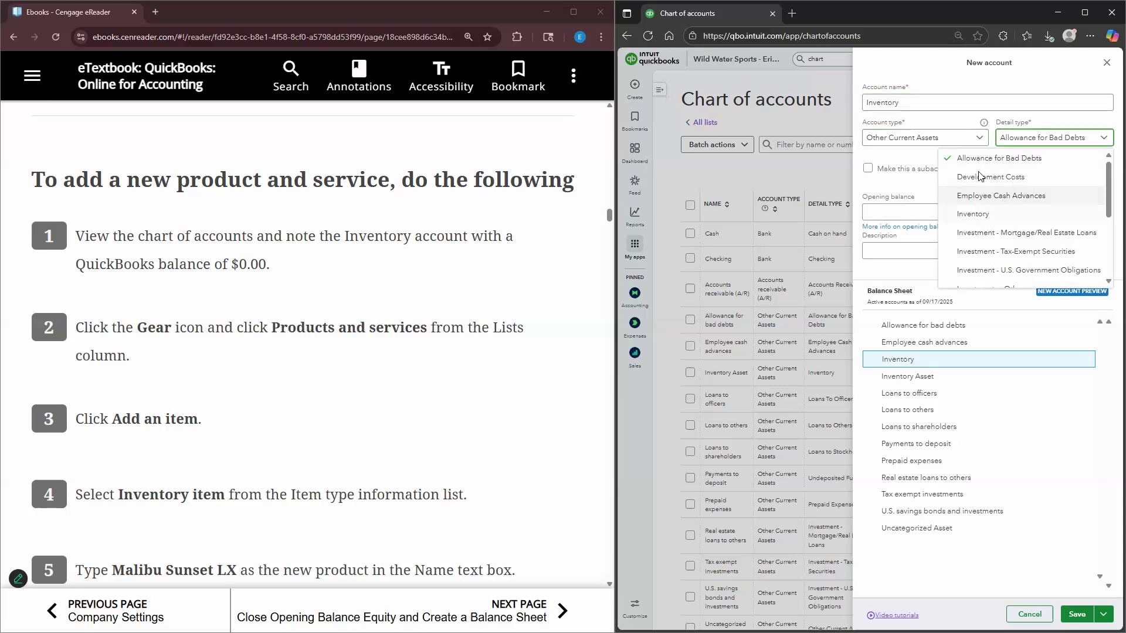
{"action": "left_click", "coordinate": [997, 215]}
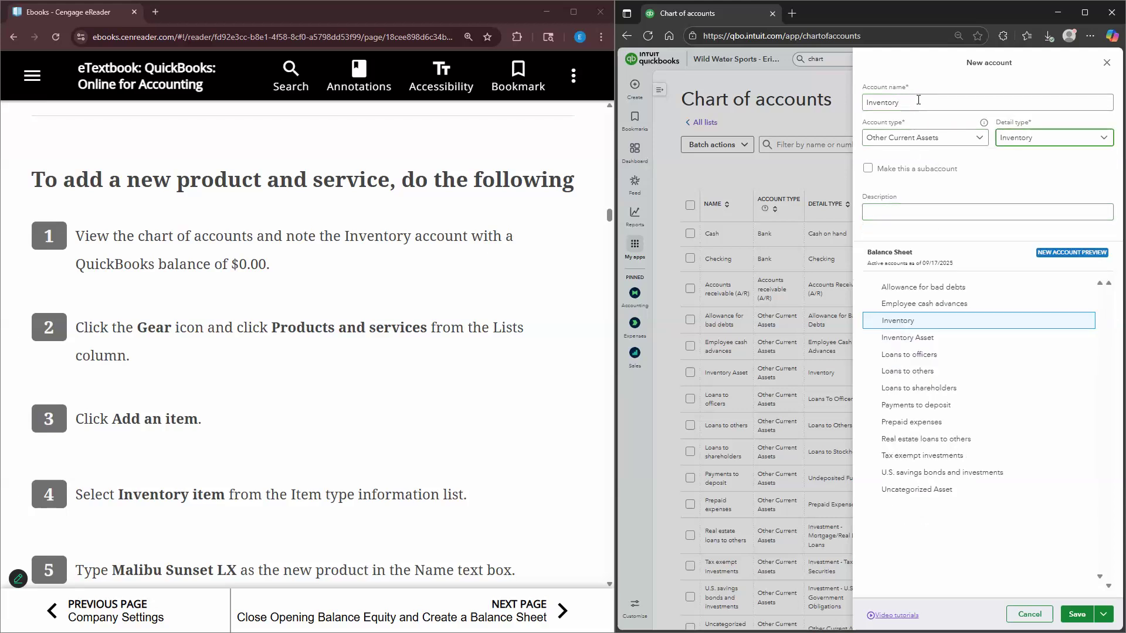
{"action": "left_click", "coordinate": [1077, 614]}
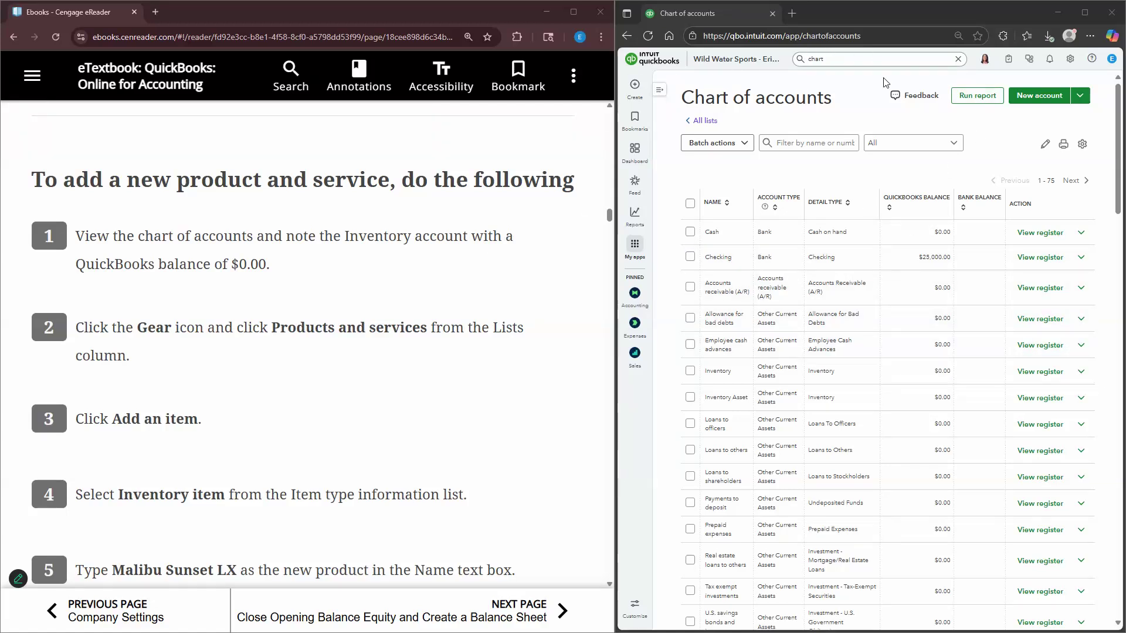
- Open Products and services from the Gear menu's Lists and start a new item
{"action": "left_click", "coordinate": [1072, 58]}
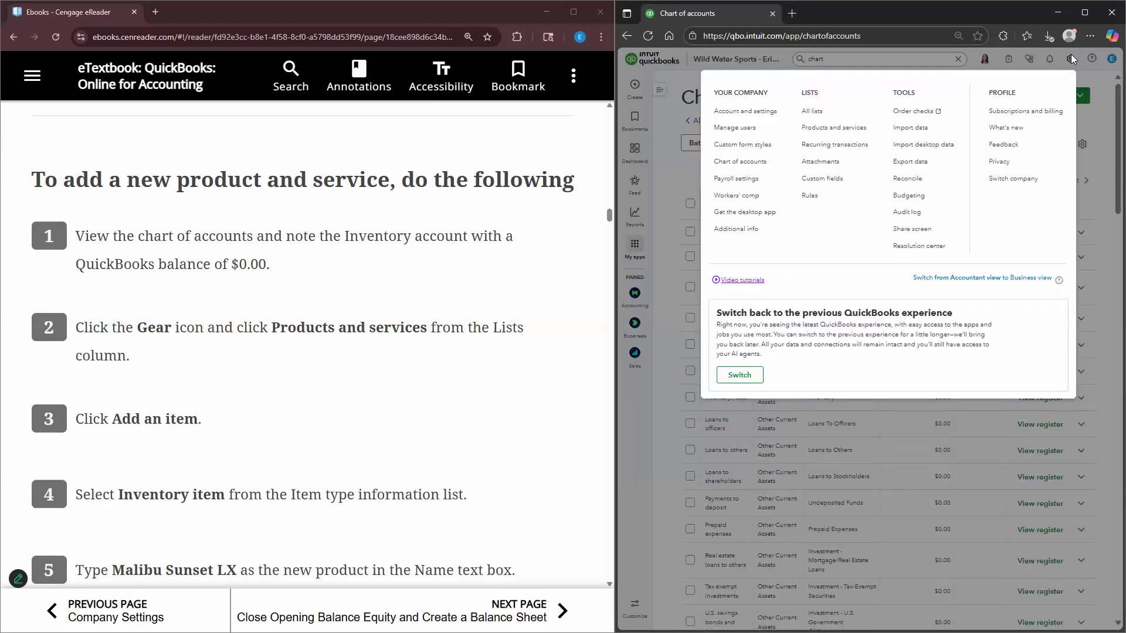
{"action": "left_click", "coordinate": [856, 130]}
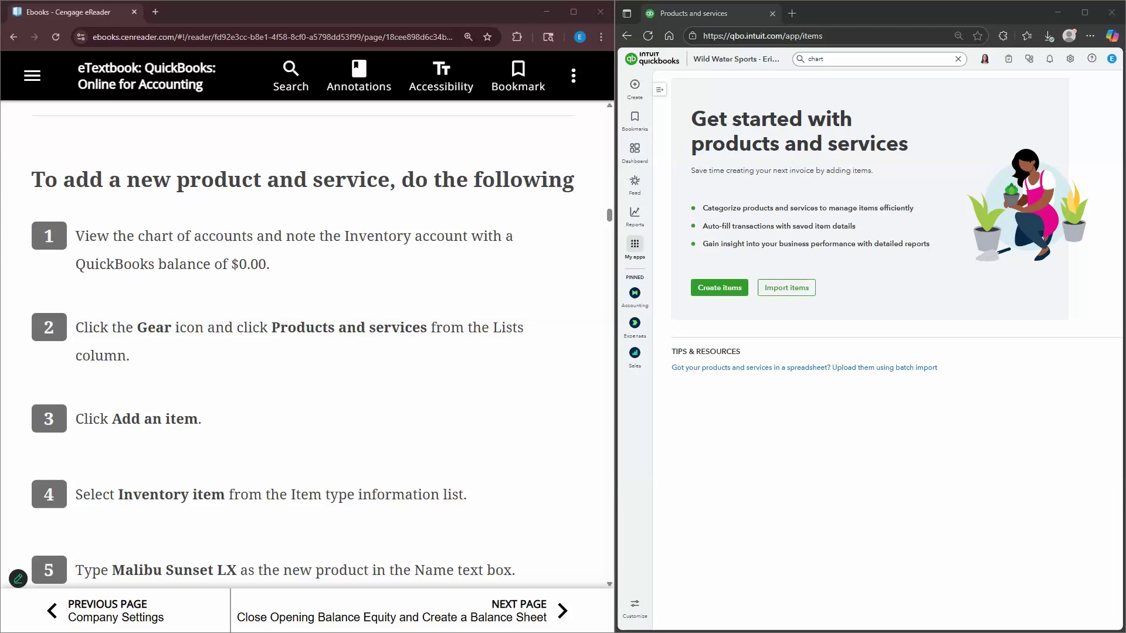
{"action": "left_click", "coordinate": [742, 291]}
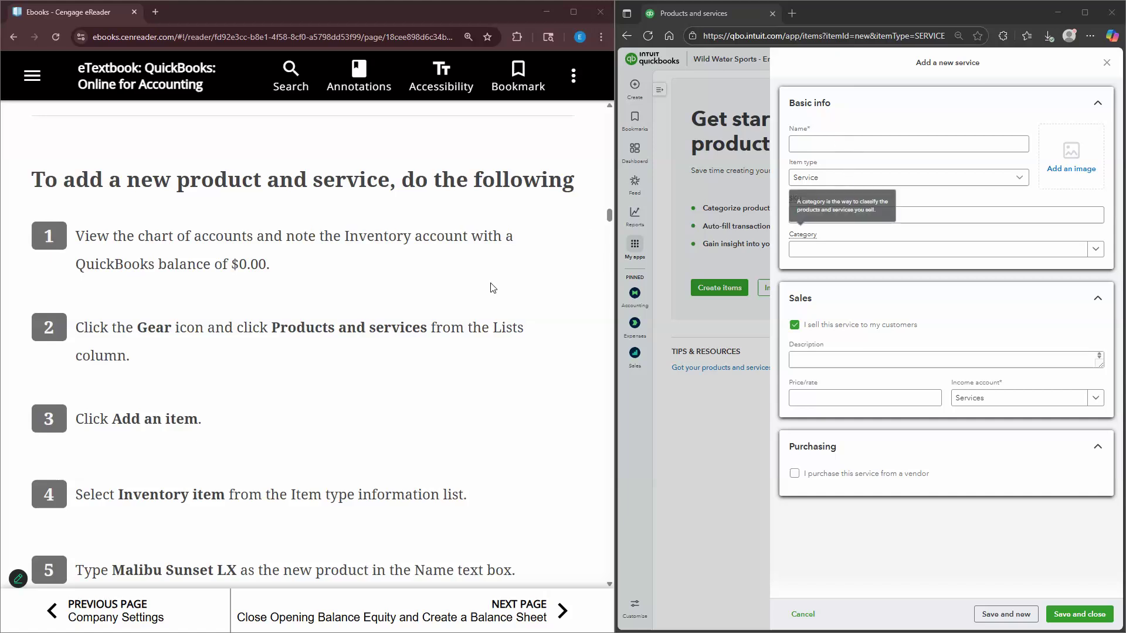
- Make the new item an Inventory product named Malibu Sunset LX
{"action": "scroll", "coordinate": [471, 346], "scroll_direction": "down", "scroll_amount": 1}
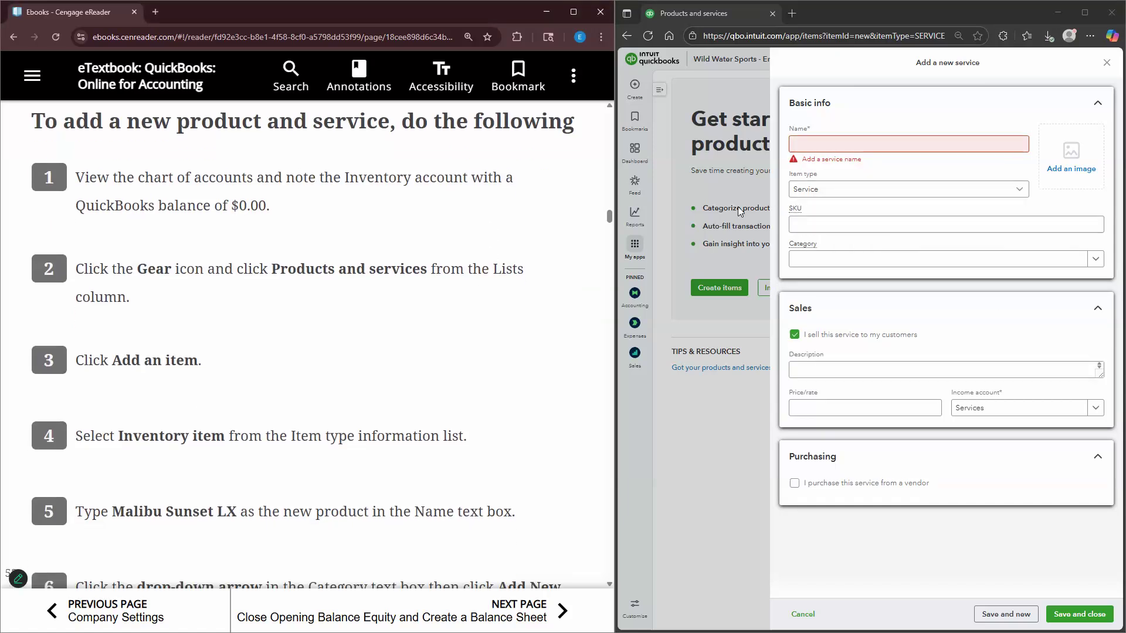
{"action": "scroll", "coordinate": [843, 193], "scroll_direction": "down", "scroll_amount": 2}
{"action": "left_click", "coordinate": [844, 191]}
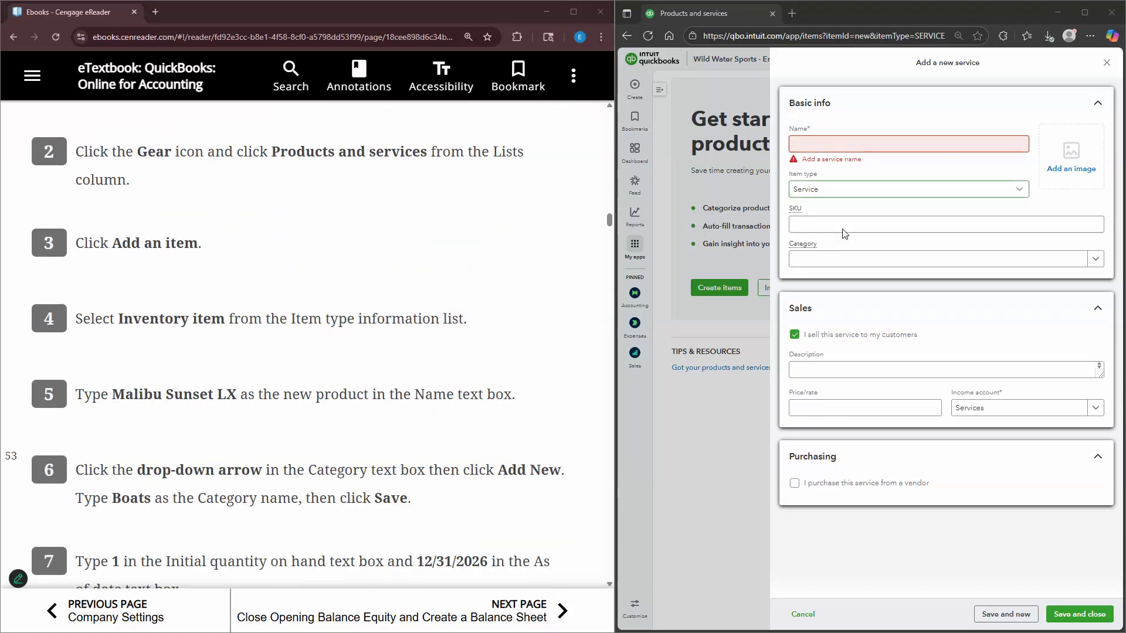
{"action": "left_click", "coordinate": [844, 226]}
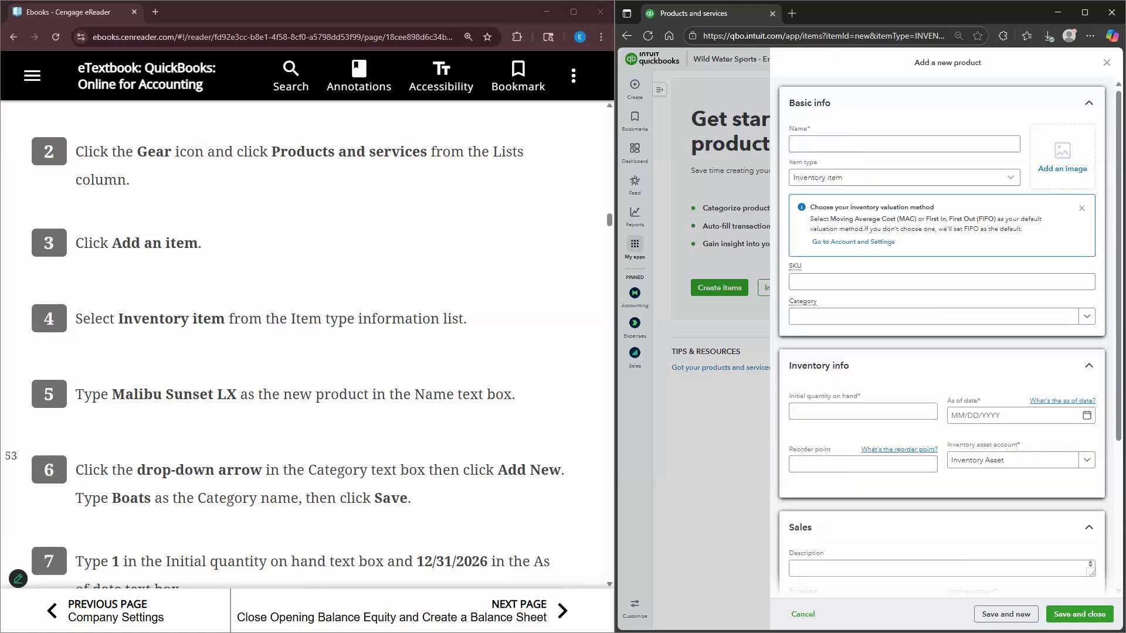
{"action": "left_click", "coordinate": [380, 115]}
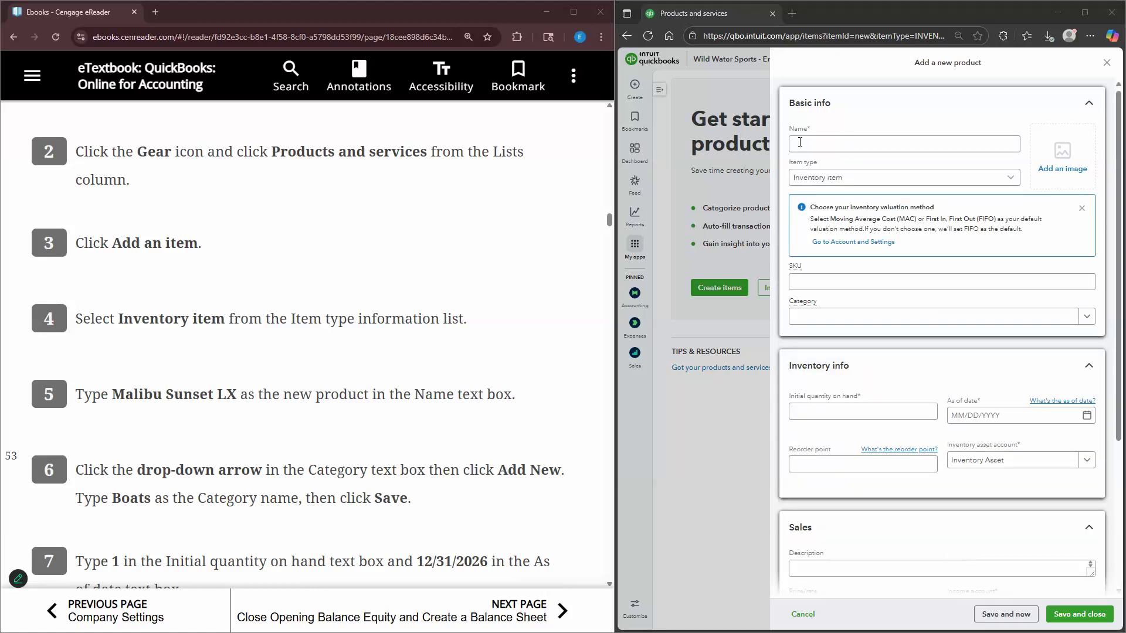
{"action": "left_click", "coordinate": [931, 146]}
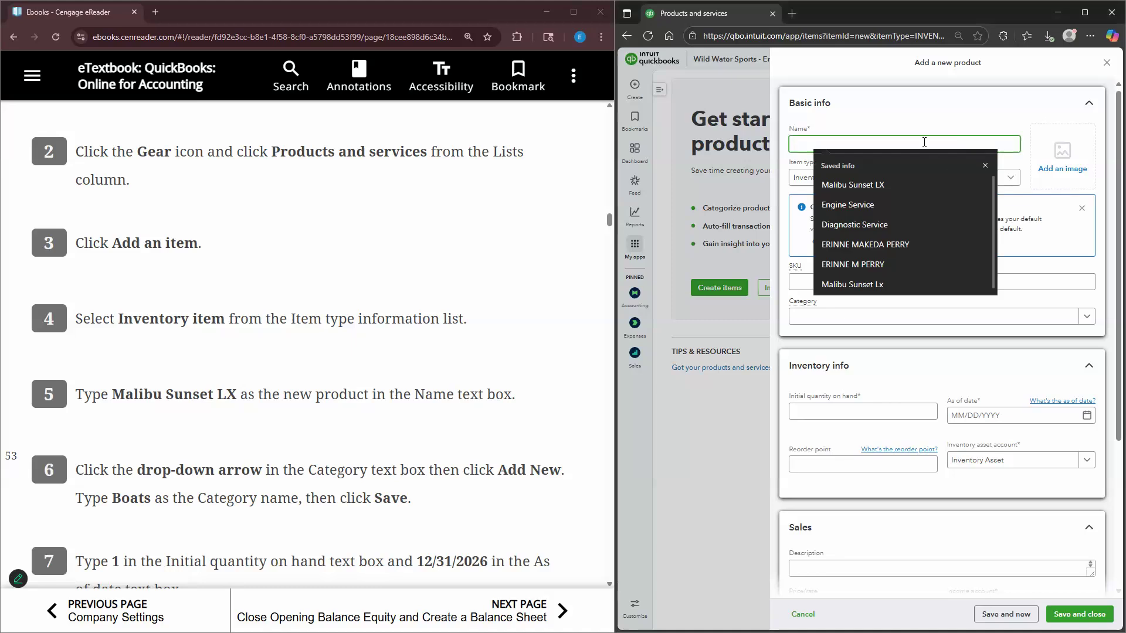
{"action": "key", "text": "Escape"}
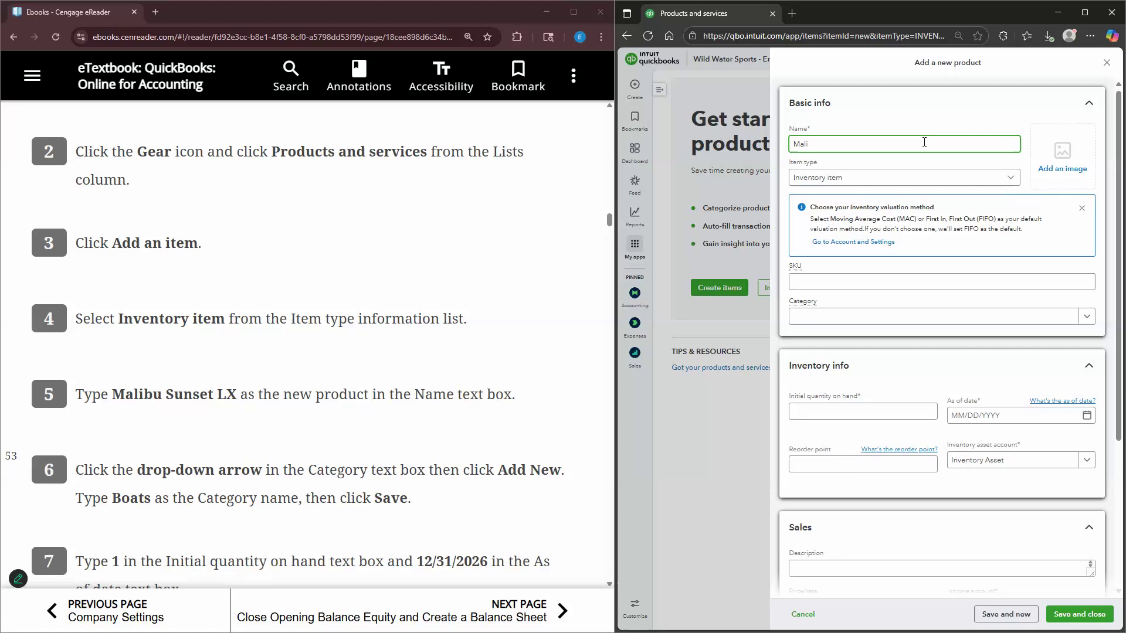
{"action": "type", "text": "Malibu Sunset LX"}
{"action": "key", "text": "Tab"}
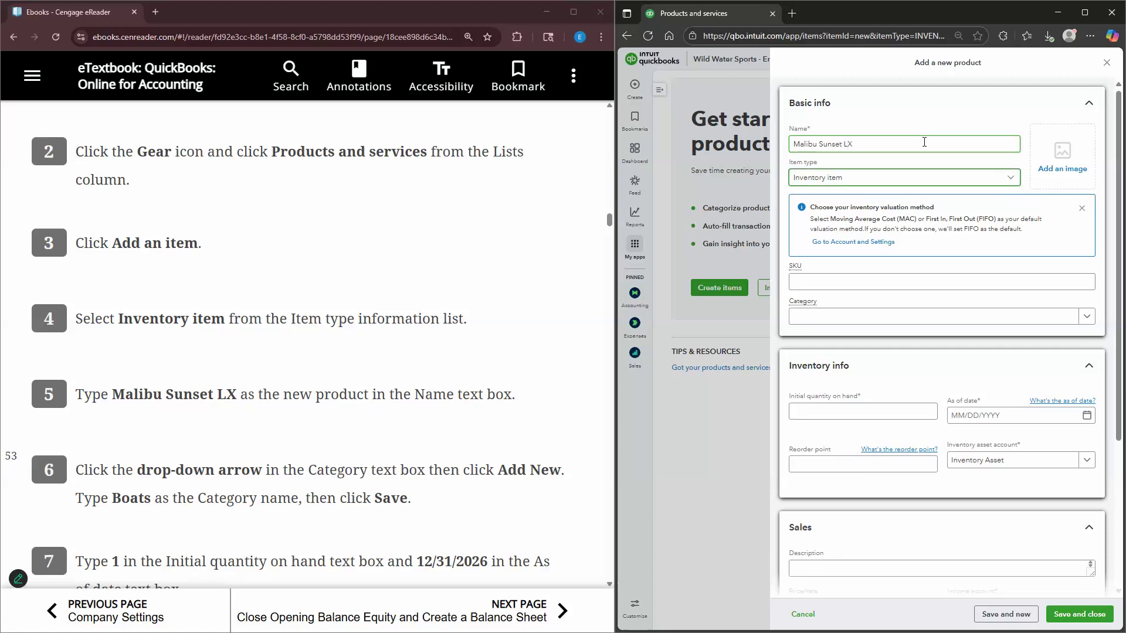
- Create a new Boats category and assign it to the product
{"action": "left_click", "coordinate": [1016, 321]}
{"action": "left_click", "coordinate": [821, 339]}
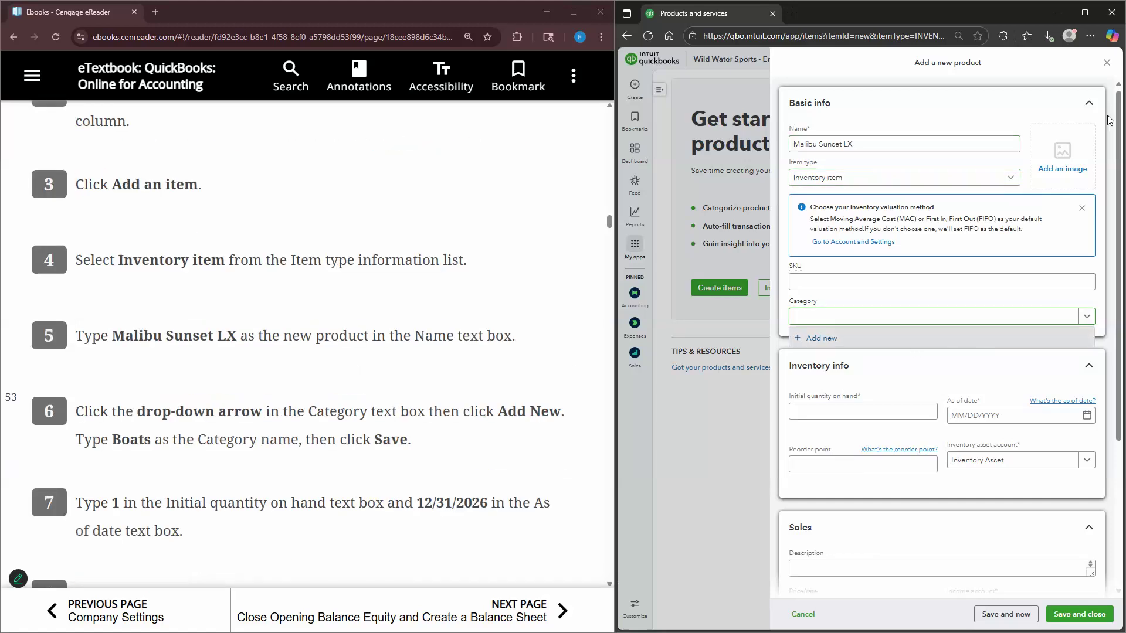
{"action": "left_click", "coordinate": [1011, 112]}
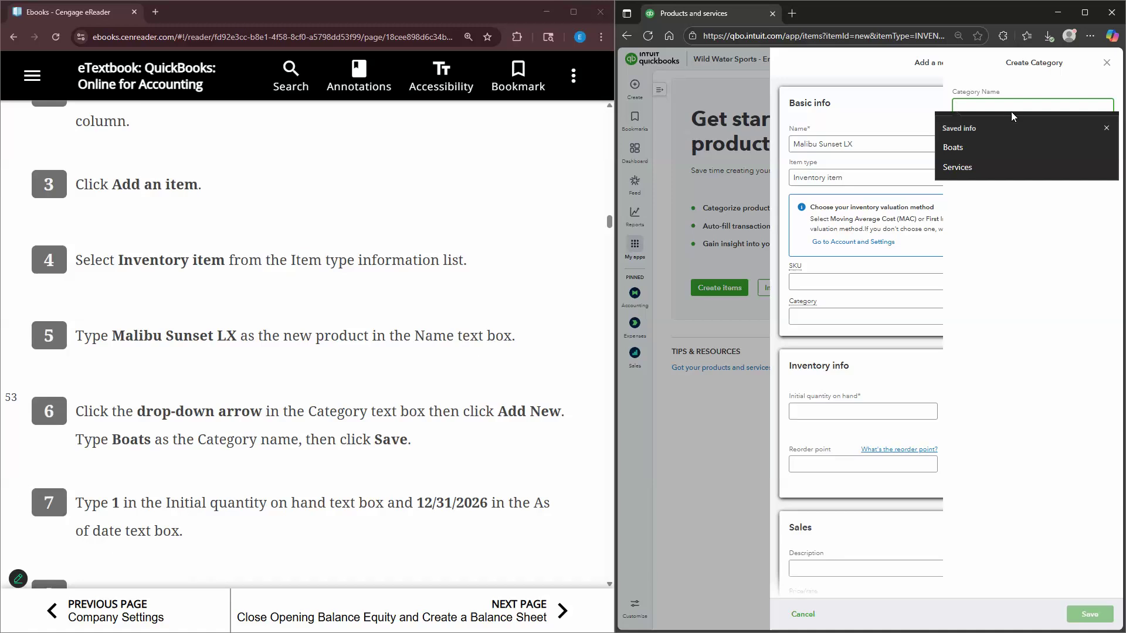
{"action": "left_click", "coordinate": [1004, 147]}
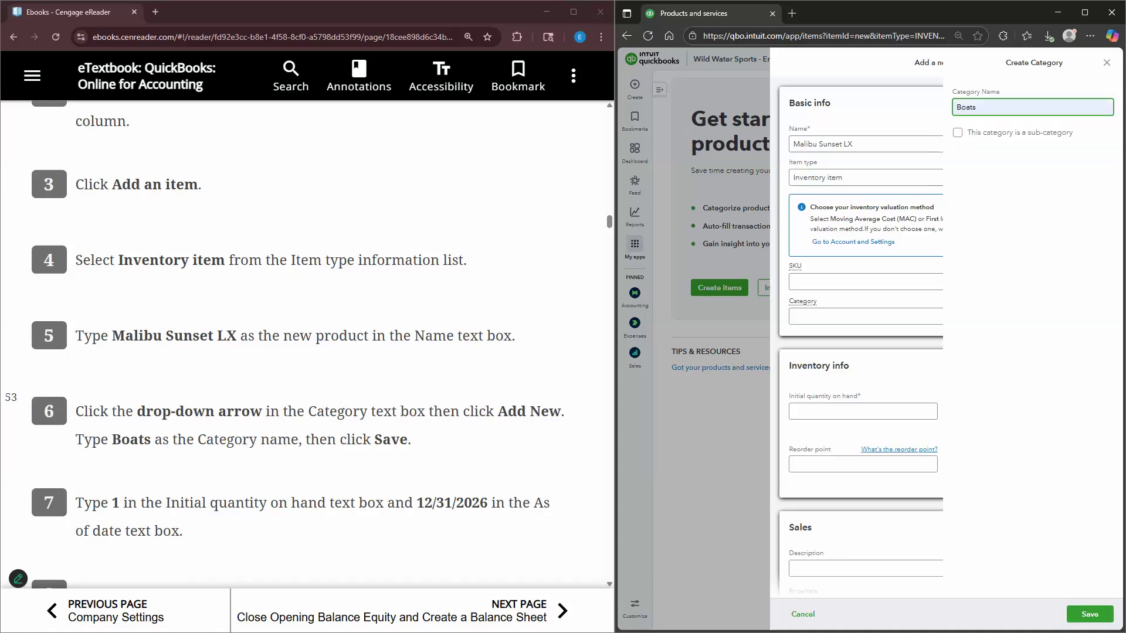
{"action": "key", "text": "Return"}
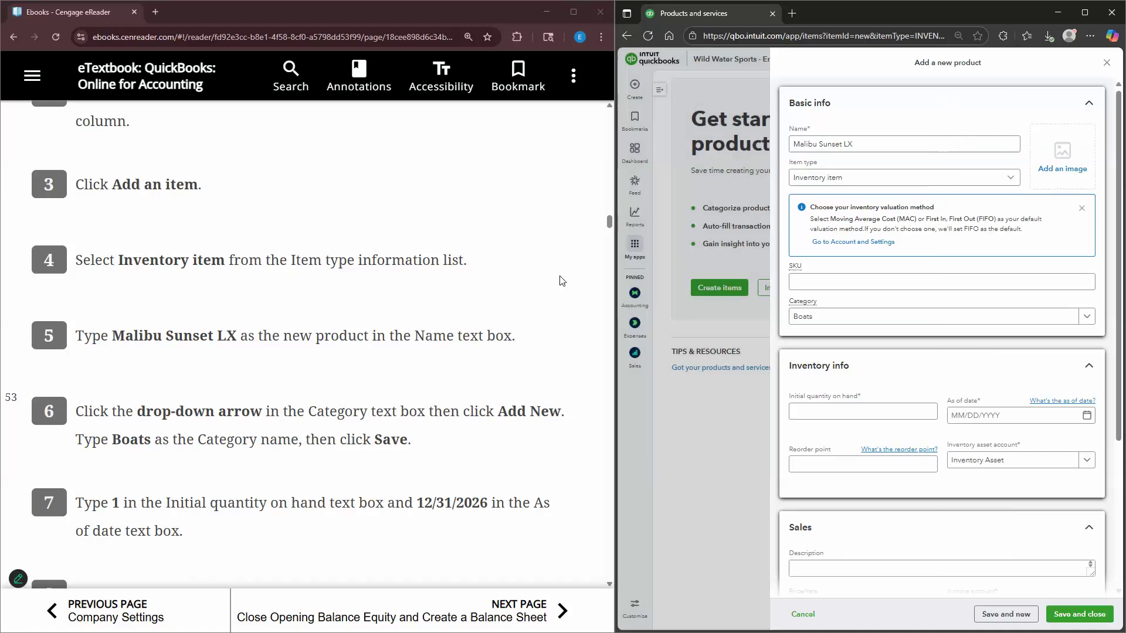
{"action": "scroll", "coordinate": [130, 348], "scroll_direction": "down", "scroll_amount": 3}
{"action": "scroll", "coordinate": [130, 347], "scroll_direction": "down", "scroll_amount": 1}
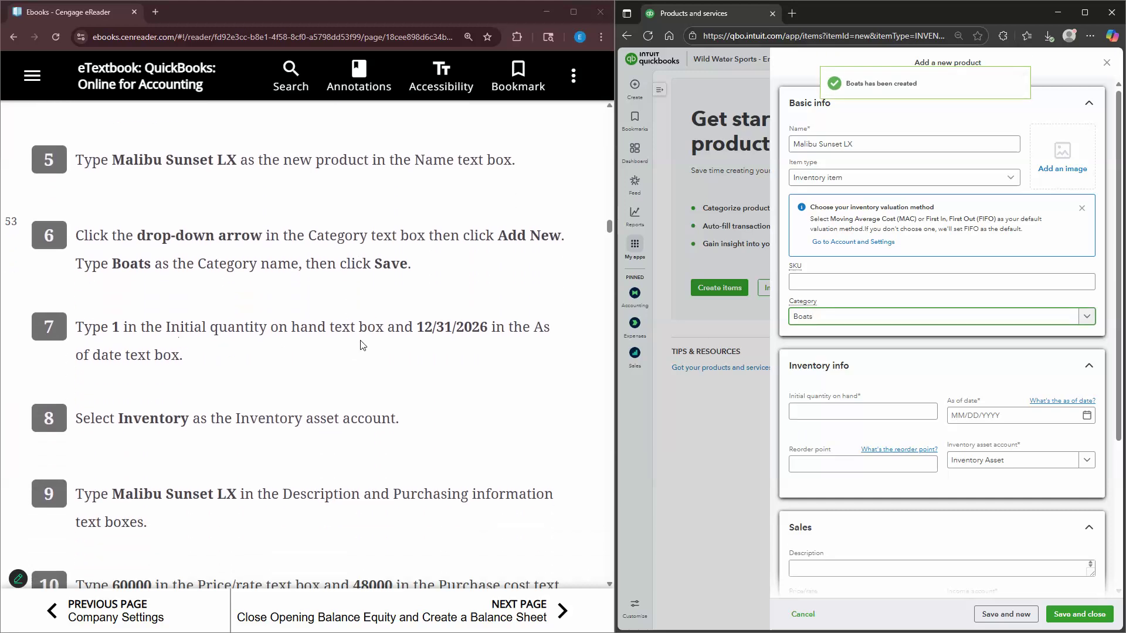
- Enter initial quantity 1 as of 12/30/2026 with Inventory as the asset account
{"action": "left_click", "coordinate": [795, 410]}
{"action": "type", "text": "1"}
{"action": "left_click", "coordinate": [1039, 415]}
{"action": "type", "text": "12/30/2026"}
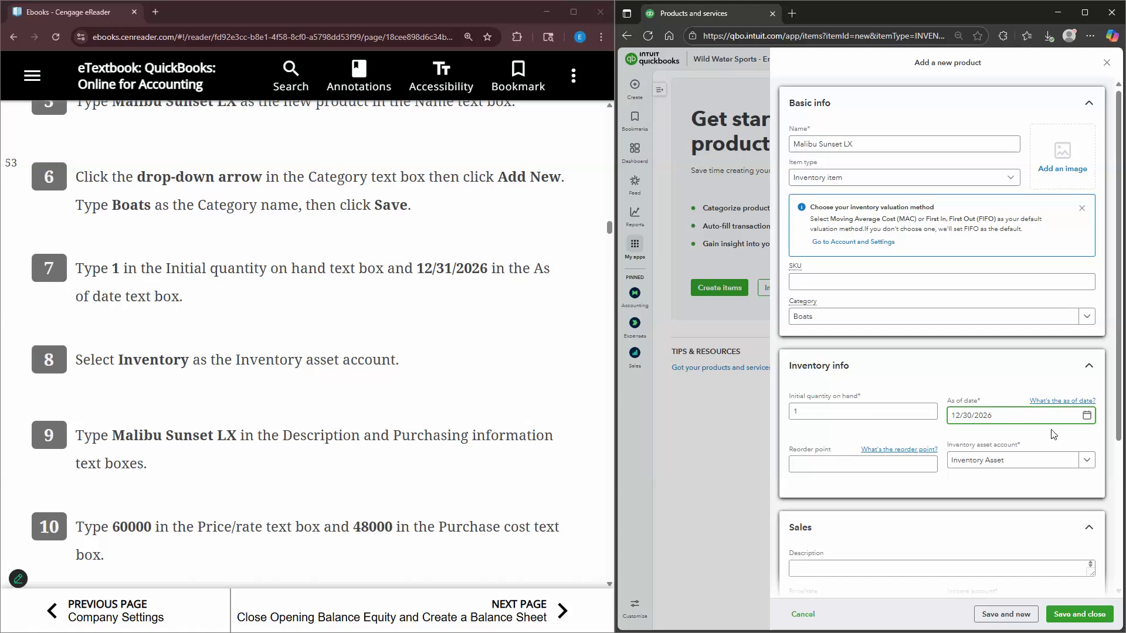
{"action": "left_click", "coordinate": [1088, 462]}
{"action": "left_click", "coordinate": [1067, 503]}
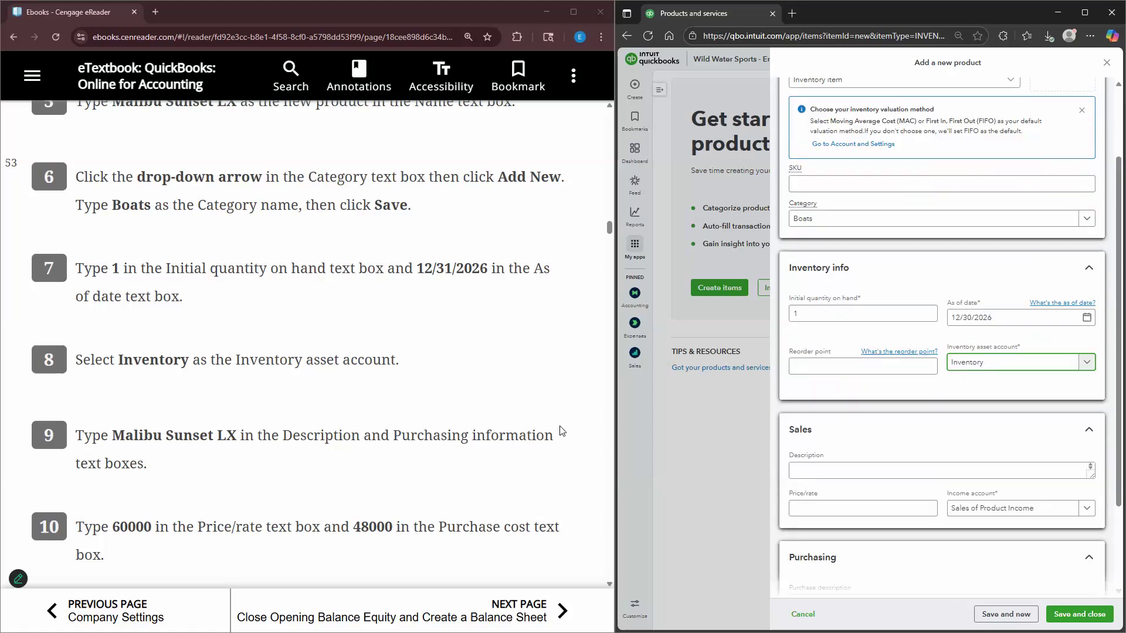
- Copy the product name into both the sales and purchase descriptions
{"action": "scroll", "coordinate": [560, 431], "scroll_direction": "down", "scroll_amount": 4}
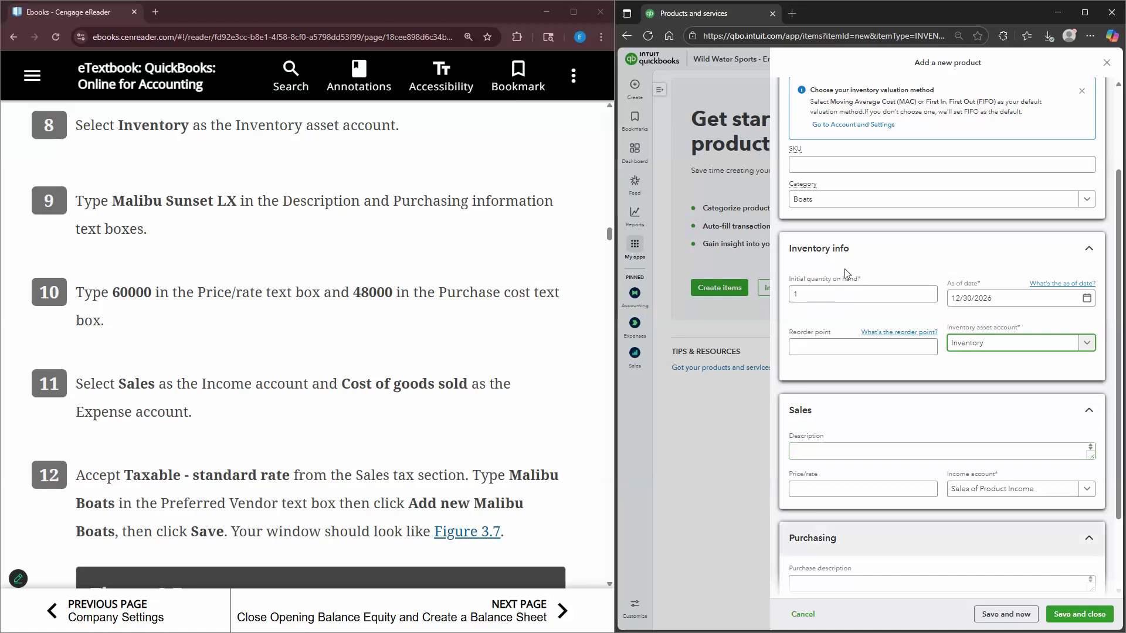
{"action": "scroll", "coordinate": [850, 148], "scroll_direction": "up", "scroll_amount": 2}
{"action": "triple_click", "coordinate": [850, 147]}
{"action": "key", "text": "ctrl+c"}
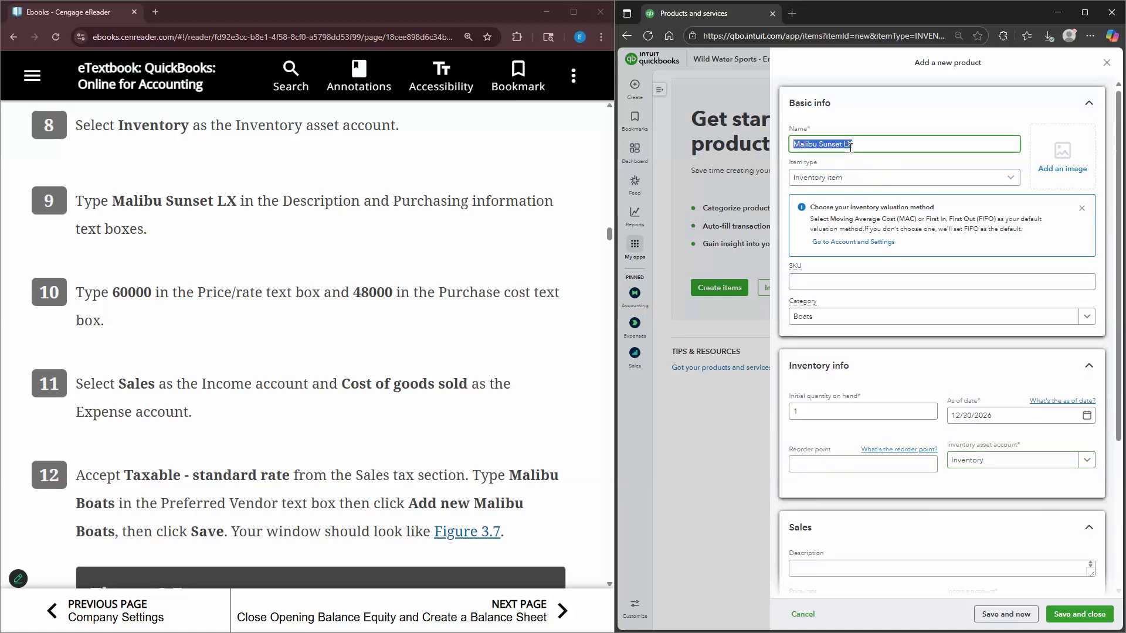
{"action": "scroll", "coordinate": [862, 393], "scroll_direction": "down", "scroll_amount": 3}
{"action": "left_click", "coordinate": [863, 391]}
{"action": "key", "text": "ctrl+v"}
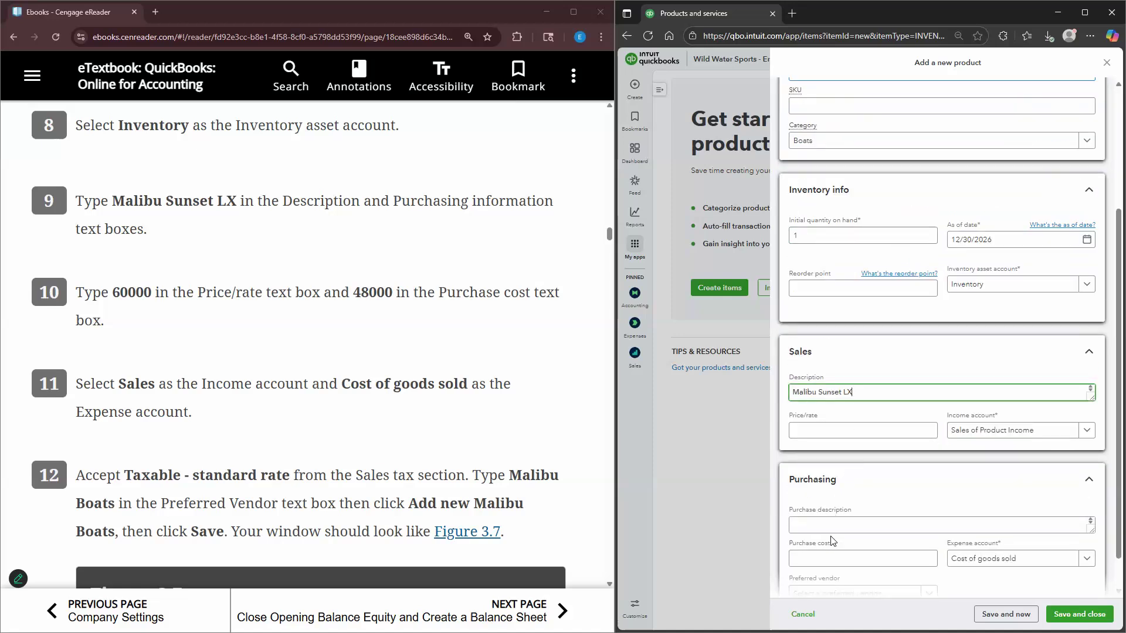
{"action": "left_click", "coordinate": [832, 525]}
{"action": "key", "text": "ctrl+v"}
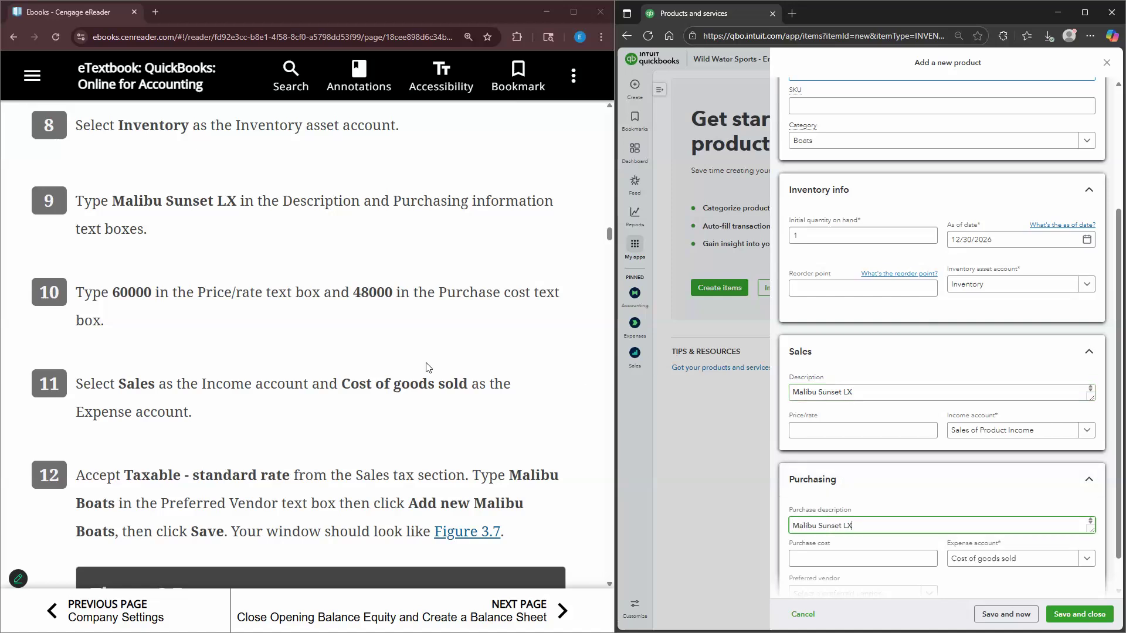
- Set the sales price to 60000 and the purchase cost to 48000
{"action": "left_click", "coordinate": [840, 432]}
{"action": "type", "text": "60000"}
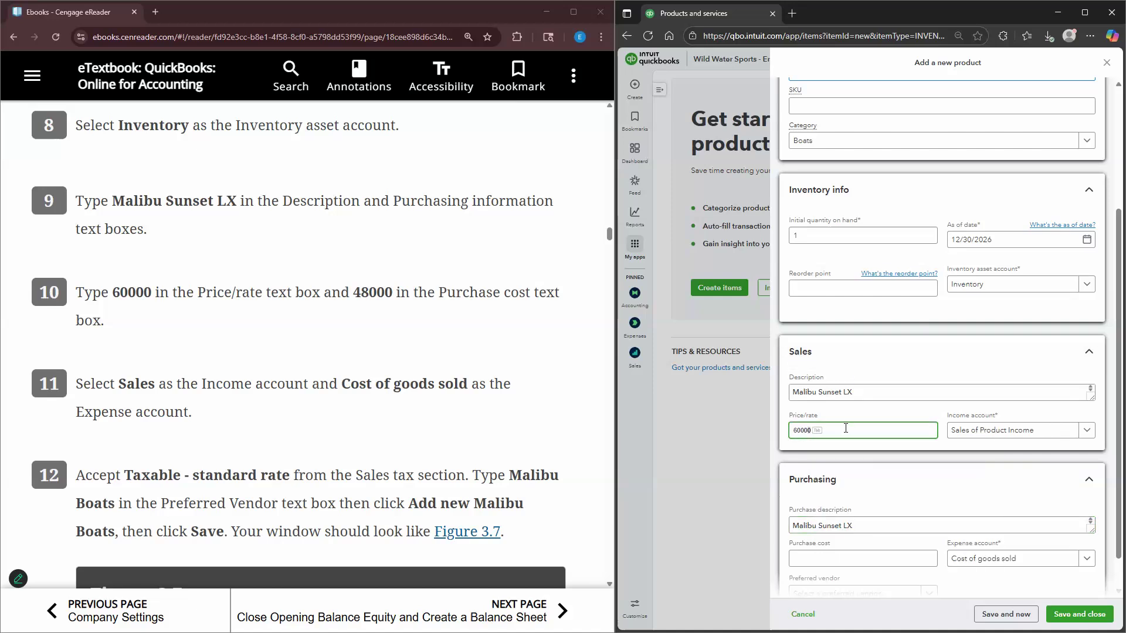
{"action": "left_click", "coordinate": [828, 564]}
{"action": "type", "text": "480000"}
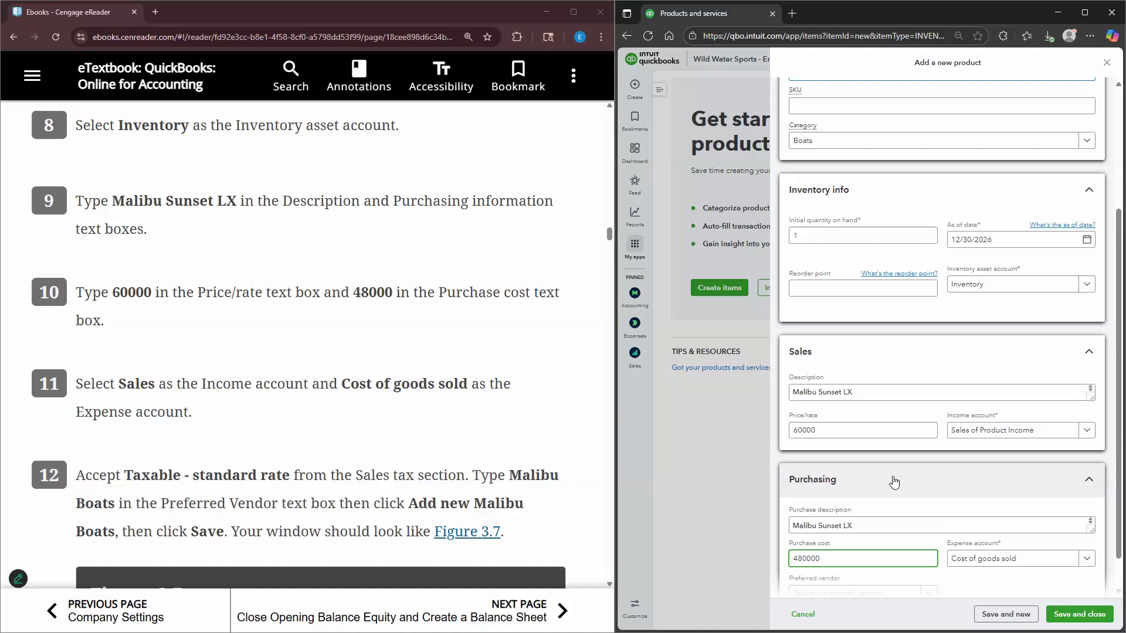
{"action": "key", "text": "BackSpace"}
- Choose Sales as the product's income account
{"action": "left_click", "coordinate": [135, 392]}
{"action": "scroll", "coordinate": [145, 318], "scroll_direction": "down", "scroll_amount": 2}
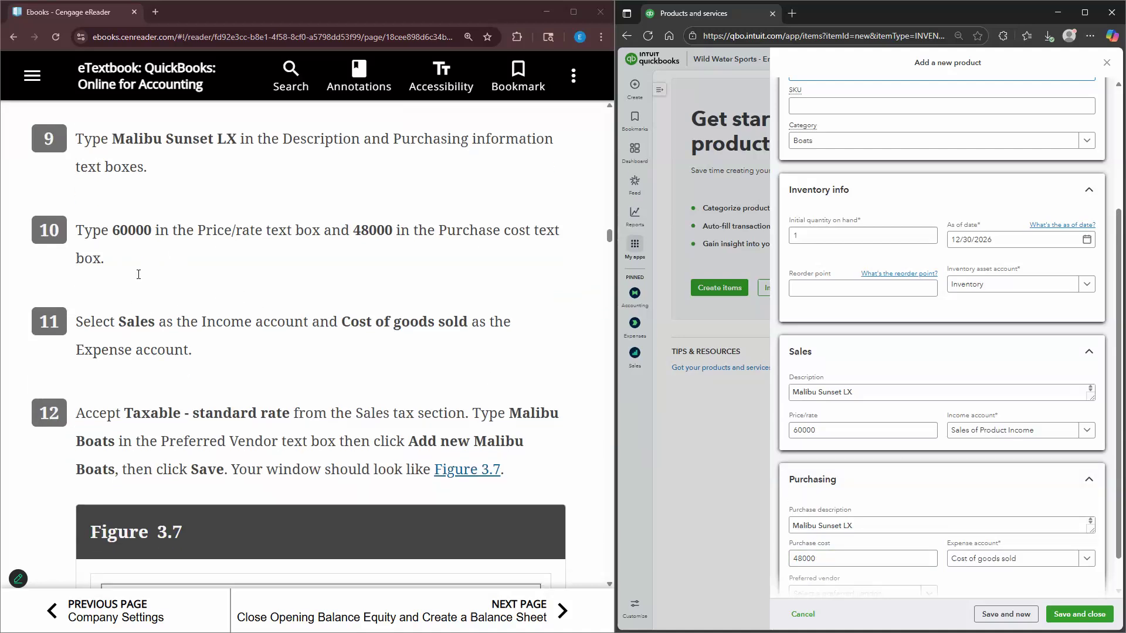
{"action": "left_click", "coordinate": [1087, 431]}
{"action": "left_click", "coordinate": [1059, 471]}
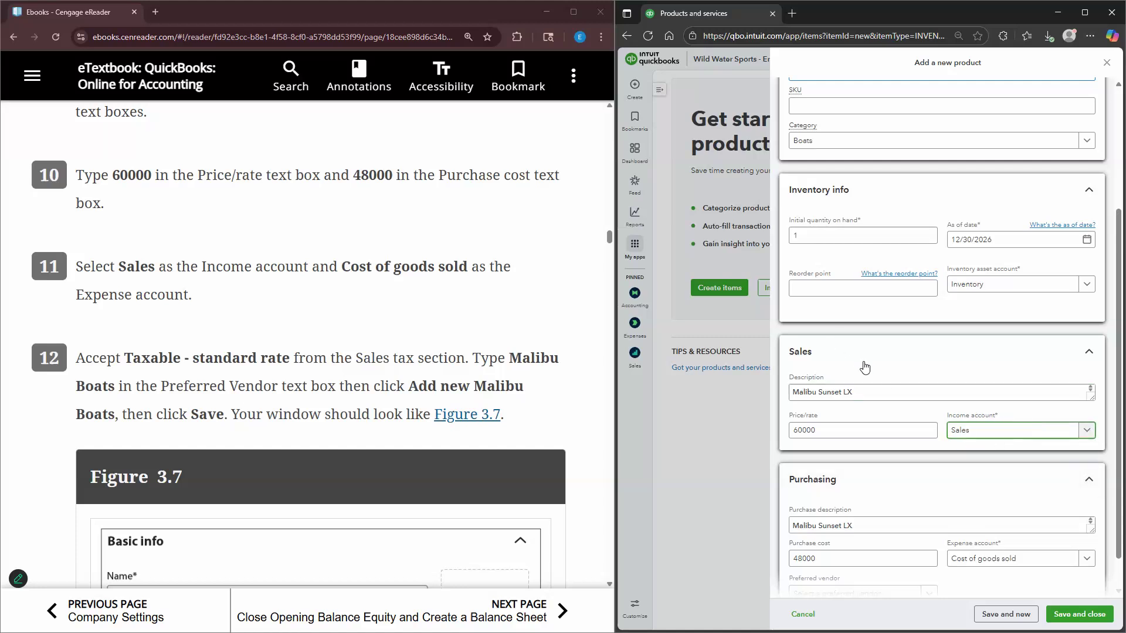
{"action": "scroll", "coordinate": [1023, 513], "scroll_direction": "down", "scroll_amount": 1}
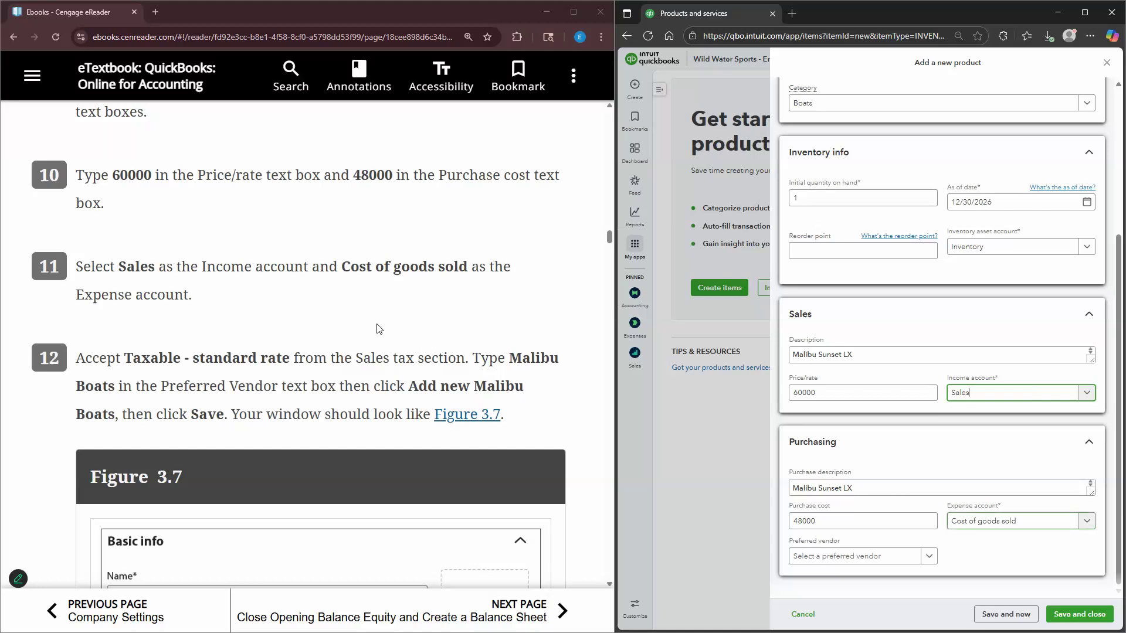
{"action": "scroll", "coordinate": [379, 328], "scroll_direction": "down", "scroll_amount": 2}
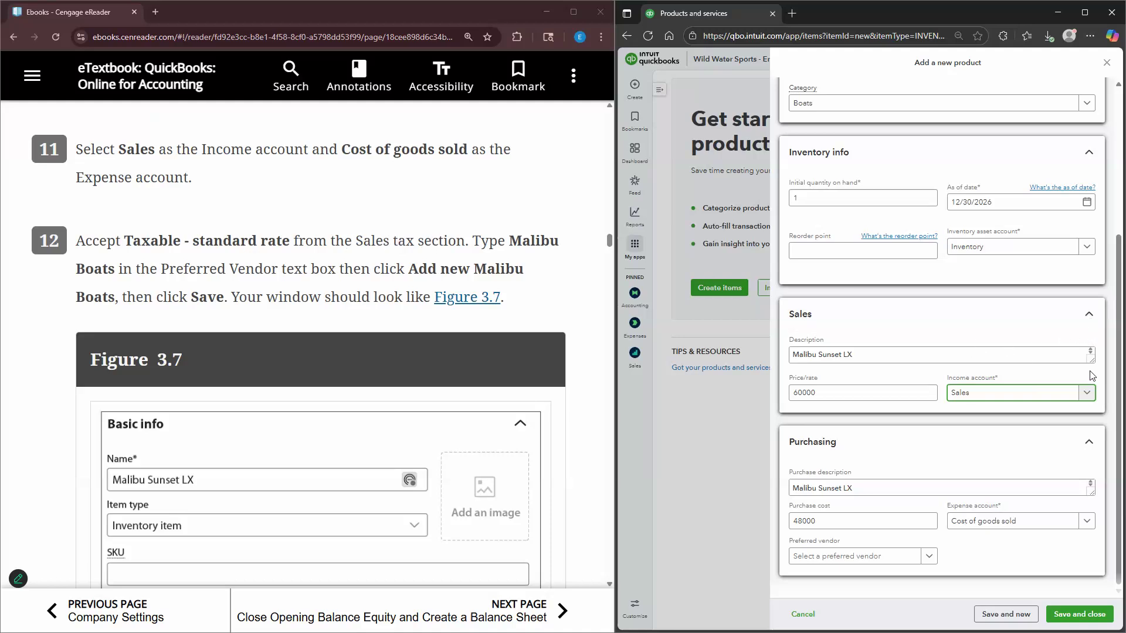
{"action": "left_click", "coordinate": [956, 315]}
{"action": "left_click", "coordinate": [880, 394]}
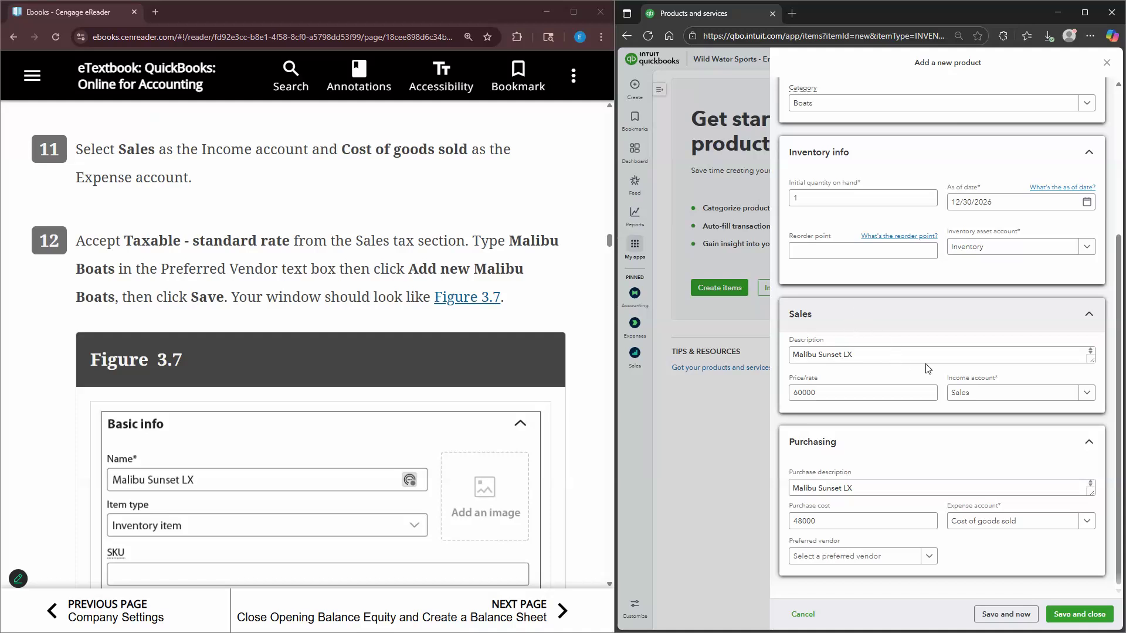
- Create vendor 'Malibu Boats' as preferred vendor, then save and close Malibu Sunset LX
{"action": "left_click", "coordinate": [849, 561]}
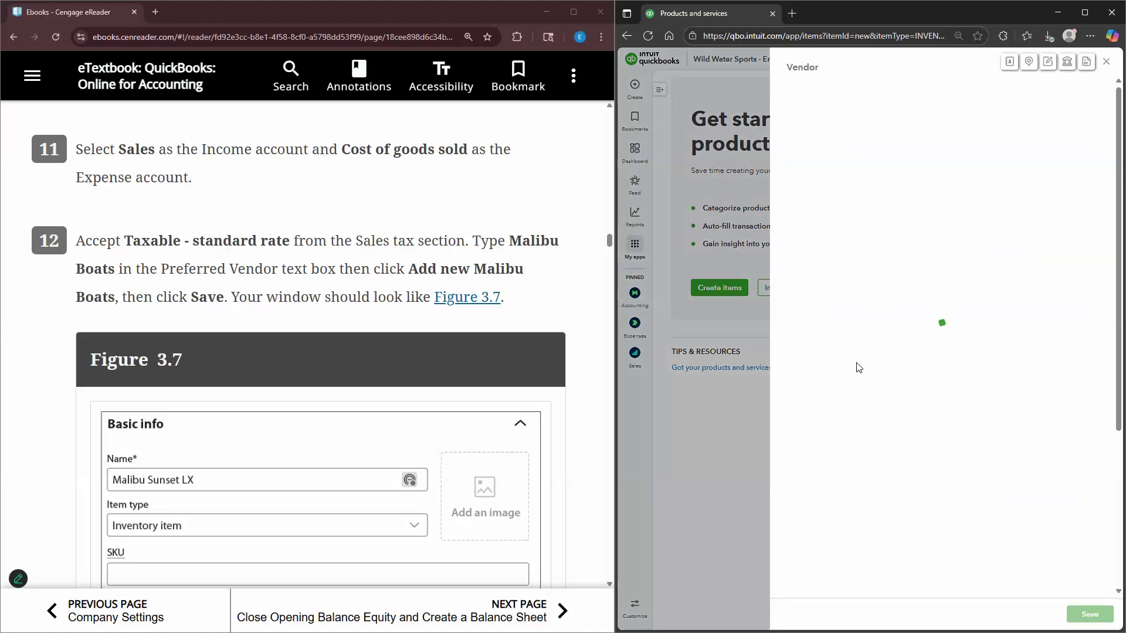
{"action": "left_click", "coordinate": [824, 135]}
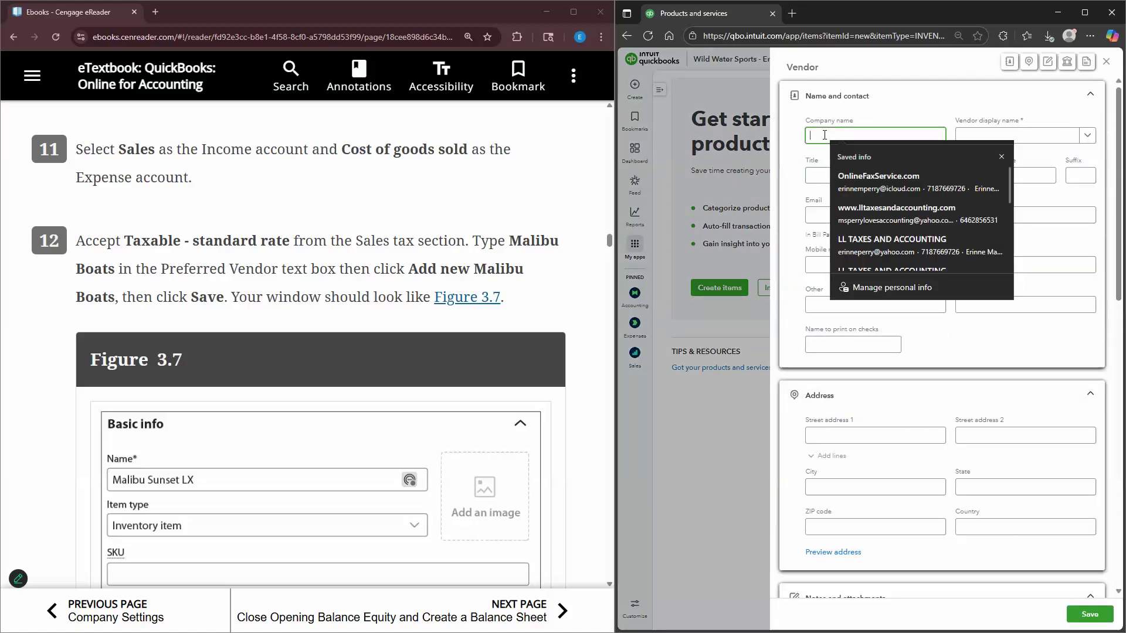
{"action": "type", "text": "mALI"}
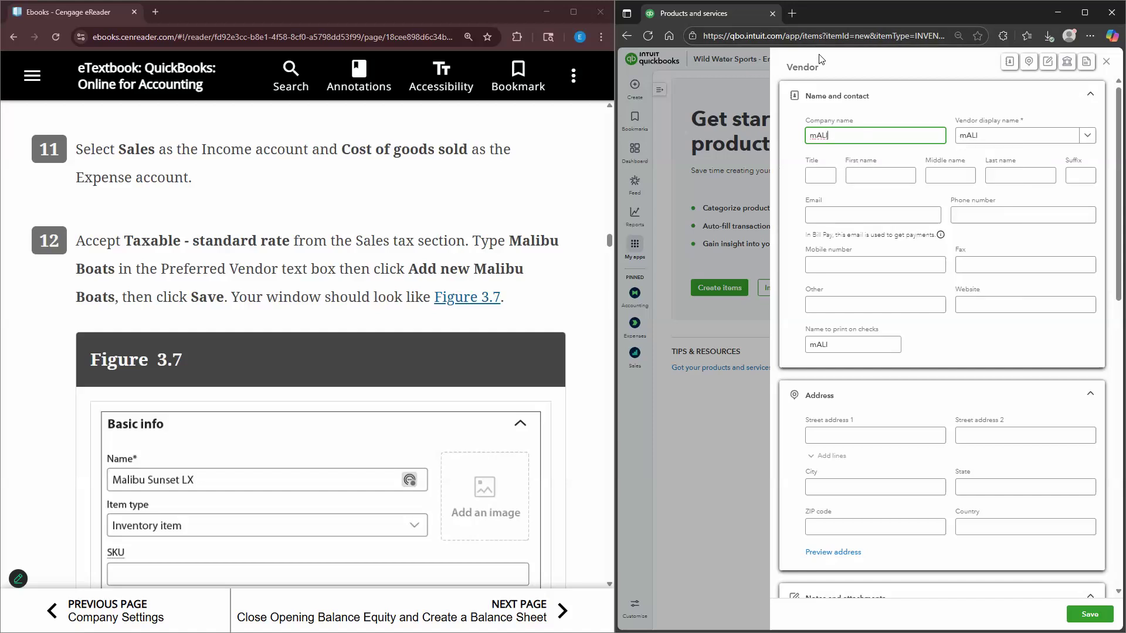
{"action": "key", "text": "BackSpace"}
{"action": "key", "text": "BackSpace"}
{"action": "key", "text": "BackSpace"}
{"action": "key", "text": "BackSpace"}
{"action": "type", "text": "Malibu Boats"}
{"action": "left_click", "coordinate": [1089, 614]}
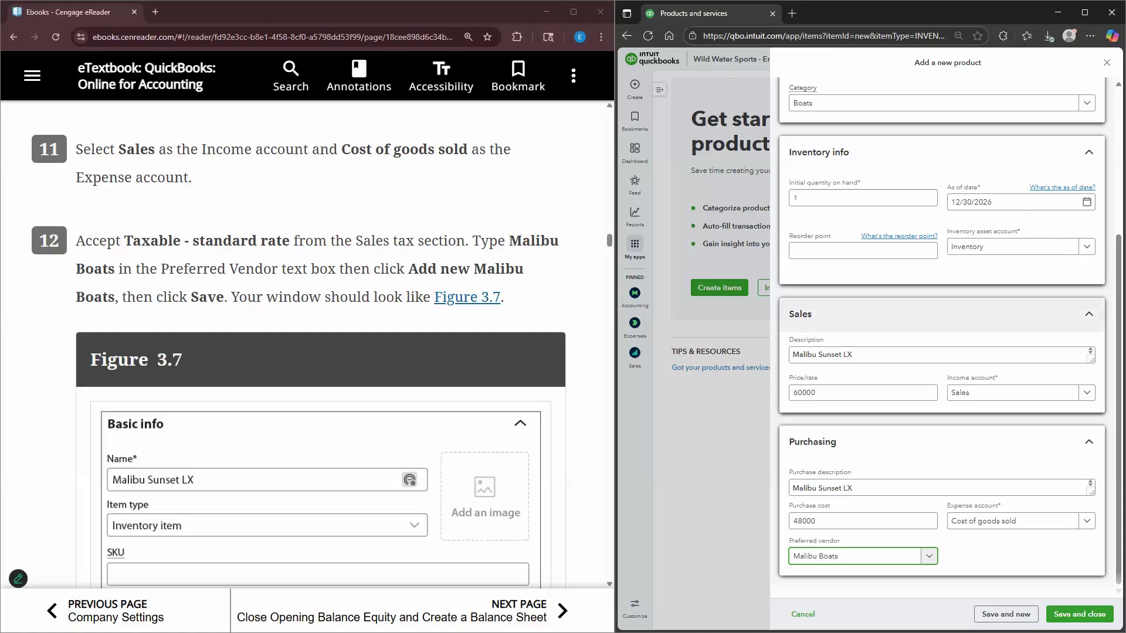
{"action": "left_click", "coordinate": [1079, 615]}
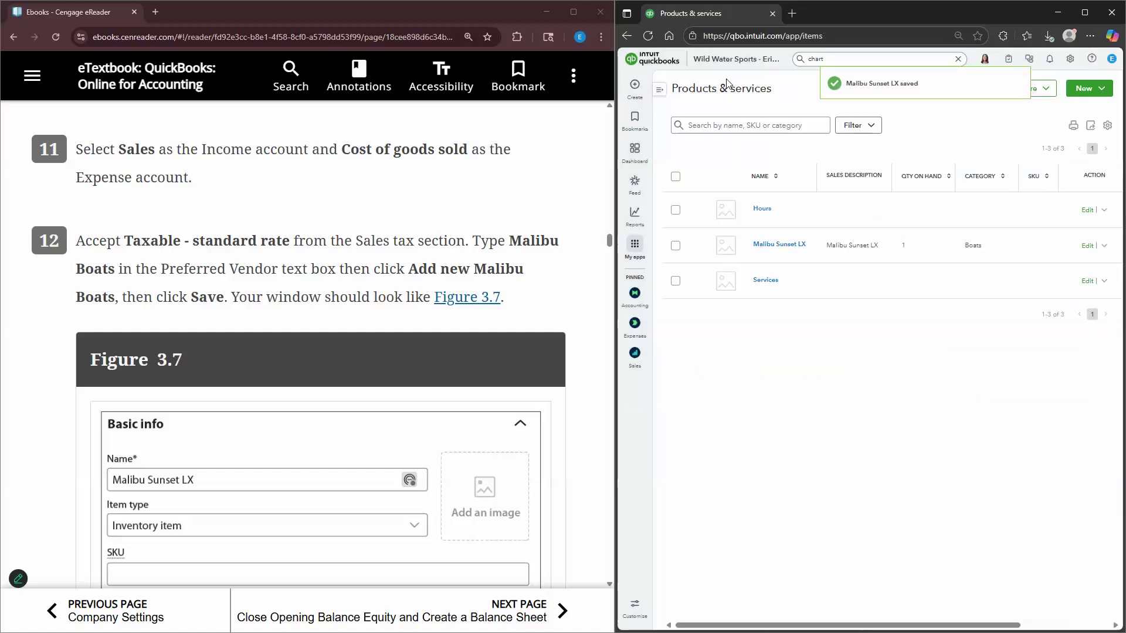
- Search to reach the Sales tax overview, view the Get started requirements, then close the dialog
{"action": "left_click", "coordinate": [808, 54]}
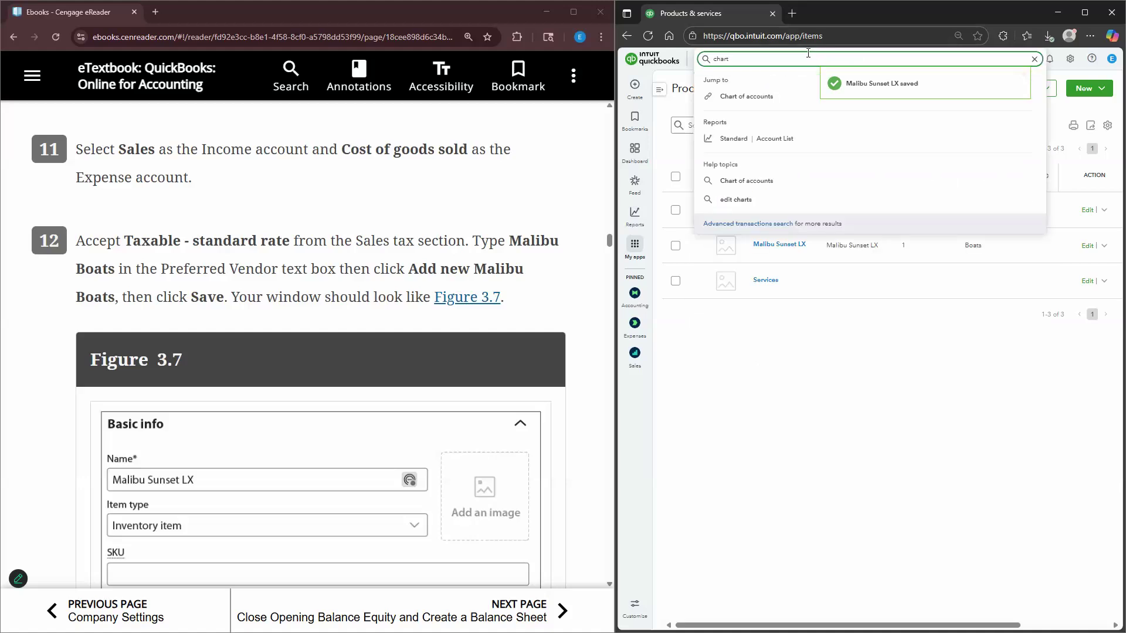
{"action": "key", "text": "BackSpace"}
{"action": "key", "text": "BackSpace"}
{"action": "key", "text": "BackSpace"}
{"action": "key", "text": "BackSpace"}
{"action": "key", "text": "BackSpace"}
{"action": "type", "text": "sales tax"}
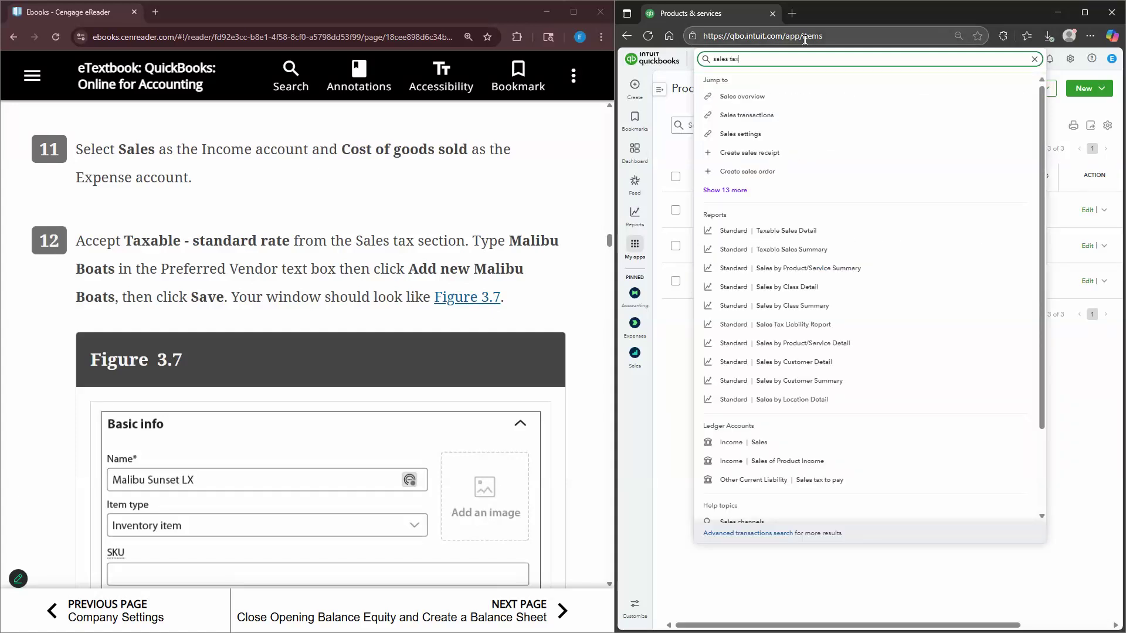
{"action": "left_click", "coordinate": [795, 98]}
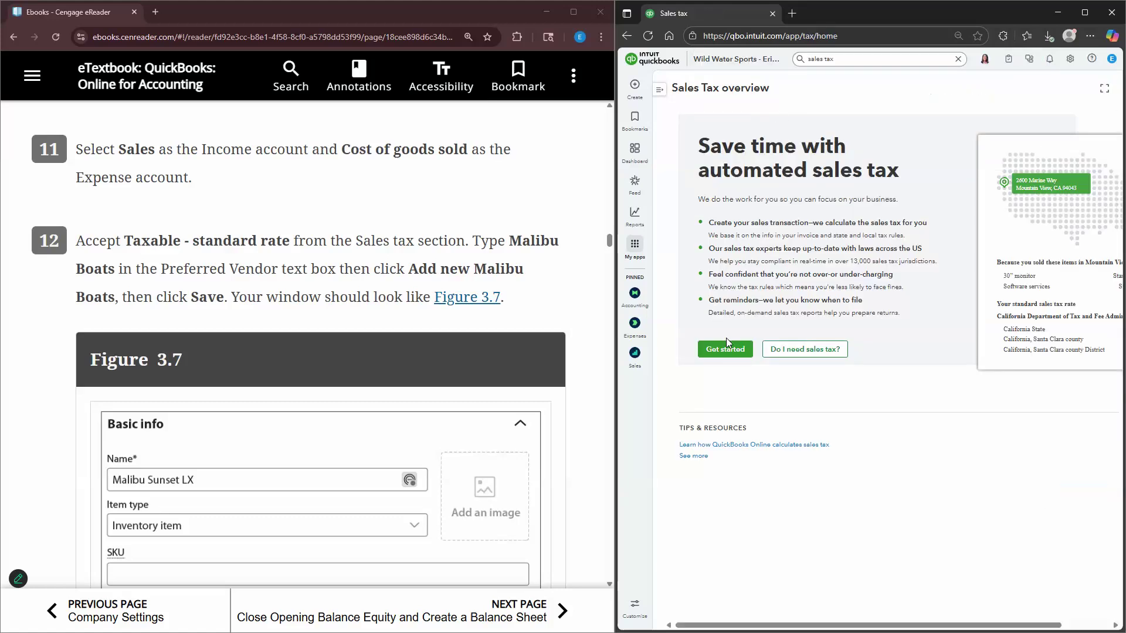
{"action": "left_click", "coordinate": [733, 351]}
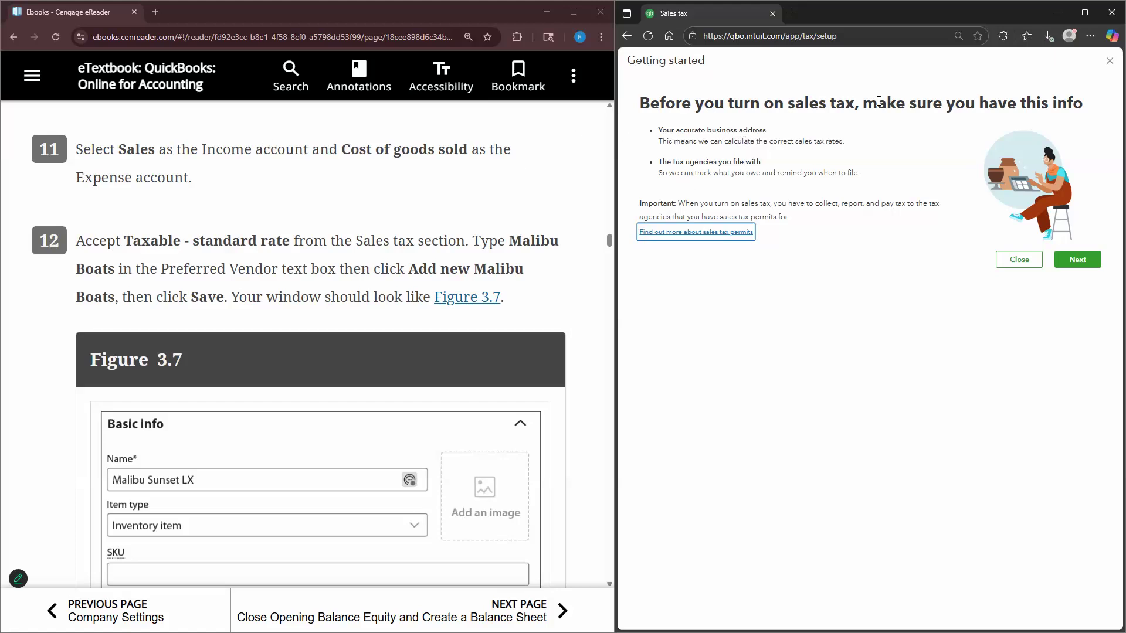
{"action": "left_click", "coordinate": [1108, 61]}
- In Account and settings, open the Customer address entry for editing
{"action": "left_click", "coordinate": [1071, 58]}
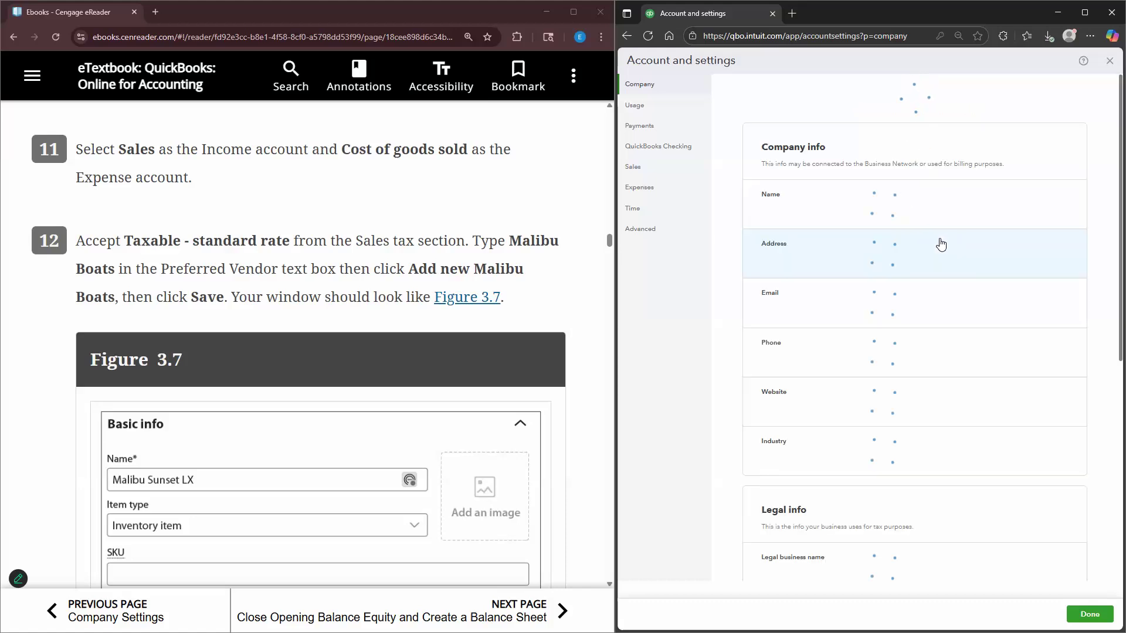
{"action": "scroll", "coordinate": [894, 422], "scroll_direction": "down", "scroll_amount": 4}
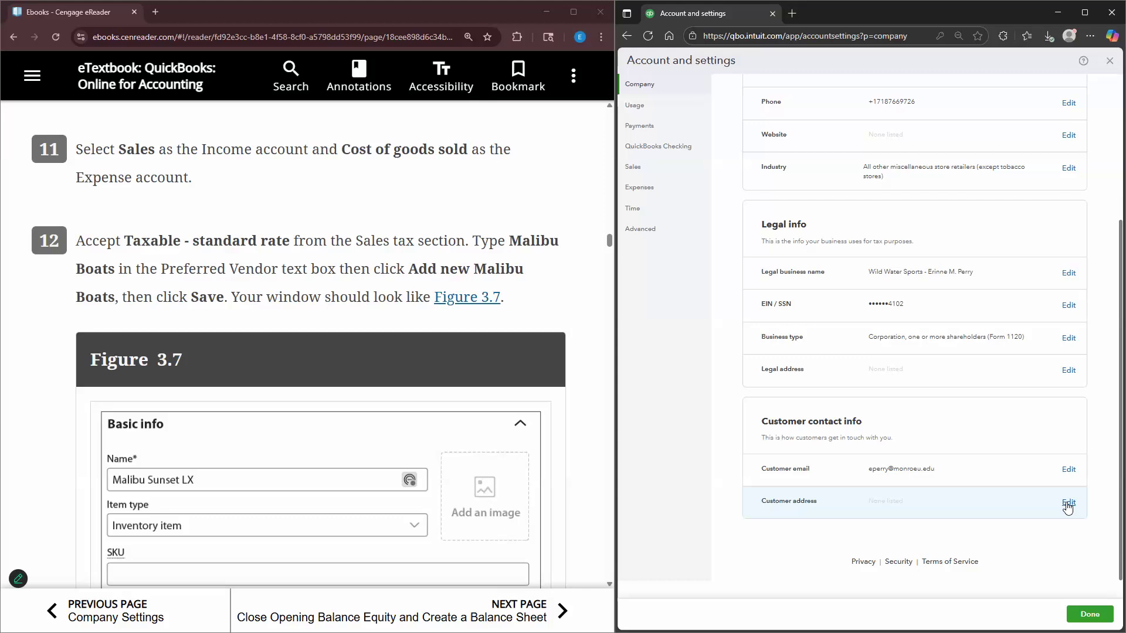
{"action": "left_click", "coordinate": [1068, 503]}
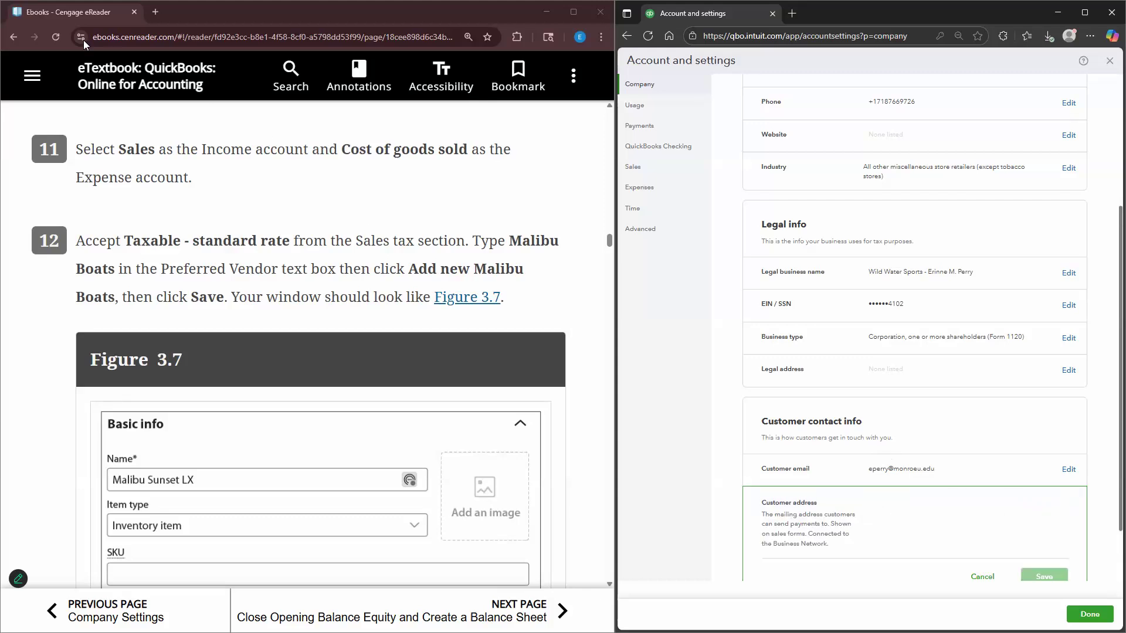
{"action": "left_click", "coordinate": [34, 77]}
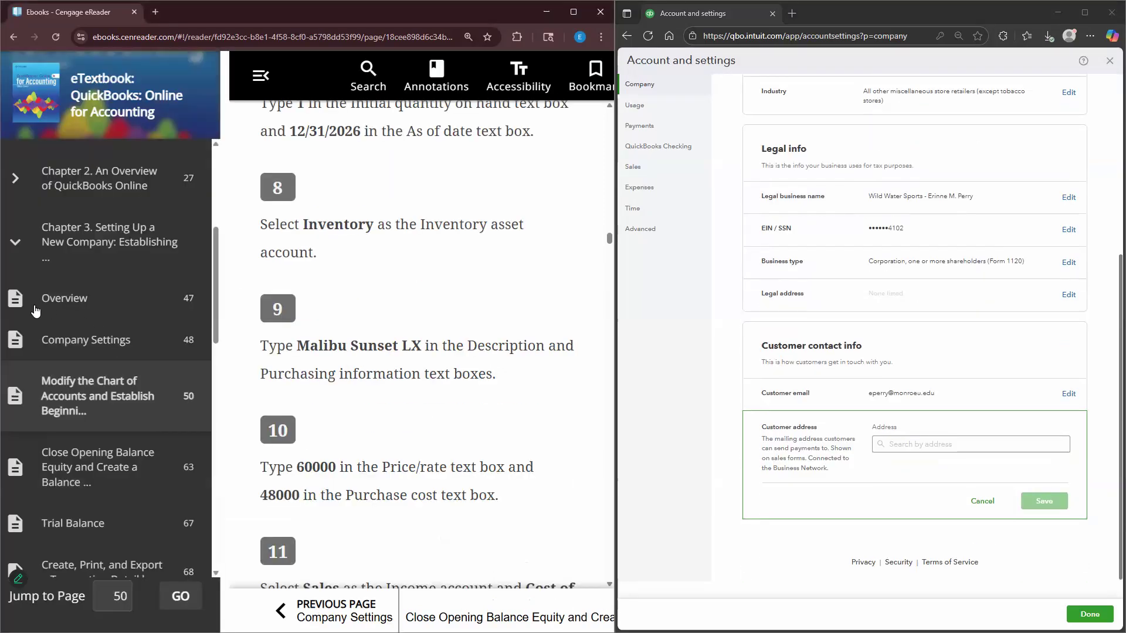
- Expand Chapter 2 in the contents and go to the Navigating QBO section
{"action": "left_click", "coordinate": [62, 323]}
{"action": "scroll", "coordinate": [75, 344], "scroll_direction": "down", "scroll_amount": 4}
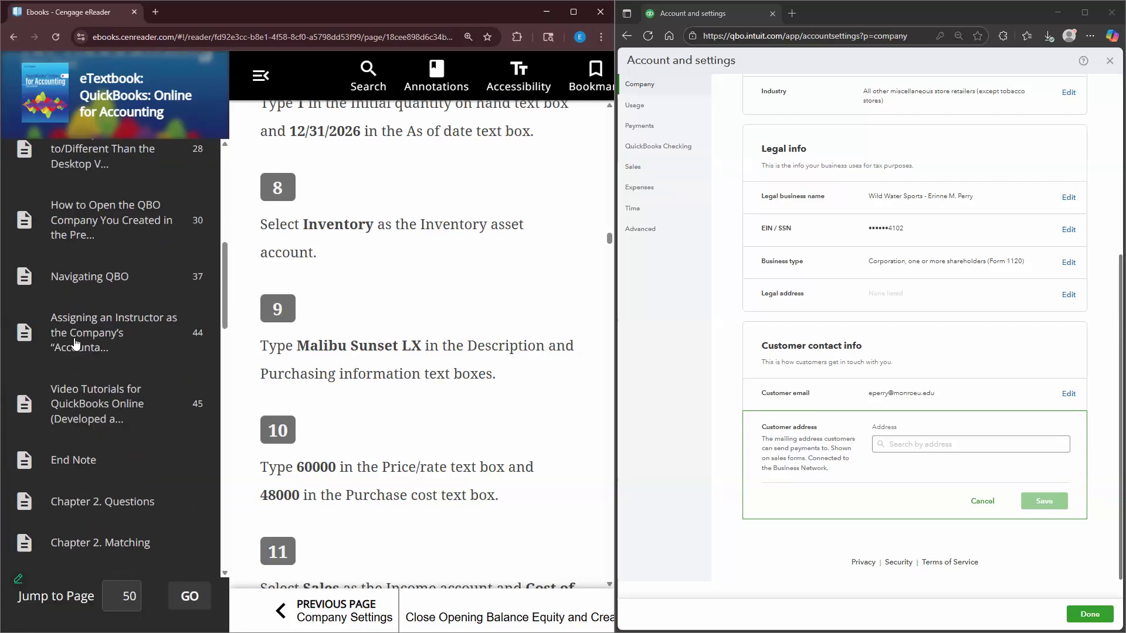
{"action": "scroll", "coordinate": [75, 343], "scroll_direction": "up", "scroll_amount": 3}
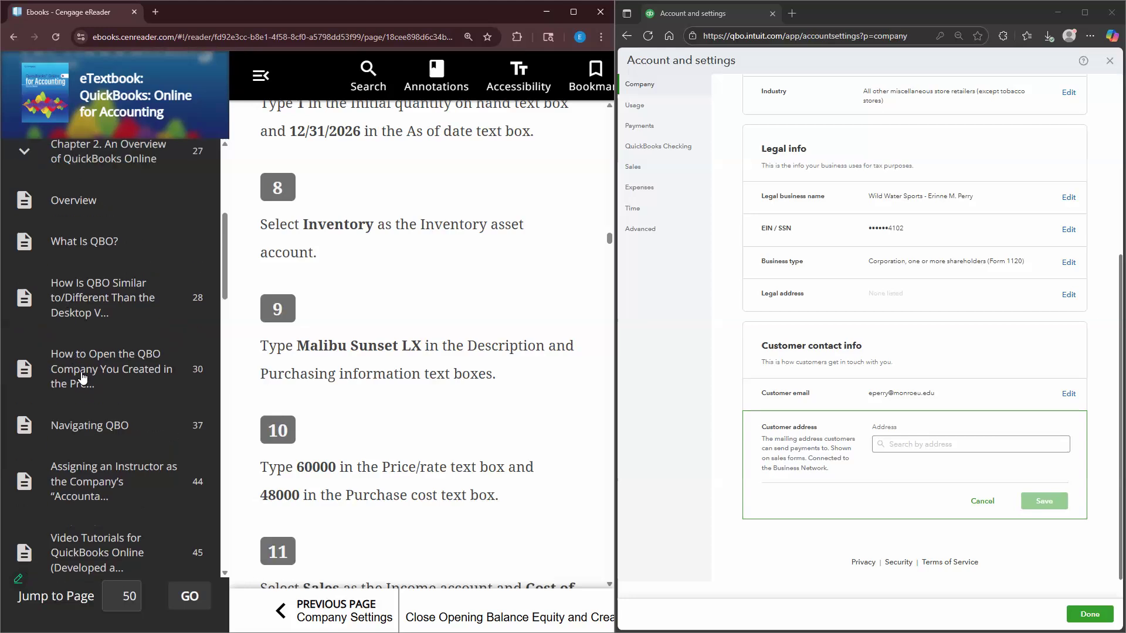
{"action": "scroll", "coordinate": [83, 378], "scroll_direction": "up", "scroll_amount": 1}
{"action": "left_click", "coordinate": [176, 396]}
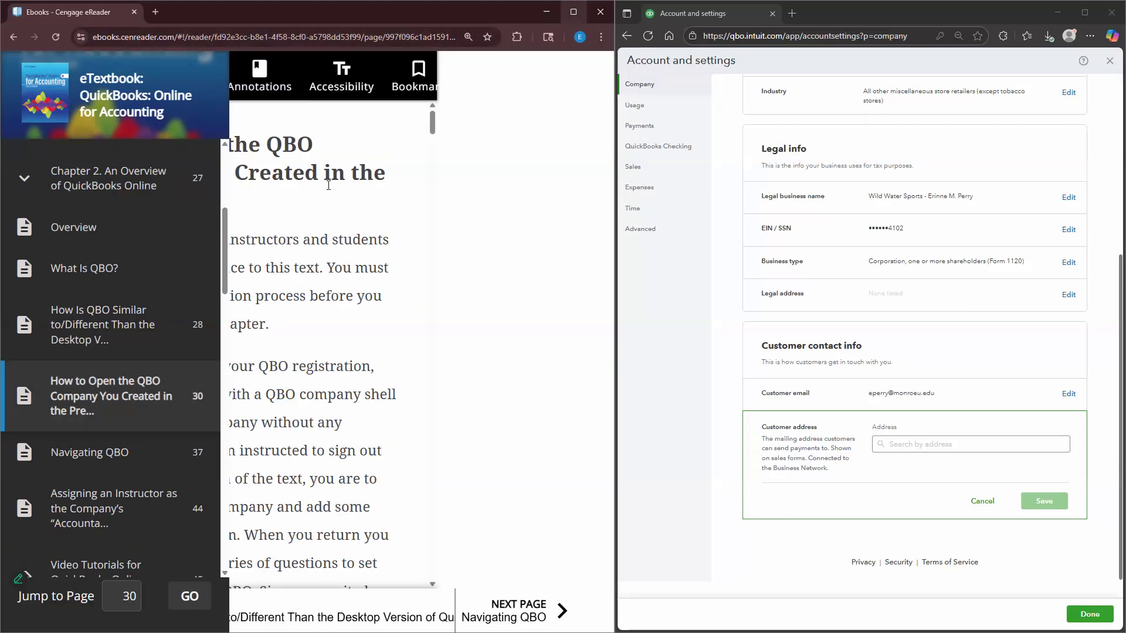
{"action": "left_click", "coordinate": [562, 611]}
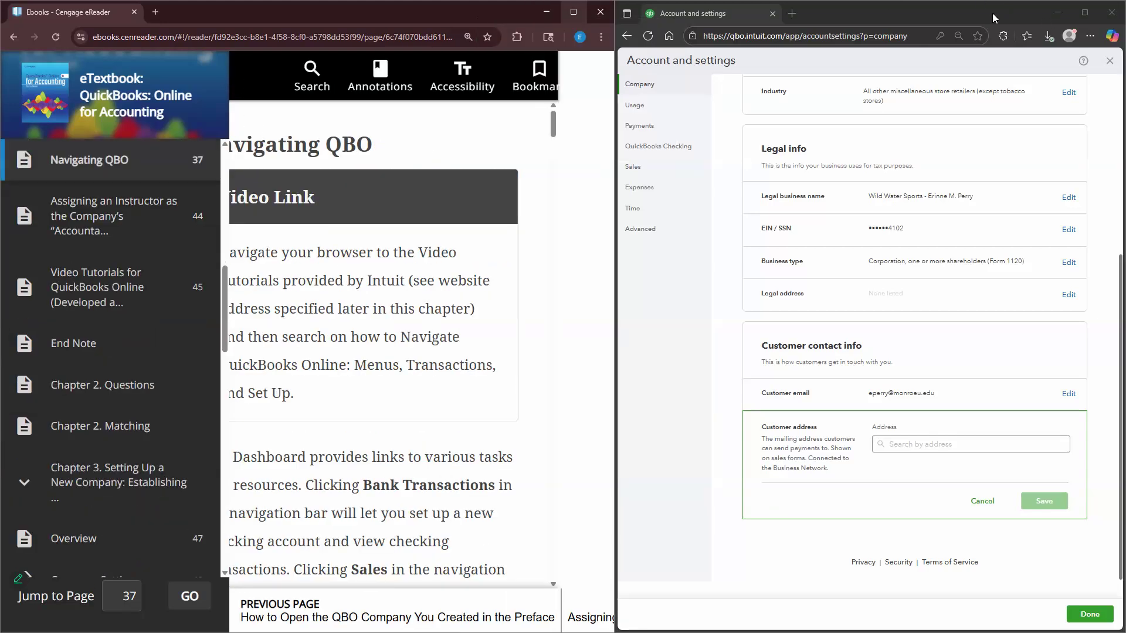
- Hide the contents sidebar, resize the window, and scroll down to Switching companies
{"action": "left_click", "coordinate": [574, 11]}
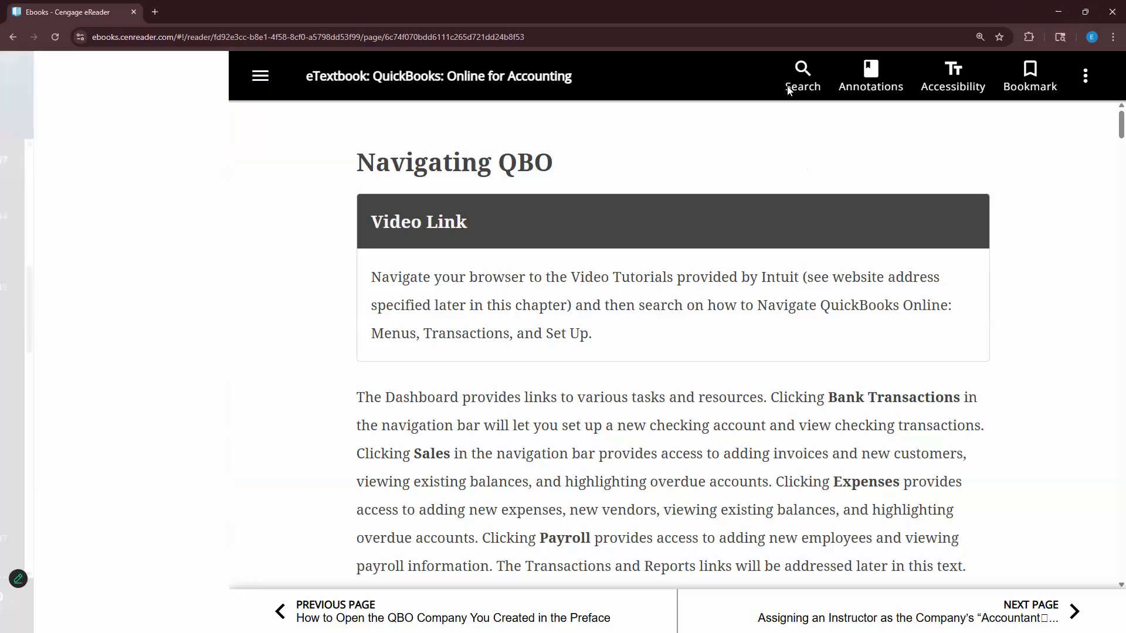
{"action": "left_click", "coordinate": [1085, 12]}
{"action": "left_click_drag", "start_coordinate": [351, 495], "coordinate": [352, 632]}
{"action": "scroll", "coordinate": [467, 336], "scroll_direction": "down", "scroll_amount": 10}
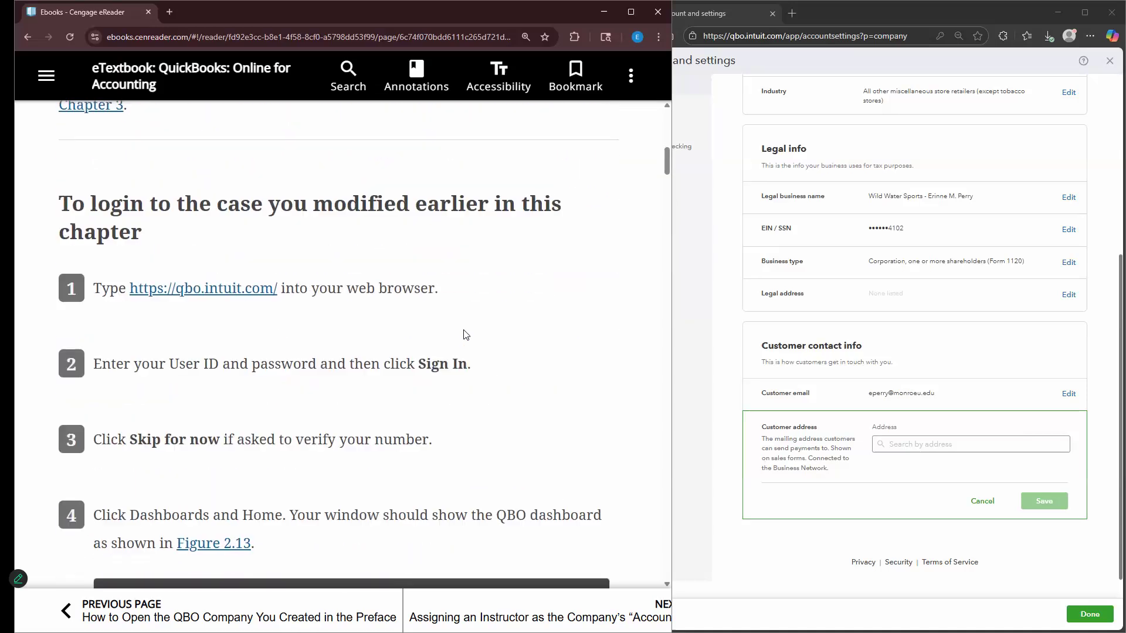
{"action": "scroll", "coordinate": [466, 336], "scroll_direction": "down", "scroll_amount": 15}
{"action": "scroll", "coordinate": [467, 335], "scroll_direction": "down", "scroll_amount": 15}
{"action": "scroll", "coordinate": [468, 339], "scroll_direction": "down", "scroll_amount": 10}
{"action": "scroll", "coordinate": [470, 339], "scroll_direction": "down", "scroll_amount": 20}
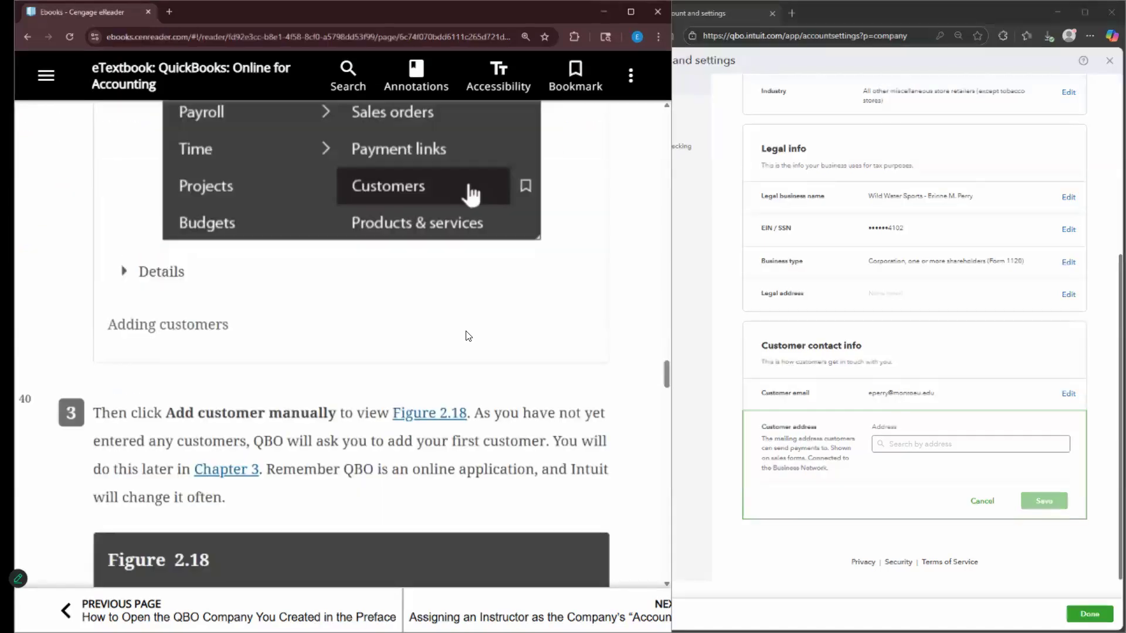
{"action": "scroll", "coordinate": [469, 336], "scroll_direction": "down", "scroll_amount": 20}
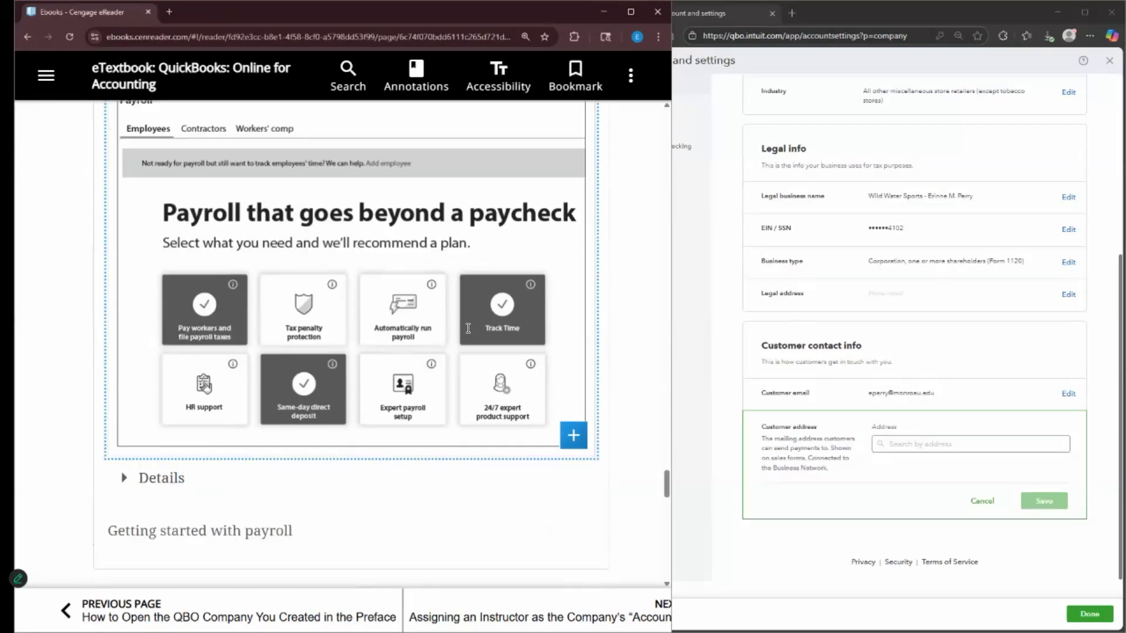
{"action": "scroll", "coordinate": [354, 106], "scroll_direction": "up", "scroll_amount": 4}
{"action": "left_click", "coordinate": [354, 94]}
- Search the textbook for 'sales tax', then try 'sales tax 55'
{"action": "type", "text": "sales tax"}
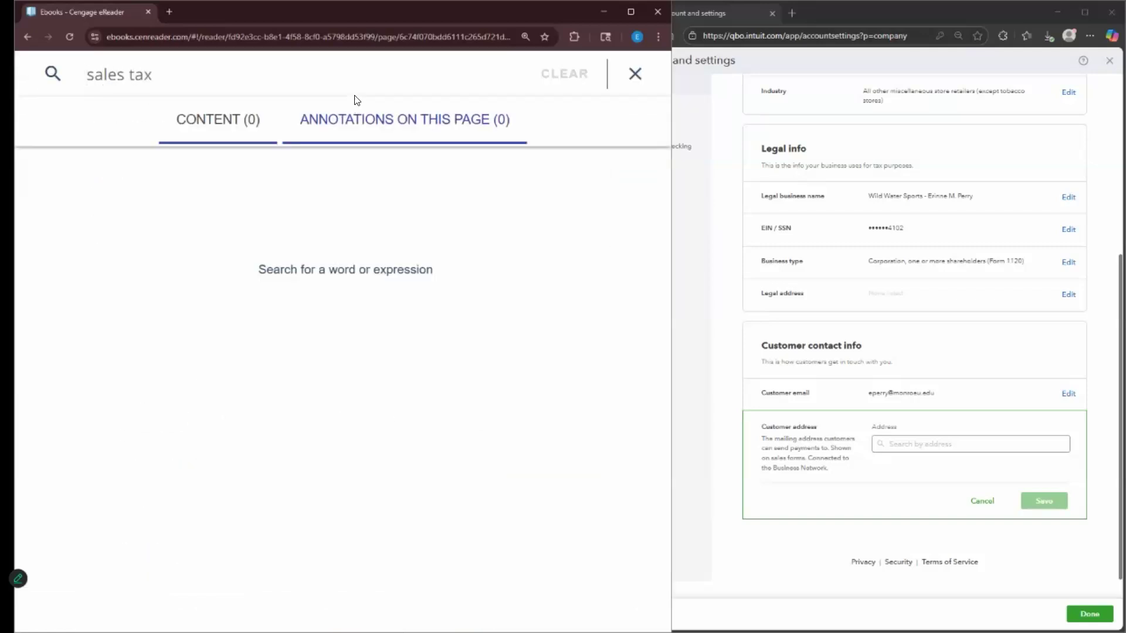
{"action": "key", "text": "Return"}
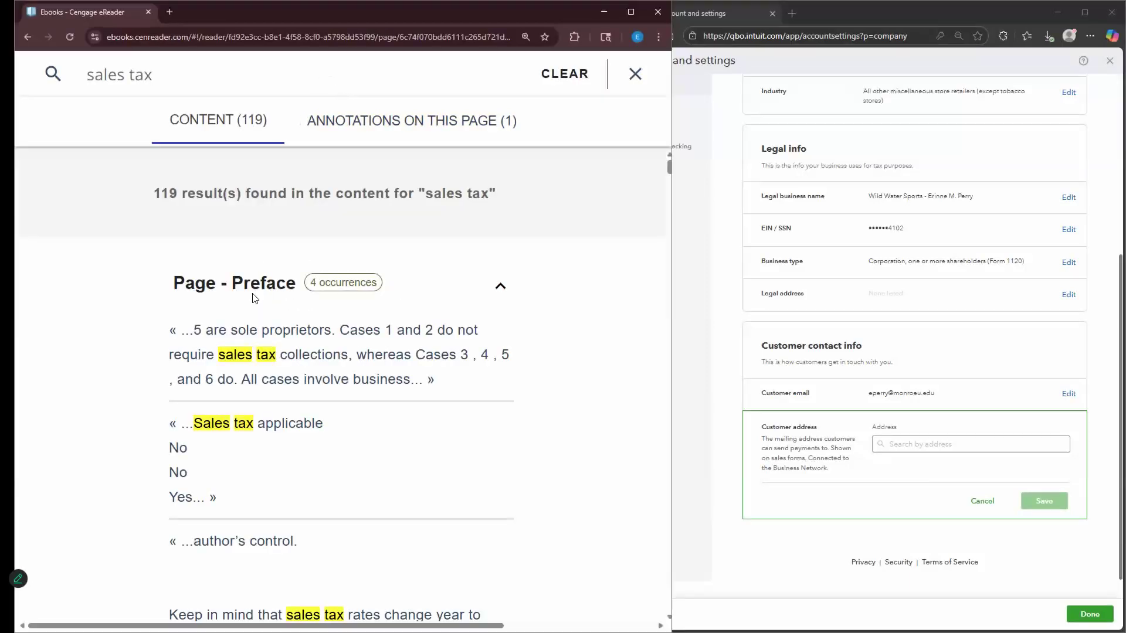
{"action": "scroll", "coordinate": [290, 300], "scroll_direction": "down", "scroll_amount": 8}
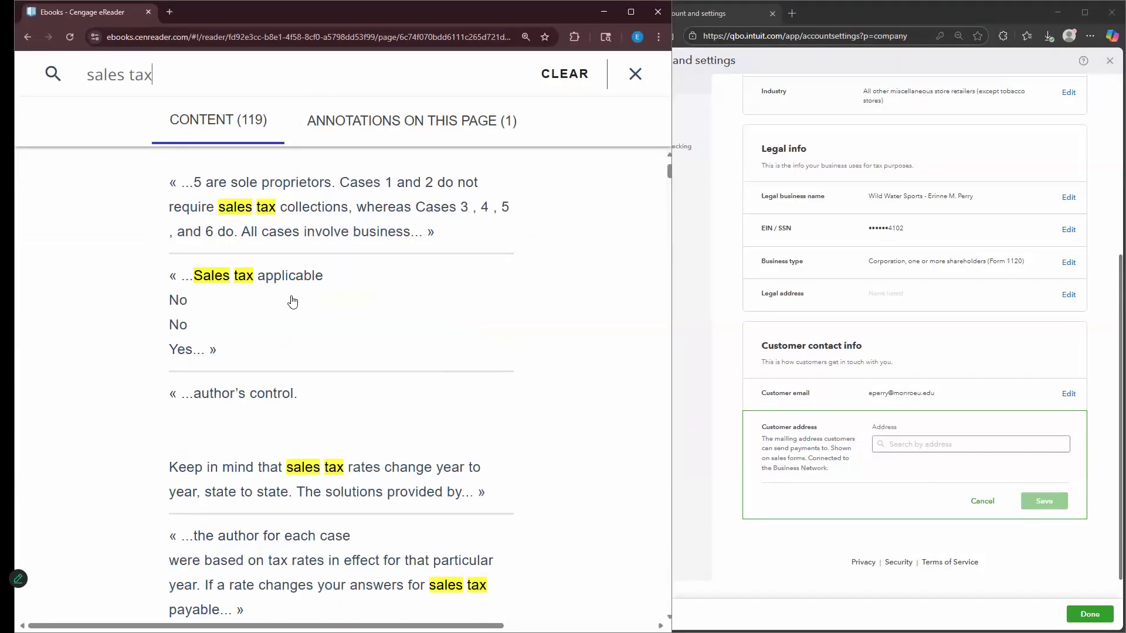
{"action": "scroll", "coordinate": [303, 306], "scroll_direction": "down", "scroll_amount": 7}
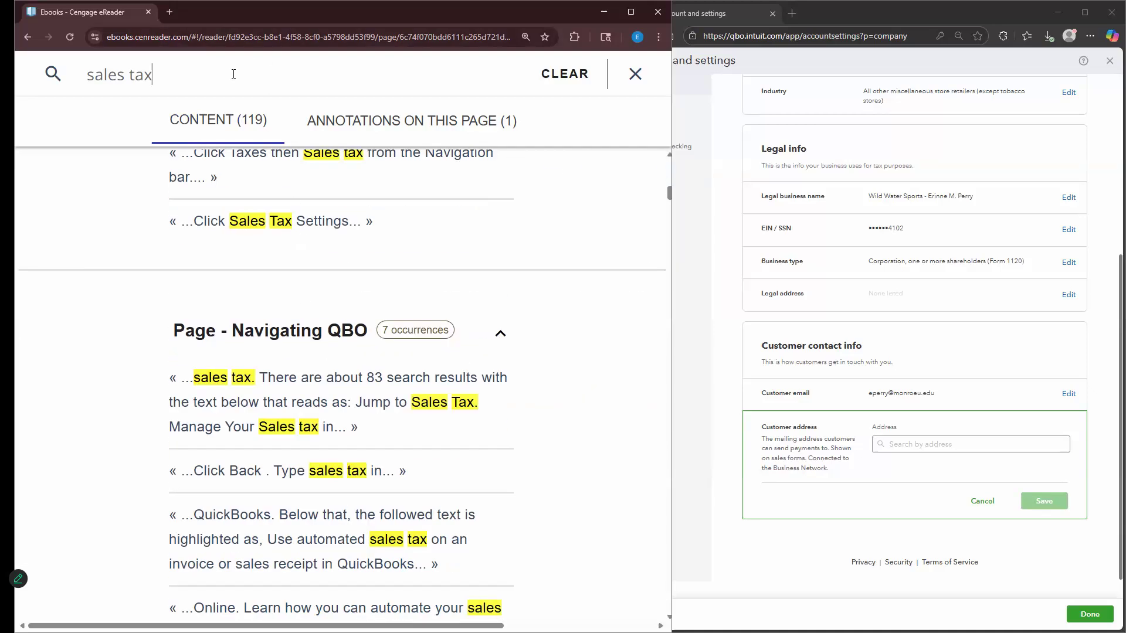
{"action": "type", "text": "55"}
{"action": "key", "text": "Return"}
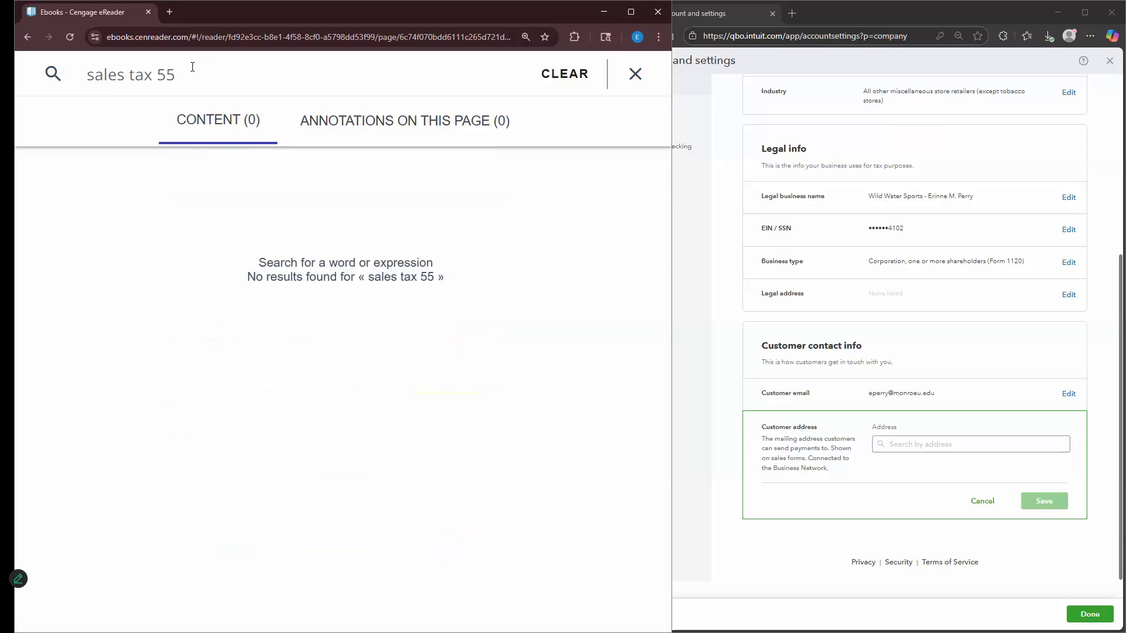
{"action": "key", "text": "BackSpace"}
{"action": "key", "text": "BackSpace"}
{"action": "key", "text": "BackSpace"}
- Close the search panel and show the chapter contents list
{"action": "left_click", "coordinate": [53, 80]}
{"action": "left_click", "coordinate": [46, 75]}
{"action": "scroll", "coordinate": [126, 382], "scroll_direction": "down", "scroll_amount": 10}
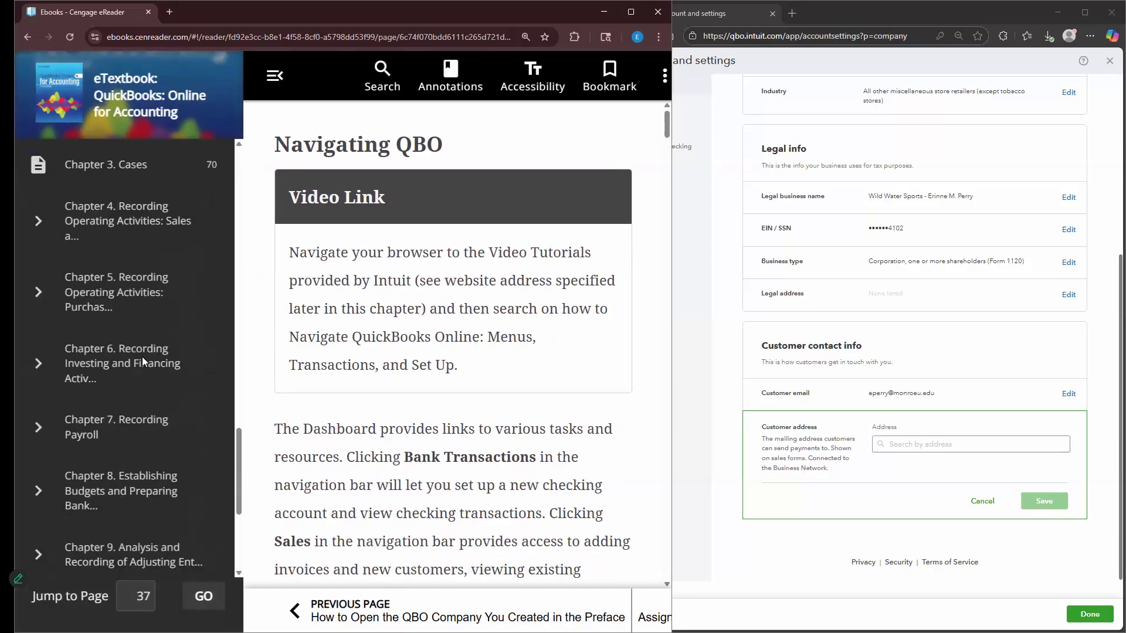
- Open Appendix 1. Sales Tax and scroll through Figures A.1–A.2 and back to the top
{"action": "left_click", "coordinate": [121, 418]}
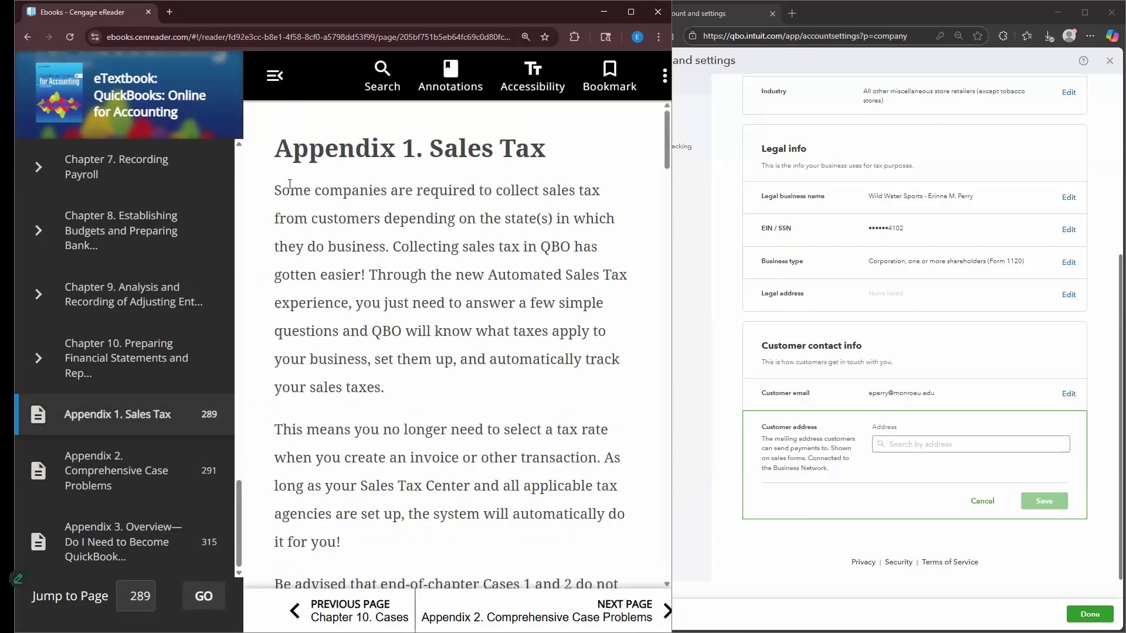
{"action": "scroll", "coordinate": [335, 262], "scroll_direction": "down", "scroll_amount": 20}
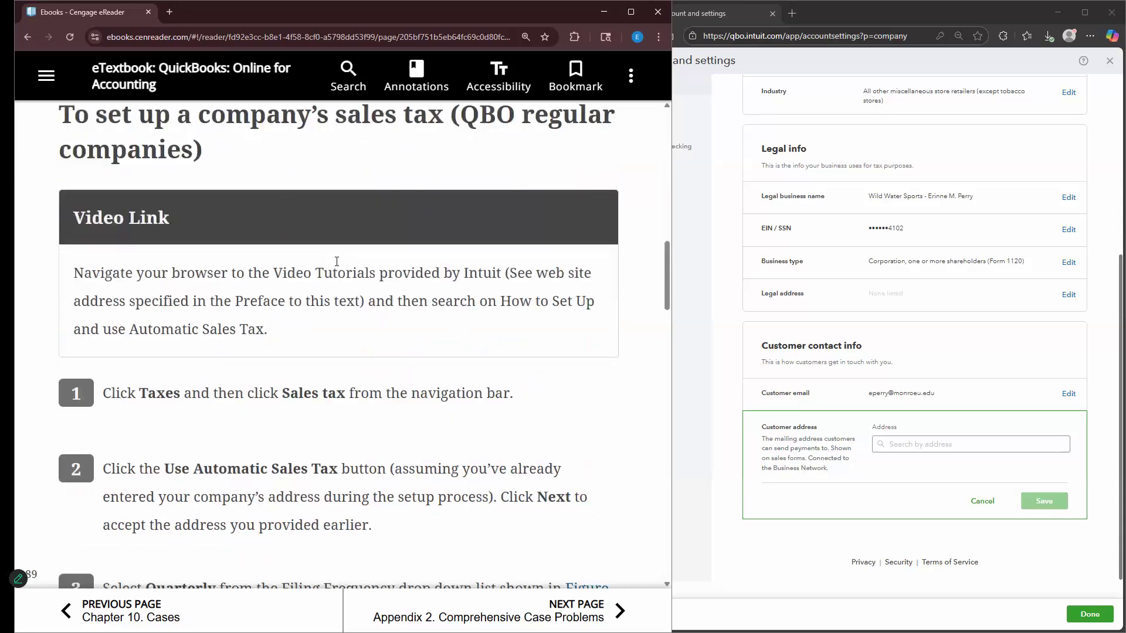
{"action": "scroll", "coordinate": [336, 268], "scroll_direction": "down", "scroll_amount": 20}
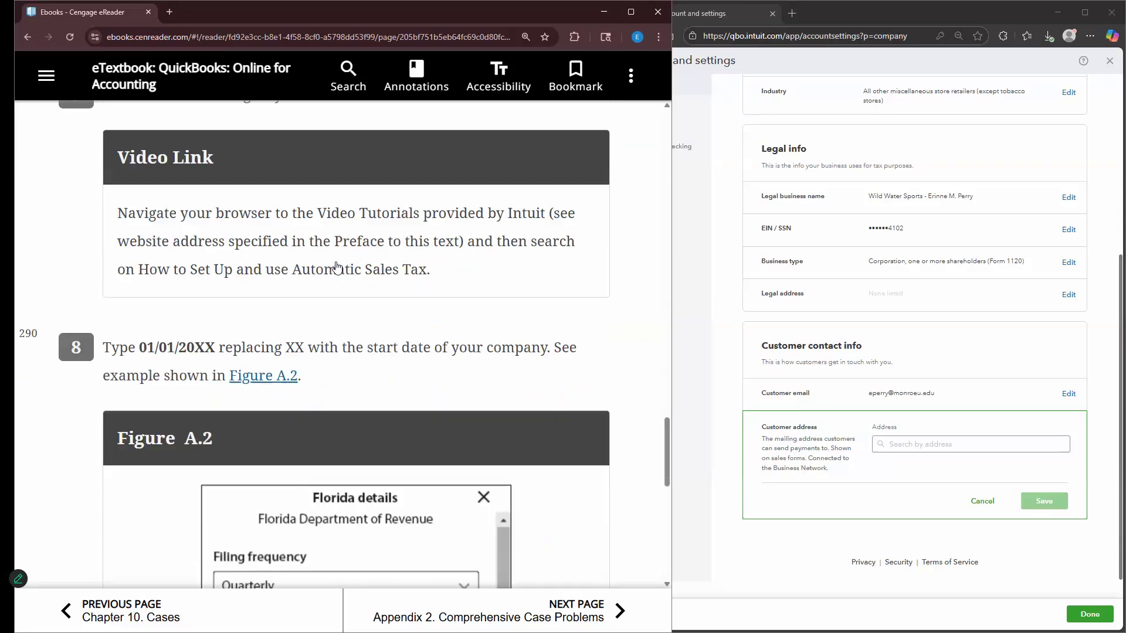
{"action": "scroll", "coordinate": [338, 268], "scroll_direction": "up", "scroll_amount": 20}
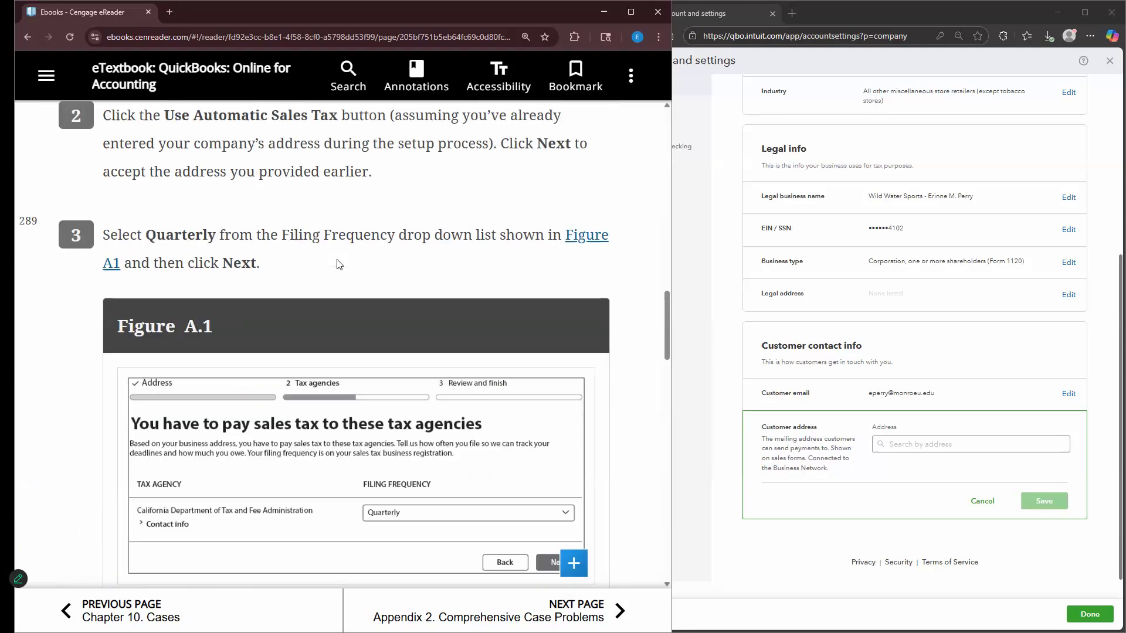
{"action": "scroll", "coordinate": [339, 264], "scroll_direction": "up", "scroll_amount": 10}
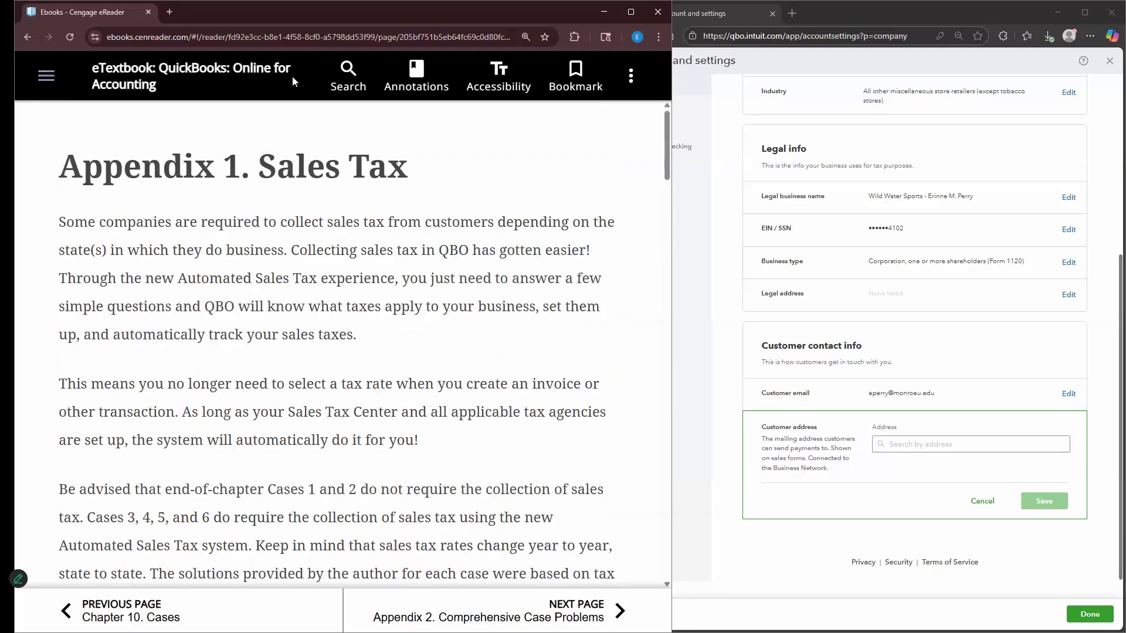
{"action": "left_click", "coordinate": [281, 78]}
- Search the textbook for 'coloni' with no matches, then start a 'florida' search
{"action": "left_click", "coordinate": [372, 74]}
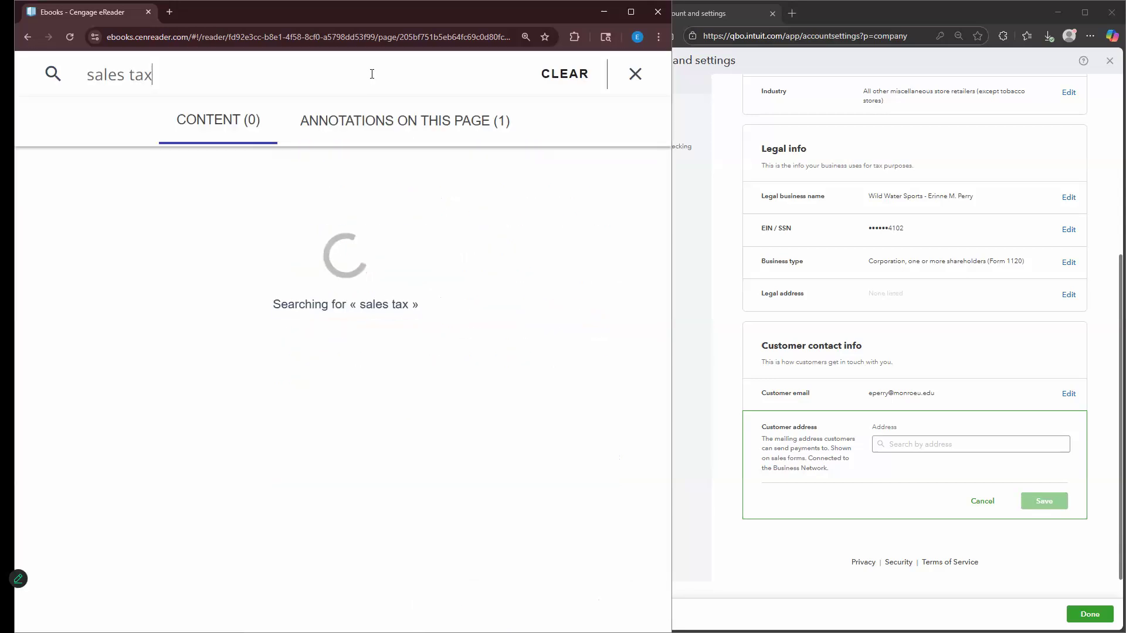
{"action": "type", "text": "co"}
{"action": "key", "text": "ctrl+a"}
{"action": "key", "text": "BackSpace"}
{"action": "type", "text": "colon"}
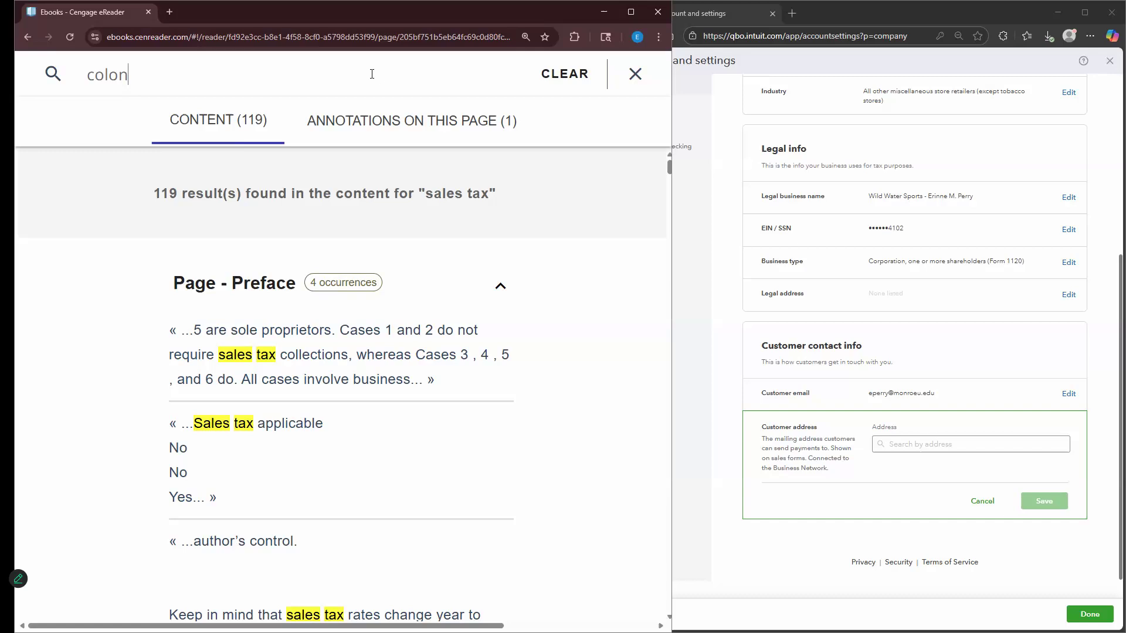
{"action": "type", "text": "i"}
{"action": "key", "text": "Return"}
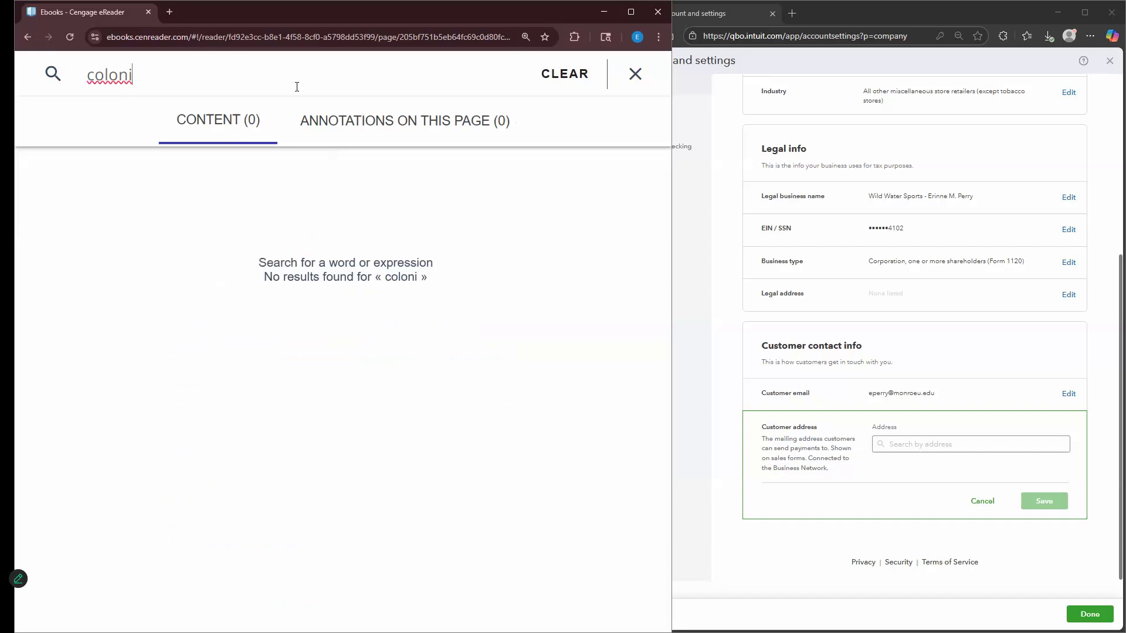
{"action": "key", "text": "BackSpace"}
{"action": "key", "text": "ctrl+a"}
{"action": "key", "text": "BackSpace"}
{"action": "type", "text": "floida"}
{"action": "key", "text": "BackSpace"}
{"action": "key", "text": "BackSpace"}
- Open the first 'florida' result on page 30 and snap the eReader to the left half
{"action": "key", "text": "Return"}
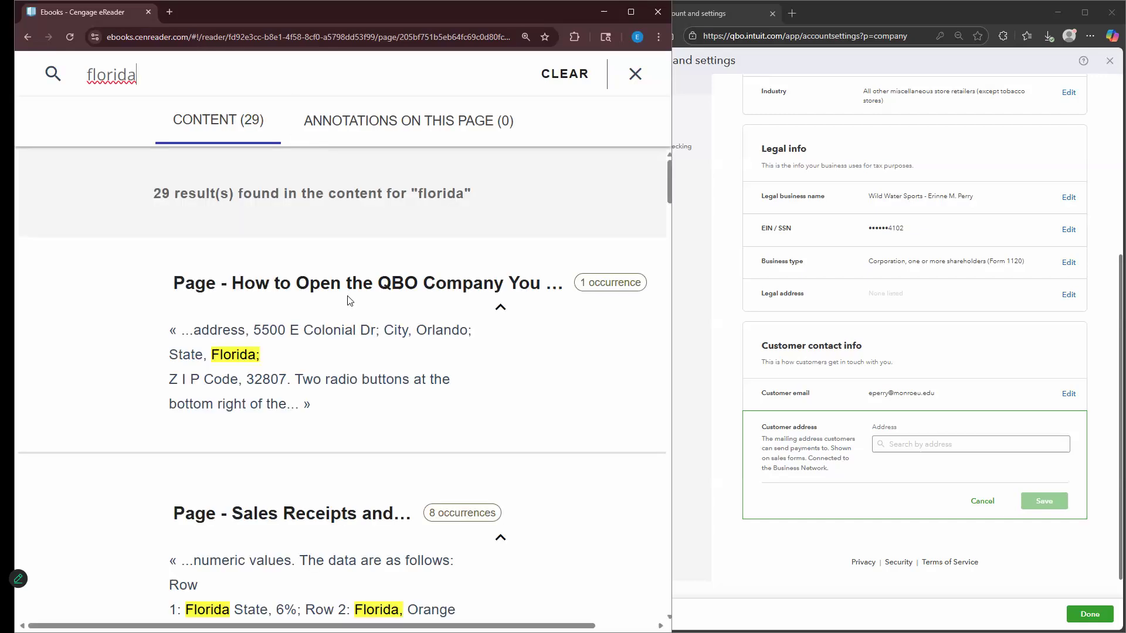
{"action": "left_click", "coordinate": [324, 361]}
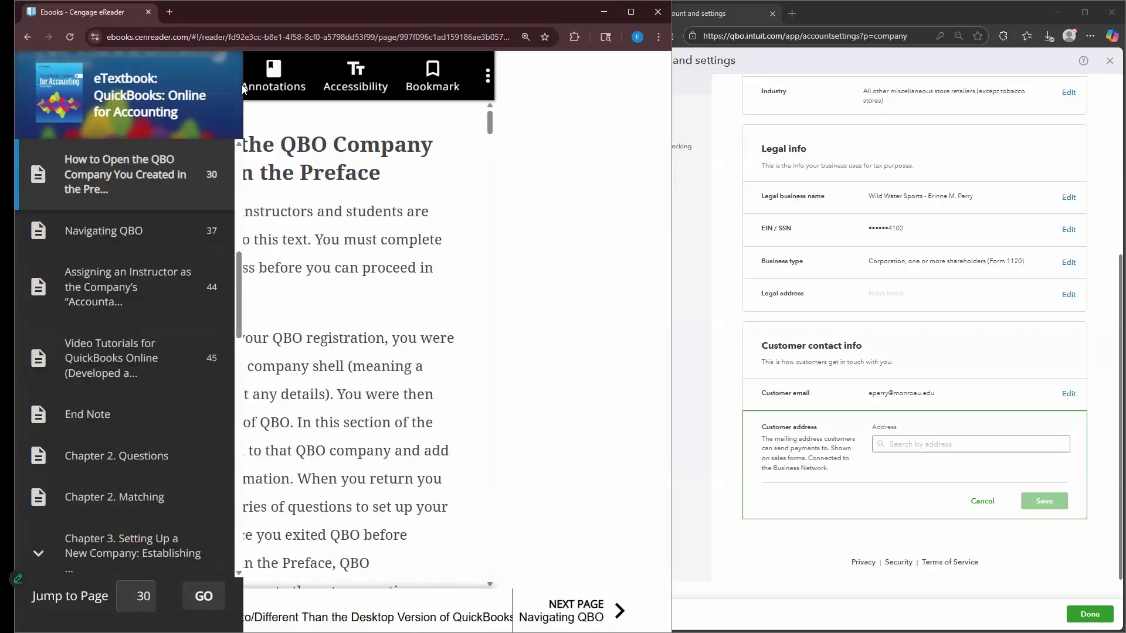
{"action": "left_click", "coordinate": [632, 12]}
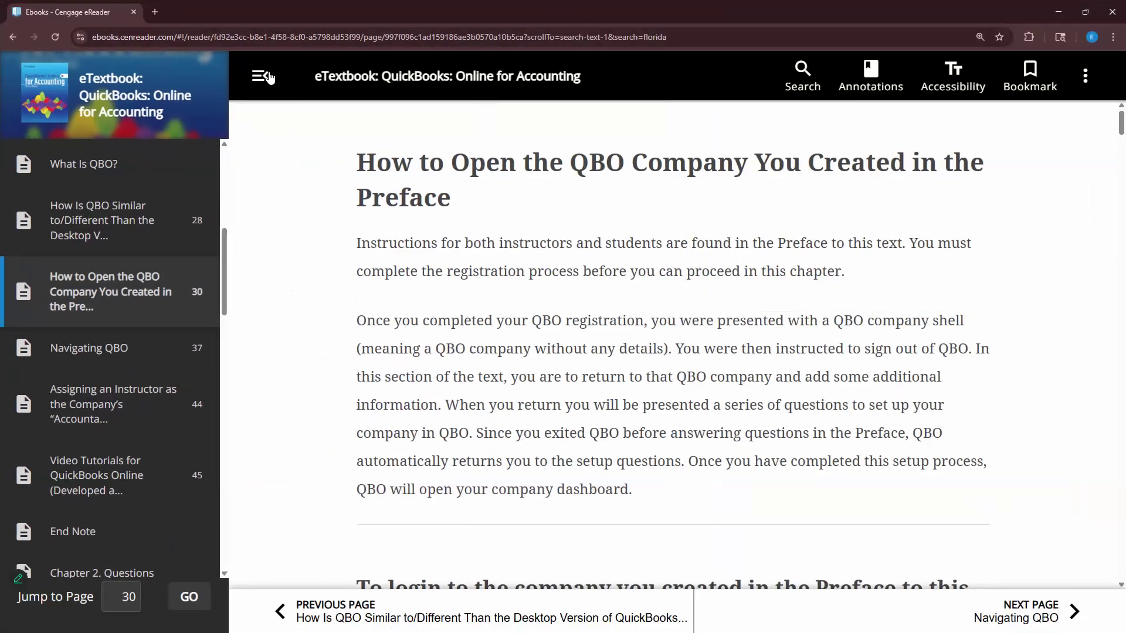
{"action": "left_click", "coordinate": [327, 280]}
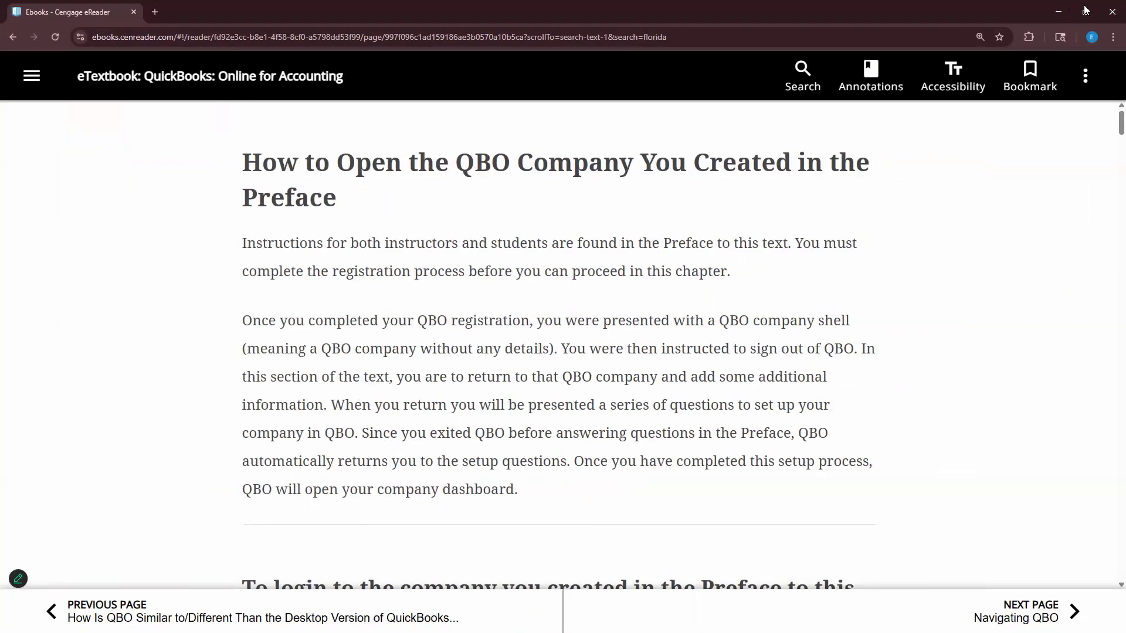
{"action": "left_click", "coordinate": [1086, 11]}
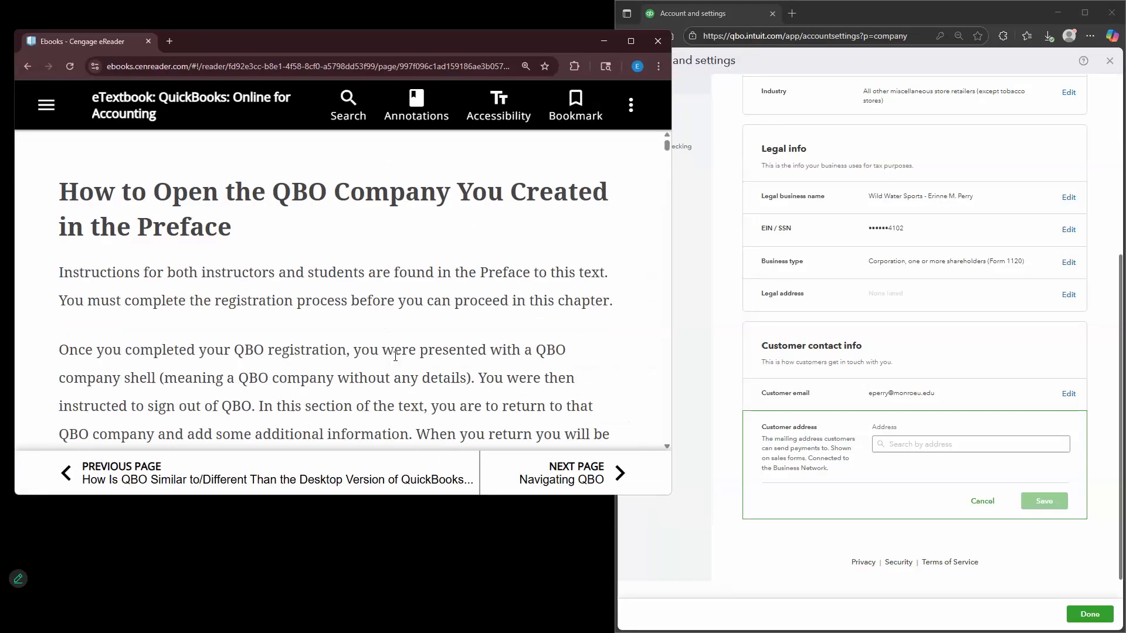
{"action": "key", "text": "super+Left"}
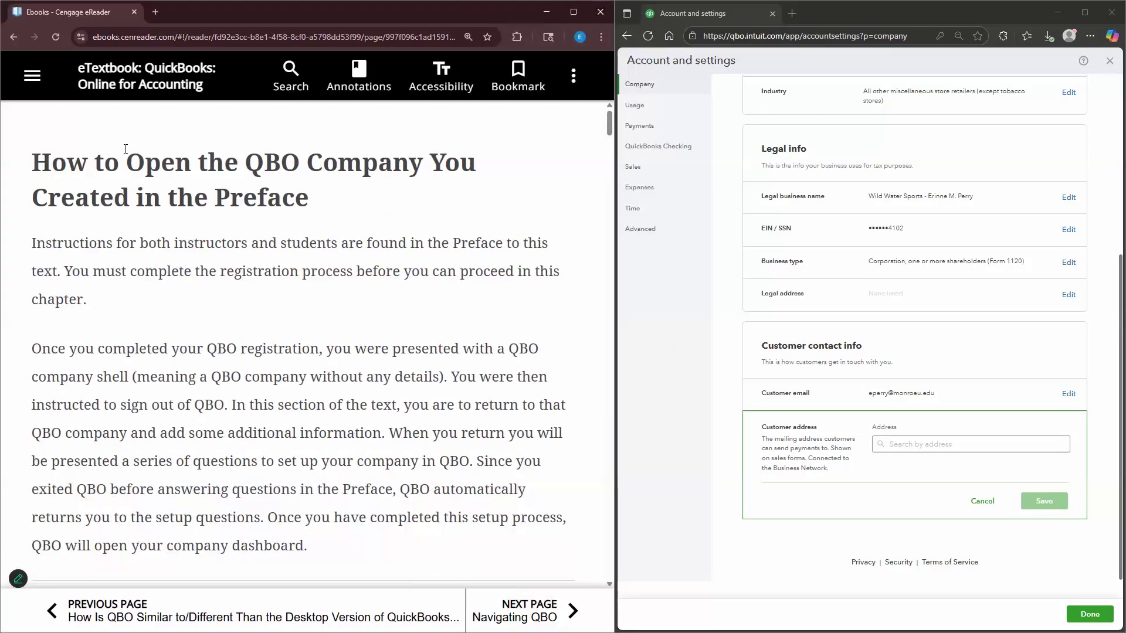
{"action": "left_click", "coordinate": [34, 83]}
- Scroll to step 24 and Figure 2.11 showing 5500 E Colonial Dr, Orlando, Florida 32807
{"action": "scroll", "coordinate": [151, 249], "scroll_direction": "up", "scroll_amount": 1}
{"action": "scroll", "coordinate": [151, 249], "scroll_direction": "up", "scroll_amount": 2}
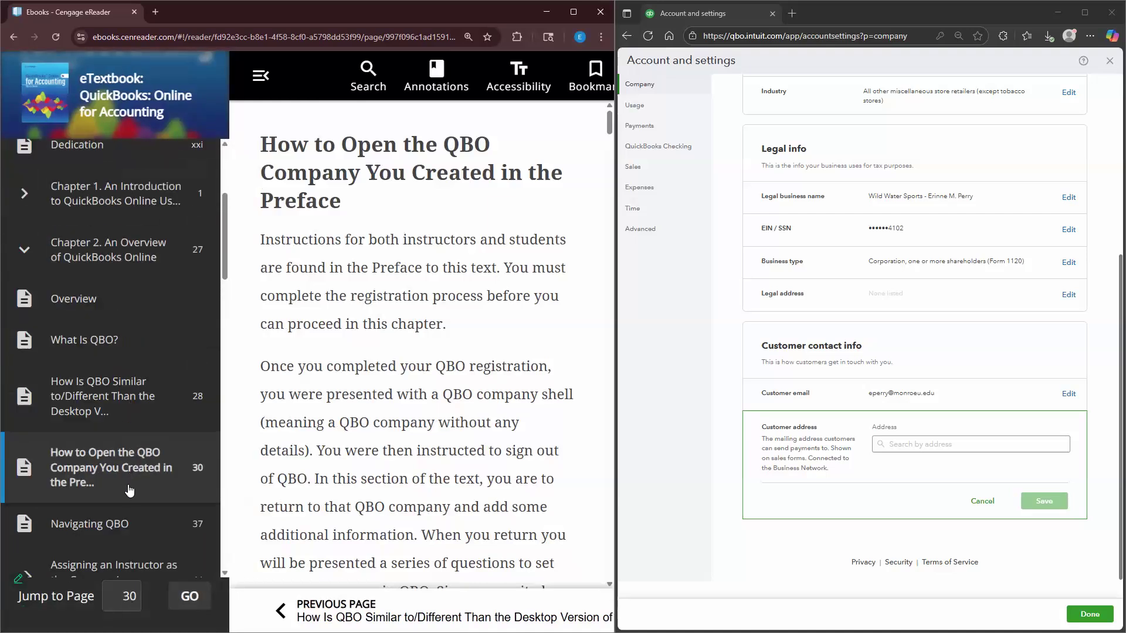
{"action": "left_click", "coordinate": [271, 284]}
{"action": "scroll", "coordinate": [273, 285], "scroll_direction": "down", "scroll_amount": 8}
{"action": "scroll", "coordinate": [277, 287], "scroll_direction": "down", "scroll_amount": 12}
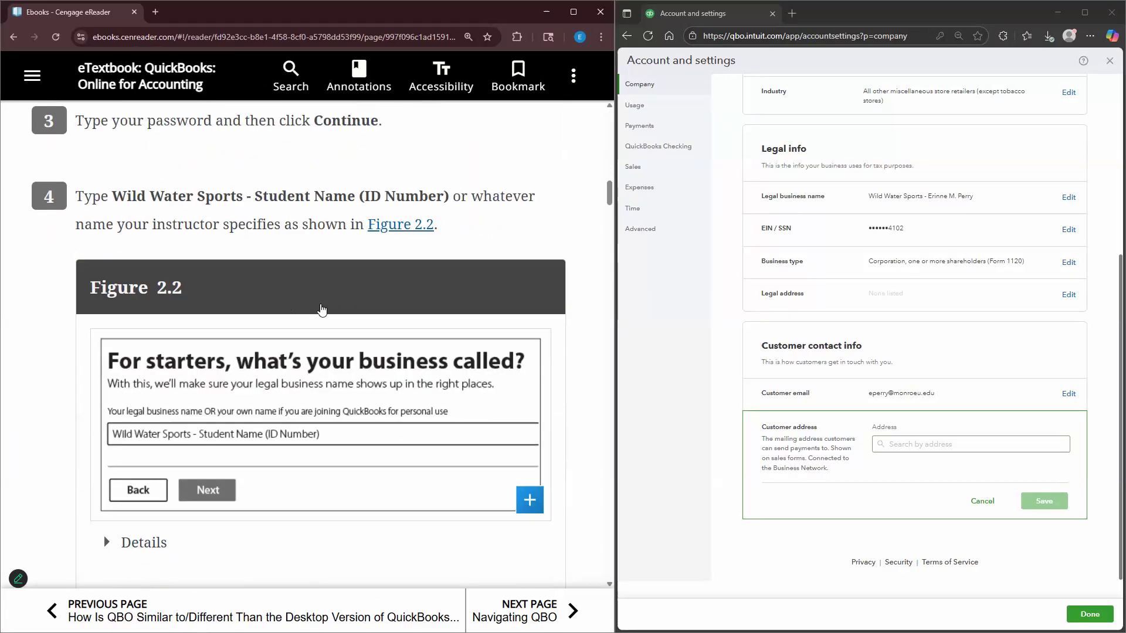
{"action": "scroll", "coordinate": [322, 309], "scroll_direction": "down", "scroll_amount": 10}
{"action": "scroll", "coordinate": [295, 327], "scroll_direction": "down", "scroll_amount": 10}
{"action": "scroll", "coordinate": [295, 326], "scroll_direction": "down", "scroll_amount": 12}
{"action": "scroll", "coordinate": [299, 304], "scroll_direction": "down", "scroll_amount": 12}
{"action": "scroll", "coordinate": [300, 304], "scroll_direction": "down", "scroll_amount": 12}
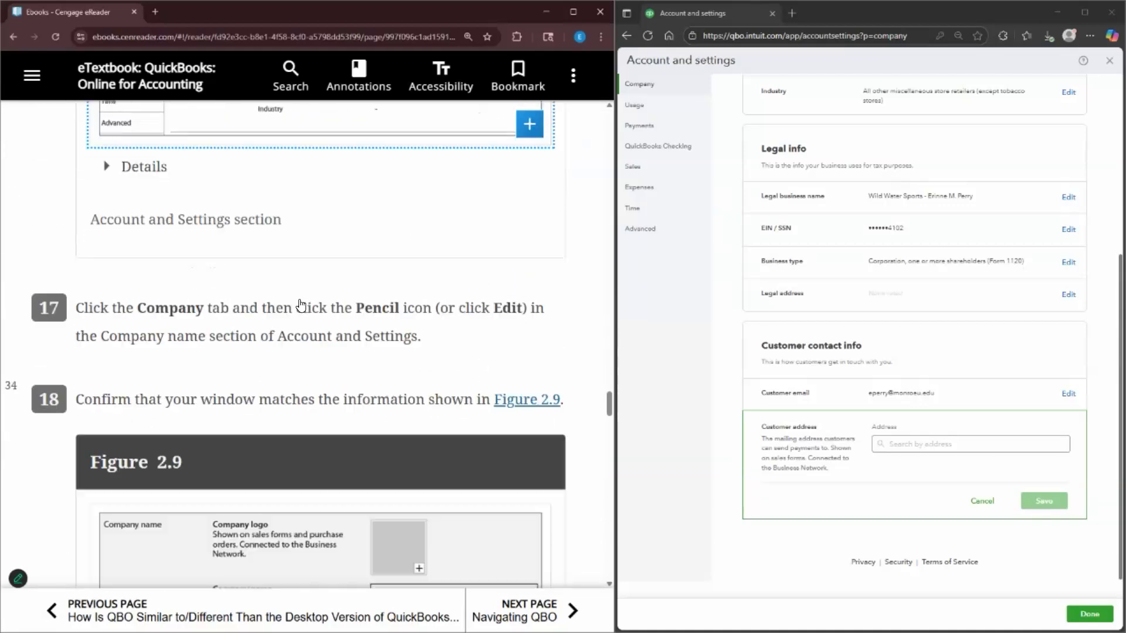
{"action": "scroll", "coordinate": [300, 305], "scroll_direction": "down", "scroll_amount": 12}
{"action": "scroll", "coordinate": [299, 304], "scroll_direction": "down", "scroll_amount": 10}
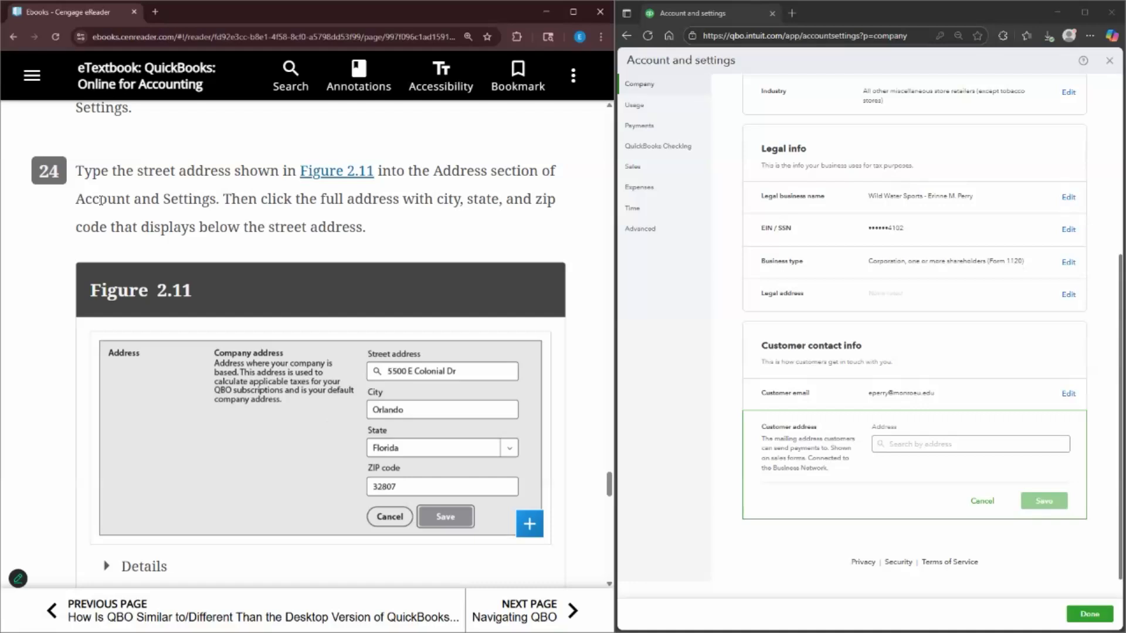
{"action": "left_click", "coordinate": [36, 79]}
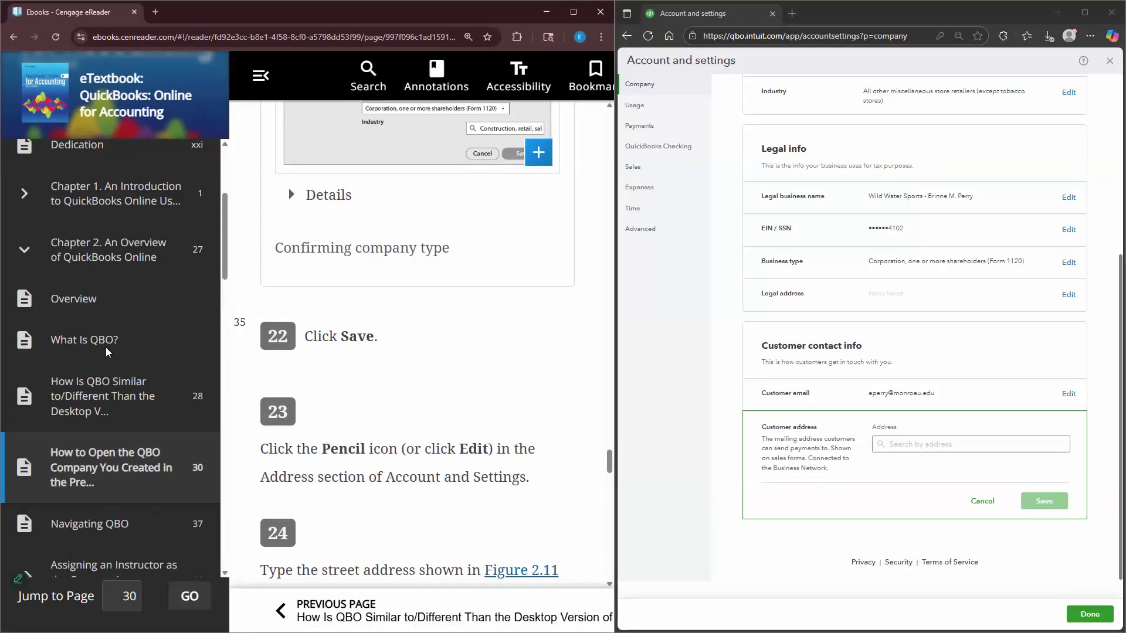
{"action": "scroll", "coordinate": [139, 317], "scroll_direction": "down", "scroll_amount": 1}
{"action": "scroll", "coordinate": [138, 316], "scroll_direction": "up", "scroll_amount": 6}
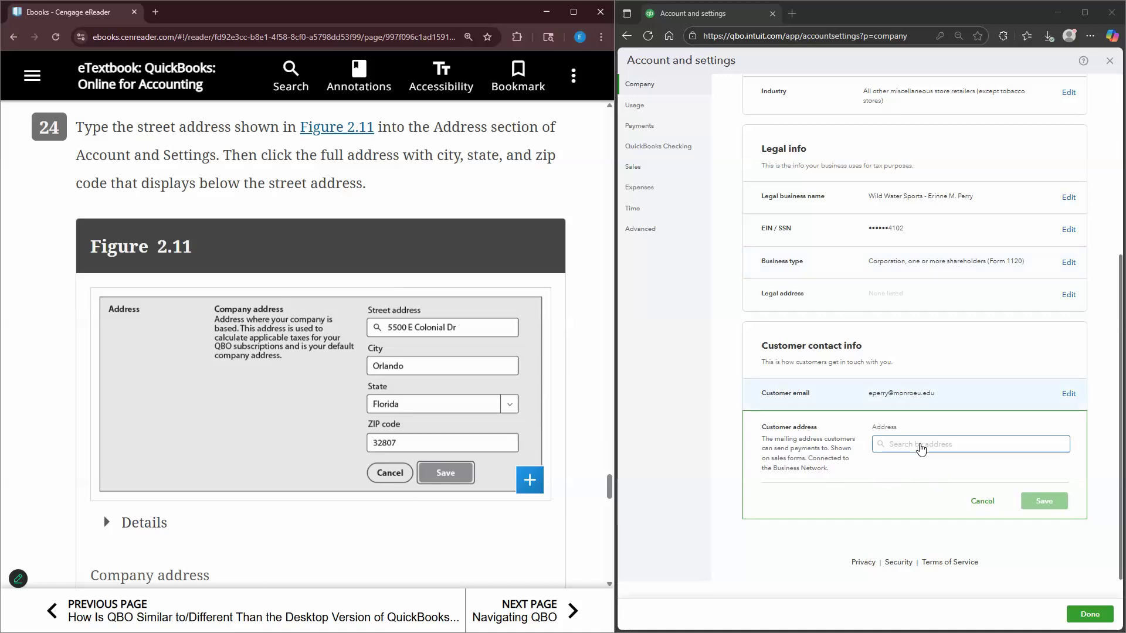
{"action": "left_click", "coordinate": [919, 448]}
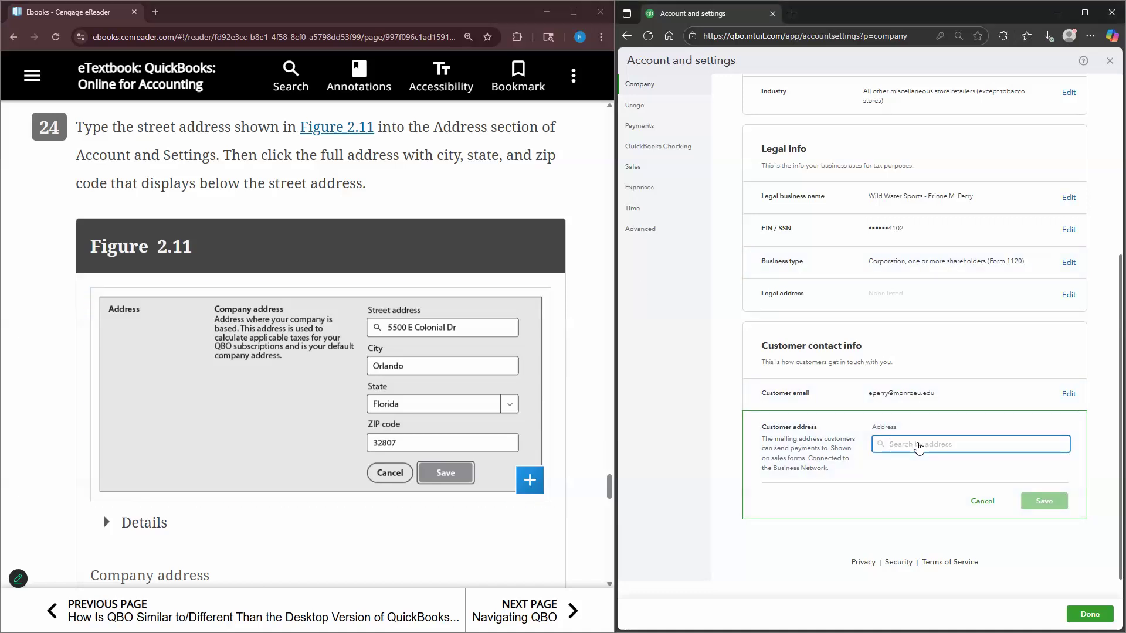
{"action": "type", "text": "5500"}
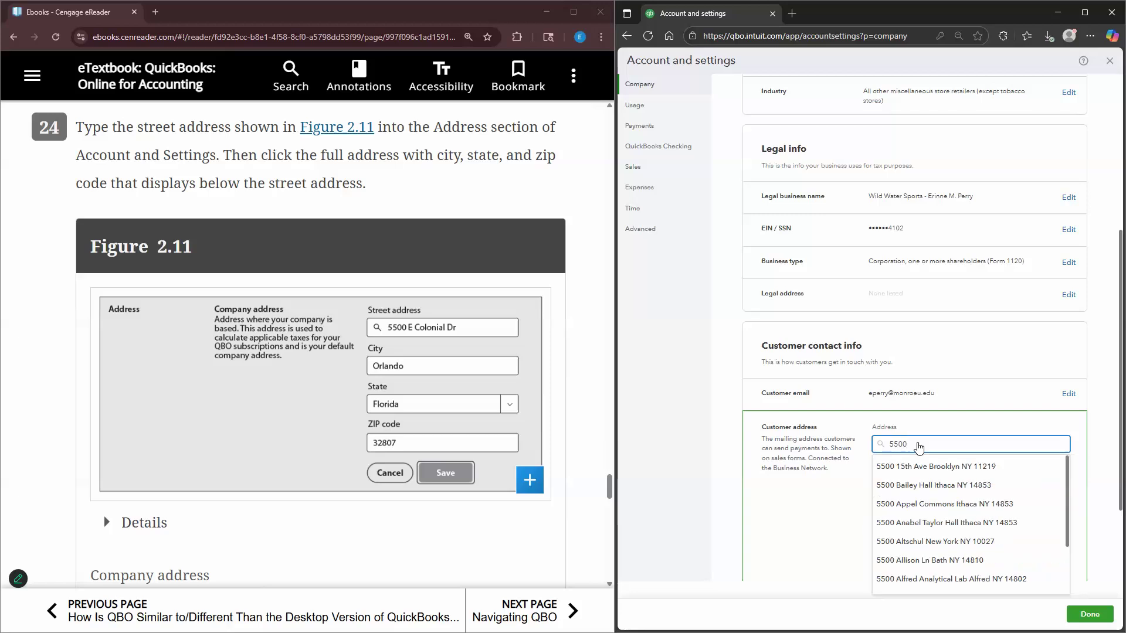
{"action": "type", "text": " e colin"}
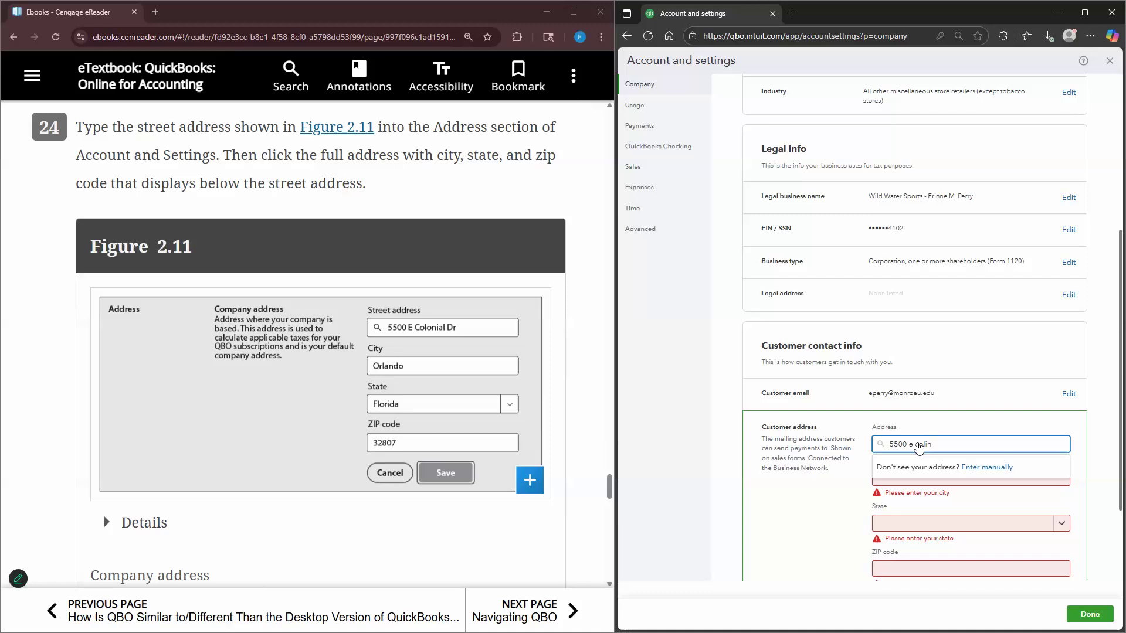
{"action": "key", "text": "BackSpace"}
{"action": "key", "text": "BackSpace"}
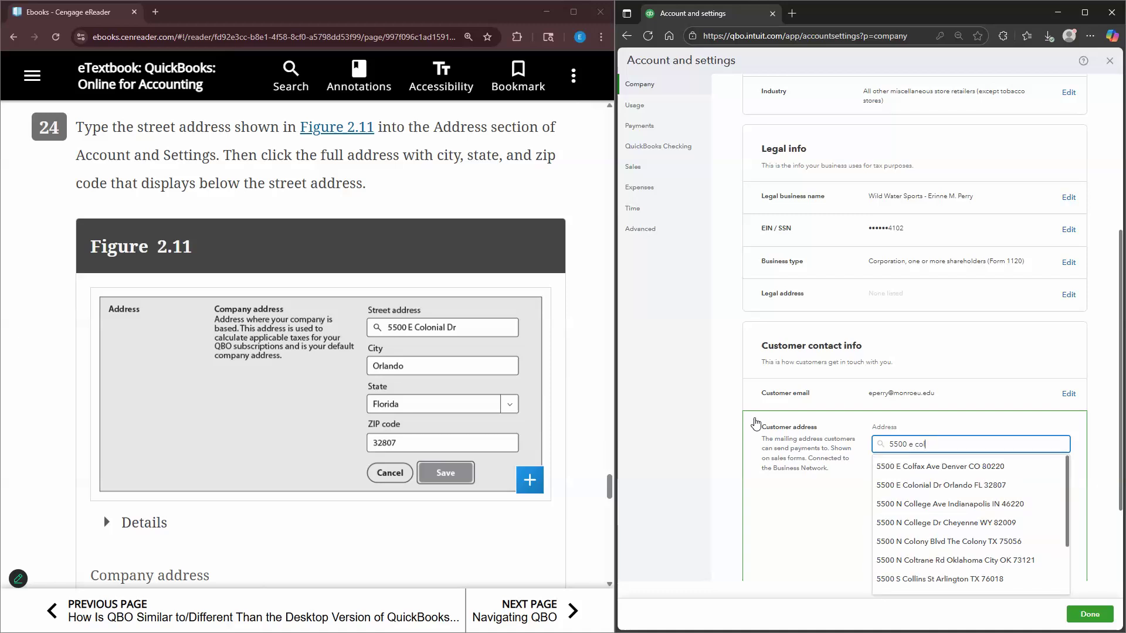
{"action": "type", "text": "onial"}
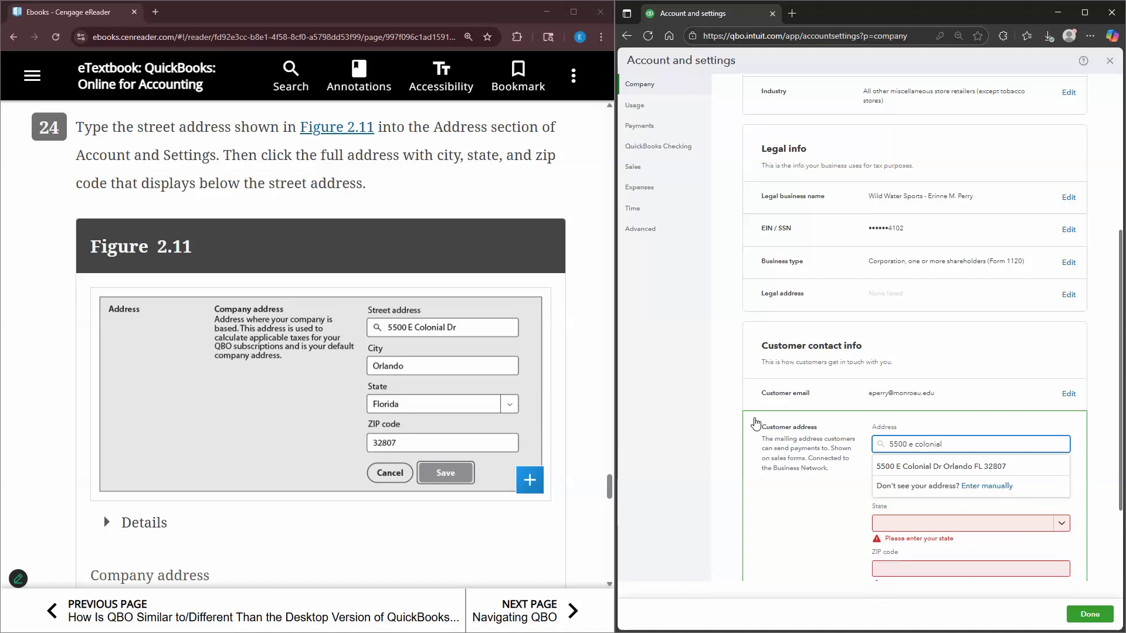
{"action": "key", "text": "Down"}
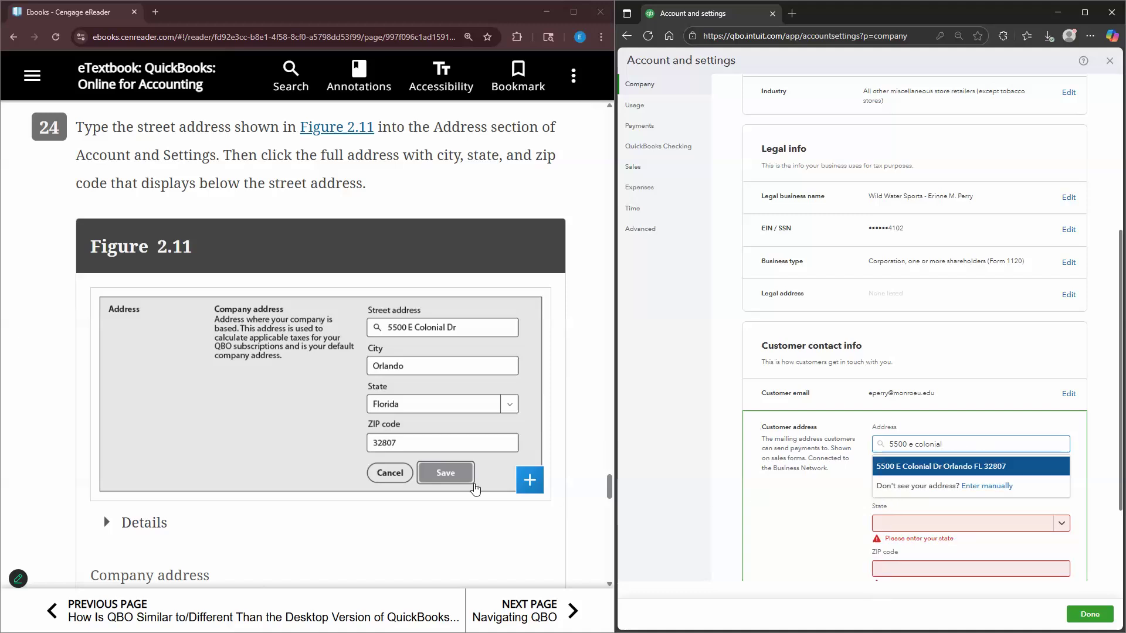
{"action": "key", "text": "Return"}
- Check the state, save the customer address and accept the suggested version
{"action": "scroll", "coordinate": [975, 431], "scroll_direction": "down", "scroll_amount": 1}
{"action": "left_click", "coordinate": [953, 423]}
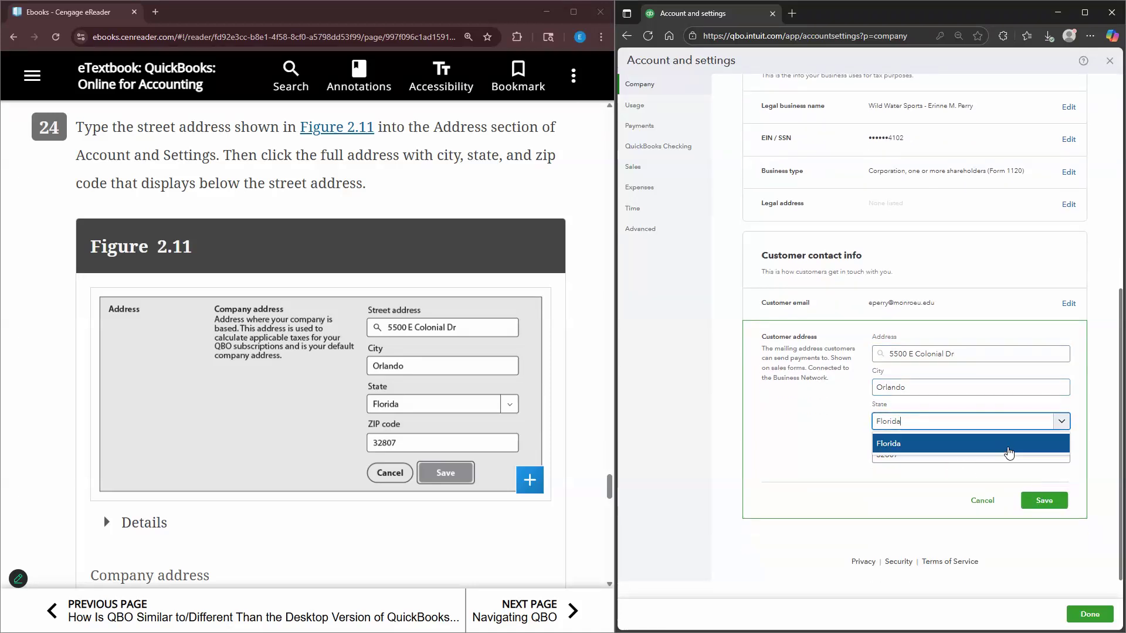
{"action": "left_click", "coordinate": [1043, 502]}
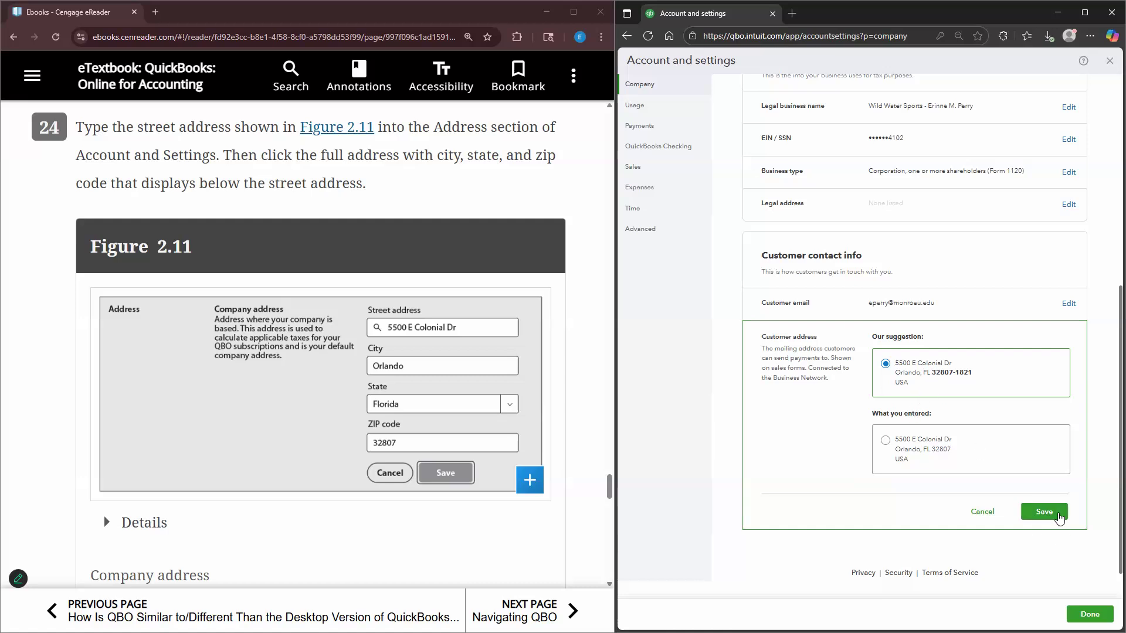
{"action": "left_click", "coordinate": [1059, 516]}
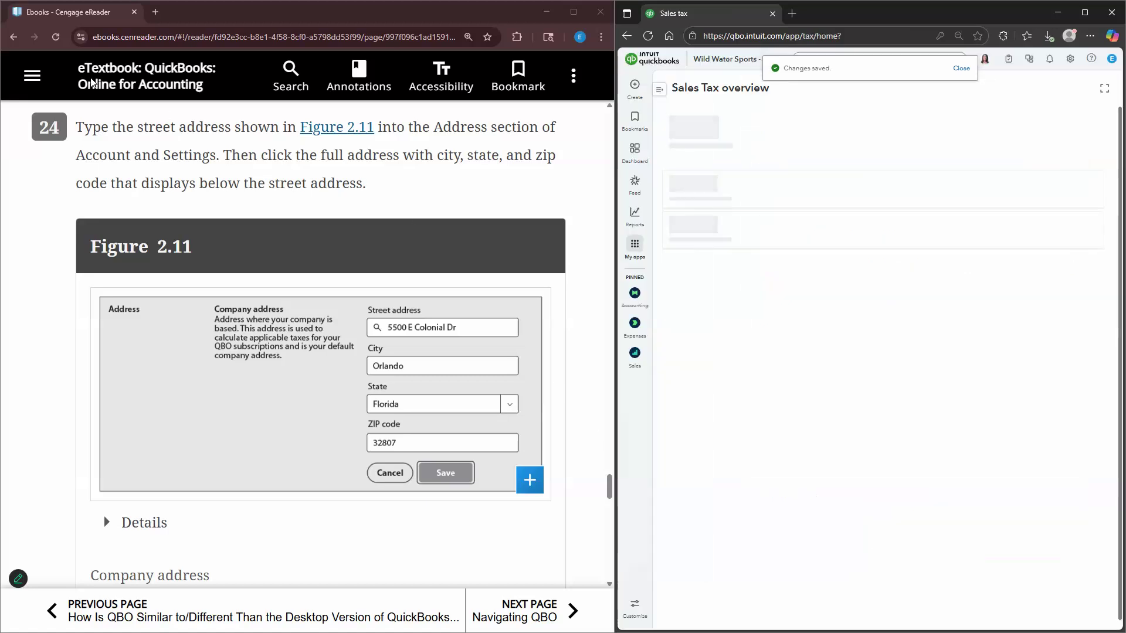
- Browse the eReader contents and highlight the text of steps 28 and 29
{"action": "left_click", "coordinate": [32, 75]}
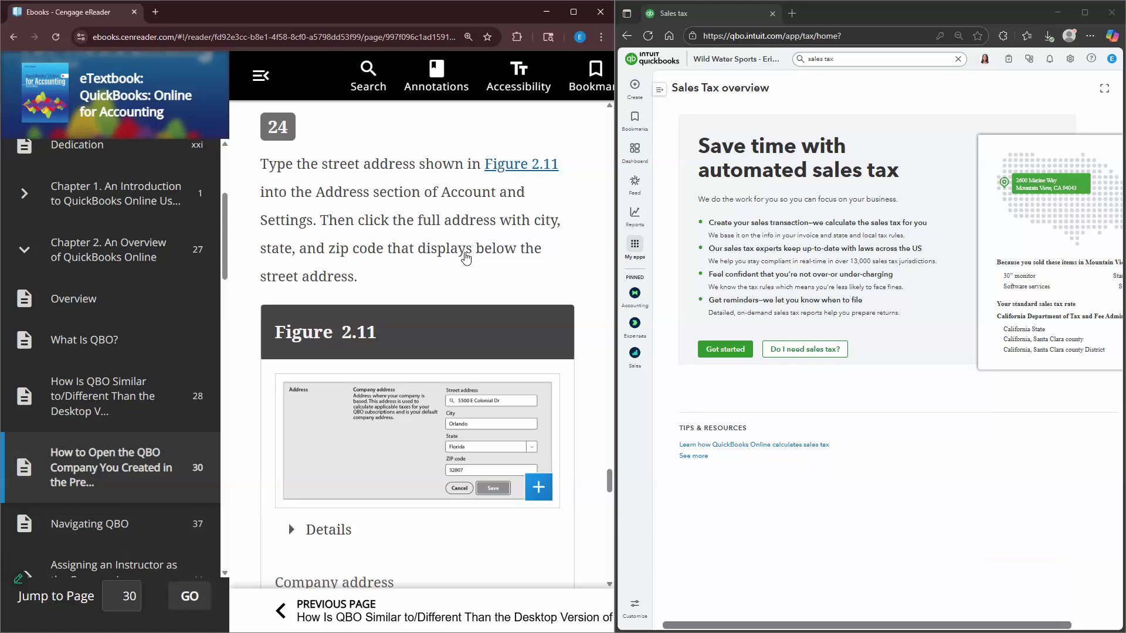
{"action": "scroll", "coordinate": [446, 244], "scroll_direction": "down", "scroll_amount": 6}
{"action": "scroll", "coordinate": [286, 139], "scroll_direction": "down", "scroll_amount": 4}
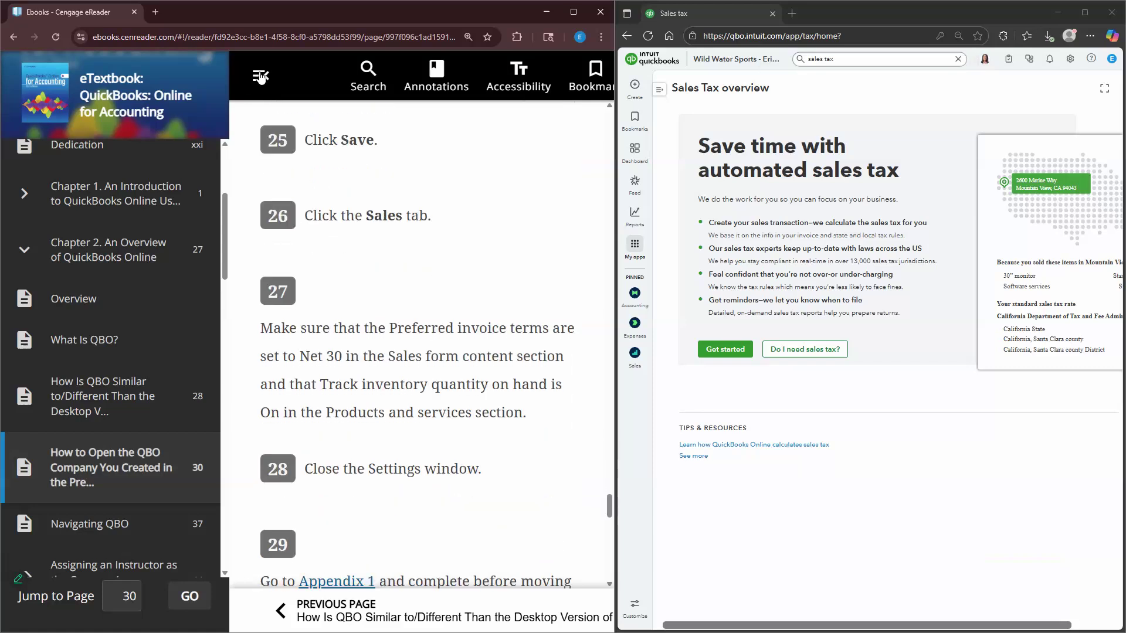
{"action": "left_click", "coordinate": [260, 75]}
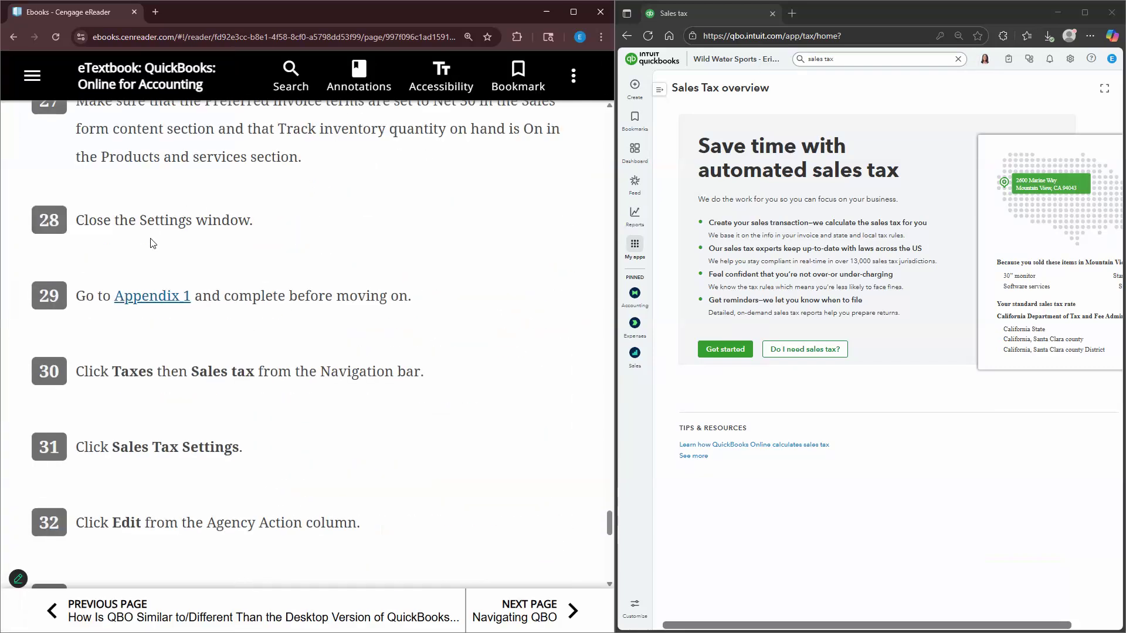
{"action": "scroll", "coordinate": [209, 269], "scroll_direction": "up", "scroll_amount": 3}
{"action": "scroll", "coordinate": [226, 244], "scroll_direction": "down", "scroll_amount": 3}
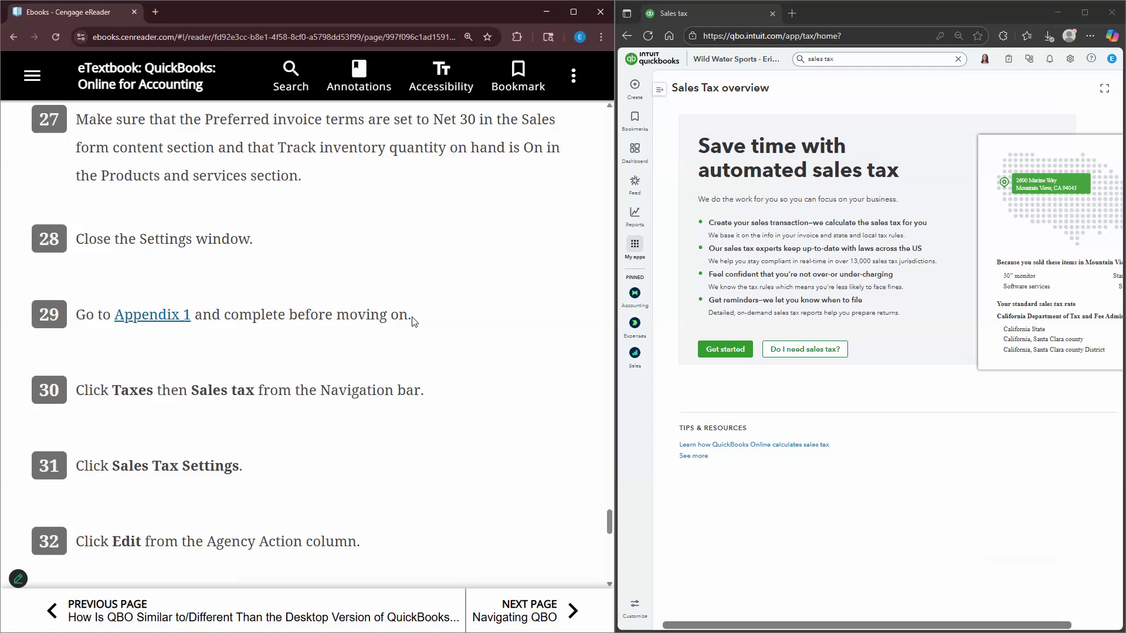
{"action": "left_click_drag", "start_coordinate": [25, 289], "coordinate": [415, 319]}
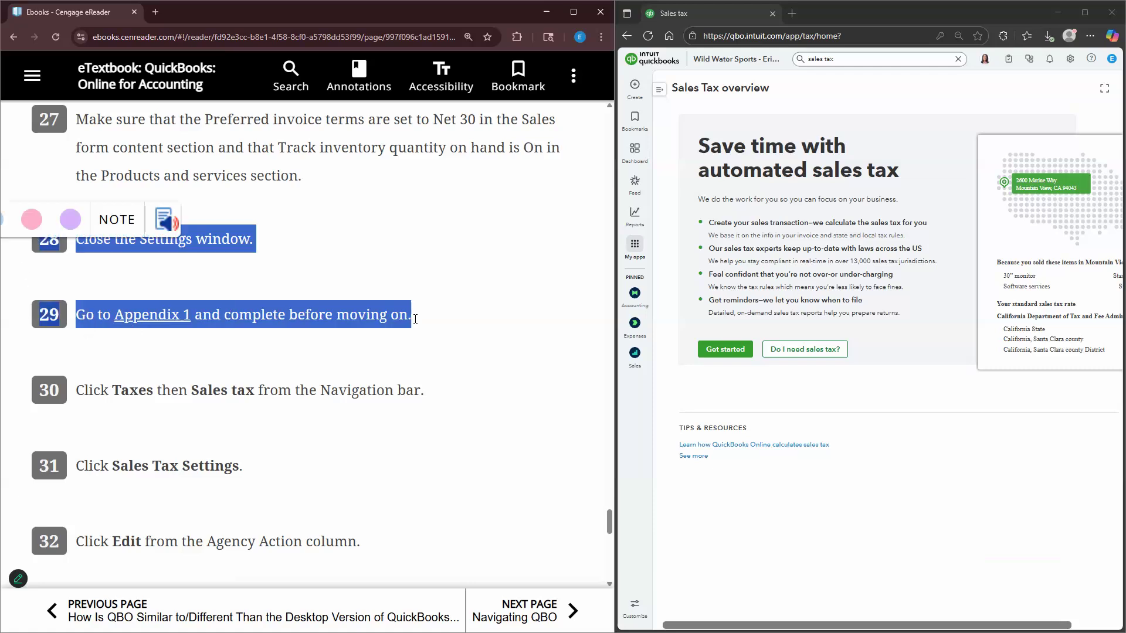
- Follow the Appendix 1 link to its automated sales tax setup steps and begin the setup
{"action": "left_click", "coordinate": [167, 320]}
{"action": "scroll", "coordinate": [261, 290], "scroll_direction": "down", "scroll_amount": 7}
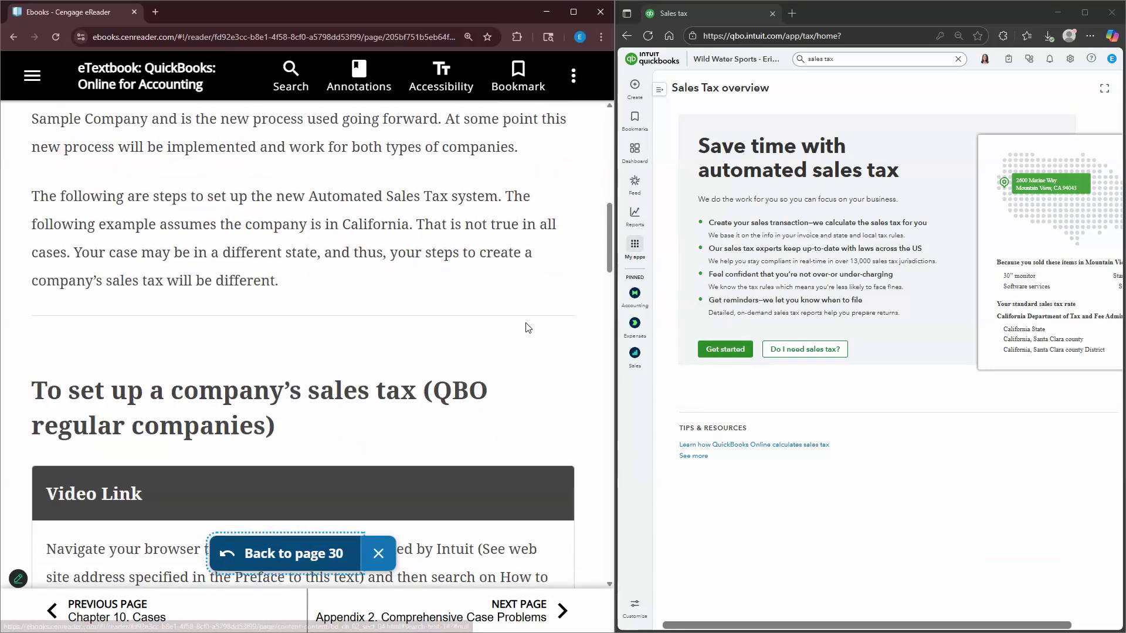
{"action": "scroll", "coordinate": [525, 324], "scroll_direction": "down", "scroll_amount": 6}
{"action": "left_click", "coordinate": [727, 350]}
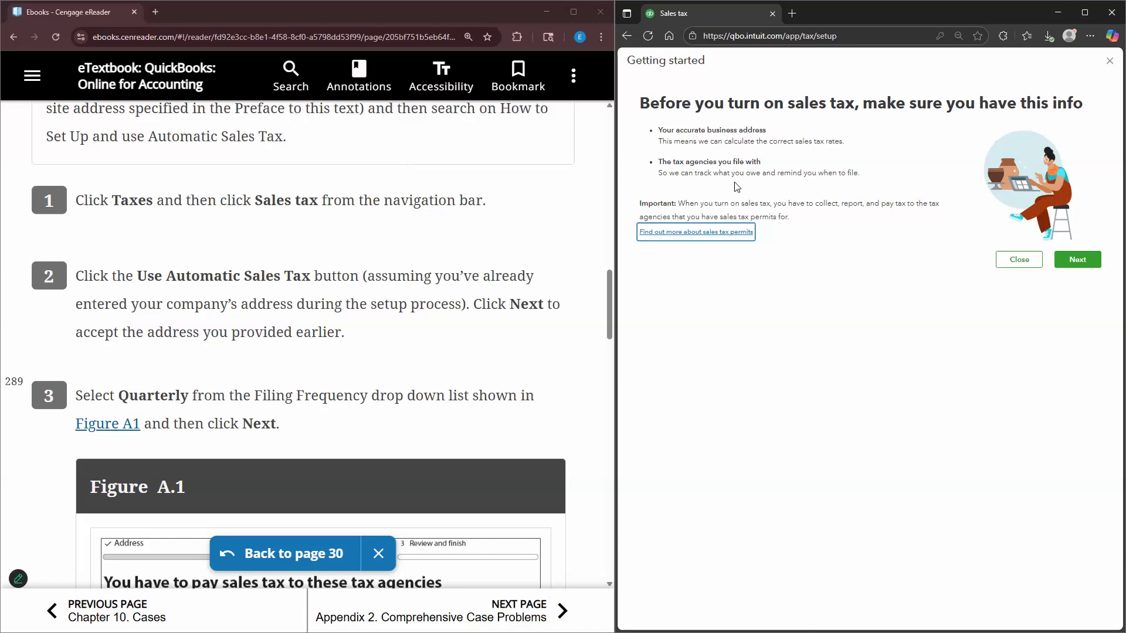
{"action": "left_click", "coordinate": [1079, 261]}
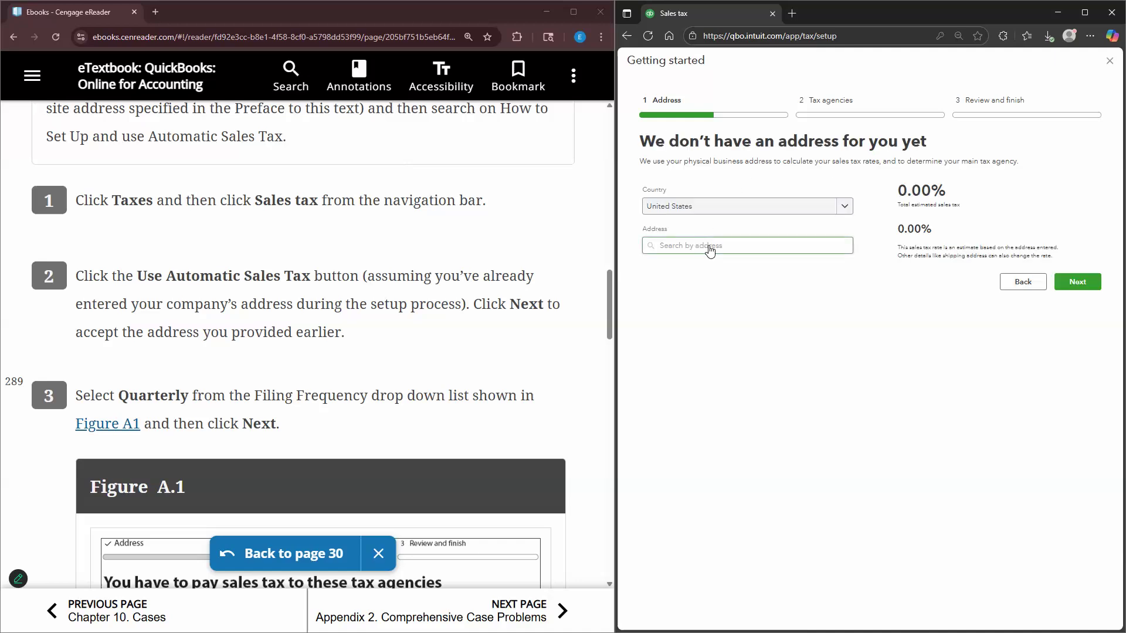
{"action": "left_click", "coordinate": [813, 245]}
{"action": "type", "text": "S"}
{"action": "type", "text": "500"}
{"action": "type", "text": " e colo"}
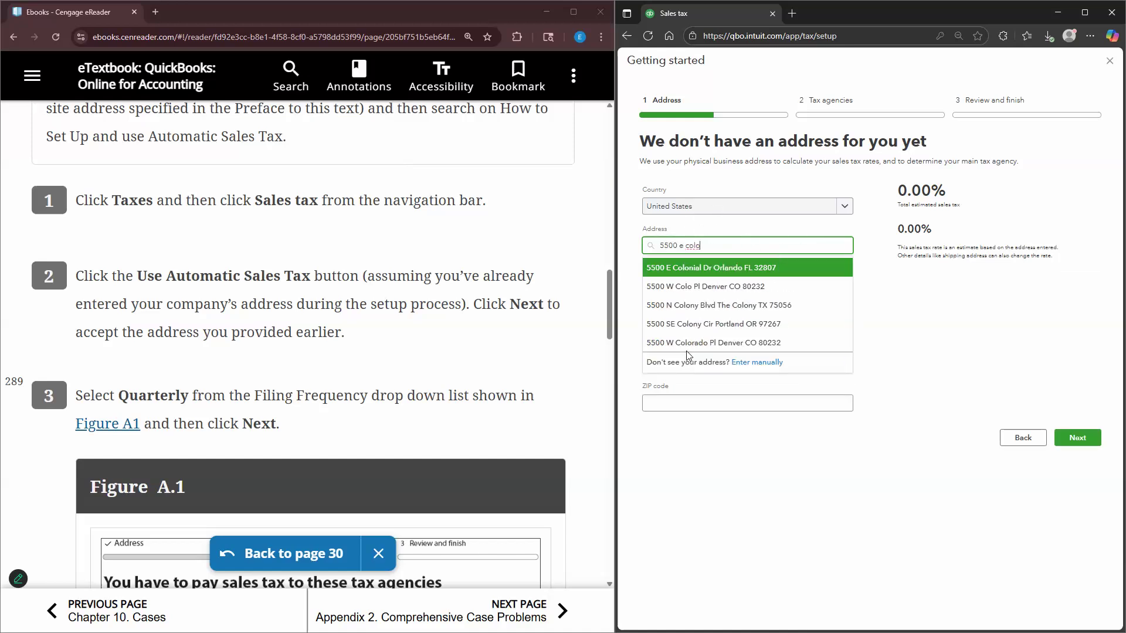
{"action": "left_click", "coordinate": [774, 268]}
{"action": "left_click", "coordinate": [1076, 439]}
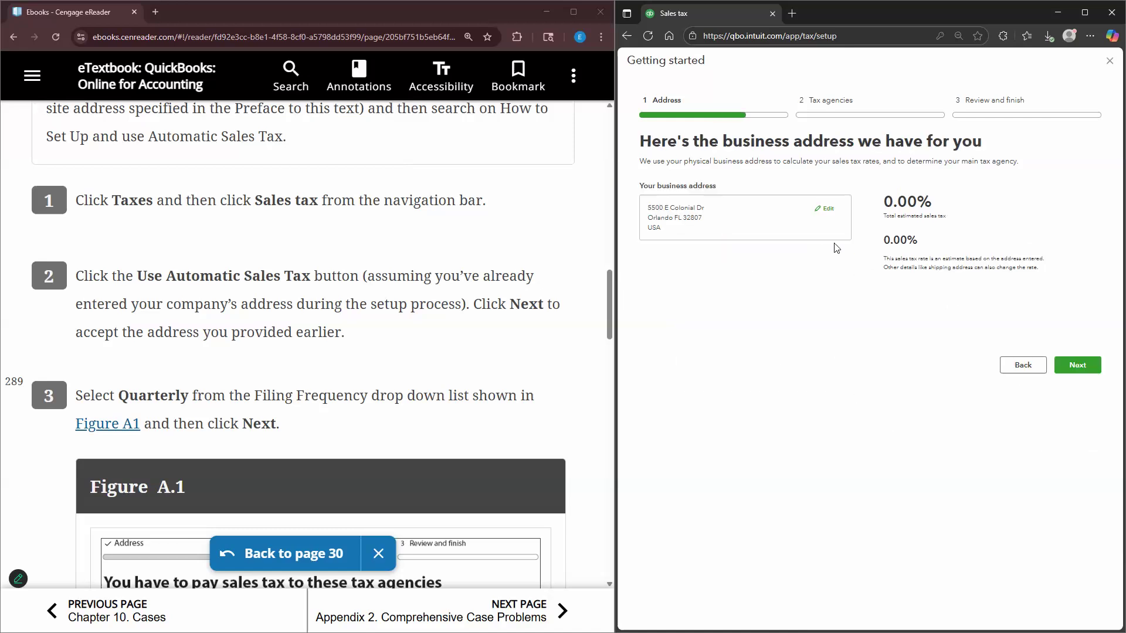
{"action": "left_click", "coordinate": [1070, 366]}
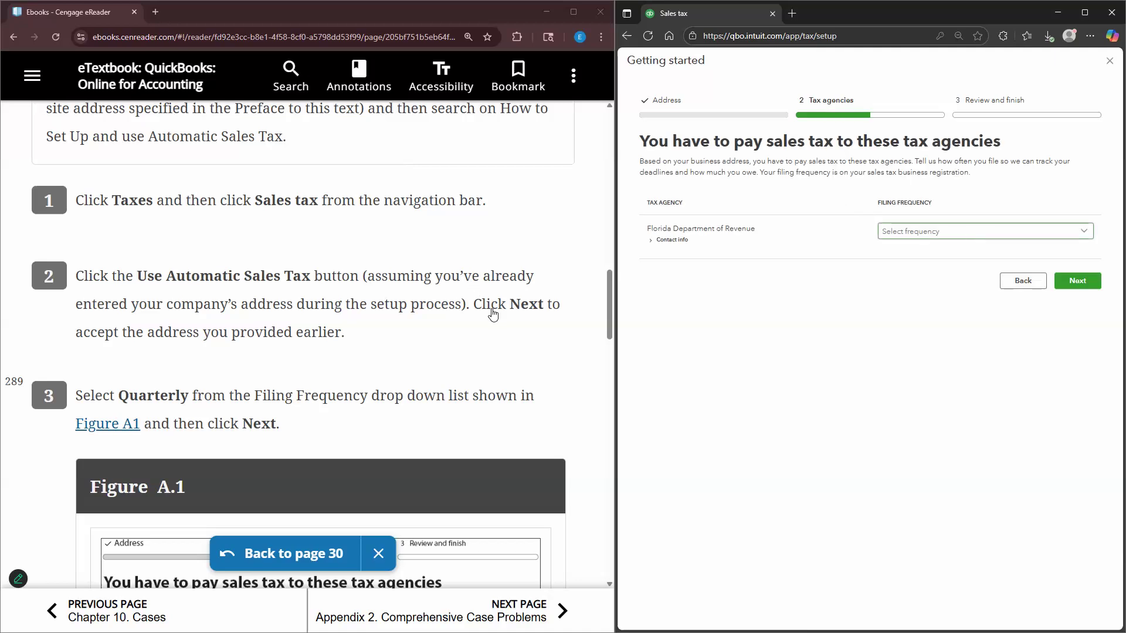
- File quarterly with the Florida Department of Revenue, add no other agencies, and finish setup
{"action": "scroll", "coordinate": [493, 315], "scroll_direction": "down", "scroll_amount": 5}
{"action": "left_click", "coordinate": [985, 232]}
{"action": "left_click", "coordinate": [1081, 282]}
{"action": "left_click", "coordinate": [1082, 281]}
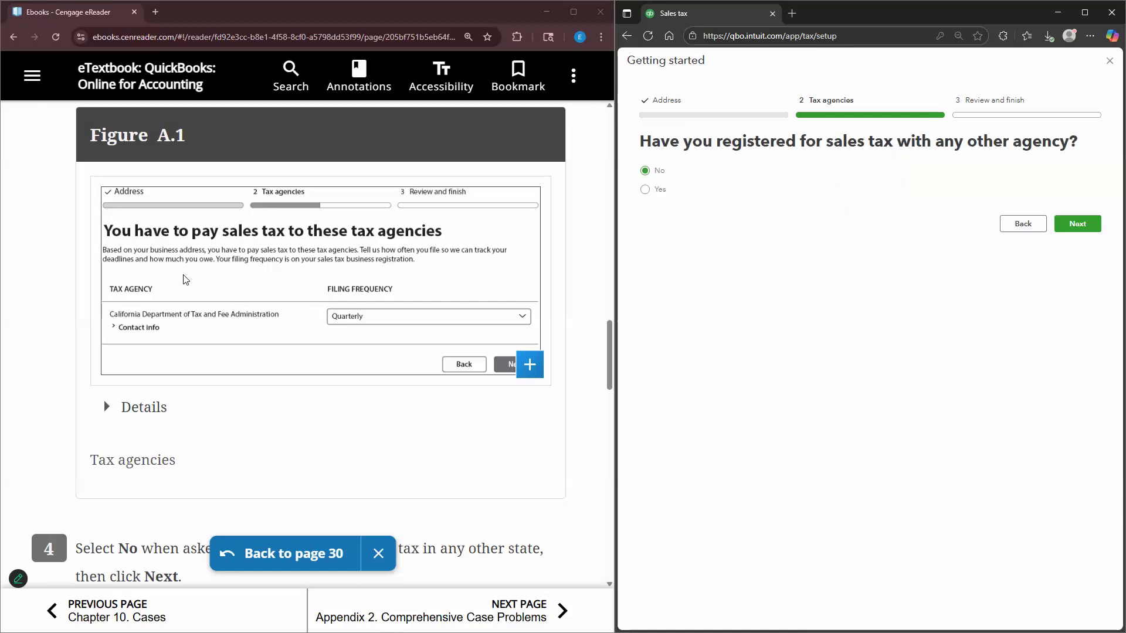
{"action": "scroll", "coordinate": [528, 293], "scroll_direction": "down", "scroll_amount": 5}
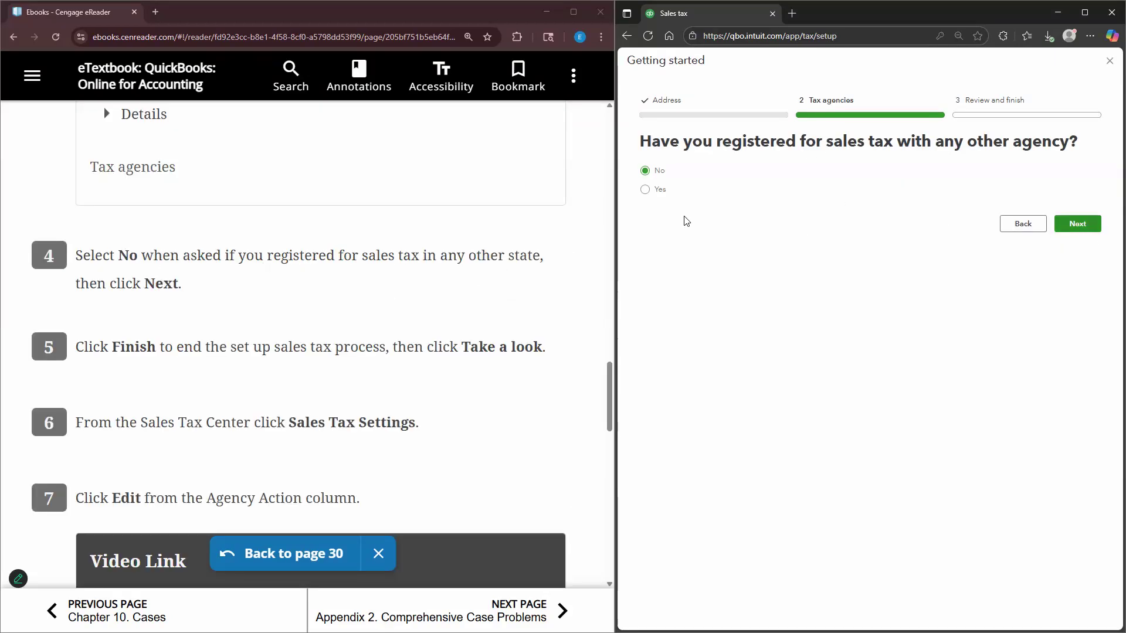
{"action": "left_click", "coordinate": [1056, 228]}
{"action": "left_click", "coordinate": [1045, 227]}
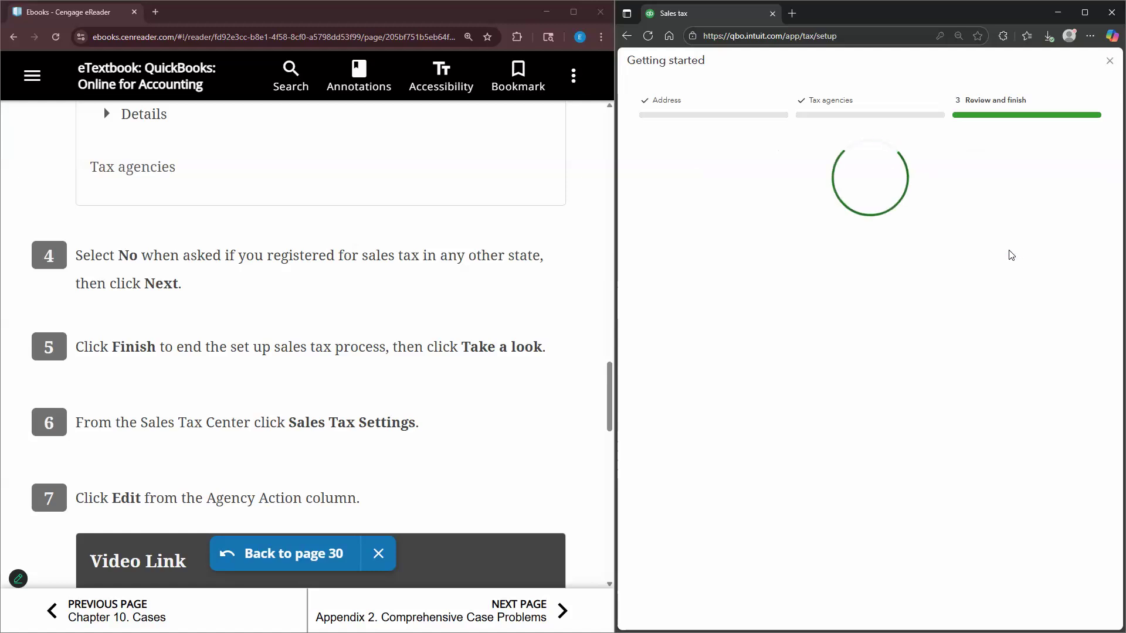
{"action": "left_click", "coordinate": [728, 196]}
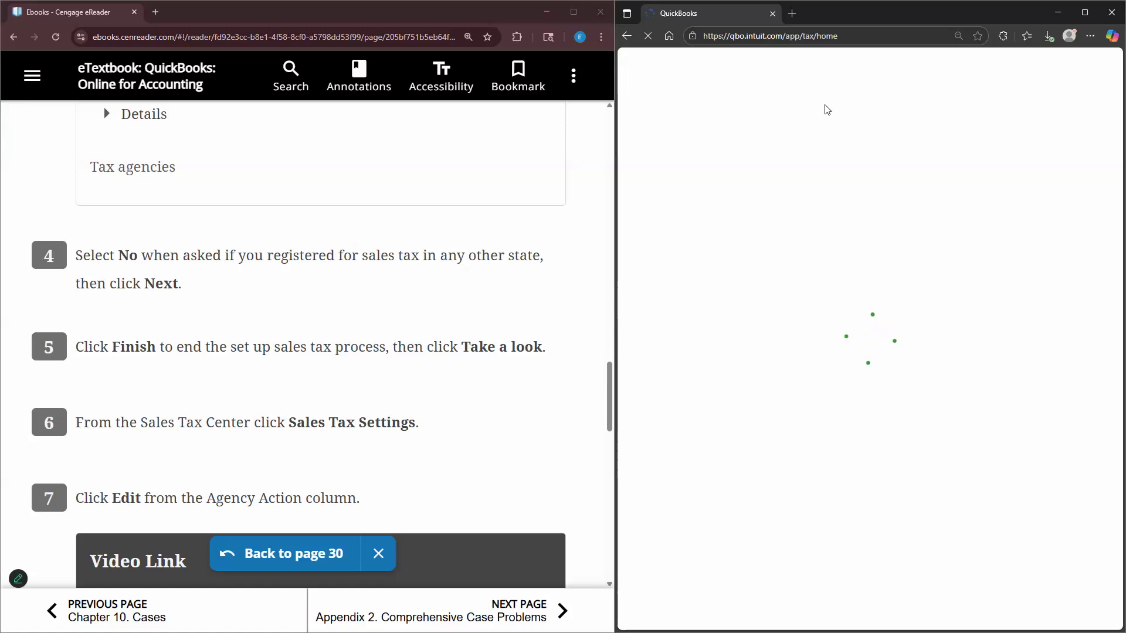
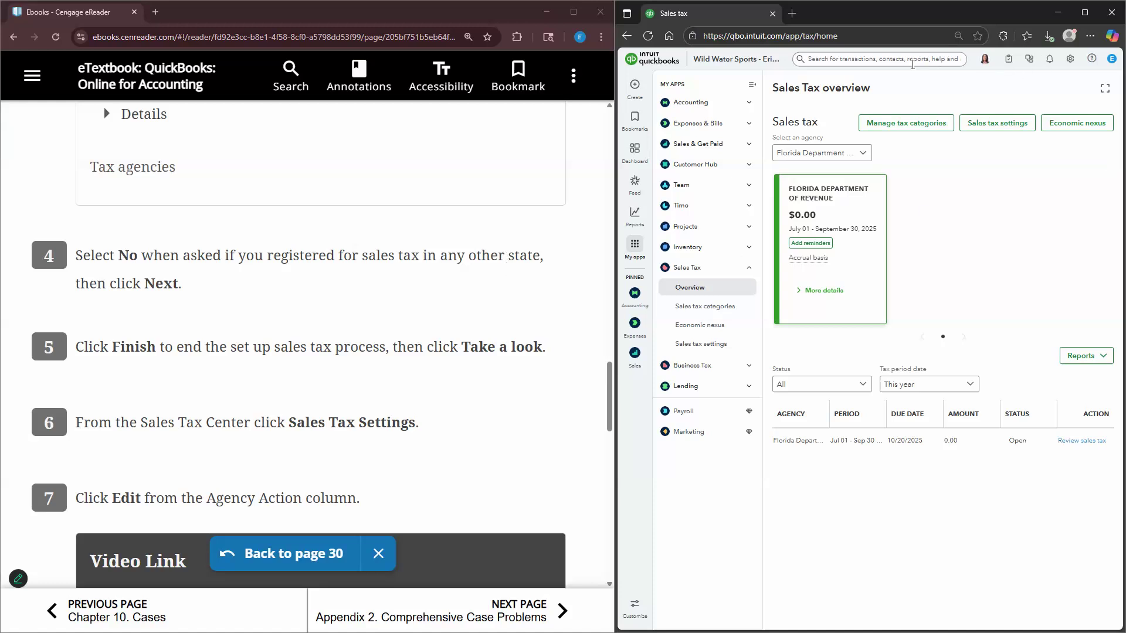
- Open the Products & services list through the company search using 'pro'
{"action": "left_click", "coordinate": [909, 61]}
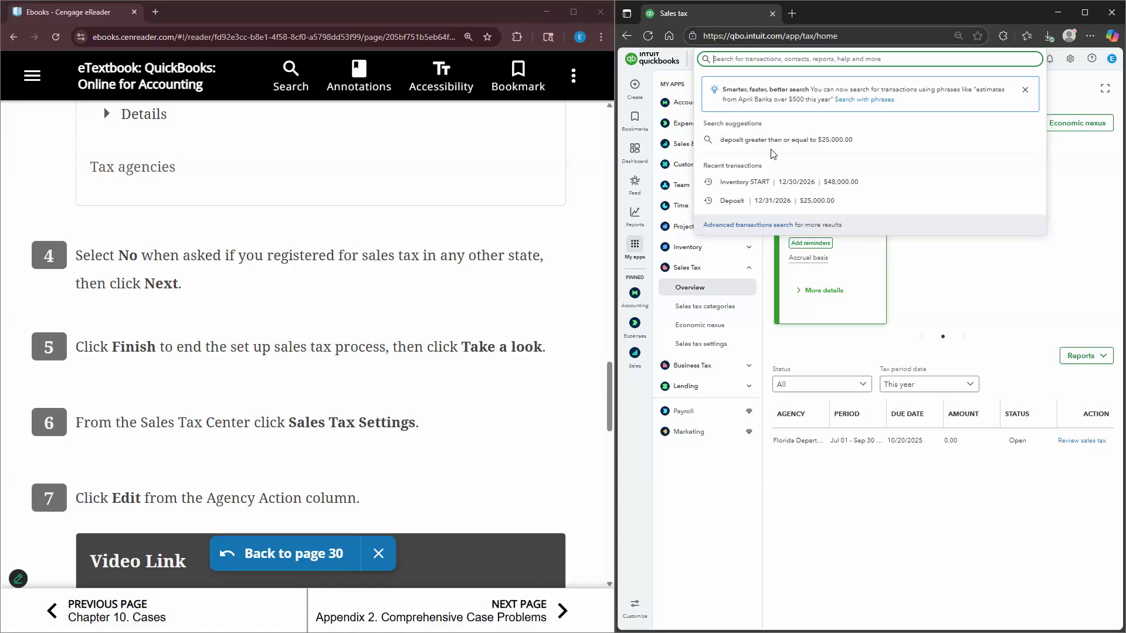
{"action": "type", "text": "pro"}
{"action": "key", "text": "Down"}
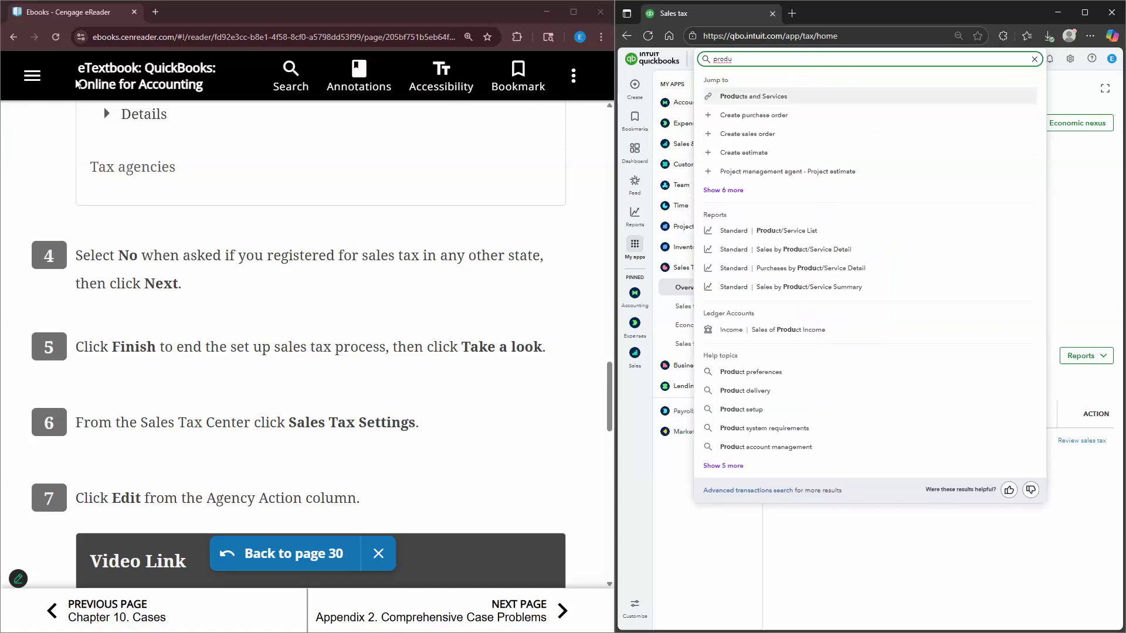
{"action": "key", "text": "Return"}
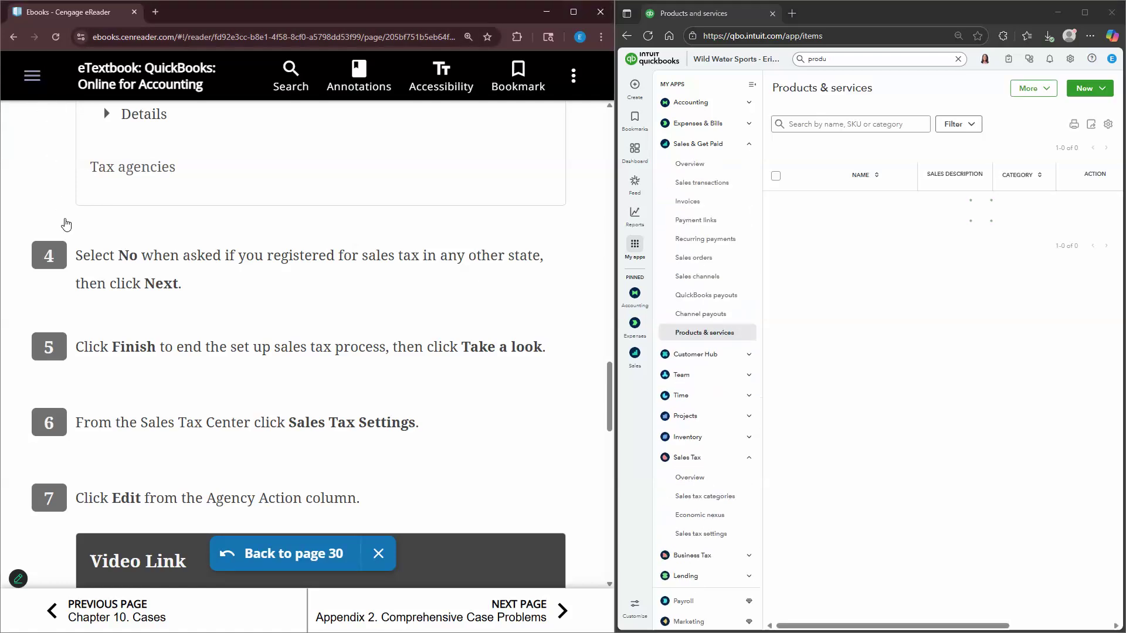
- Read the eTextbook's Modify the Chart of Accounts section, then widen the products list
{"action": "left_click", "coordinate": [33, 82]}
{"action": "scroll", "coordinate": [92, 317], "scroll_direction": "down", "scroll_amount": 10}
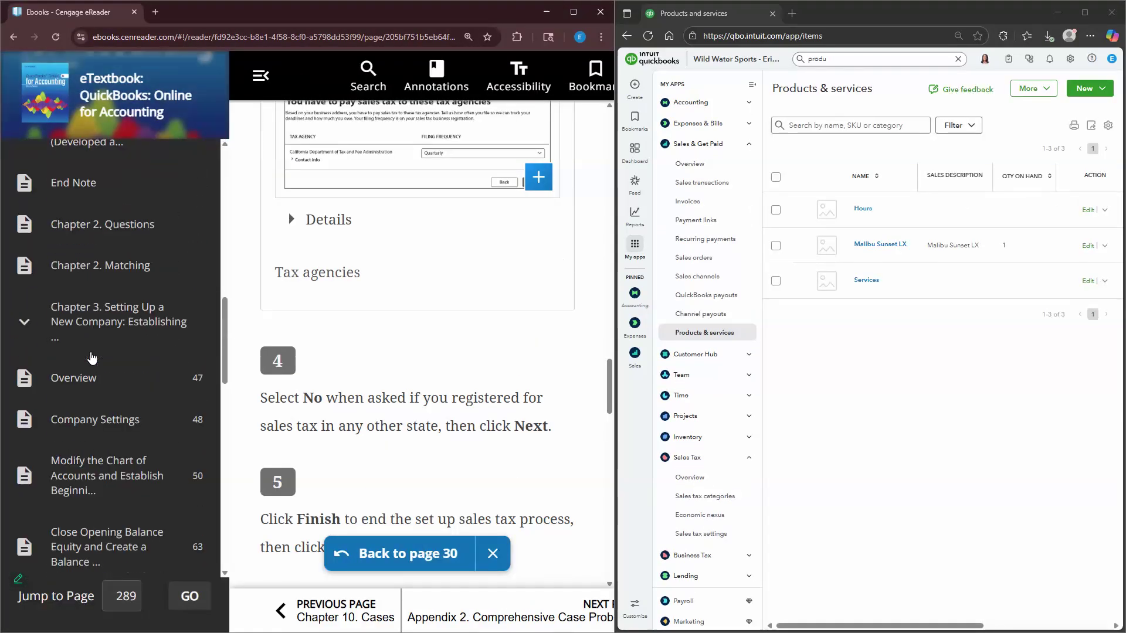
{"action": "scroll", "coordinate": [92, 285], "scroll_direction": "down", "scroll_amount": 2}
{"action": "scroll", "coordinate": [94, 313], "scroll_direction": "up", "scroll_amount": 2}
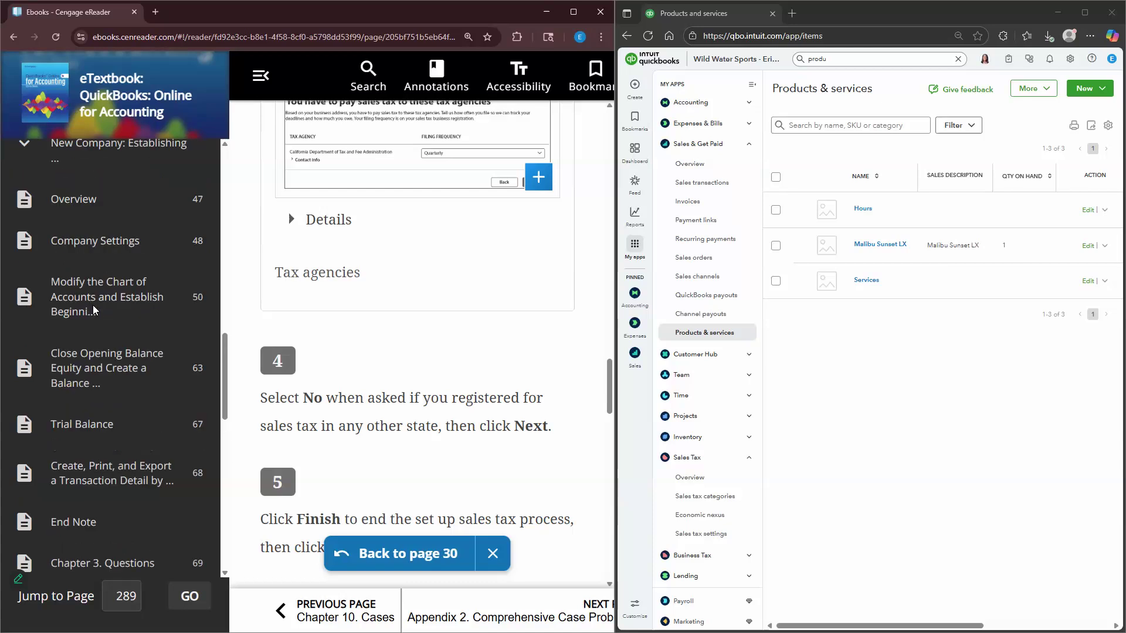
{"action": "left_click", "coordinate": [93, 305]}
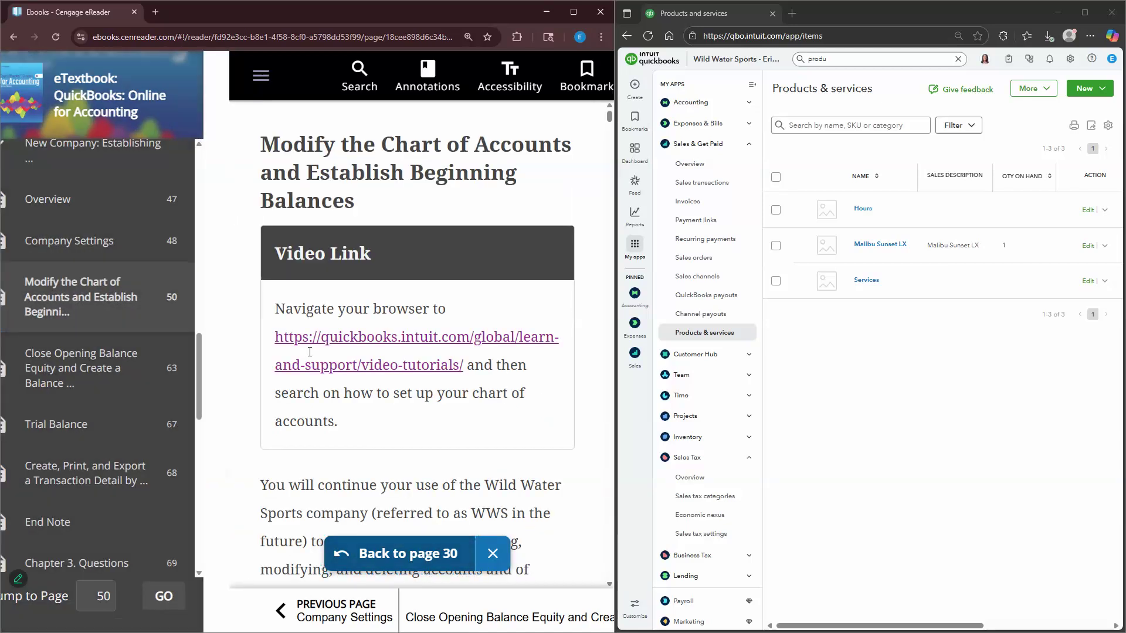
{"action": "scroll", "coordinate": [310, 349], "scroll_direction": "down", "scroll_amount": 20}
{"action": "scroll", "coordinate": [311, 346], "scroll_direction": "down", "scroll_amount": 20}
{"action": "scroll", "coordinate": [184, 247], "scroll_direction": "up", "scroll_amount": 2}
{"action": "scroll", "coordinate": [193, 253], "scroll_direction": "down", "scroll_amount": 15}
{"action": "scroll", "coordinate": [199, 258], "scroll_direction": "down", "scroll_amount": 15}
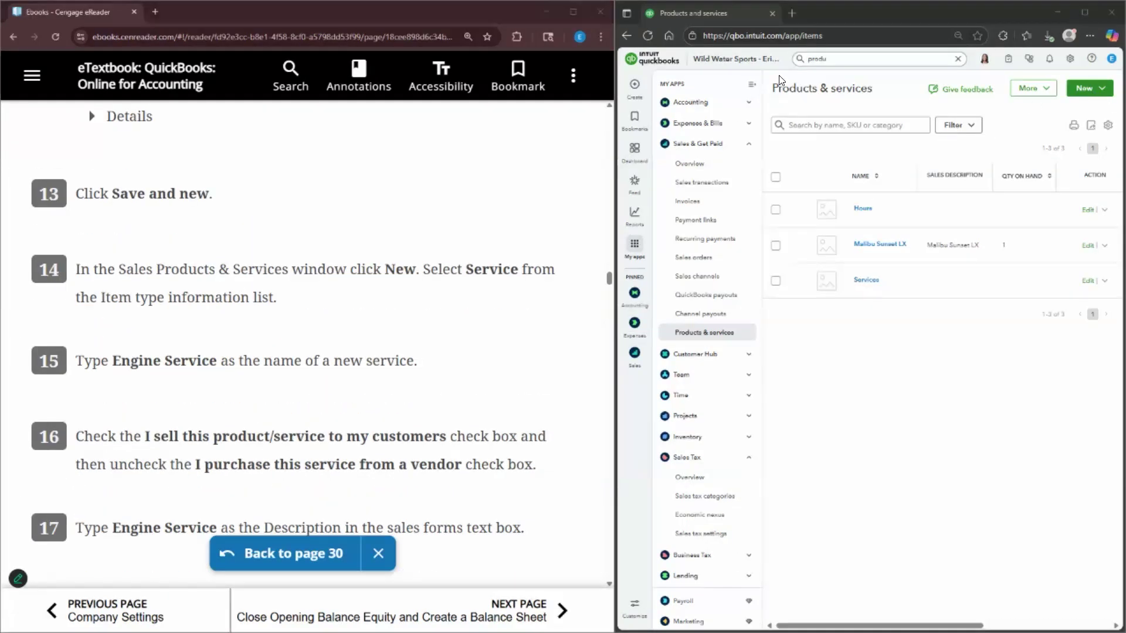
{"action": "left_click", "coordinate": [1076, 111]}
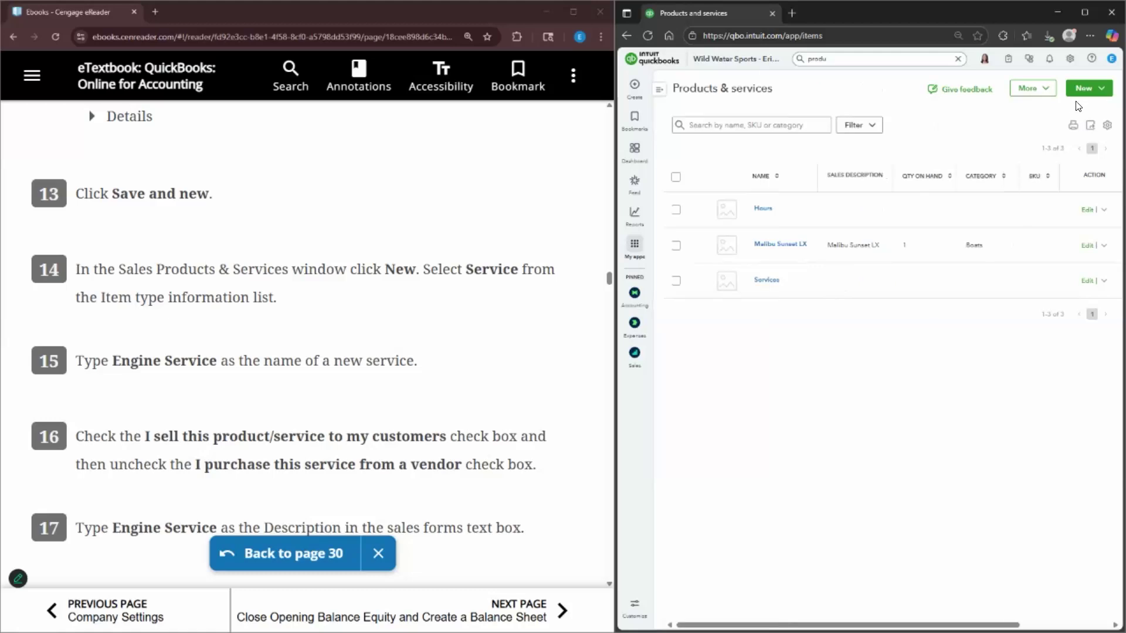
- Start a new service item named Engine Service
{"action": "left_click", "coordinate": [1084, 89]}
{"action": "left_click", "coordinate": [1037, 110]}
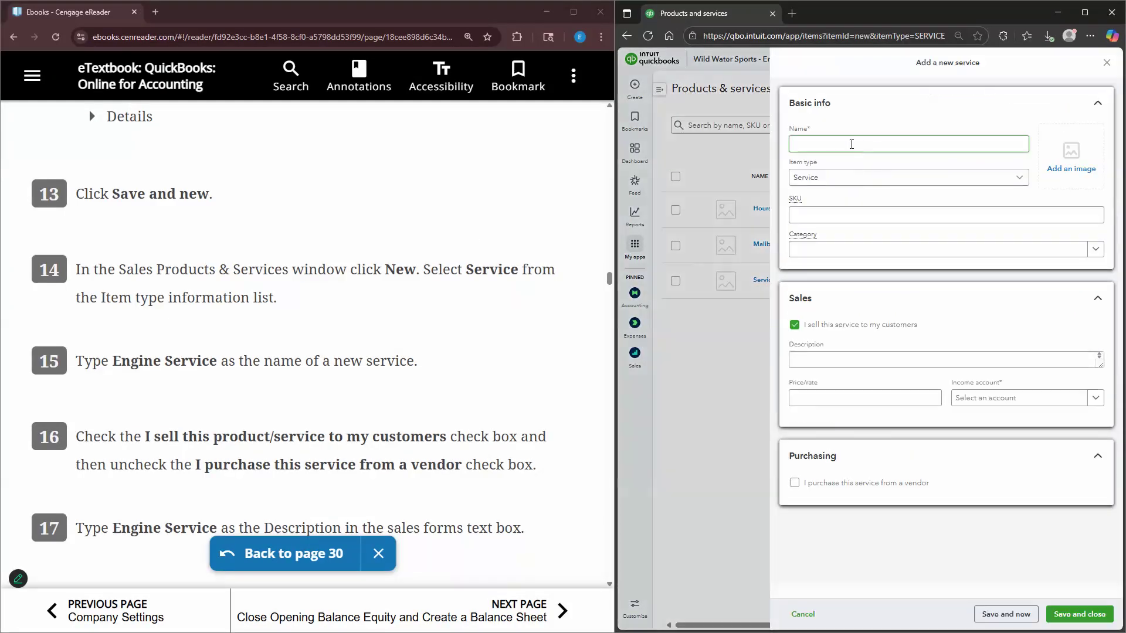
{"action": "left_click", "coordinate": [850, 146]}
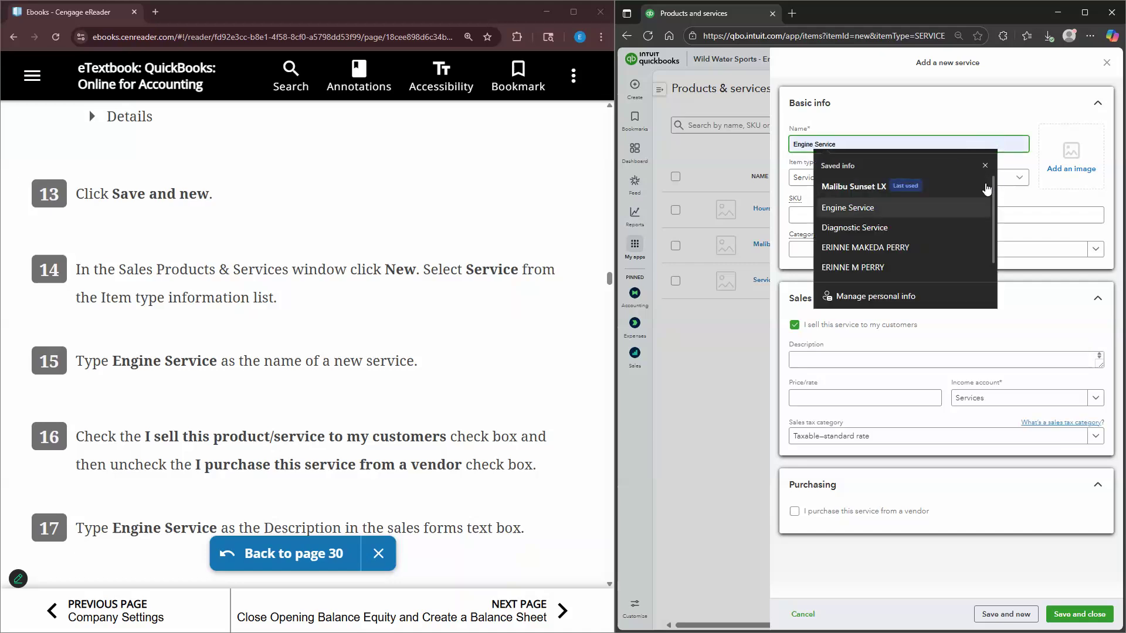
{"action": "left_click", "coordinate": [862, 209]}
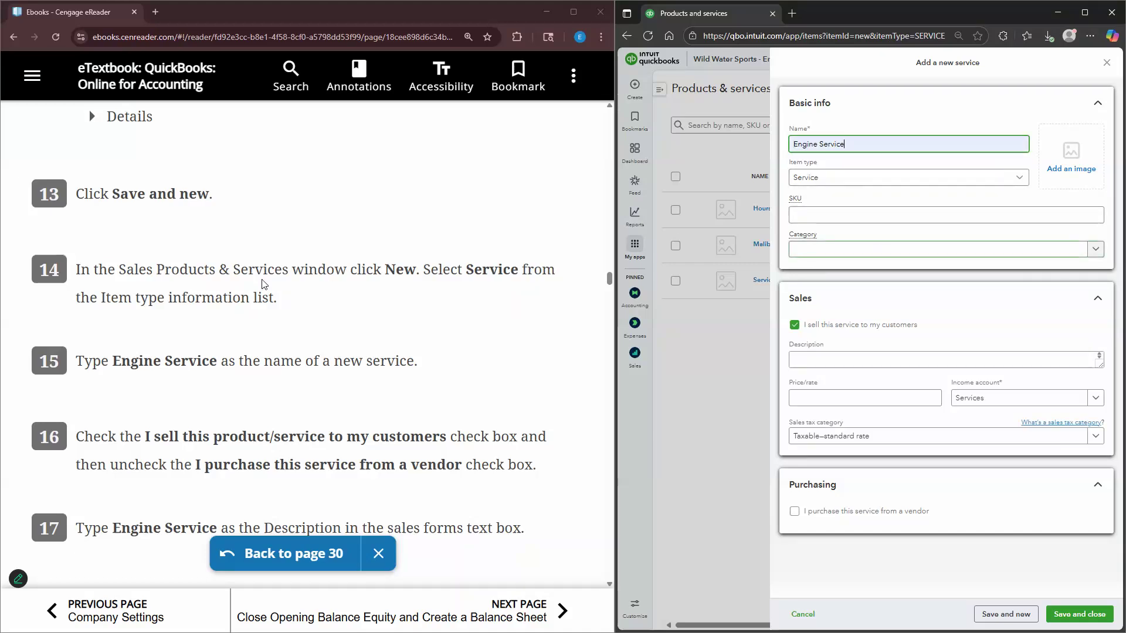
{"action": "left_click", "coordinate": [294, 329]}
{"action": "scroll", "coordinate": [288, 333], "scroll_direction": "down", "scroll_amount": 1}
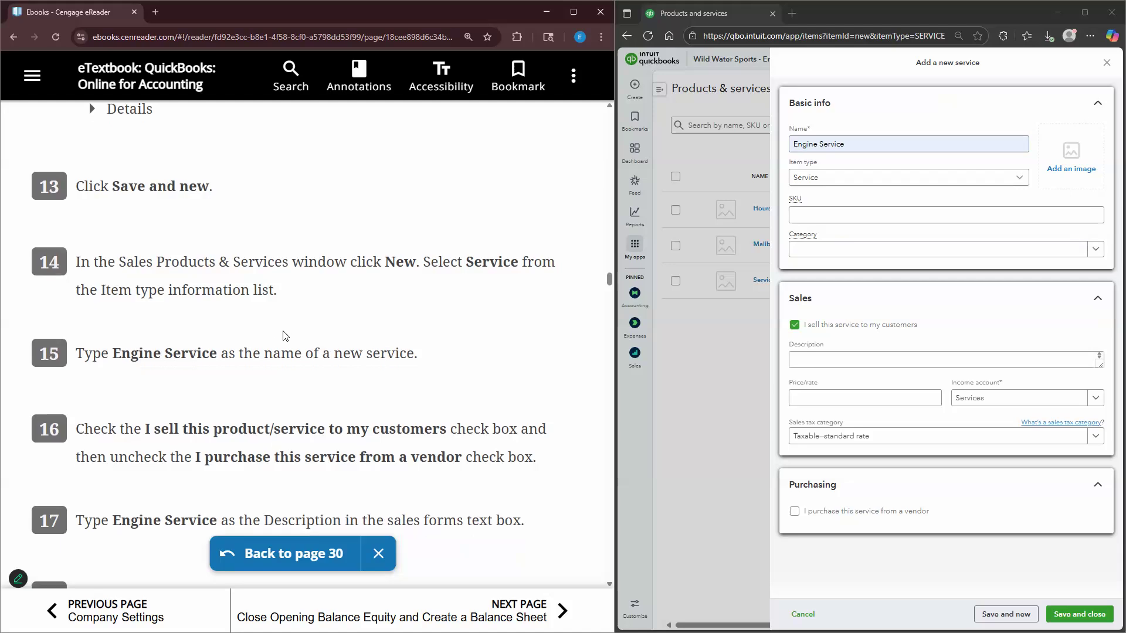
{"action": "scroll", "coordinate": [154, 314], "scroll_direction": "down", "scroll_amount": 2}
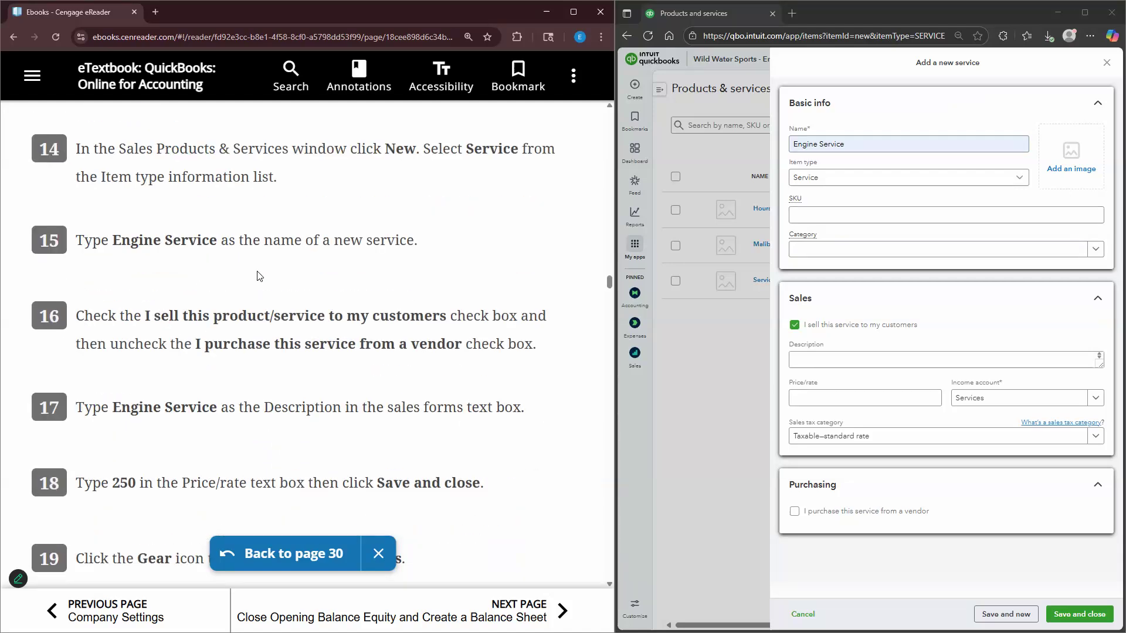
{"action": "scroll", "coordinate": [298, 268], "scroll_direction": "down", "scroll_amount": 1}
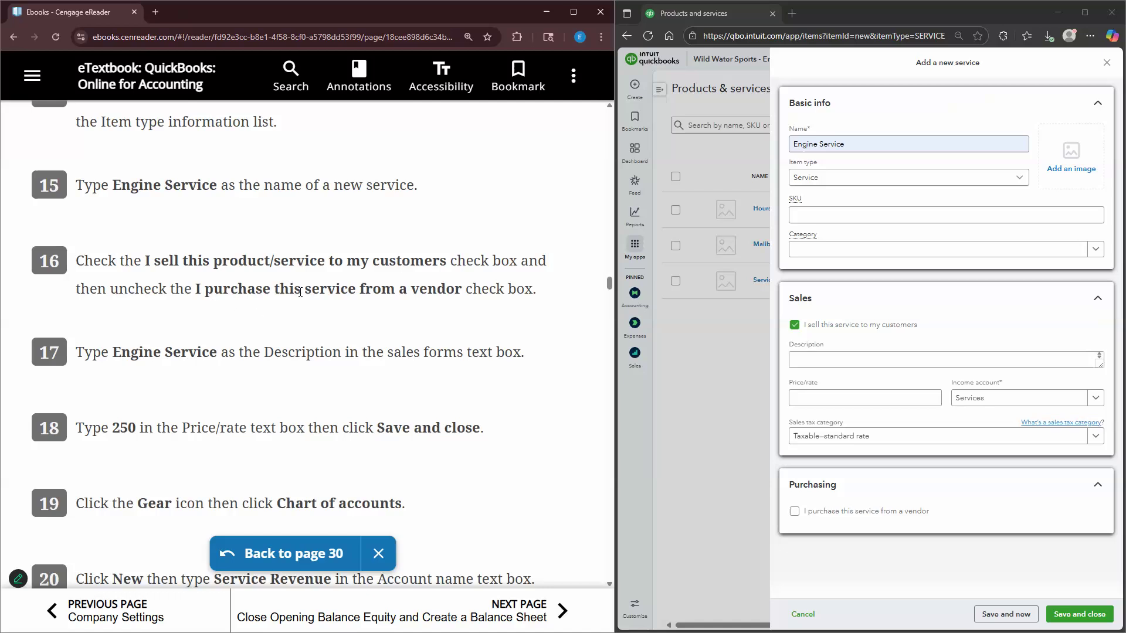
- Leave it not purchased from vendors and copy Engine Service into the sales description
{"action": "left_click", "coordinate": [795, 512]}
{"action": "left_click", "coordinate": [796, 513]}
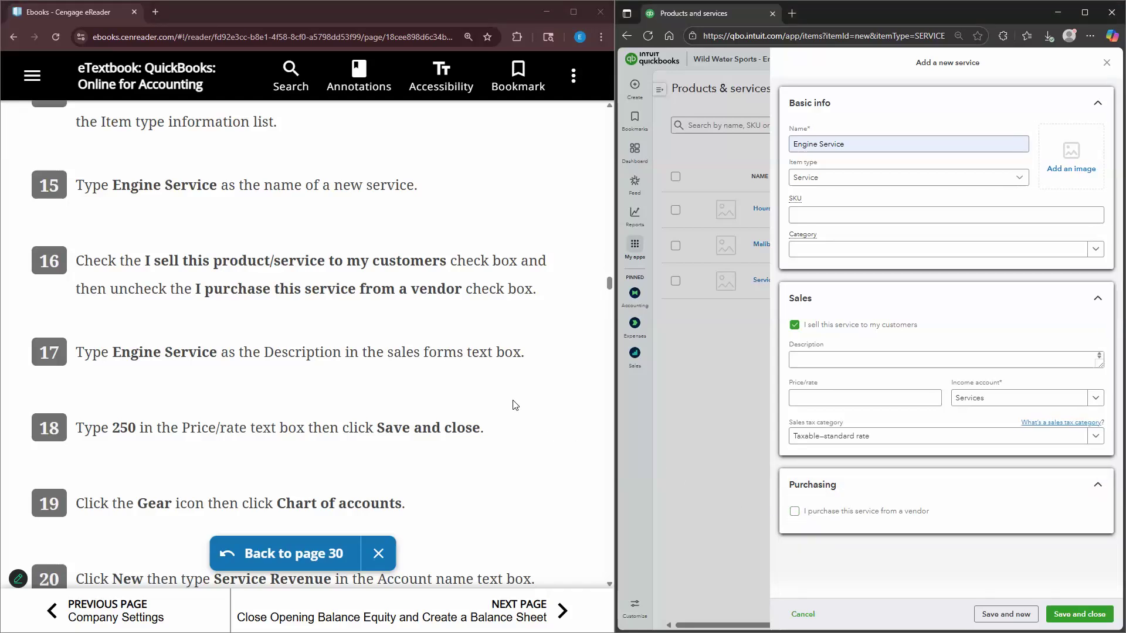
{"action": "double_click", "coordinate": [831, 142]}
{"action": "triple_click", "coordinate": [833, 144]}
{"action": "key", "text": "ctrl+c"}
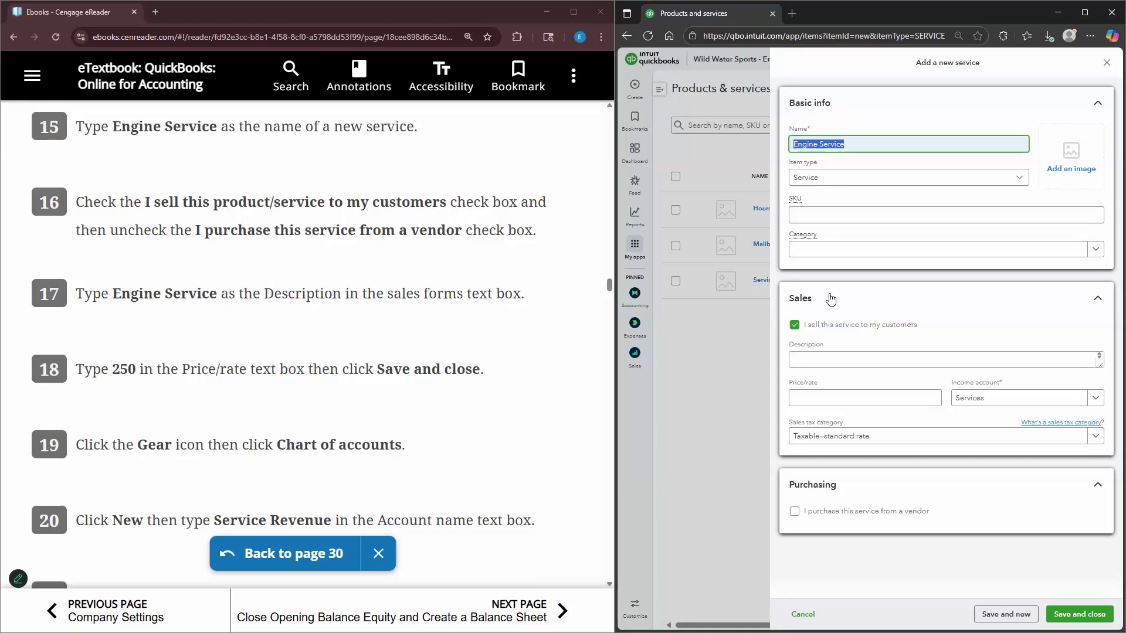
{"action": "left_click", "coordinate": [848, 361]}
{"action": "key", "text": "ctrl+v"}
- Set the price/rate to 250 and save the Engine Service item
{"action": "scroll", "coordinate": [506, 360], "scroll_direction": "down", "scroll_amount": 1}
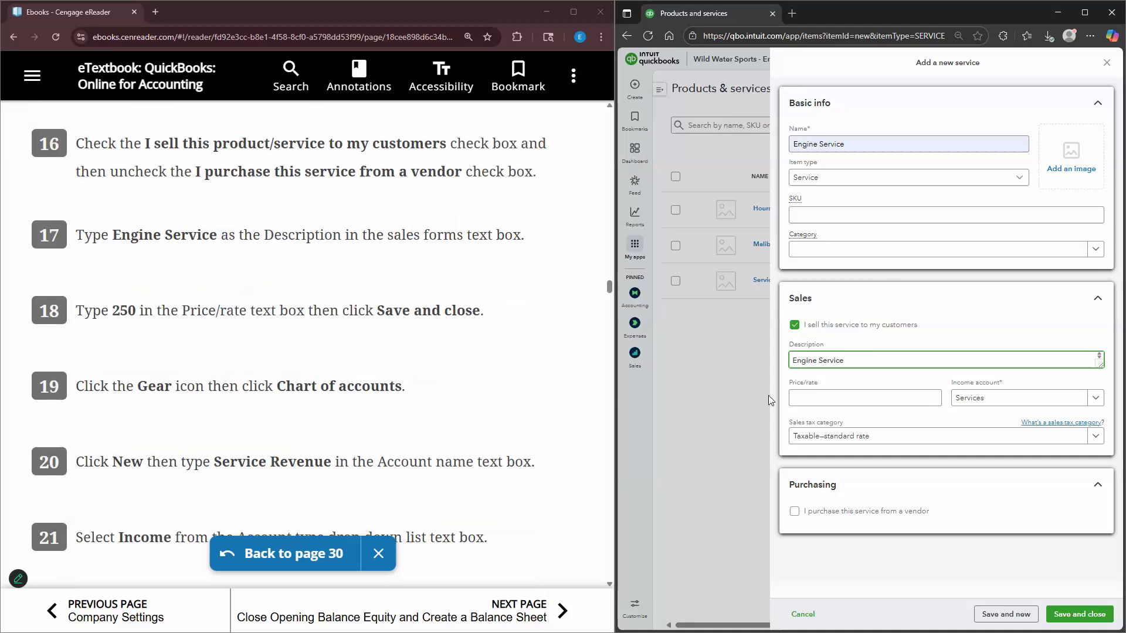
{"action": "left_click", "coordinate": [813, 398]}
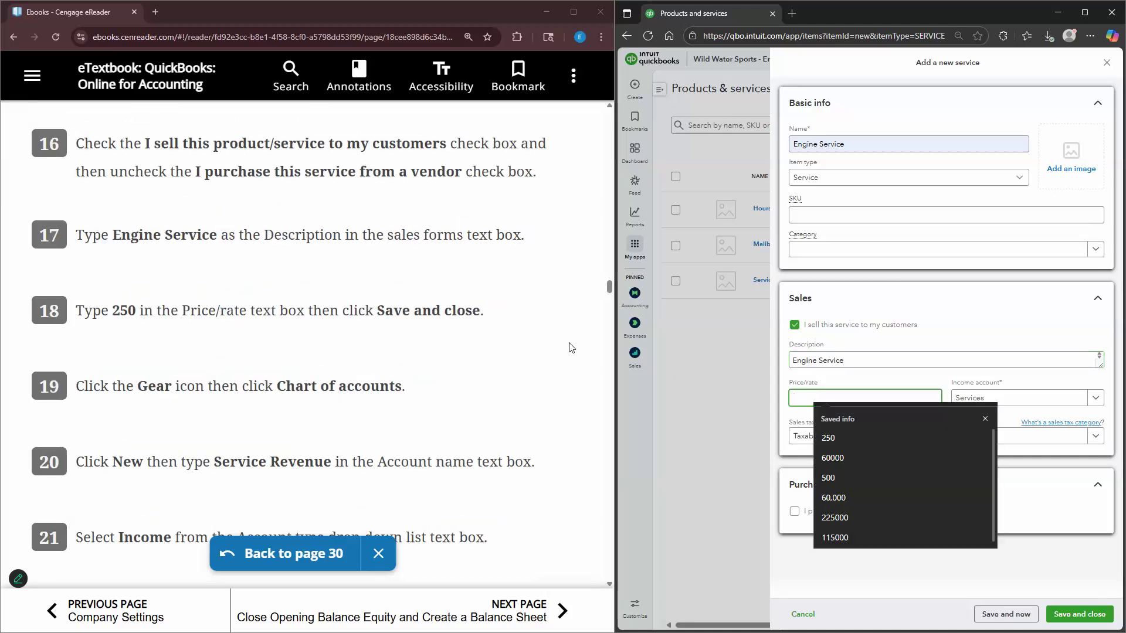
{"action": "type", "text": "250"}
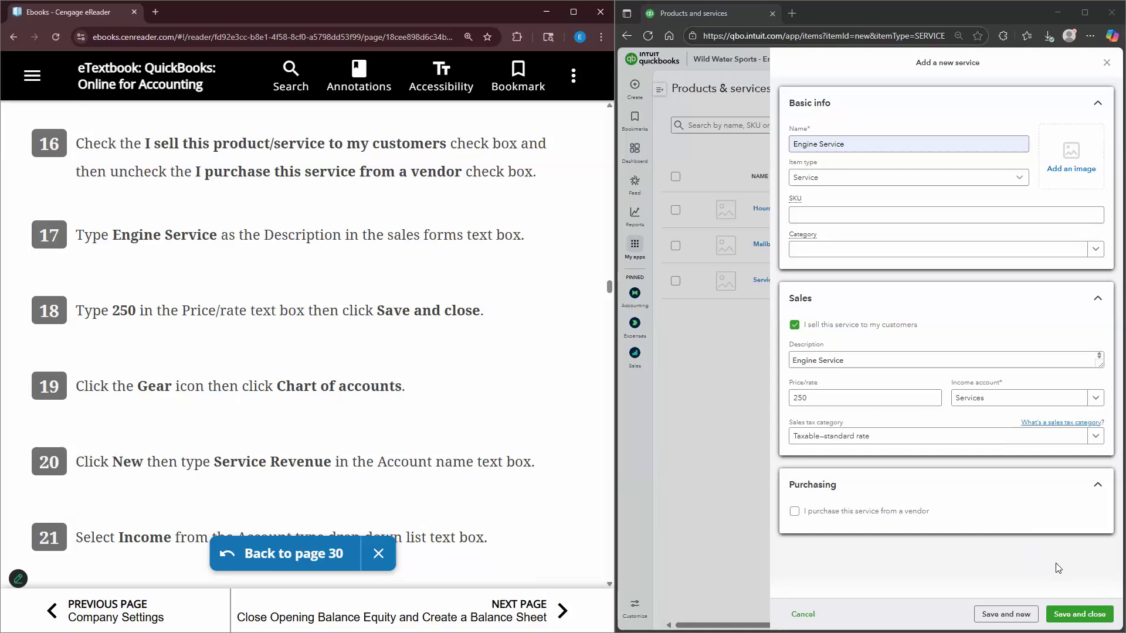
{"action": "left_click", "coordinate": [1079, 614]}
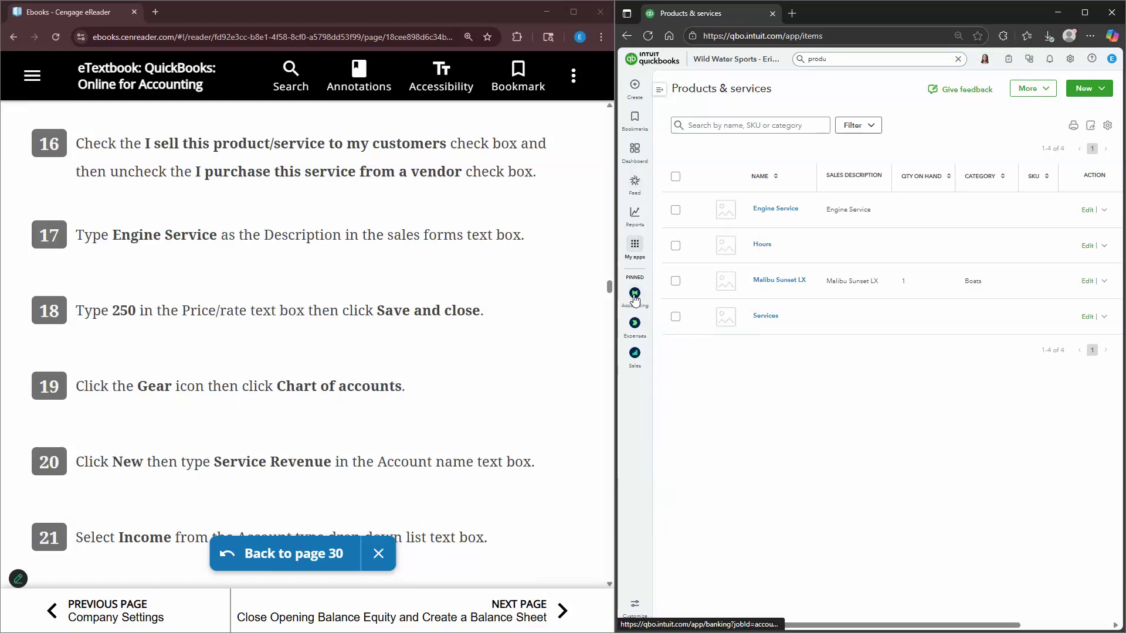
- Open the Chart of accounts from the settings menu
{"action": "left_click", "coordinate": [850, 58]}
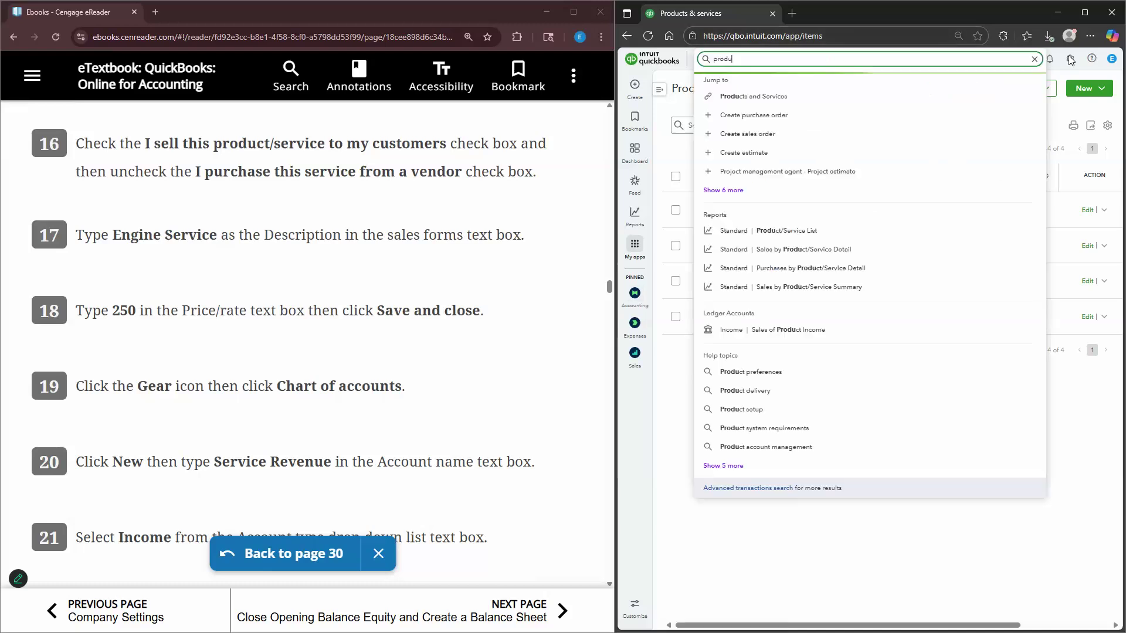
{"action": "left_click", "coordinate": [1069, 56]}
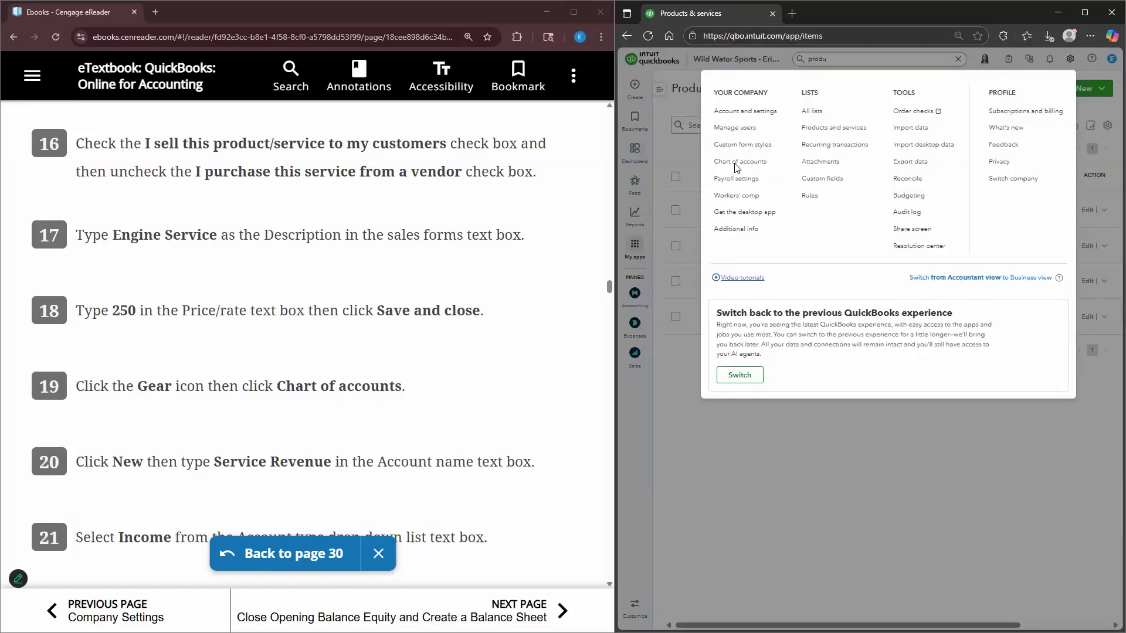
{"action": "left_click", "coordinate": [736, 162]}
{"action": "scroll", "coordinate": [305, 340], "scroll_direction": "down", "scroll_amount": 3}
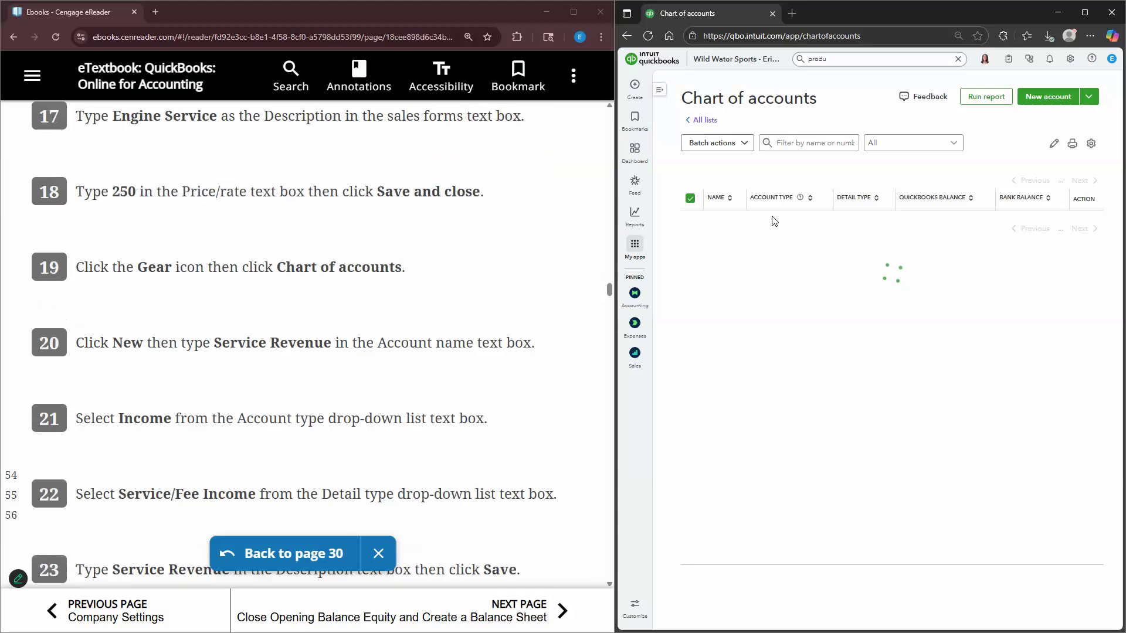
- Start a new Income account with the Service/Fee Income detail type
{"action": "left_click", "coordinate": [1030, 100]}
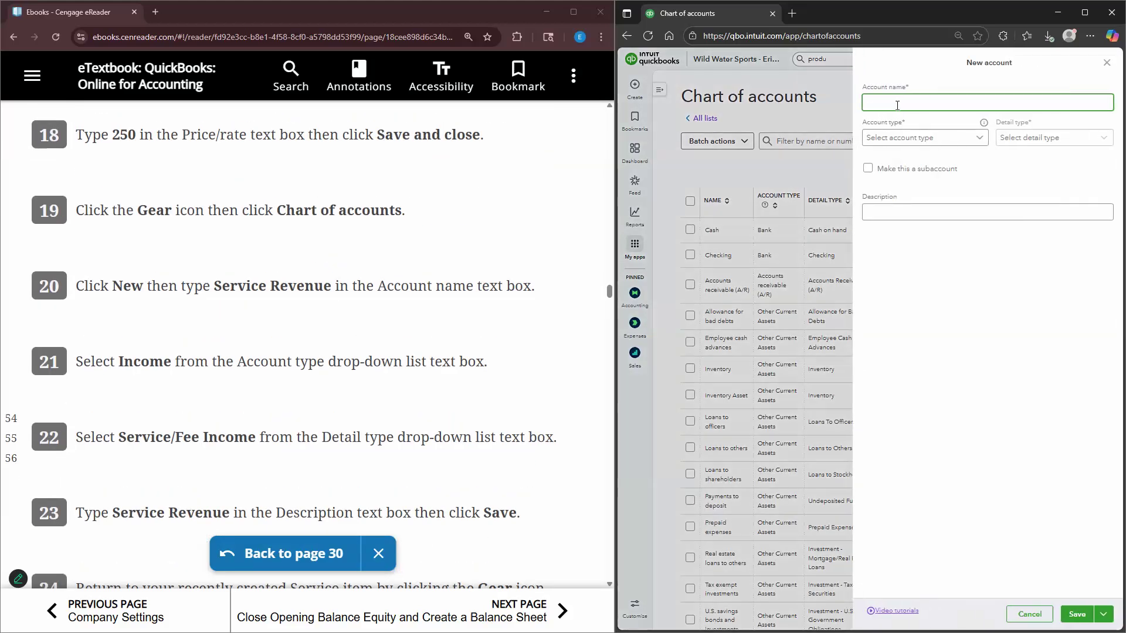
{"action": "left_click", "coordinate": [942, 100]}
{"action": "type", "text": "Sevice/Fee Income"}
{"action": "right_click", "coordinate": [882, 103]}
{"action": "left_click", "coordinate": [915, 110]}
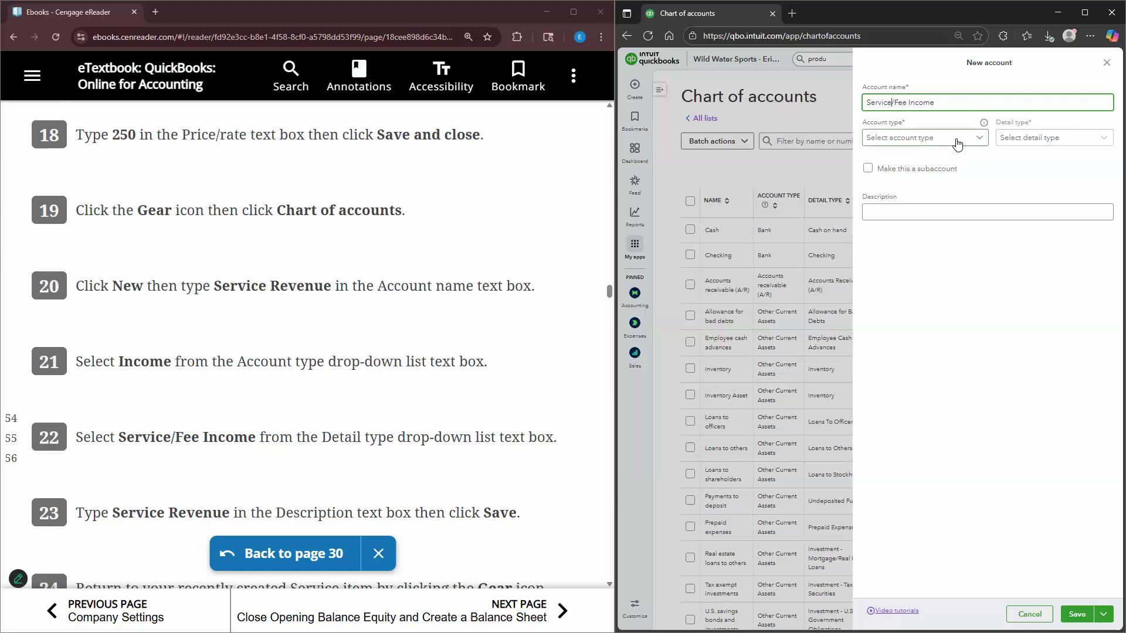
{"action": "left_click", "coordinate": [957, 145]}
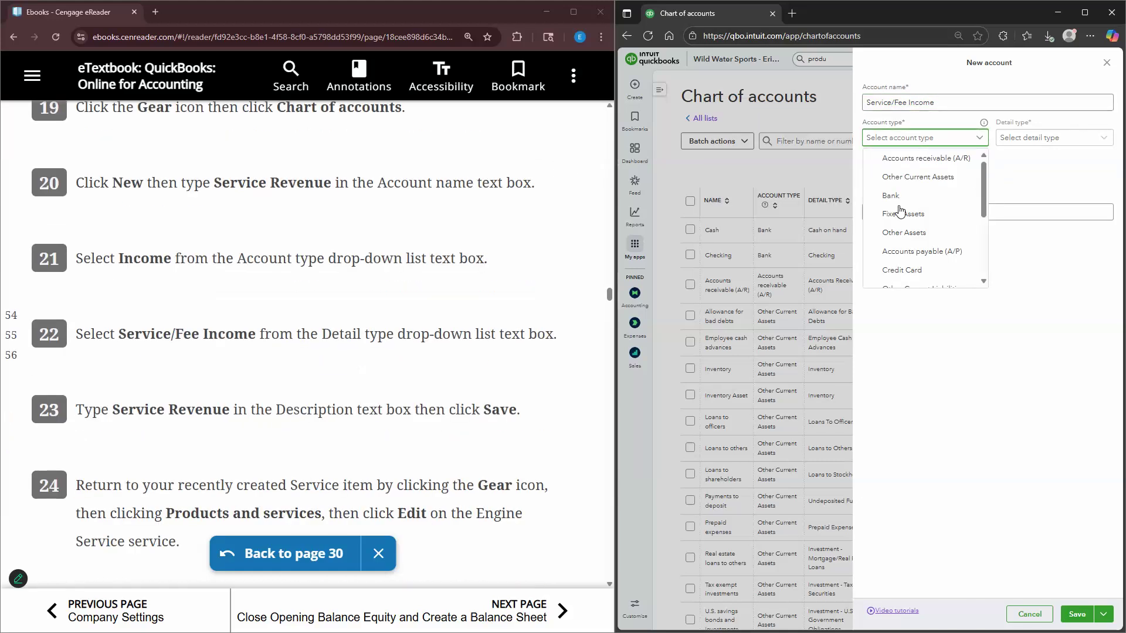
{"action": "scroll", "coordinate": [913, 220], "scroll_direction": "down", "scroll_amount": 2}
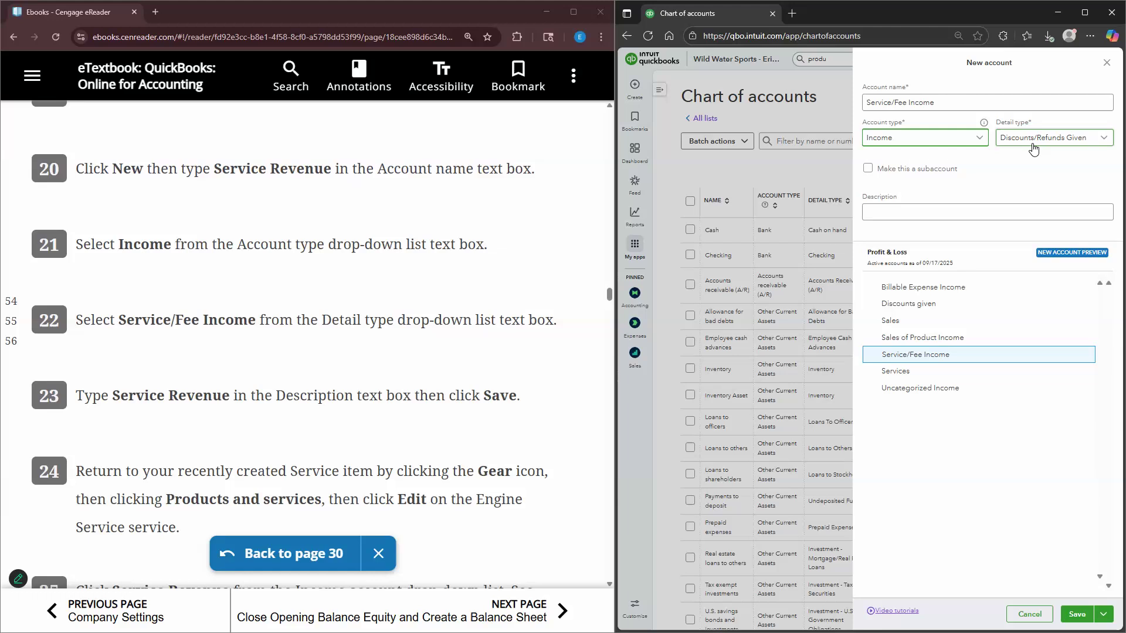
{"action": "left_click", "coordinate": [1034, 149]}
{"action": "left_click", "coordinate": [1030, 233]}
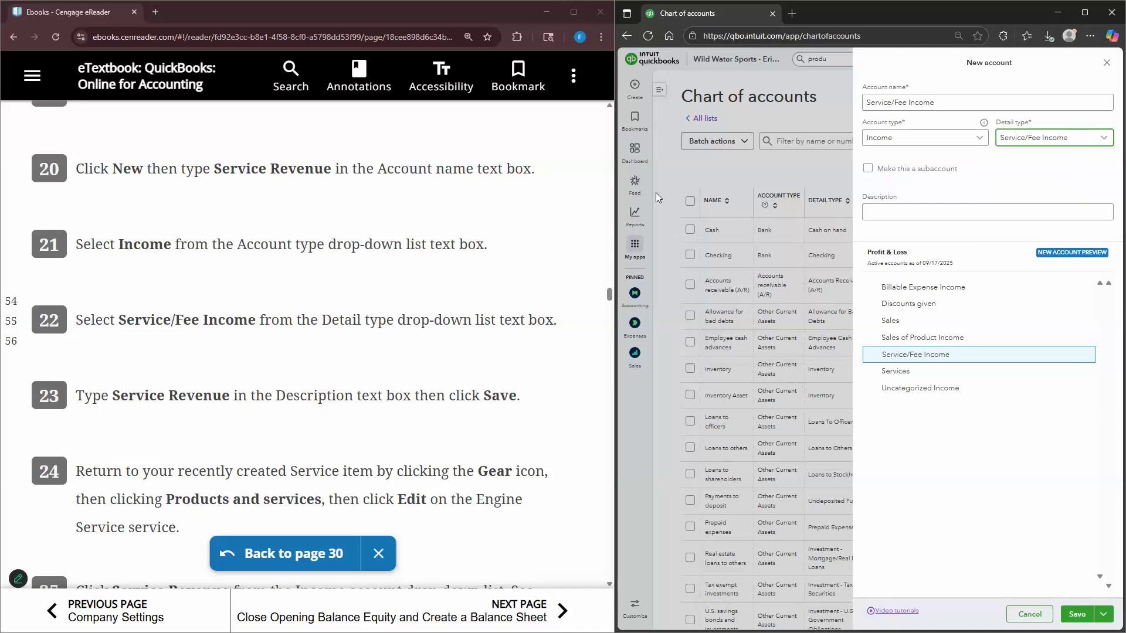
{"action": "scroll", "coordinate": [284, 294], "scroll_direction": "up", "scroll_amount": 1}
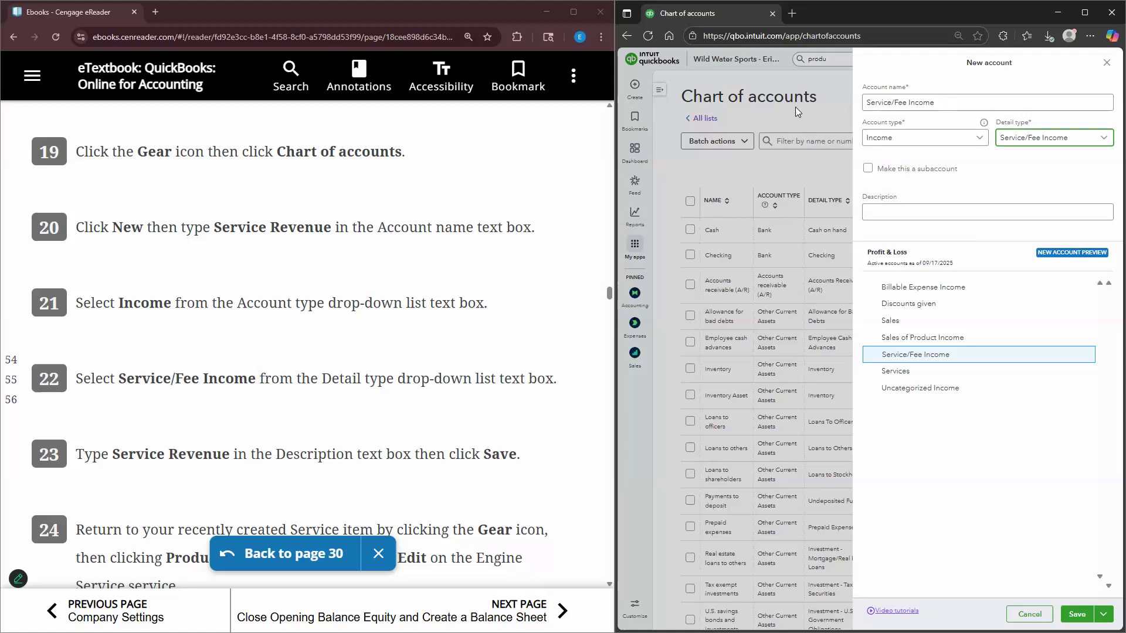
- Name the account Service Revenue, reuse that as its description, and save
{"action": "left_click_drag", "start_coordinate": [946, 103], "coordinate": [794, 106]}
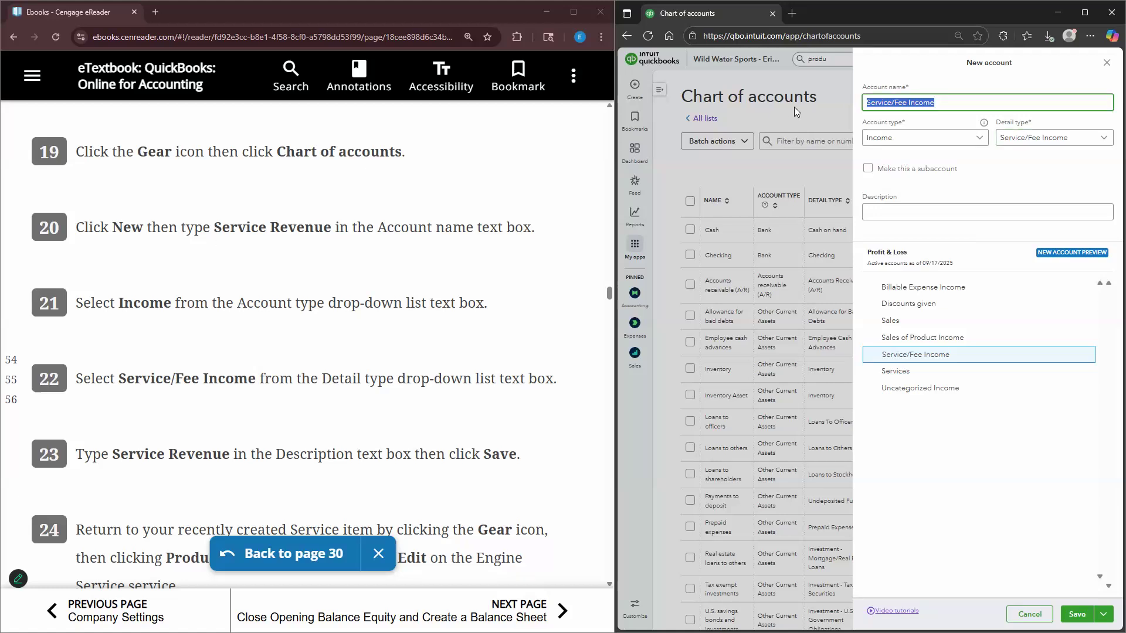
{"action": "type", "text": "Sevi"}
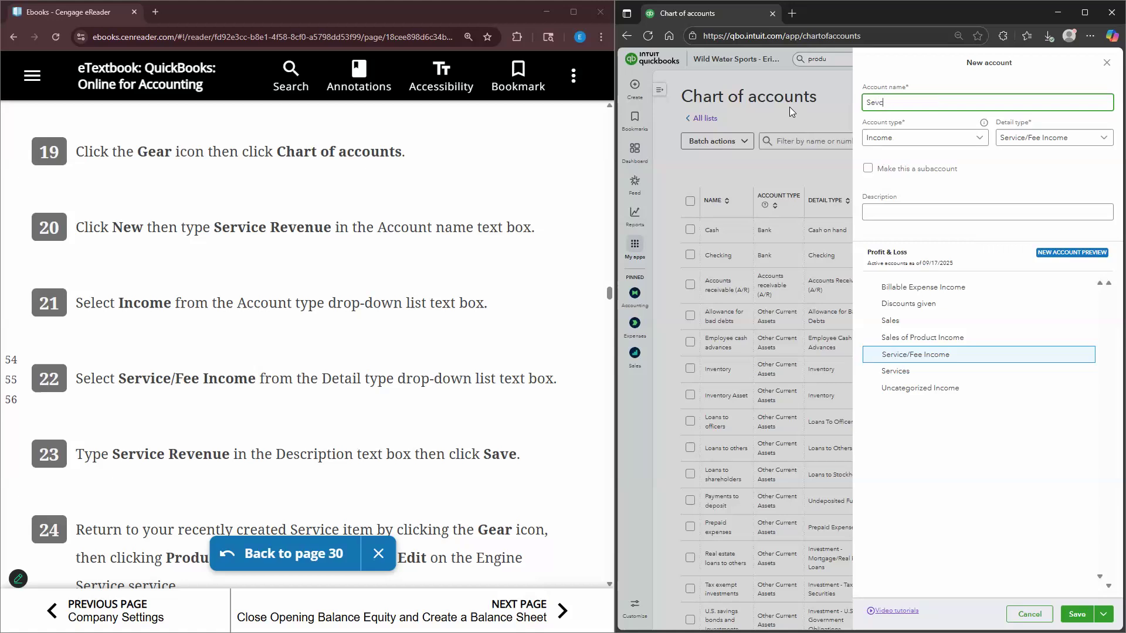
{"action": "key", "text": "BackSpace"}
{"action": "key", "text": "BackSpace"}
{"action": "type", "text": "rvice Revenue"}
{"action": "scroll", "coordinate": [540, 288], "scroll_direction": "down", "scroll_amount": 3}
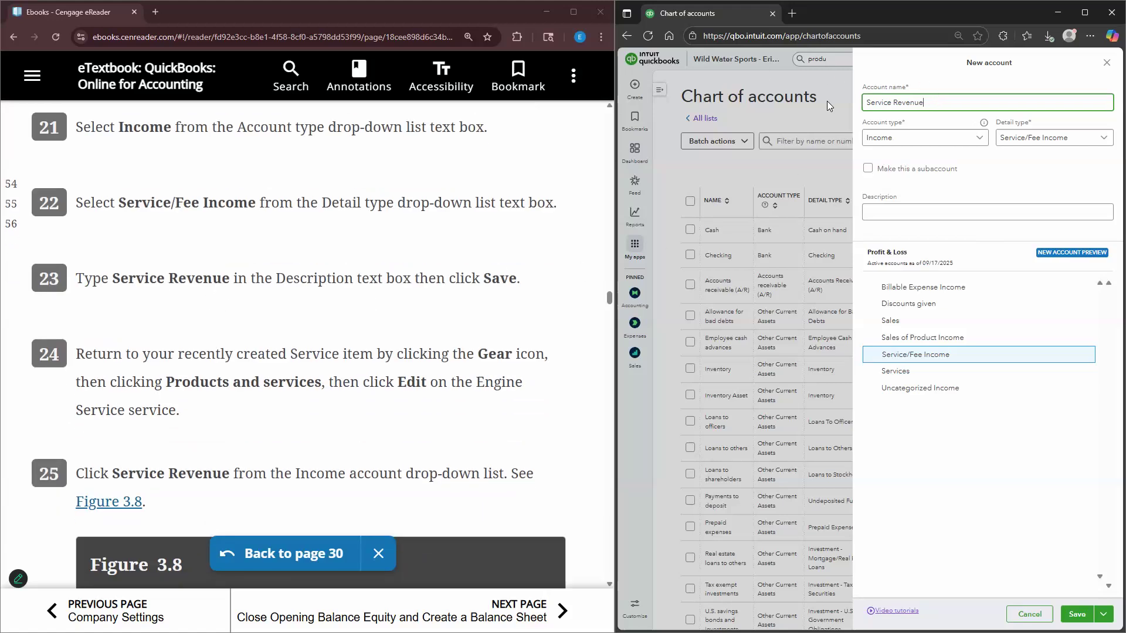
{"action": "key", "text": "ctrl+a"}
{"action": "key", "text": "ctrl+c"}
{"action": "left_click", "coordinate": [892, 214]}
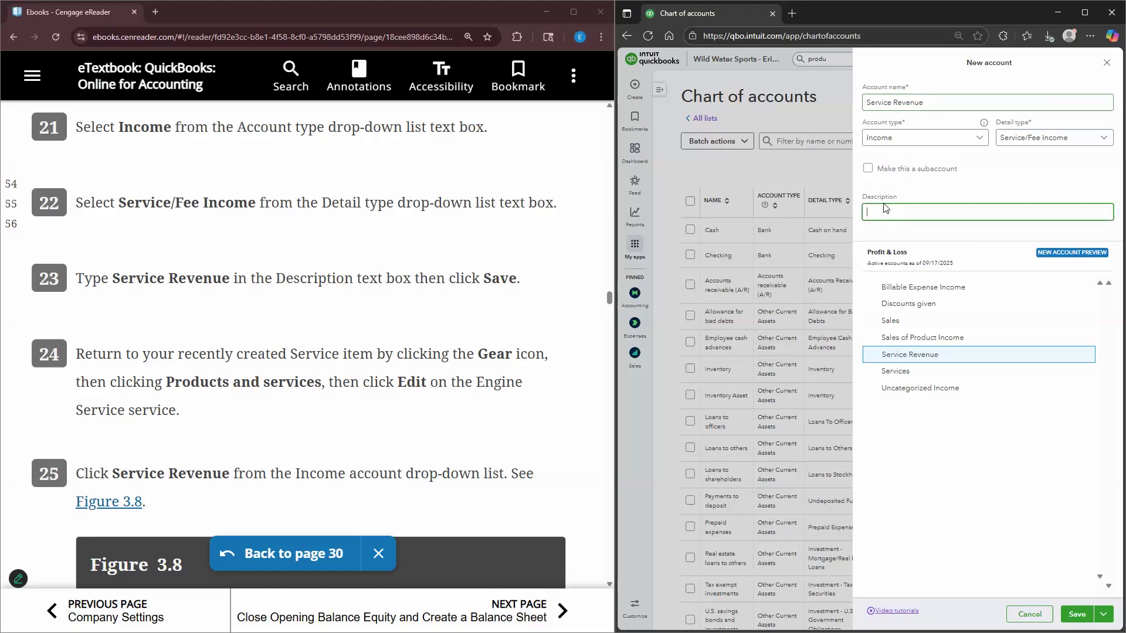
{"action": "key", "text": "ctrl+v"}
{"action": "left_click", "coordinate": [1077, 614]}
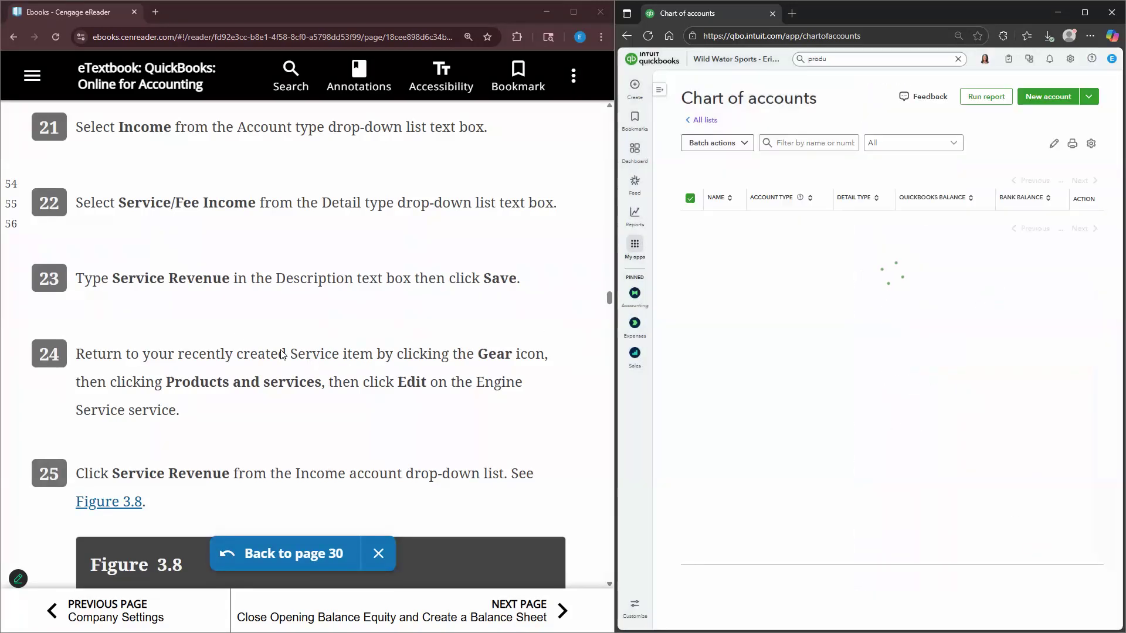
{"action": "scroll", "coordinate": [182, 313], "scroll_direction": "down", "scroll_amount": 1}
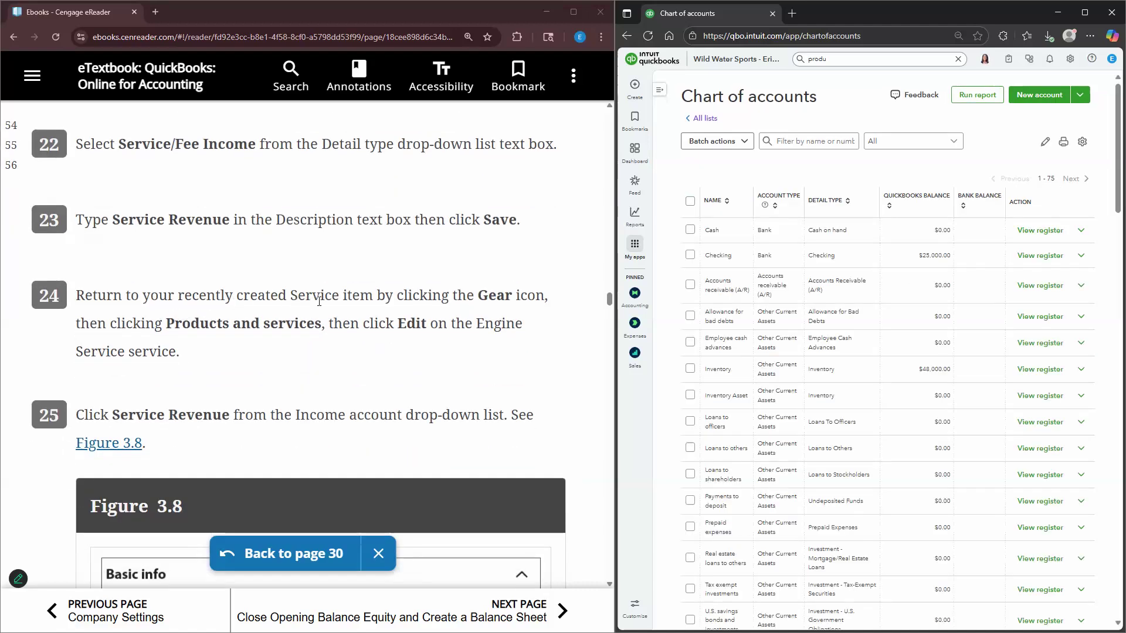
- Edit Engine Service so it posts to the Service Revenue income account
{"action": "left_click", "coordinate": [1071, 59]}
{"action": "left_click", "coordinate": [834, 127]}
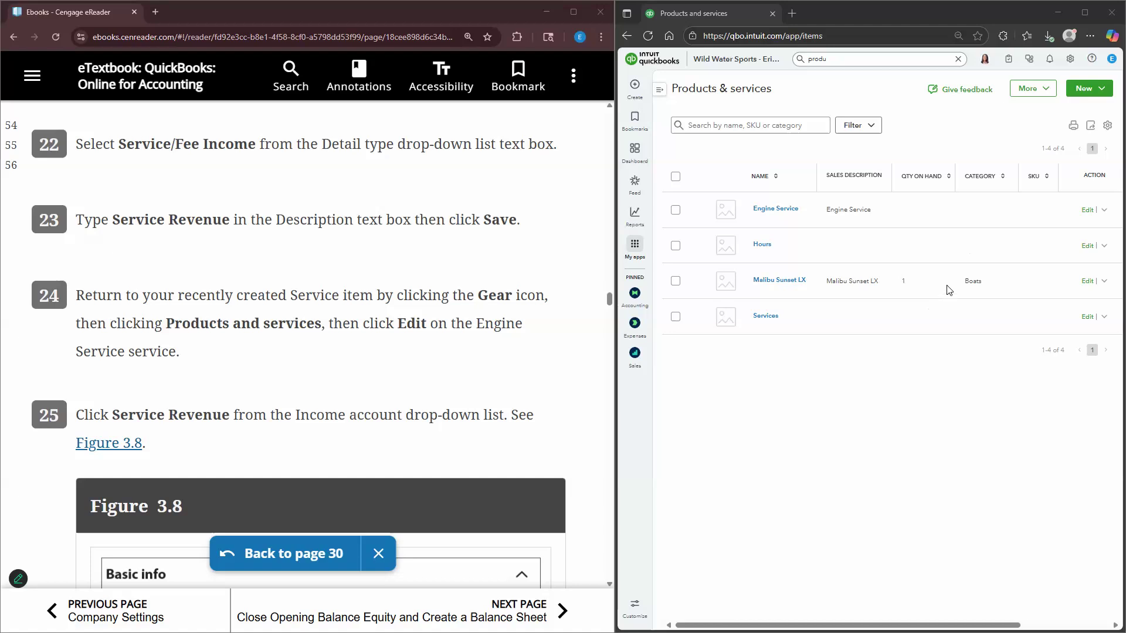
{"action": "left_click", "coordinate": [1089, 211]}
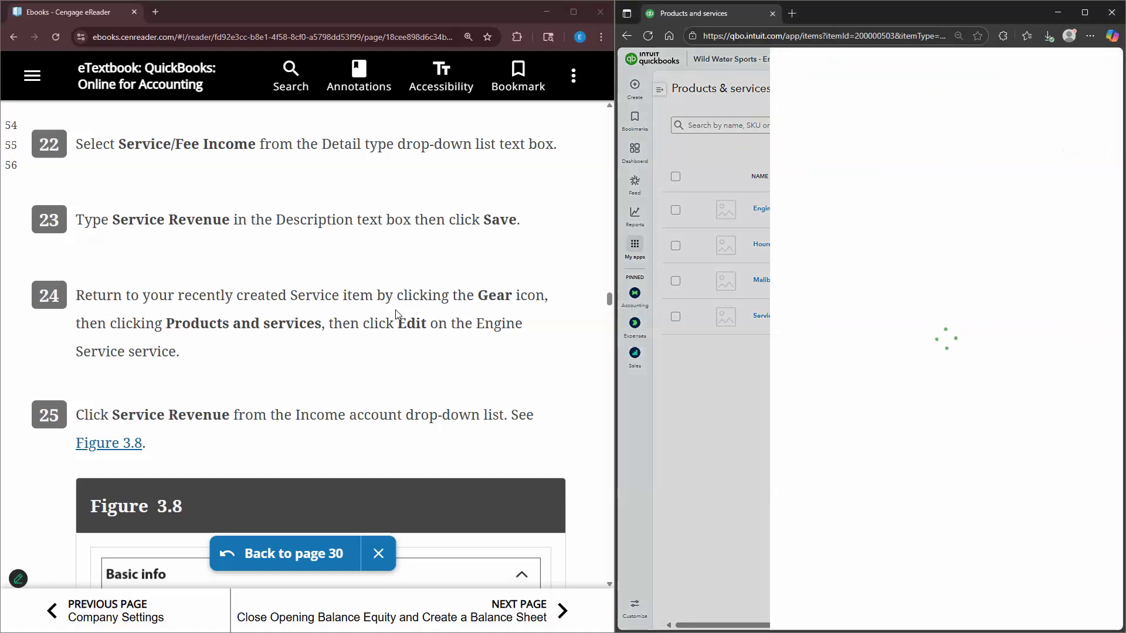
{"action": "scroll", "coordinate": [395, 319], "scroll_direction": "down", "scroll_amount": 3}
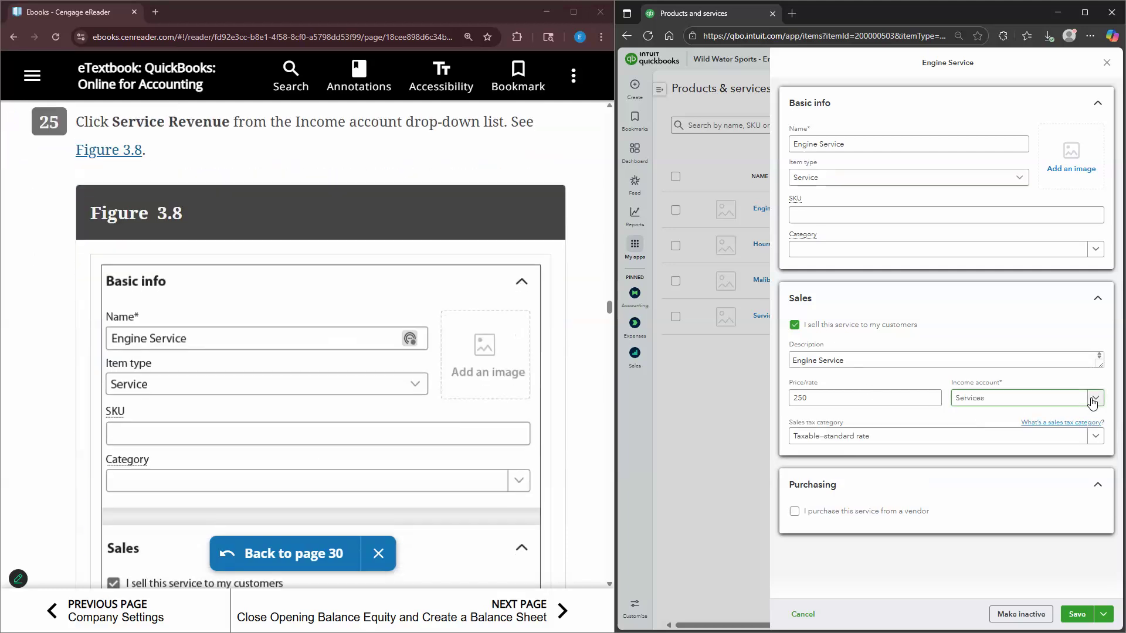
{"action": "left_click", "coordinate": [1092, 401]}
{"action": "left_click", "coordinate": [919, 506]}
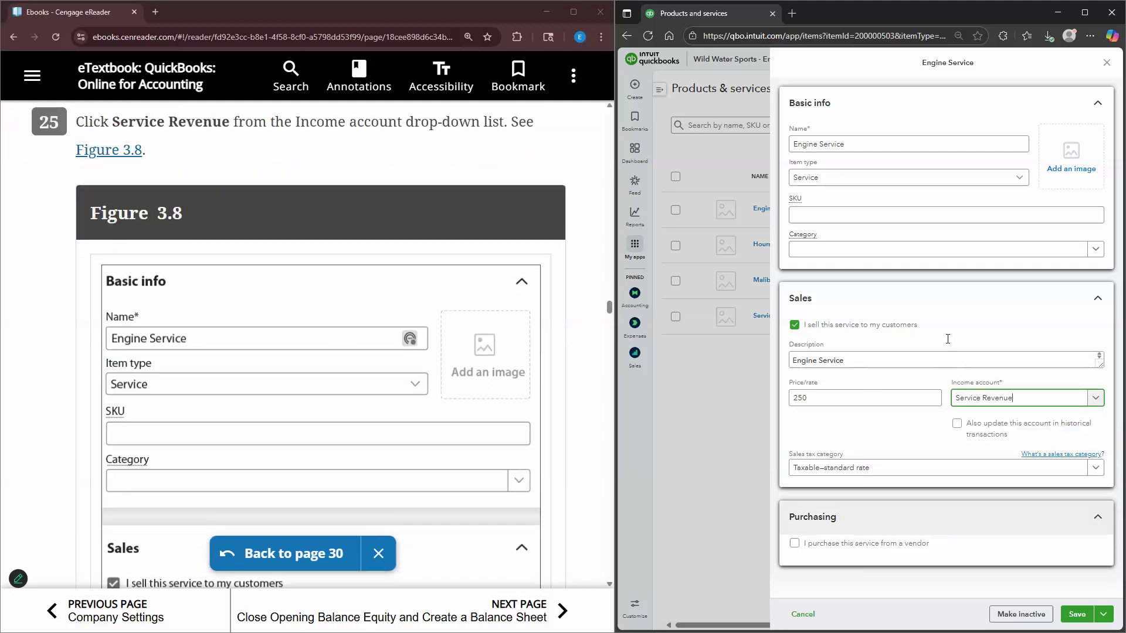
- Set Engine Service's sales tax category to Nontaxable and save it
{"action": "scroll", "coordinate": [539, 359], "scroll_direction": "down", "scroll_amount": 10}
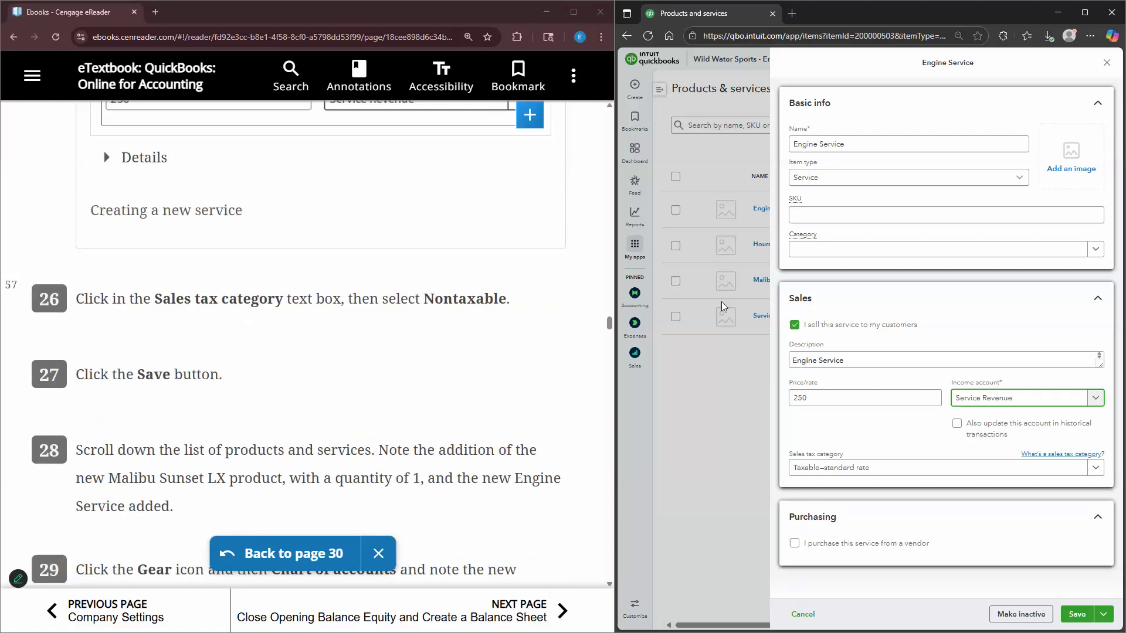
{"action": "left_click", "coordinate": [934, 471]}
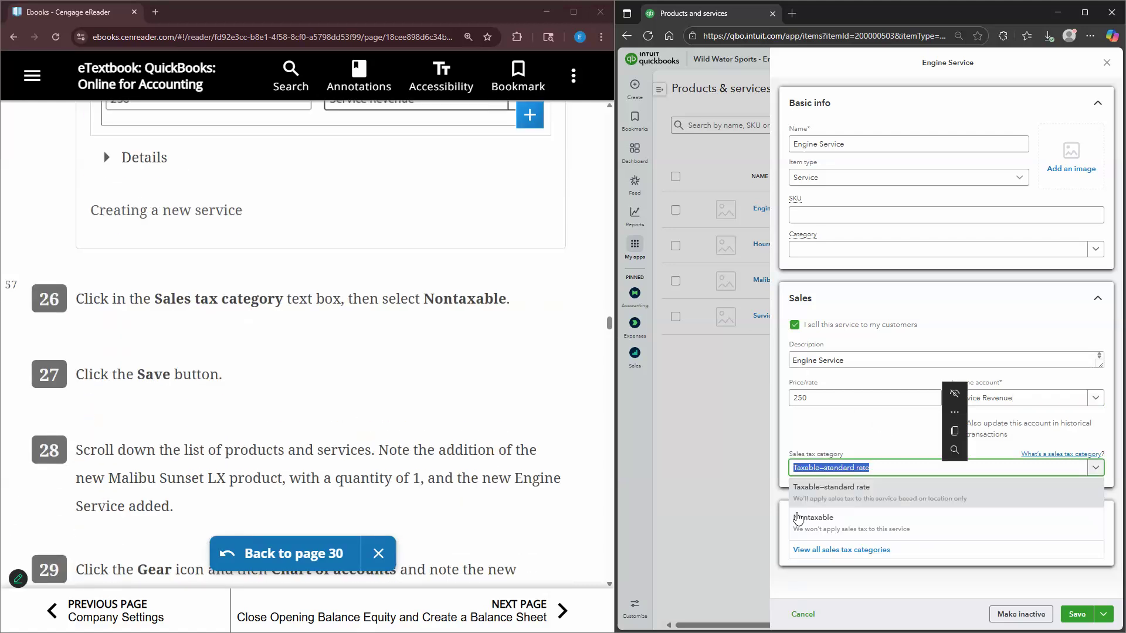
{"action": "left_click", "coordinate": [809, 520]}
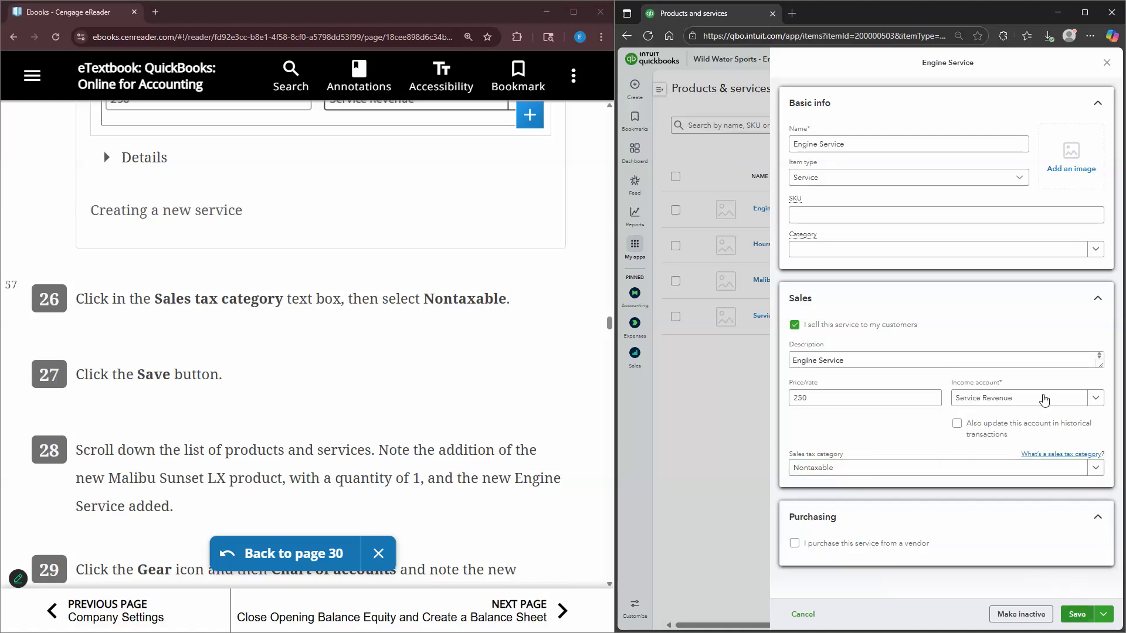
{"action": "left_click", "coordinate": [1077, 614]}
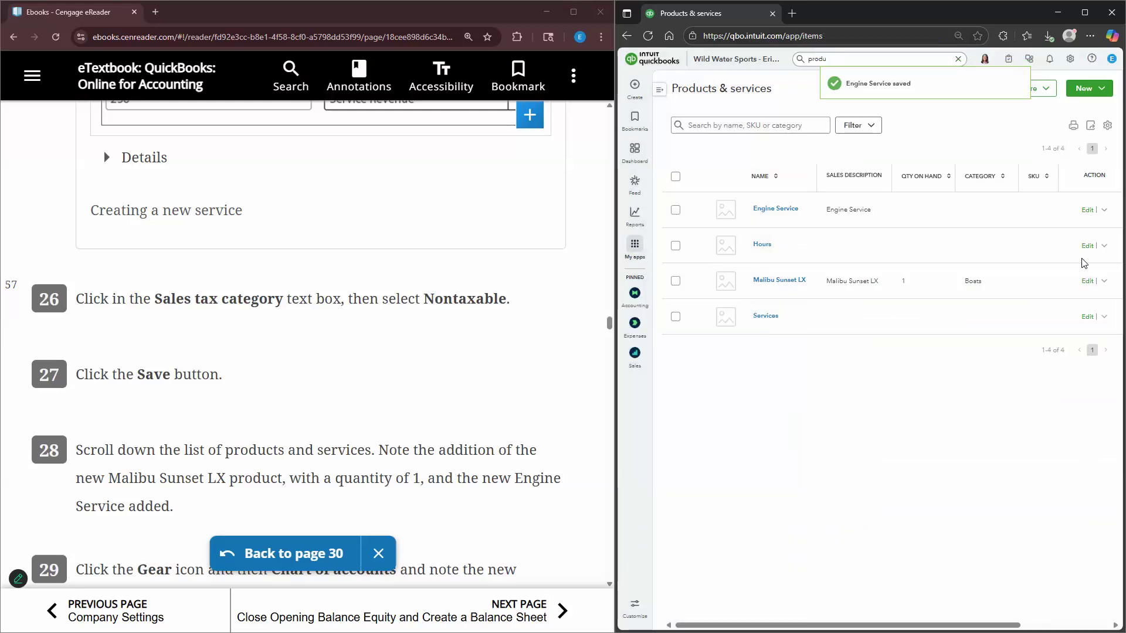
{"action": "left_click", "coordinate": [1087, 281]}
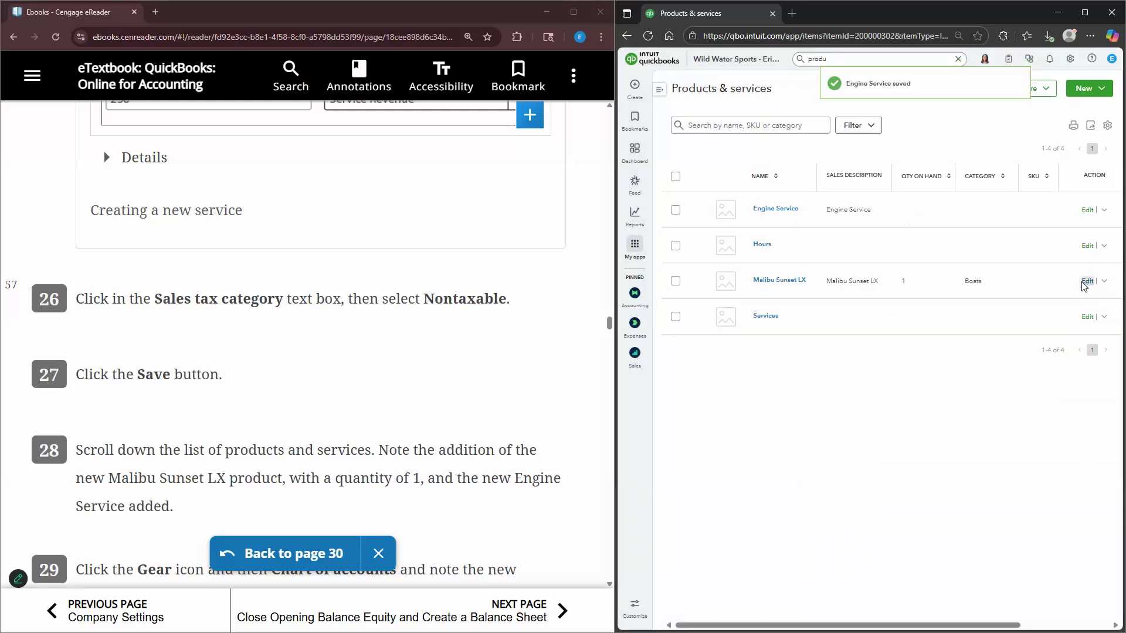
- Confirm Malibu Sunset LX's sales tax category is Nontaxable and save it
{"action": "scroll", "coordinate": [898, 422], "scroll_direction": "down", "scroll_amount": 4}
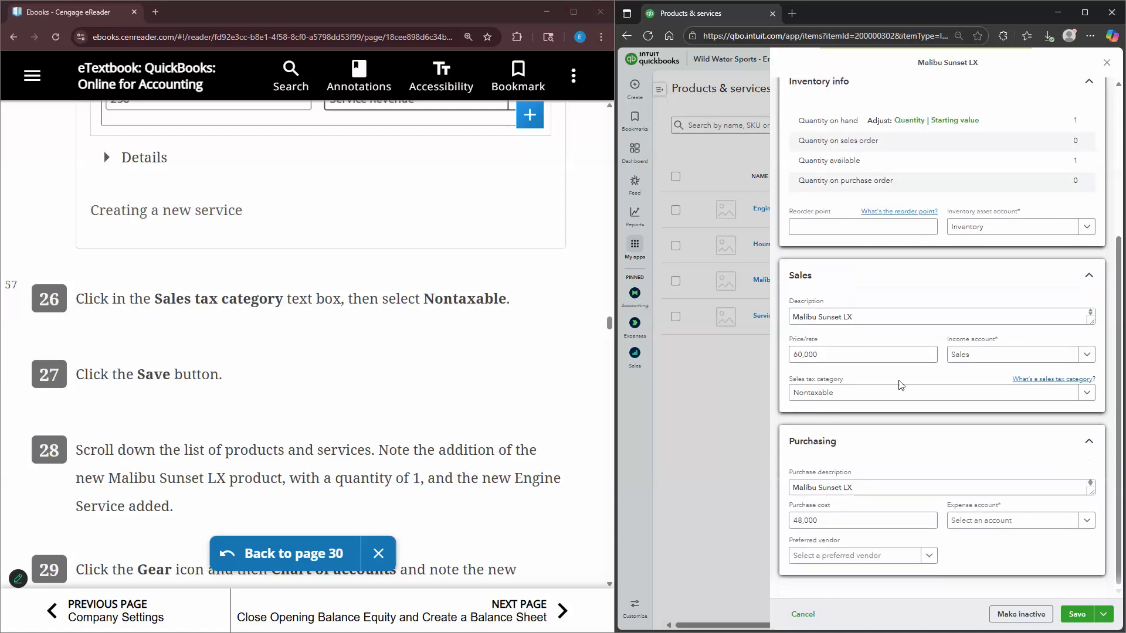
{"action": "left_click", "coordinate": [908, 393]}
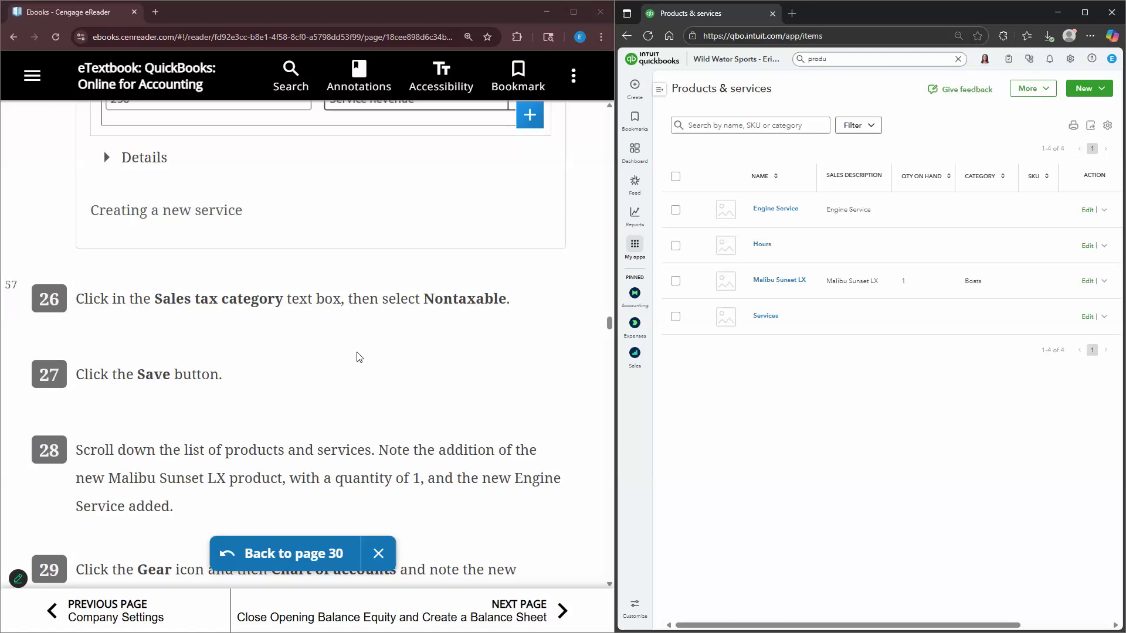
{"action": "scroll", "coordinate": [327, 364], "scroll_direction": "down", "scroll_amount": 1}
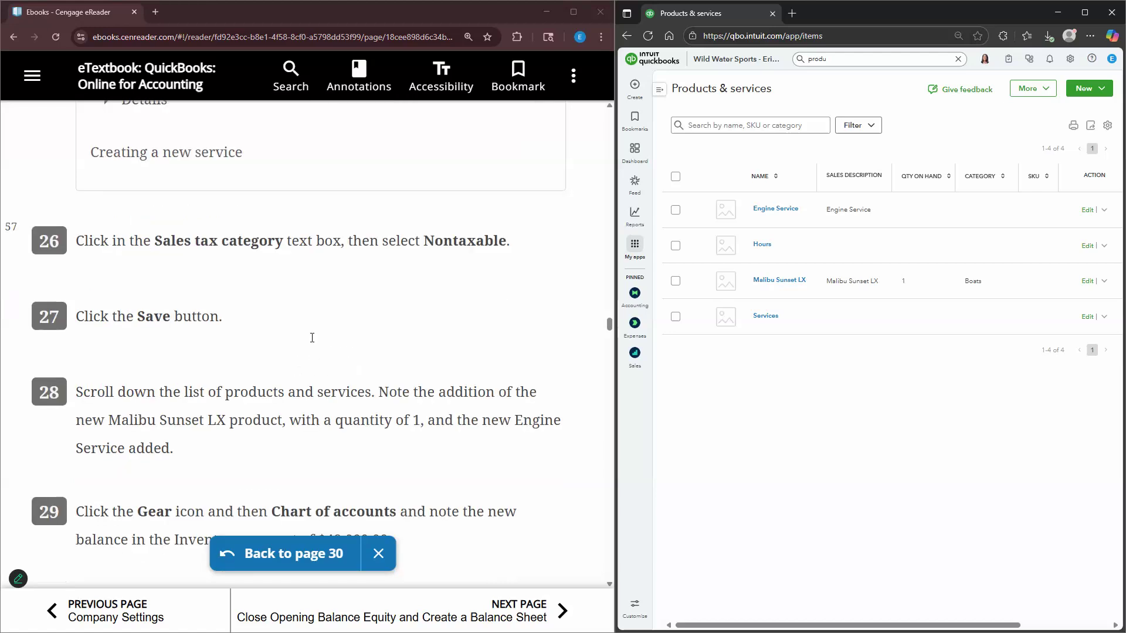
{"action": "scroll", "coordinate": [329, 338], "scroll_direction": "down", "scroll_amount": 1}
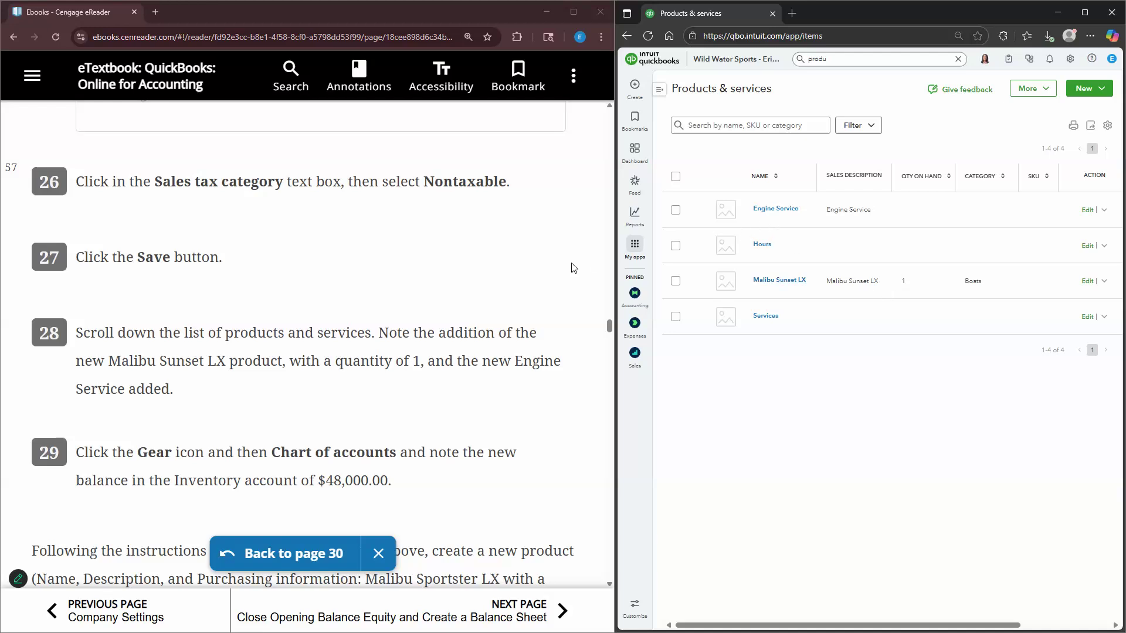
- Check the Chart of accounts: Inventory at $48,000.00 and Checking at $25,000.00
{"action": "left_click", "coordinate": [1070, 59]}
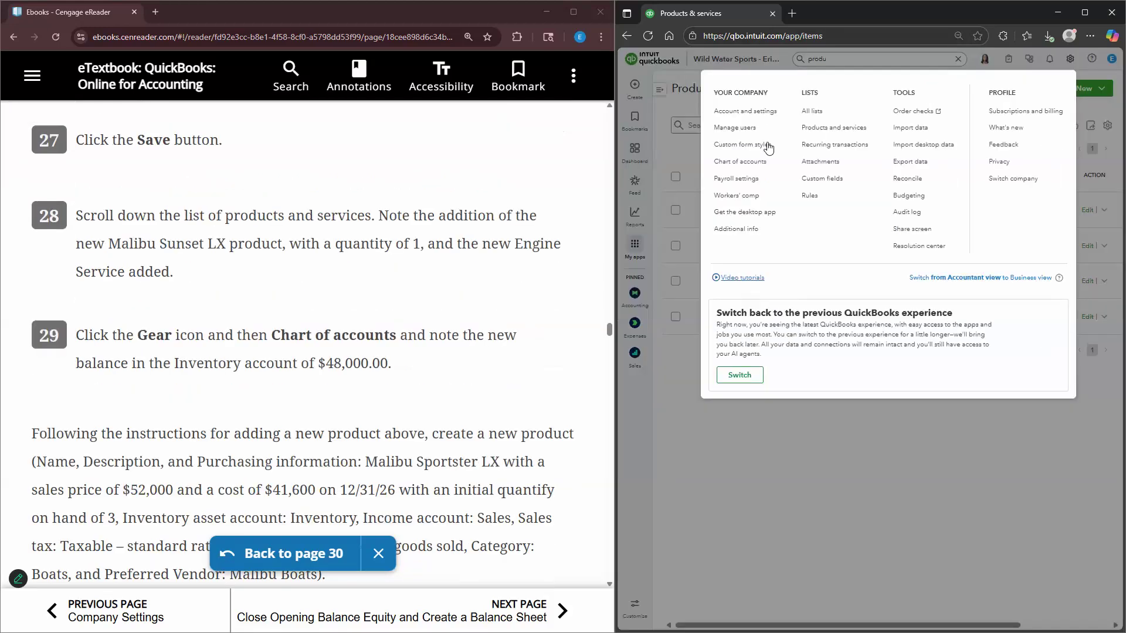
{"action": "left_click", "coordinate": [740, 162]}
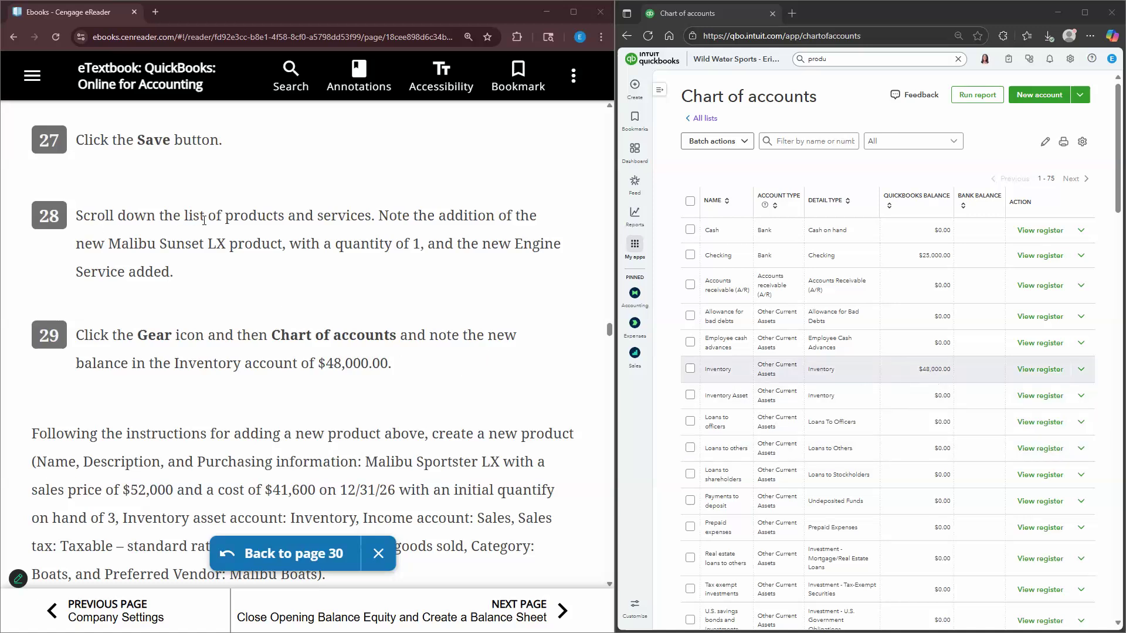
{"action": "scroll", "coordinate": [283, 220], "scroll_direction": "down", "scroll_amount": 4}
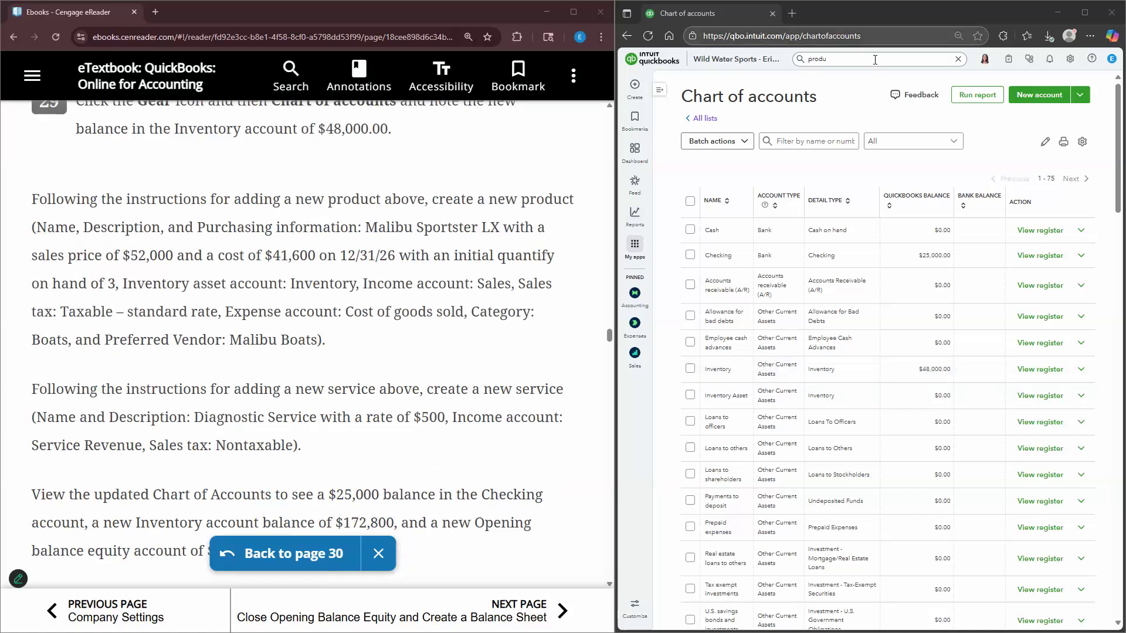
{"action": "left_click", "coordinate": [781, 97]}
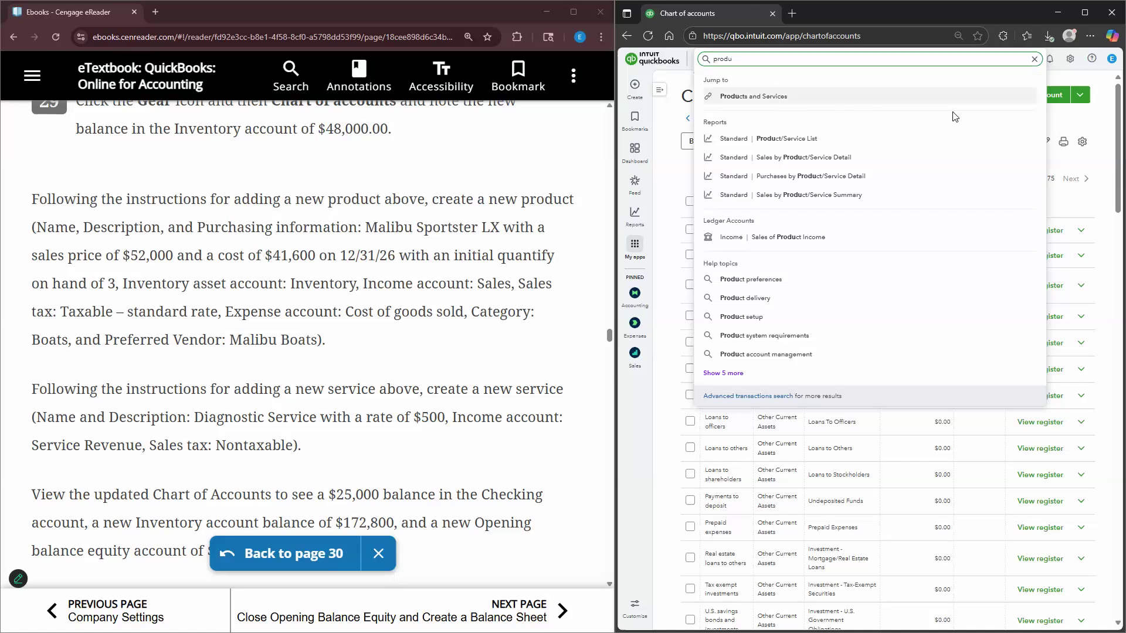
- Create a new inventory product named Malibu Sportster LX in the Boats category
{"action": "left_click", "coordinate": [1095, 89]}
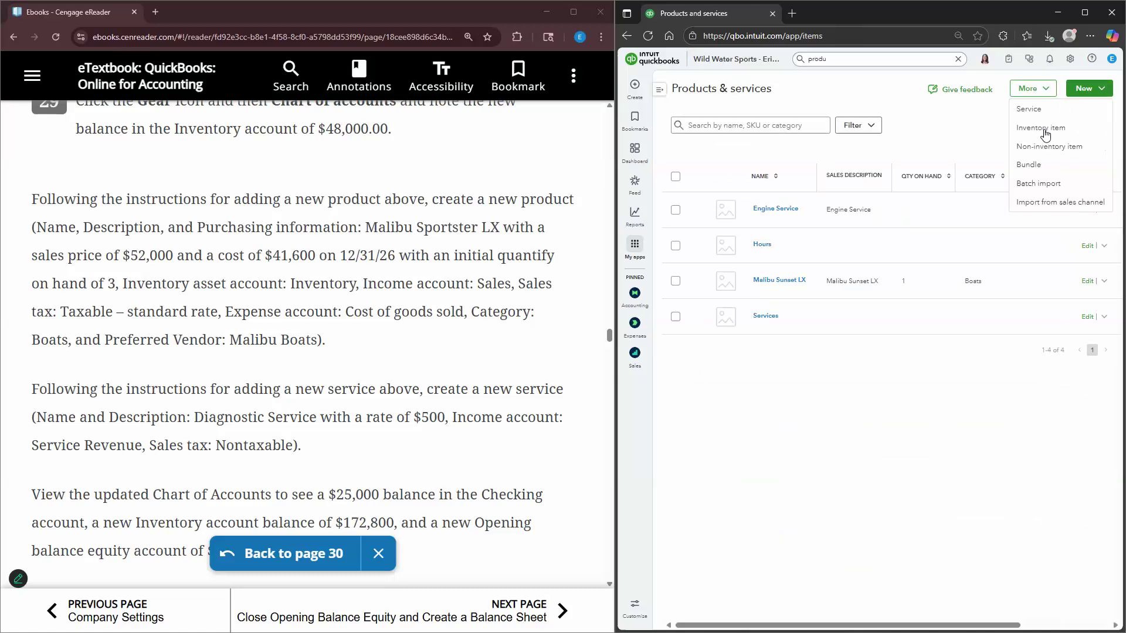
{"action": "left_click", "coordinate": [1045, 132]}
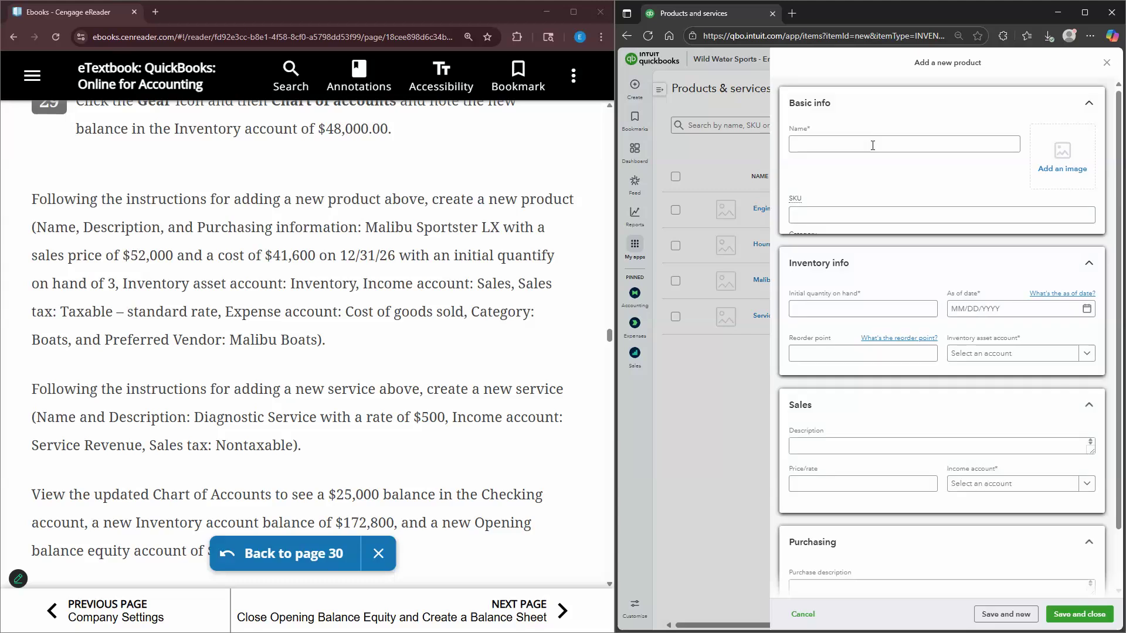
{"action": "left_click", "coordinate": [873, 146]}
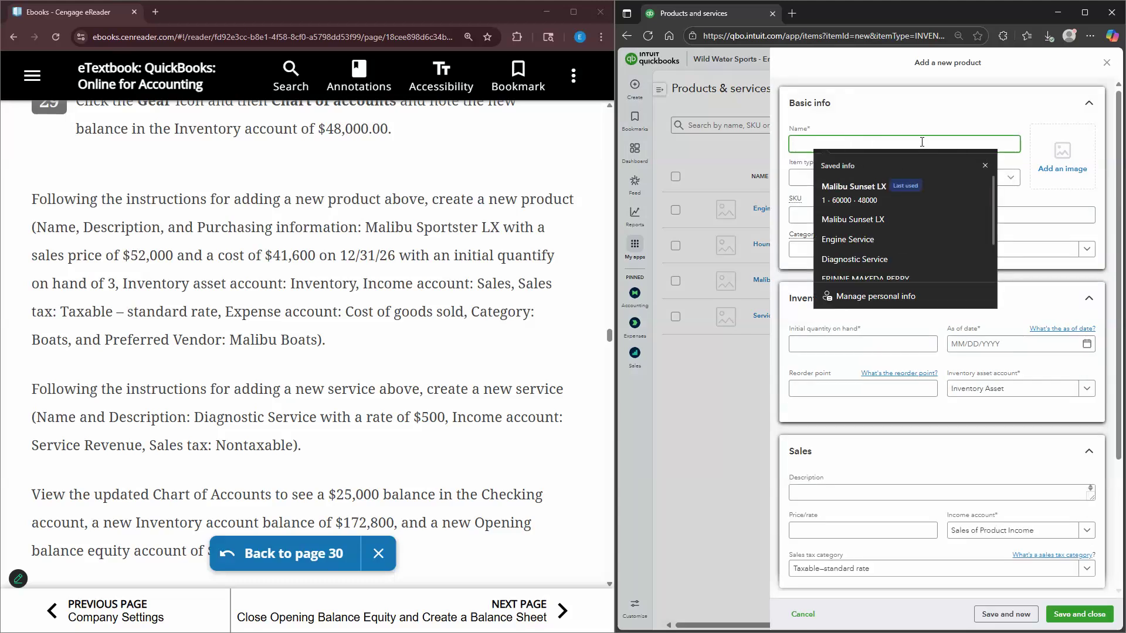
{"action": "left_click", "coordinate": [985, 165]}
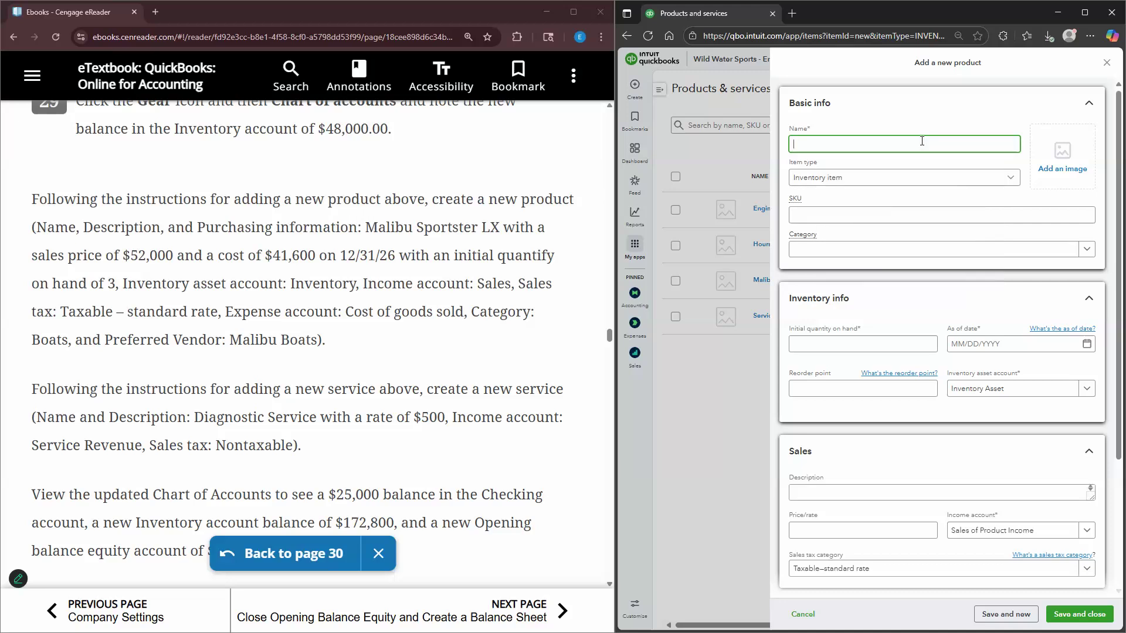
{"action": "type", "text": "Malibu Sportster LC"}
{"action": "key", "text": "Tab"}
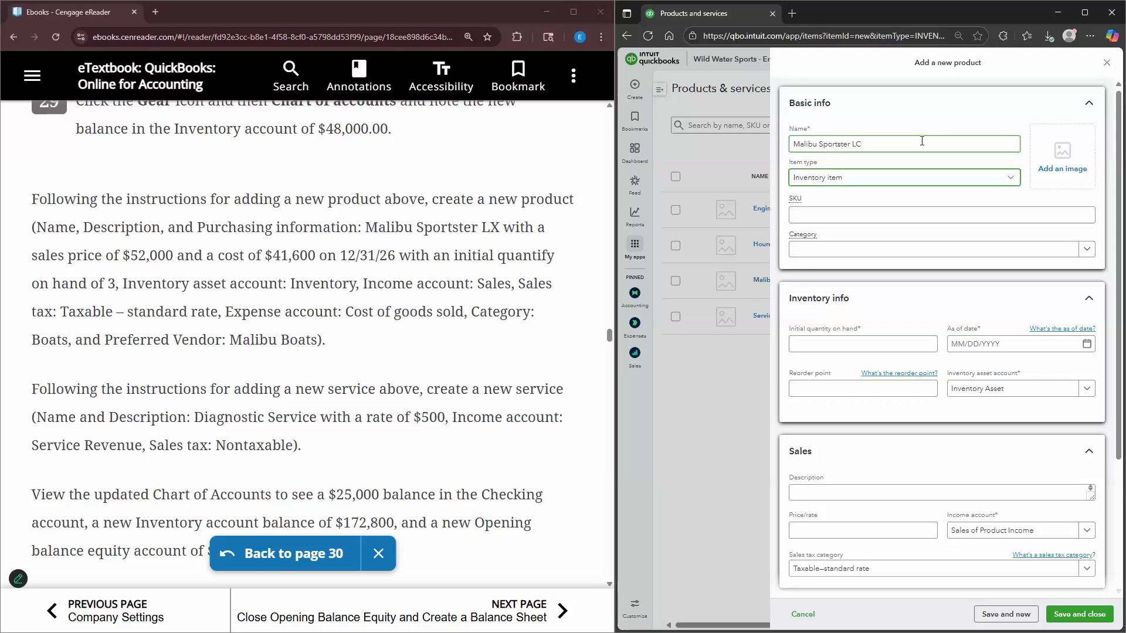
{"action": "left_click", "coordinate": [922, 141]}
{"action": "key", "text": "BackSpace"}
{"action": "type", "text": "X"}
{"action": "left_click", "coordinate": [936, 252]}
{"action": "key", "text": "Down"}
{"action": "key", "text": "Down"}
{"action": "key", "text": "Return"}
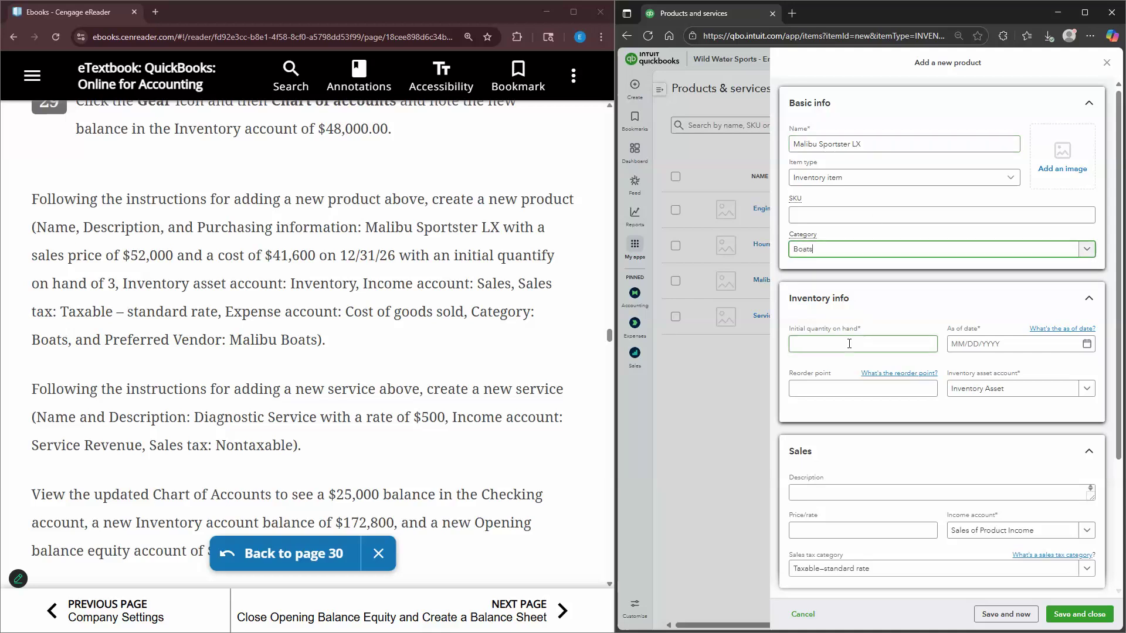
- Use Malibu Sportster LX as both the sales and purchase descriptions
{"action": "left_click", "coordinate": [858, 150]}
{"action": "key", "text": "ctrl+a"}
{"action": "key", "text": "ctrl+c"}
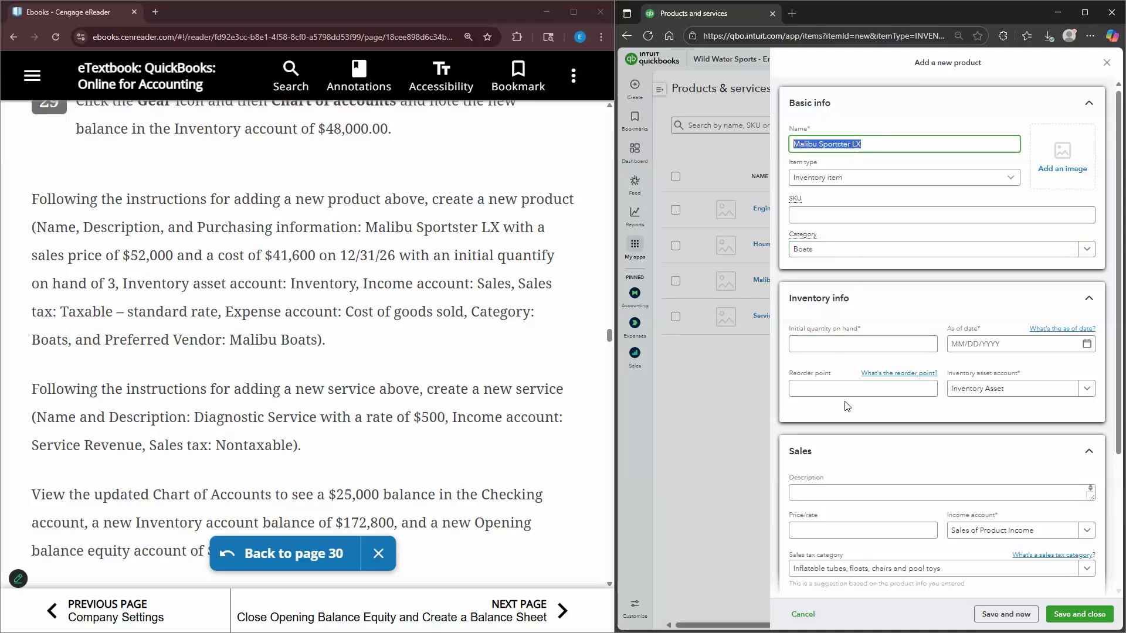
{"action": "scroll", "coordinate": [844, 404], "scroll_direction": "down", "scroll_amount": 2}
{"action": "left_click", "coordinate": [835, 376]}
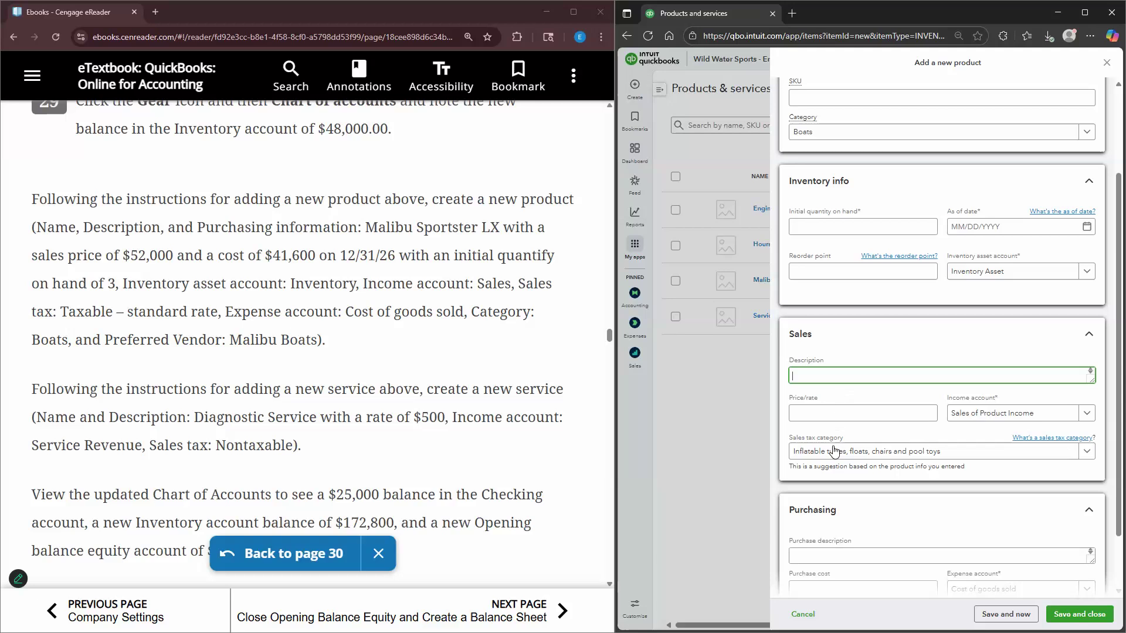
{"action": "key", "text": "ctrl+v"}
{"action": "scroll", "coordinate": [835, 463], "scroll_direction": "down", "scroll_amount": 1}
{"action": "left_click", "coordinate": [838, 487]}
{"action": "key", "text": "ctrl+v"}
{"action": "scroll", "coordinate": [834, 368], "scroll_direction": "up", "scroll_amount": 3}
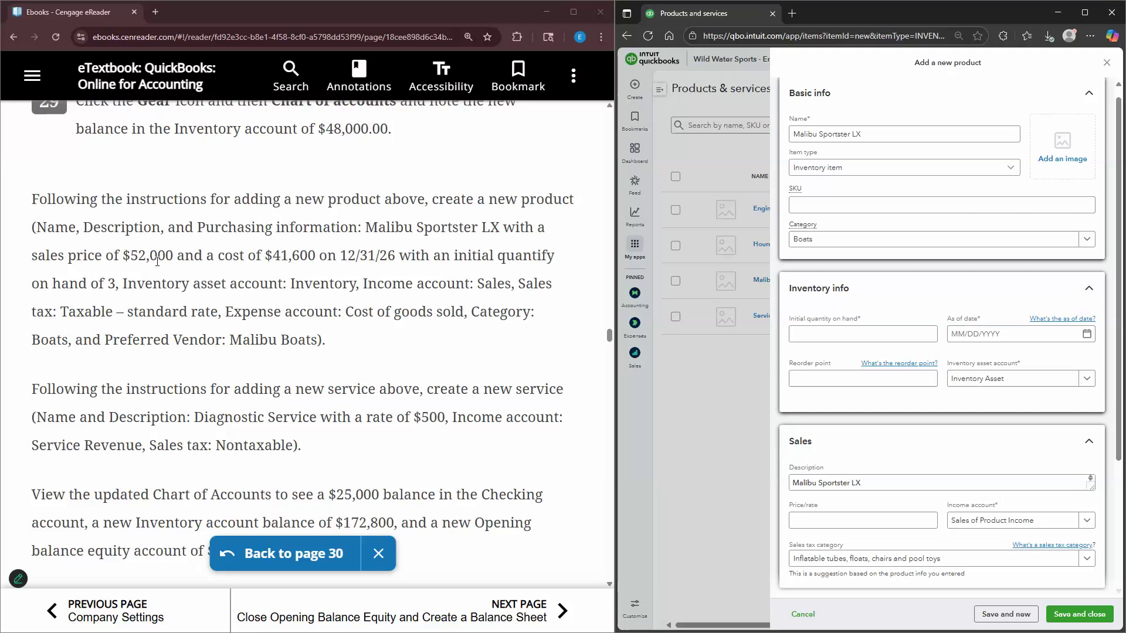
- Enter a price/rate of 52000 and a purchase cost of 41600
{"action": "left_click", "coordinate": [835, 521]}
{"action": "type", "text": "52000"}
{"action": "scroll", "coordinate": [830, 516], "scroll_direction": "down", "scroll_amount": 3}
{"action": "left_click", "coordinate": [828, 521]}
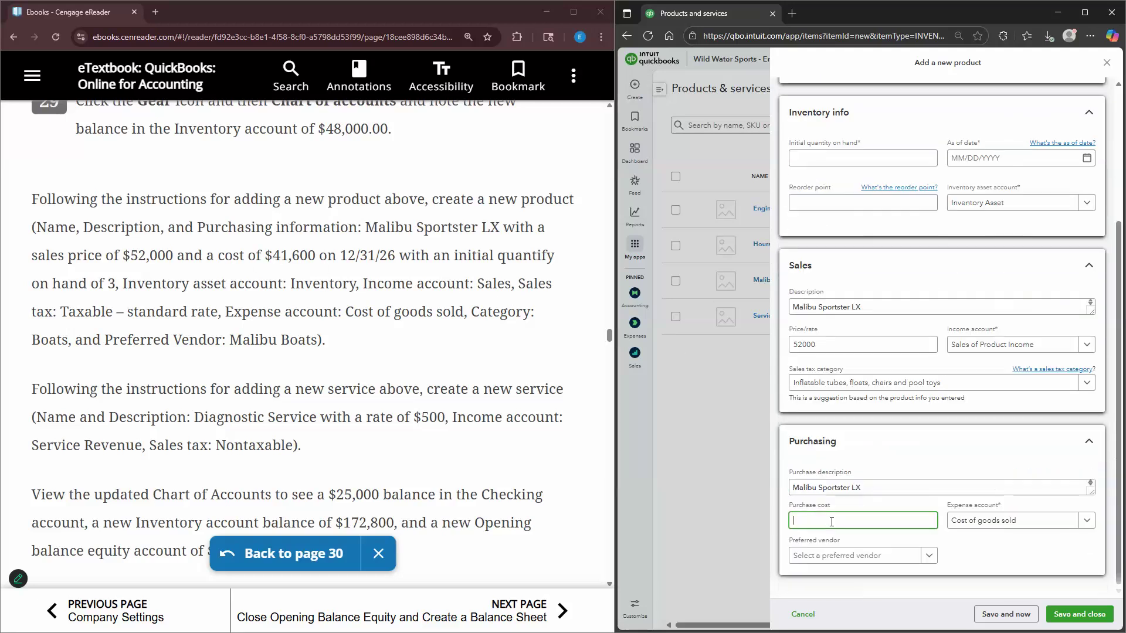
{"action": "type", "text": "41600"}
{"action": "left_click", "coordinate": [423, 372]}
{"action": "scroll", "coordinate": [311, 380], "scroll_direction": "up", "scroll_amount": 2}
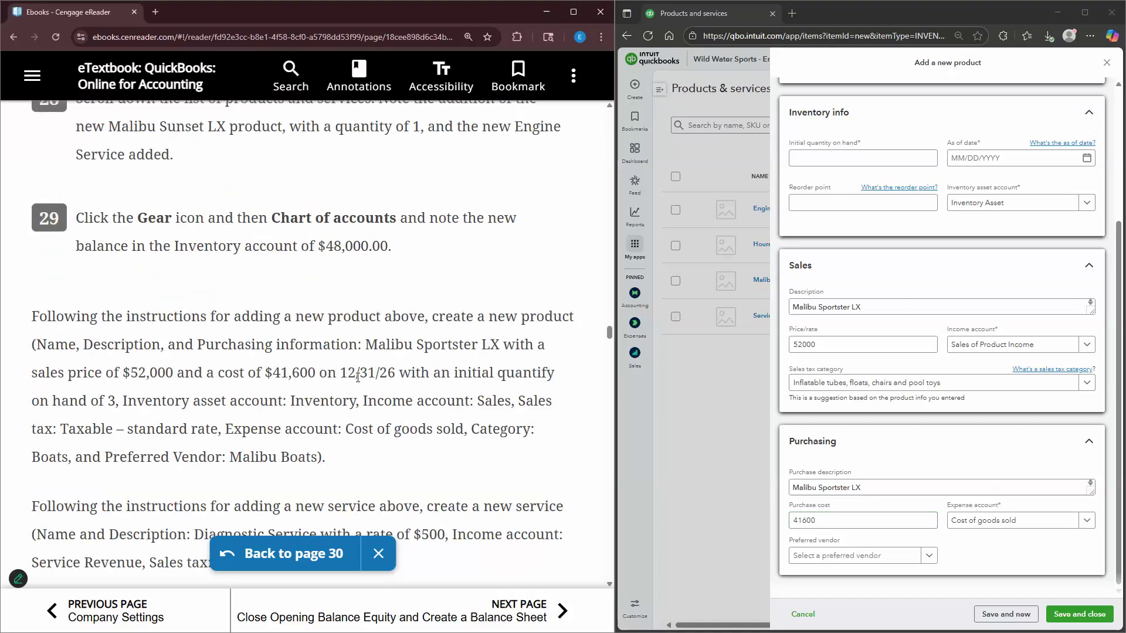
{"action": "scroll", "coordinate": [523, 410], "scroll_direction": "up", "scroll_amount": 1}
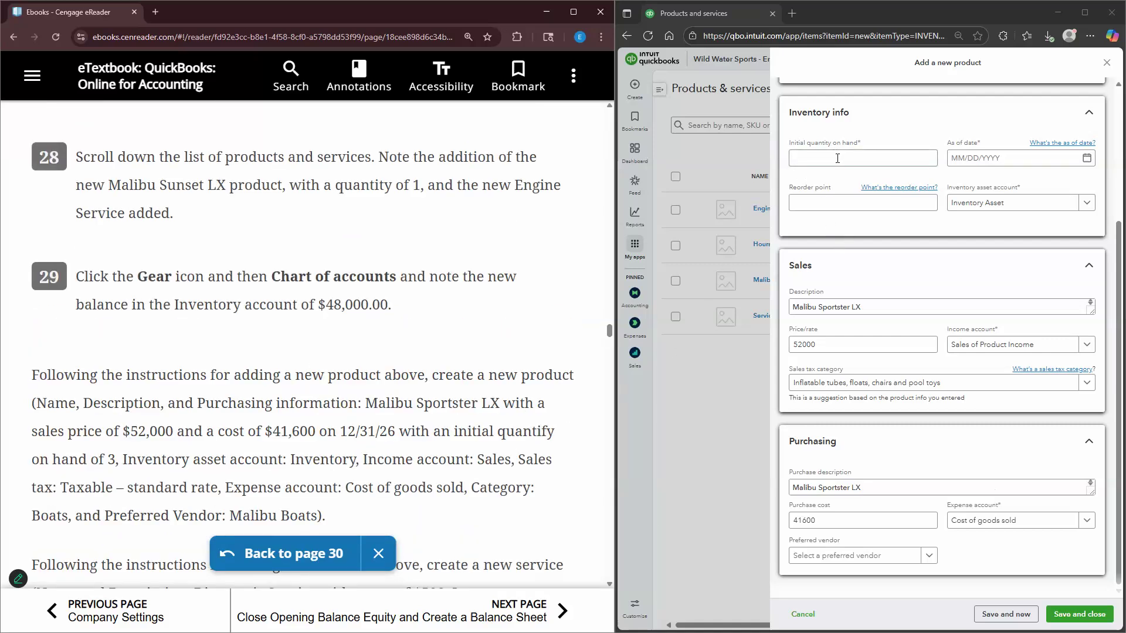
- Record 3 on hand as of 12/31/2026, with Inventory asset and Sales income accounts
{"action": "left_click", "coordinate": [837, 156]}
{"action": "type", "text": "3"}
{"action": "left_click", "coordinate": [1052, 159]}
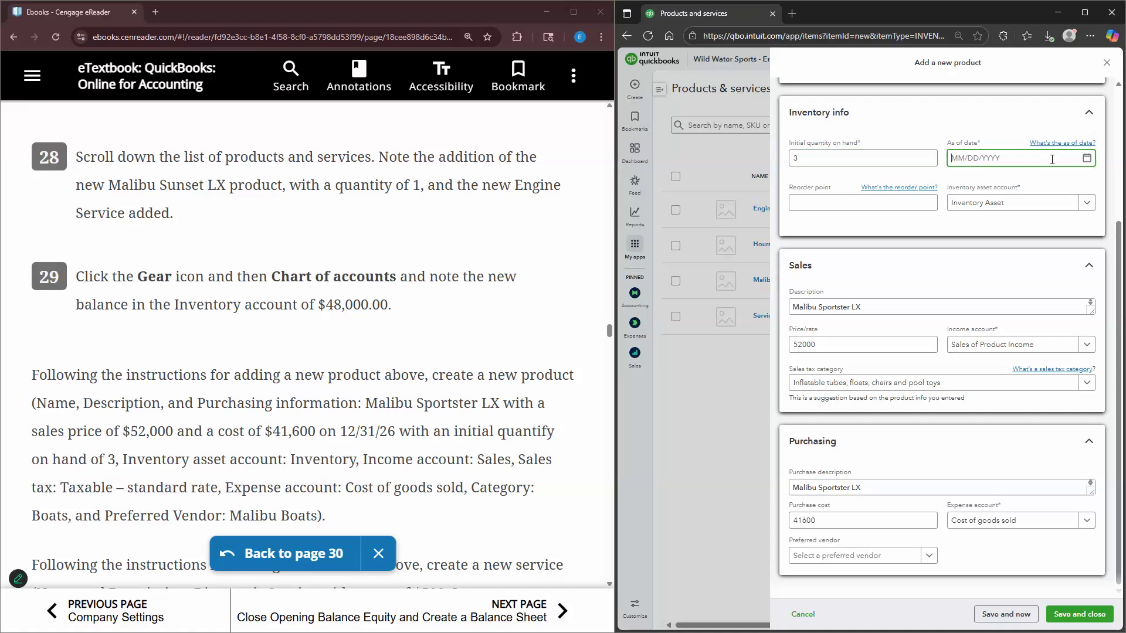
{"action": "type", "text": "12/31/2"}
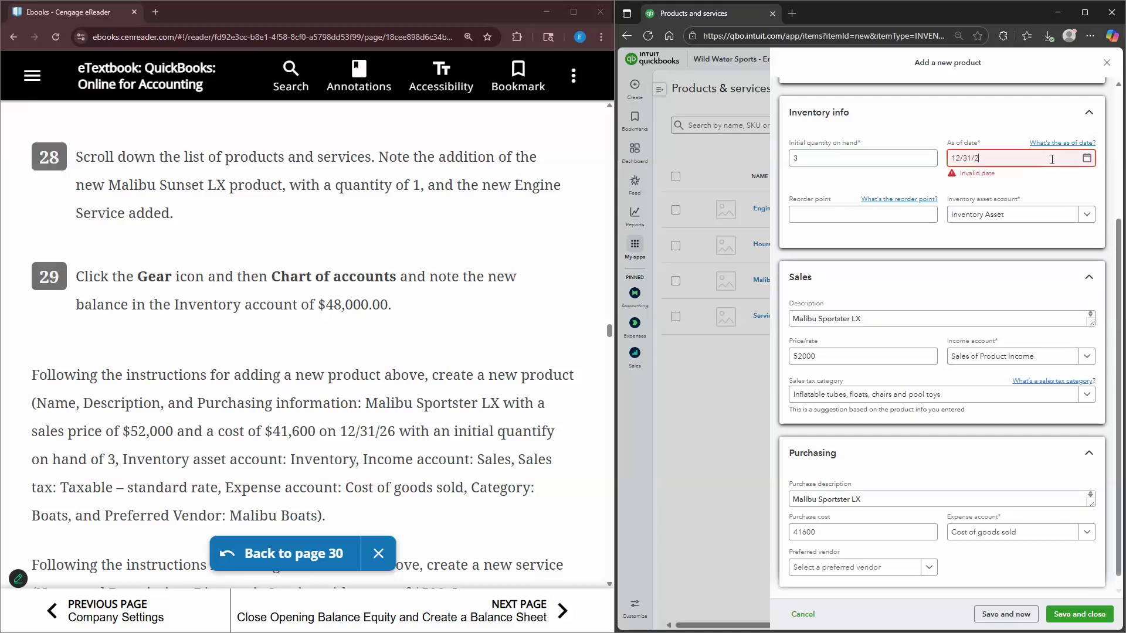
{"action": "type", "text": "026"}
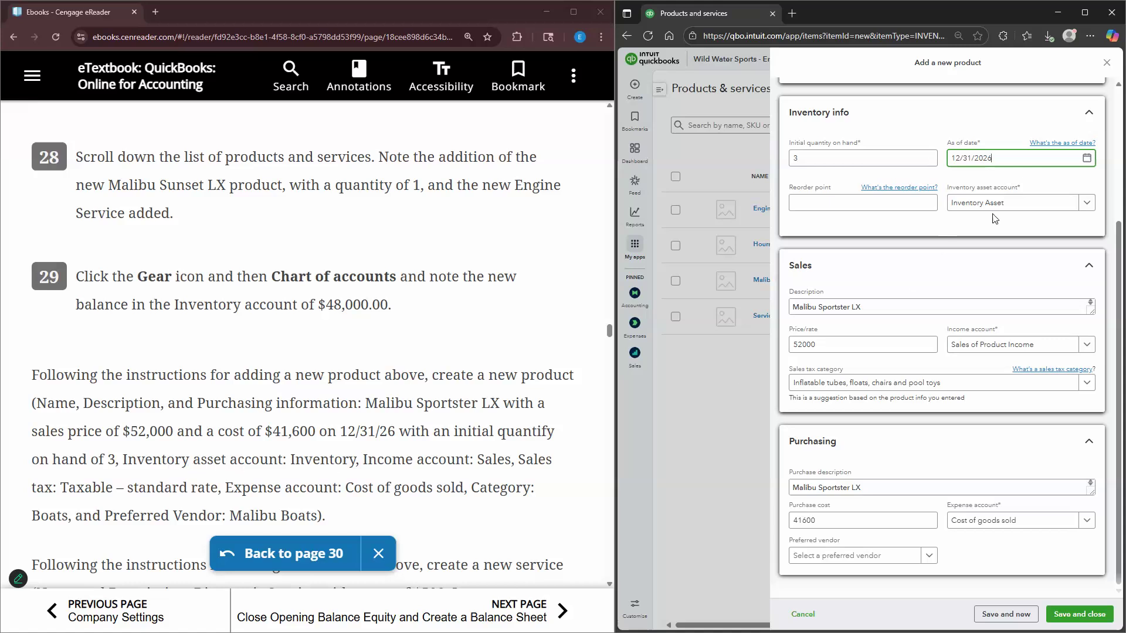
{"action": "left_click", "coordinate": [1087, 203]}
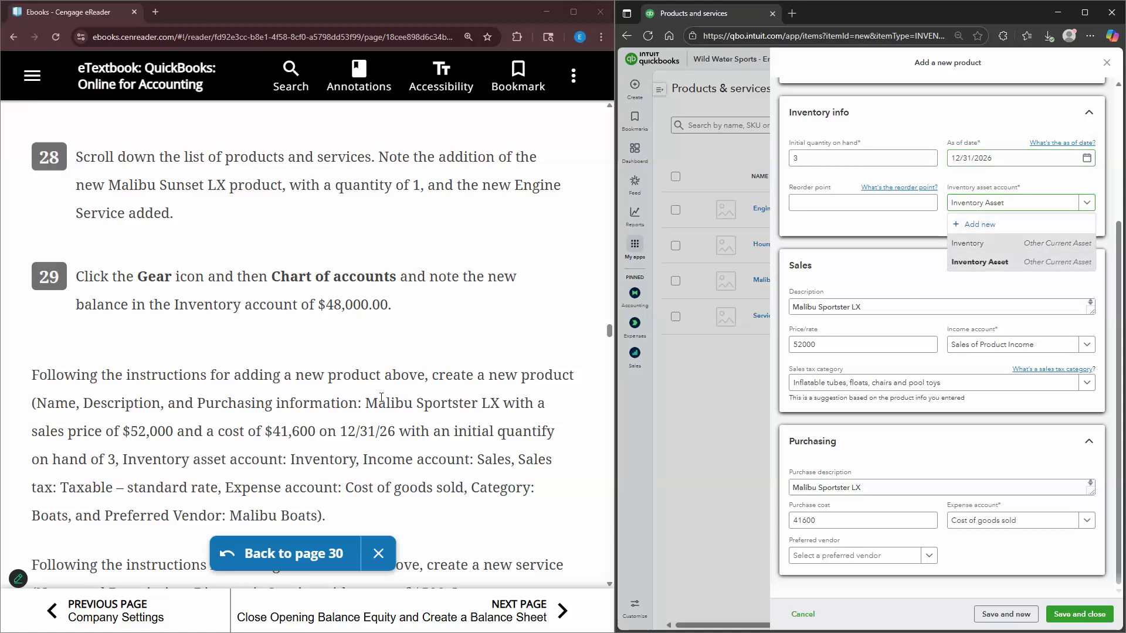
{"action": "left_click", "coordinate": [421, 465]}
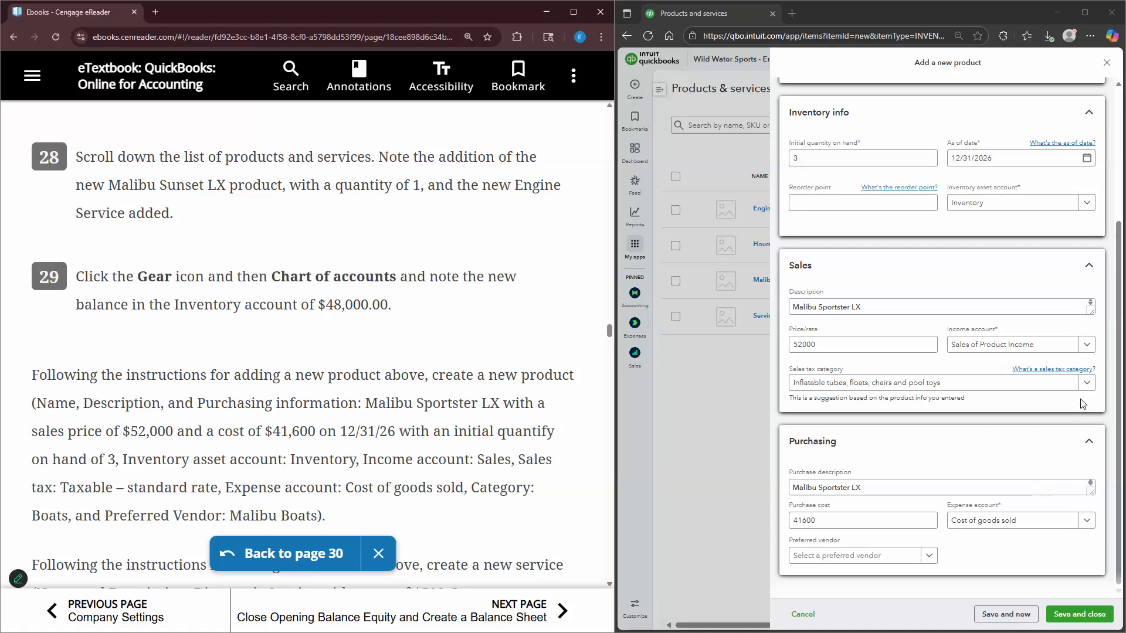
{"action": "left_click", "coordinate": [1023, 345]}
{"action": "type", "text": "Sales"}
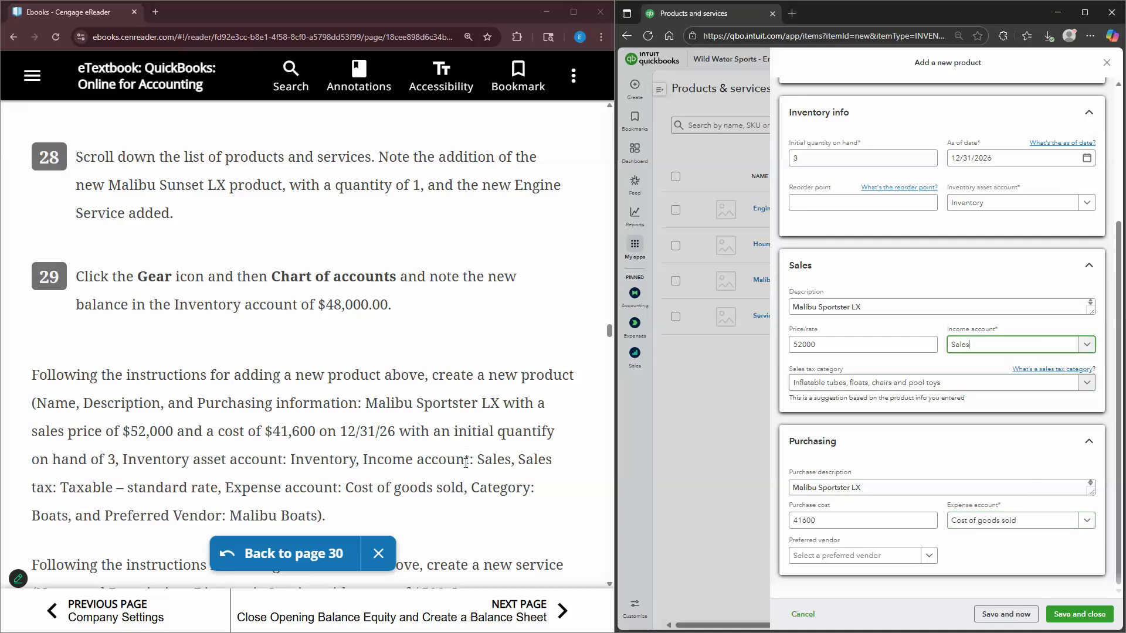
- Set the sales tax category to Taxable–standard rate
{"action": "left_click", "coordinate": [465, 462]}
{"action": "scroll", "coordinate": [518, 483], "scroll_direction": "down", "scroll_amount": 2}
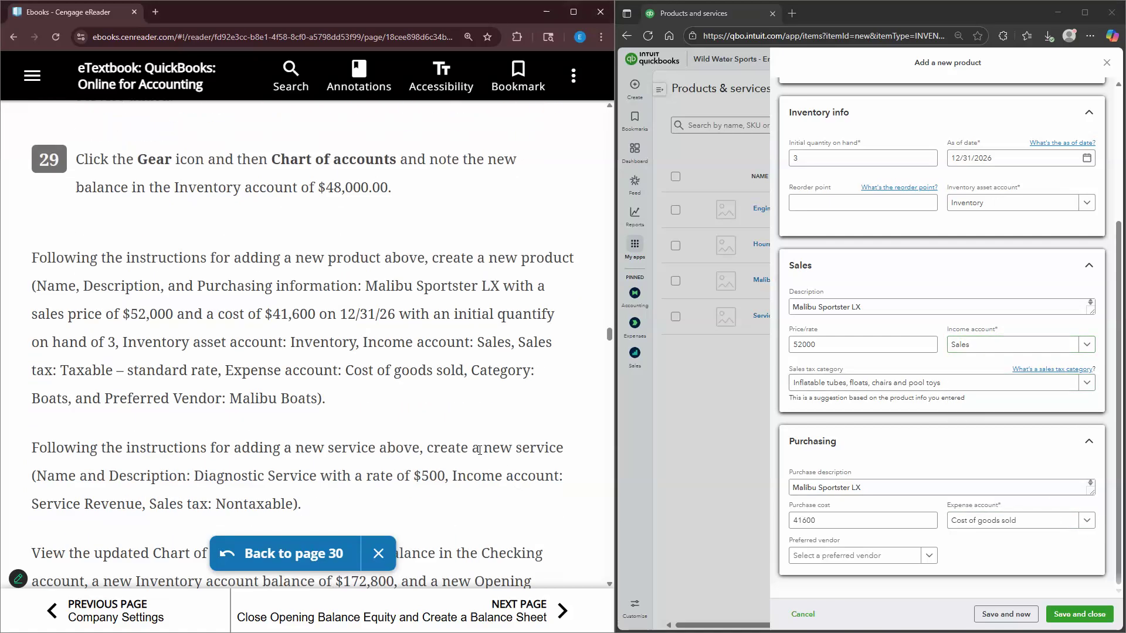
{"action": "left_click", "coordinate": [870, 383]}
{"action": "scroll", "coordinate": [845, 471], "scroll_direction": "down", "scroll_amount": 1}
{"action": "scroll", "coordinate": [845, 471], "scroll_direction": "down", "scroll_amount": 2}
{"action": "left_click", "coordinate": [891, 463]}
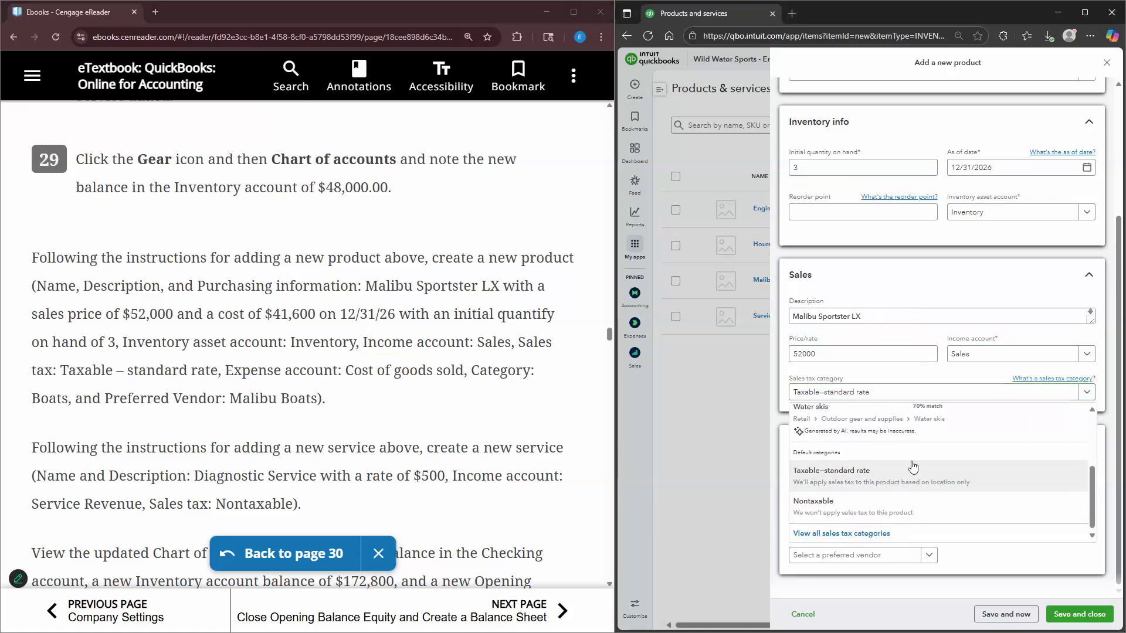
{"action": "left_click", "coordinate": [959, 284]}
{"action": "left_click", "coordinate": [942, 403]}
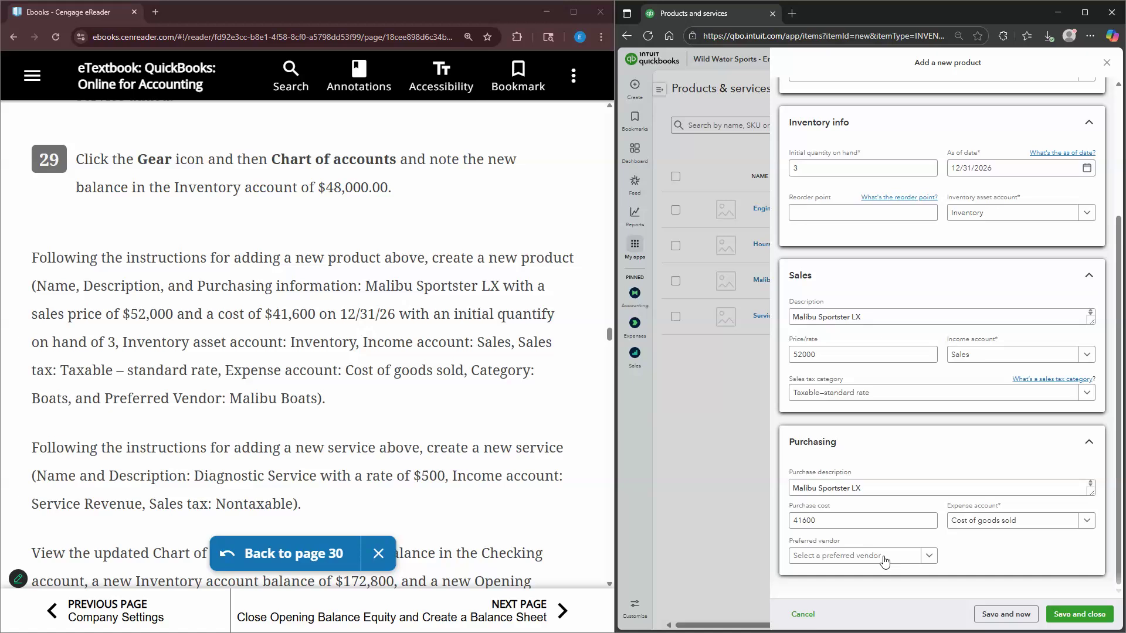
- Choose Malibu Boats as preferred vendor and save the product, starting a new one
{"action": "left_click", "coordinate": [862, 557]}
{"action": "left_click", "coordinate": [827, 595]}
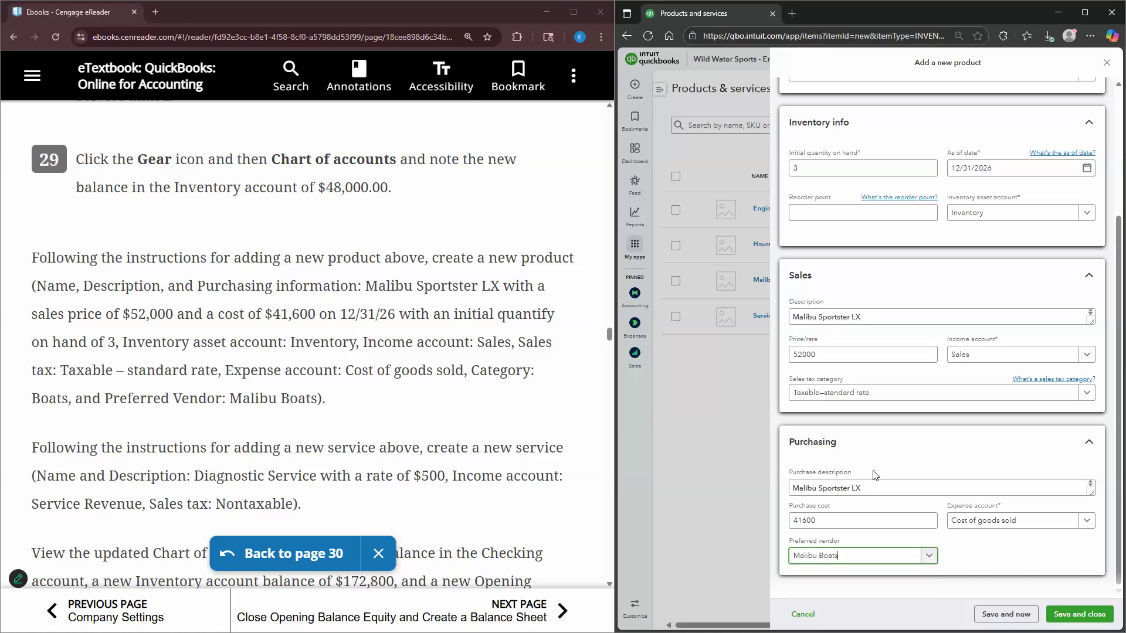
{"action": "scroll", "coordinate": [876, 475], "scroll_direction": "up", "scroll_amount": 3}
{"action": "scroll", "coordinate": [561, 472], "scroll_direction": "down", "scroll_amount": 2}
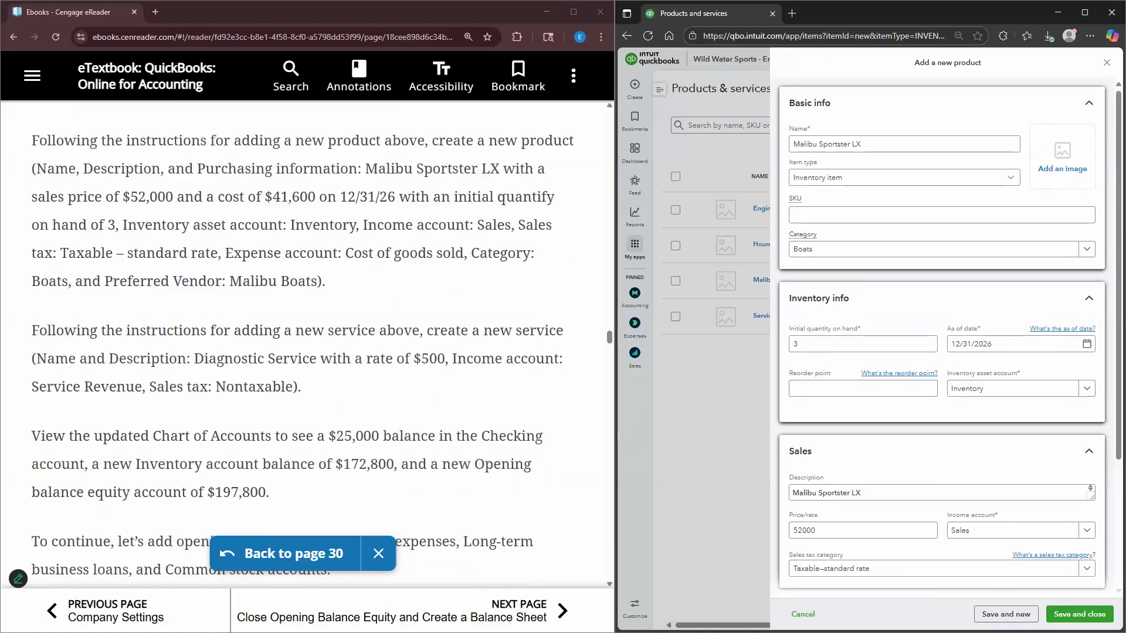
{"action": "left_click", "coordinate": [1006, 614]}
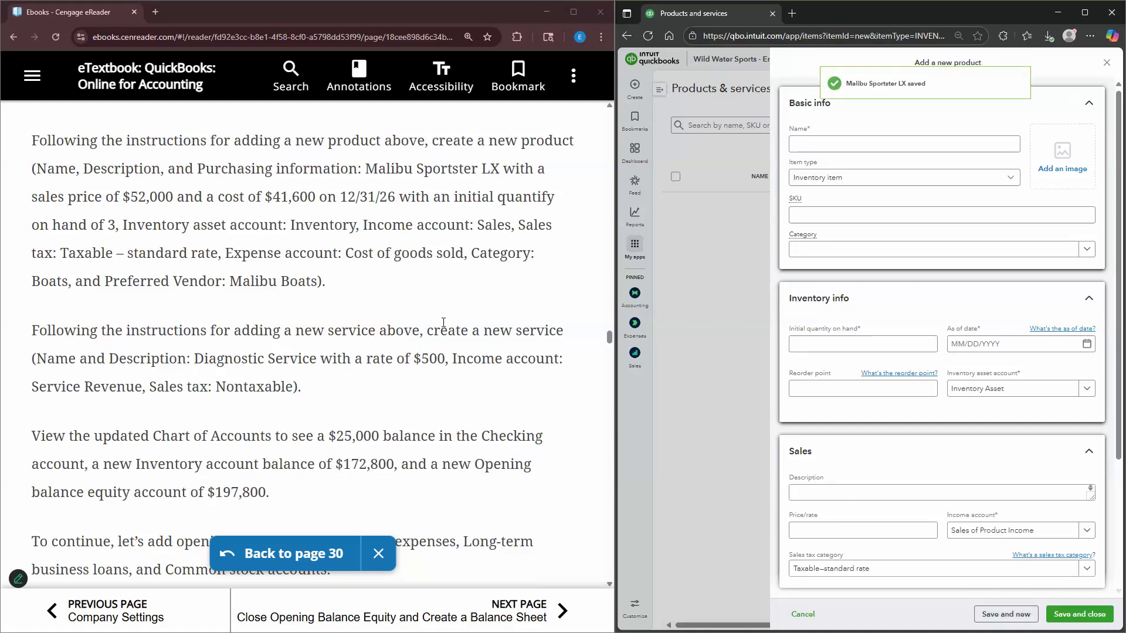
- Name the new item 'Diagnostic Service' as a service type, without vendor purchase tracking
{"action": "left_click", "coordinate": [825, 145]}
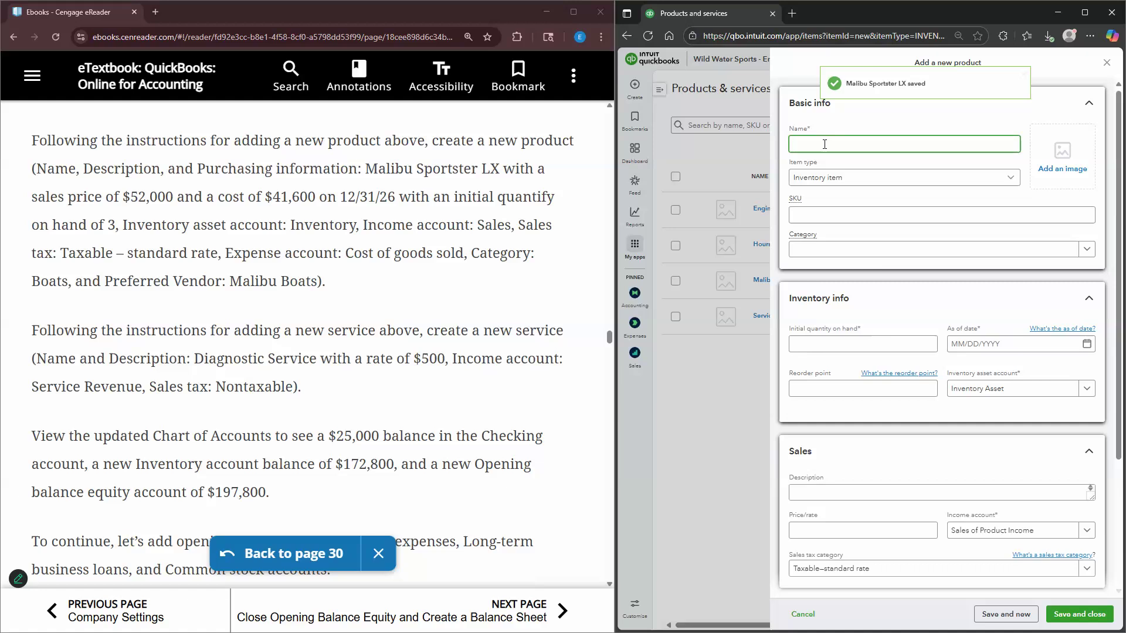
{"action": "type", "text": "d"}
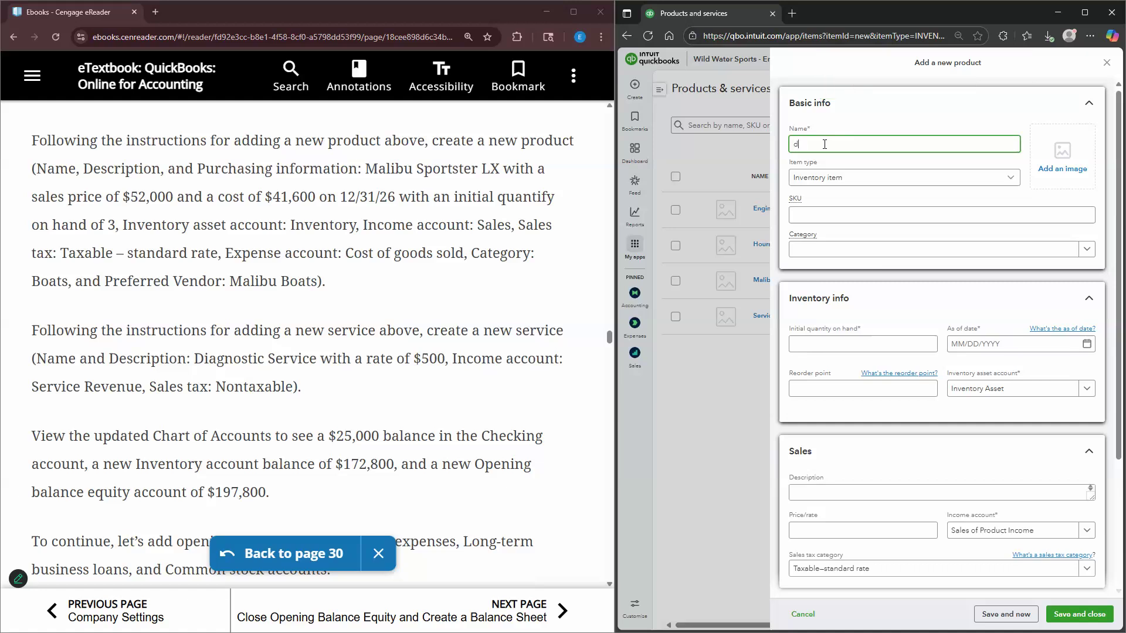
{"action": "type", "text": "iagnostic S"}
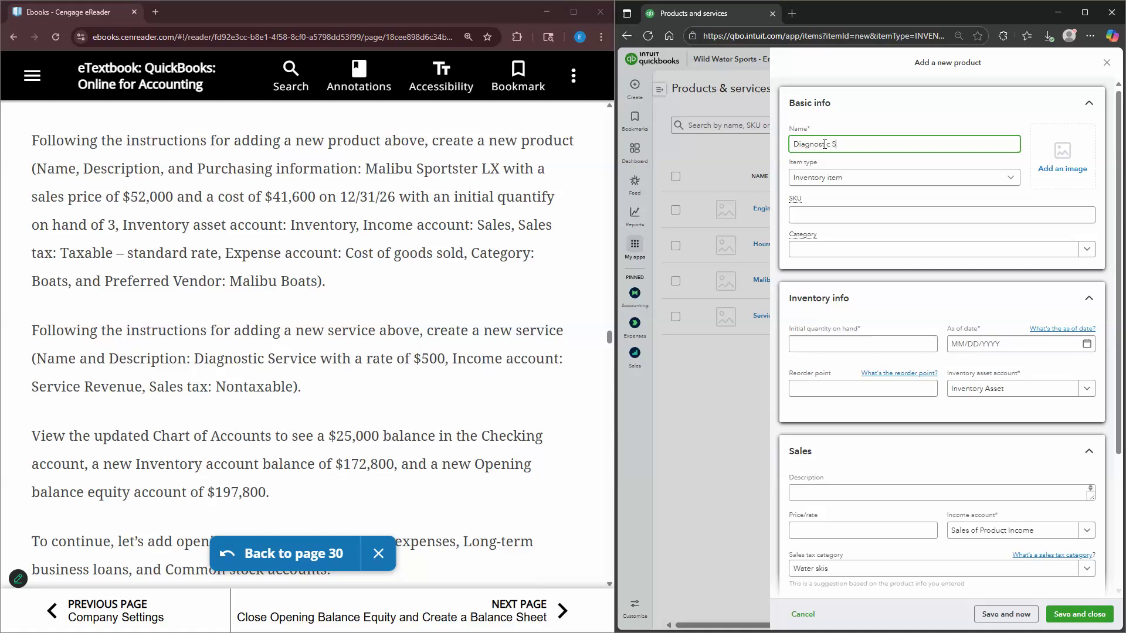
{"action": "type", "text": "ervice"}
{"action": "scroll", "coordinate": [289, 286], "scroll_direction": "up", "scroll_amount": 5}
{"action": "scroll", "coordinate": [288, 286], "scroll_direction": "up", "scroll_amount": 10}
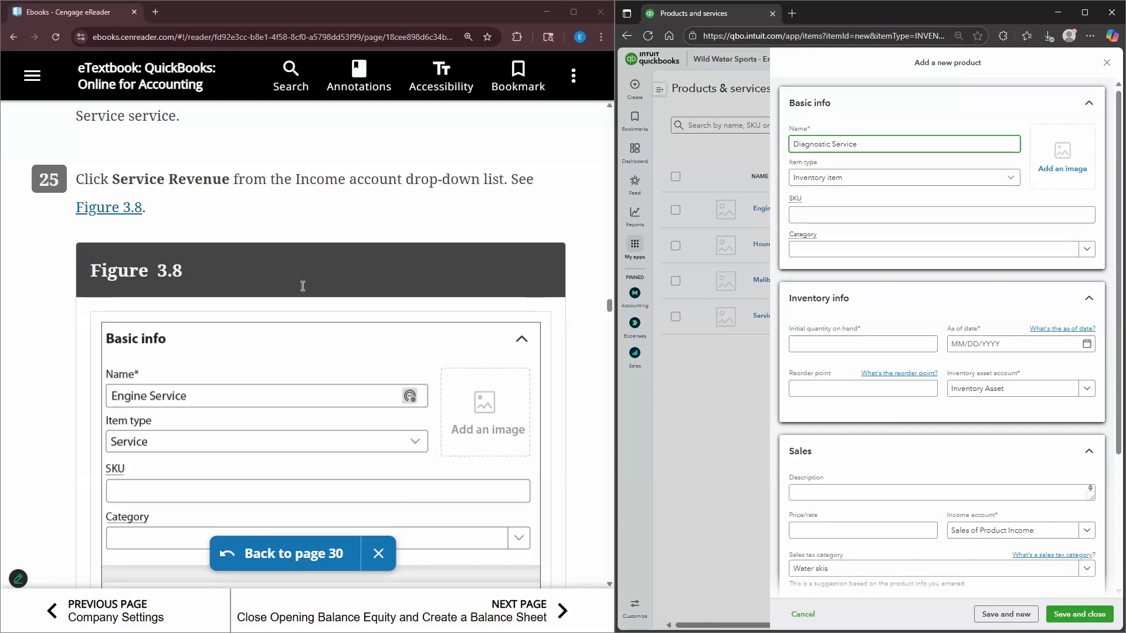
{"action": "scroll", "coordinate": [304, 280], "scroll_direction": "down", "scroll_amount": 10}
{"action": "scroll", "coordinate": [309, 246], "scroll_direction": "down", "scroll_amount": 6}
{"action": "scroll", "coordinate": [313, 255], "scroll_direction": "up", "scroll_amount": 2}
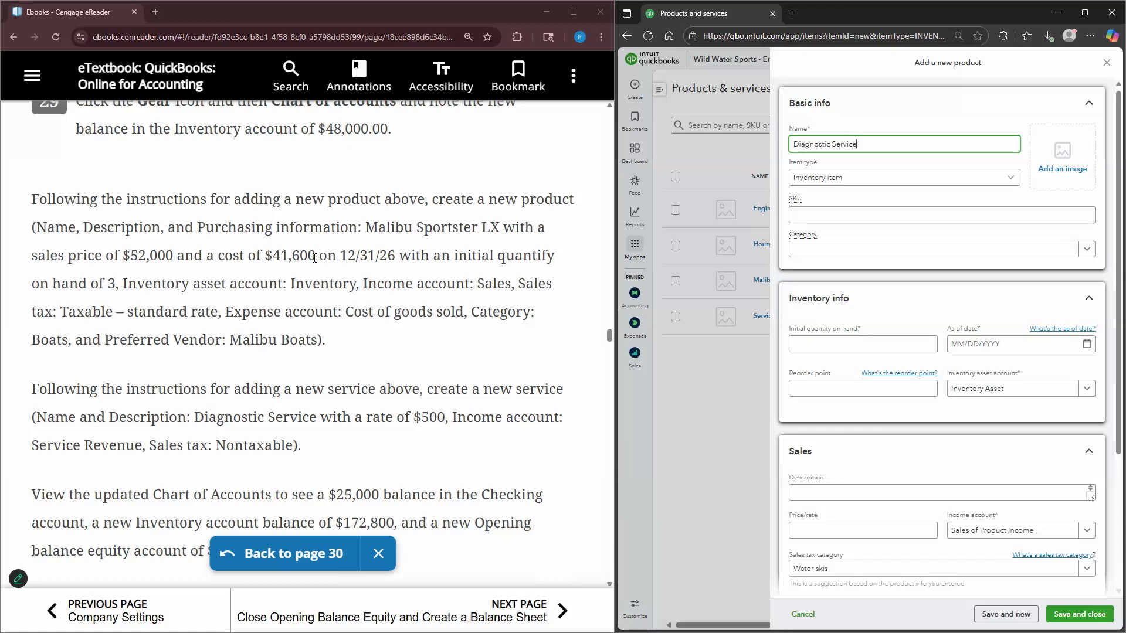
{"action": "scroll", "coordinate": [314, 261], "scroll_direction": "down", "scroll_amount": 2}
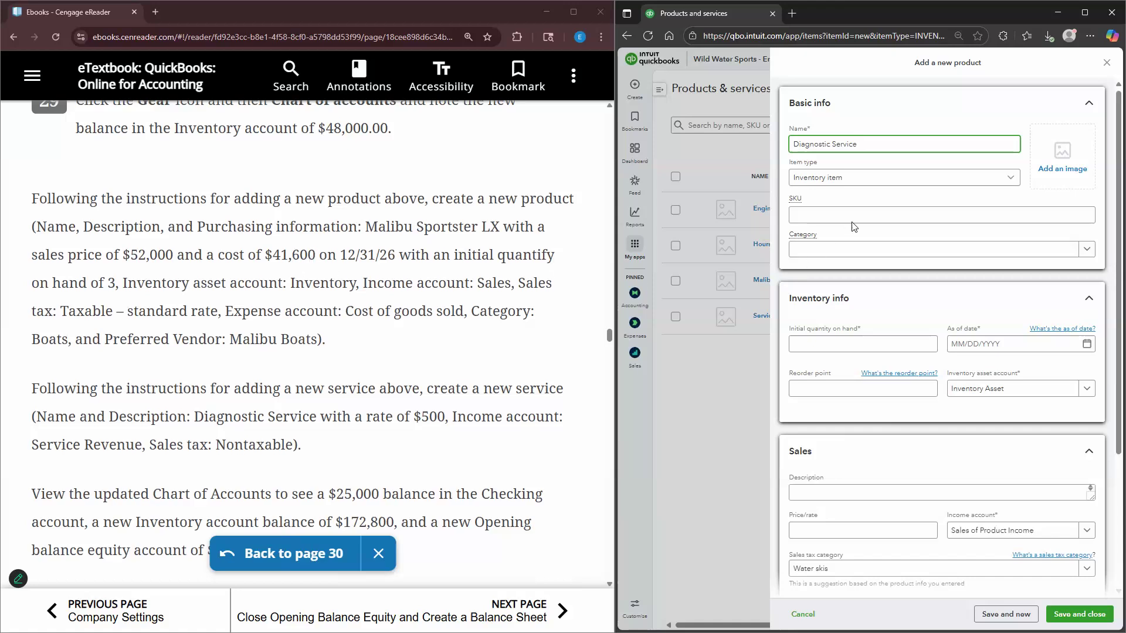
{"action": "left_click", "coordinate": [851, 178]}
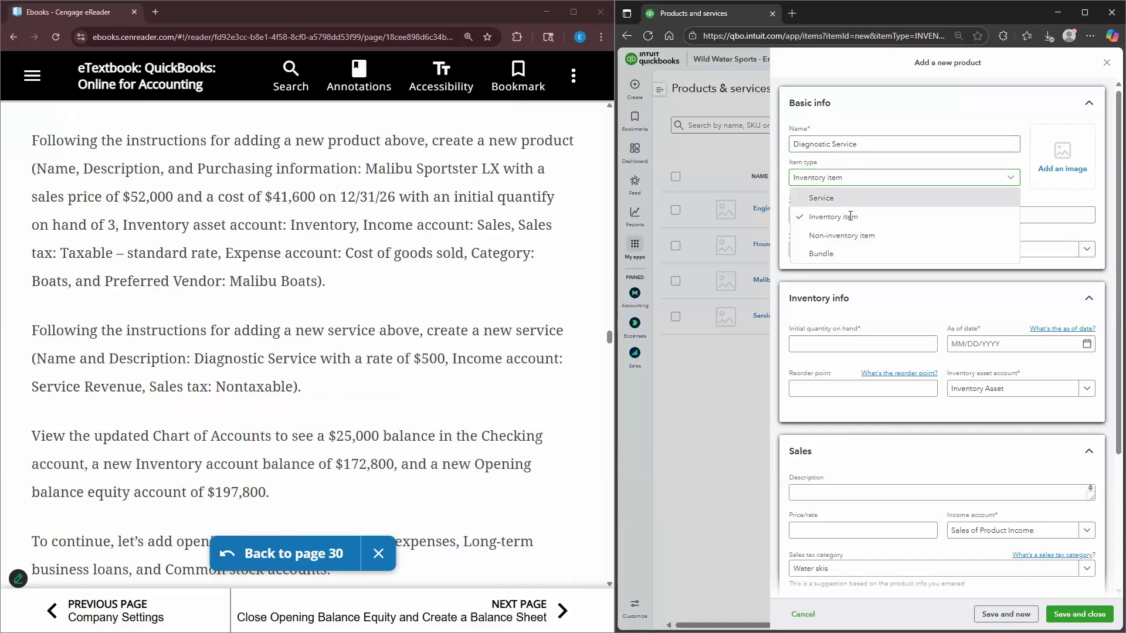
{"action": "left_click", "coordinate": [824, 198]}
{"action": "scroll", "coordinate": [780, 462], "scroll_direction": "down", "scroll_amount": 1}
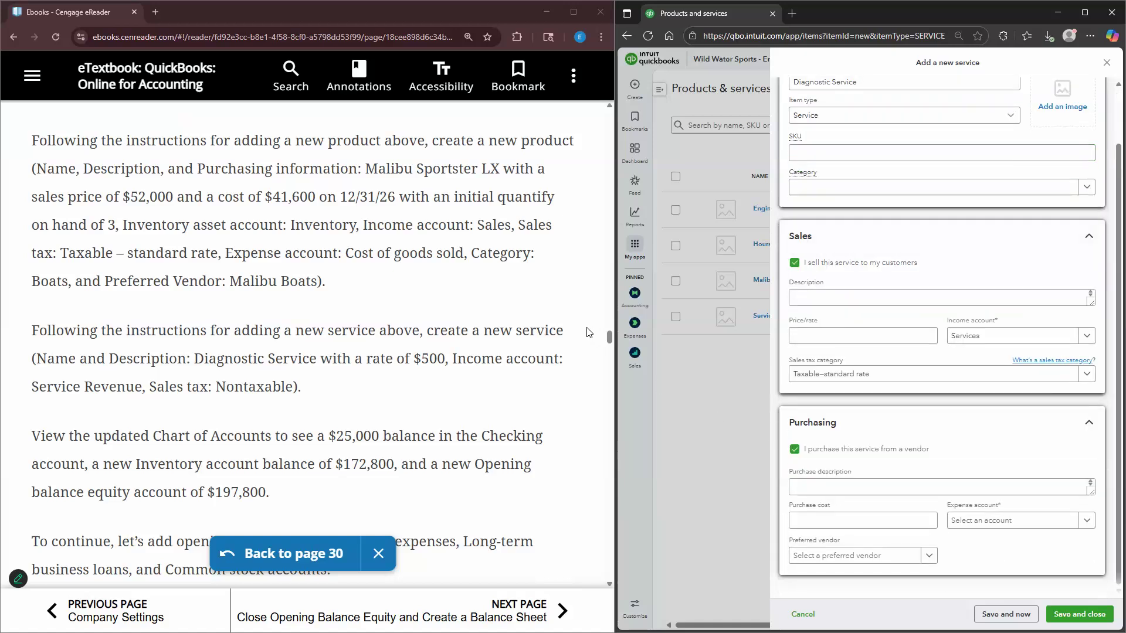
{"action": "scroll", "coordinate": [536, 337], "scroll_direction": "down", "scroll_amount": 1}
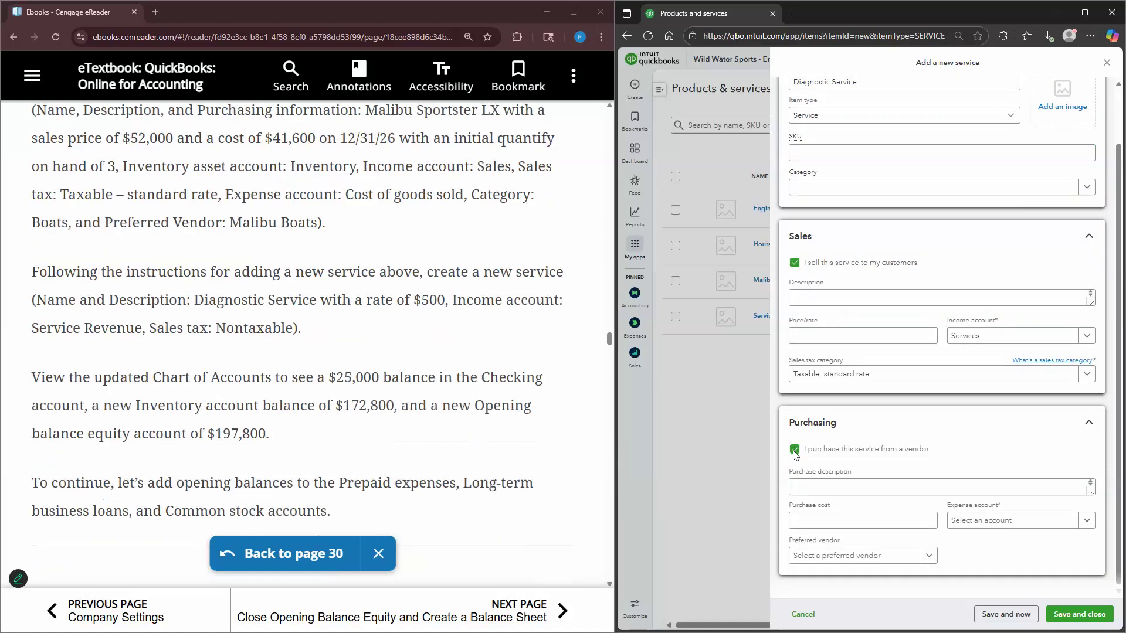
{"action": "left_click", "coordinate": [795, 450]}
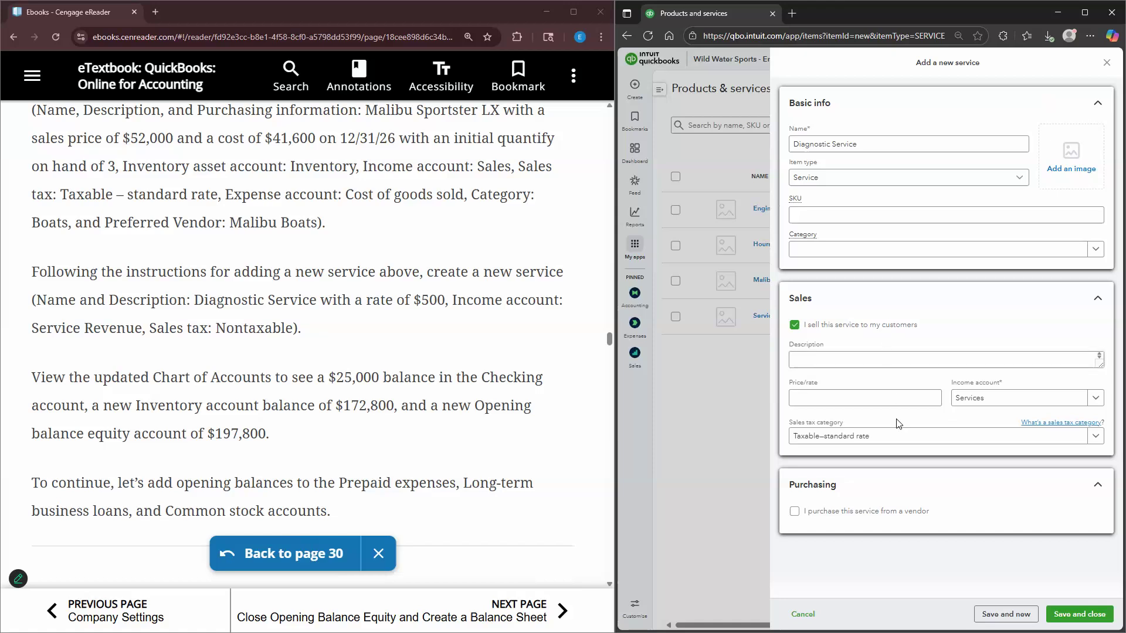
- Give it description 'Diagnostic Service', rate 500 and Service Revenue income, save, then go to Chart of accounts
{"action": "triple_click", "coordinate": [840, 145]}
{"action": "key", "text": "ctrl+c"}
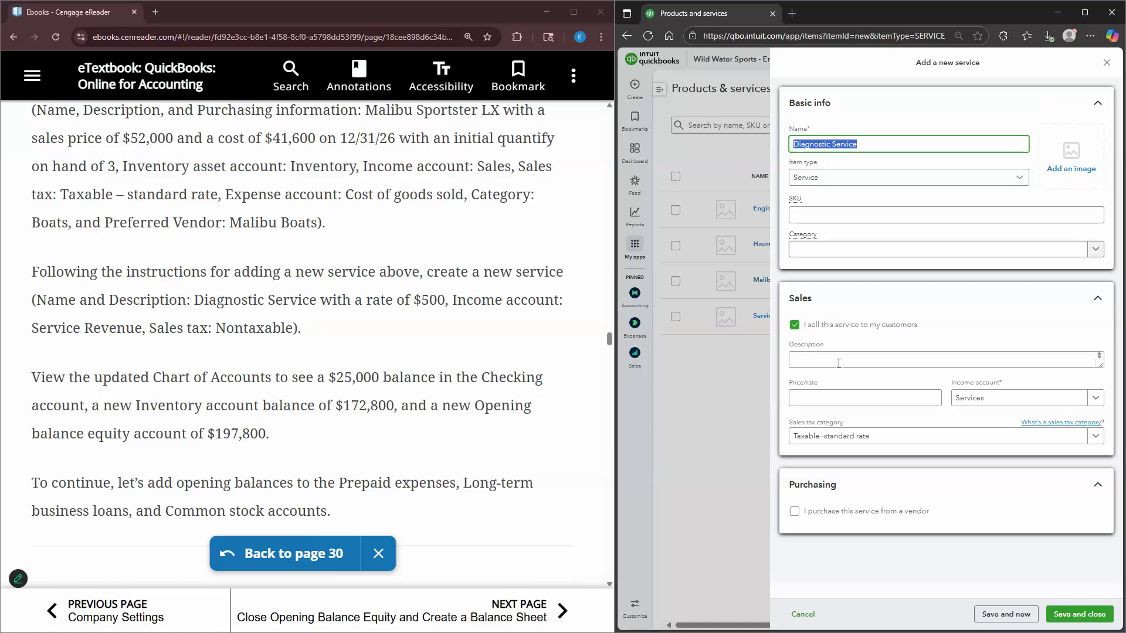
{"action": "left_click", "coordinate": [839, 363]}
{"action": "key", "text": "ctrl+v"}
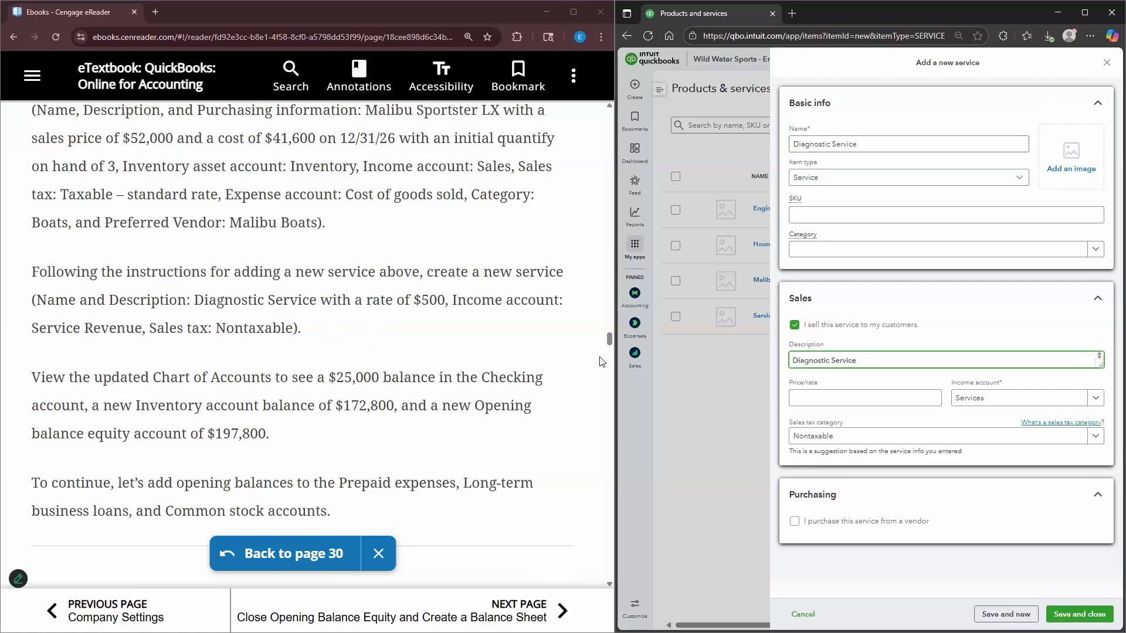
{"action": "left_click", "coordinate": [834, 401]}
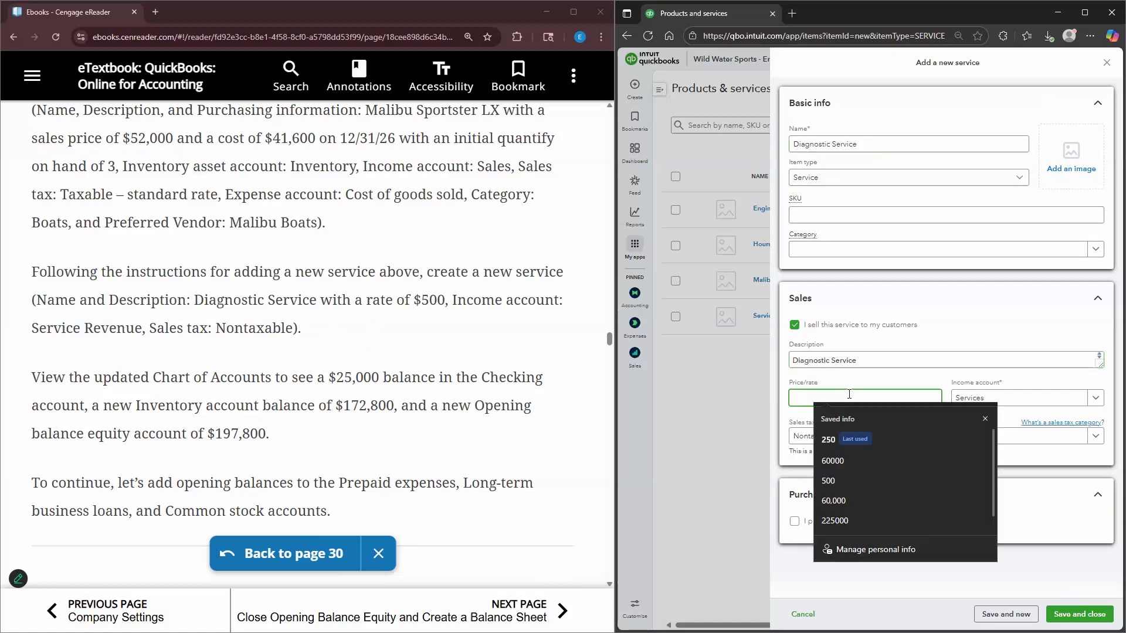
{"action": "type", "text": "500"}
{"action": "left_click", "coordinate": [1073, 397]}
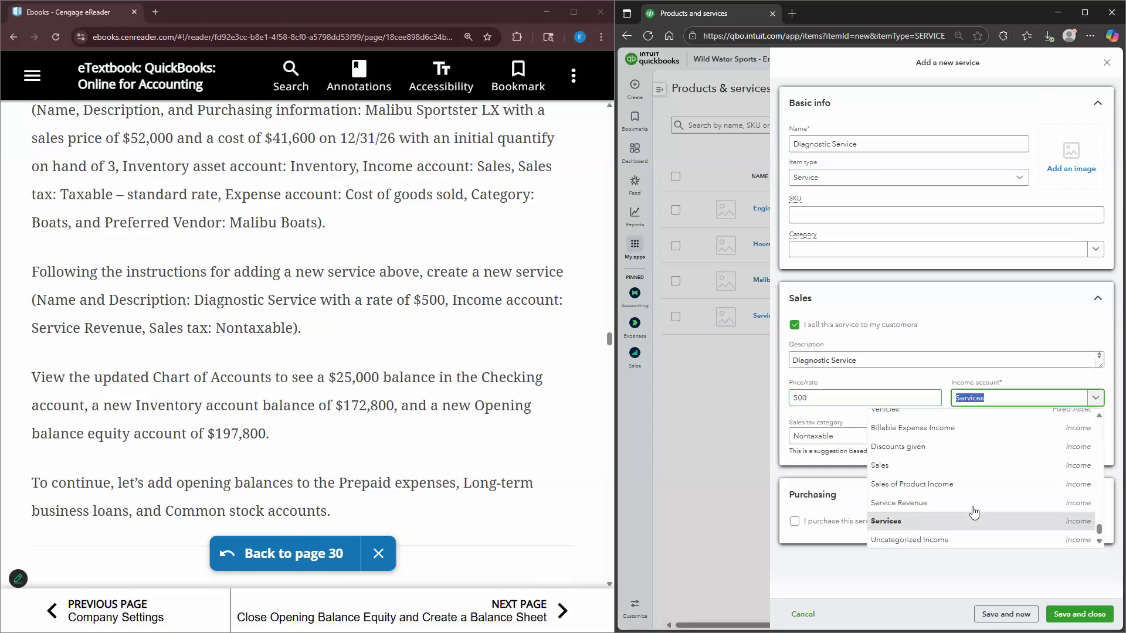
{"action": "left_click", "coordinate": [950, 502]}
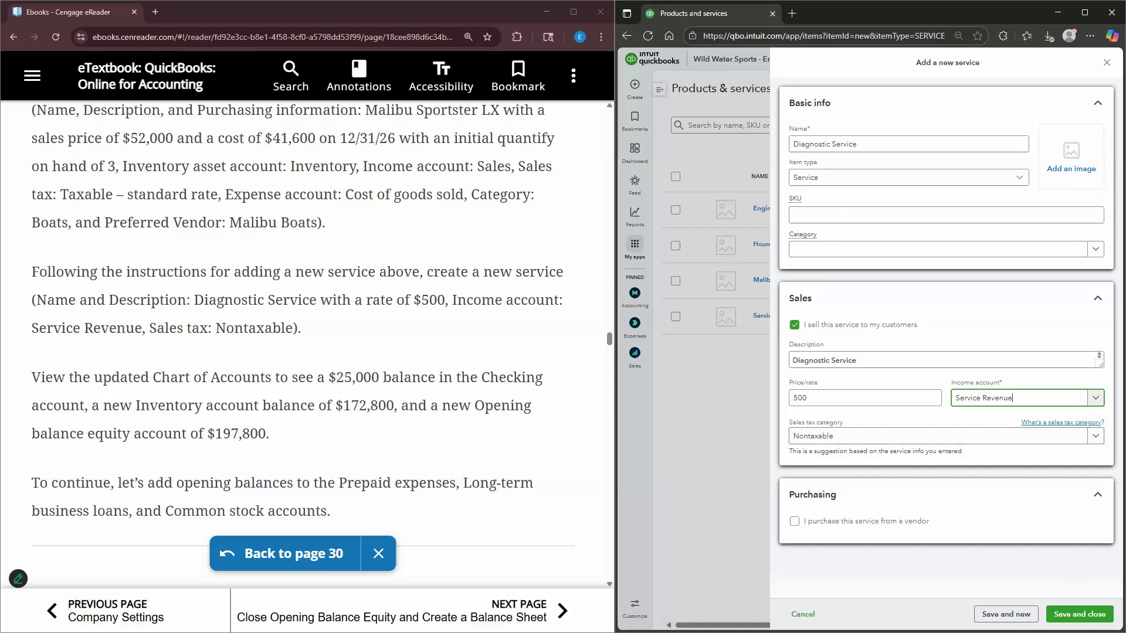
{"action": "left_click", "coordinate": [1061, 613]}
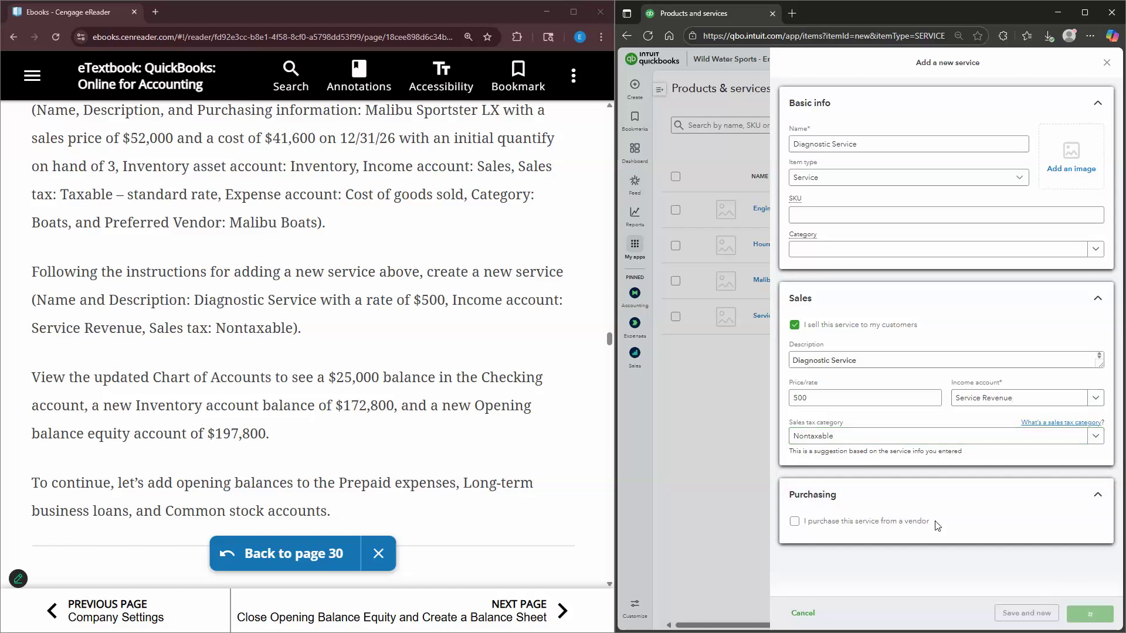
{"action": "left_click", "coordinate": [1070, 58]}
{"action": "left_click", "coordinate": [763, 166]}
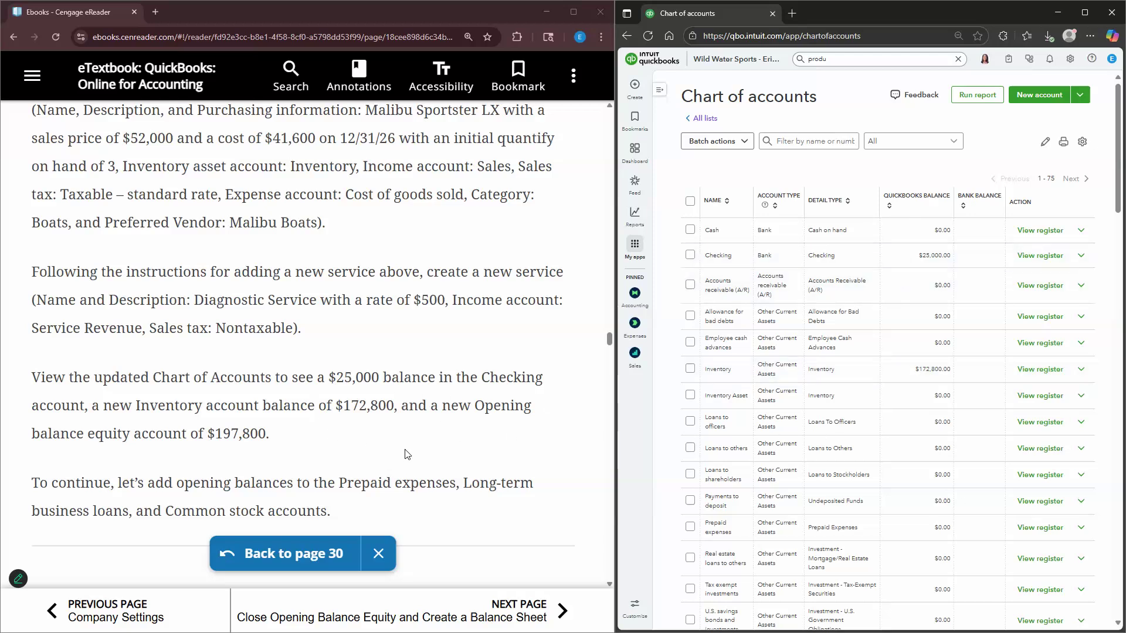
- Scroll the Chart of accounts to check Checking $25,000, Inventory $172,800 and Opening balance equity $197,800
{"action": "scroll", "coordinate": [859, 453], "scroll_direction": "down", "scroll_amount": 12}
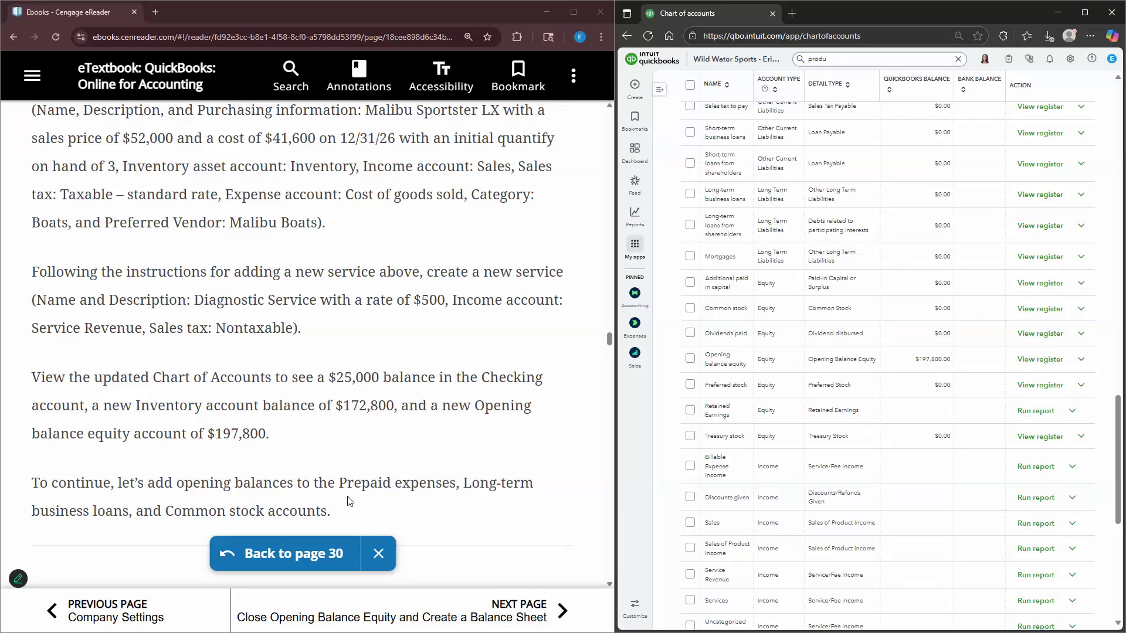
{"action": "scroll", "coordinate": [383, 475], "scroll_direction": "down", "scroll_amount": 5}
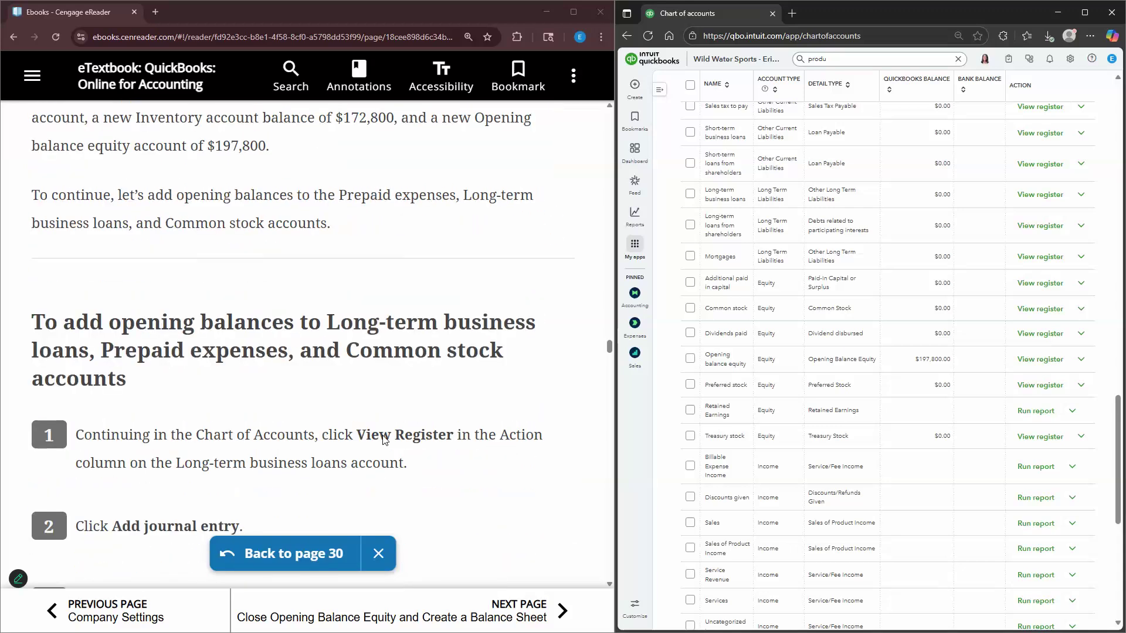
{"action": "scroll", "coordinate": [382, 439], "scroll_direction": "down", "scroll_amount": 1}
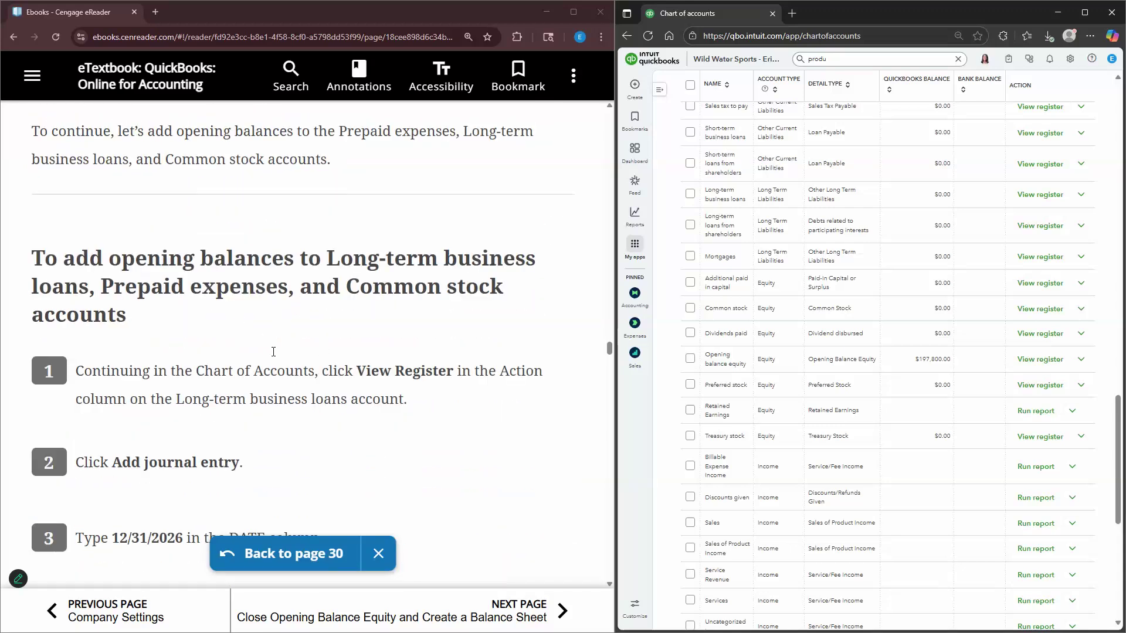
{"action": "scroll", "coordinate": [273, 352], "scroll_direction": "down", "scroll_amount": 1}
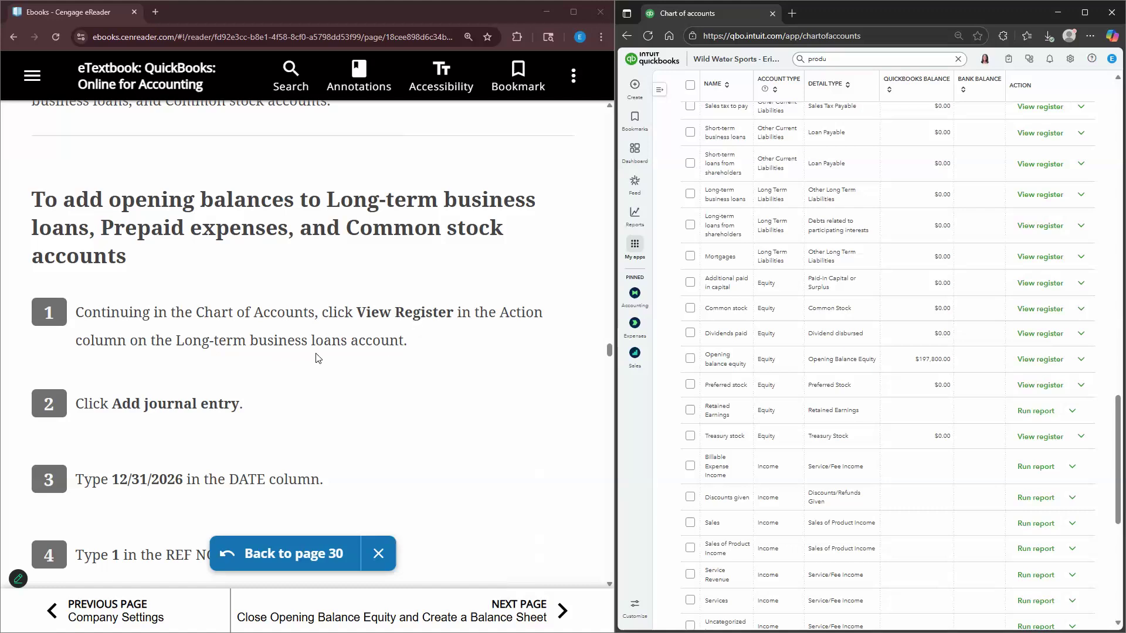
{"action": "scroll", "coordinate": [792, 353], "scroll_direction": "down", "scroll_amount": 2}
{"action": "scroll", "coordinate": [786, 317], "scroll_direction": "up", "scroll_amount": 8}
{"action": "scroll", "coordinate": [790, 182], "scroll_direction": "up", "scroll_amount": 6}
- Filter the chart of accounts by 'long-' and open the Long-term business loans register
{"action": "left_click", "coordinate": [809, 143]}
{"action": "type", "text": "long ter"}
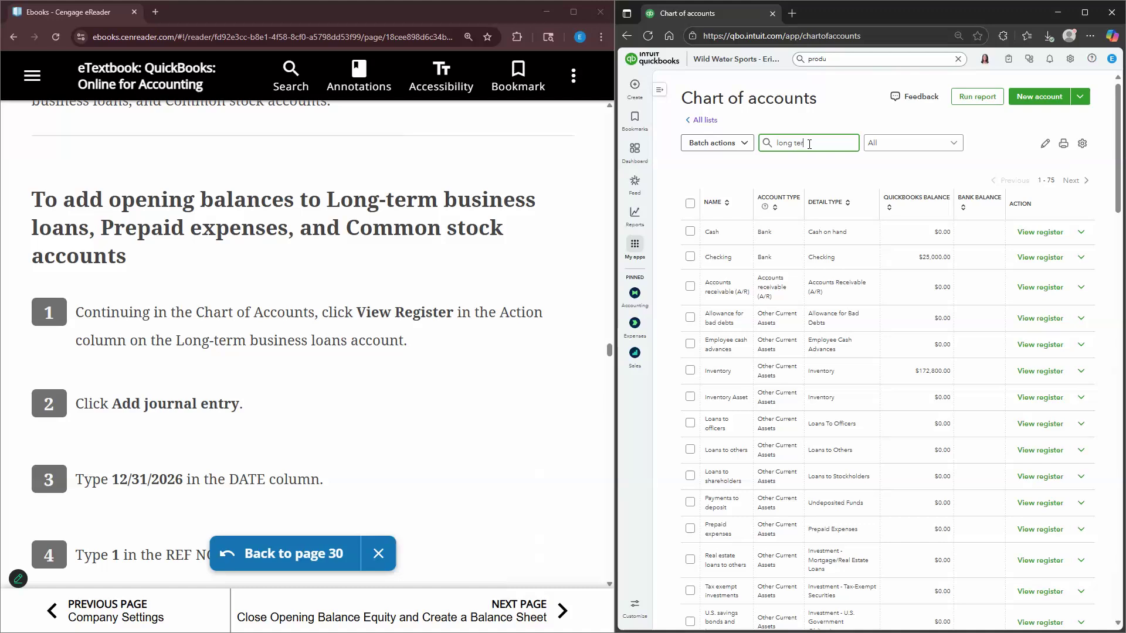
{"action": "type", "text": "m"}
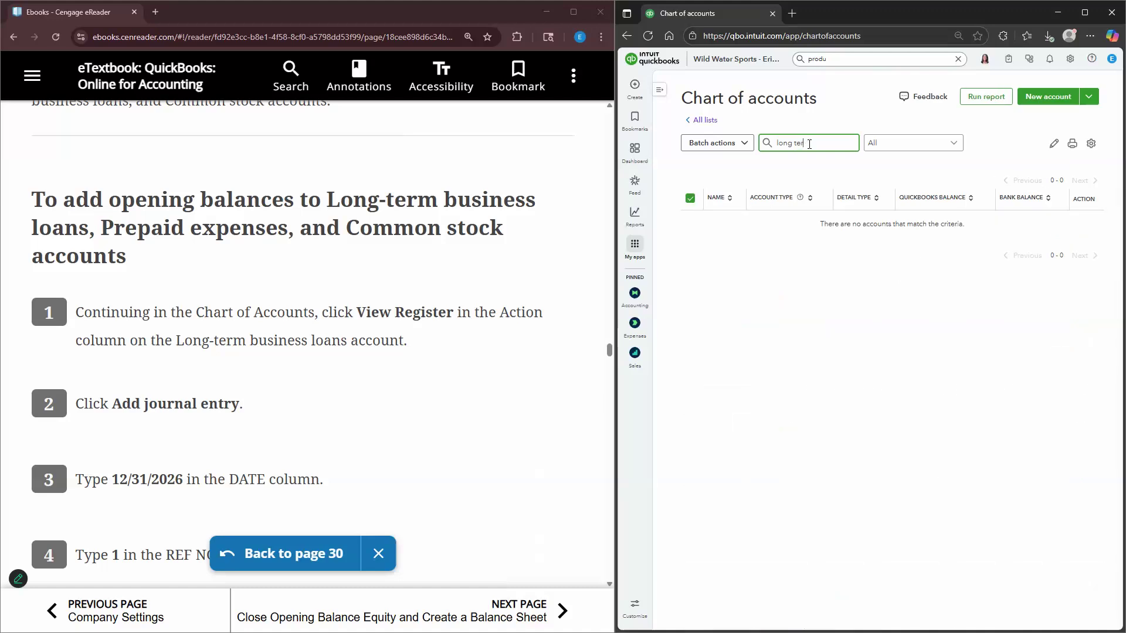
{"action": "key", "text": "BackSpace"}
{"action": "key", "text": "BackSpace"}
{"action": "type", "text": "-"}
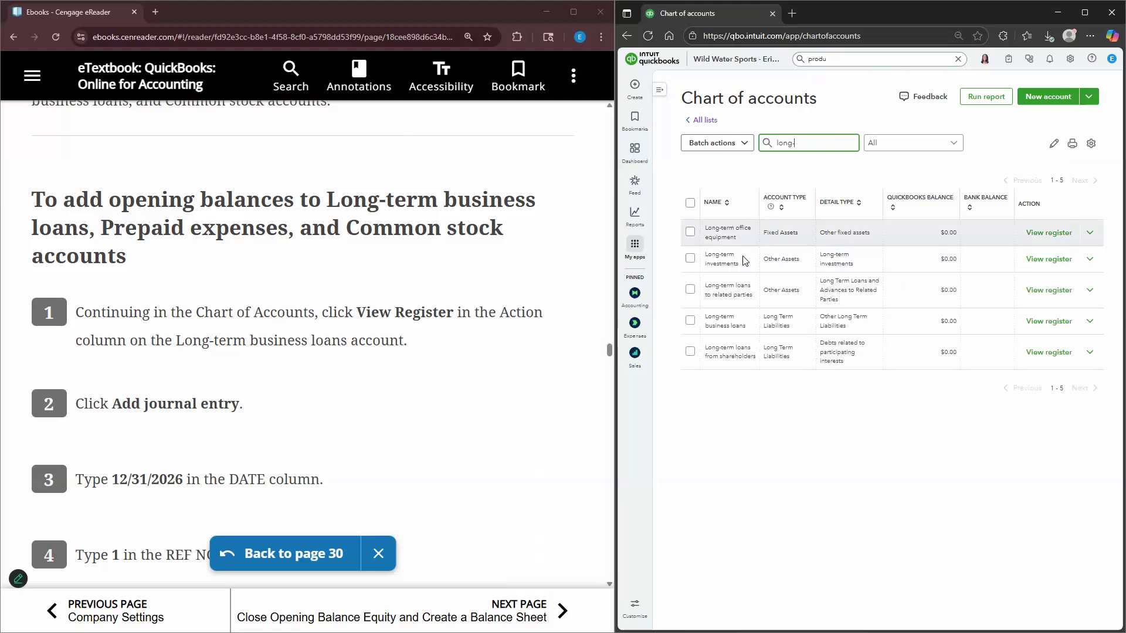
{"action": "left_click", "coordinate": [1056, 326]}
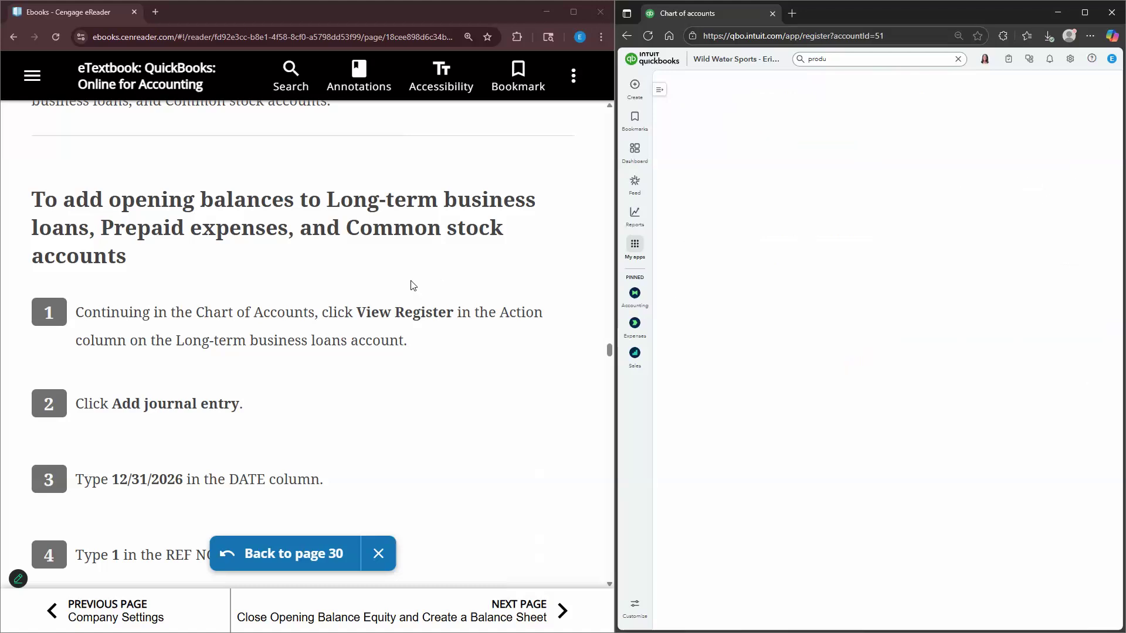
{"action": "scroll", "coordinate": [480, 276], "scroll_direction": "down", "scroll_amount": 1}
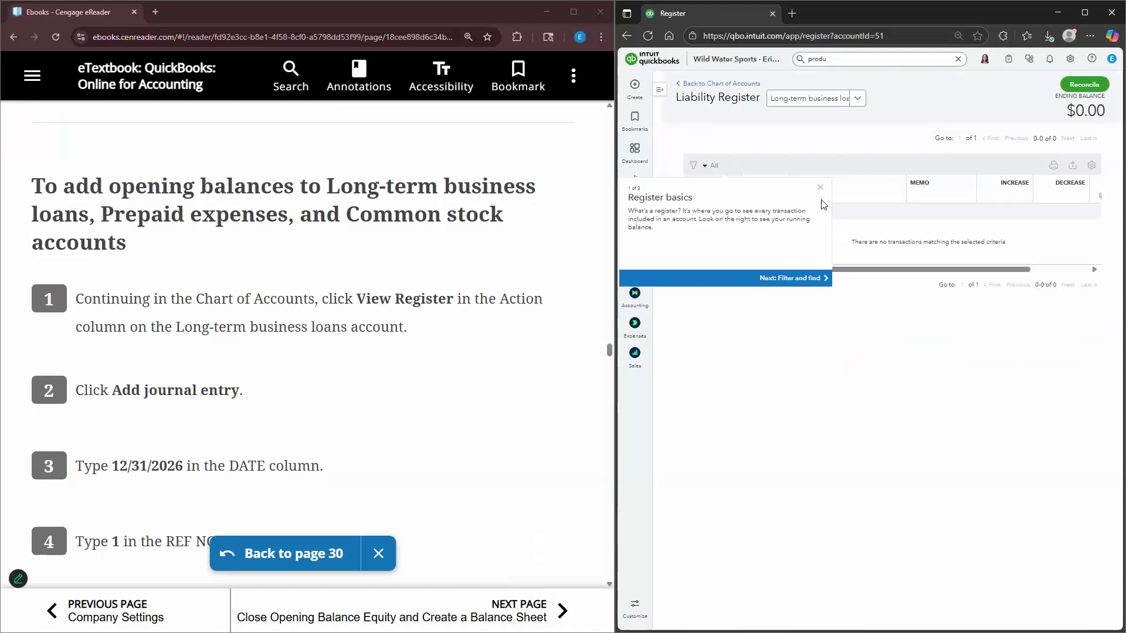
- Start a journal entry dated 12/31/2026 with ref 1, adding Chase Bank as a new payee
{"action": "left_click", "coordinate": [715, 215]}
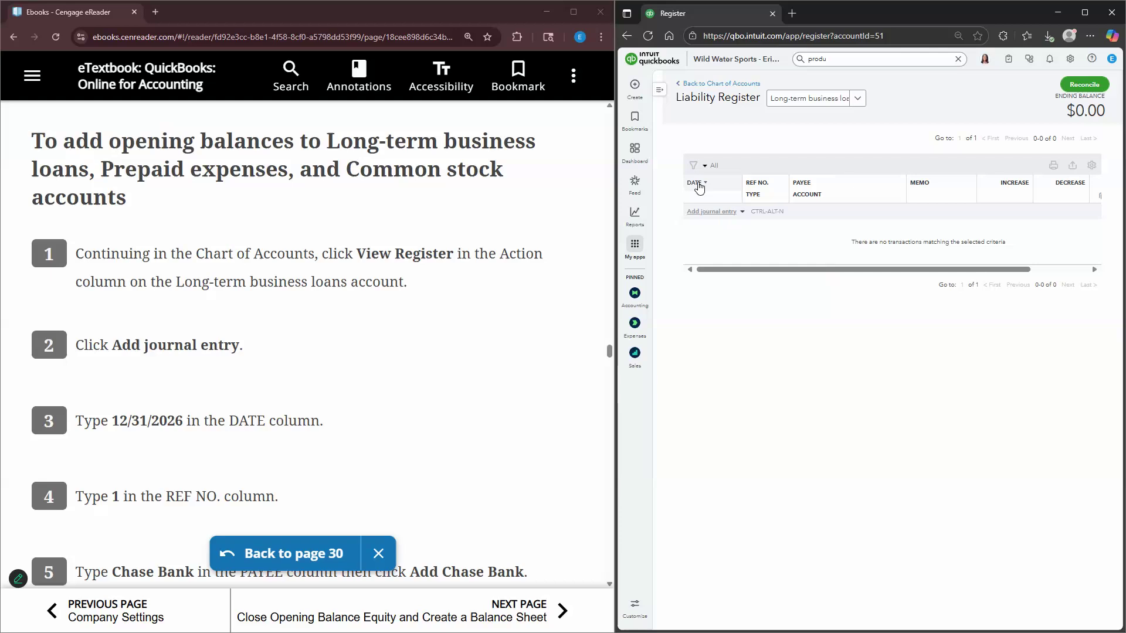
{"action": "type", "text": "12/31/2026"}
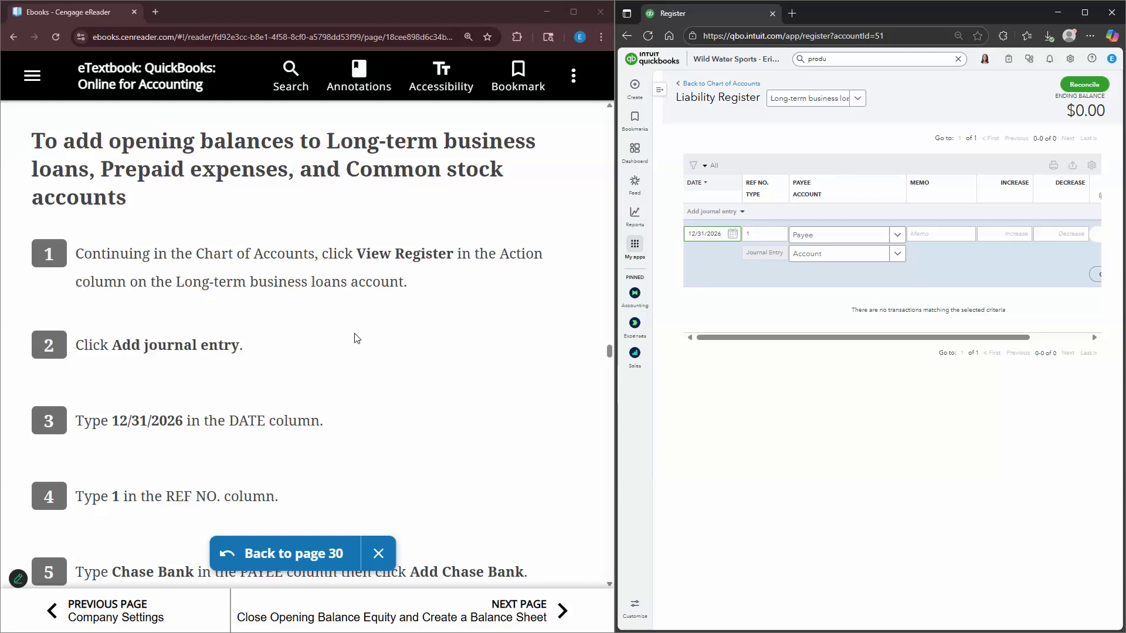
{"action": "scroll", "coordinate": [354, 338], "scroll_direction": "down", "scroll_amount": 5}
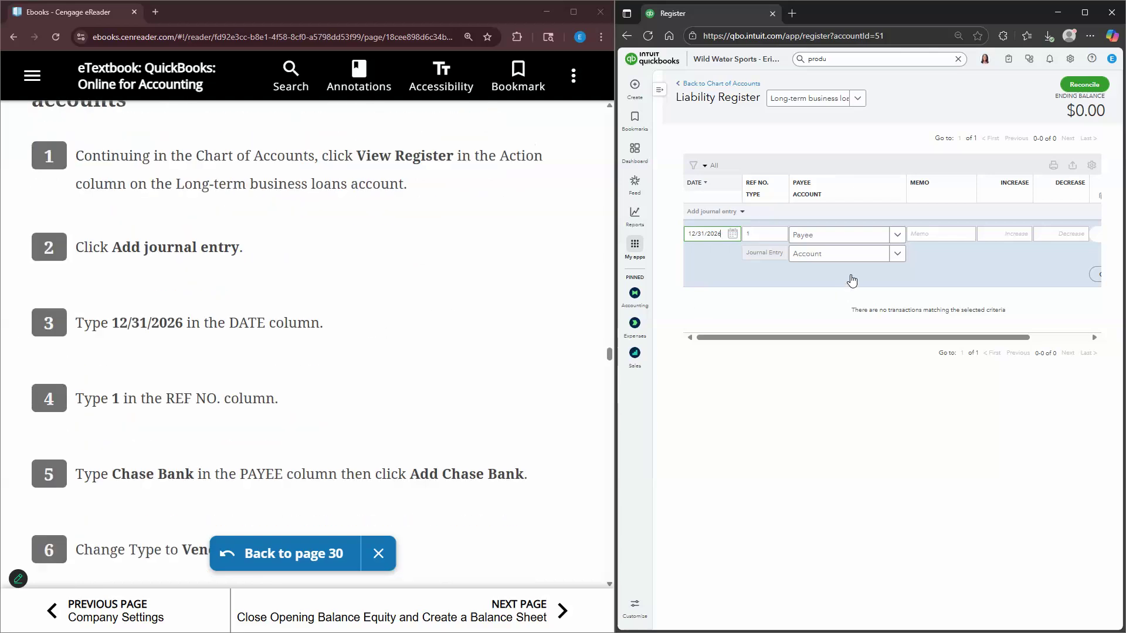
{"action": "left_click", "coordinate": [826, 236]}
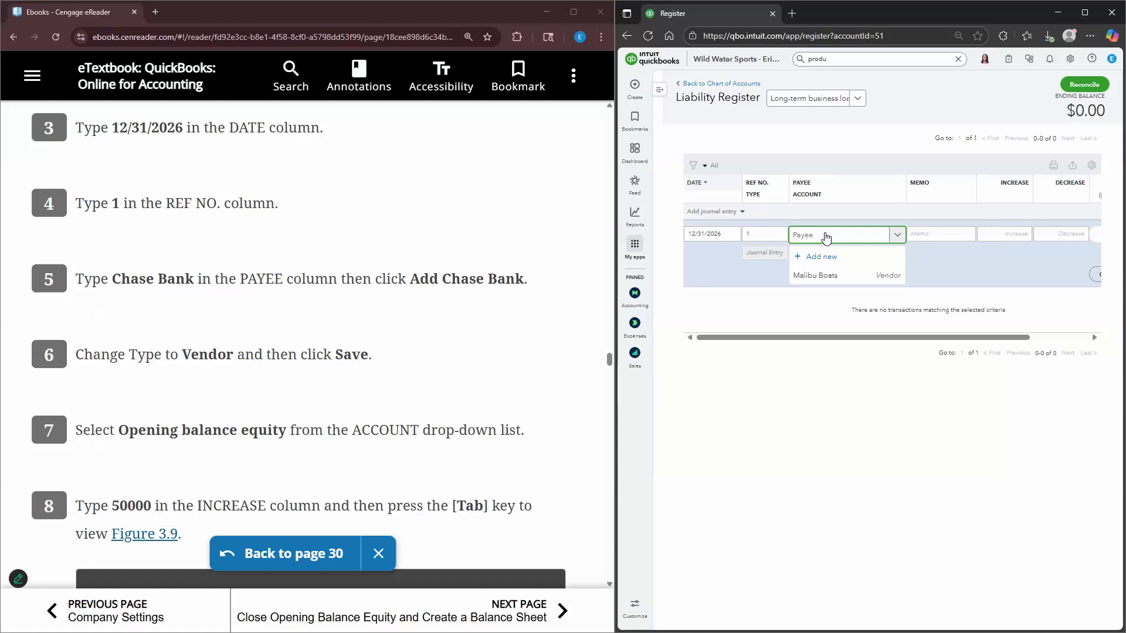
{"action": "type", "text": "Chase Bank"}
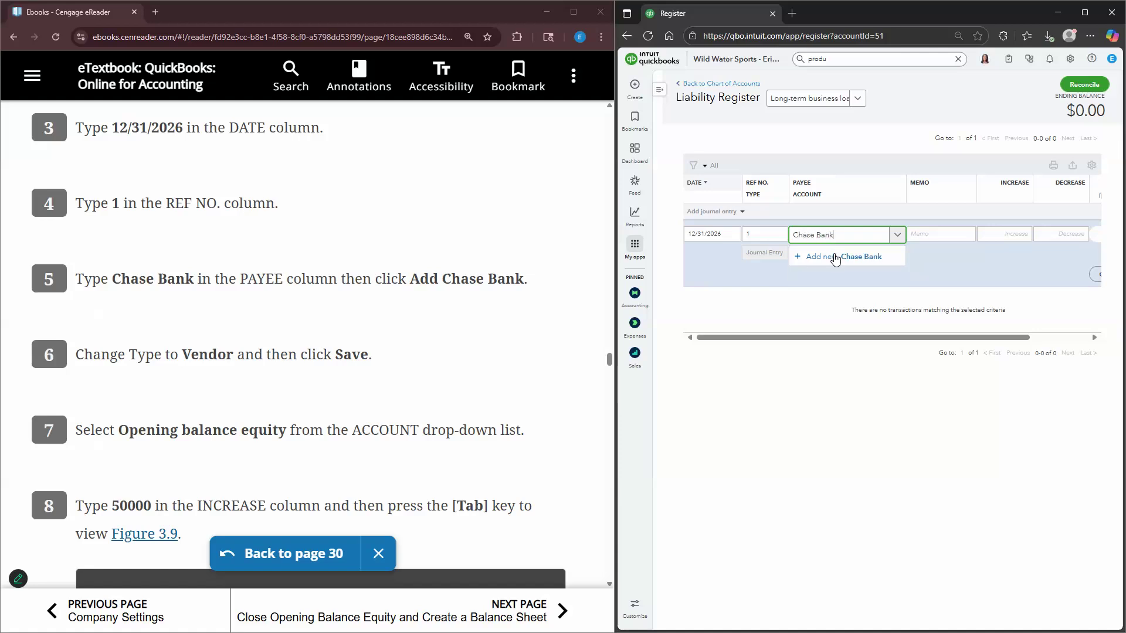
{"action": "left_click", "coordinate": [835, 258]}
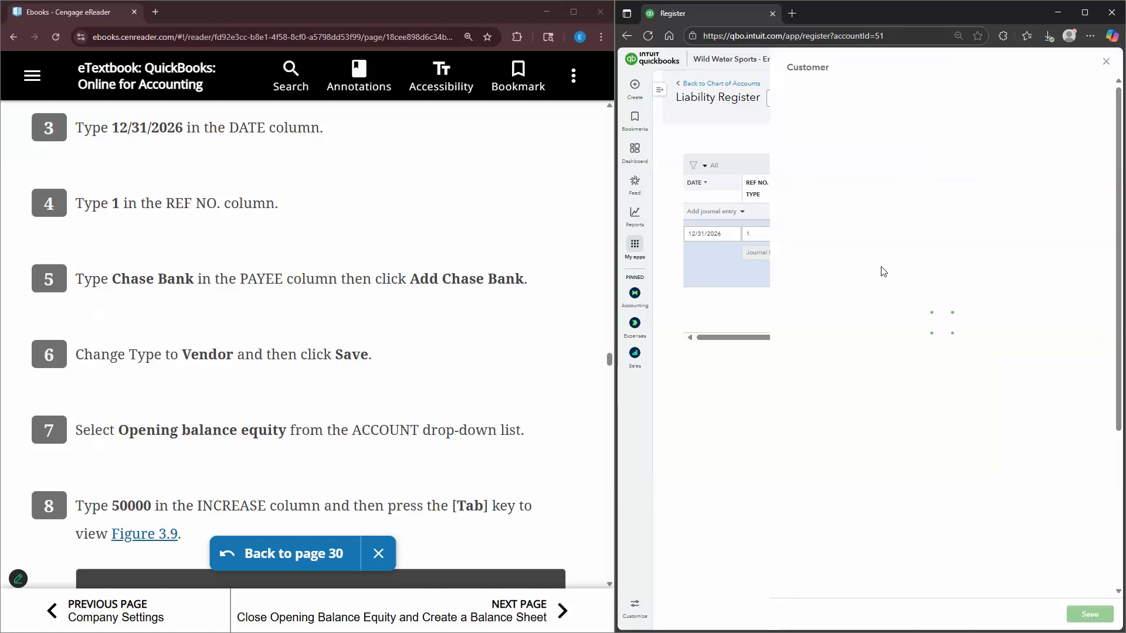
- Save Chase Bank as a Vendor contact with the auto-filled first and last names cleared
{"action": "left_click", "coordinate": [890, 105]}
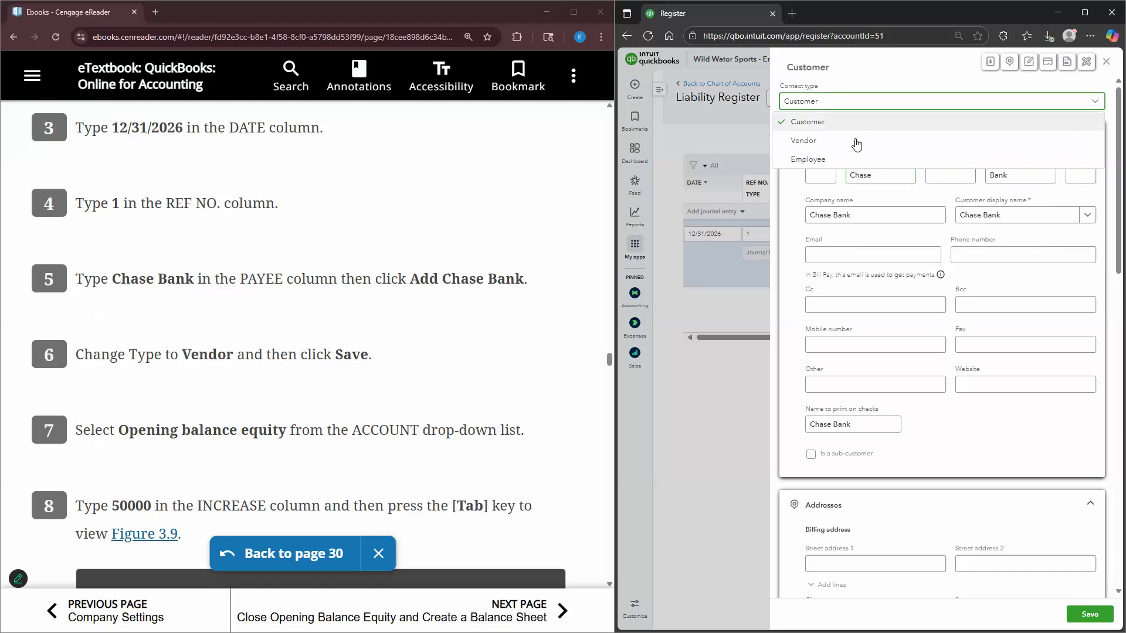
{"action": "left_click", "coordinate": [877, 140]}
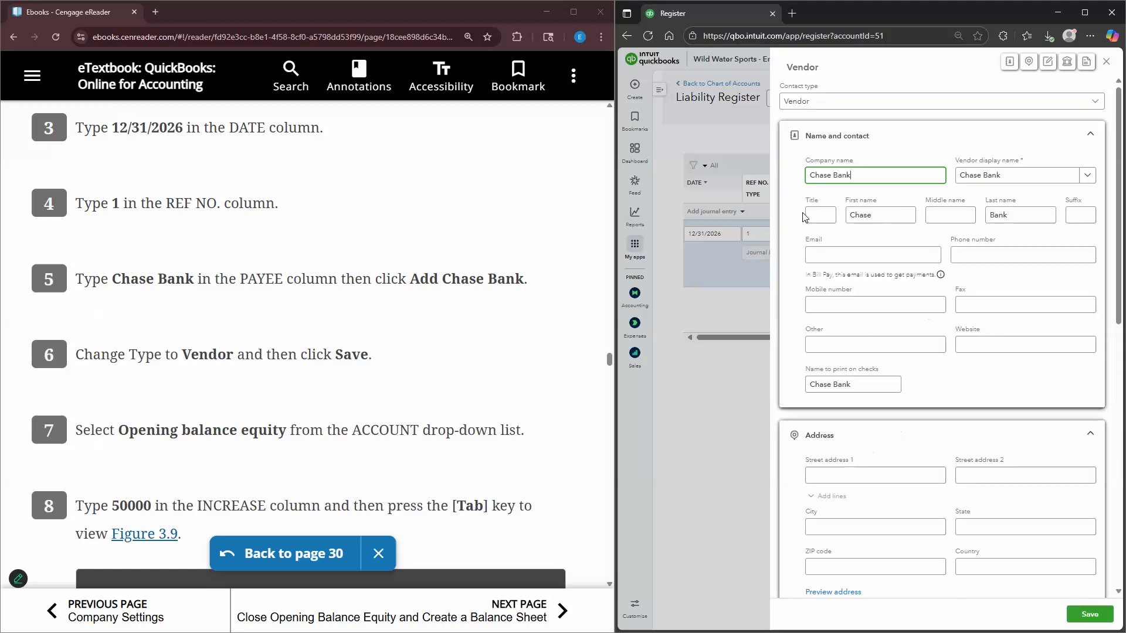
{"action": "double_click", "coordinate": [863, 216]}
{"action": "key", "text": "BackSpace"}
{"action": "double_click", "coordinate": [997, 214]}
{"action": "key", "text": "BackSpace"}
{"action": "left_click", "coordinate": [1091, 614]}
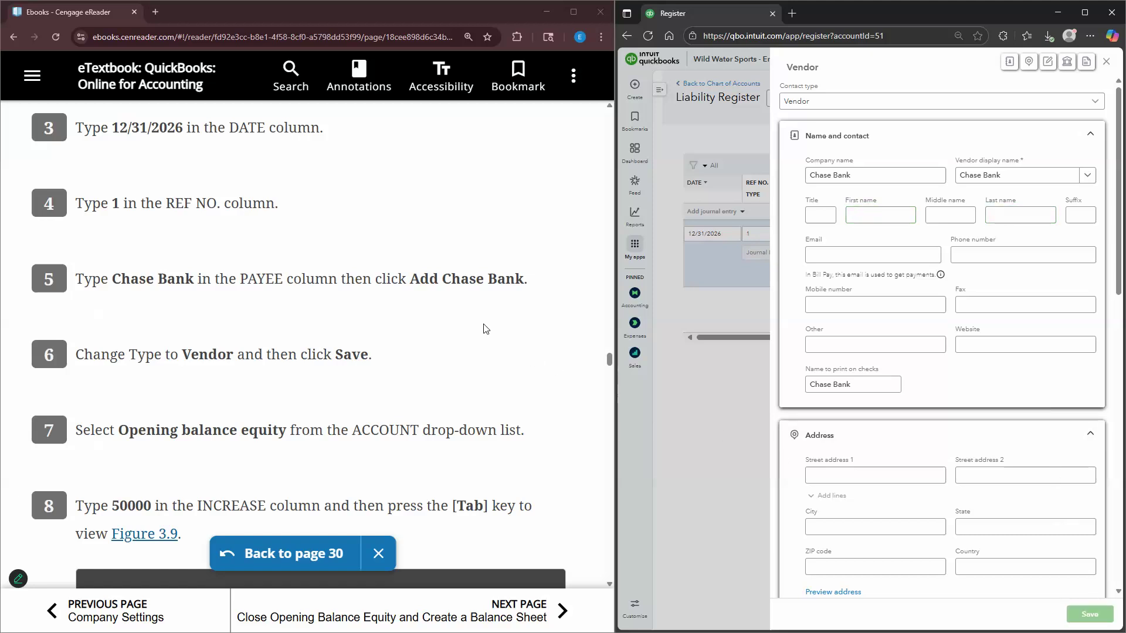
{"action": "scroll", "coordinate": [485, 329], "scroll_direction": "down", "scroll_amount": 2}
- Post a 50,000 increase against Opening balance equity, save the entry, and return to Chart of Accounts
{"action": "left_click", "coordinate": [825, 262]}
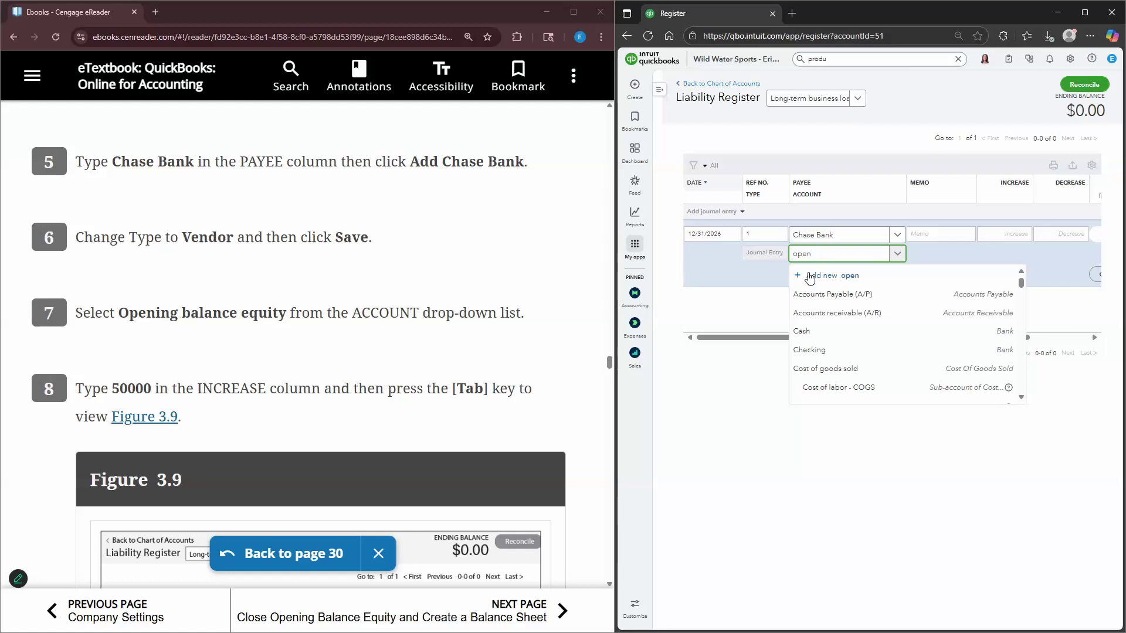
{"action": "type", "text": "open"}
{"action": "key", "text": "Return"}
{"action": "scroll", "coordinate": [234, 319], "scroll_direction": "down", "scroll_amount": 2}
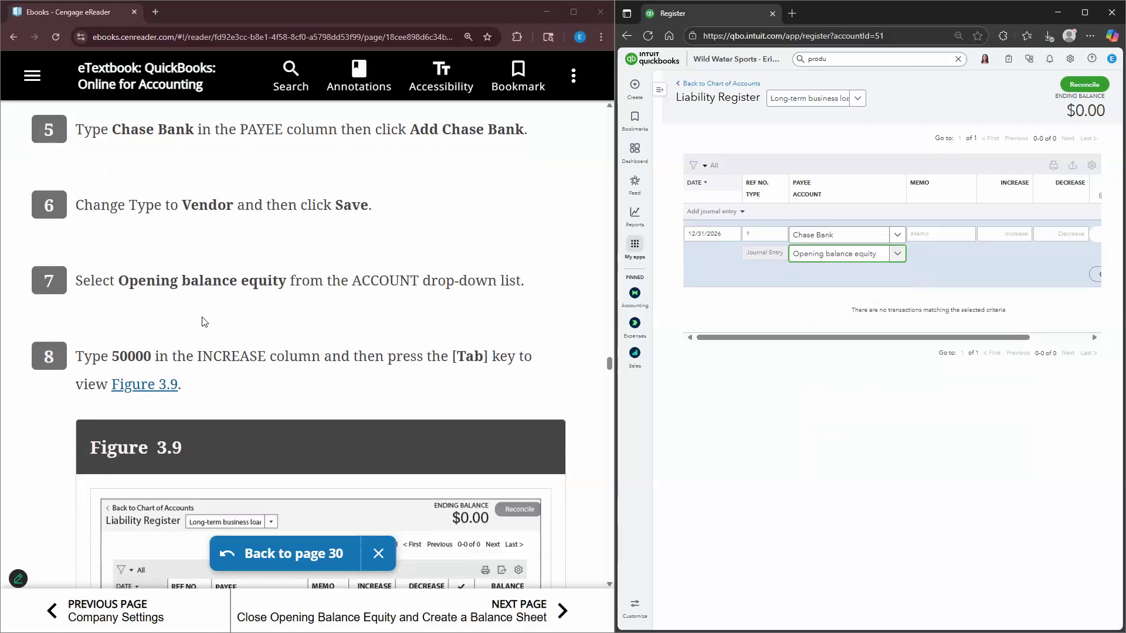
{"action": "left_click", "coordinate": [1003, 238]}
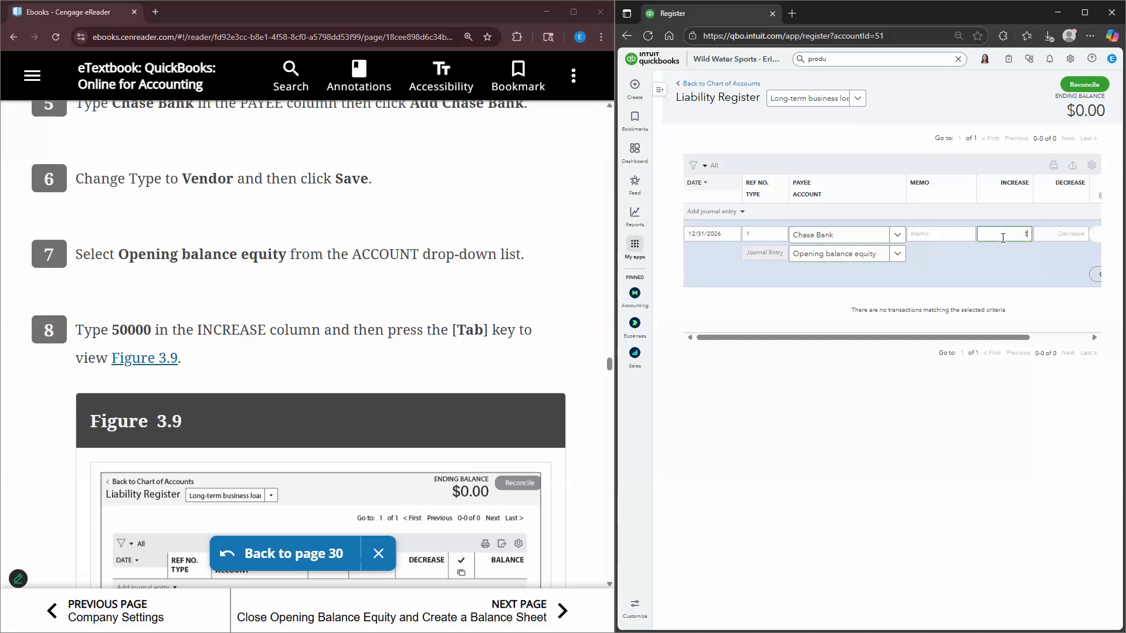
{"action": "type", "text": "50,000"}
{"action": "key", "text": "Tab"}
{"action": "scroll", "coordinate": [440, 252], "scroll_direction": "down", "scroll_amount": 3}
{"action": "scroll", "coordinate": [459, 253], "scroll_direction": "down", "scroll_amount": 3}
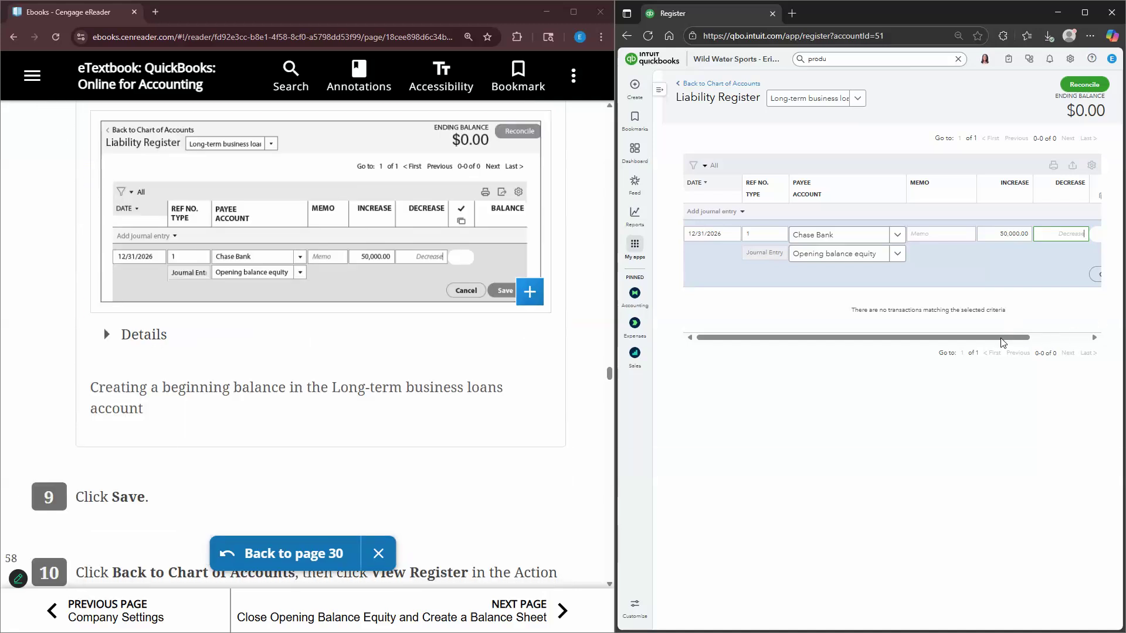
{"action": "scroll", "coordinate": [1079, 281], "scroll_direction": "right", "scroll_amount": 2}
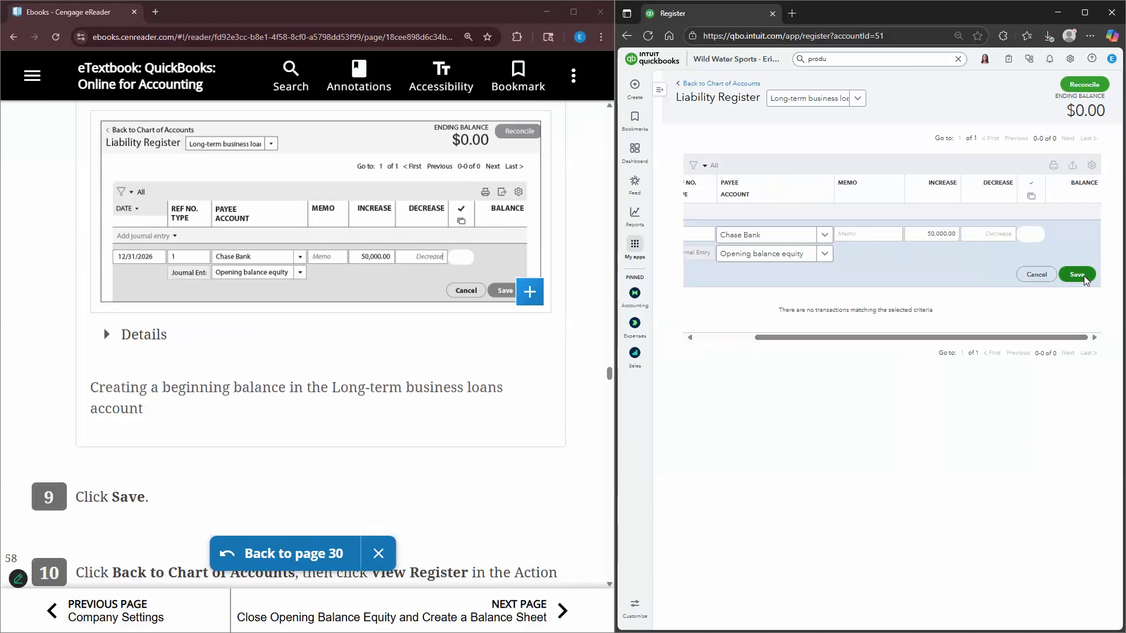
{"action": "left_click", "coordinate": [1077, 275]}
{"action": "left_click", "coordinate": [711, 83]}
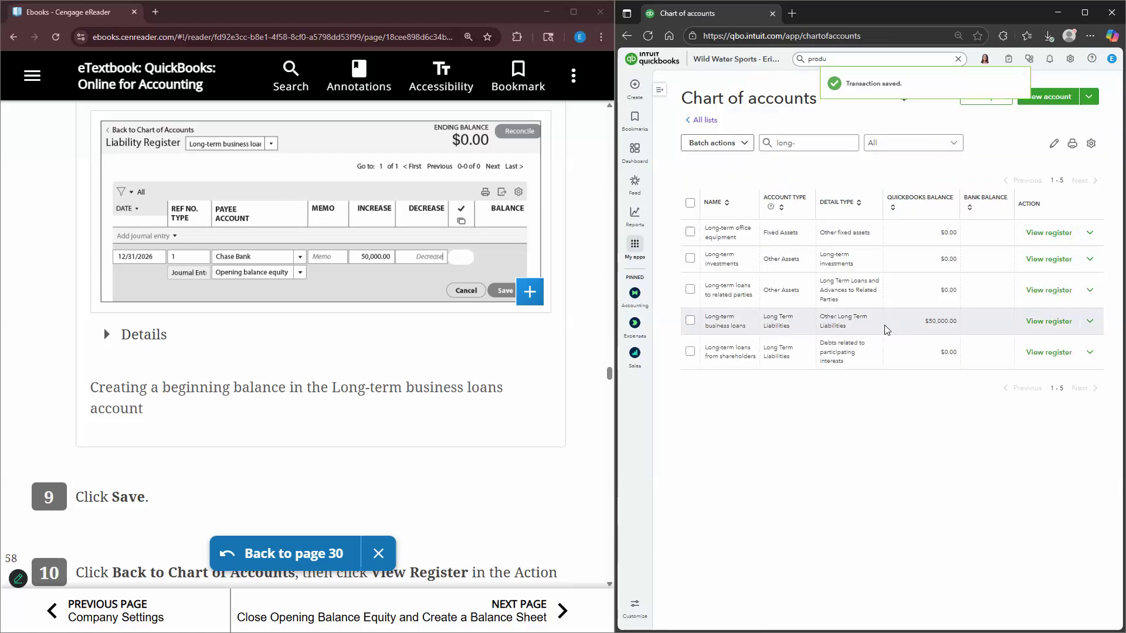
{"action": "left_click", "coordinate": [706, 120]}
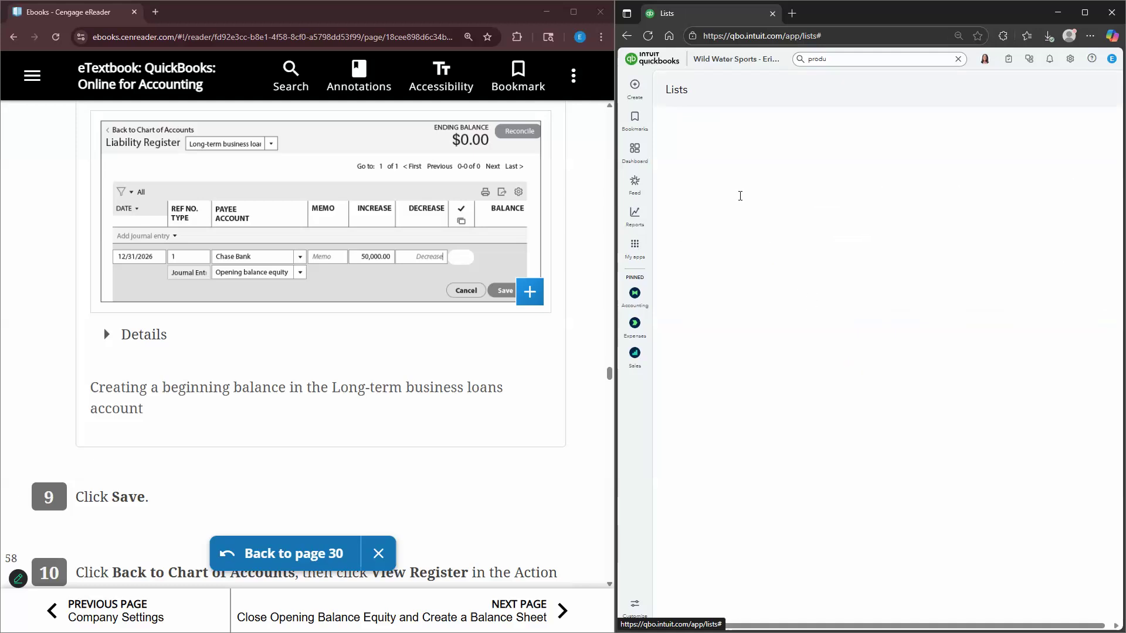
{"action": "left_click", "coordinate": [695, 130]}
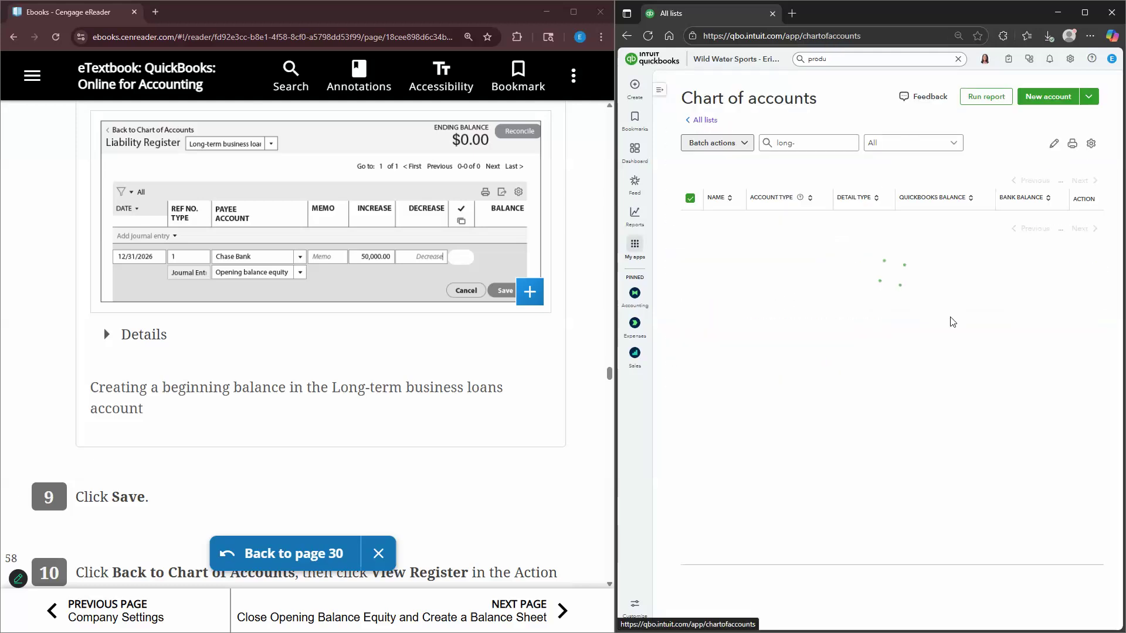
{"action": "double_click", "coordinate": [824, 147]}
{"action": "key", "text": "BackSpace"}
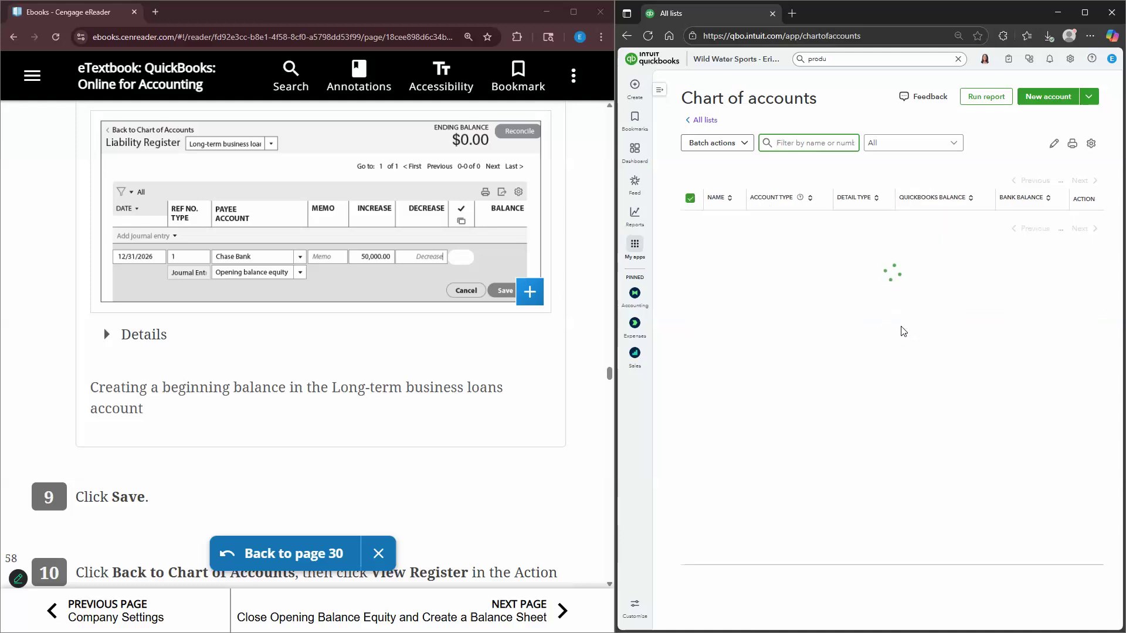
{"action": "scroll", "coordinate": [897, 339], "scroll_direction": "down", "scroll_amount": 5}
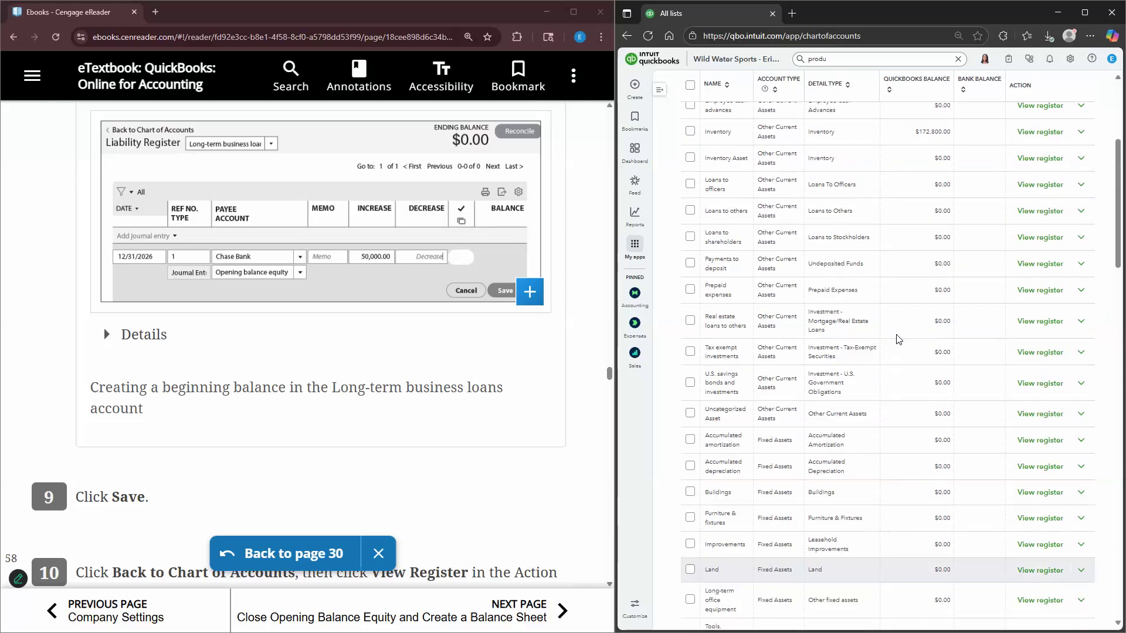
{"action": "scroll", "coordinate": [901, 338], "scroll_direction": "down", "scroll_amount": 10}
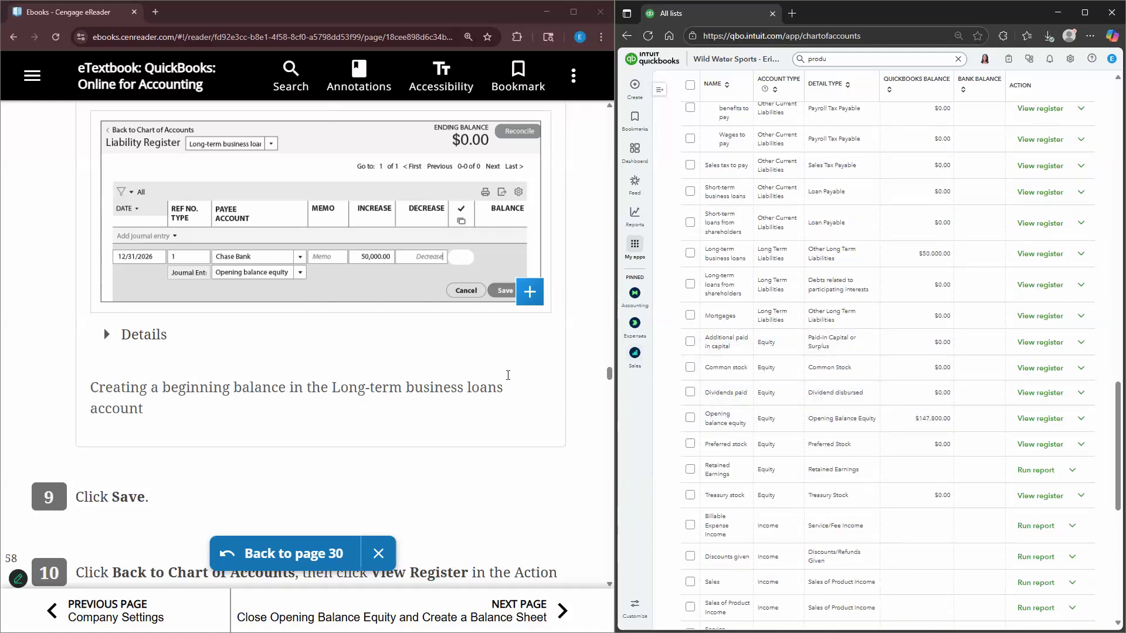
{"action": "scroll", "coordinate": [409, 251], "scroll_direction": "down", "scroll_amount": 2}
{"action": "scroll", "coordinate": [420, 241], "scroll_direction": "down", "scroll_amount": 4}
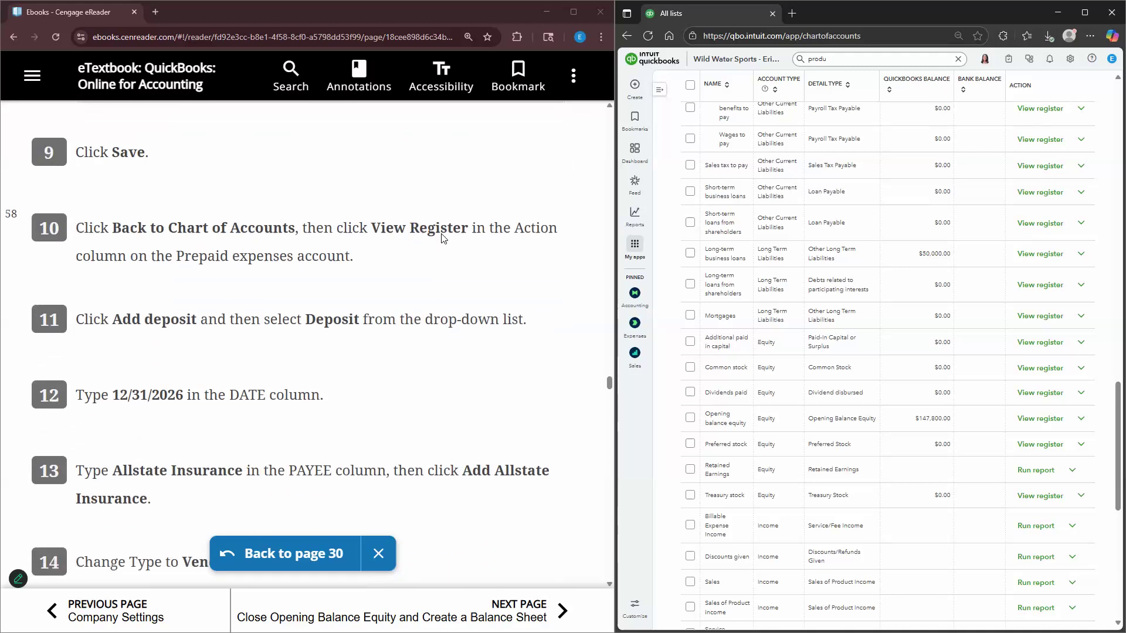
{"action": "scroll", "coordinate": [991, 261], "scroll_direction": "up", "scroll_amount": 5}
{"action": "scroll", "coordinate": [991, 264], "scroll_direction": "up", "scroll_amount": 15}
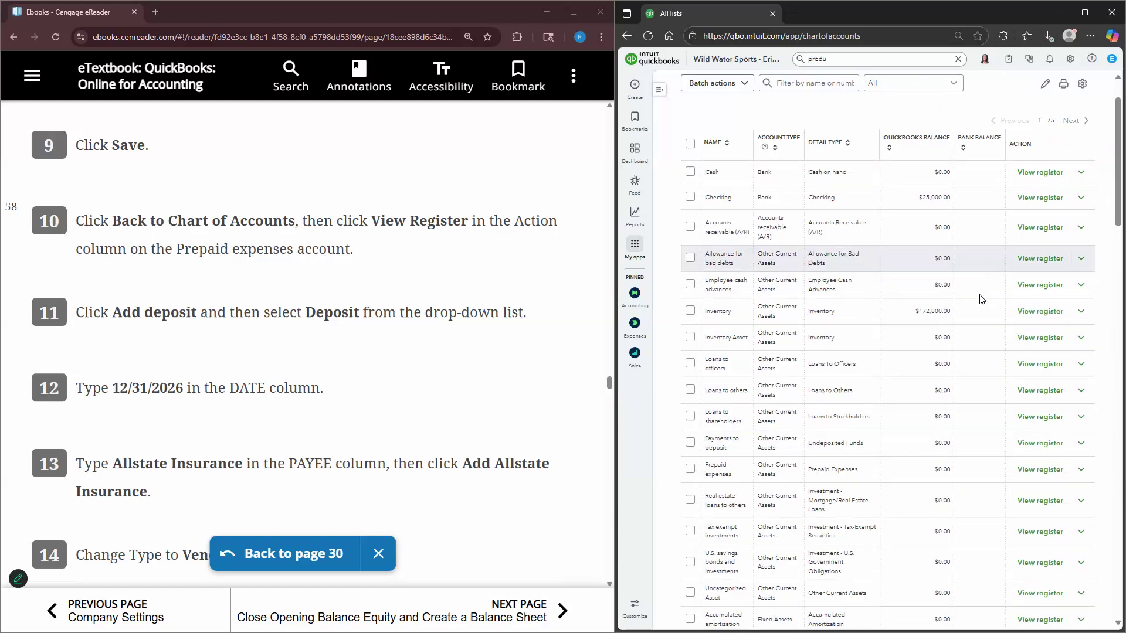
{"action": "scroll", "coordinate": [981, 328], "scroll_direction": "down", "scroll_amount": 1}
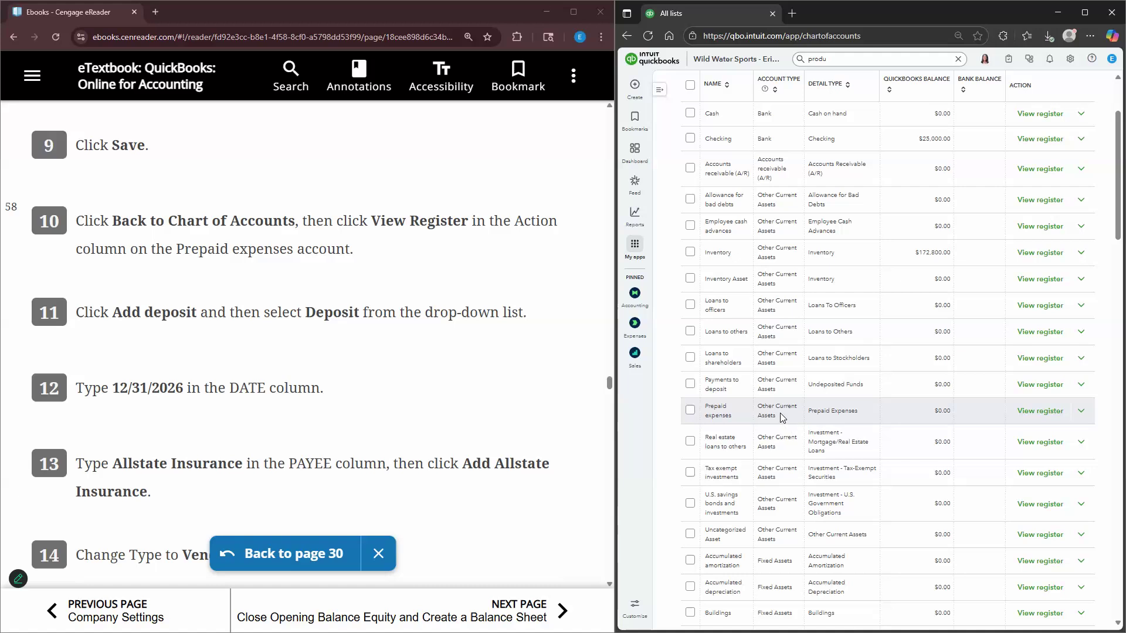
- Open the Prepaid expenses register and start a deposit dated 12/31/2026
{"action": "left_click", "coordinate": [1036, 411]}
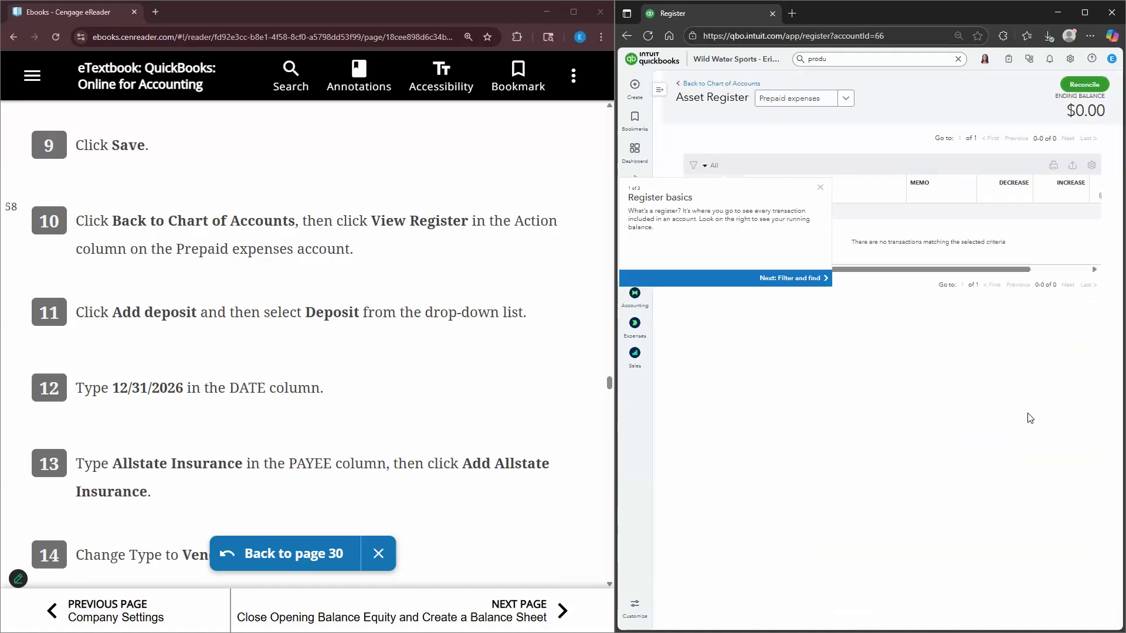
{"action": "left_click", "coordinate": [820, 188]}
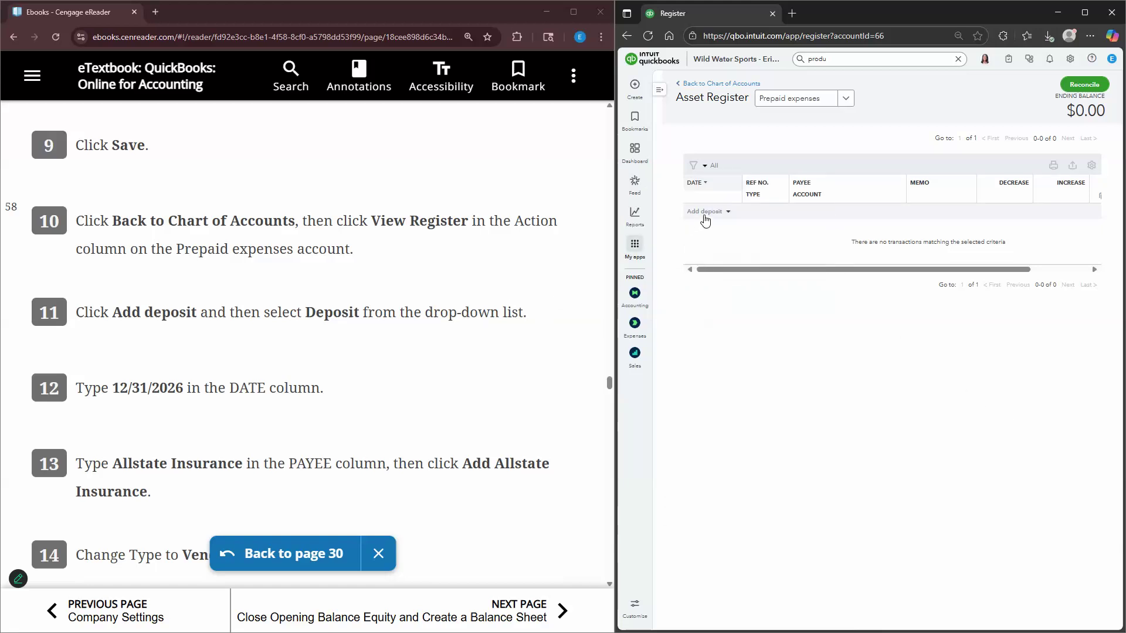
{"action": "left_click", "coordinate": [704, 211]}
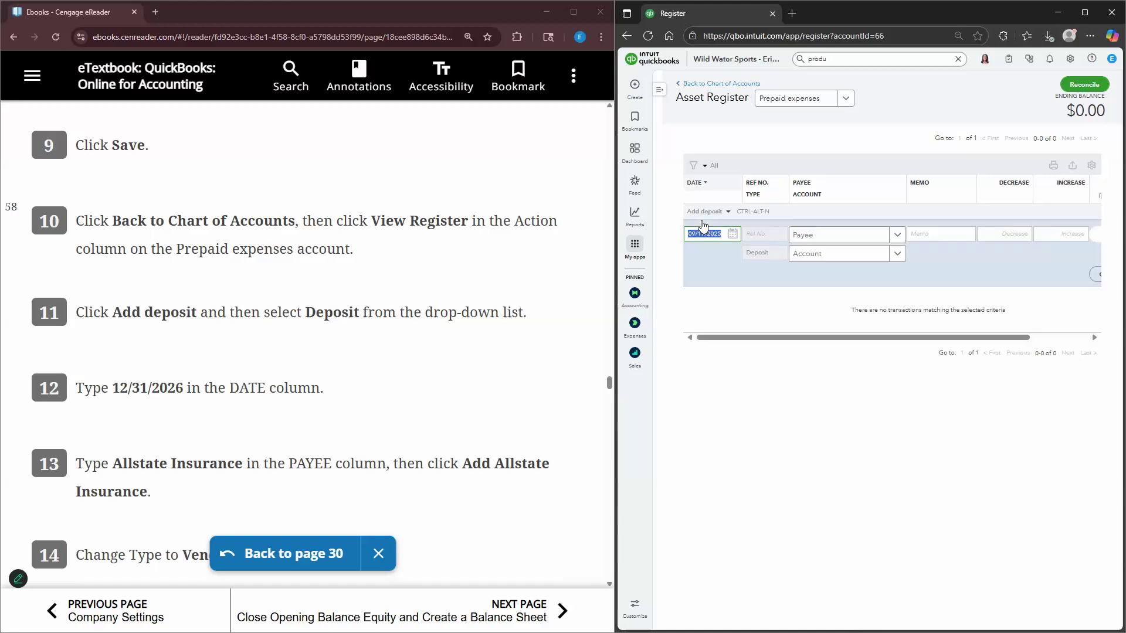
{"action": "type", "text": "12/31/2026"}
- Add Allstate Insurance as a new payee, clearing the auto-filled first and last names
{"action": "left_click", "coordinate": [811, 236]}
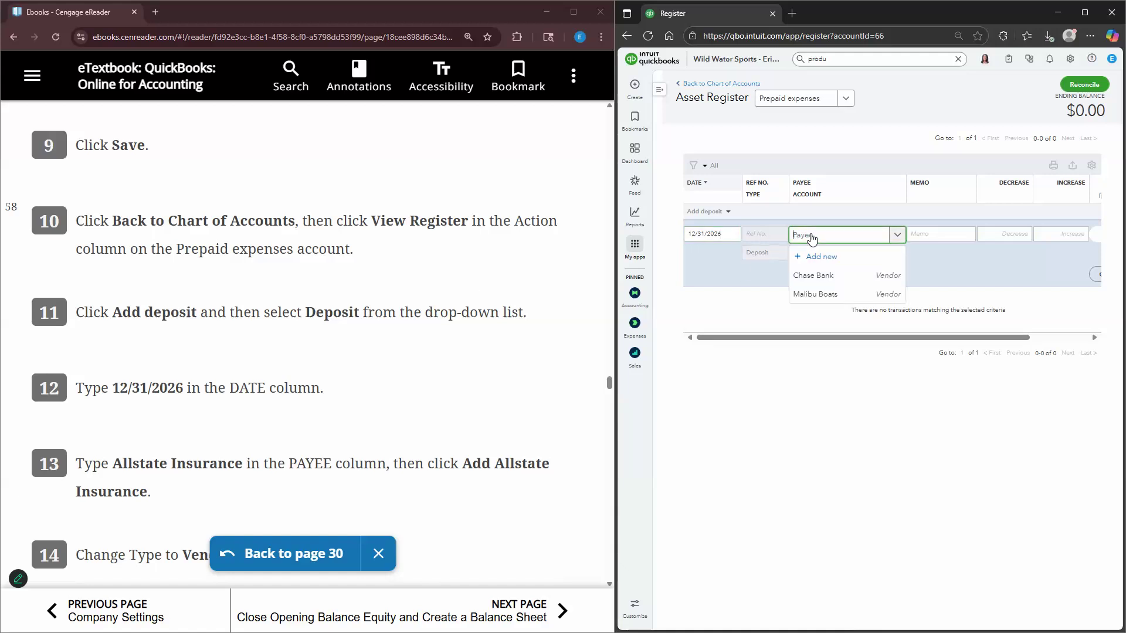
{"action": "type", "text": "Allstate Insurance"}
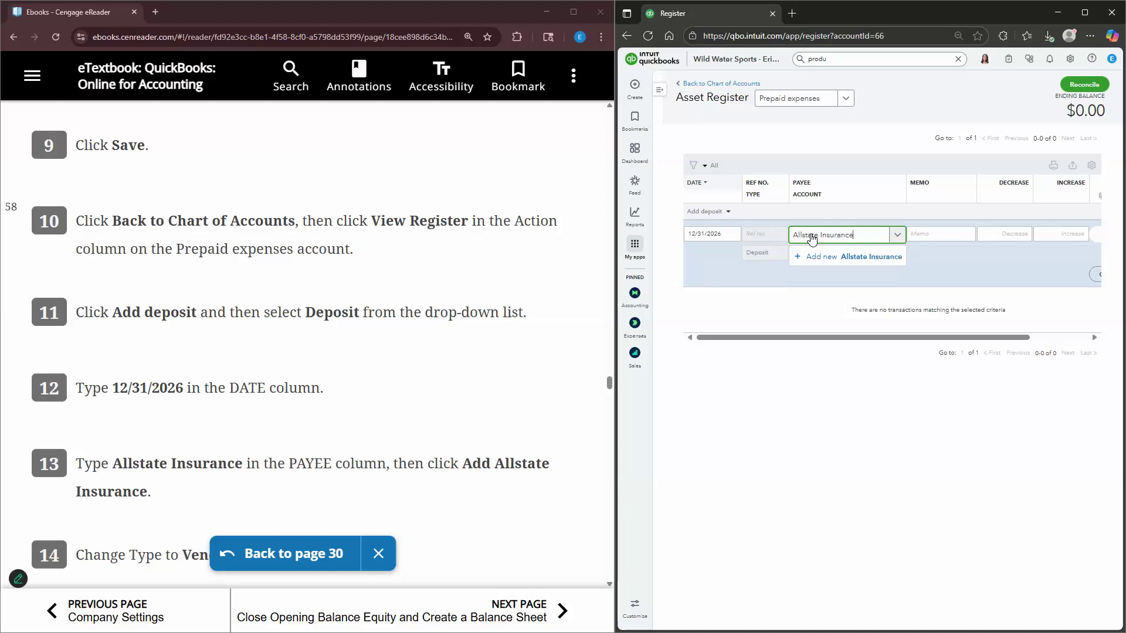
{"action": "left_click", "coordinate": [832, 265]}
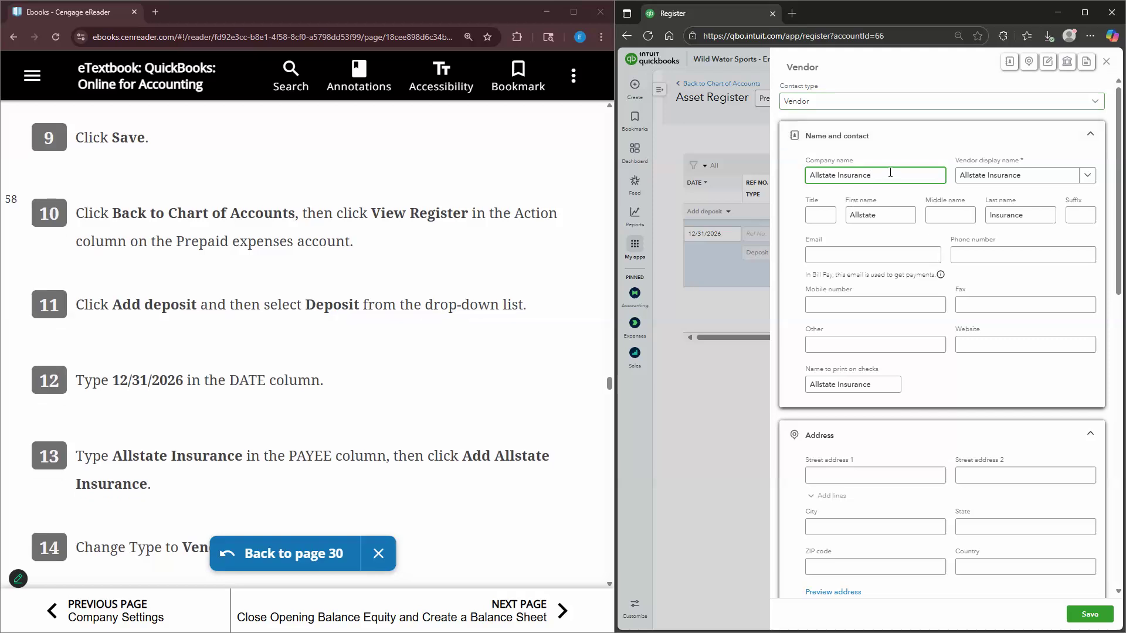
{"action": "scroll", "coordinate": [307, 344], "scroll_direction": "down", "scroll_amount": 3}
{"action": "double_click", "coordinate": [909, 210]}
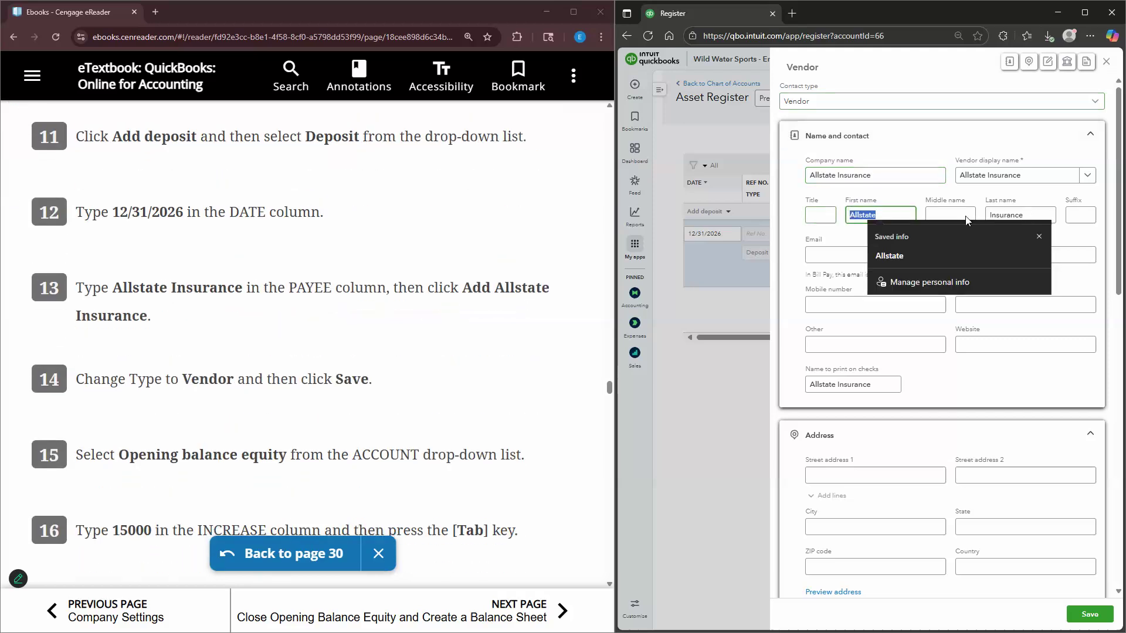
{"action": "key", "text": "BackSpace"}
{"action": "double_click", "coordinate": [1004, 215]}
{"action": "key", "text": "BackSpace"}
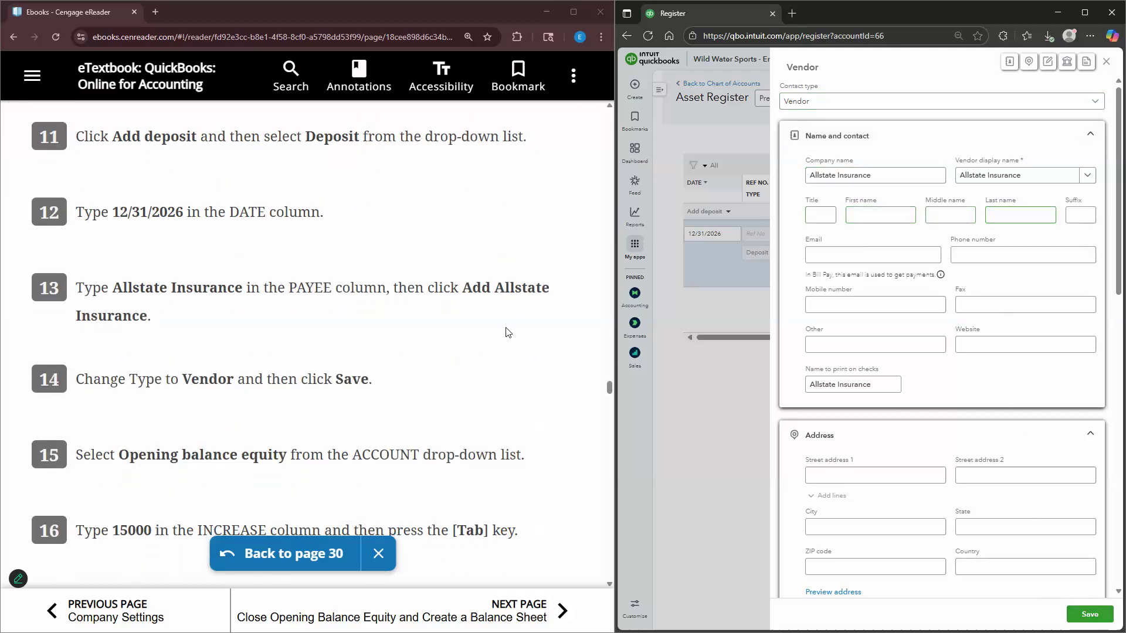
{"action": "scroll", "coordinate": [508, 329], "scroll_direction": "down", "scroll_amount": 2}
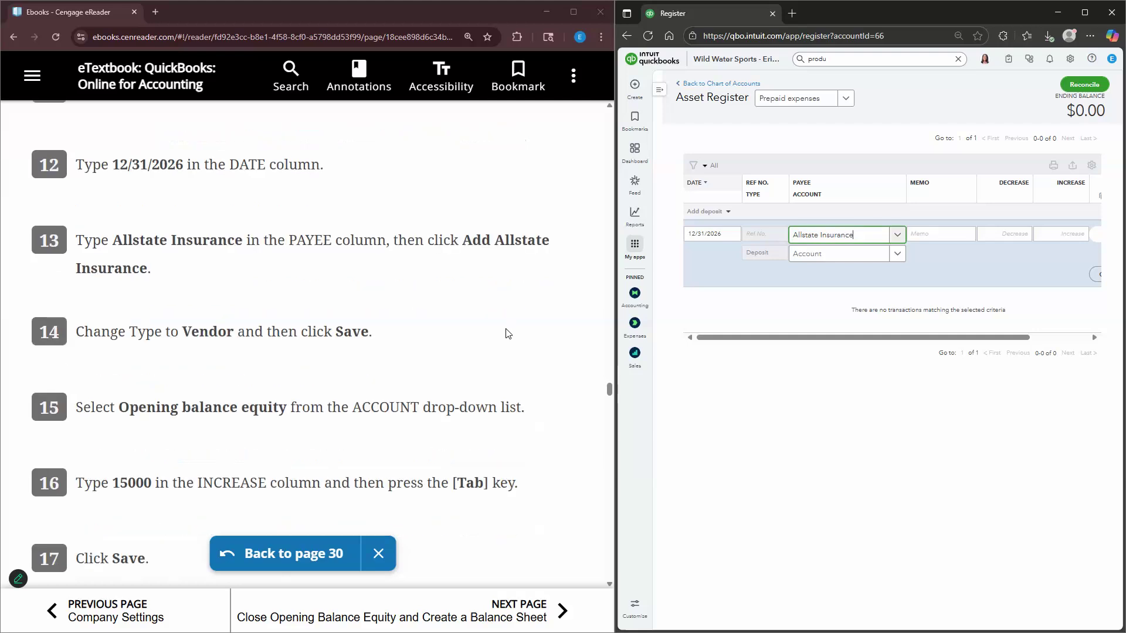
- Set the account to Opening balance equity with a $15,000 increase and save the deposit
{"action": "left_click", "coordinate": [838, 259]}
{"action": "type", "text": "open"}
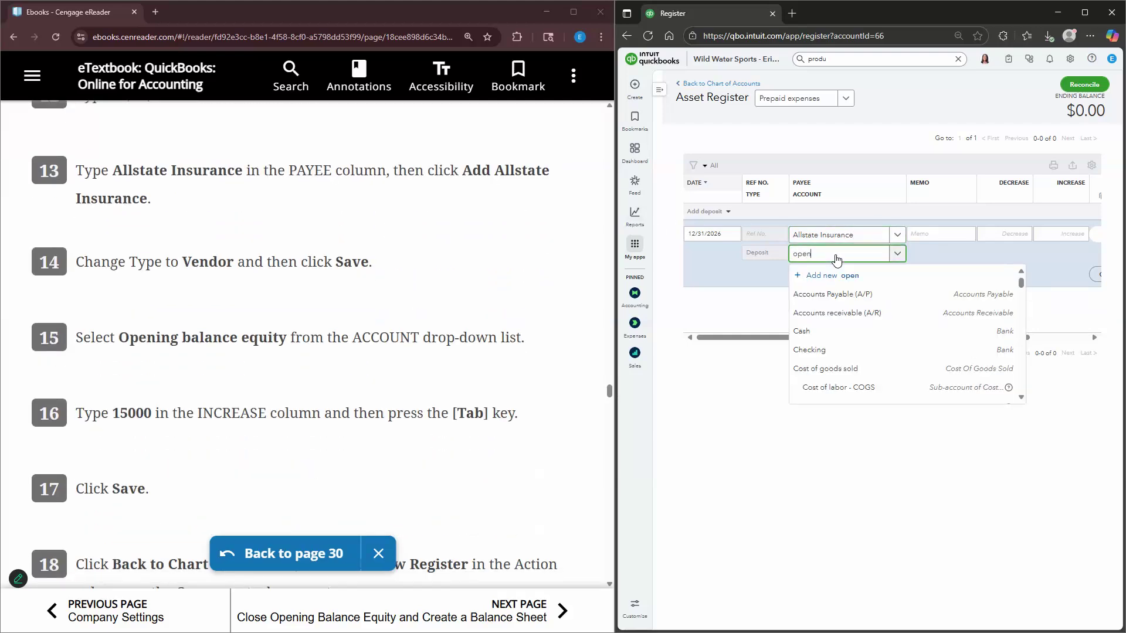
{"action": "left_click", "coordinate": [834, 300]}
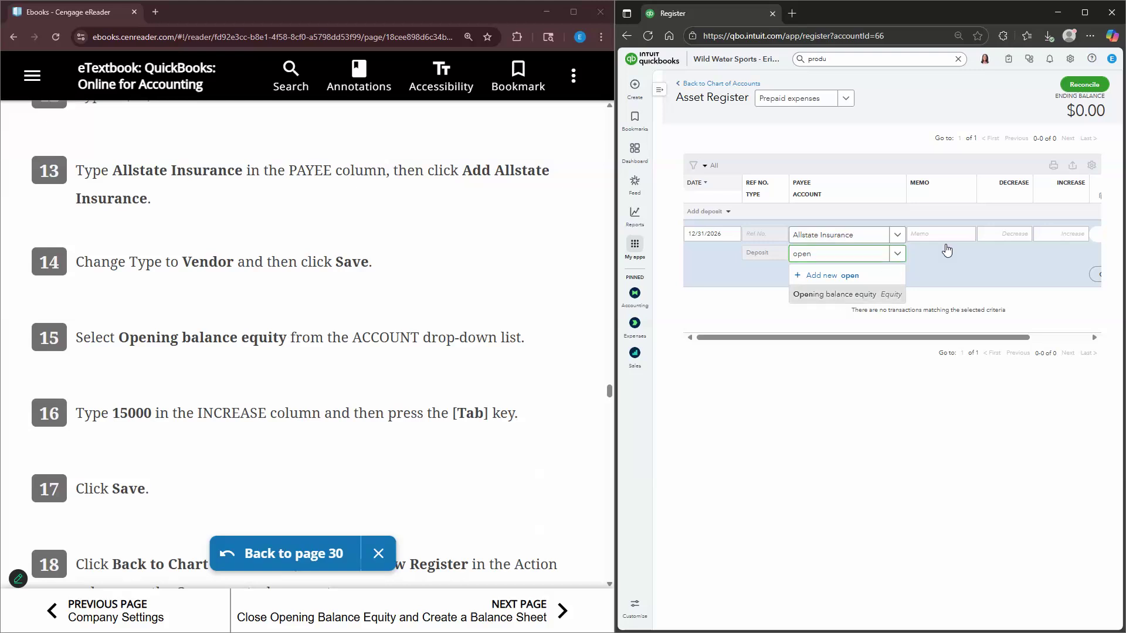
{"action": "left_click", "coordinate": [1055, 235]}
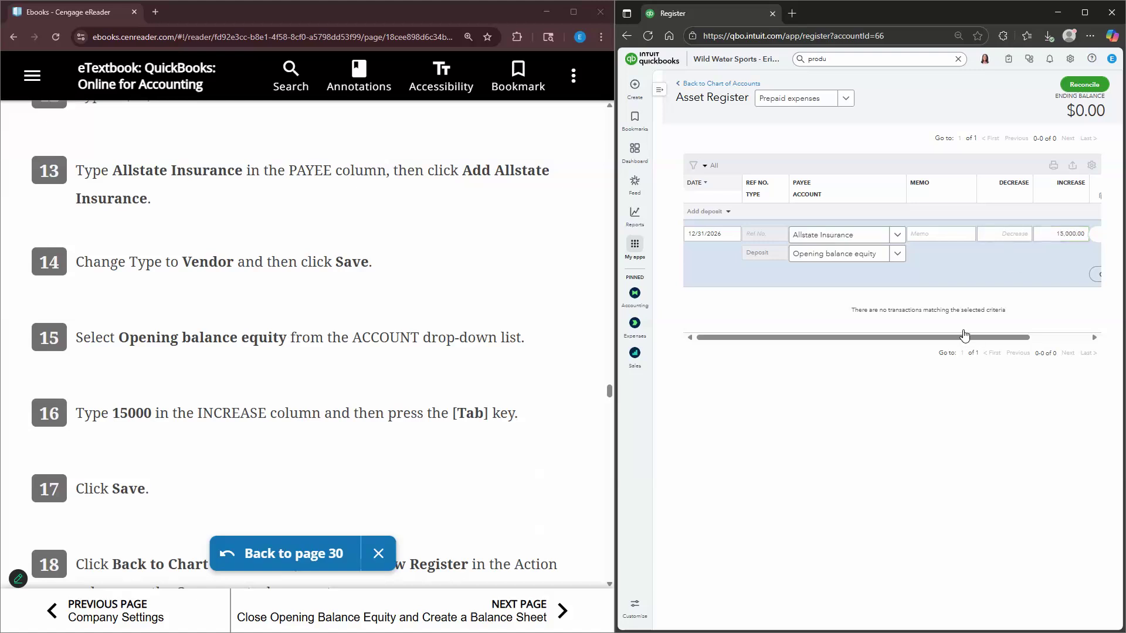
{"action": "scroll", "coordinate": [521, 325], "scroll_direction": "down", "scroll_amount": 1}
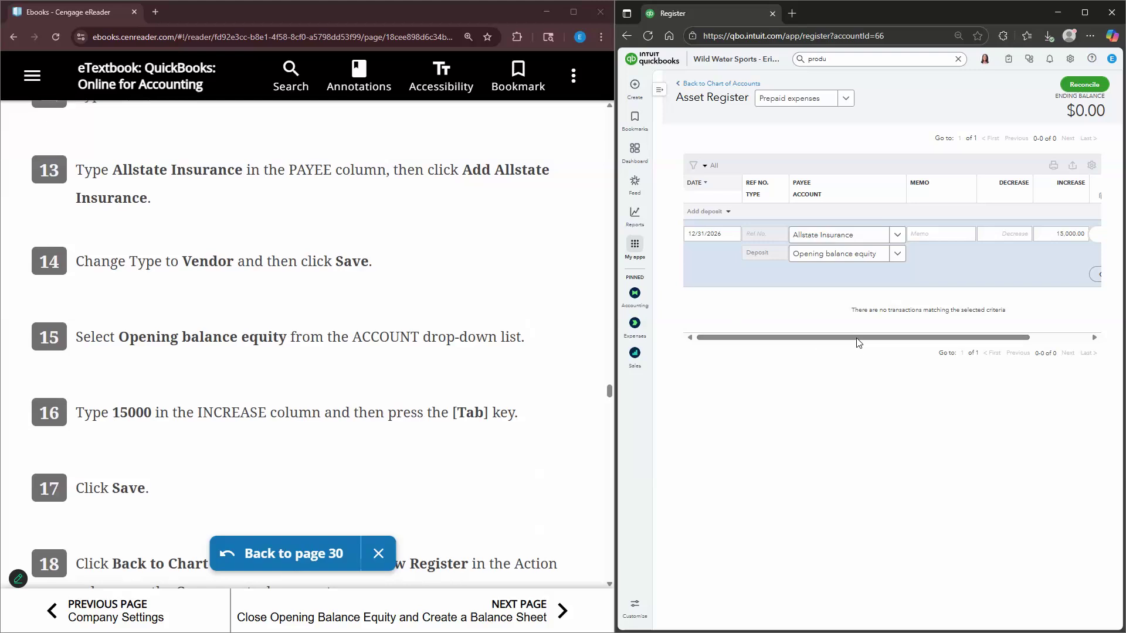
{"action": "left_click", "coordinate": [1079, 275]}
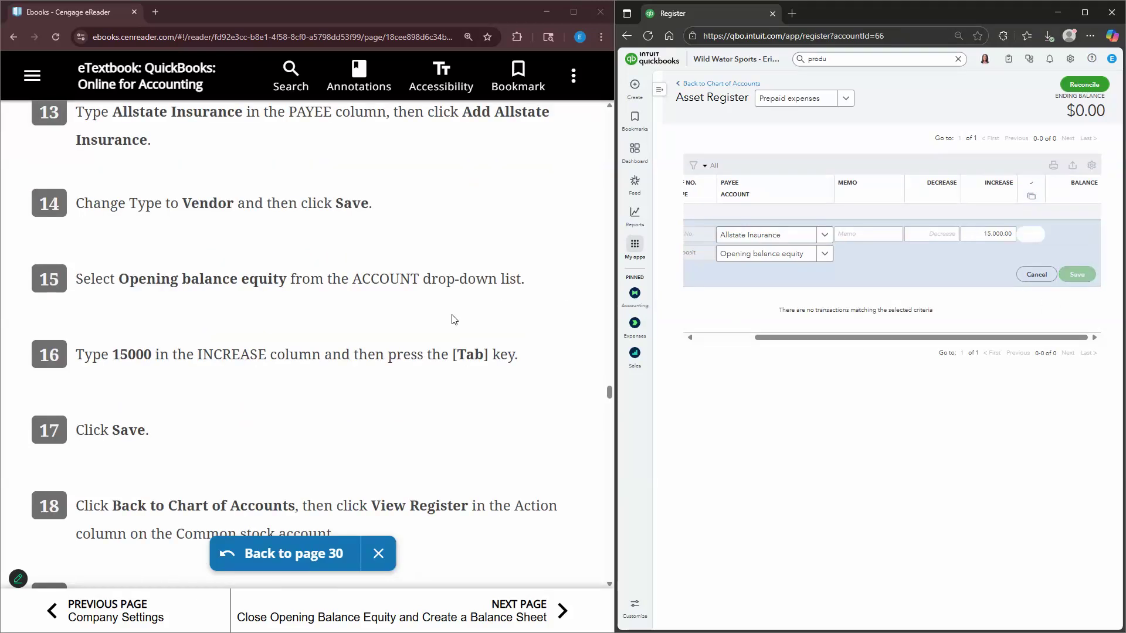
{"action": "scroll", "coordinate": [455, 316], "scroll_direction": "down", "scroll_amount": 2}
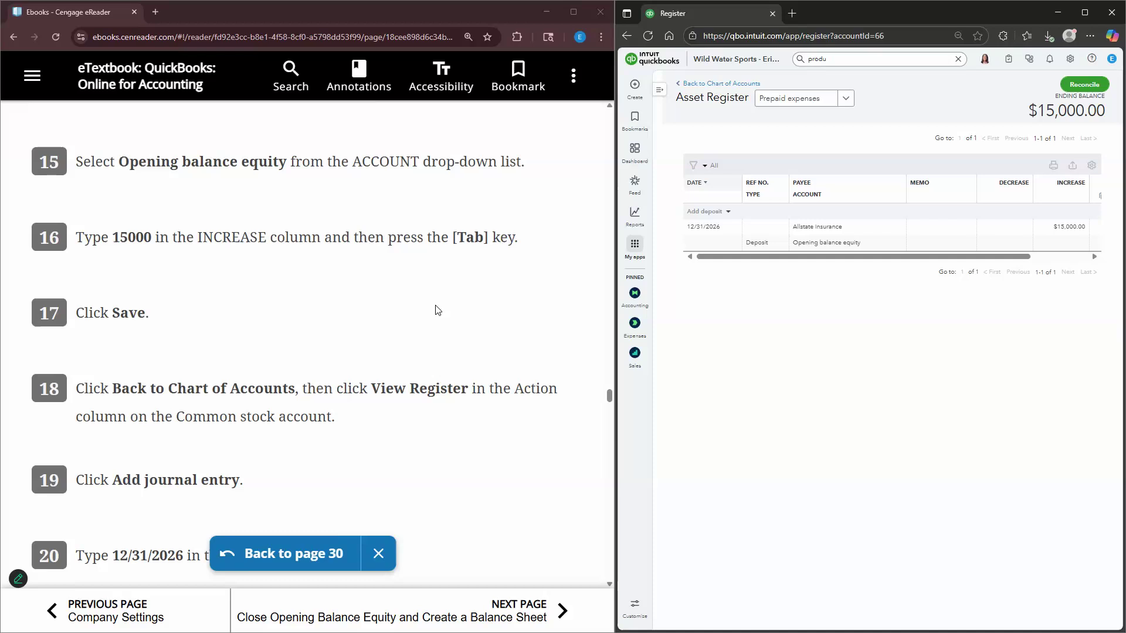
{"action": "scroll", "coordinate": [575, 284], "scroll_direction": "down", "scroll_amount": 1}
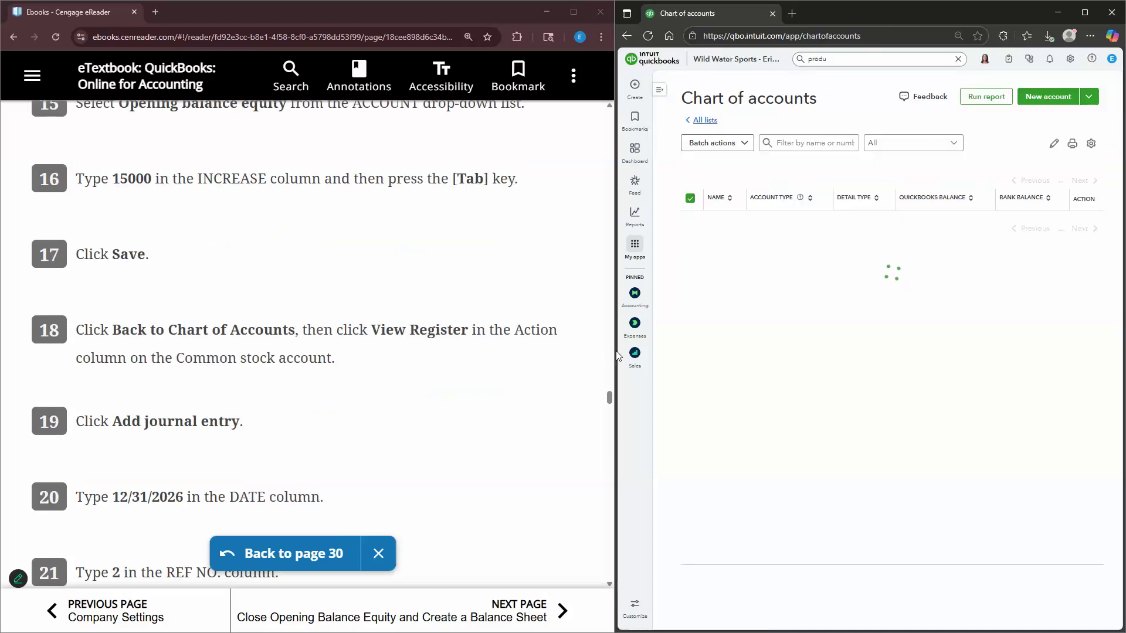
- Scroll down to Common stock in the chart of accounts and view its register
{"action": "scroll", "coordinate": [739, 362], "scroll_direction": "down", "scroll_amount": 2}
{"action": "scroll", "coordinate": [737, 362], "scroll_direction": "down", "scroll_amount": 3}
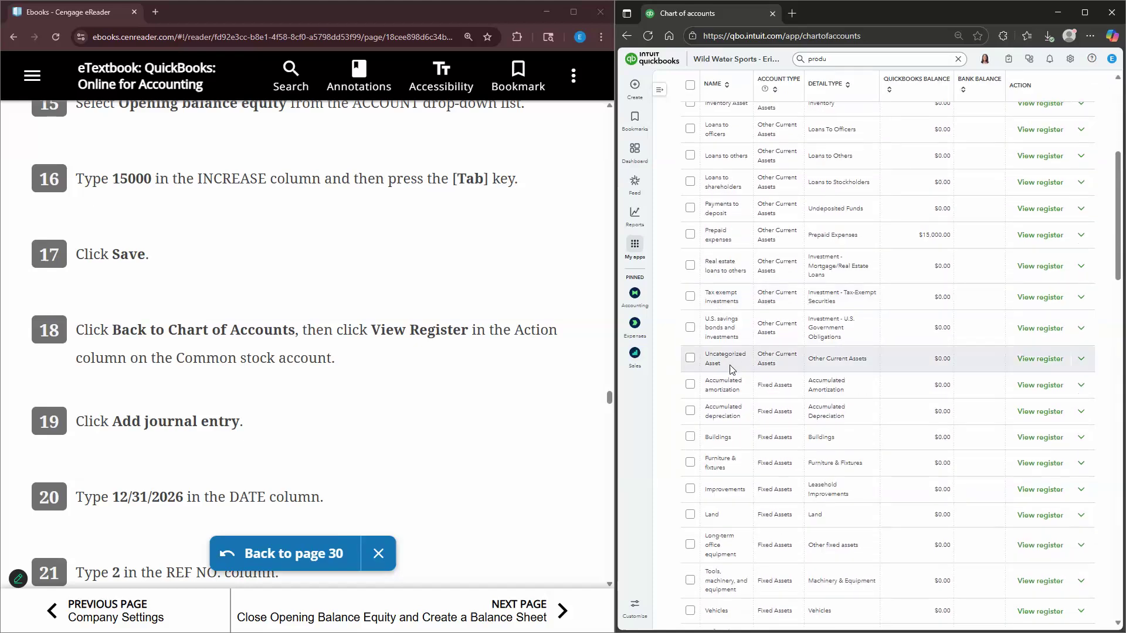
{"action": "scroll", "coordinate": [774, 367], "scroll_direction": "down", "scroll_amount": 4}
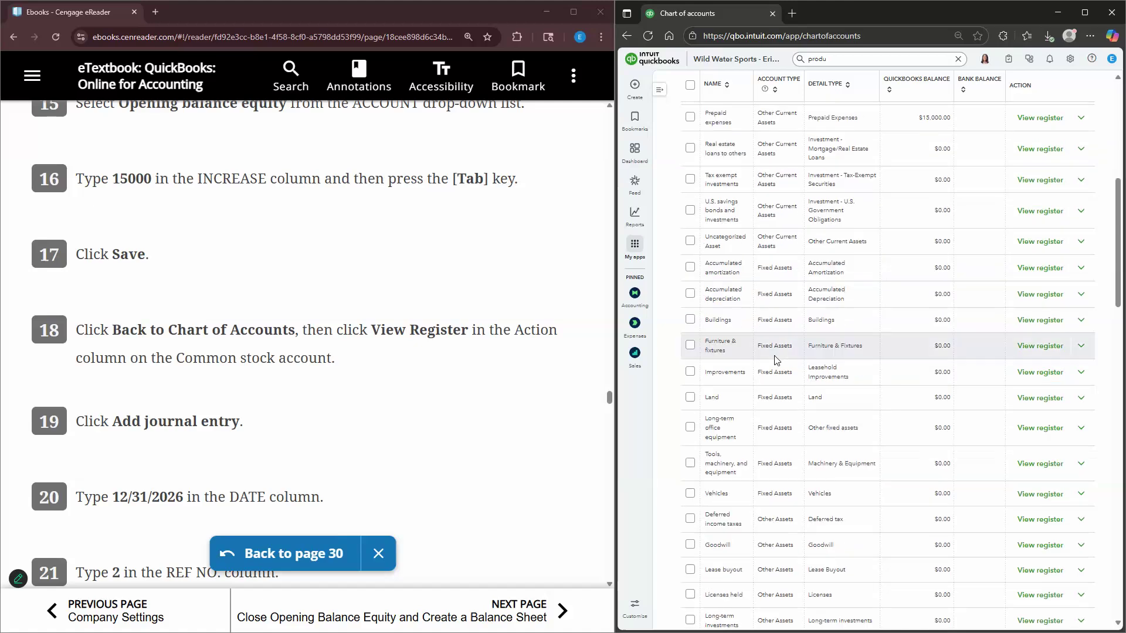
{"action": "scroll", "coordinate": [777, 354], "scroll_direction": "down", "scroll_amount": 15}
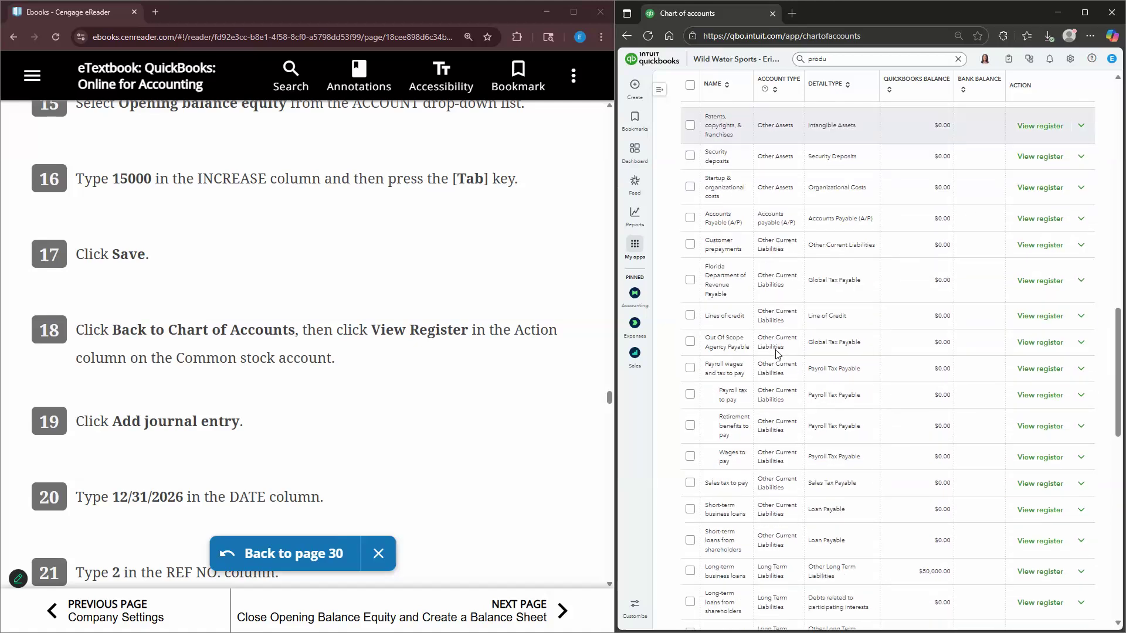
{"action": "scroll", "coordinate": [776, 349], "scroll_direction": "down", "scroll_amount": 2}
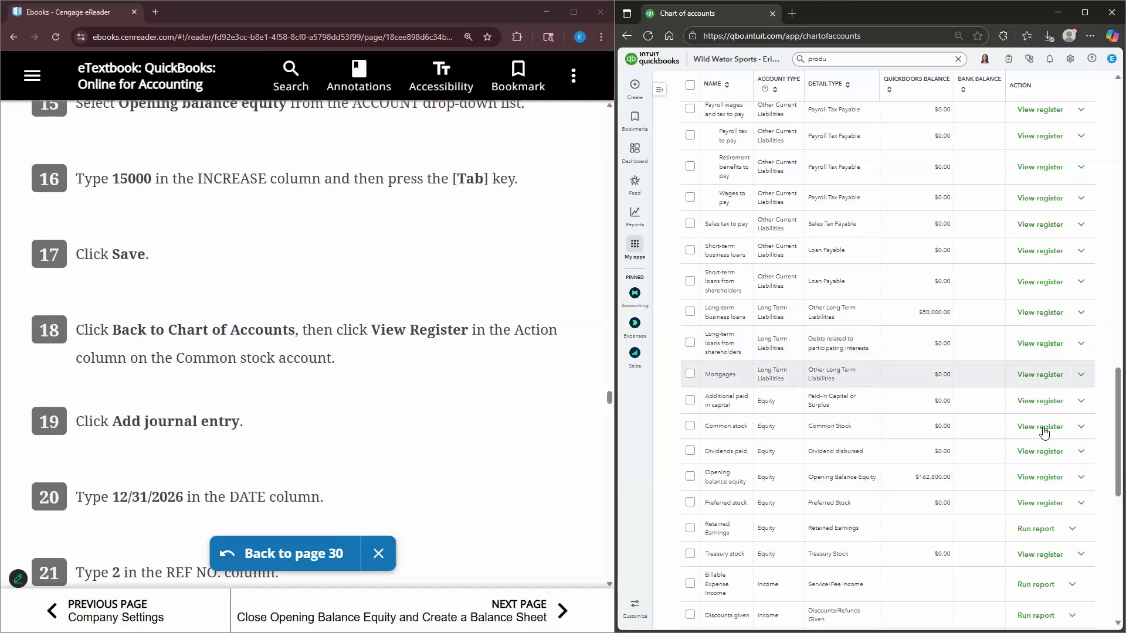
{"action": "left_click", "coordinate": [1039, 426]}
{"action": "scroll", "coordinate": [411, 290], "scroll_direction": "down", "scroll_amount": 1}
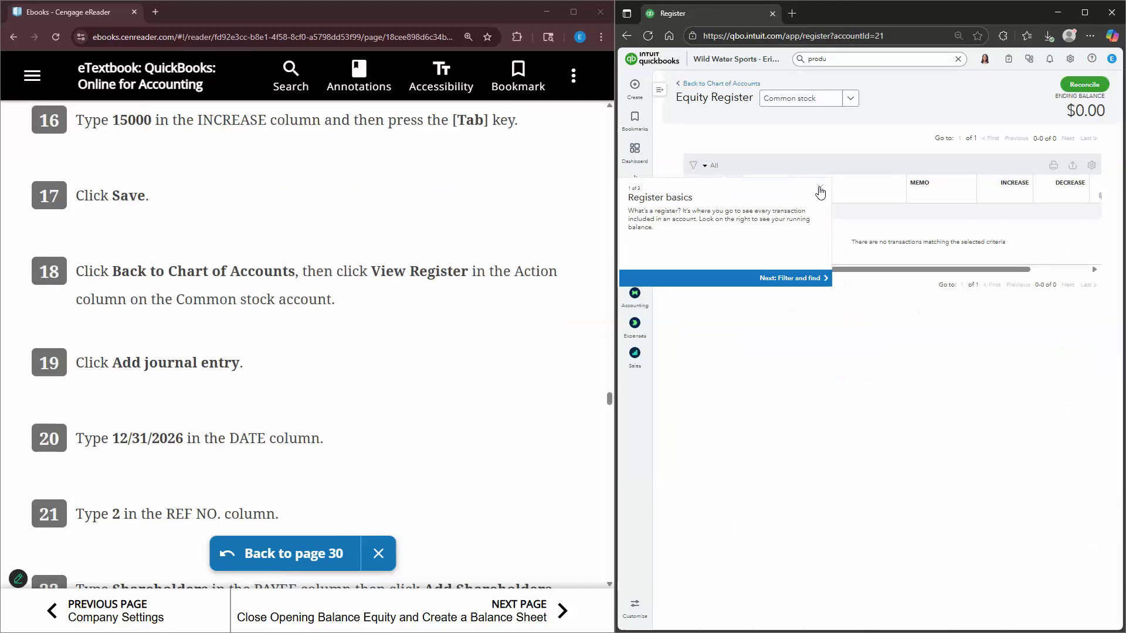
- Start a journal entry dated 12/31/2026 and add Shareholders as a new payee
{"action": "left_click", "coordinate": [713, 214]}
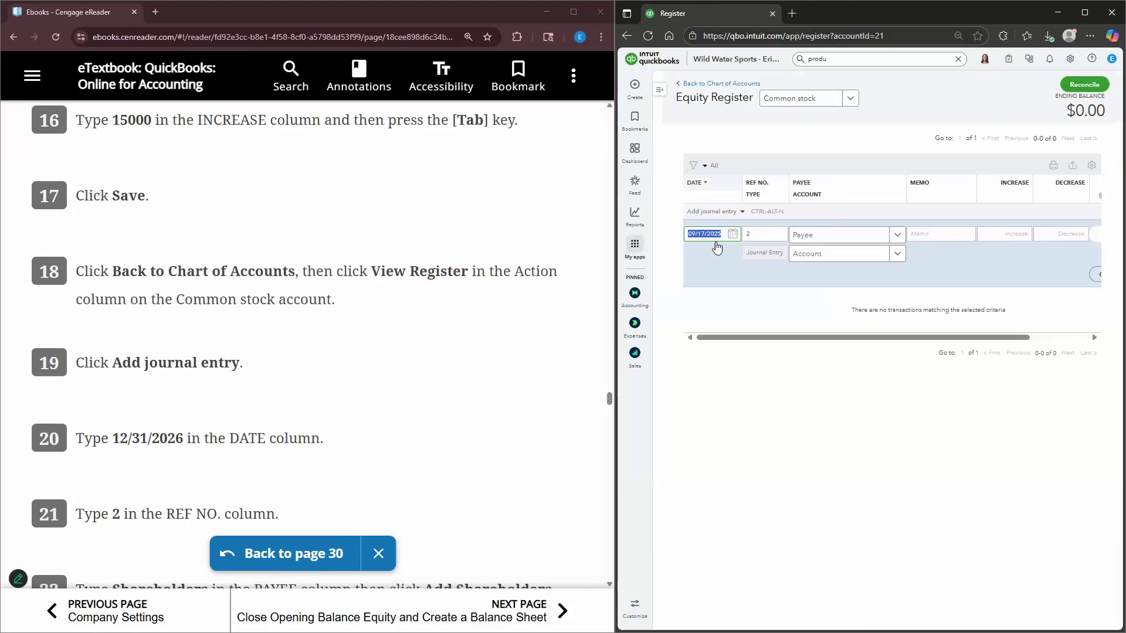
{"action": "type", "text": "12/31/2026"}
{"action": "left_click", "coordinate": [821, 235]}
{"action": "left_click", "coordinate": [821, 235]}
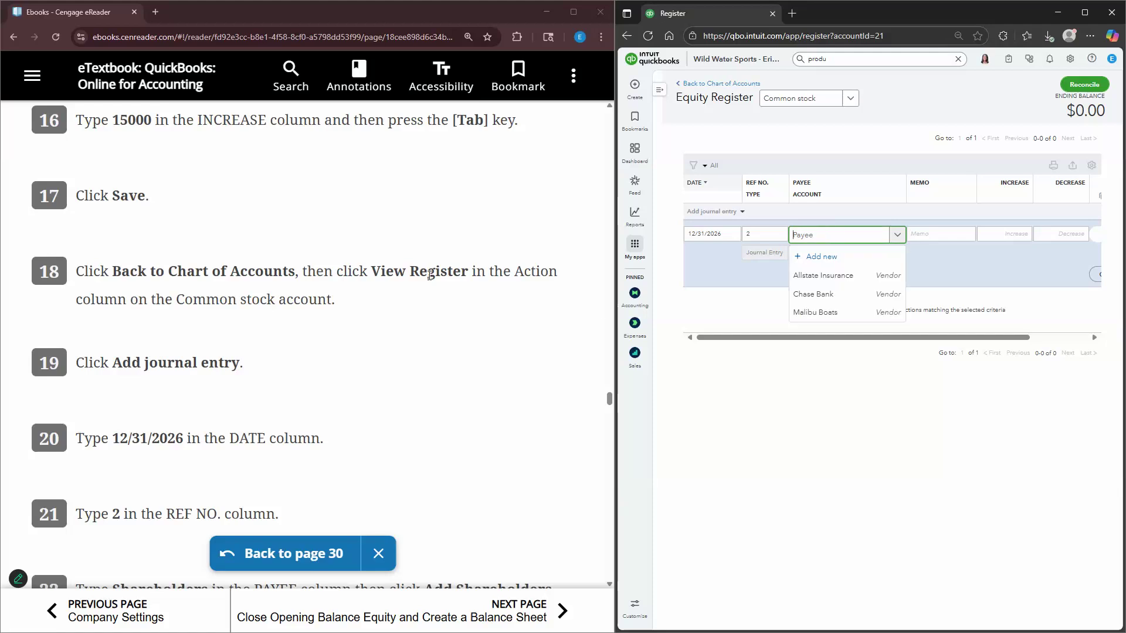
{"action": "scroll", "coordinate": [432, 280], "scroll_direction": "down", "scroll_amount": 5}
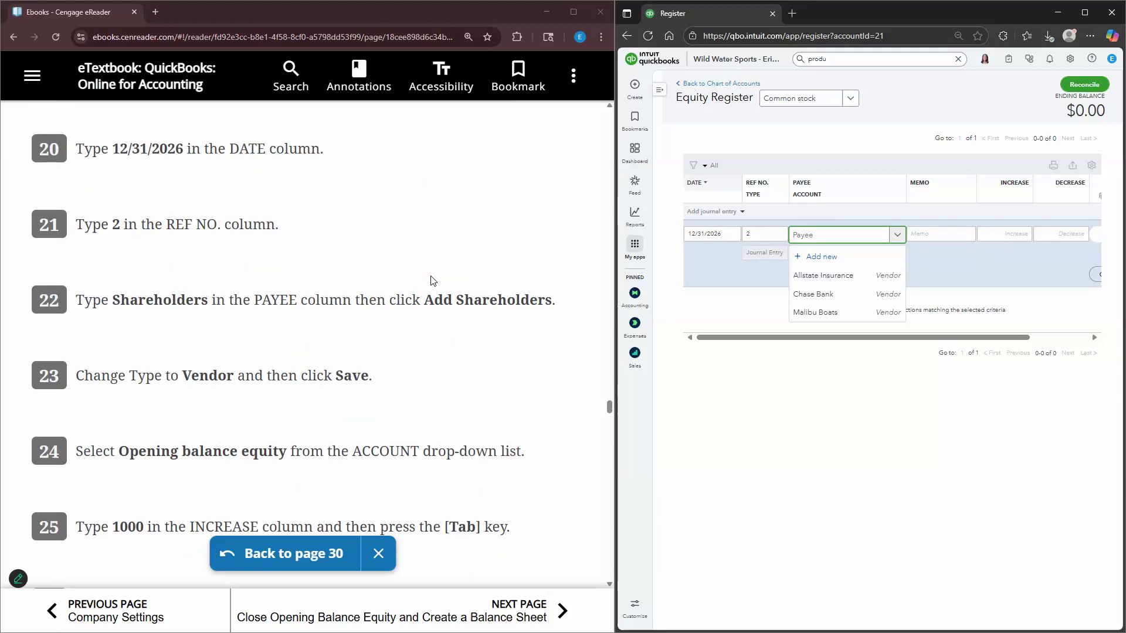
{"action": "type", "text": "Shareholders"}
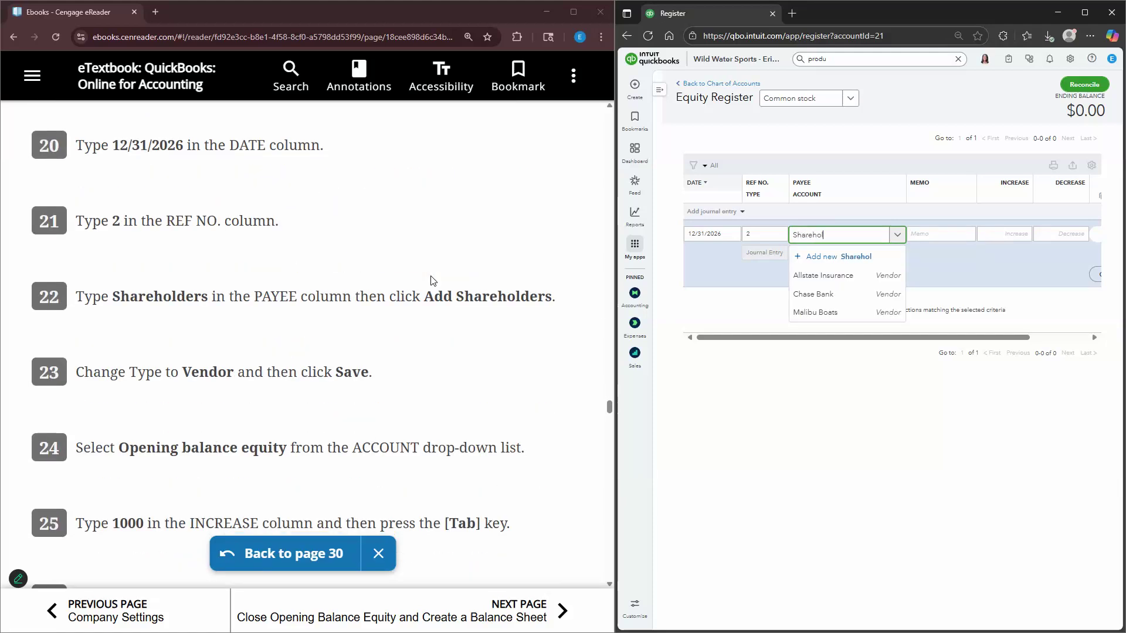
{"action": "left_click", "coordinate": [842, 261]}
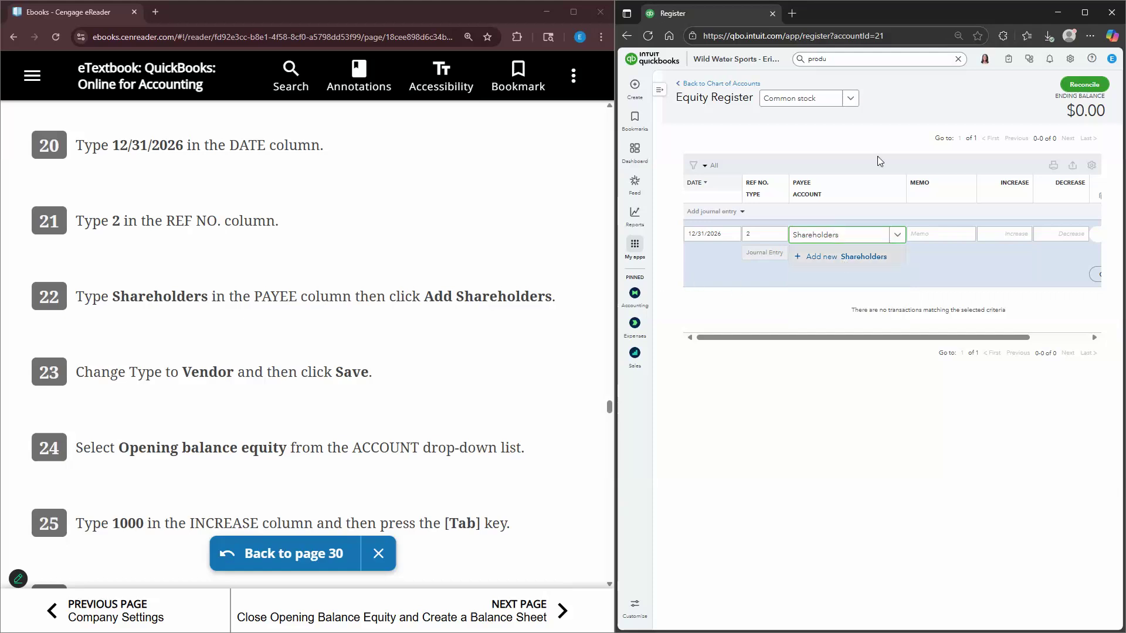
- Save Shareholders as a Vendor contact with the duplicated first name cleared
{"action": "left_click", "coordinate": [854, 106]}
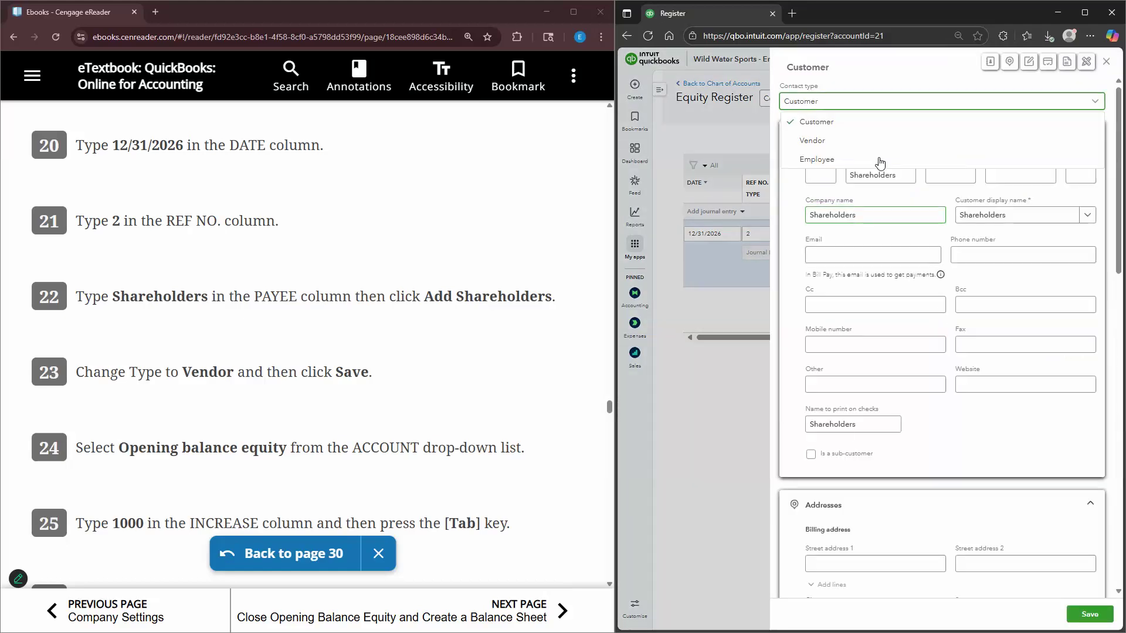
{"action": "left_click", "coordinate": [856, 139]}
{"action": "double_click", "coordinate": [880, 214]}
{"action": "key", "text": "BackSpace"}
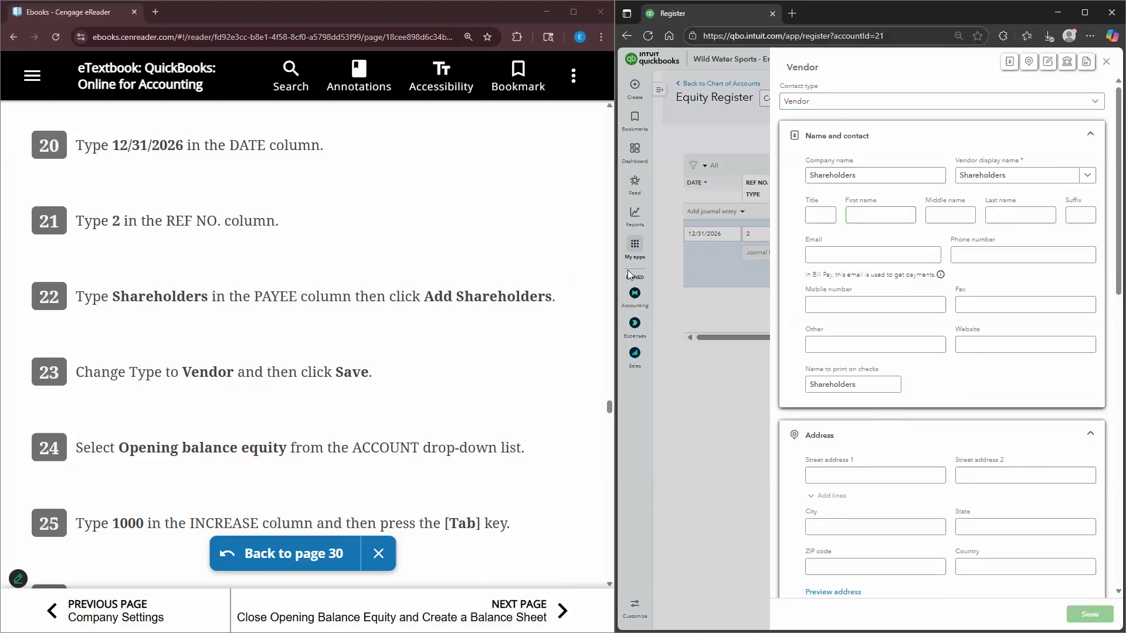
{"action": "left_click", "coordinate": [801, 259]}
- Set the account to Opening balance equity with a 1,000 increase and save the entry
{"action": "type", "text": "open"}
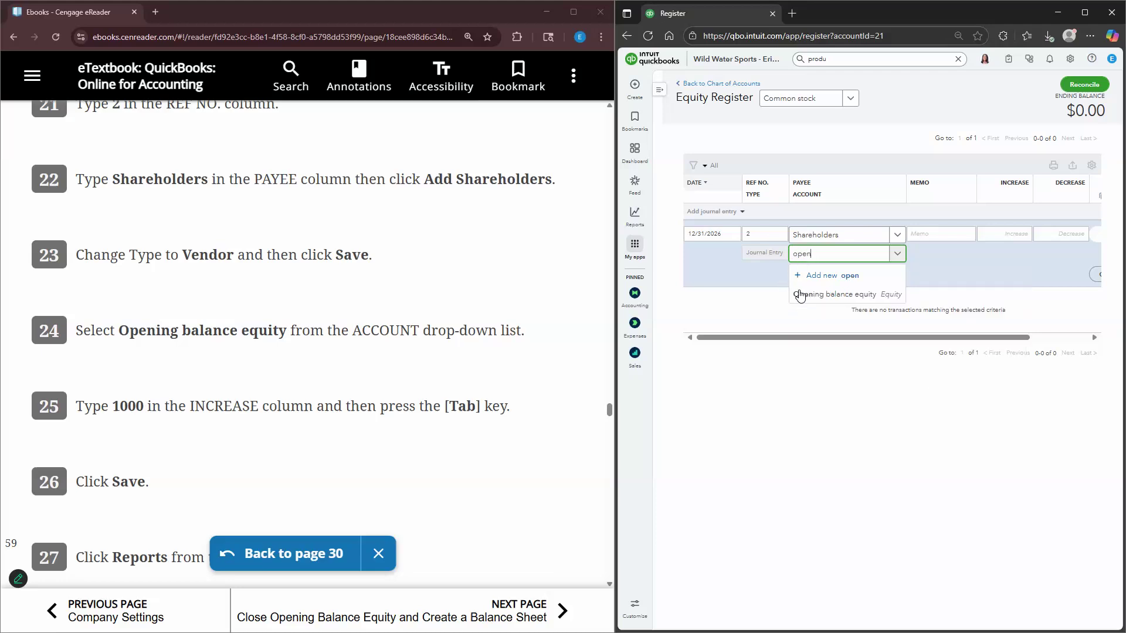
{"action": "key", "text": "Tab"}
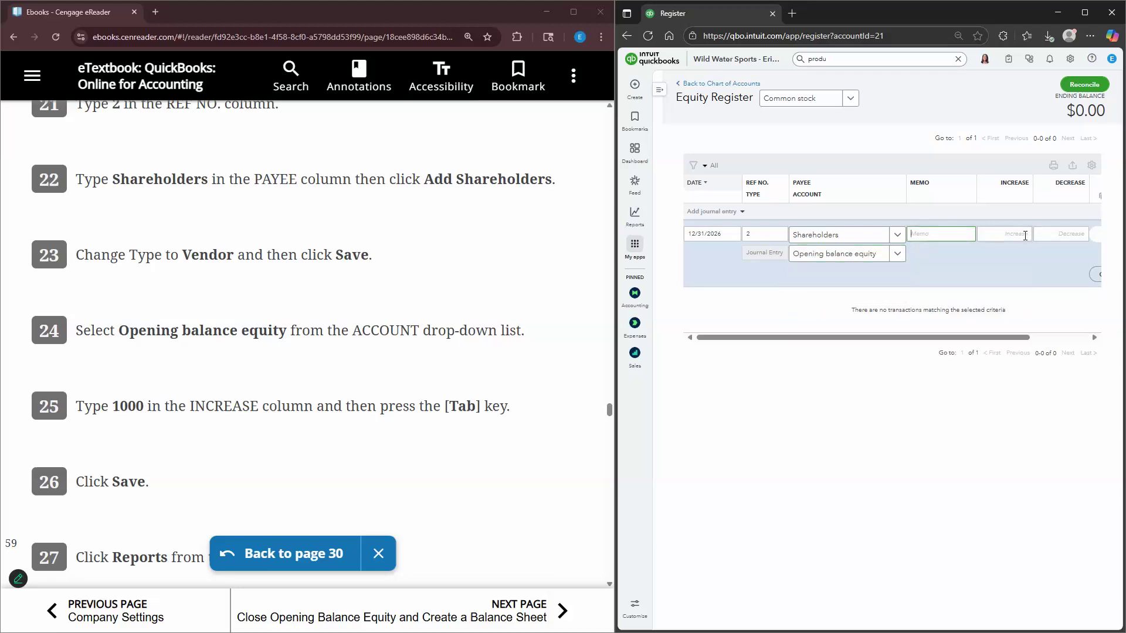
{"action": "left_click", "coordinate": [1031, 235]}
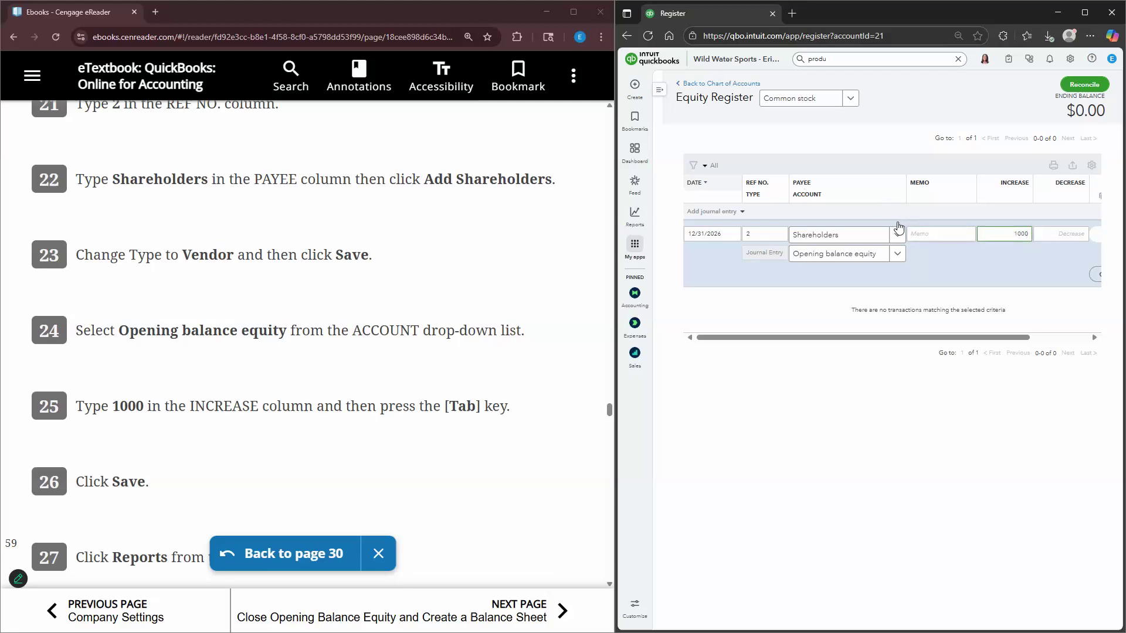
{"action": "key", "text": "Tab"}
{"action": "key", "text": "Tab"}
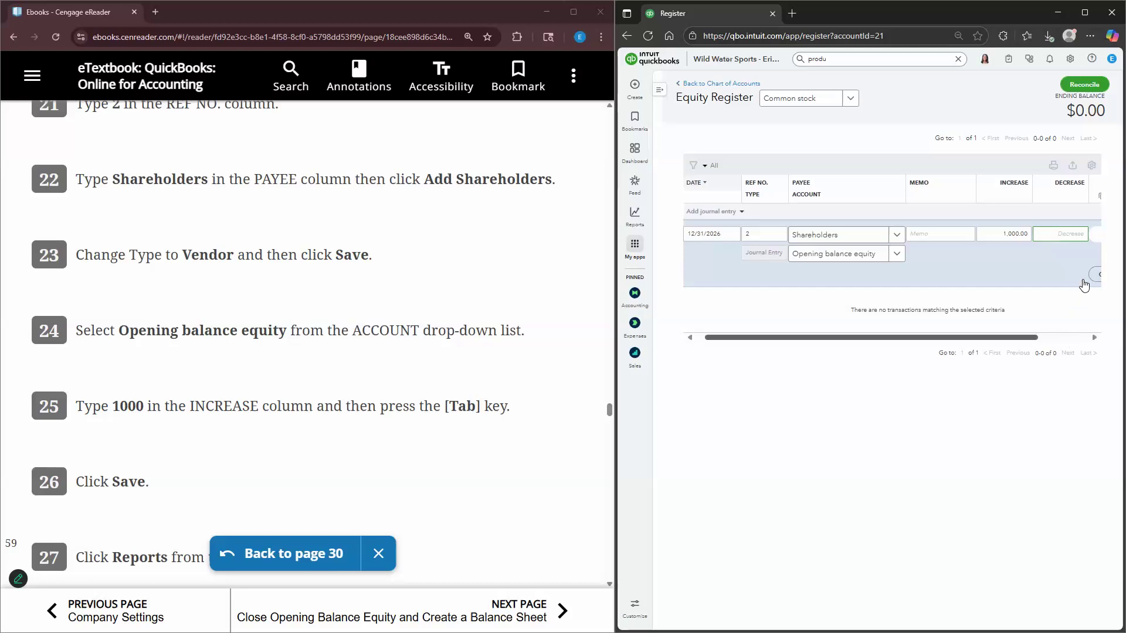
{"action": "key", "text": "Return"}
{"action": "scroll", "coordinate": [381, 262], "scroll_direction": "down", "scroll_amount": 5}
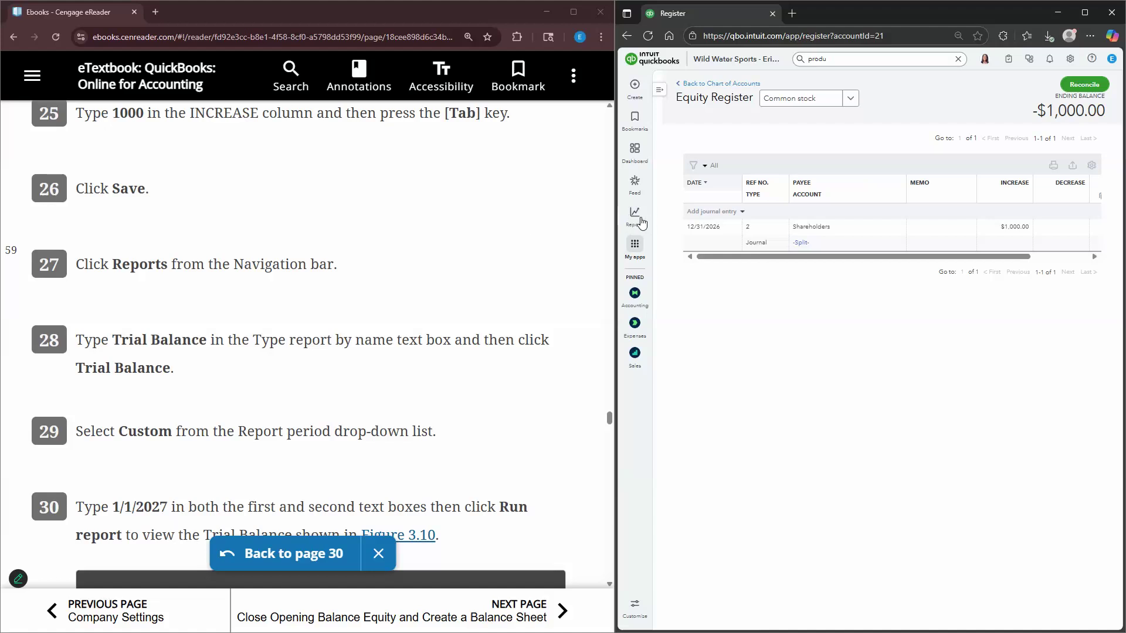
{"action": "mouse_move", "coordinate": [642, 223]}
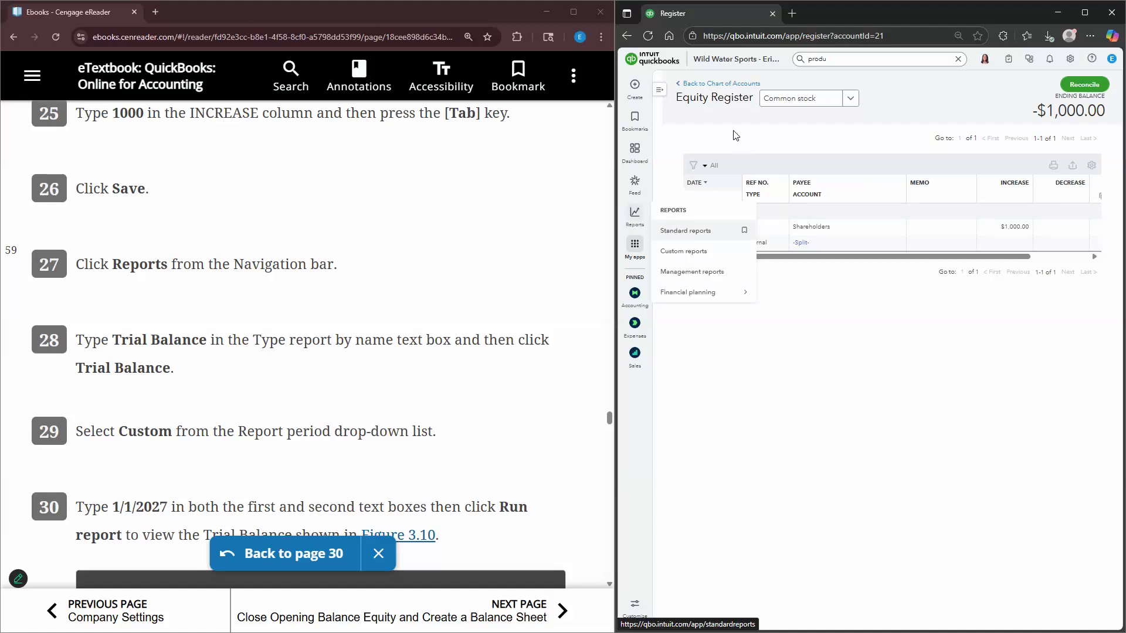
- Find and open the Trial Balance report from Standard reports
{"action": "left_click", "coordinate": [736, 92]}
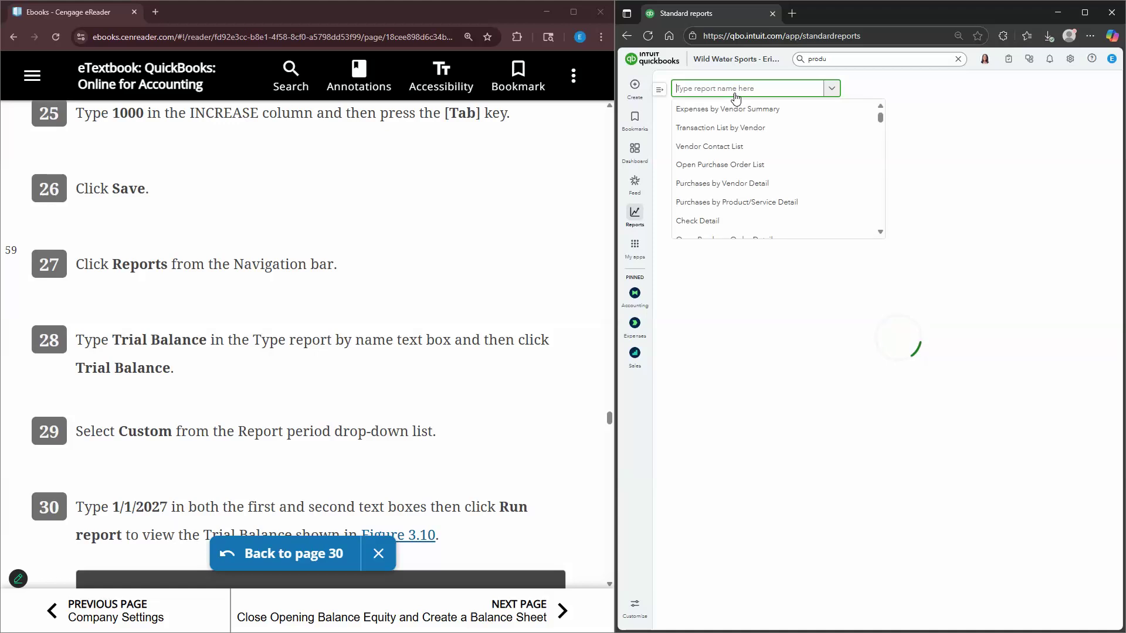
{"action": "type", "text": "tri"}
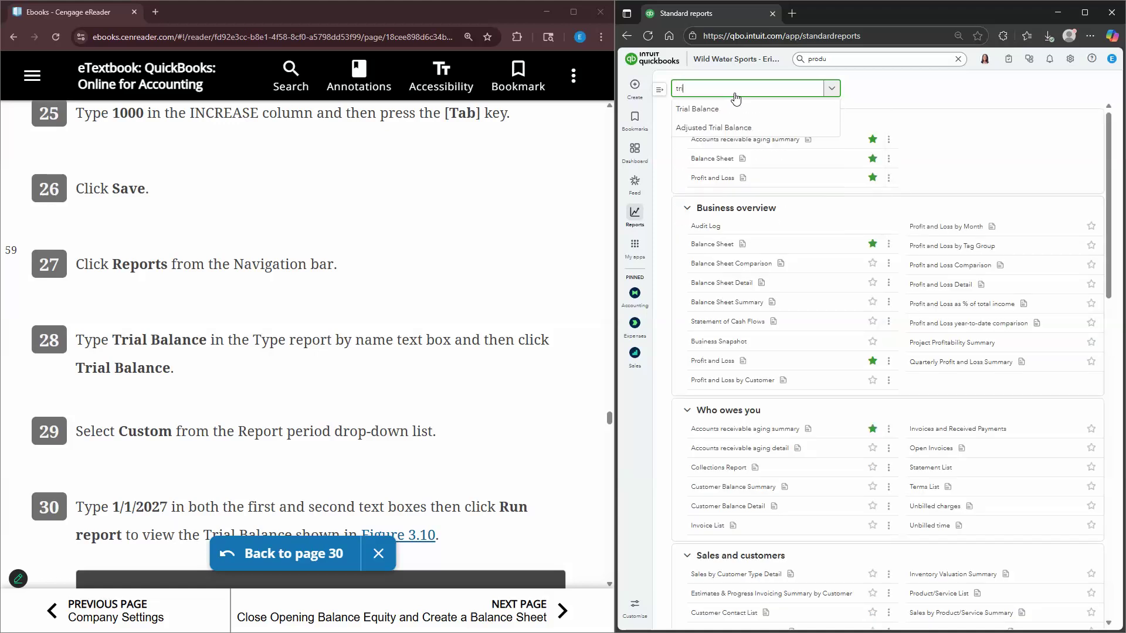
{"action": "left_click", "coordinate": [704, 110]}
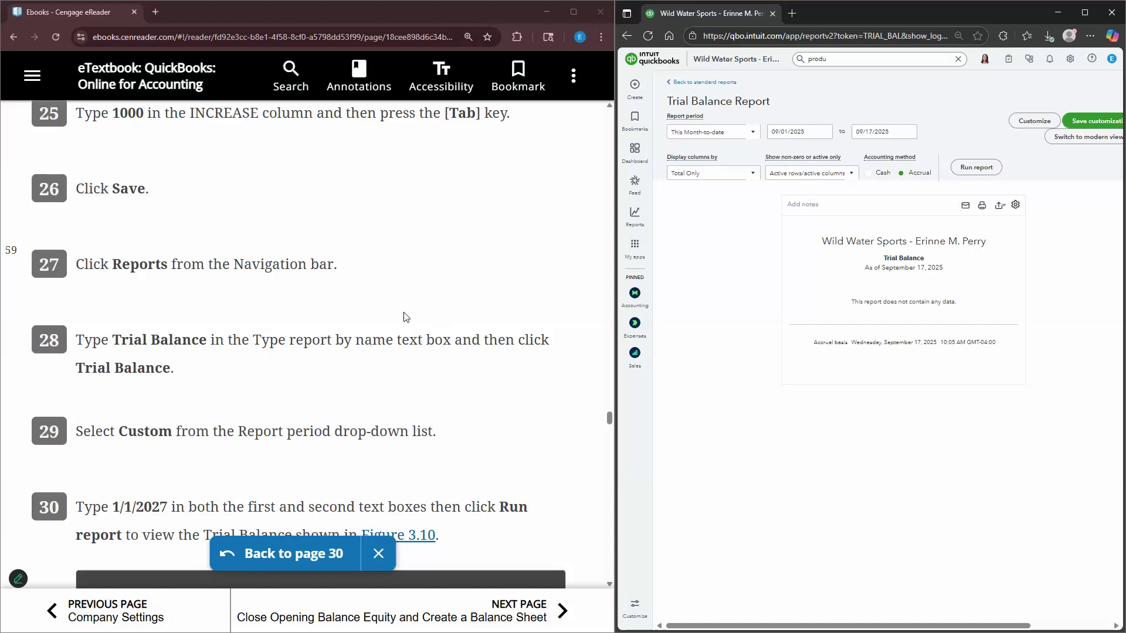
- Enter 01/01/2027 as both the start and end dates of the report period
{"action": "left_click", "coordinate": [812, 131]}
{"action": "type", "text": "01"}
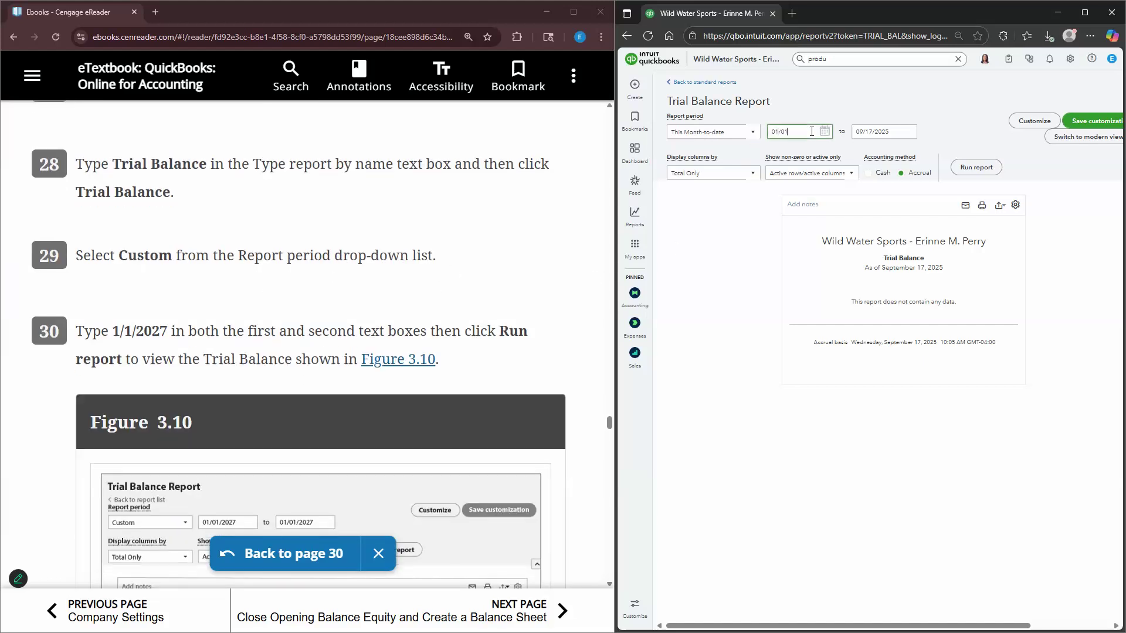
{"action": "type", "text": "/01/207"}
{"action": "key", "text": "Tab"}
{"action": "type", "text": "0"}
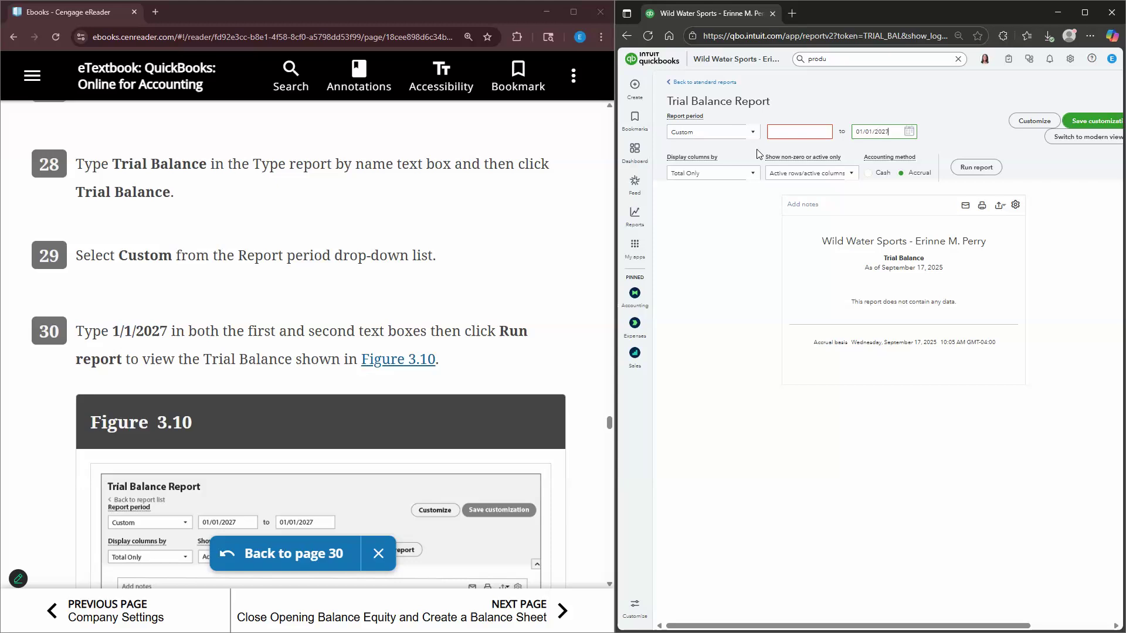
{"action": "left_click", "coordinate": [776, 134]}
{"action": "type", "text": "01/01/2027"}
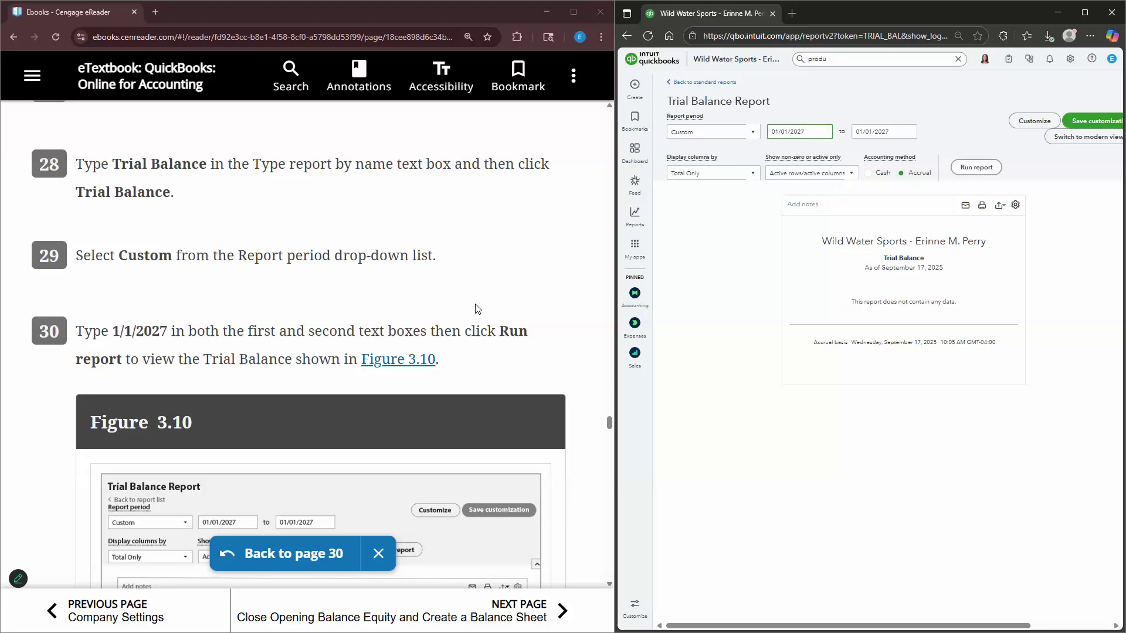
{"action": "scroll", "coordinate": [344, 379], "scroll_direction": "down", "scroll_amount": 3}
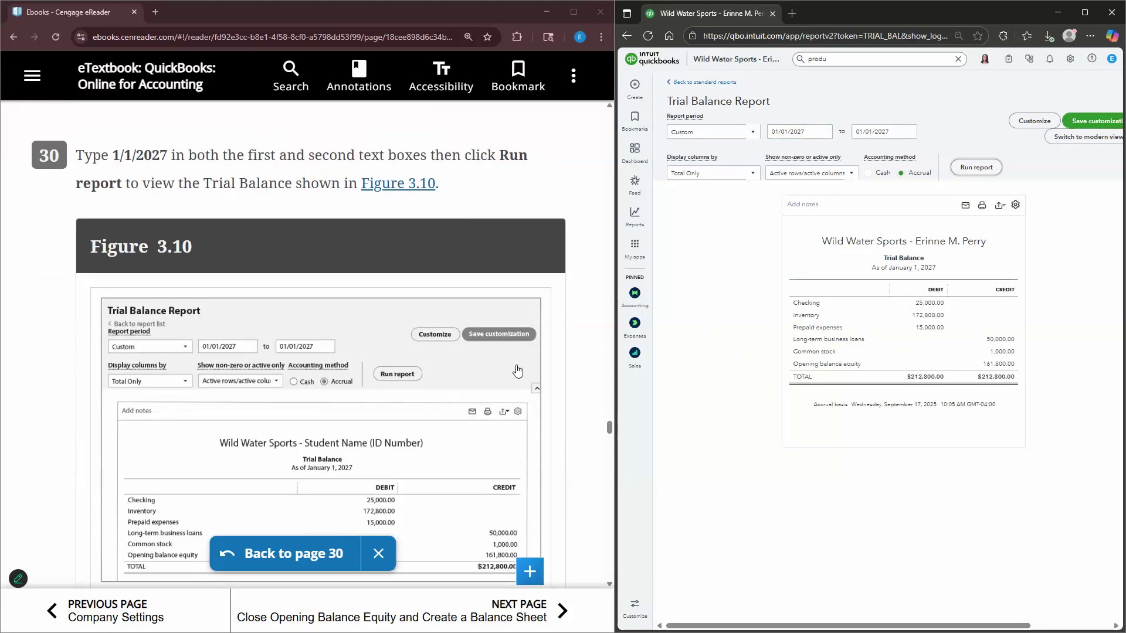
- Enlarge textbook Figure 3.10 and compare it with the Trial Balance totalling $212,800.00
{"action": "scroll", "coordinate": [510, 370], "scroll_direction": "down", "scroll_amount": 1}
{"action": "scroll", "coordinate": [537, 461], "scroll_direction": "down", "scroll_amount": 2}
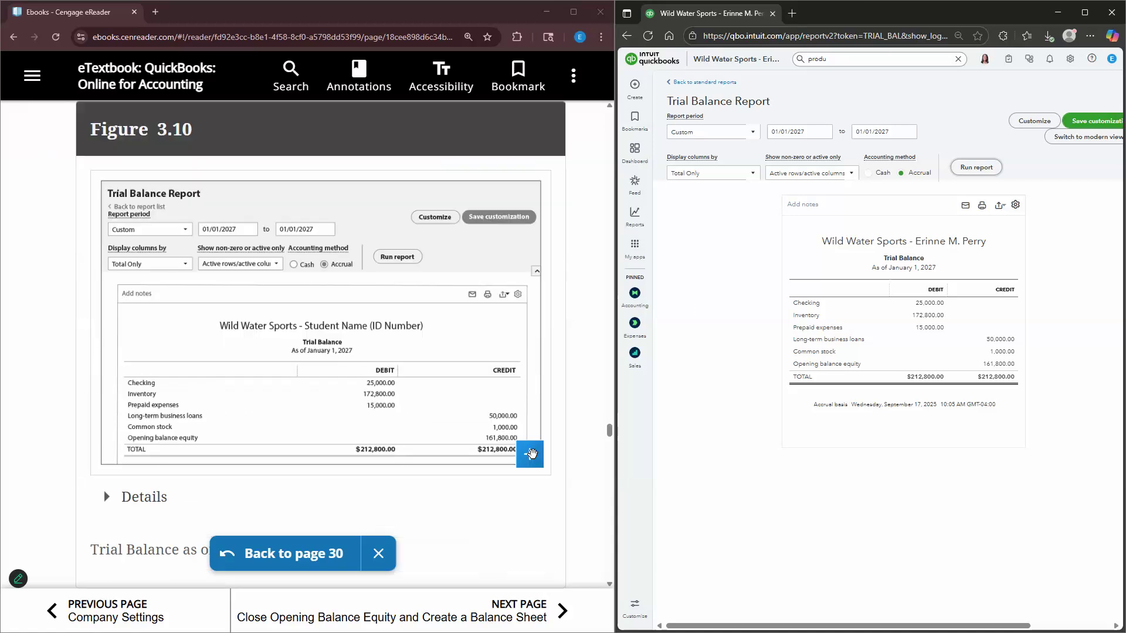
{"action": "left_click", "coordinate": [528, 458]}
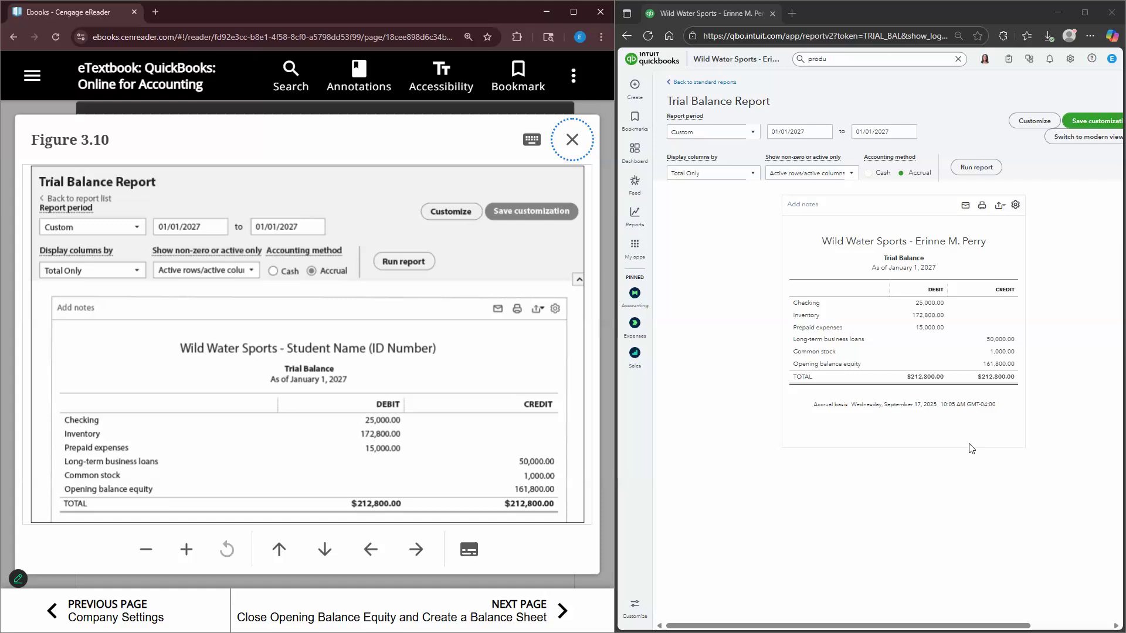
{"action": "scroll", "coordinate": [847, 606], "scroll_direction": "up", "scroll_amount": 3}
{"action": "left_click_drag", "start_coordinate": [898, 625], "coordinate": [1072, 627]}
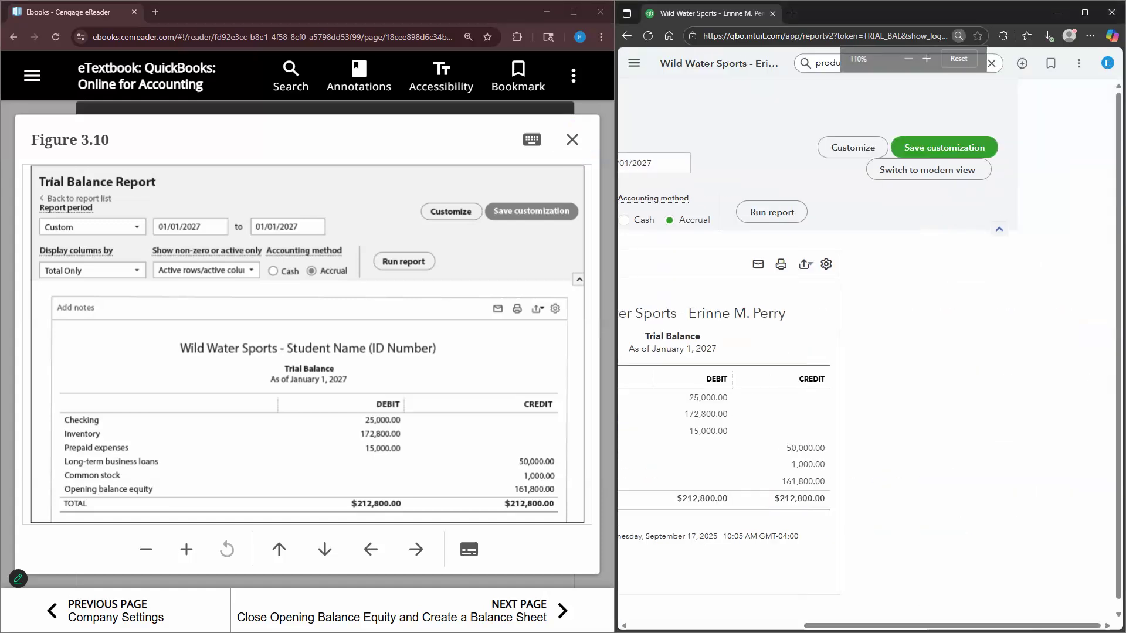
{"action": "scroll", "coordinate": [833, 540], "scroll_direction": "up", "scroll_amount": 1}
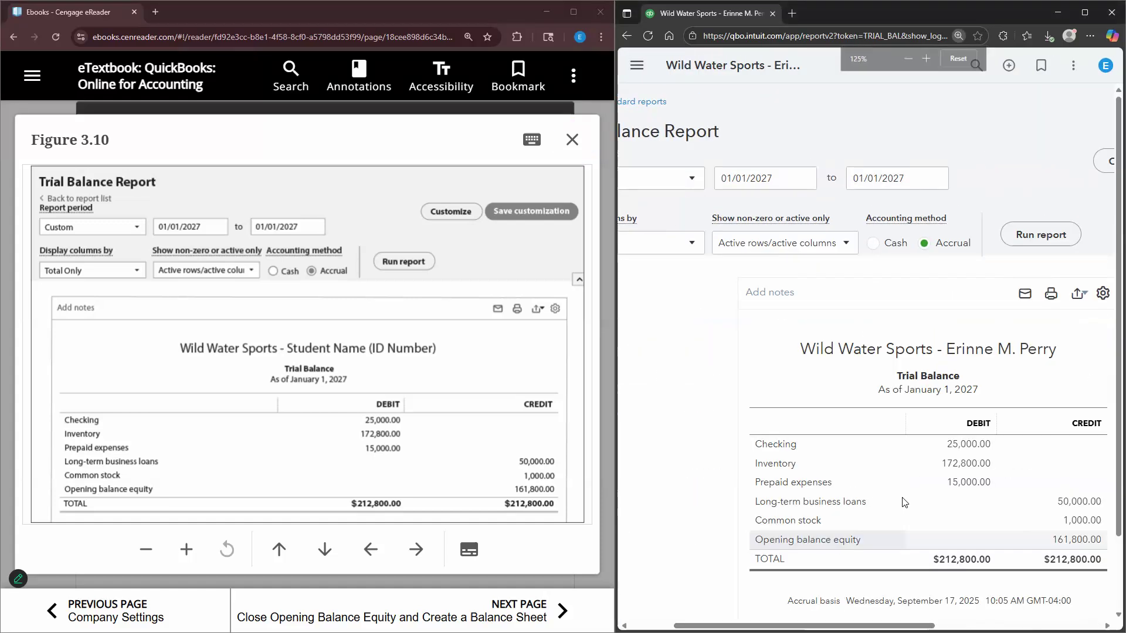
{"action": "scroll", "coordinate": [877, 585], "scroll_direction": "up", "scroll_amount": 1}
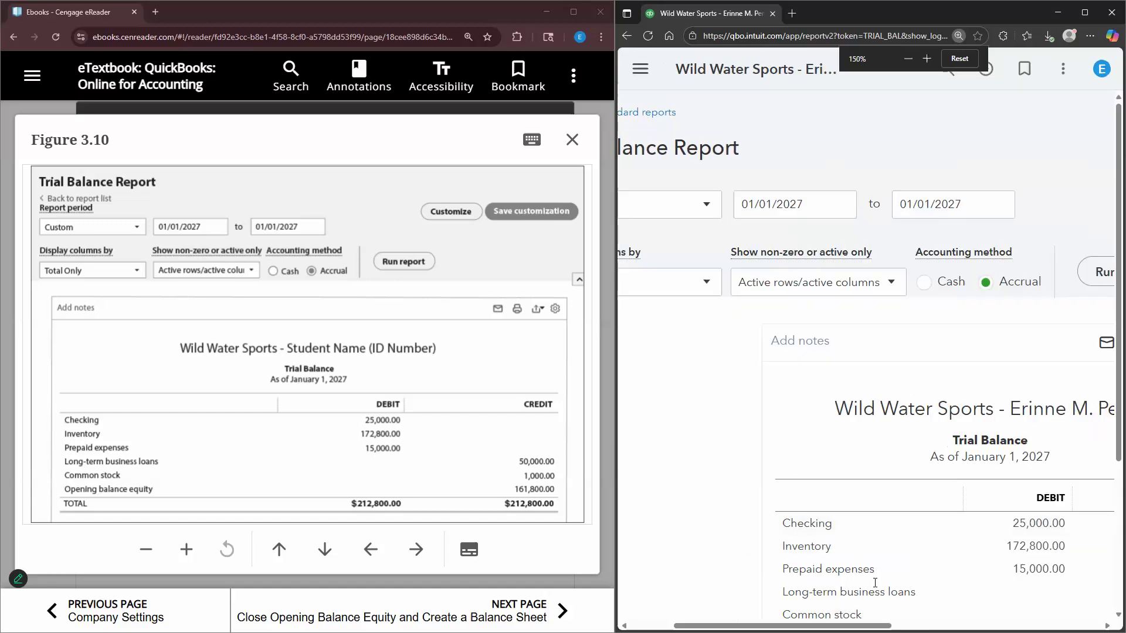
{"action": "scroll", "coordinate": [875, 582], "scroll_direction": "down", "scroll_amount": 1}
{"action": "left_click_drag", "start_coordinate": [845, 626], "coordinate": [895, 626]}
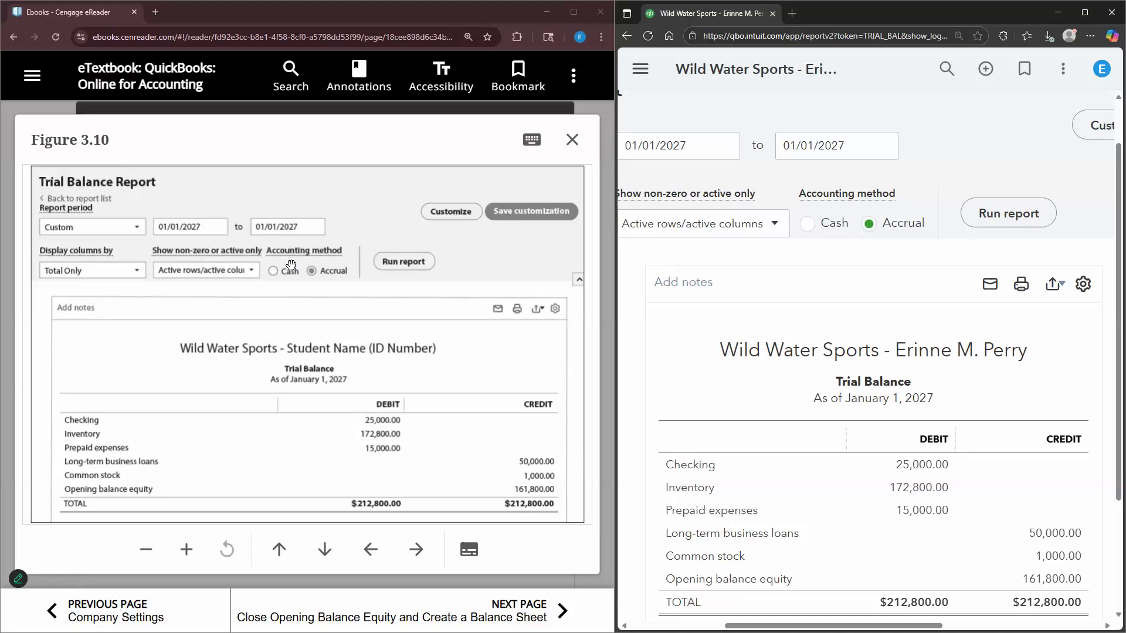
- Close the enlarged figure and narrow the textbook window beside the report
{"action": "left_click", "coordinate": [572, 139]}
{"action": "scroll", "coordinate": [557, 321], "scroll_direction": "down", "scroll_amount": 9}
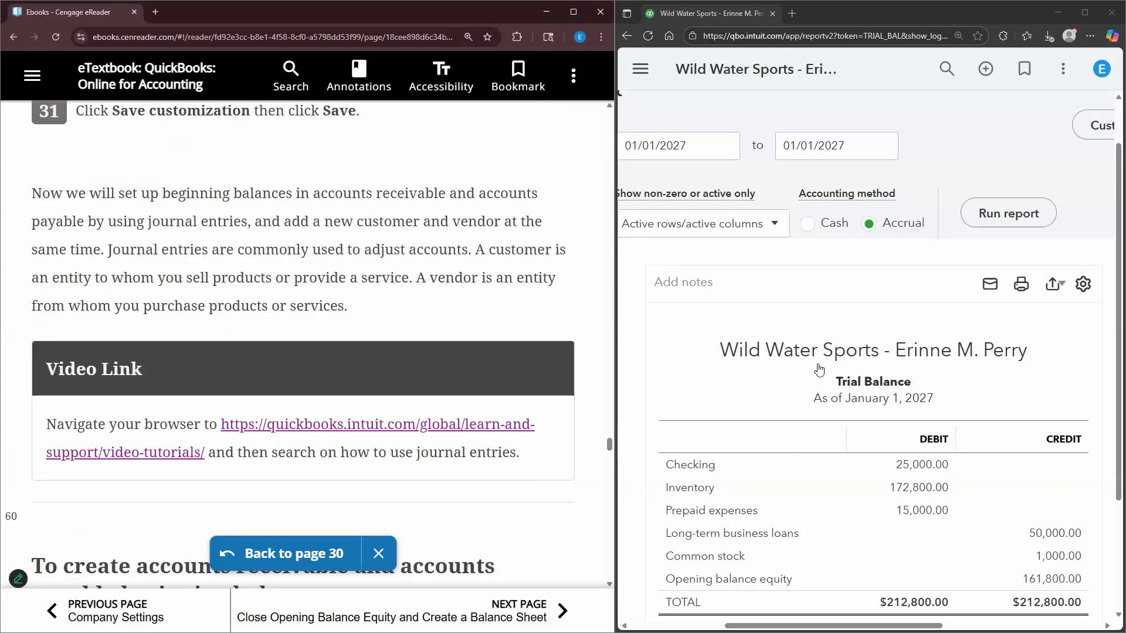
{"action": "left_click_drag", "start_coordinate": [617, 359], "coordinate": [591, 359]}
{"action": "scroll", "coordinate": [974, 544], "scroll_direction": "up", "scroll_amount": 1}
{"action": "scroll", "coordinate": [973, 527], "scroll_direction": "down", "scroll_amount": 1}
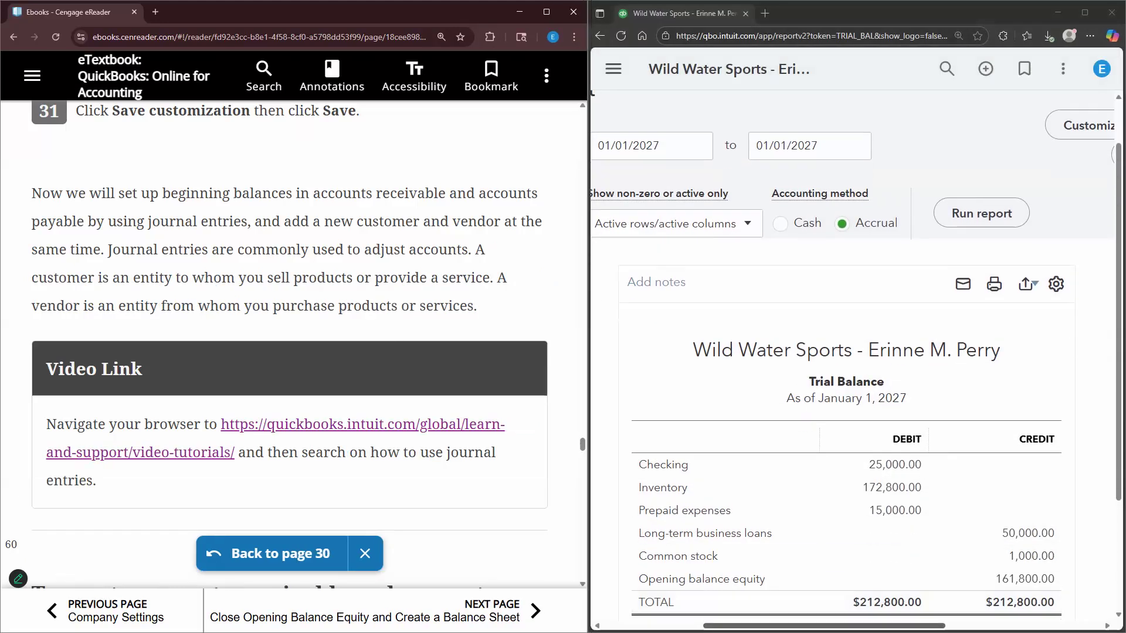
{"action": "scroll", "coordinate": [972, 194], "scroll_direction": "right", "scroll_amount": 4}
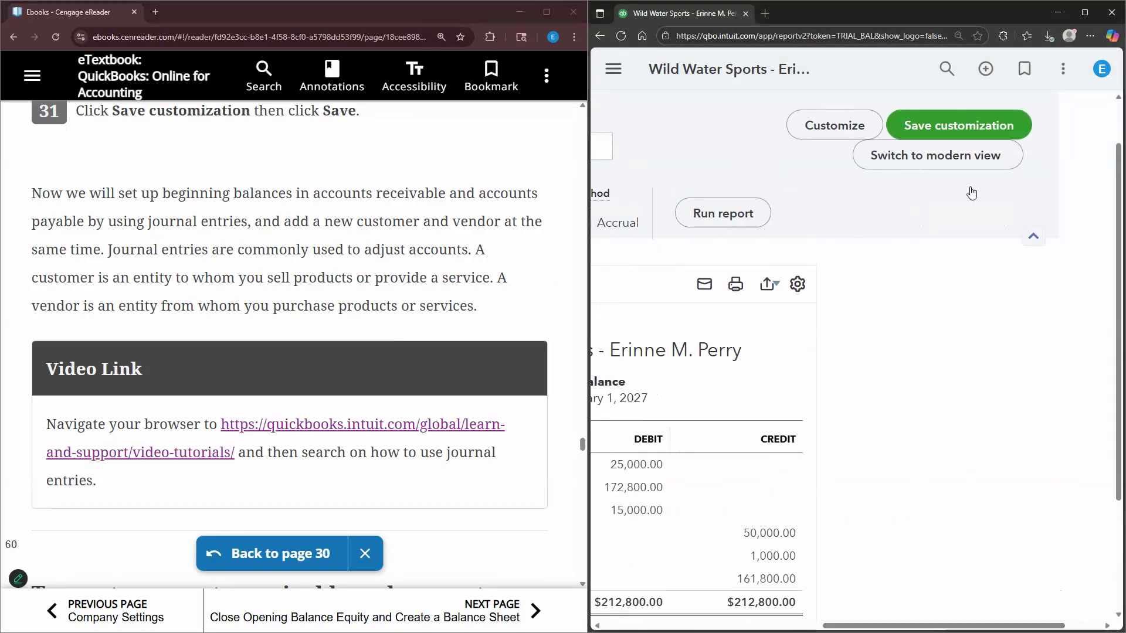
{"action": "scroll", "coordinate": [972, 193], "scroll_direction": "up", "scroll_amount": 1}
- Save the report customization as the custom report 'Trial Balance'
{"action": "left_click", "coordinate": [961, 185]}
{"action": "left_click", "coordinate": [979, 467]}
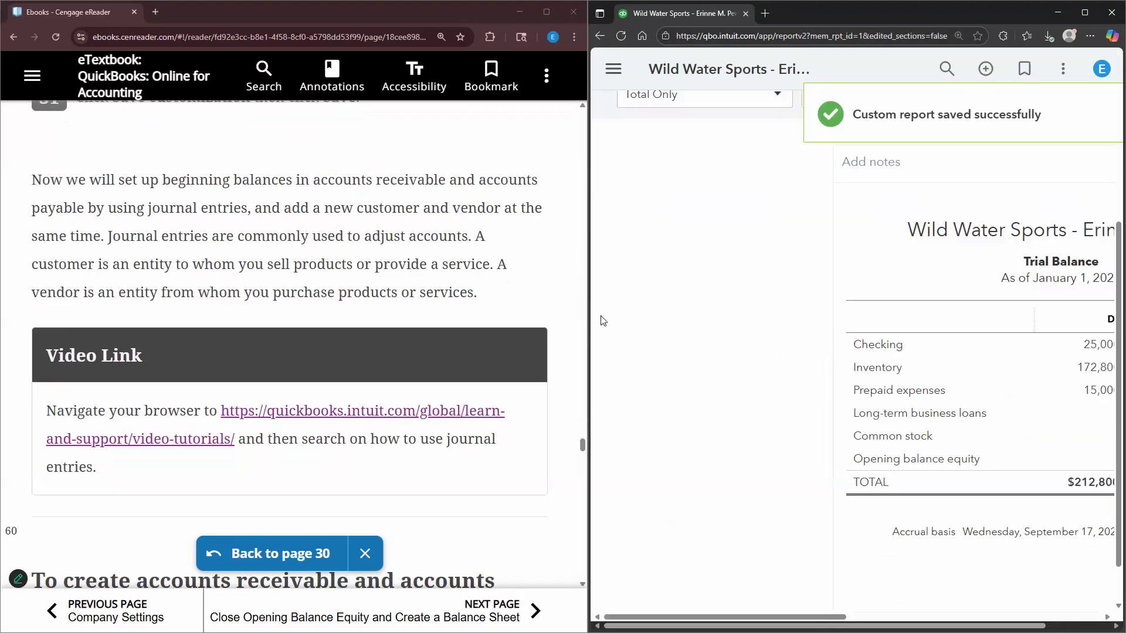
{"action": "scroll", "coordinate": [578, 320], "scroll_direction": "down", "scroll_amount": 1}
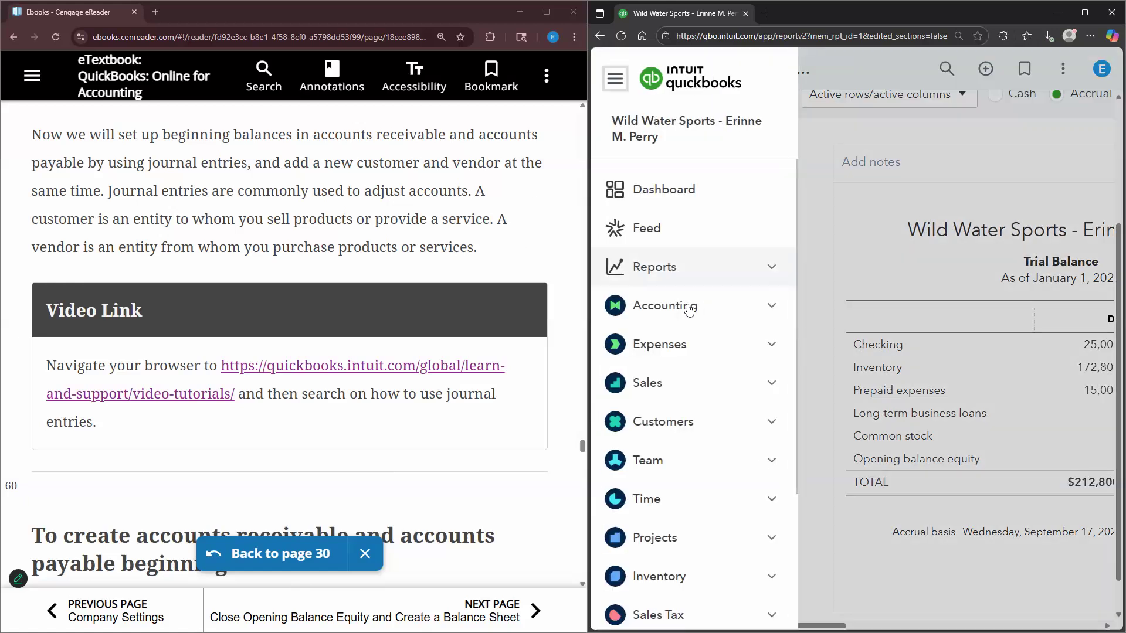
- Open the Chart of accounts from the Accounting section of the navigation menu
{"action": "left_click", "coordinate": [688, 306]}
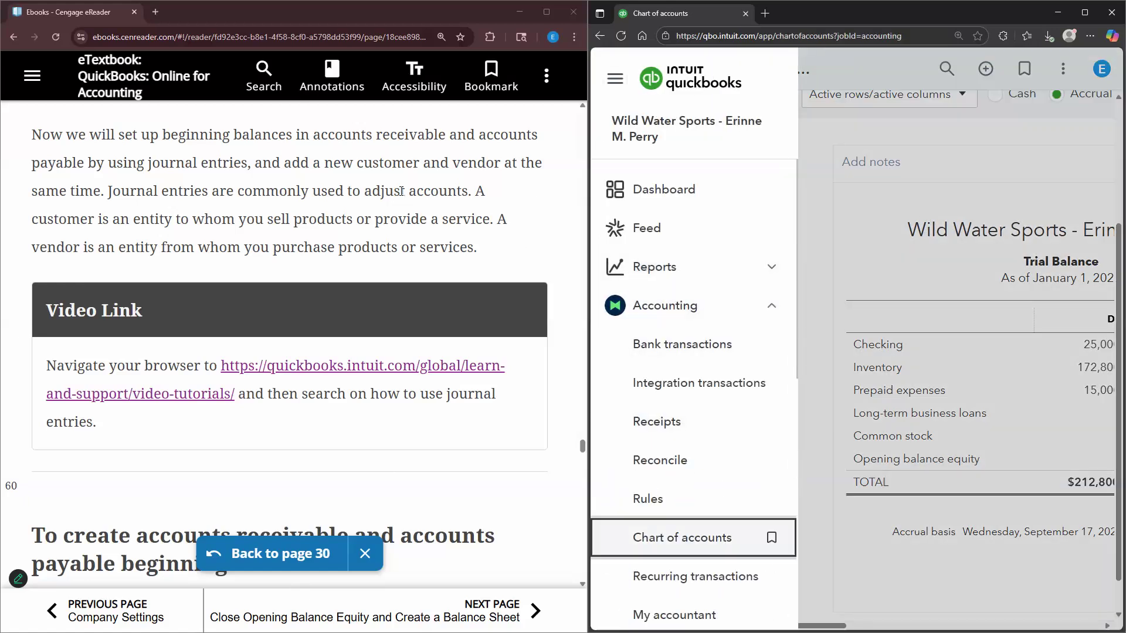
{"action": "left_click", "coordinate": [682, 538]}
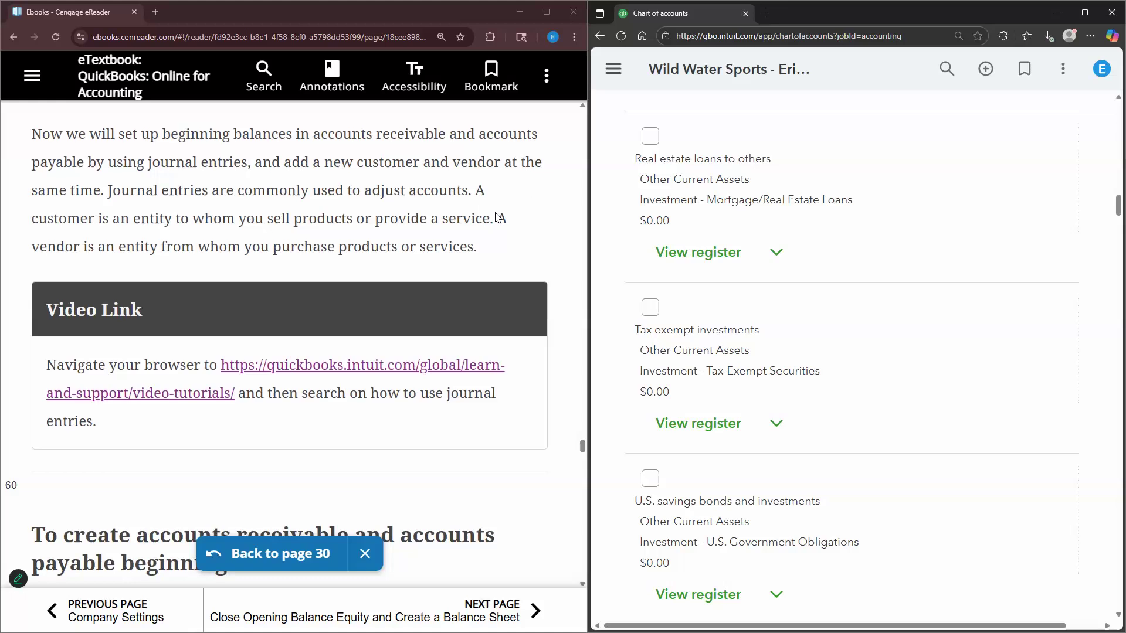
{"action": "scroll", "coordinate": [394, 218], "scroll_direction": "down", "scroll_amount": 5}
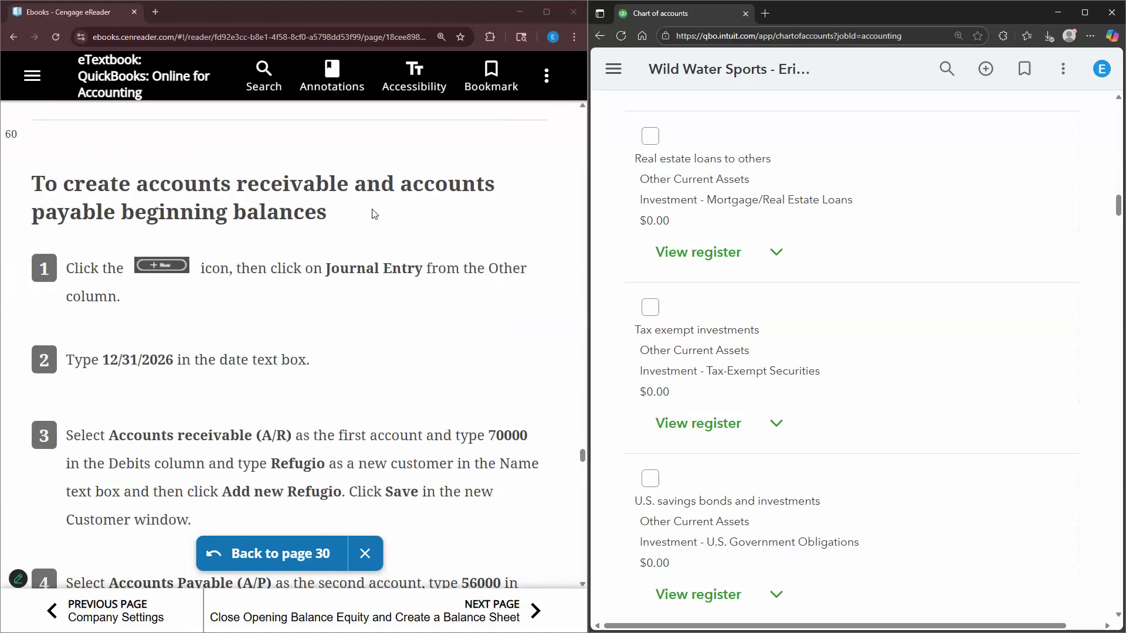
- Go to the Dashboard home page, then close the navigation menu and search panel
{"action": "left_click", "coordinate": [614, 71]}
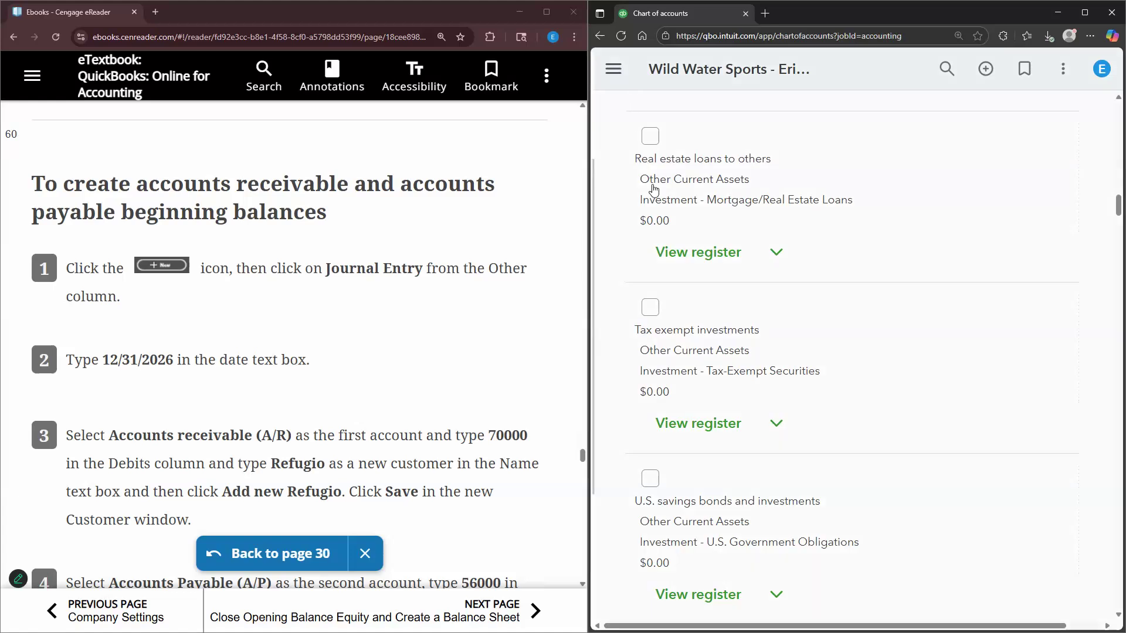
{"action": "left_click", "coordinate": [651, 202]}
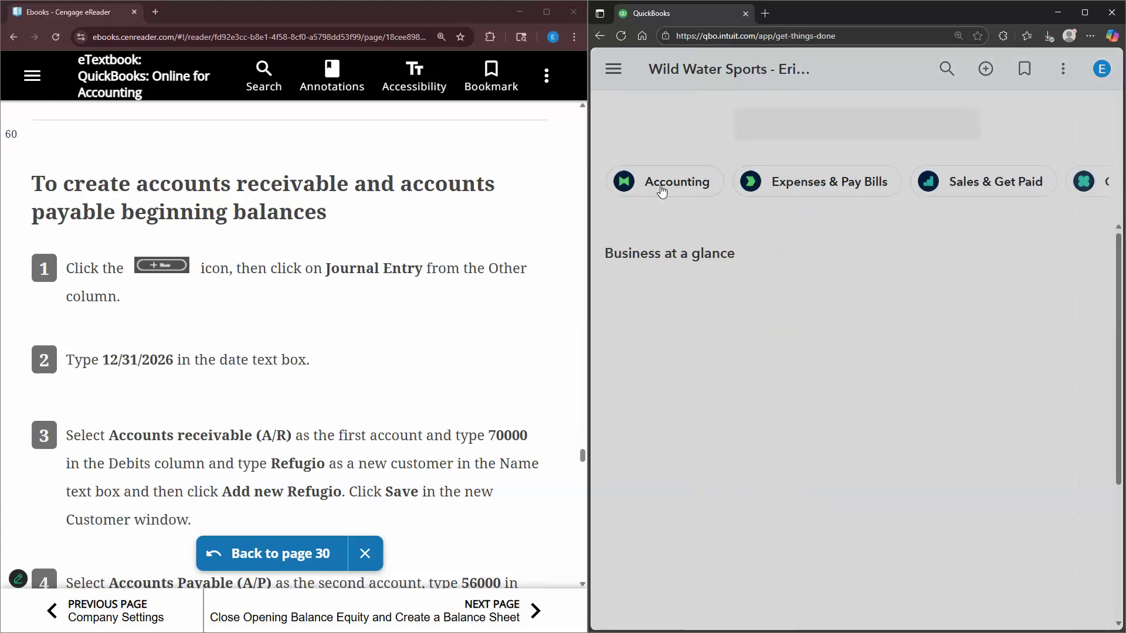
{"action": "left_click", "coordinate": [613, 70]}
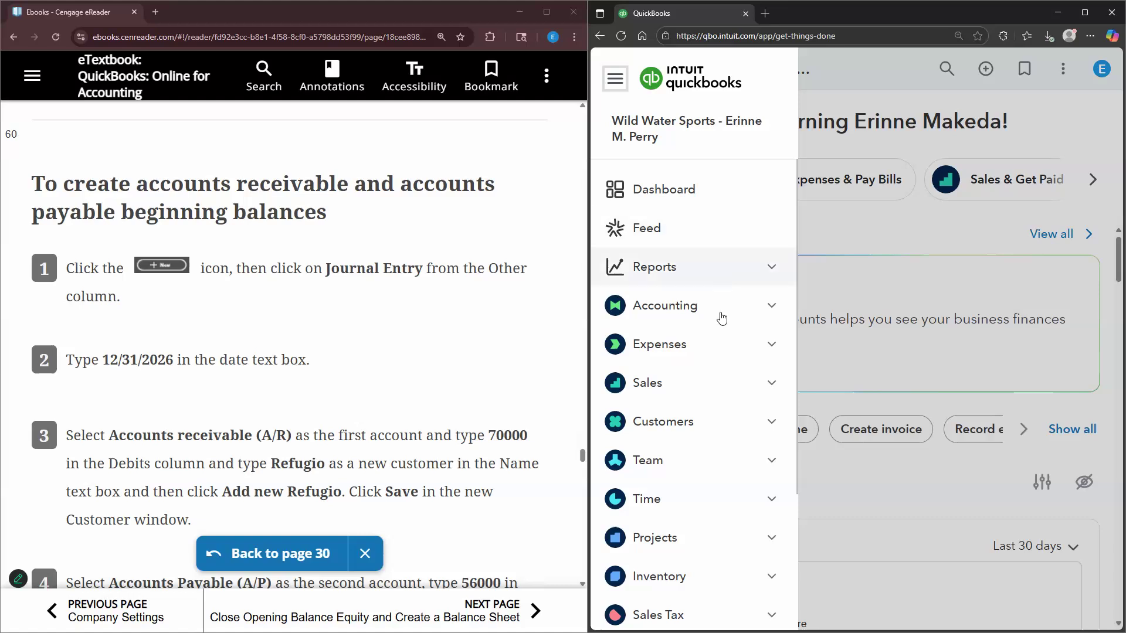
{"action": "left_click", "coordinate": [722, 316]}
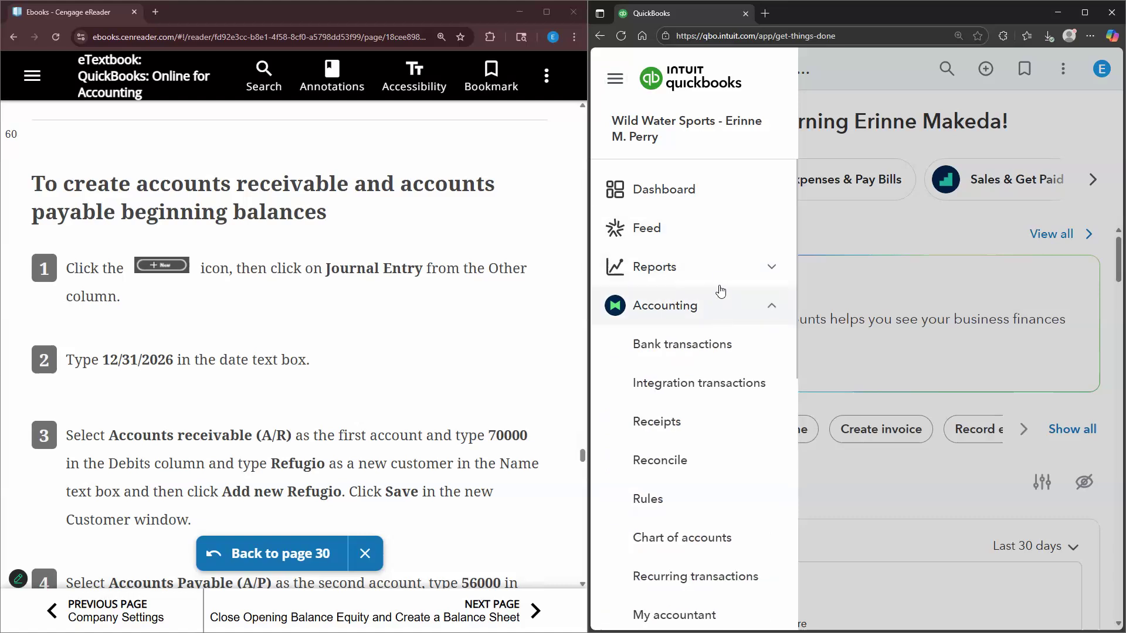
{"action": "scroll", "coordinate": [712, 281], "scroll_direction": "down", "scroll_amount": 1}
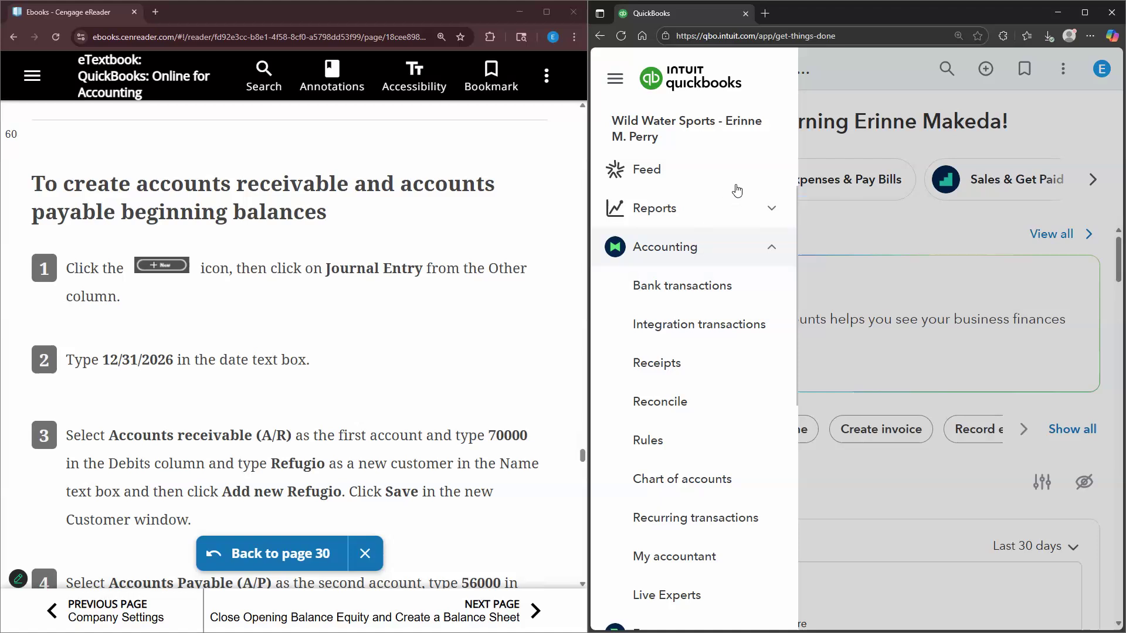
{"action": "scroll", "coordinate": [648, 151], "scroll_direction": "up", "scroll_amount": 1}
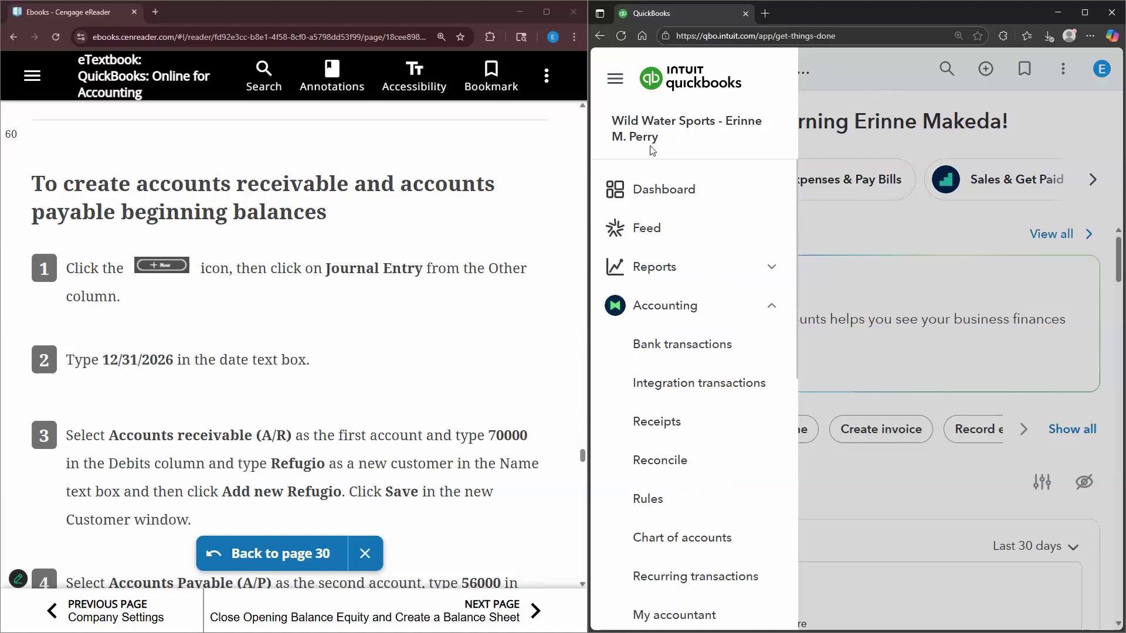
{"action": "left_click", "coordinate": [616, 78]}
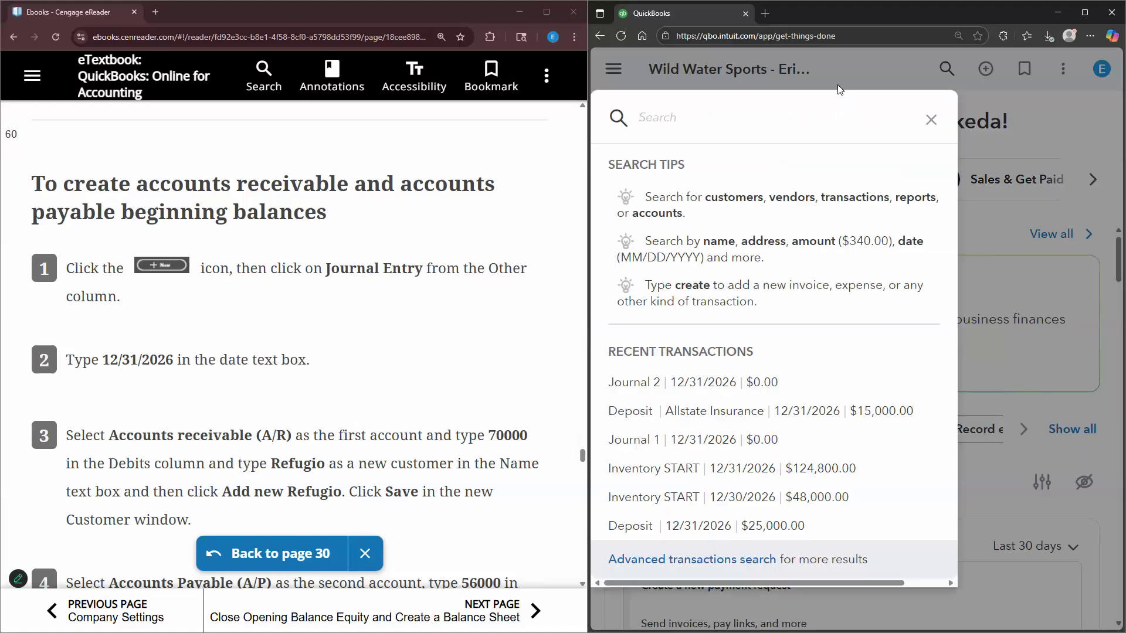
{"action": "left_click", "coordinate": [986, 75]}
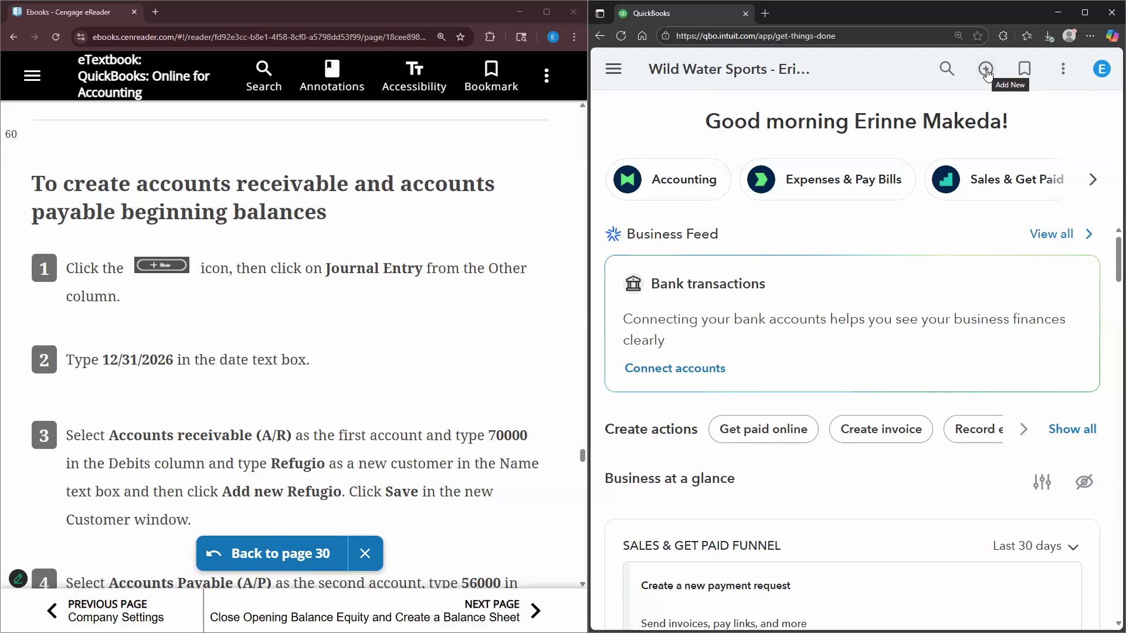
- Start a new journal entry dated 12/31/2026
{"action": "left_click", "coordinate": [986, 71]}
{"action": "scroll", "coordinate": [929, 251], "scroll_direction": "down", "scroll_amount": 8}
{"action": "scroll", "coordinate": [930, 250], "scroll_direction": "down", "scroll_amount": 9}
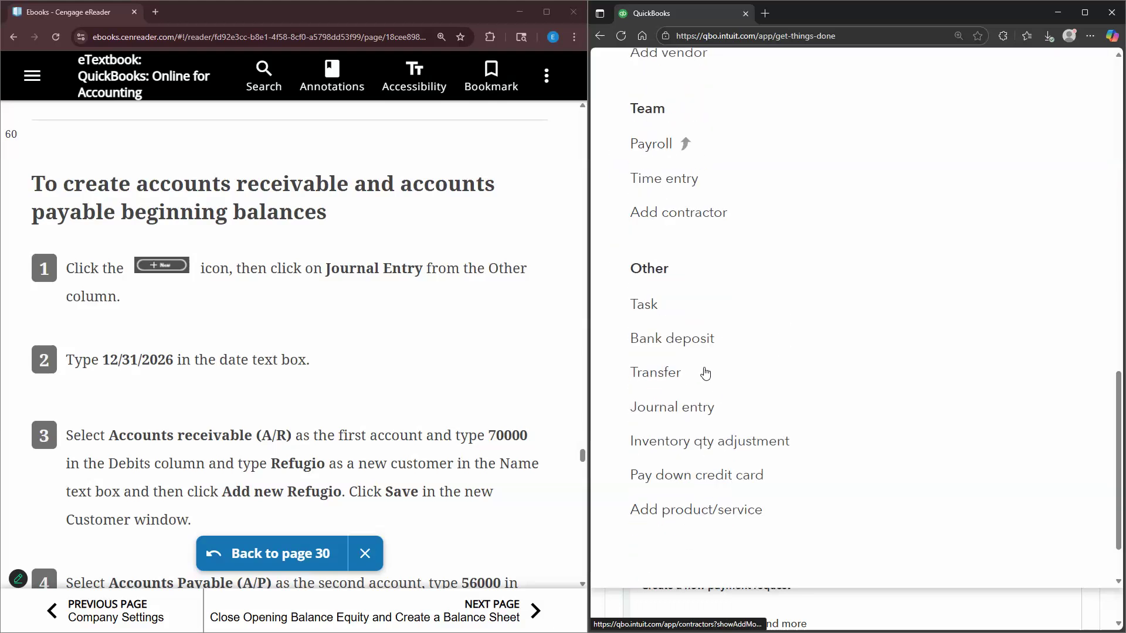
{"action": "left_click", "coordinate": [698, 361]}
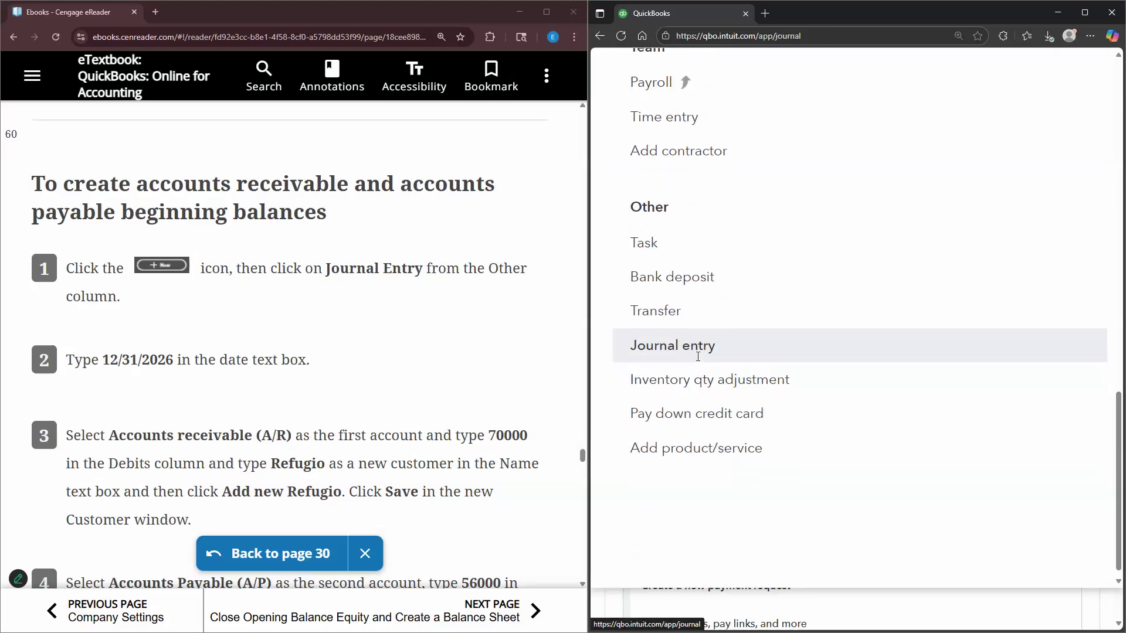
{"action": "key", "text": "ctrl+a"}
{"action": "type", "text": "12/"}
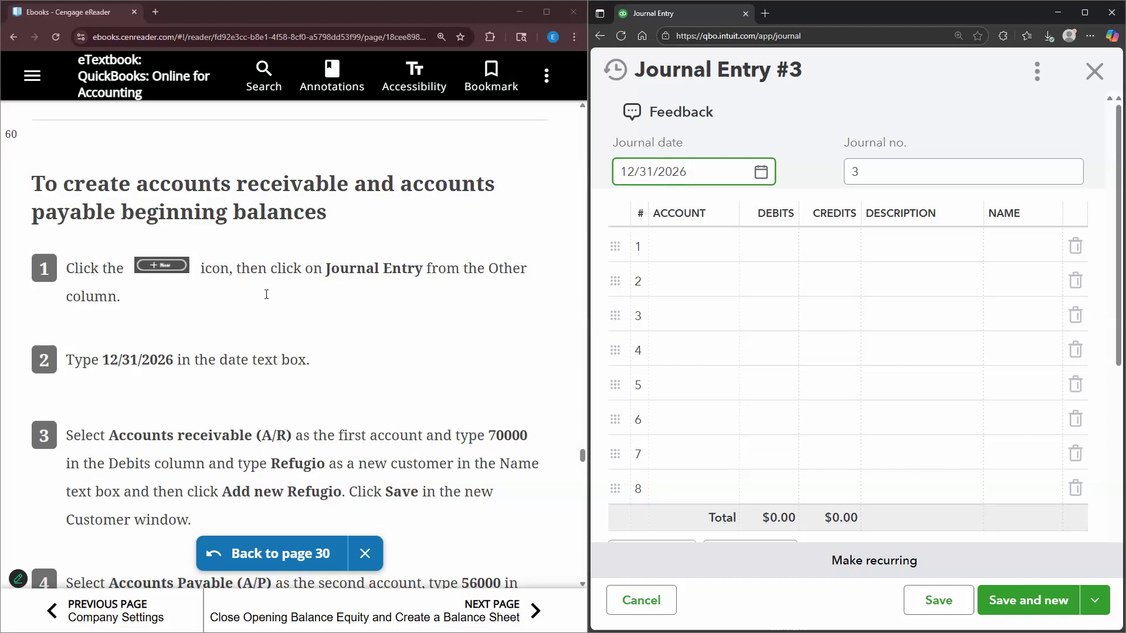
- Debit Accounts receivable (A/R) $70,000 on line 1 of the entry
{"action": "scroll", "coordinate": [266, 295], "scroll_direction": "down", "scroll_amount": 2}
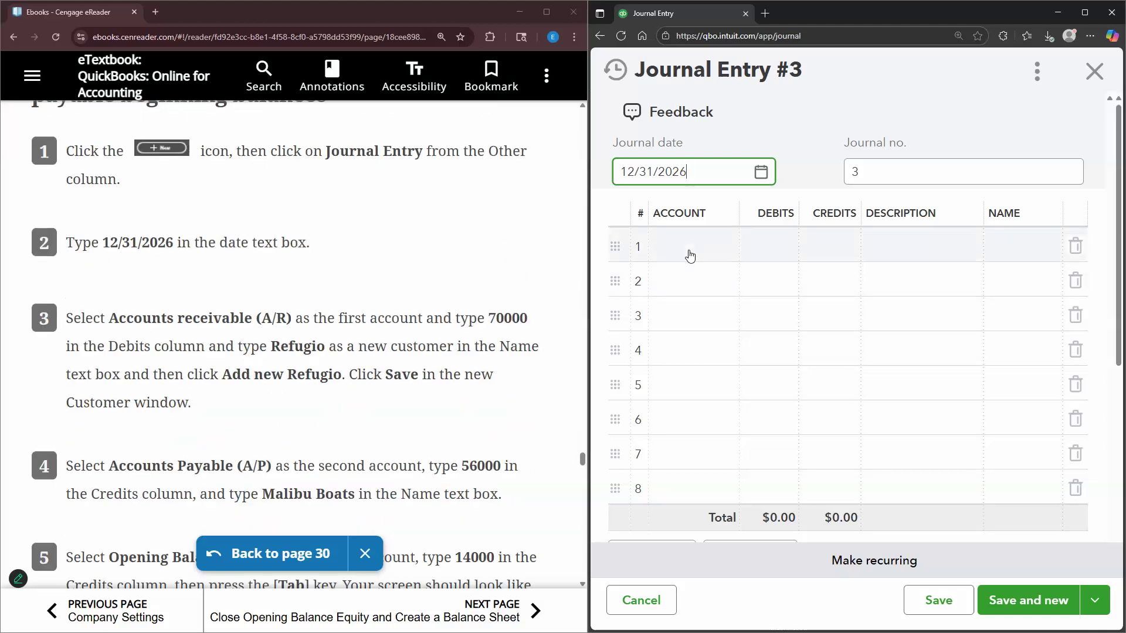
{"action": "left_click", "coordinate": [690, 256]}
{"action": "type", "text": "acc"}
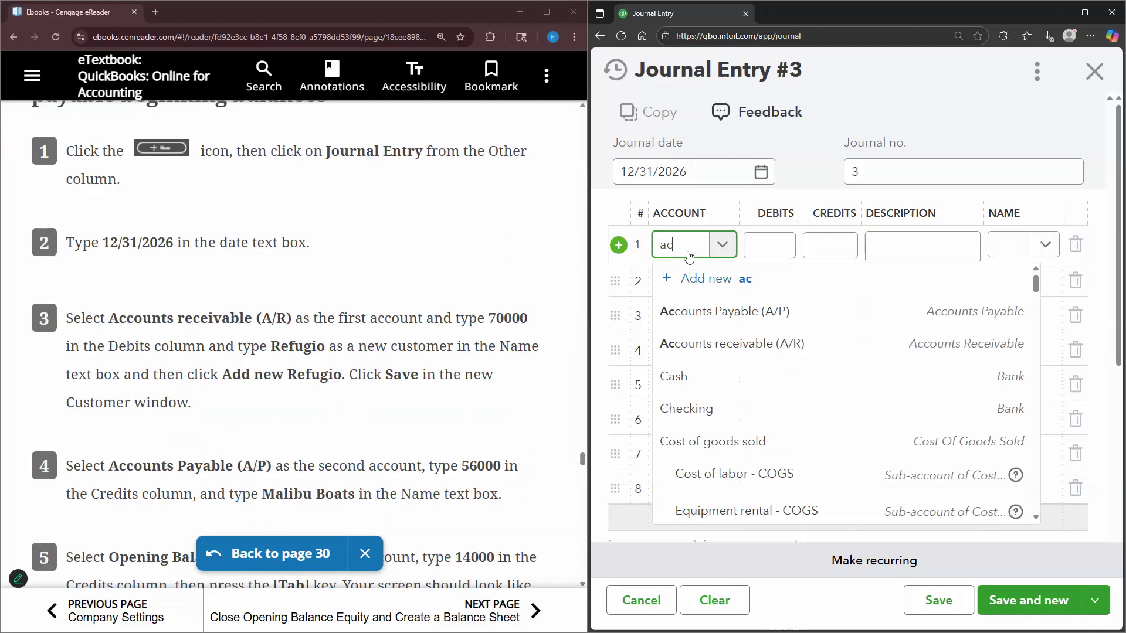
{"action": "left_click", "coordinate": [741, 313]}
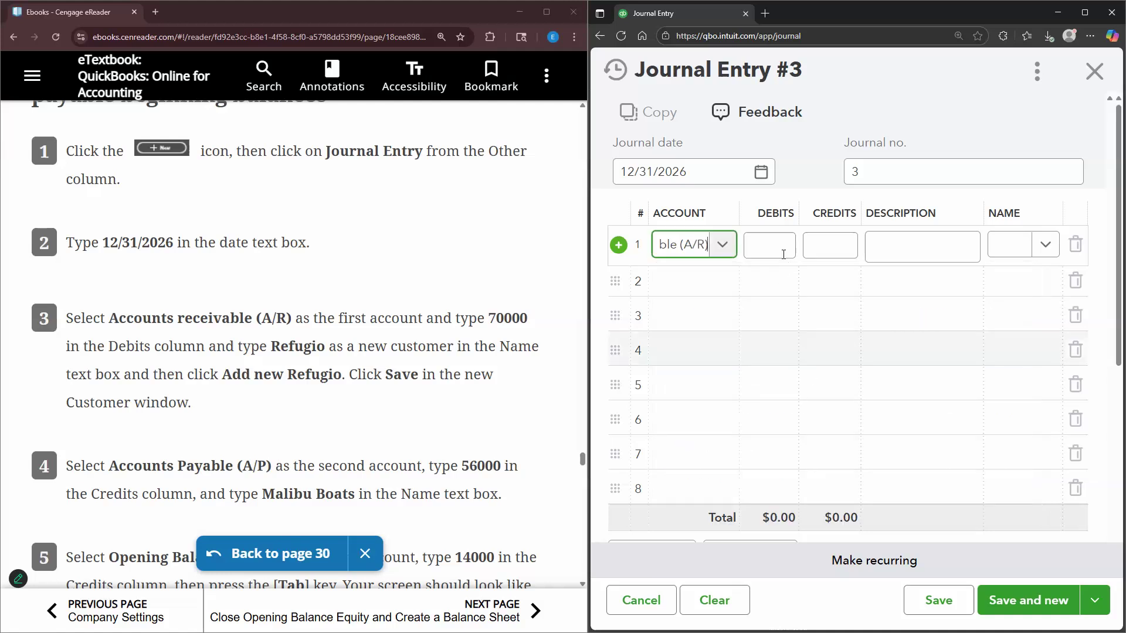
{"action": "left_click", "coordinate": [781, 252]}
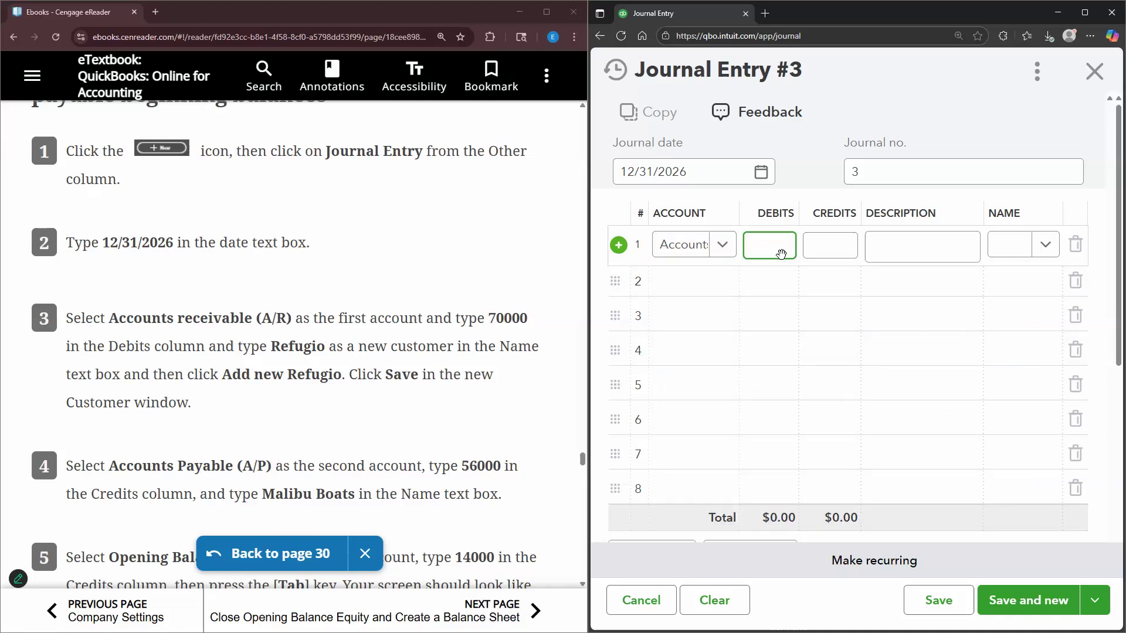
{"action": "key", "text": "ctrl+minus"}
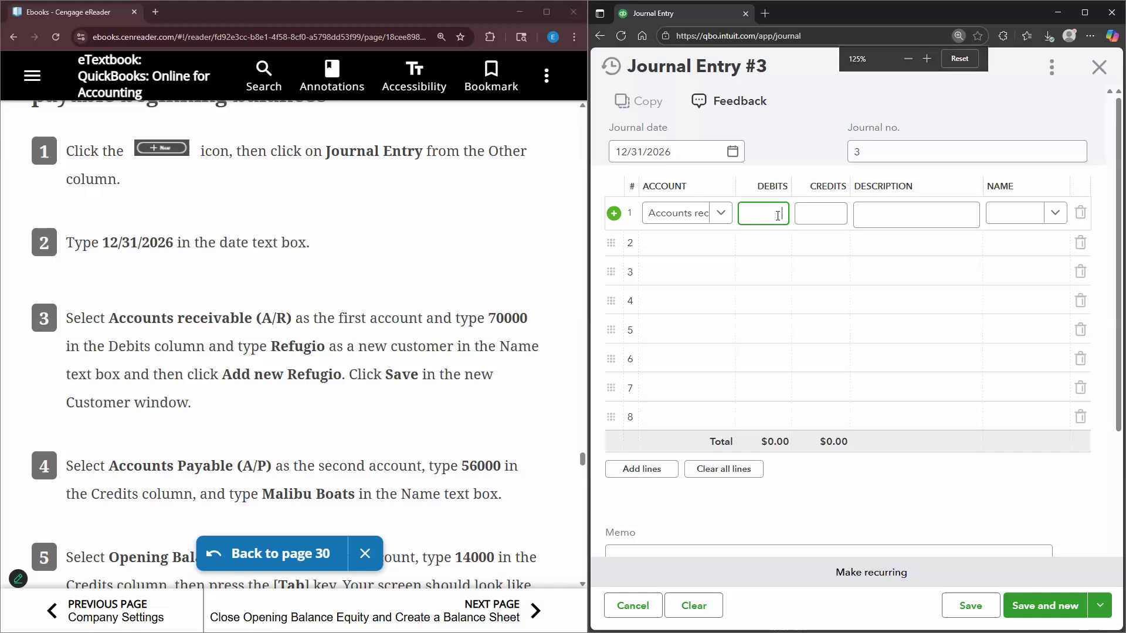
{"action": "type", "text": "70000"}
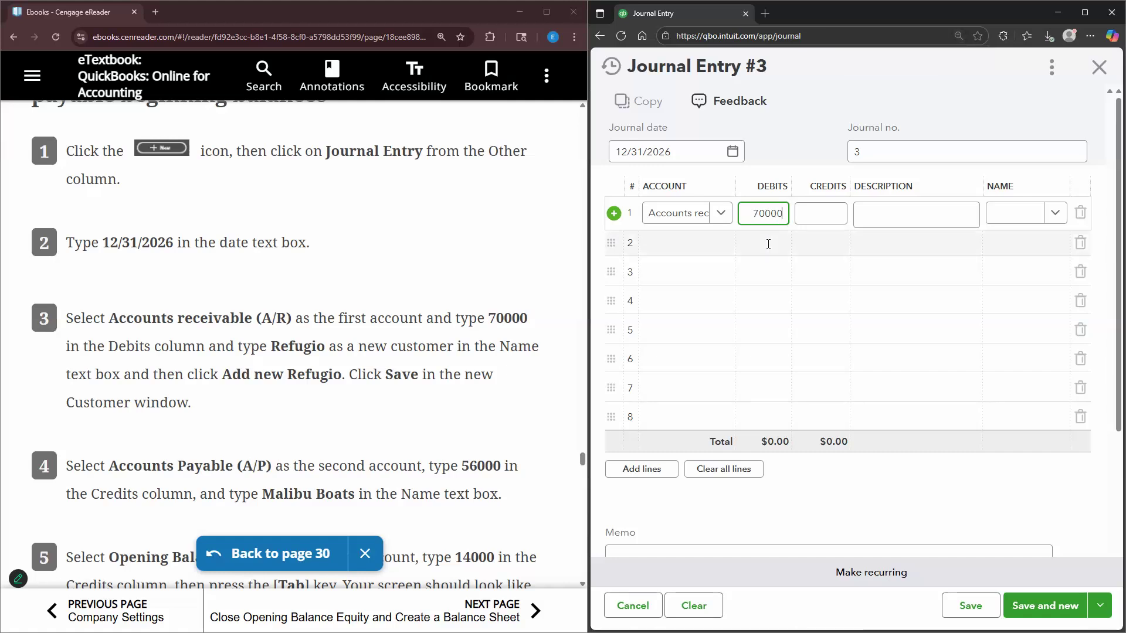
{"action": "left_click", "coordinate": [769, 244]}
- Save a new customer as line 1's name and search accounts for line 2
{"action": "left_click", "coordinate": [1001, 218]}
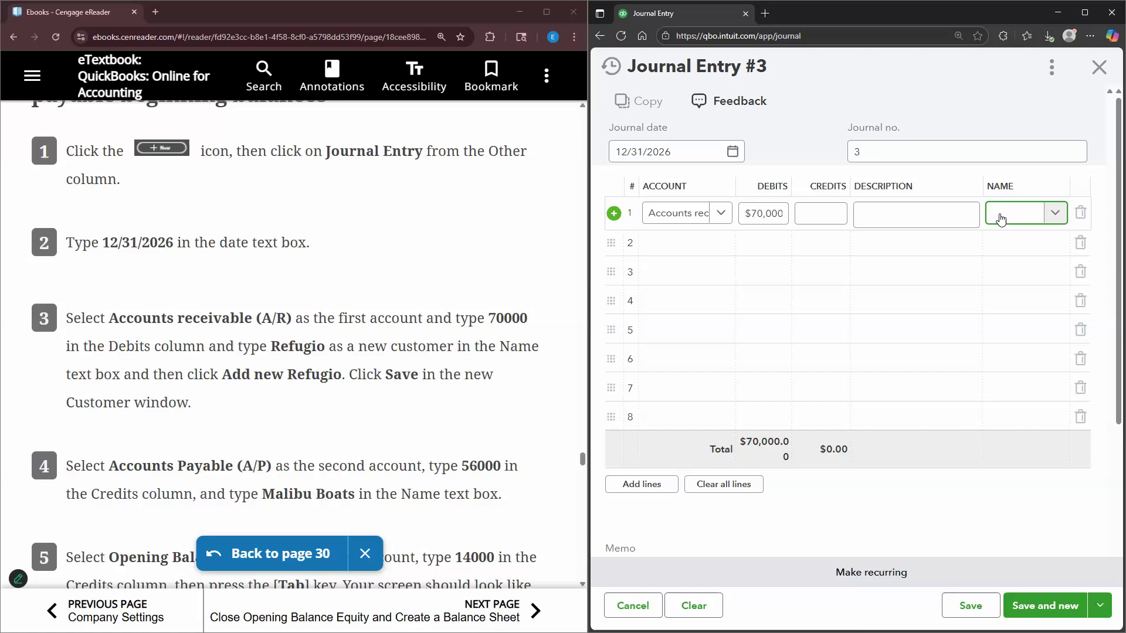
{"action": "type", "text": "Re"}
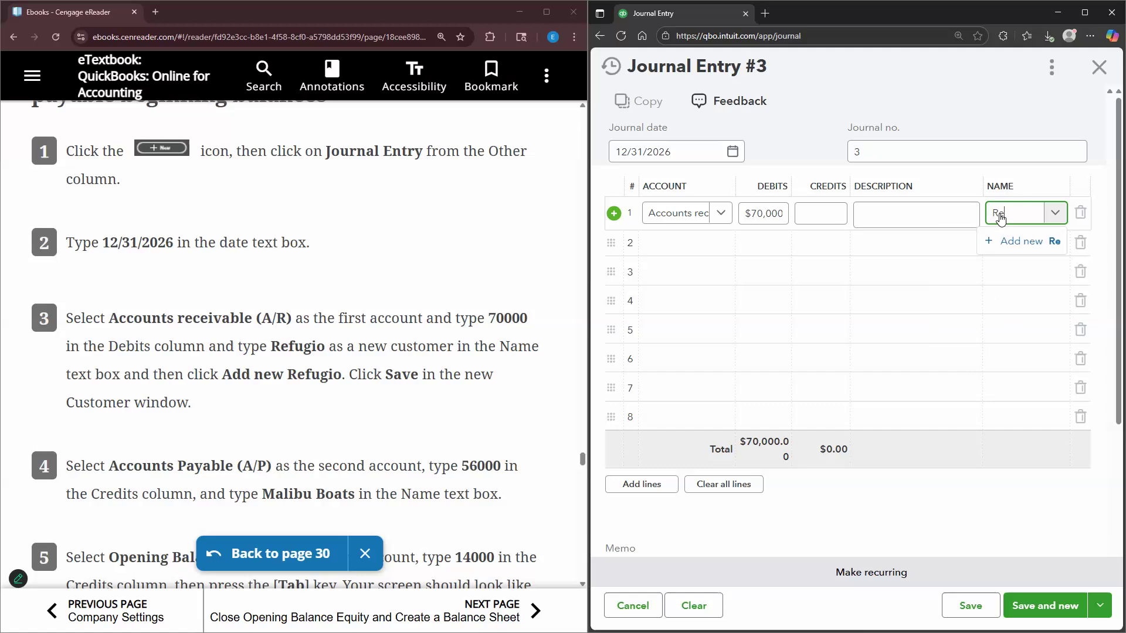
{"action": "type", "text": "fugio"}
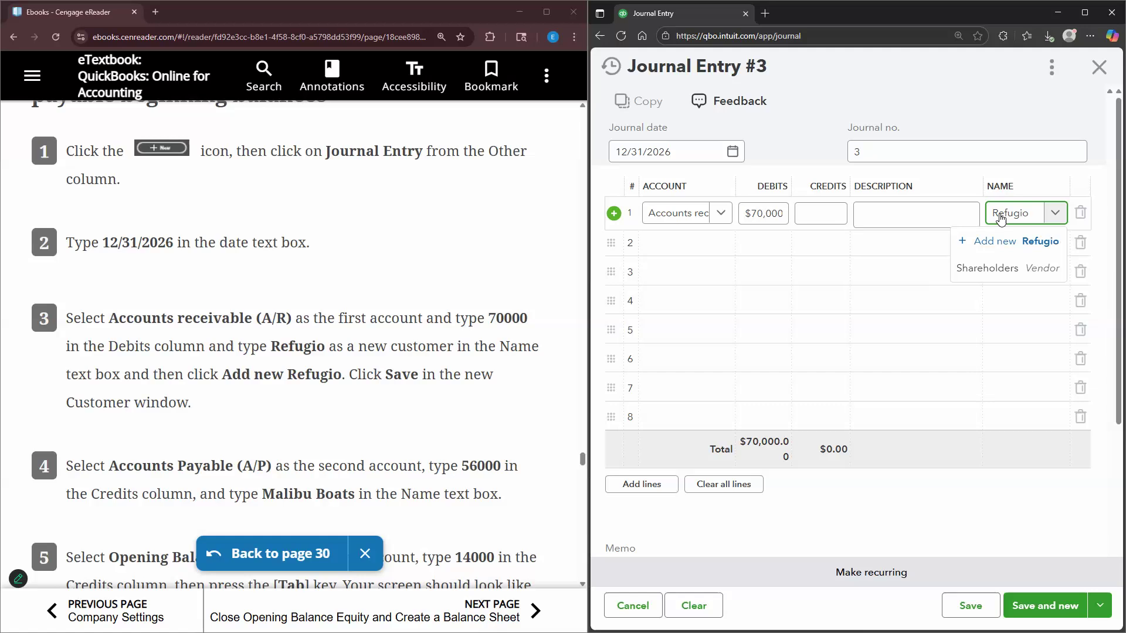
{"action": "left_click", "coordinate": [1010, 252]}
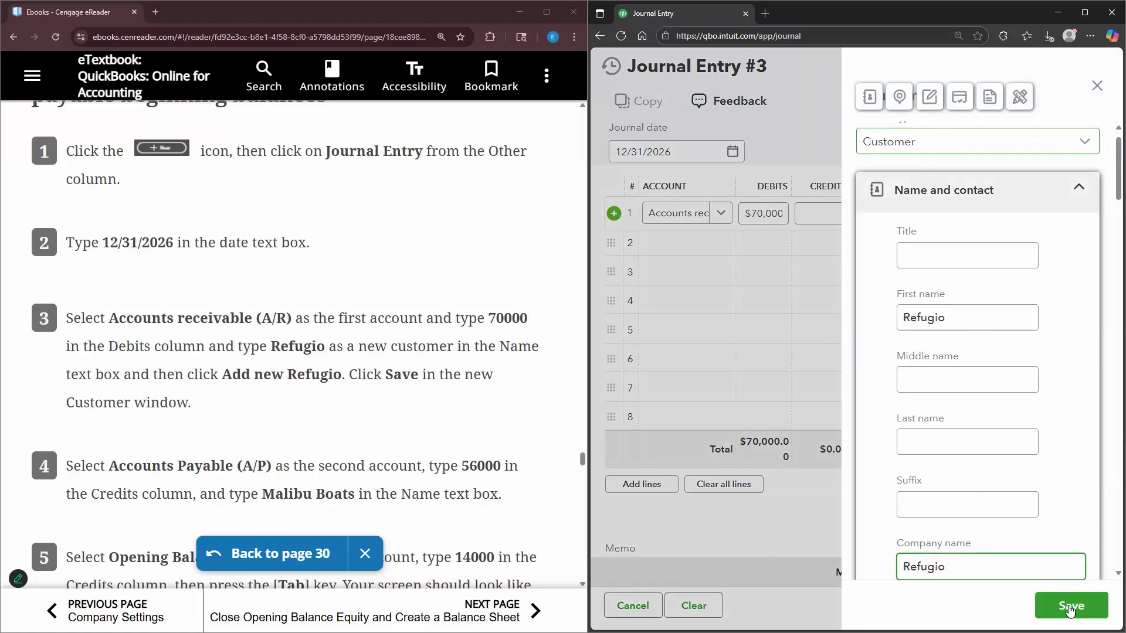
{"action": "left_click", "coordinate": [1070, 609]}
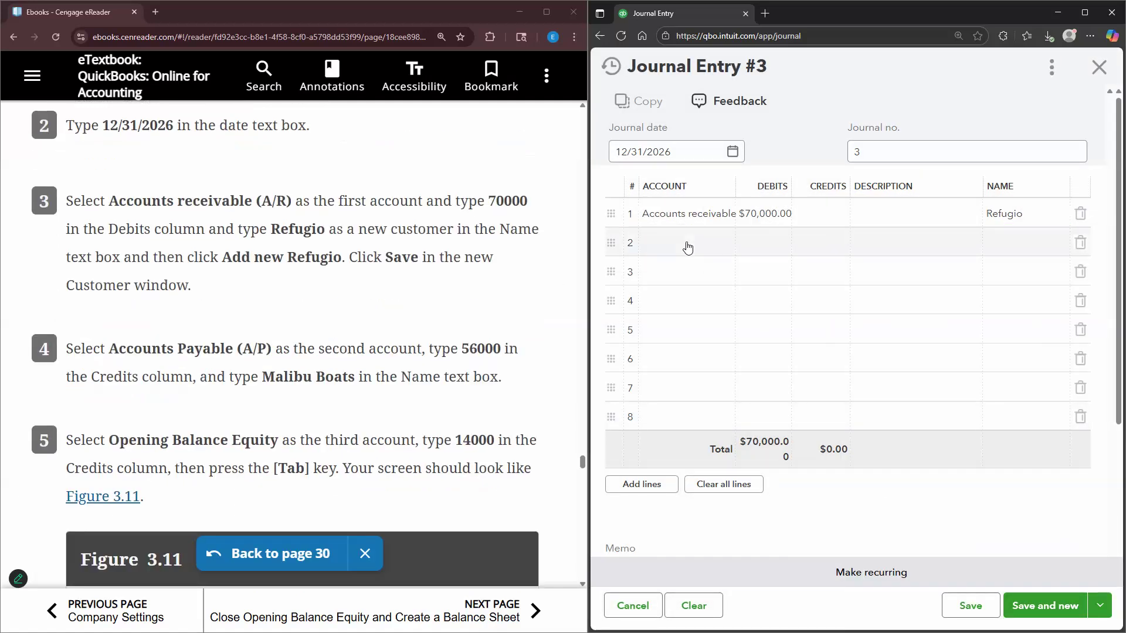
{"action": "left_click", "coordinate": [688, 247]}
{"action": "type", "text": "accounts"}
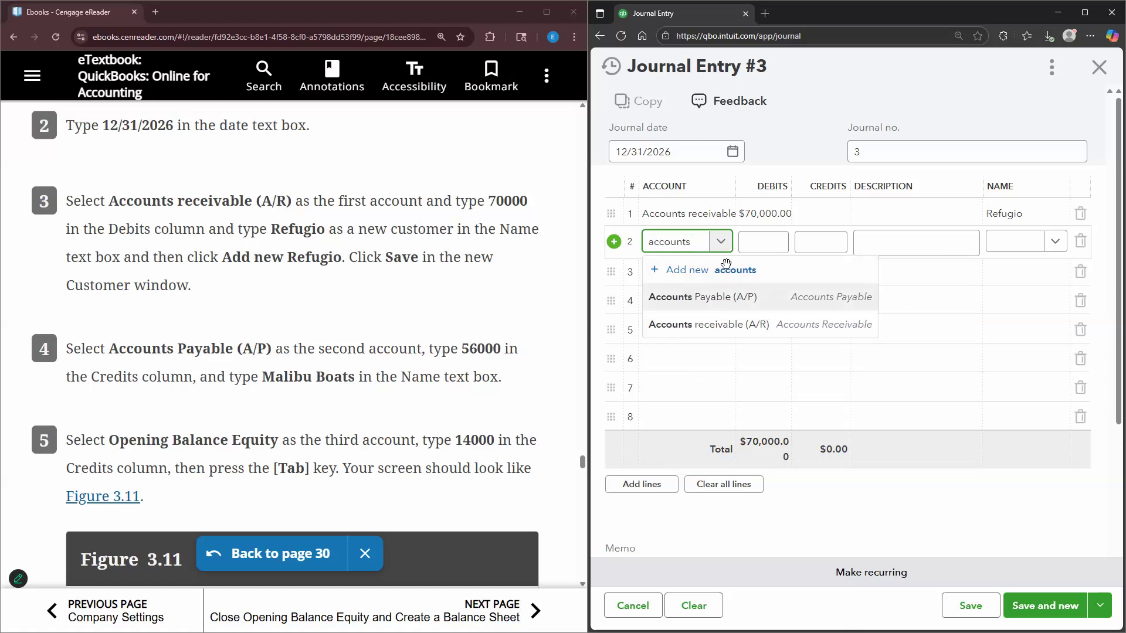
- Credit Accounts Payable (A/P) $56,000 for Malibu Boats on line 2
{"action": "left_click", "coordinate": [691, 298]}
{"action": "left_click", "coordinate": [808, 243]}
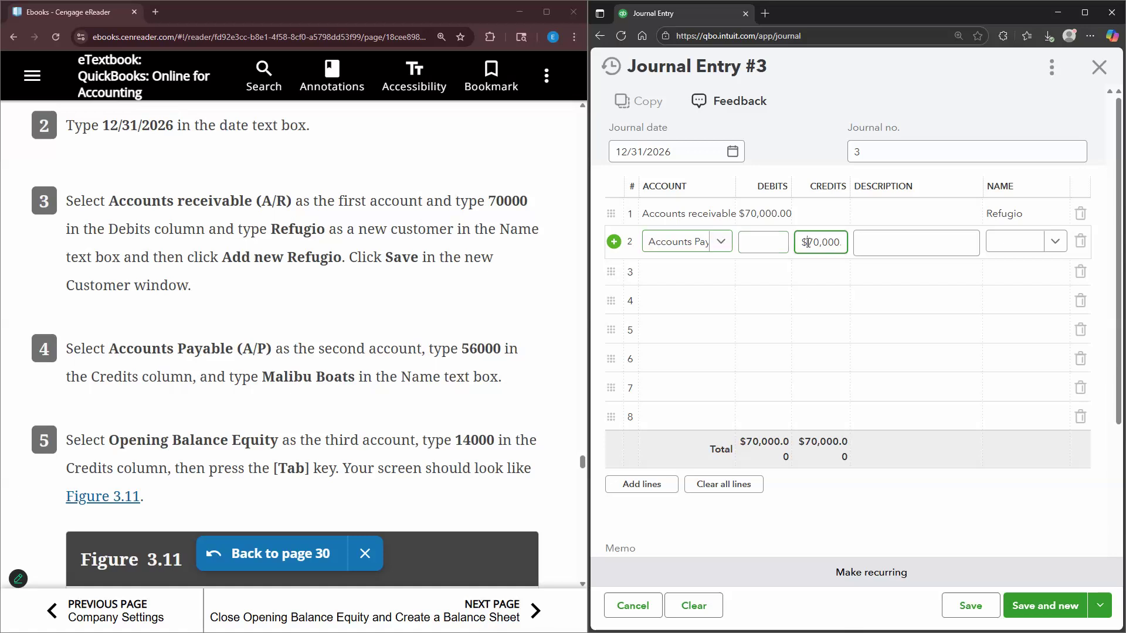
{"action": "type", "text": "560000"}
{"action": "key", "text": "BackSpace"}
{"action": "left_click", "coordinate": [1005, 244]}
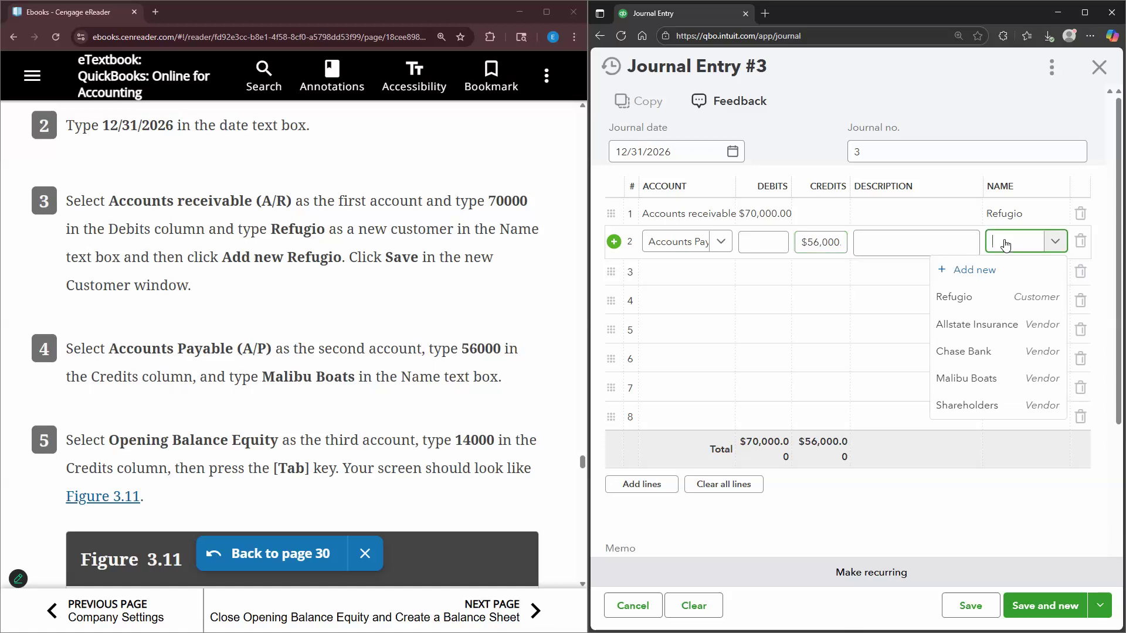
{"action": "type", "text": "Malib"}
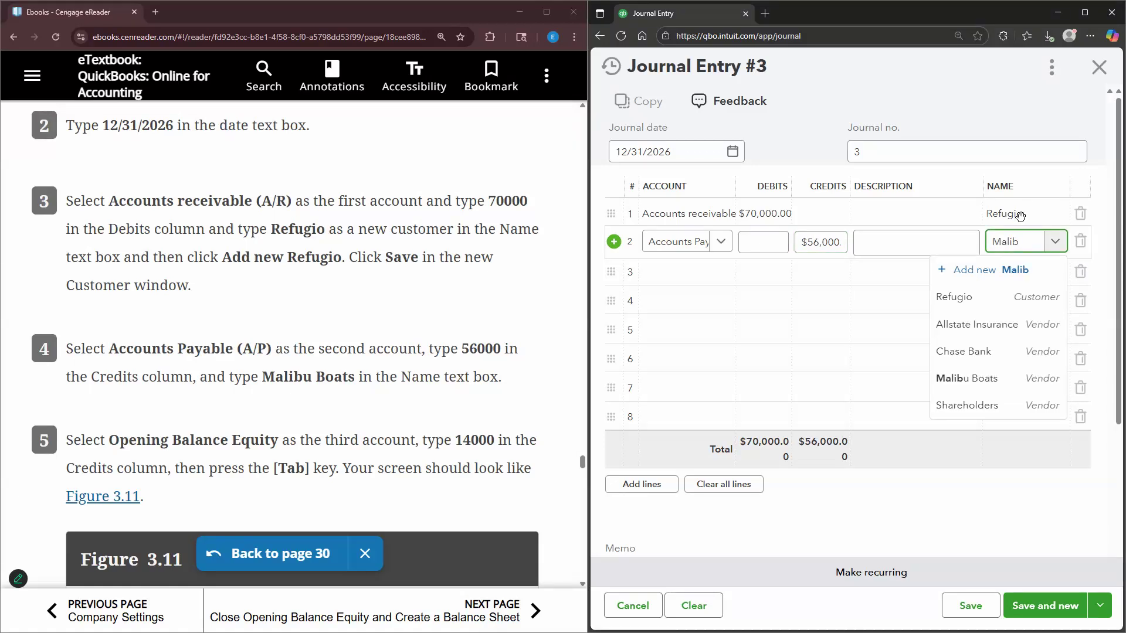
{"action": "left_click", "coordinate": [1020, 296]}
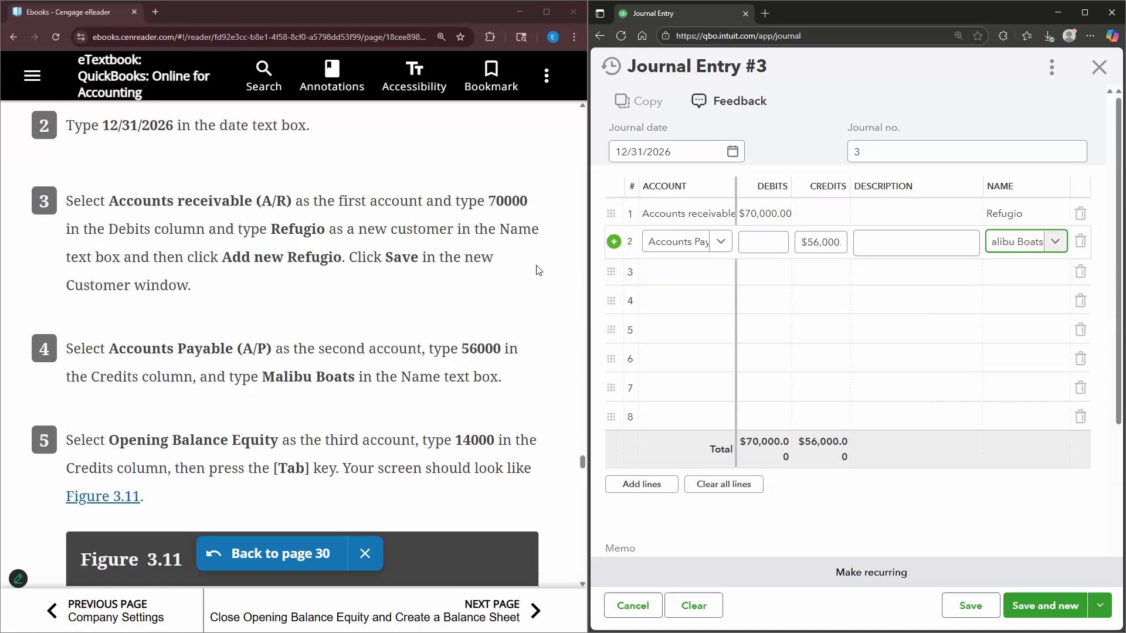
- Put Opening balance equity on line 3 for the $14,000 credit and zoom out to review
{"action": "scroll", "coordinate": [537, 269], "scroll_direction": "down", "scroll_amount": 2}
{"action": "left_click", "coordinate": [679, 271]}
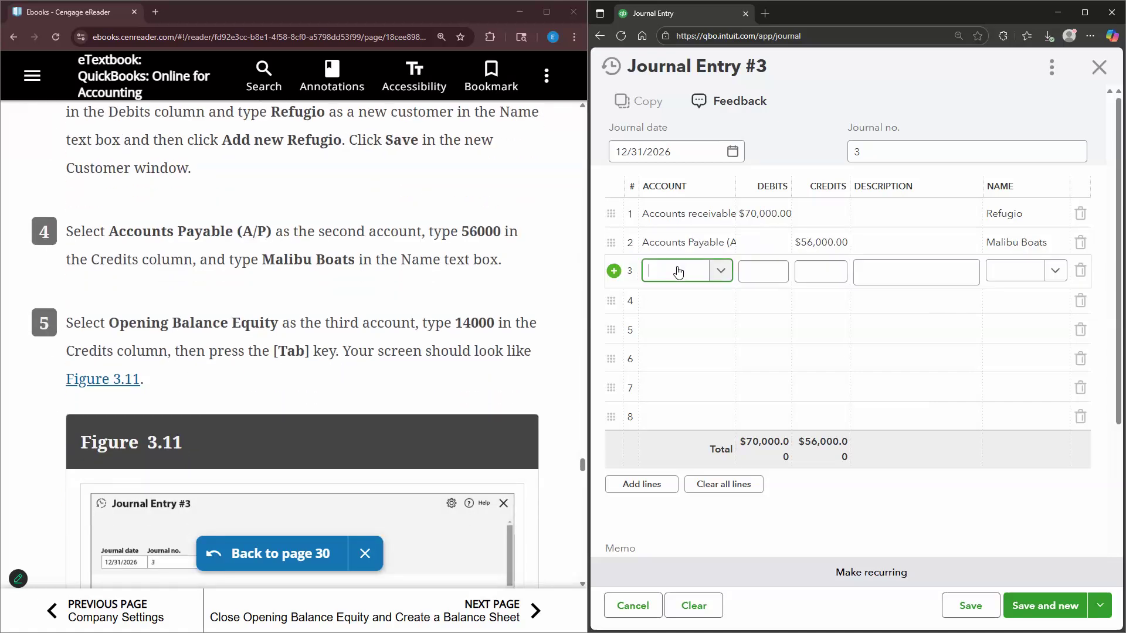
{"action": "type", "text": "open"}
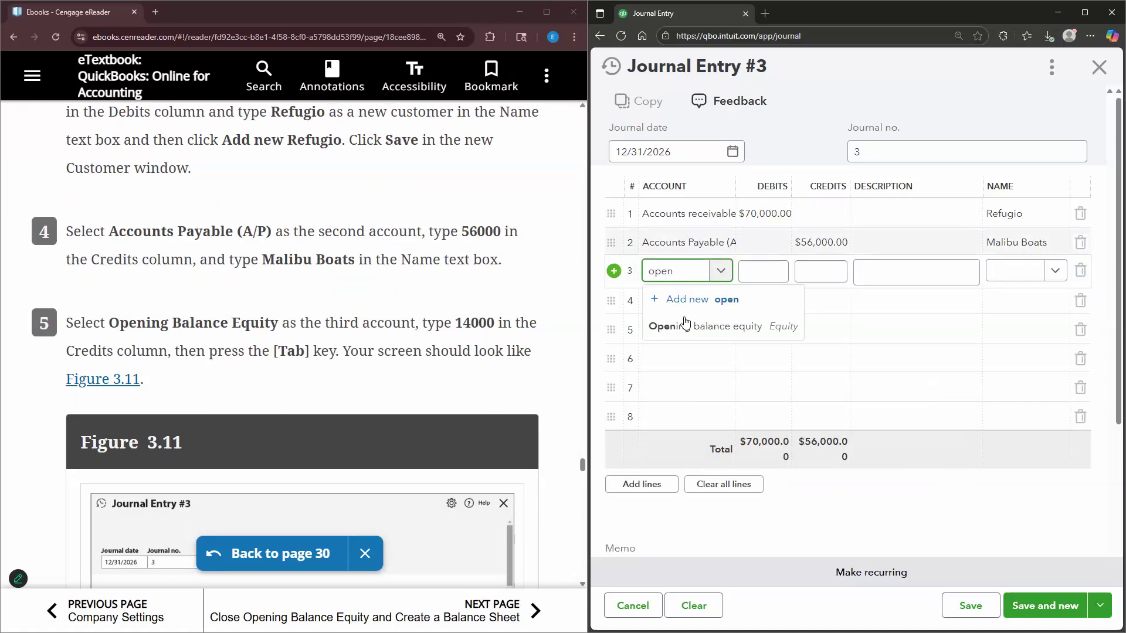
{"action": "key", "text": "Down"}
{"action": "key", "text": "Return"}
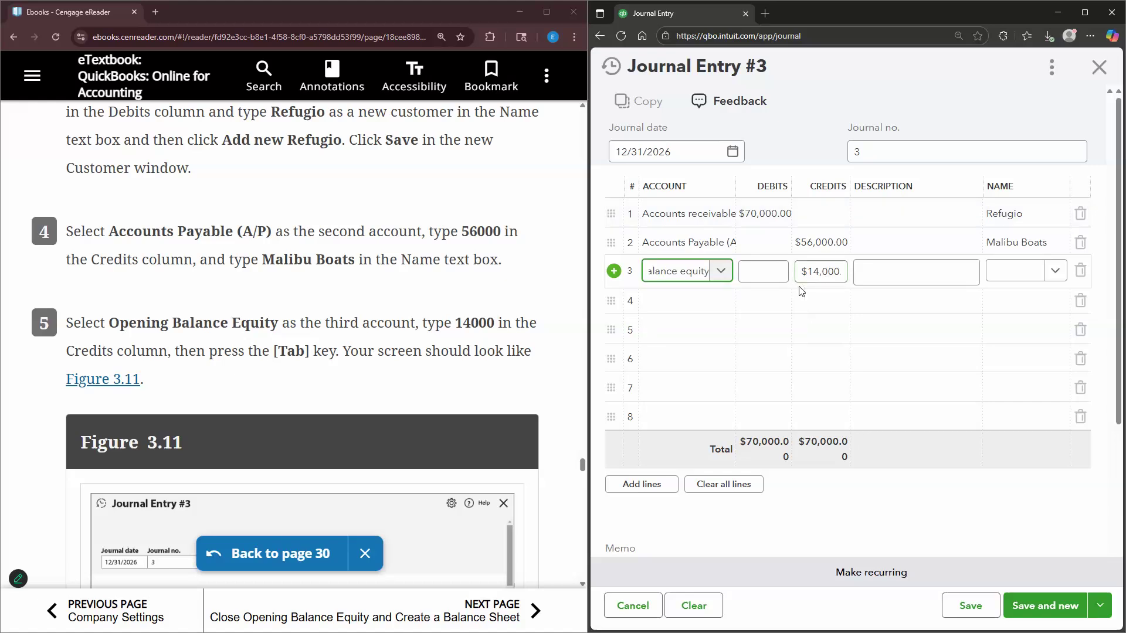
{"action": "key", "text": "Tab"}
{"action": "scroll", "coordinate": [821, 269], "scroll_direction": "down", "scroll_amount": 2}
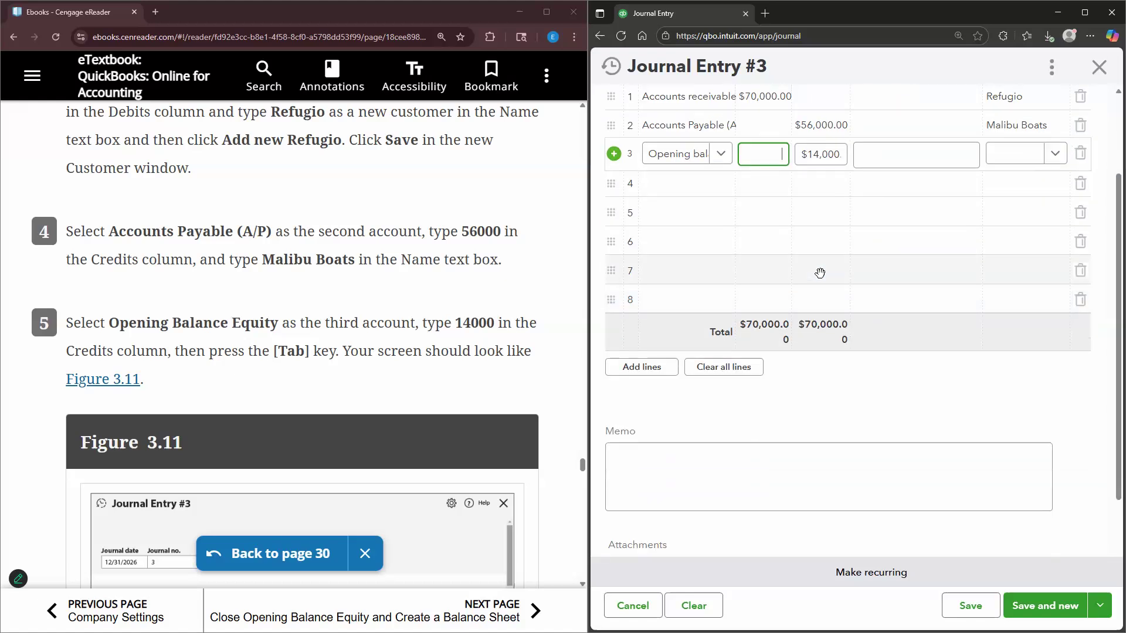
{"action": "key", "text": "ctrl+minus"}
{"action": "key", "text": "ctrl+minus"}
{"action": "scroll", "coordinate": [400, 323], "scroll_direction": "down", "scroll_amount": 1}
{"action": "scroll", "coordinate": [400, 324], "scroll_direction": "down", "scroll_amount": 5}
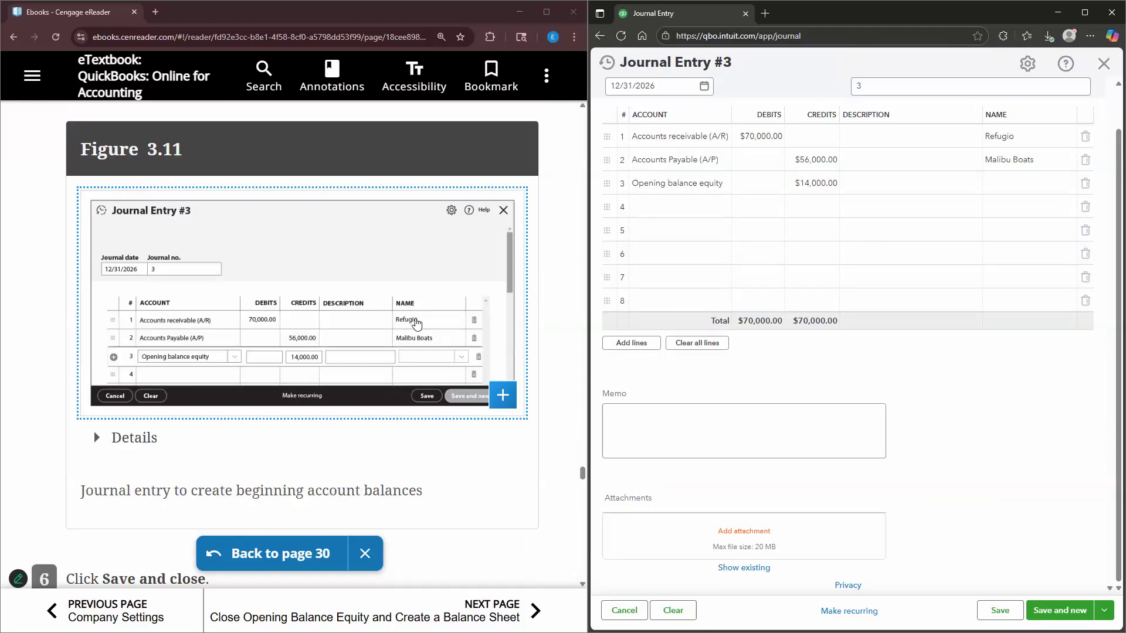
{"action": "scroll", "coordinate": [400, 323], "scroll_direction": "down", "scroll_amount": 4}
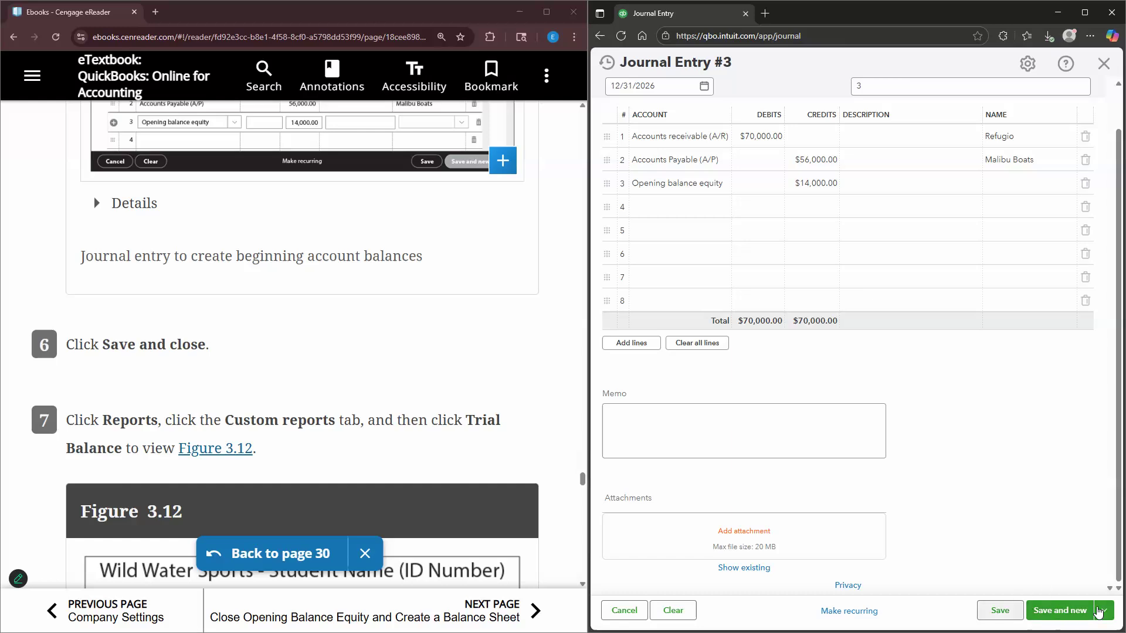
- Save and close Journal Entry #3
{"action": "left_click", "coordinate": [1101, 612]}
{"action": "left_click", "coordinate": [1053, 585]}
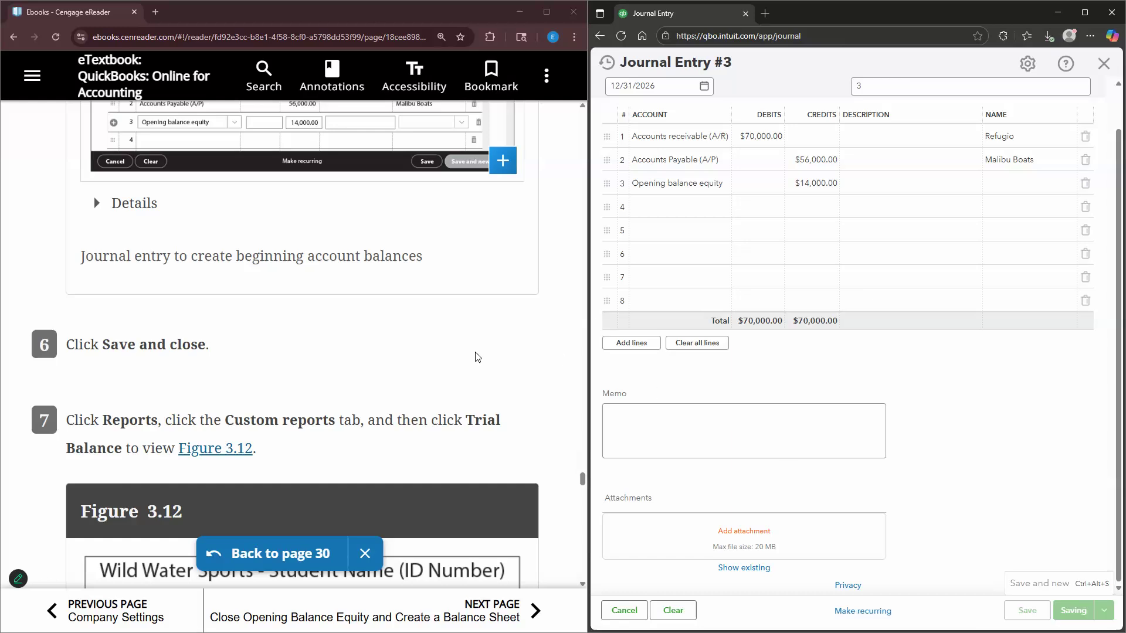
{"action": "scroll", "coordinate": [478, 356], "scroll_direction": "down", "scroll_amount": 4}
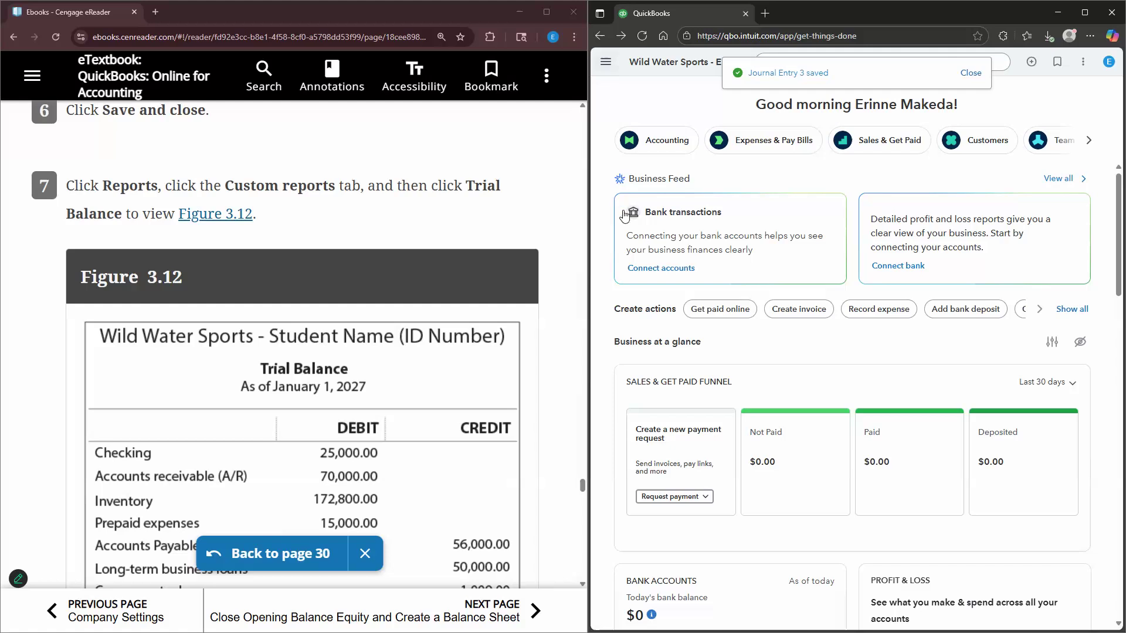
- Open the Trial Balance custom report, totalling $282,800 each side, at 125% zoom
{"action": "left_click", "coordinate": [606, 61]}
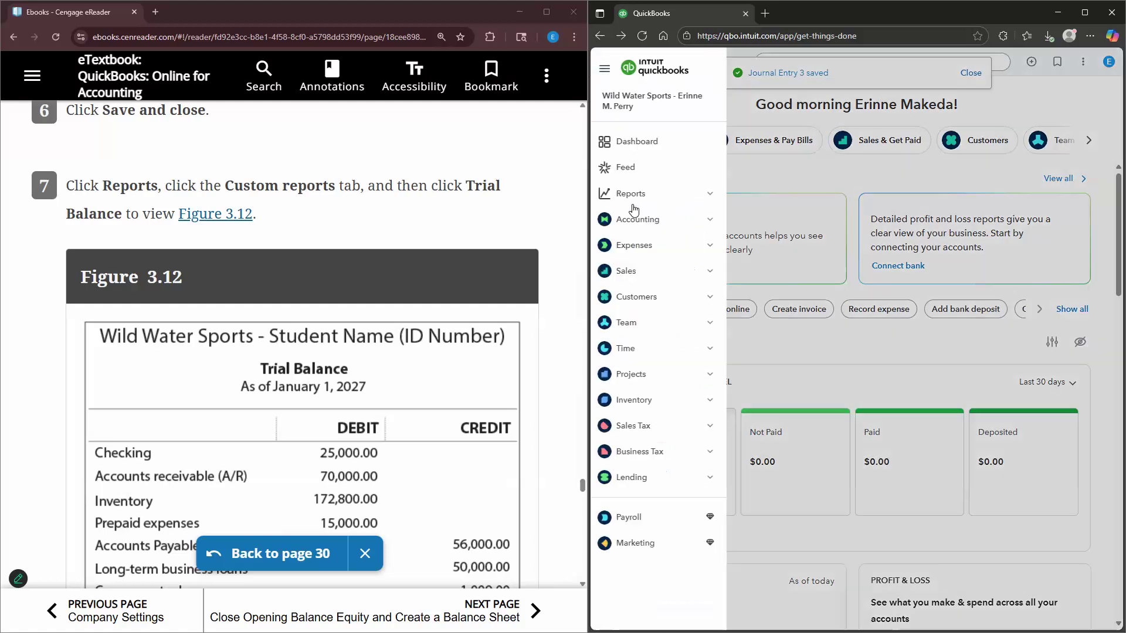
{"action": "left_click", "coordinate": [691, 202]}
{"action": "left_click", "coordinate": [661, 241]}
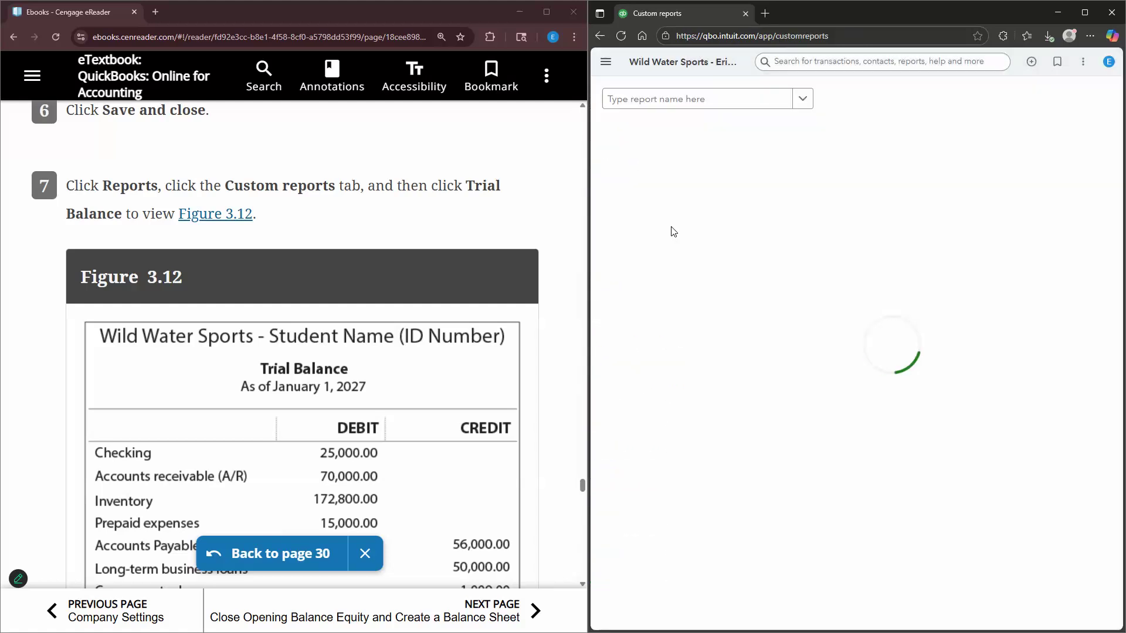
{"action": "left_click", "coordinate": [638, 173]}
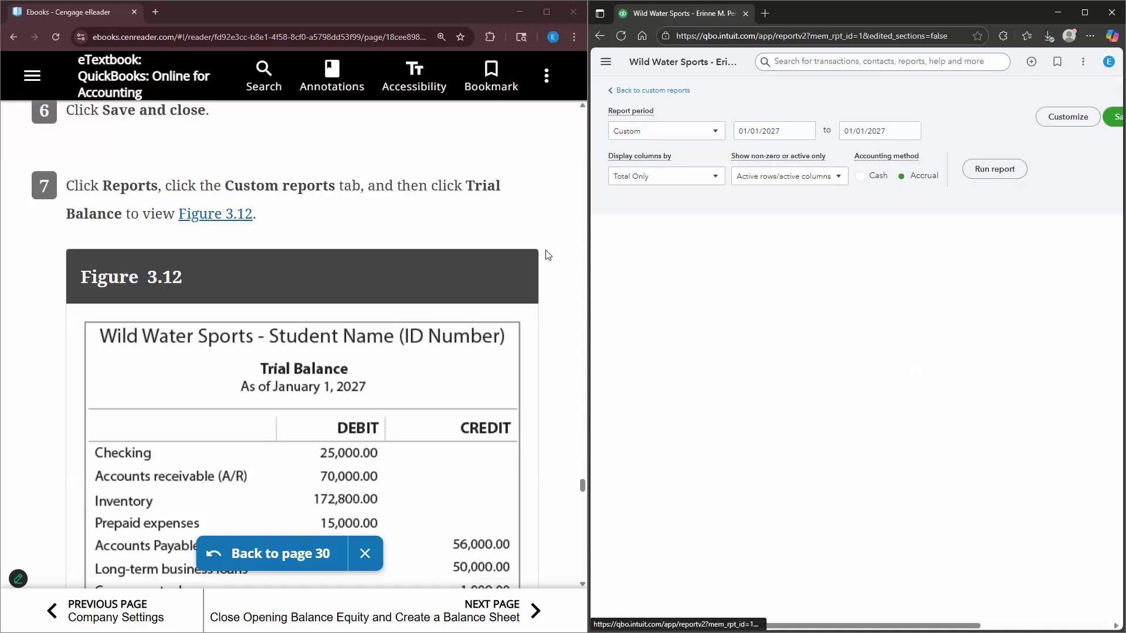
{"action": "scroll", "coordinate": [554, 254], "scroll_direction": "down", "scroll_amount": 1}
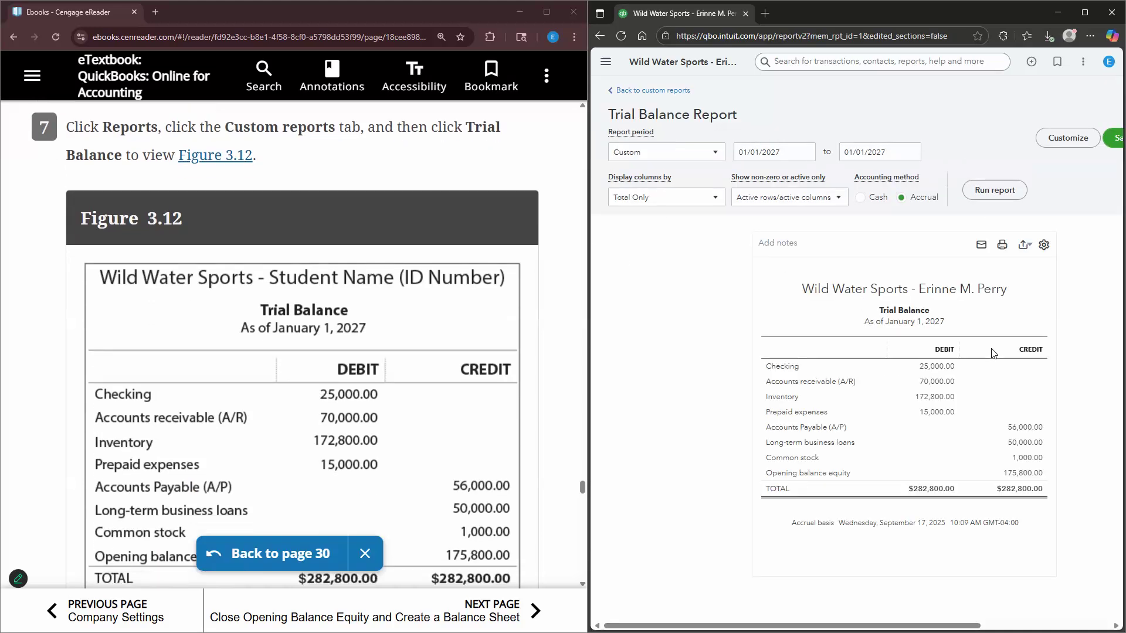
{"action": "key", "text": "ctrl+plus"}
{"action": "key", "text": "ctrl+plus"}
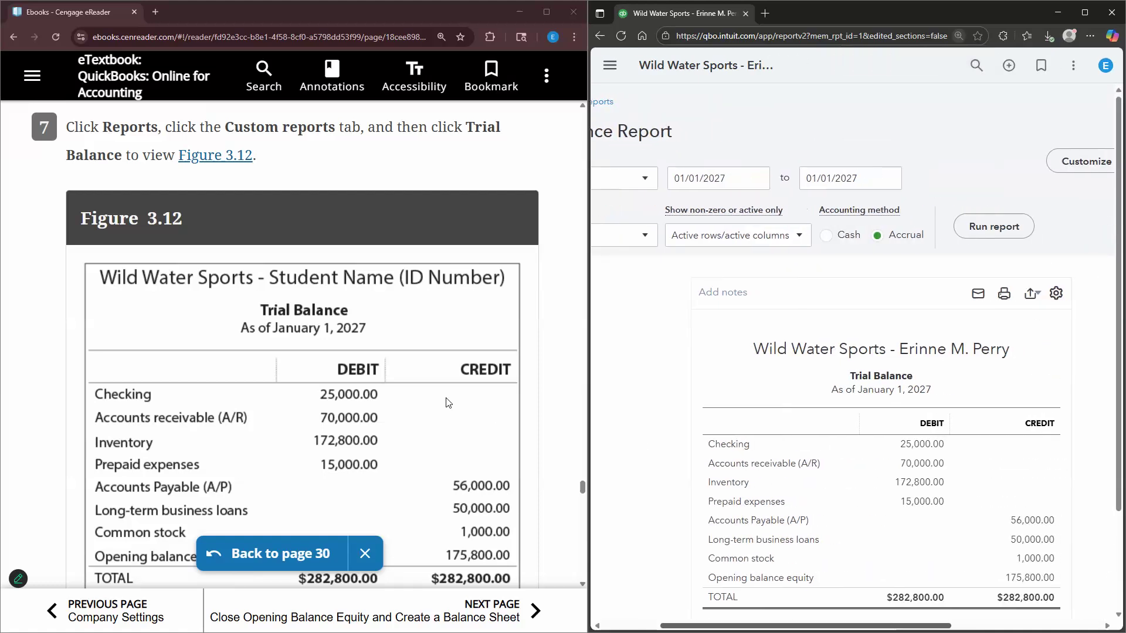
{"action": "scroll", "coordinate": [528, 434], "scroll_direction": "down", "scroll_amount": 2}
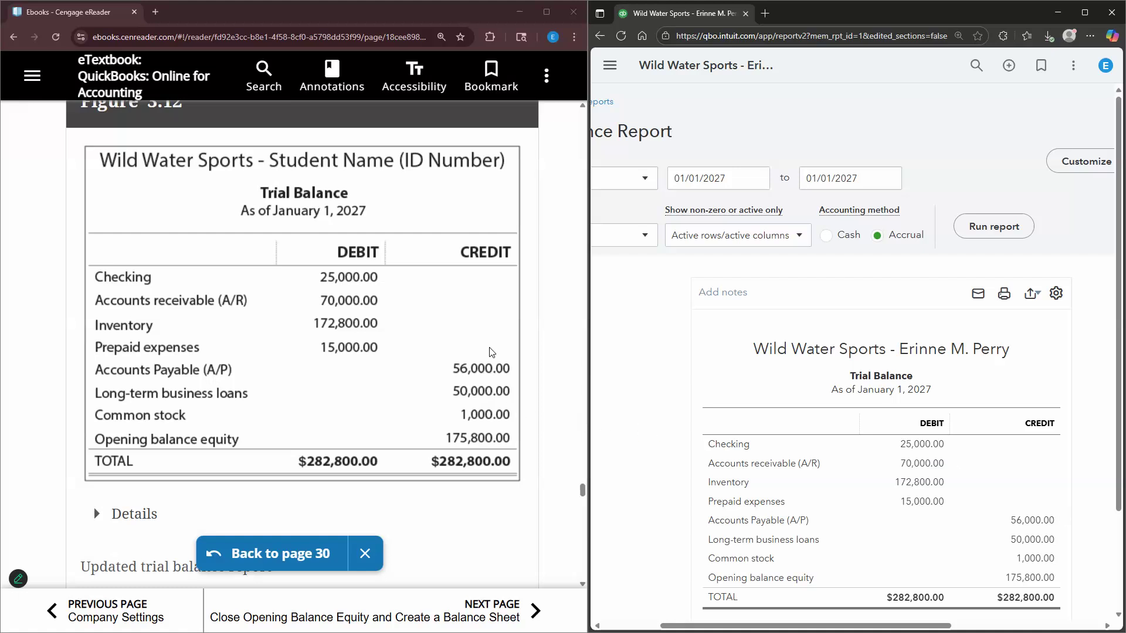
{"action": "scroll", "coordinate": [492, 352], "scroll_direction": "down", "scroll_amount": 7}
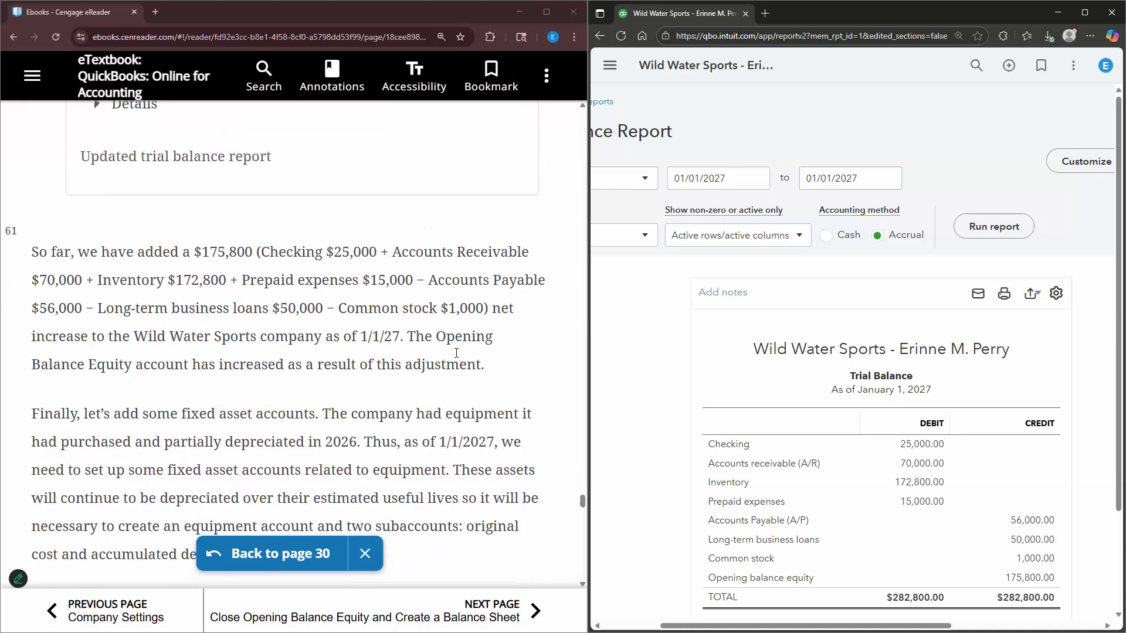
{"action": "scroll", "coordinate": [503, 352], "scroll_direction": "down", "scroll_amount": 2}
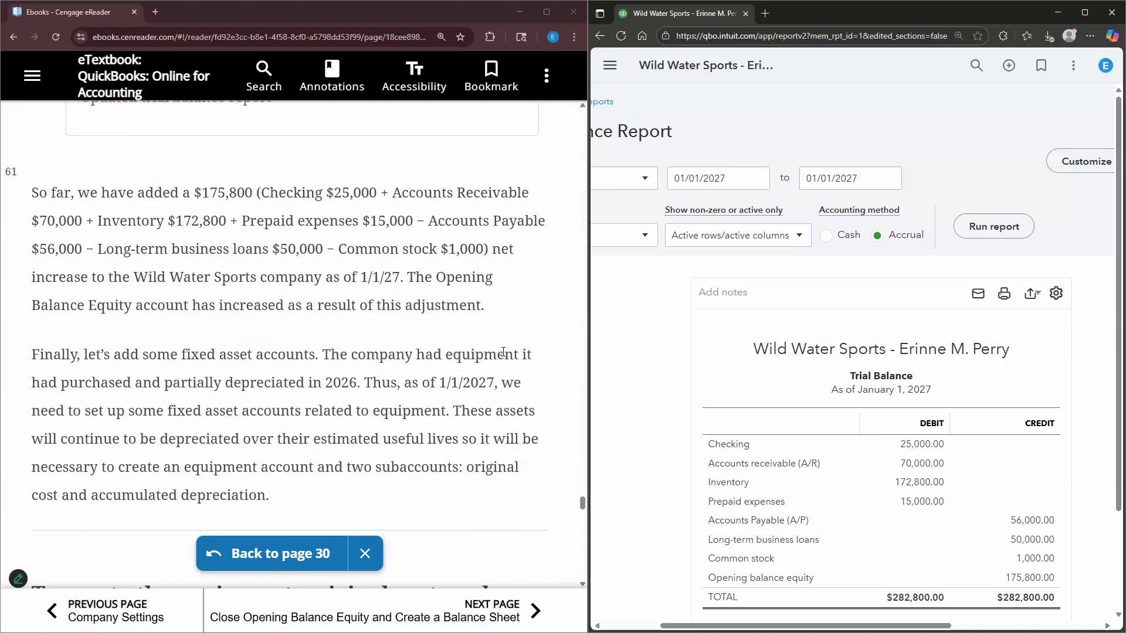
{"action": "scroll", "coordinate": [503, 352], "scroll_direction": "up", "scroll_amount": 1}
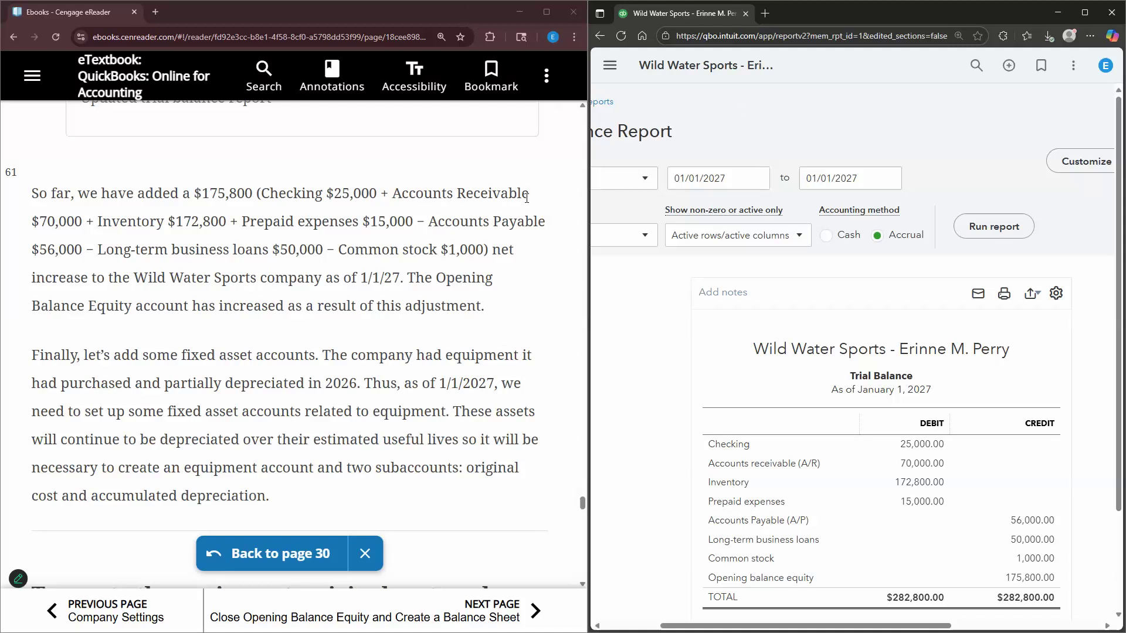
{"action": "scroll", "coordinate": [449, 221], "scroll_direction": "down", "scroll_amount": 1}
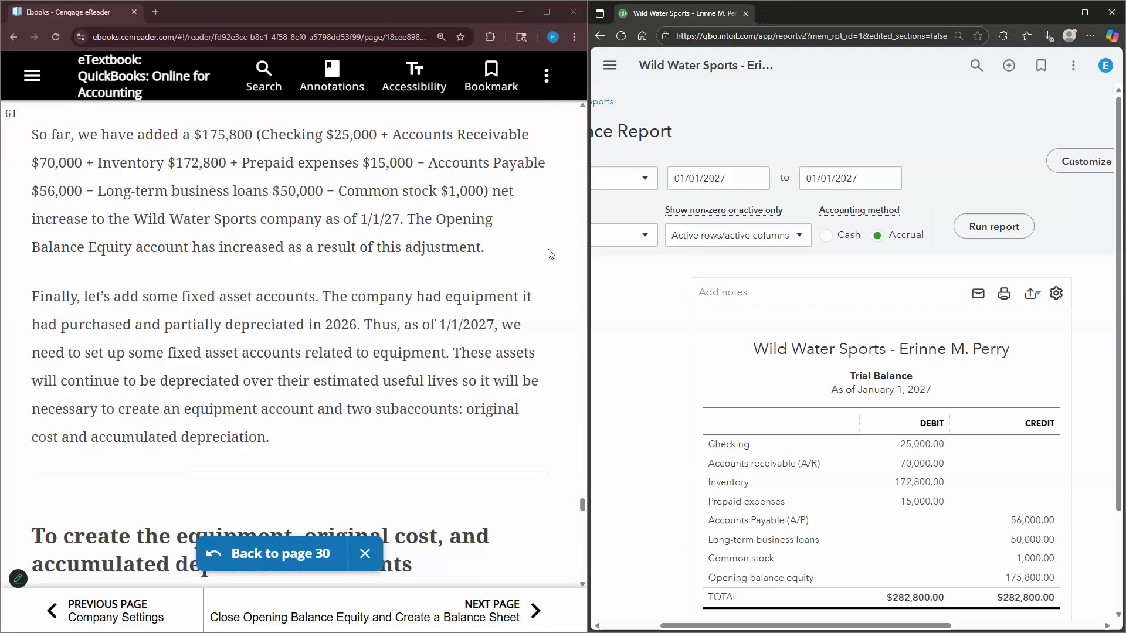
{"action": "scroll", "coordinate": [547, 259], "scroll_direction": "down", "scroll_amount": 1}
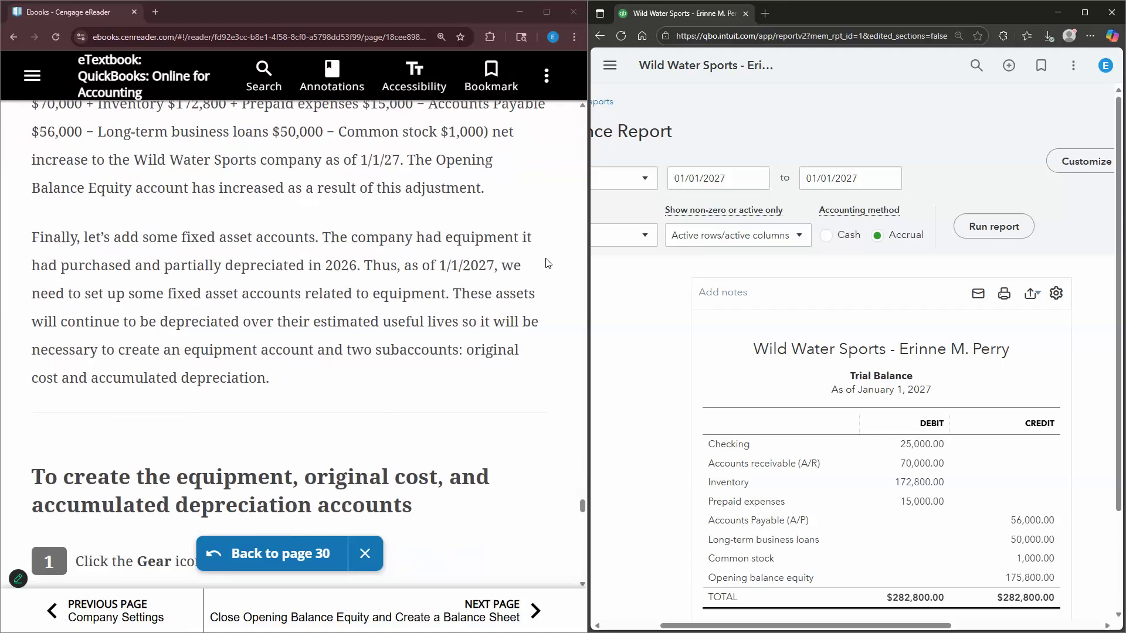
- Open the Chart of accounts through Settings, showing Checking $25,000 and Inventory $172,800
{"action": "scroll", "coordinate": [547, 262], "scroll_direction": "down", "scroll_amount": 1}
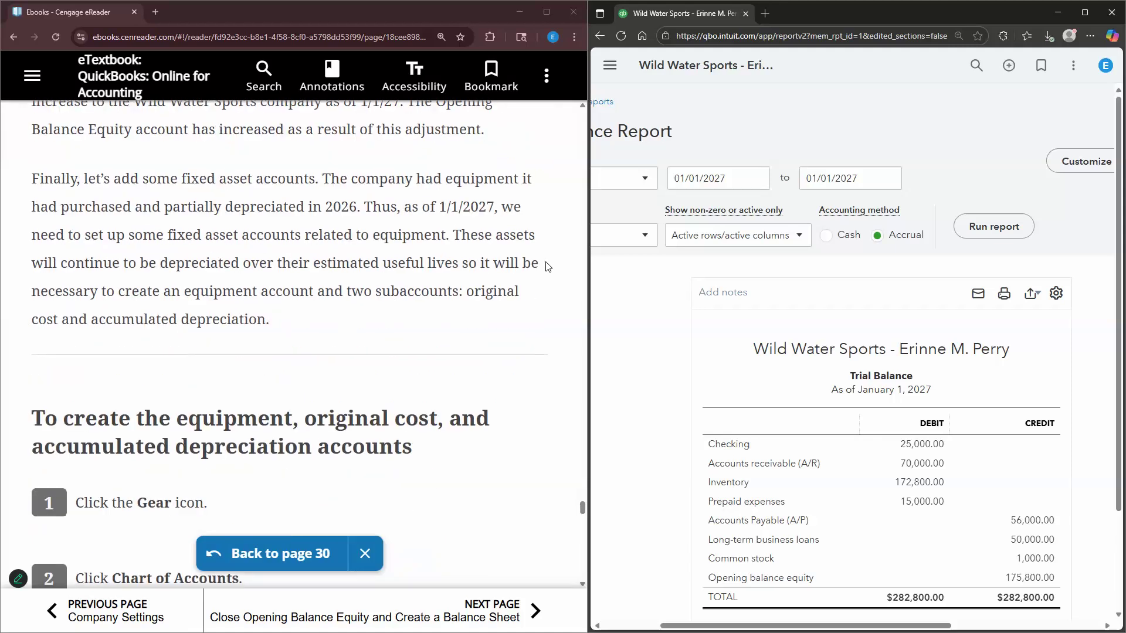
{"action": "scroll", "coordinate": [547, 265], "scroll_direction": "down", "scroll_amount": 1}
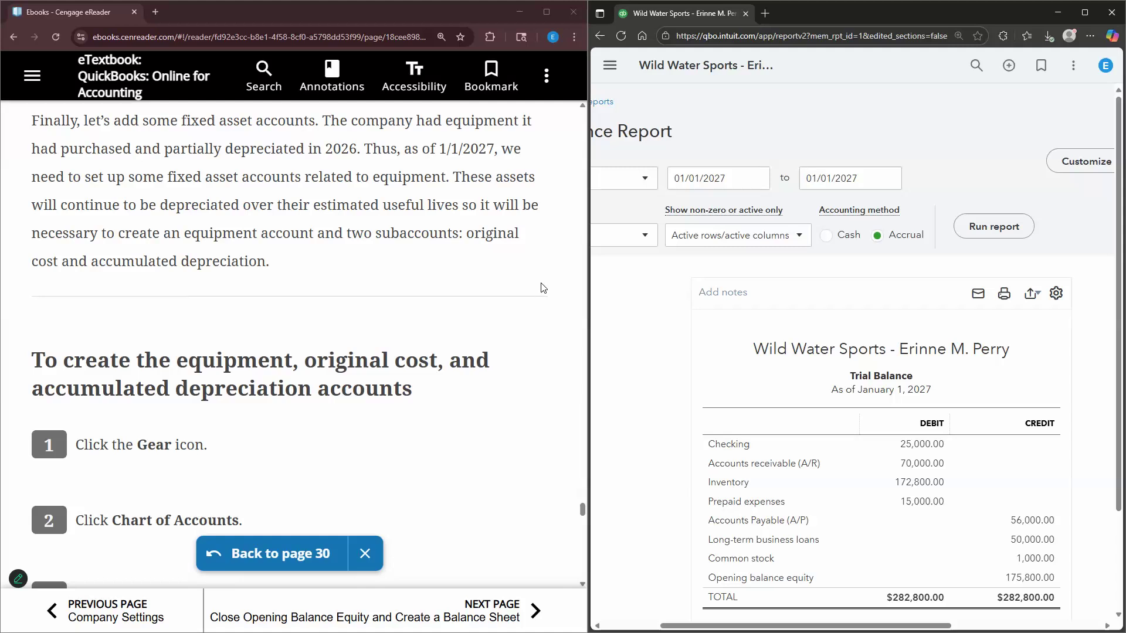
{"action": "scroll", "coordinate": [574, 246], "scroll_direction": "down", "scroll_amount": 3}
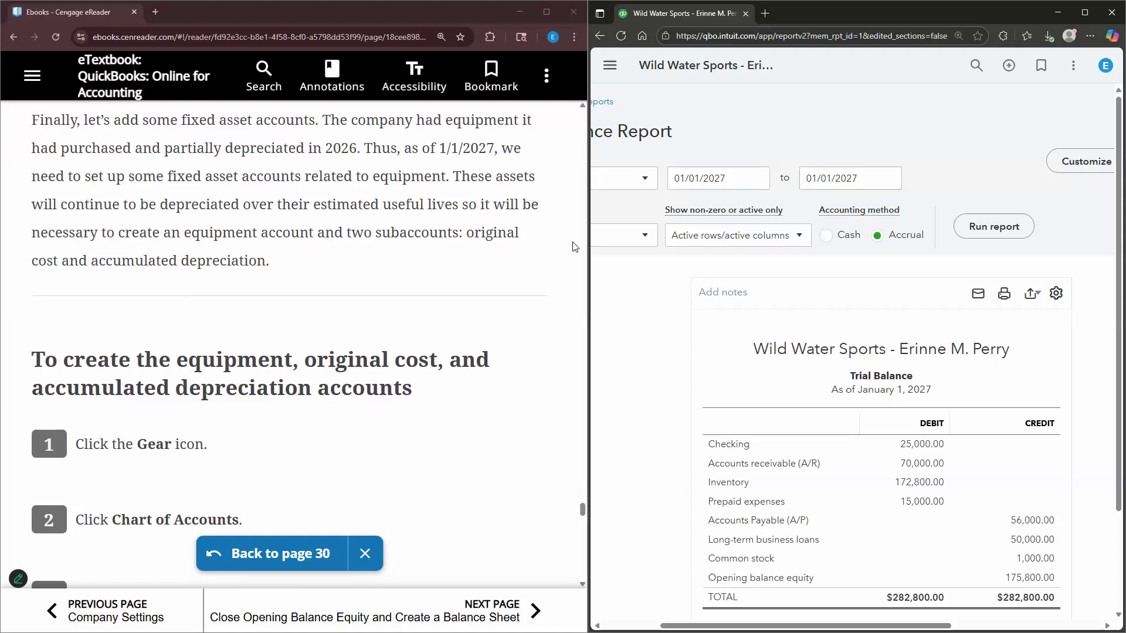
{"action": "left_click", "coordinate": [1073, 66]}
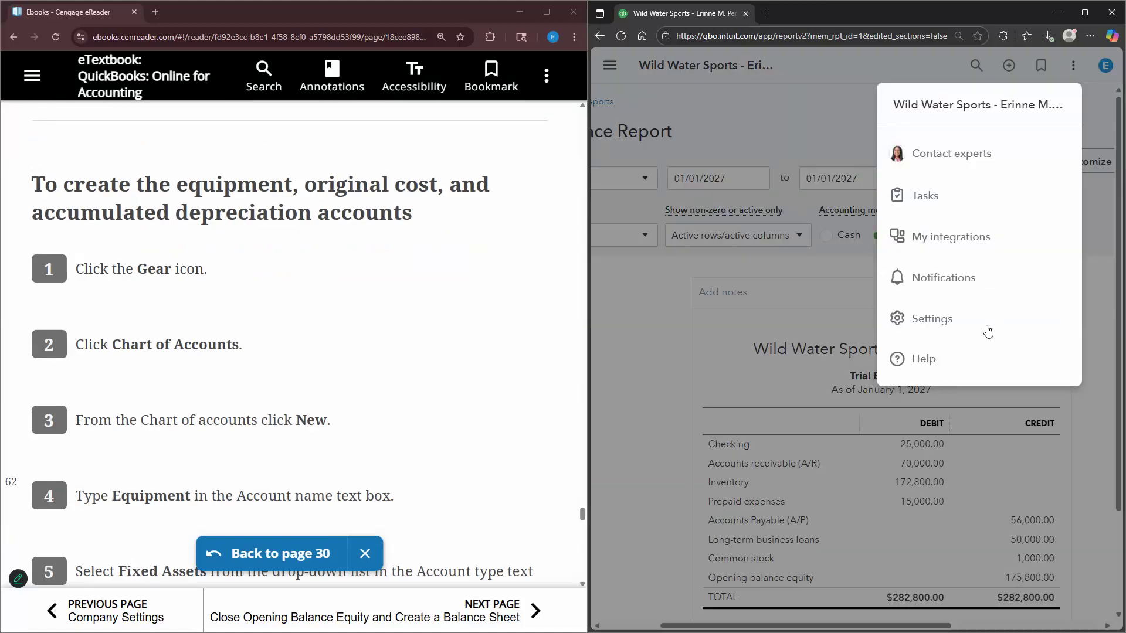
{"action": "left_click", "coordinate": [965, 330]}
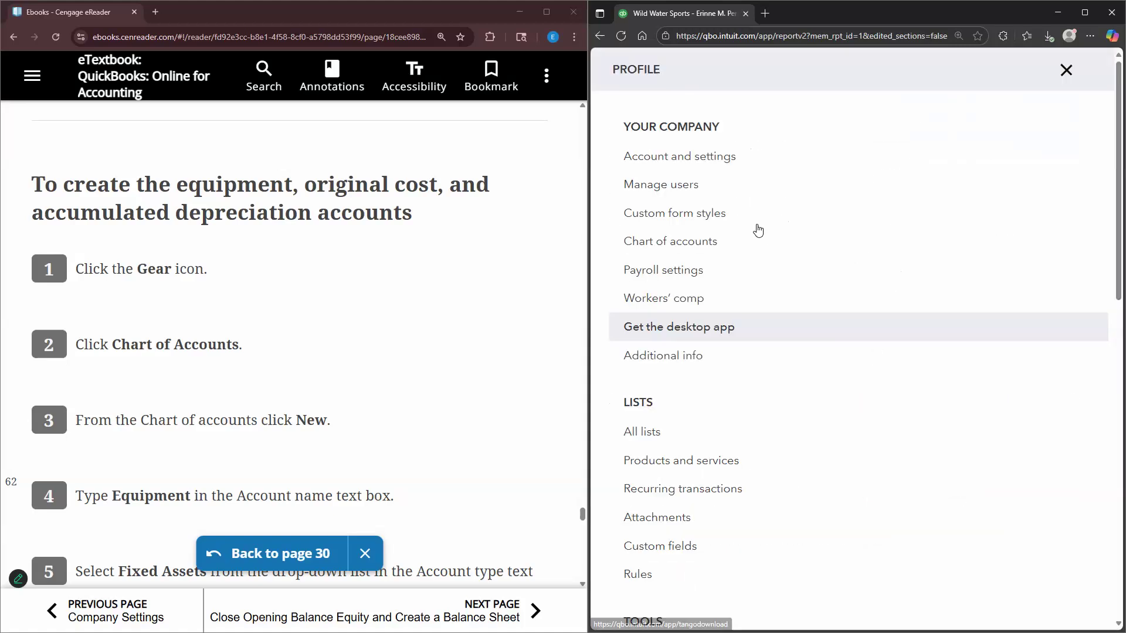
{"action": "left_click", "coordinate": [648, 240]}
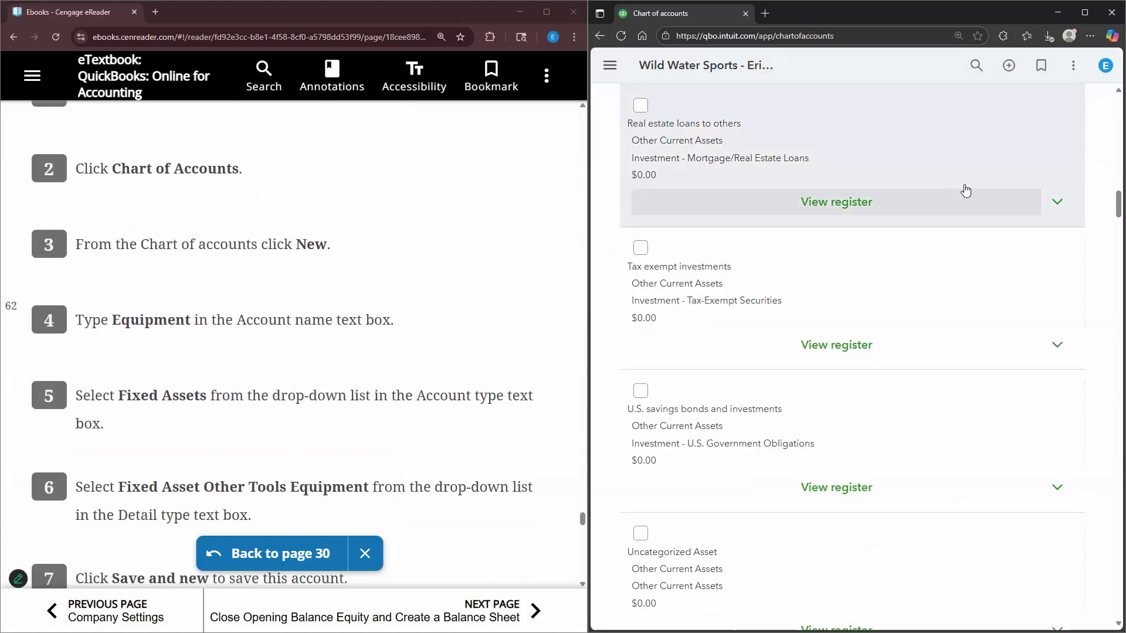
{"action": "scroll", "coordinate": [958, 188], "scroll_direction": "up", "scroll_amount": 4}
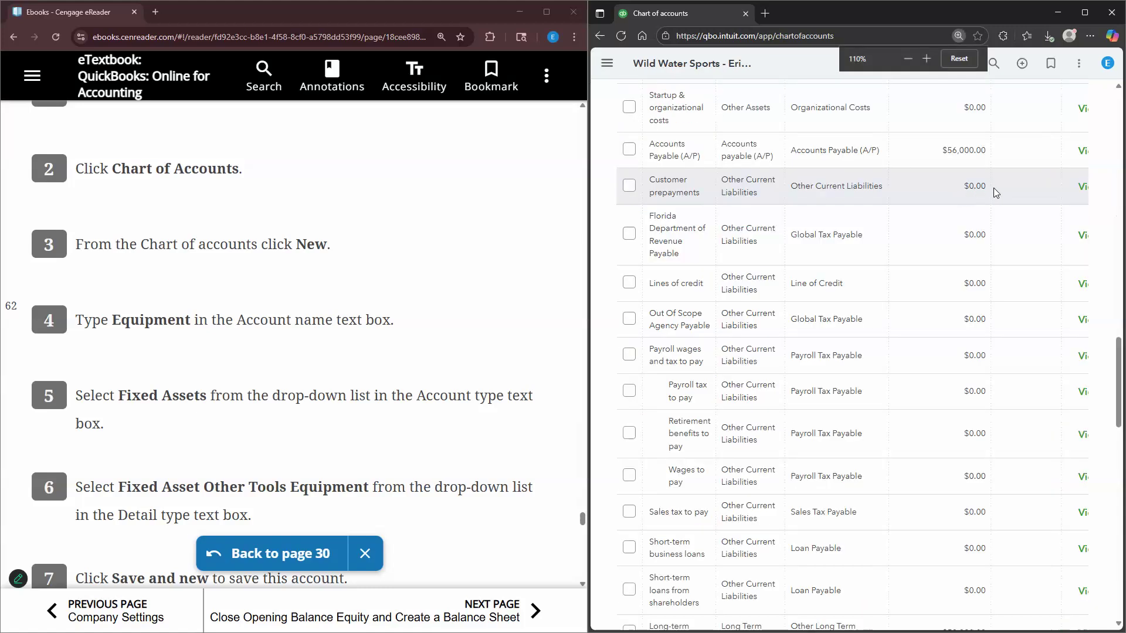
{"action": "scroll", "coordinate": [997, 187], "scroll_direction": "up", "scroll_amount": 10}
{"action": "scroll", "coordinate": [1033, 179], "scroll_direction": "up", "scroll_amount": 2}
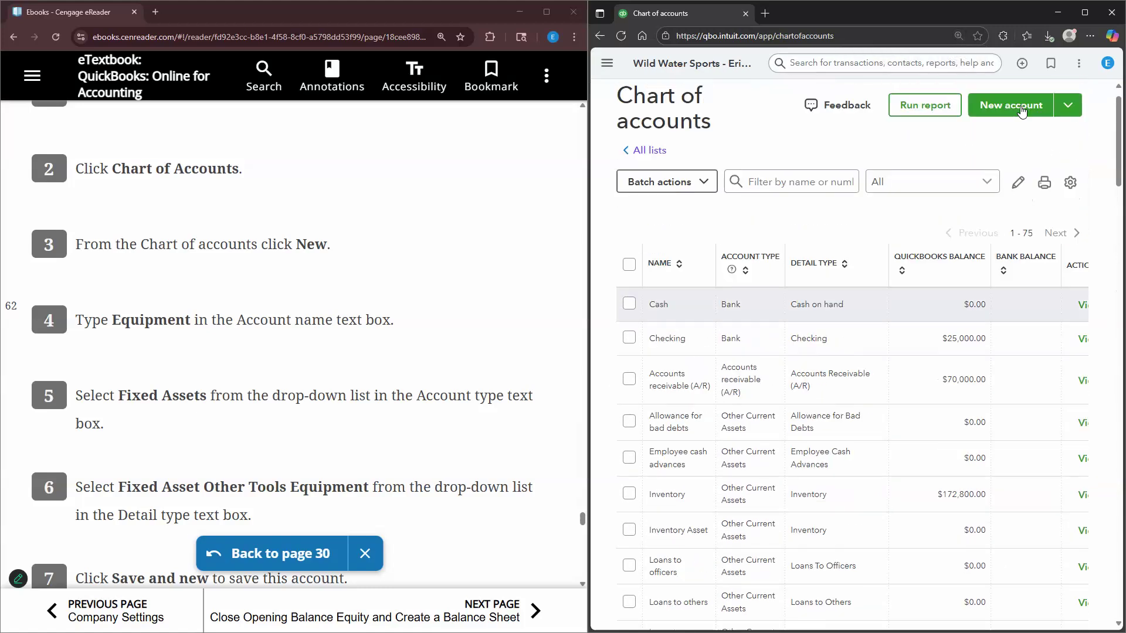
- Start a new account named Equipment with account type Fixed Assets
{"action": "left_click", "coordinate": [1018, 105]}
{"action": "left_click", "coordinate": [863, 117]}
{"action": "type", "text": "Equiment"}
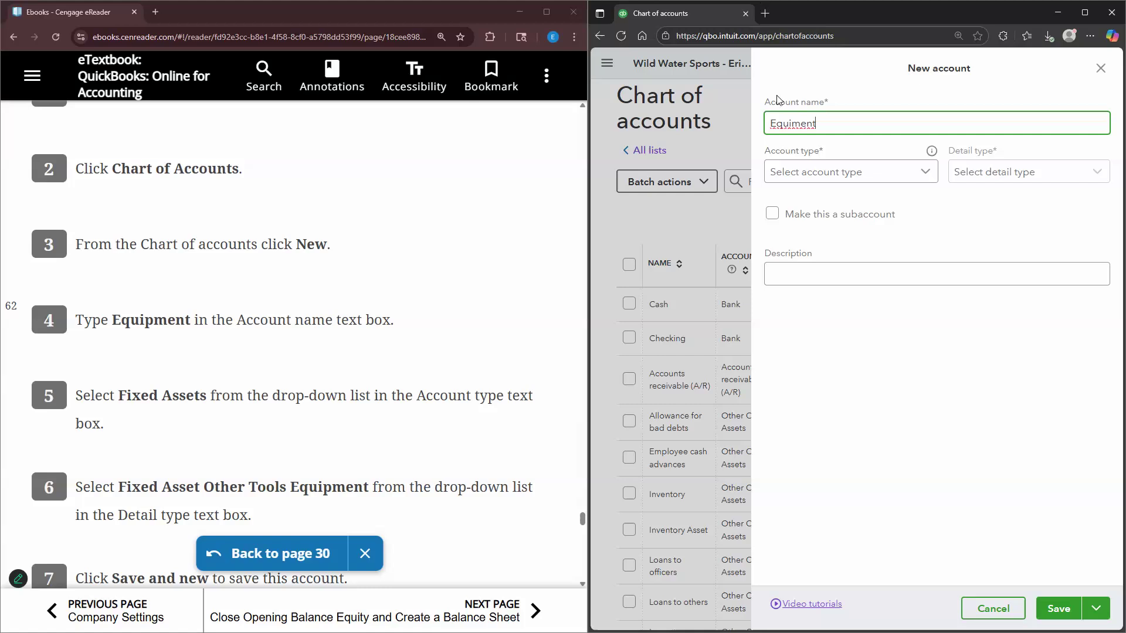
{"action": "left_click", "coordinate": [796, 124]}
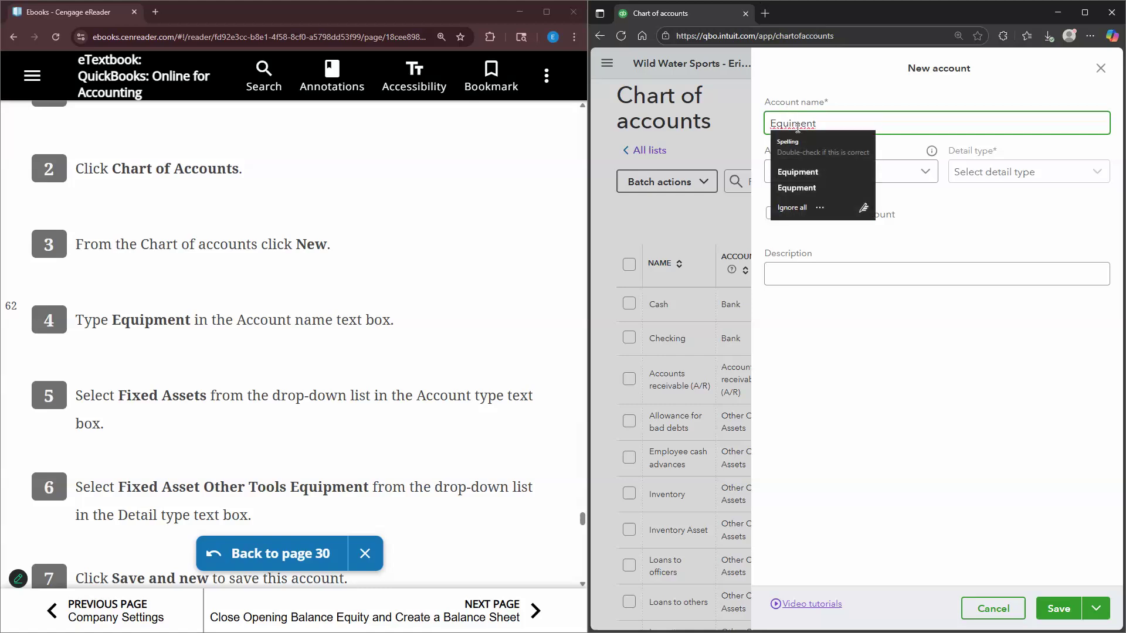
{"action": "left_click", "coordinate": [829, 172]}
{"action": "left_click", "coordinate": [845, 172]}
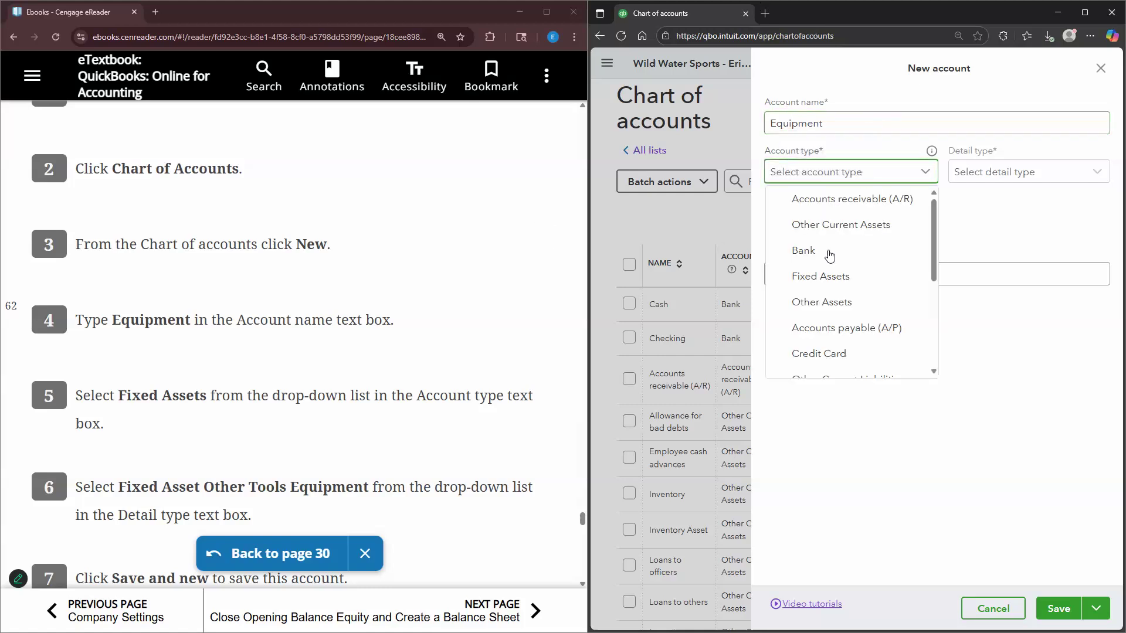
{"action": "left_click", "coordinate": [788, 286]}
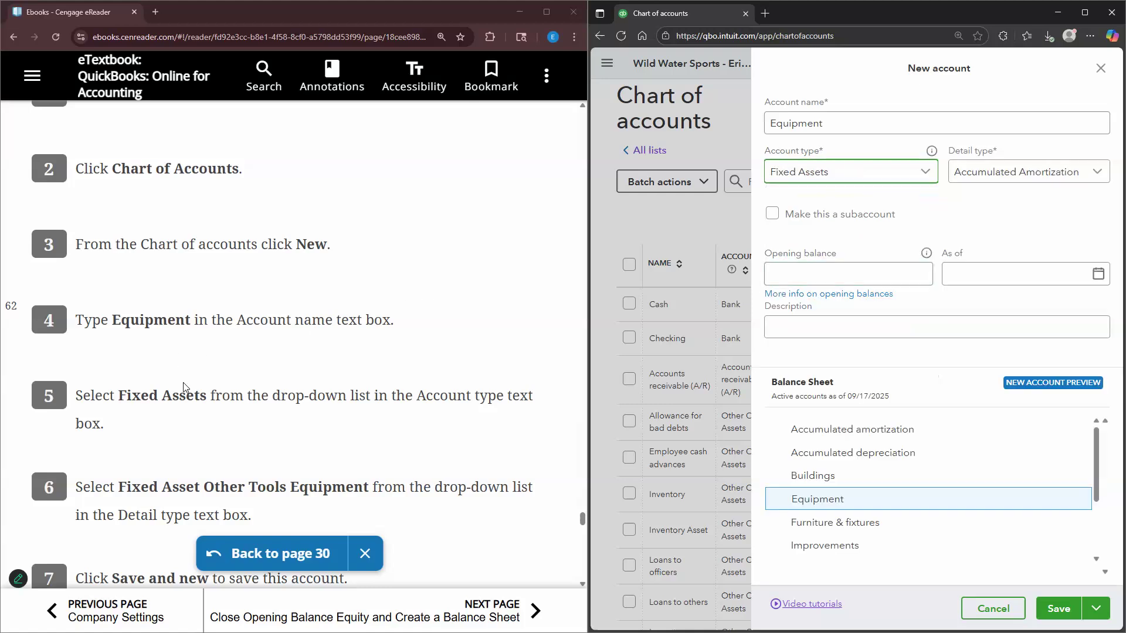
{"action": "scroll", "coordinate": [283, 388], "scroll_direction": "down", "scroll_amount": 2}
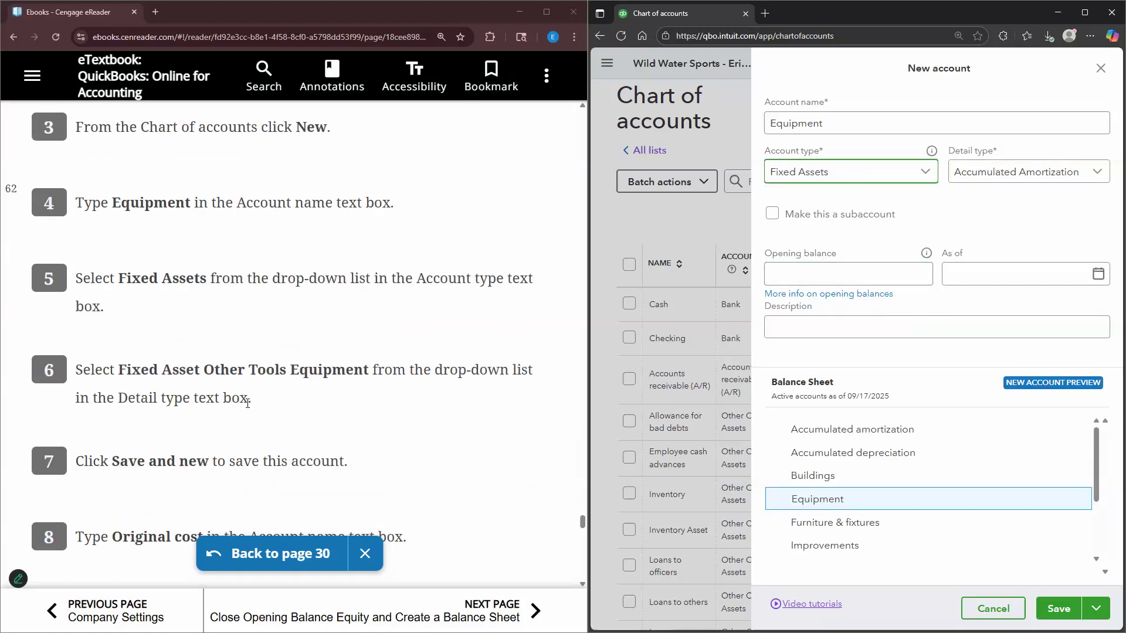
- Set detail type Fixed Asset Other Tools Equipment, as of 12/31/2026, and save
{"action": "left_click", "coordinate": [1056, 176]}
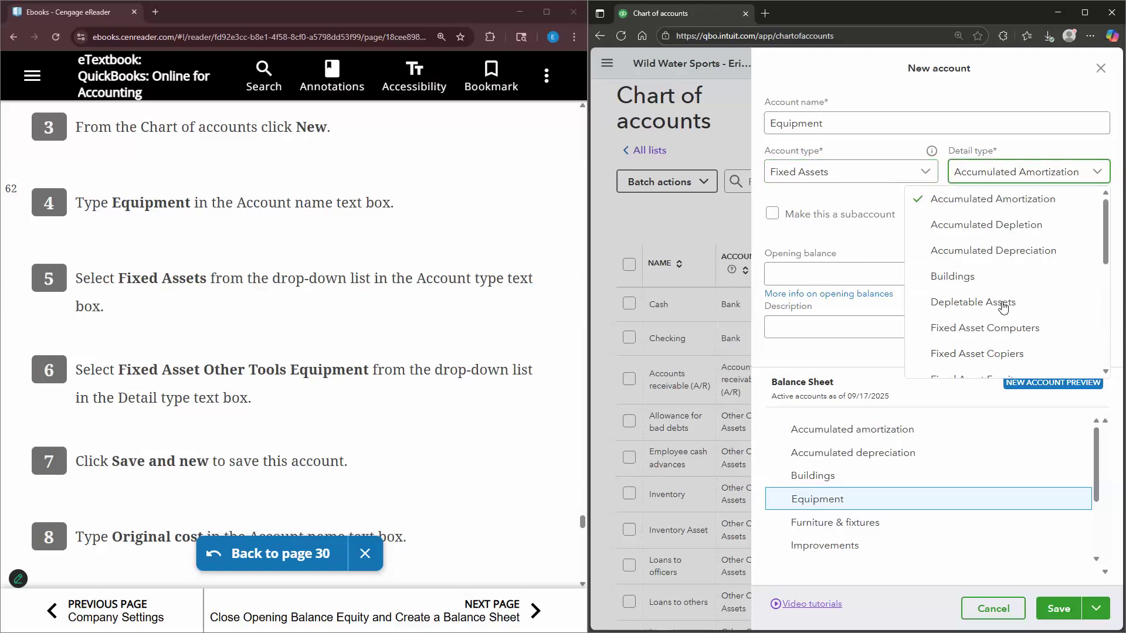
{"action": "scroll", "coordinate": [1009, 296], "scroll_direction": "down", "scroll_amount": 2}
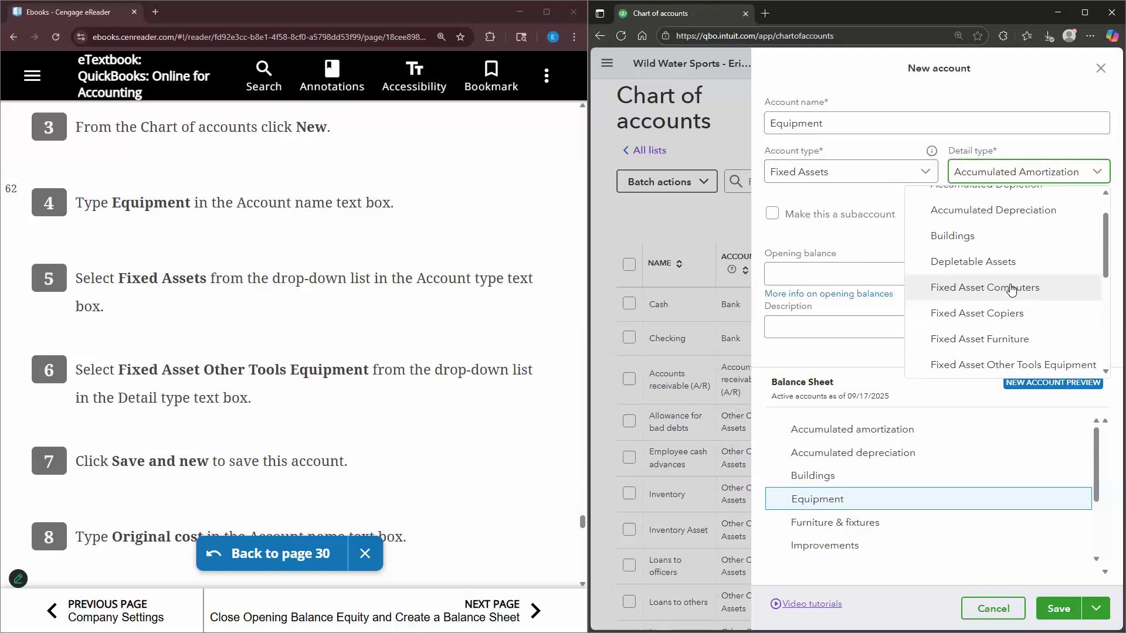
{"action": "left_click", "coordinate": [857, 267]}
{"action": "left_click", "coordinate": [1026, 267]}
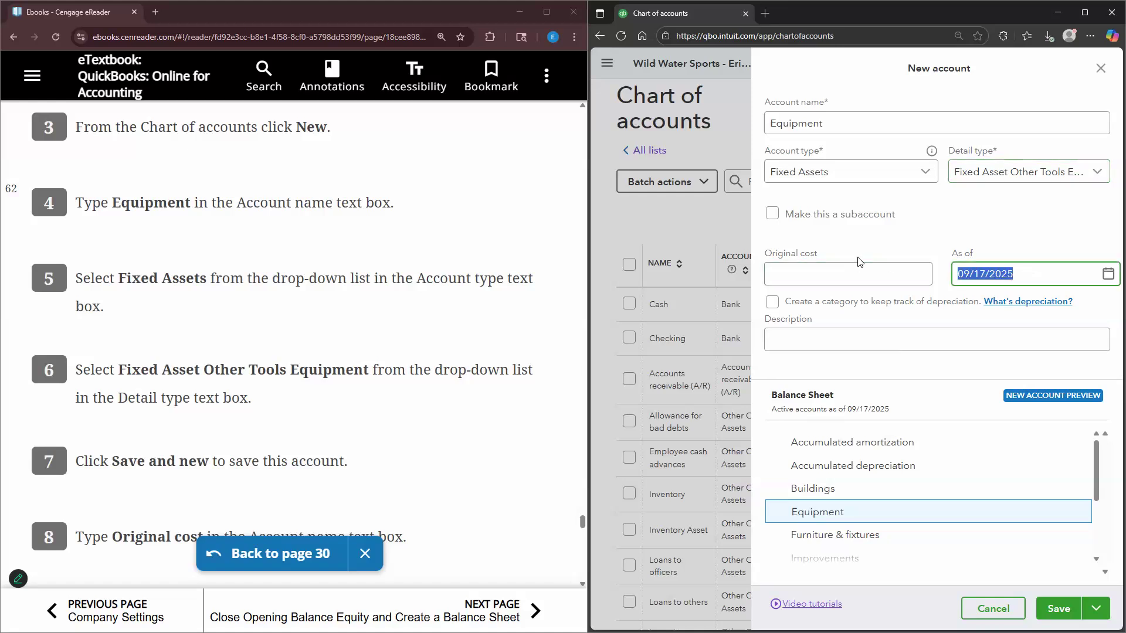
{"action": "type", "text": "12/31/2026"}
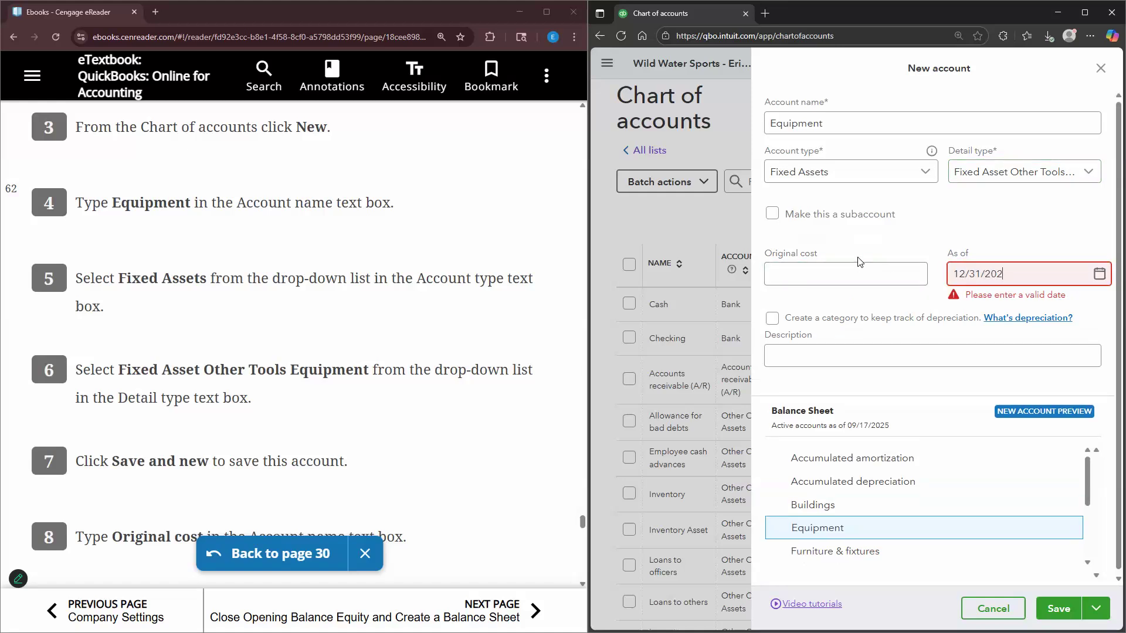
{"action": "left_click", "coordinate": [1062, 609]}
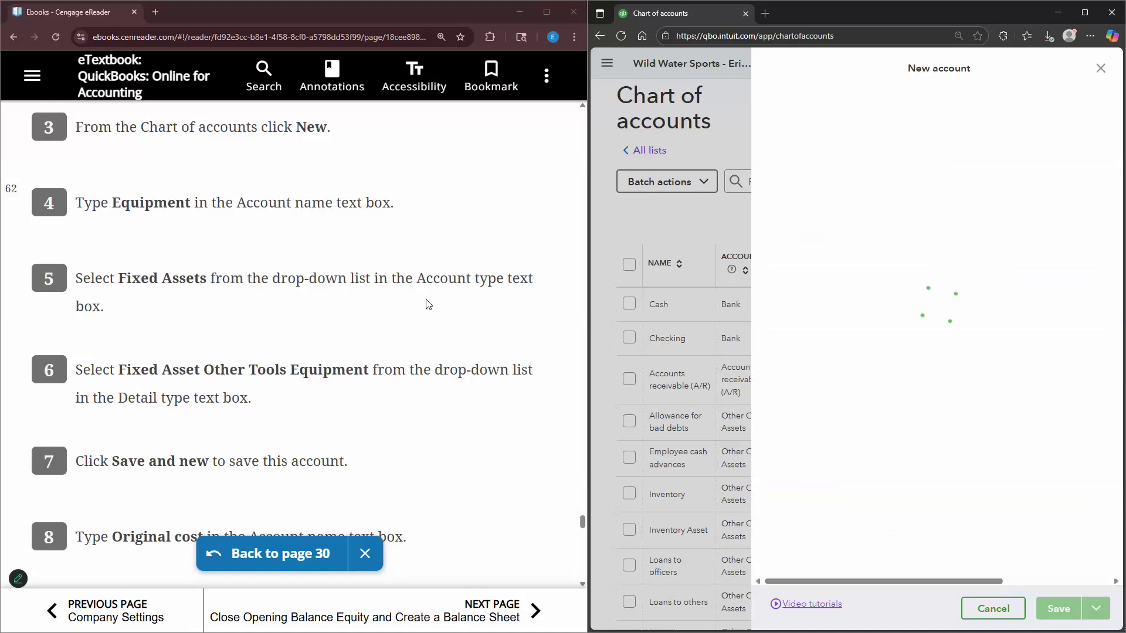
{"action": "scroll", "coordinate": [282, 341], "scroll_direction": "down", "scroll_amount": 2}
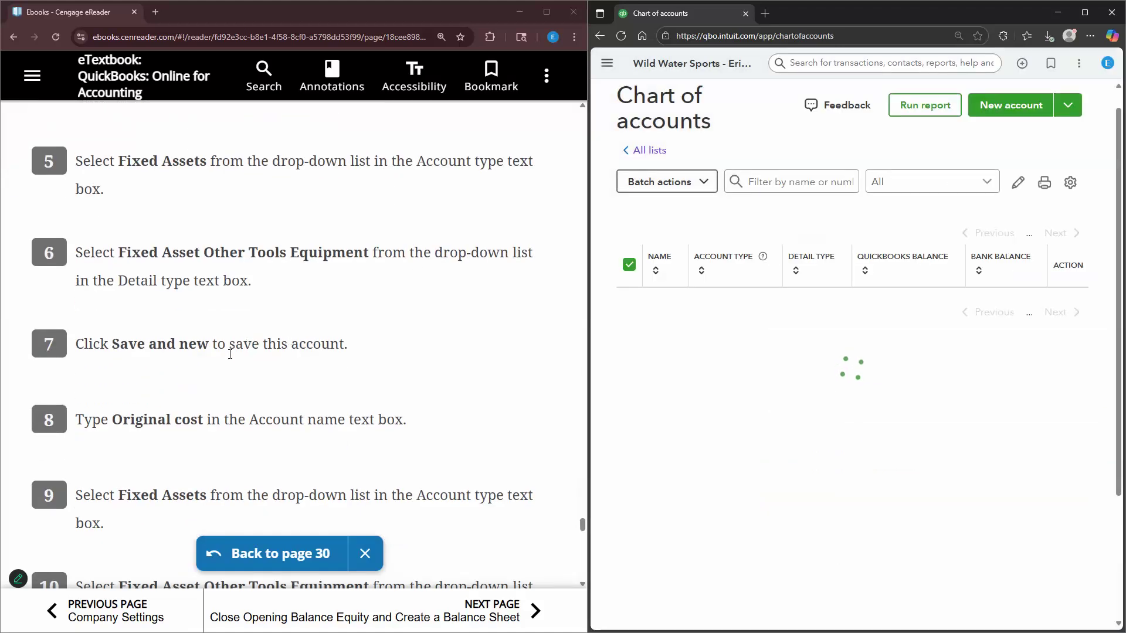
- Create an Original Cost account of type Fixed Assets, detail Fixed Asset Other Tools Equipment
{"action": "scroll", "coordinate": [246, 348], "scroll_direction": "down", "scroll_amount": 2}
{"action": "left_click", "coordinate": [1018, 109]}
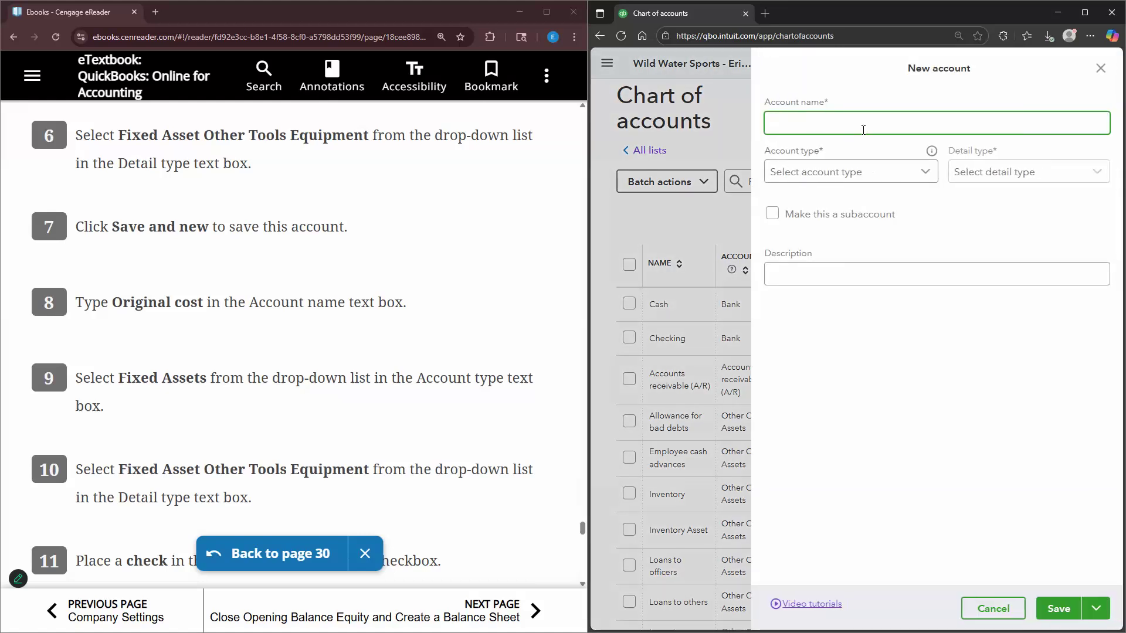
{"action": "type", "text": "Original Cost"}
{"action": "left_click", "coordinate": [857, 171]}
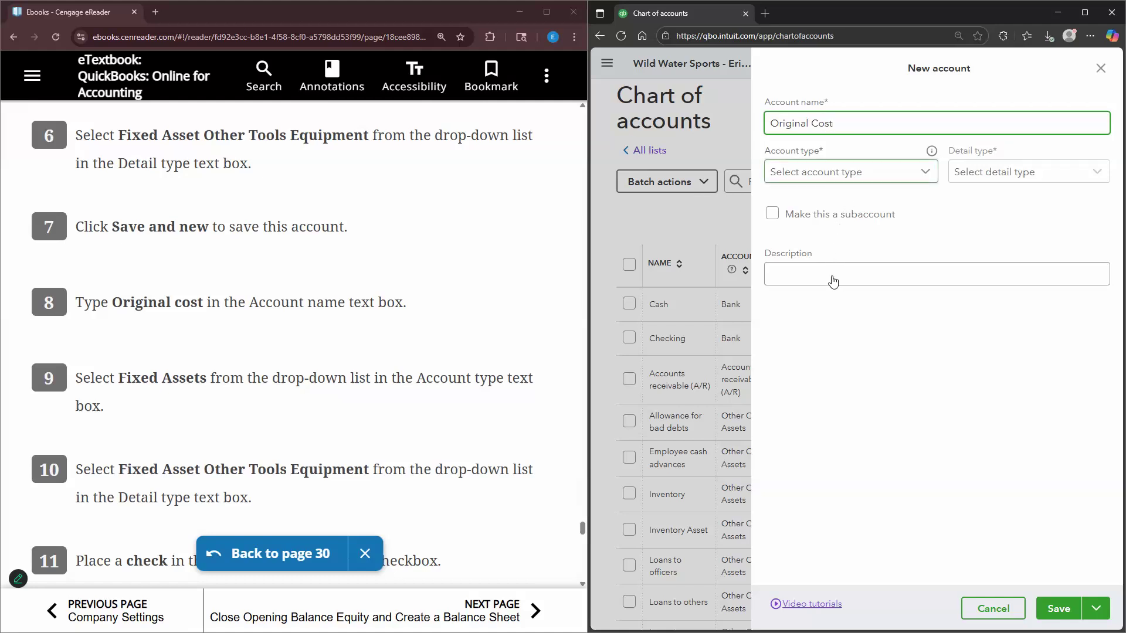
{"action": "key", "text": "Return"}
{"action": "scroll", "coordinate": [272, 272], "scroll_direction": "down", "scroll_amount": 3}
{"action": "left_click", "coordinate": [1011, 178]}
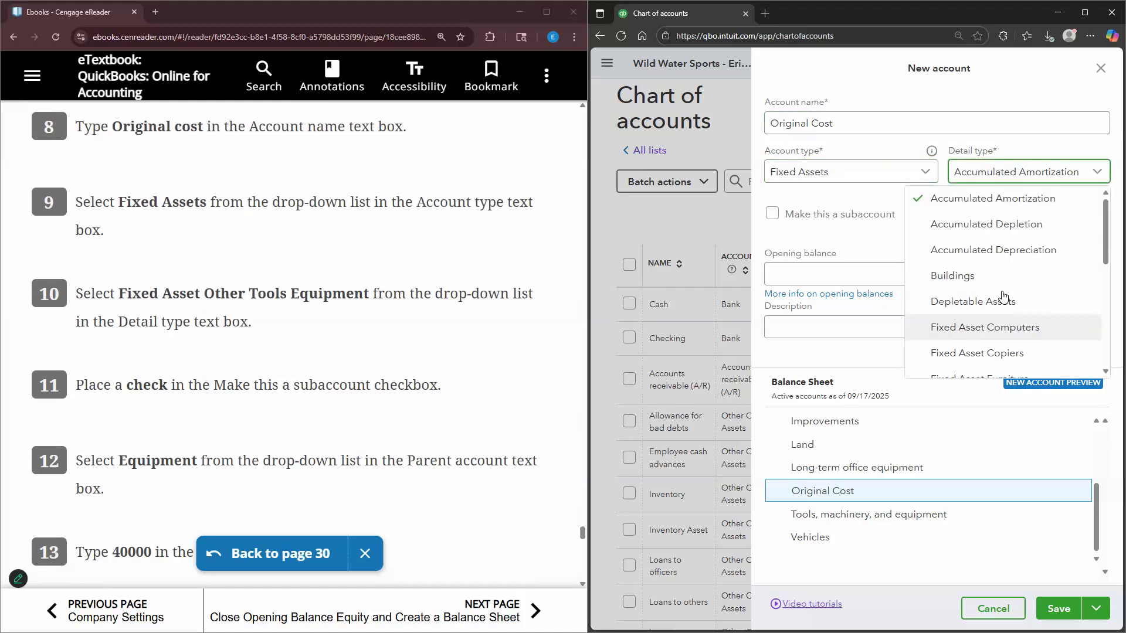
{"action": "scroll", "coordinate": [1002, 296], "scroll_direction": "down", "scroll_amount": 2}
{"action": "left_click", "coordinate": [1004, 288]}
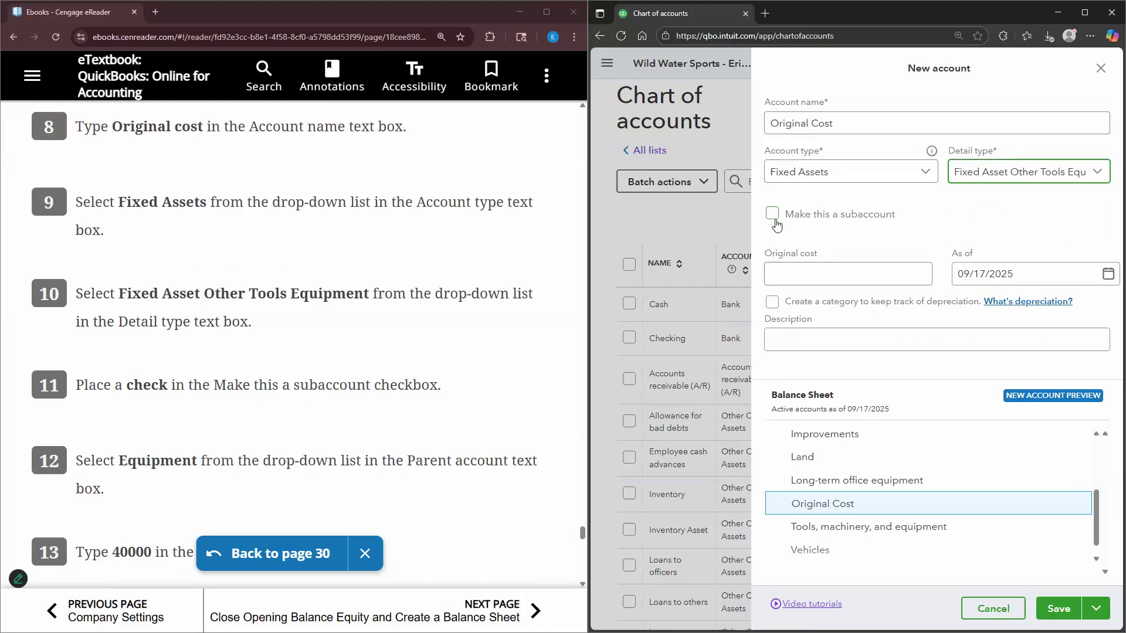
- Make it an Equipment subaccount costing 40,000 as of 12/31/2026, then Save and new
{"action": "left_click", "coordinate": [774, 216]}
{"action": "left_click", "coordinate": [793, 261]}
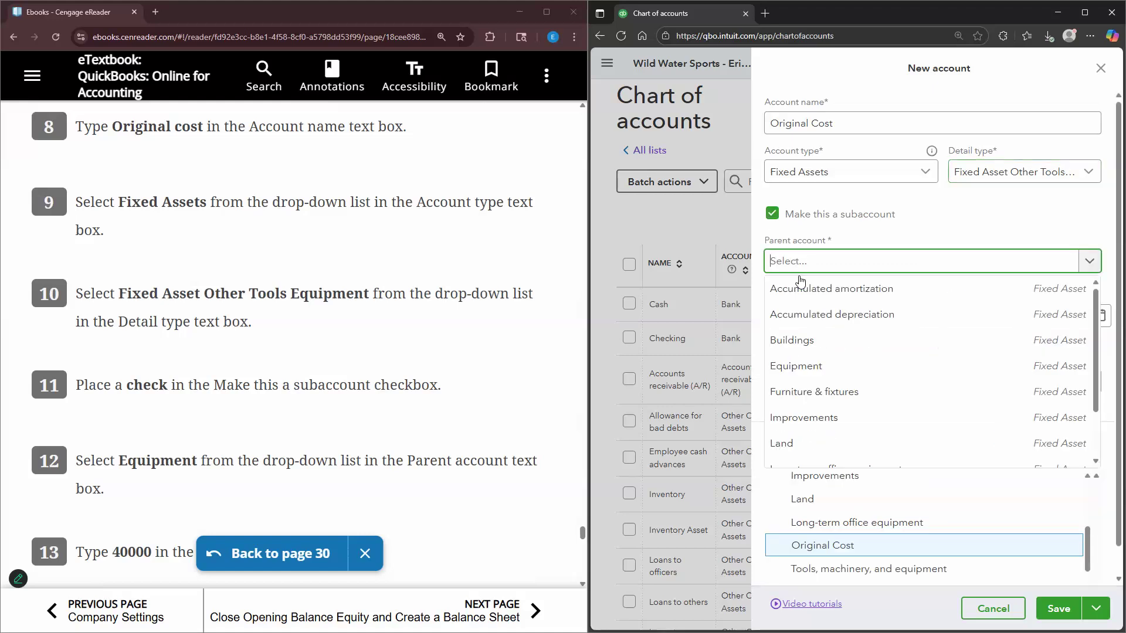
{"action": "left_click", "coordinate": [915, 366]}
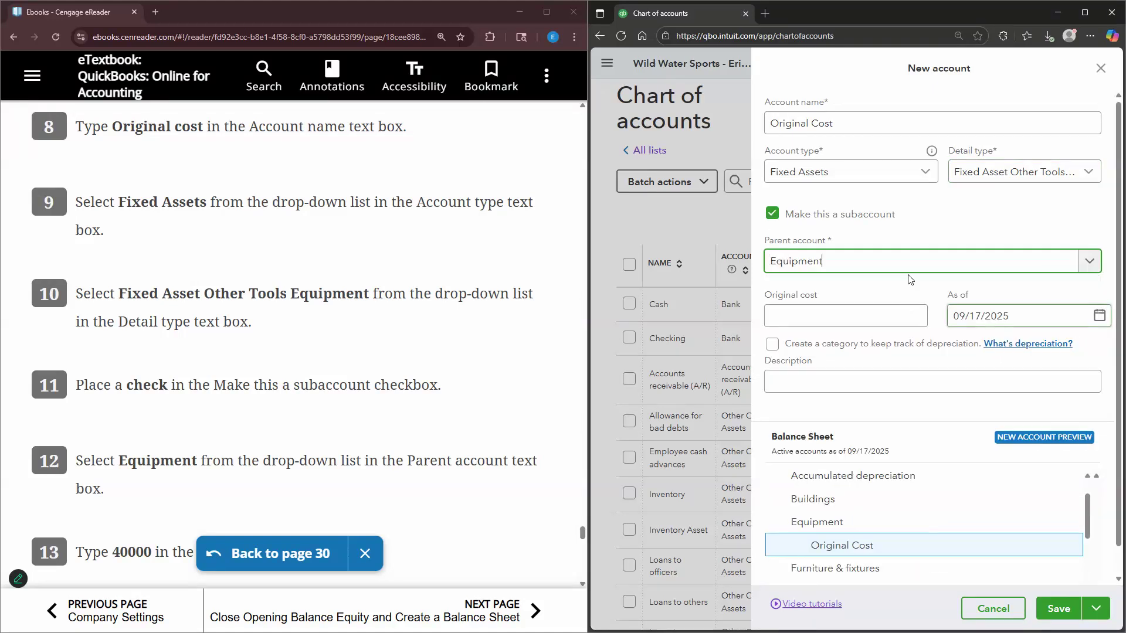
{"action": "type", "text": "12/31/2026"}
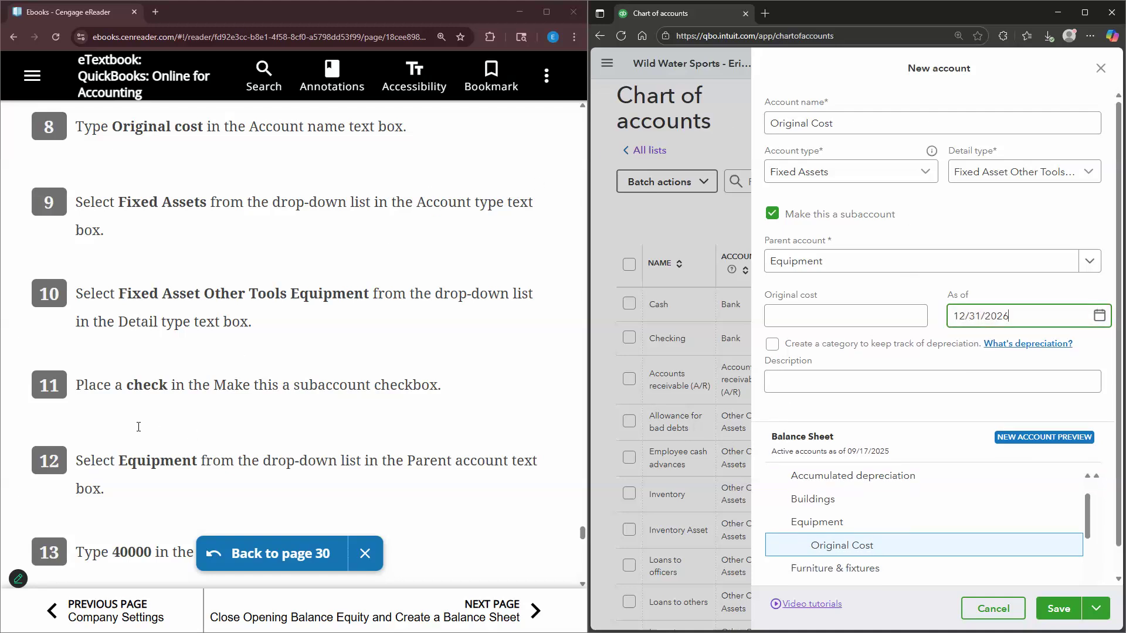
{"action": "scroll", "coordinate": [190, 439], "scroll_direction": "down", "scroll_amount": 2}
{"action": "left_click", "coordinate": [796, 318]}
{"action": "type", "text": "40,00"}
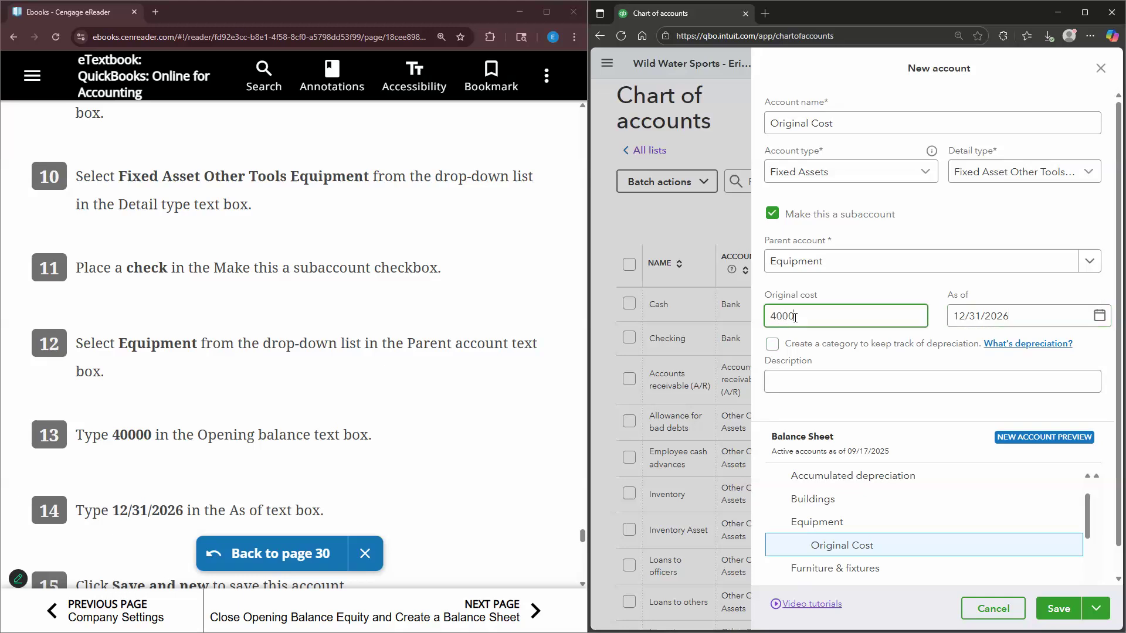
{"action": "type", "text": "0"}
{"action": "left_click", "coordinate": [935, 334]}
{"action": "left_click", "coordinate": [1094, 608]}
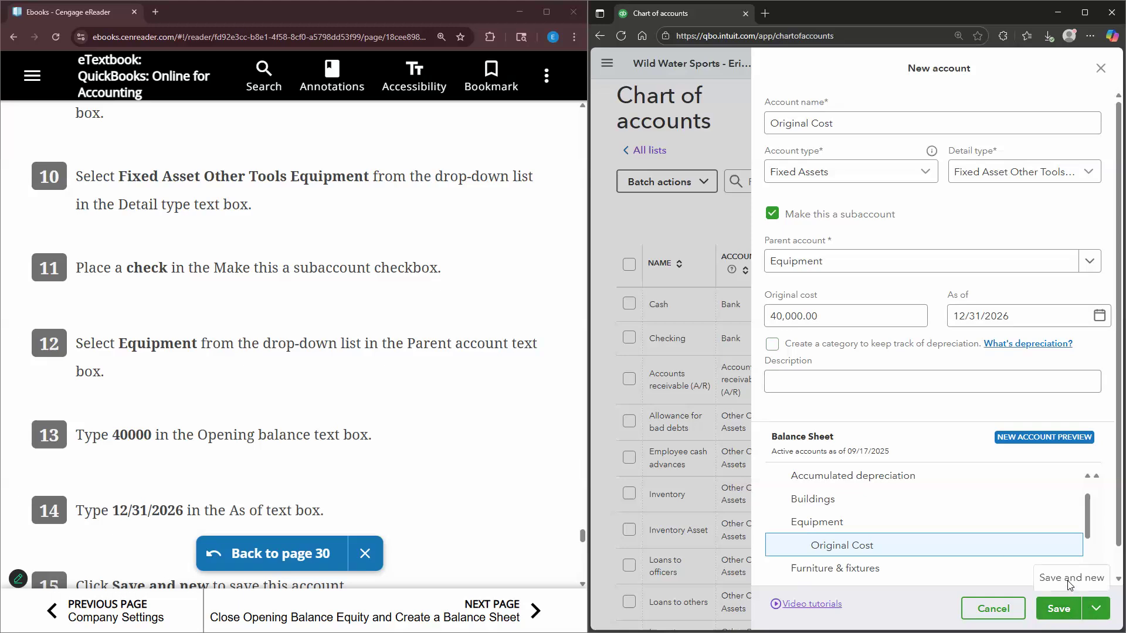
{"action": "left_click", "coordinate": [1068, 581]}
{"action": "scroll", "coordinate": [534, 387], "scroll_direction": "down", "scroll_amount": 5}
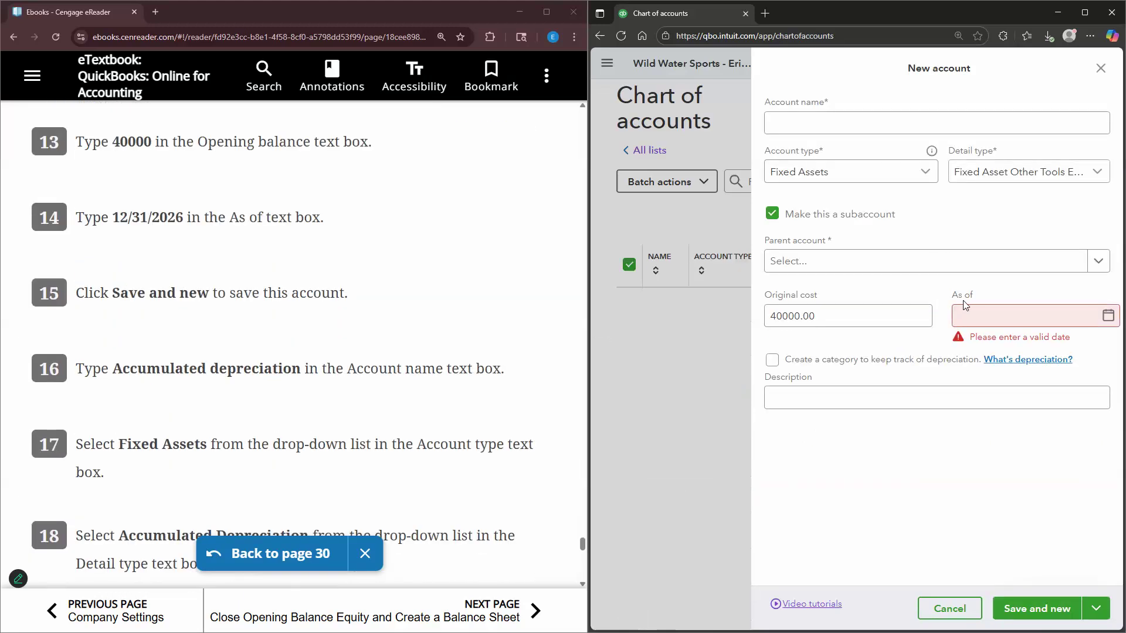
- Name the new account Accumulated Depreciation with detail type Accumulated Depreciation
{"action": "left_click", "coordinate": [985, 309]}
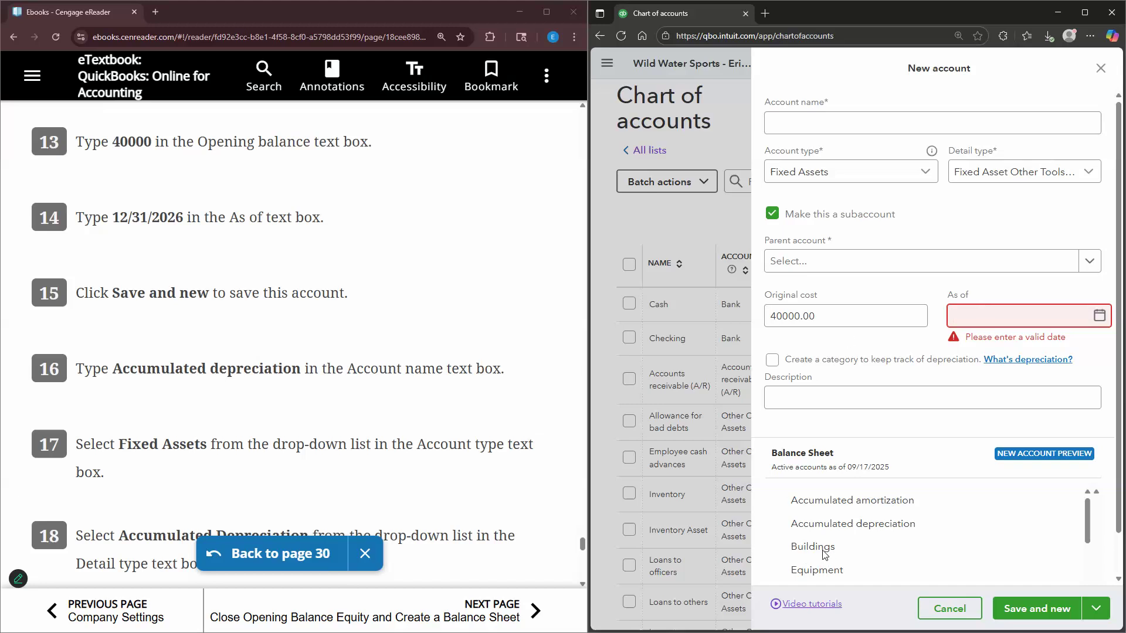
{"action": "scroll", "coordinate": [824, 551], "scroll_direction": "down", "scroll_amount": 3}
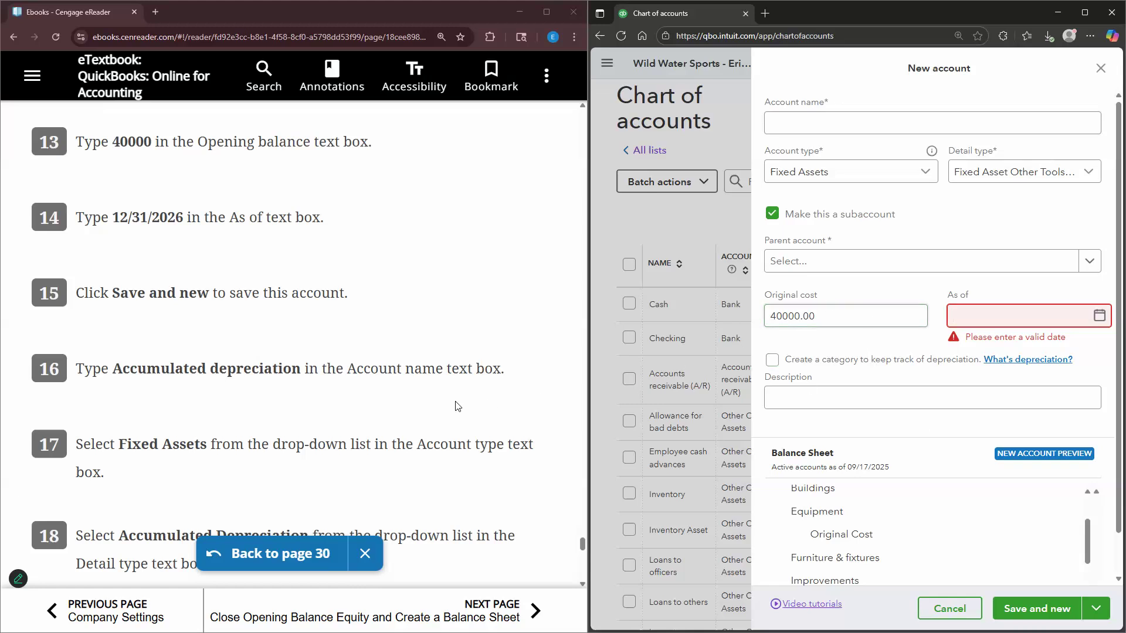
{"action": "left_click", "coordinate": [821, 117]}
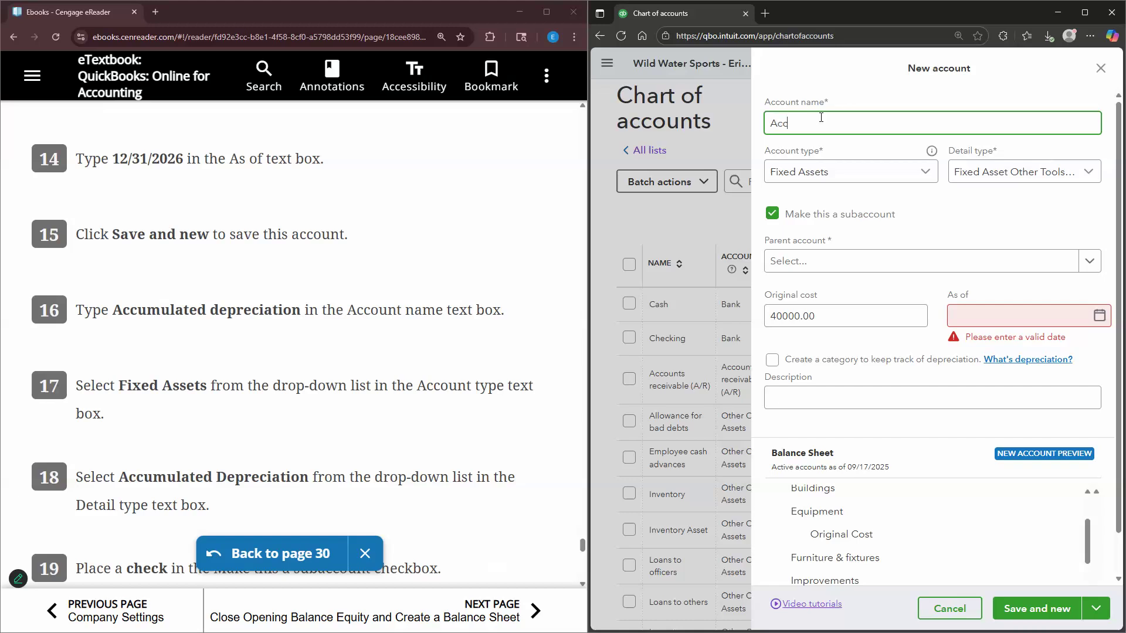
{"action": "type", "text": "Accumulated Depreciation"}
{"action": "scroll", "coordinate": [293, 343], "scroll_direction": "down", "scroll_amount": 1}
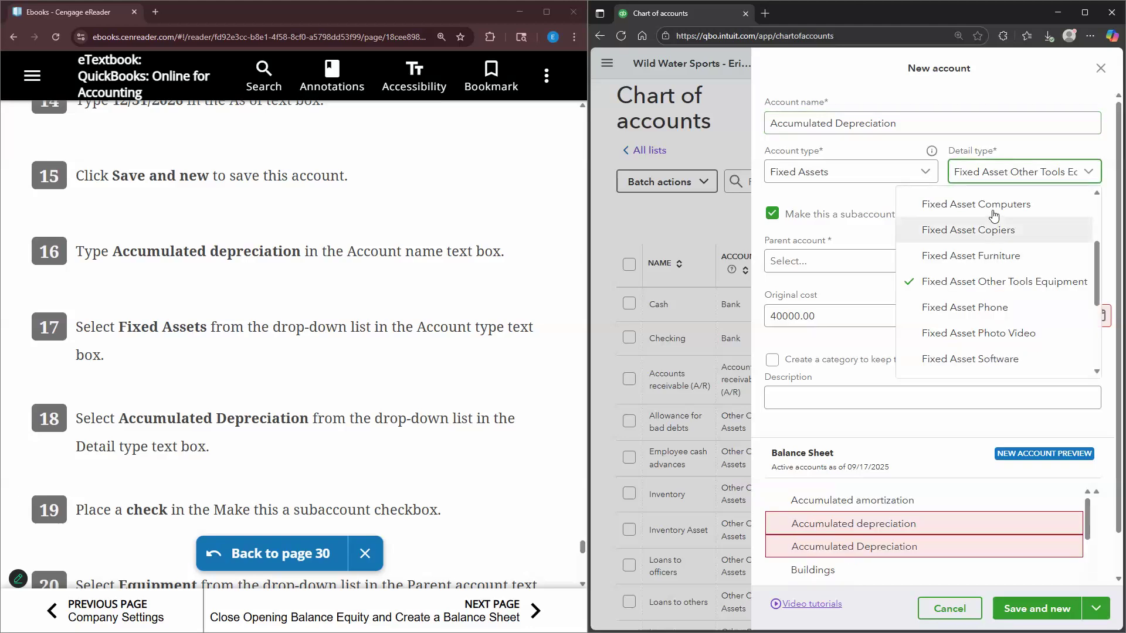
{"action": "scroll", "coordinate": [1003, 237], "scroll_direction": "up", "scroll_amount": 3}
{"action": "left_click", "coordinate": [1000, 222]}
{"action": "left_click", "coordinate": [1000, 171]}
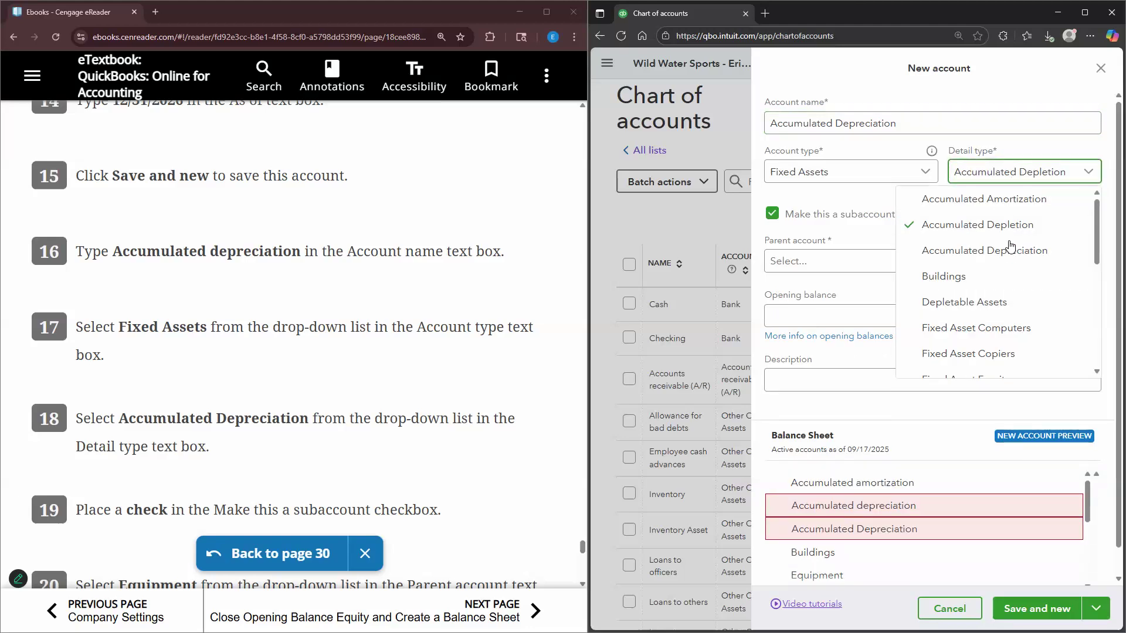
{"action": "left_click", "coordinate": [927, 250]}
- Make it an Equipment subaccount with a 10000 opening balance as of 12/31/2026, and save
{"action": "left_click", "coordinate": [868, 268]}
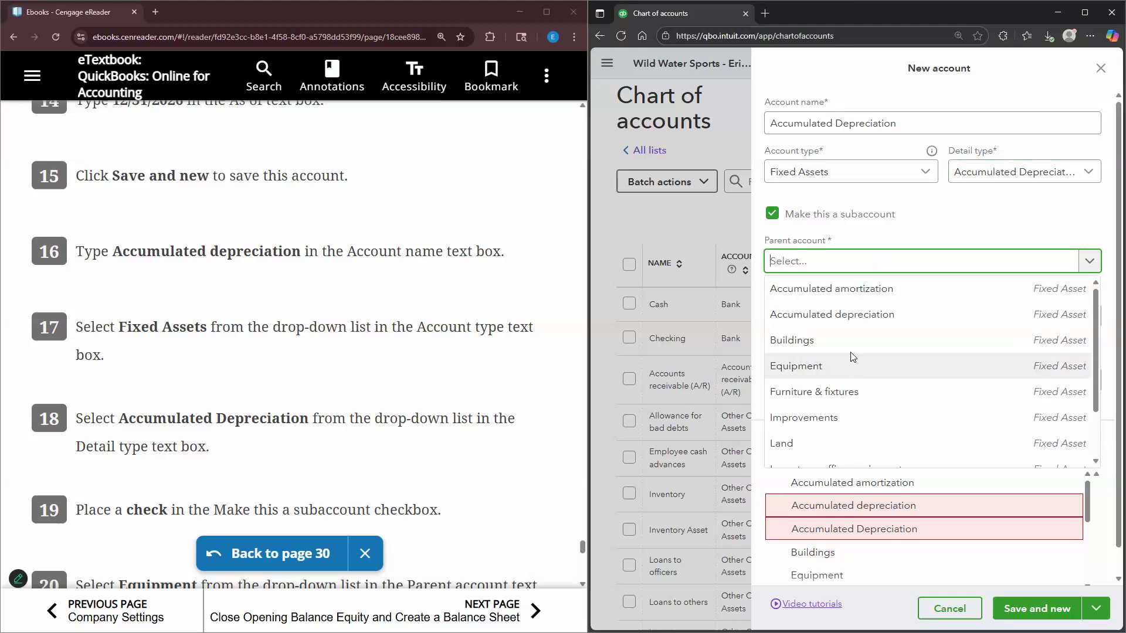
{"action": "left_click", "coordinate": [850, 359]}
{"action": "key", "text": "Tab"}
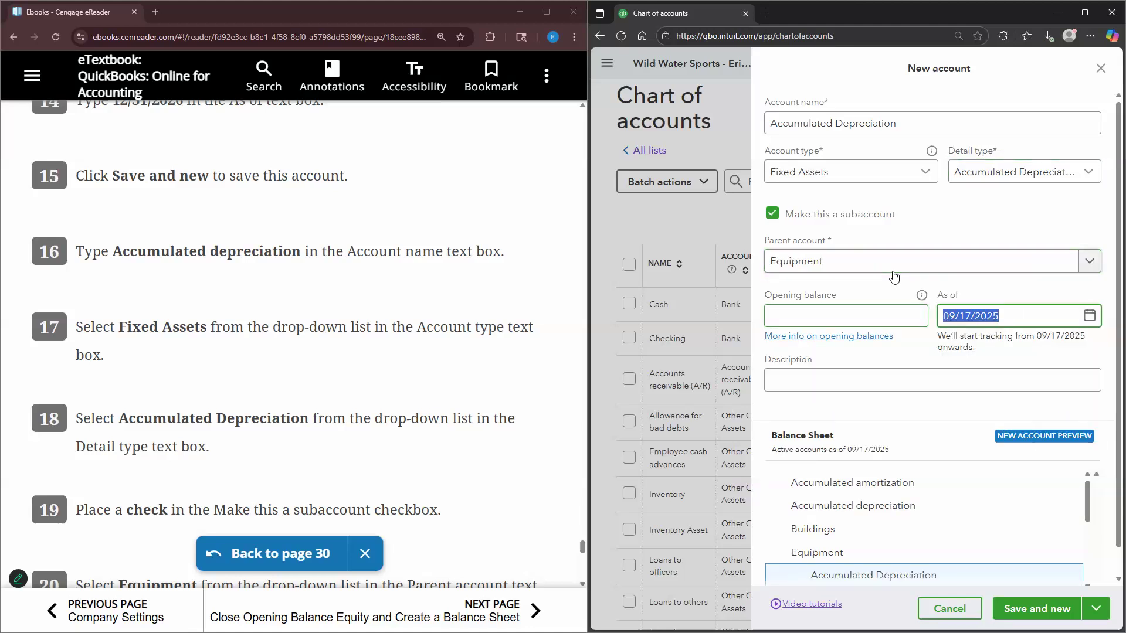
{"action": "type", "text": "12/31/2026"}
{"action": "scroll", "coordinate": [302, 387], "scroll_direction": "down", "scroll_amount": 1}
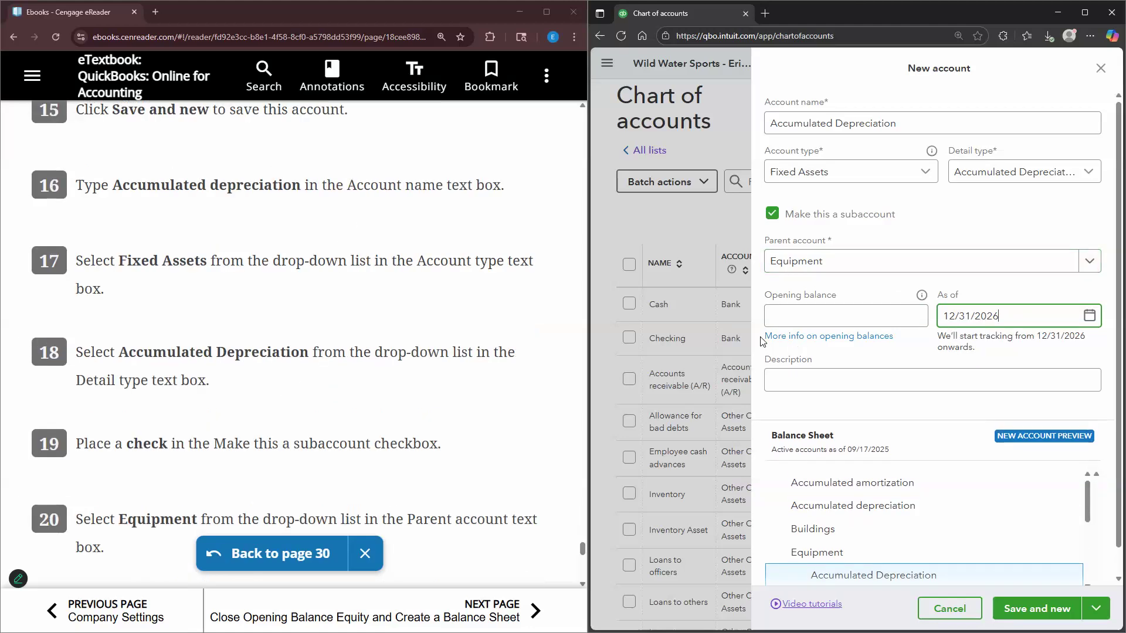
{"action": "left_click", "coordinate": [791, 312]}
{"action": "type", "text": "10000"}
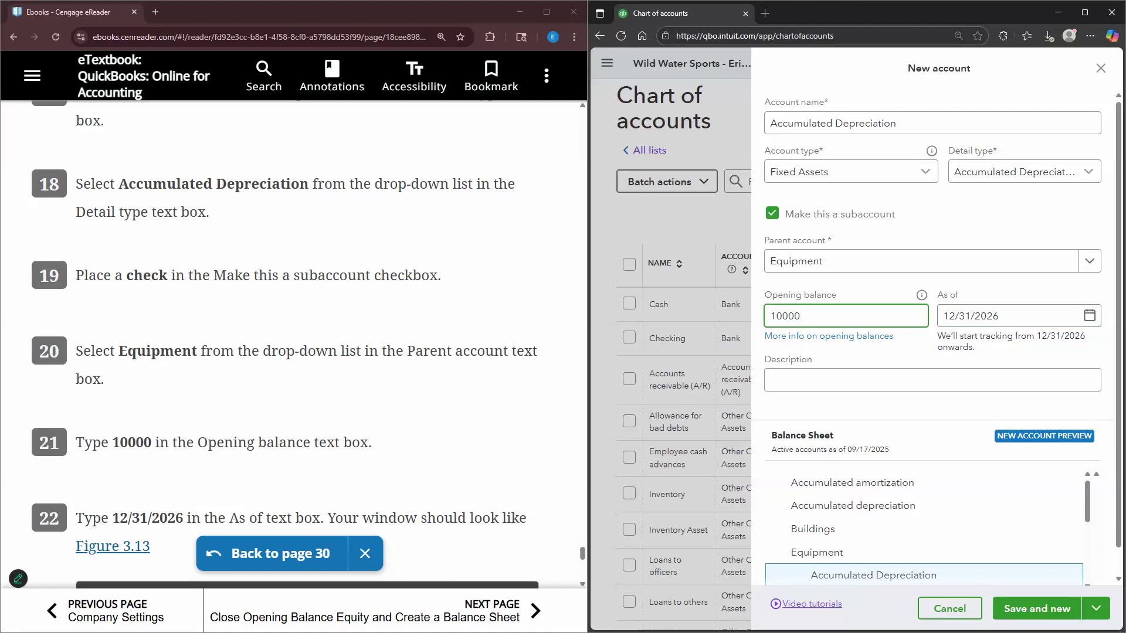
{"action": "left_click", "coordinate": [1096, 608]}
{"action": "left_click", "coordinate": [1058, 580]}
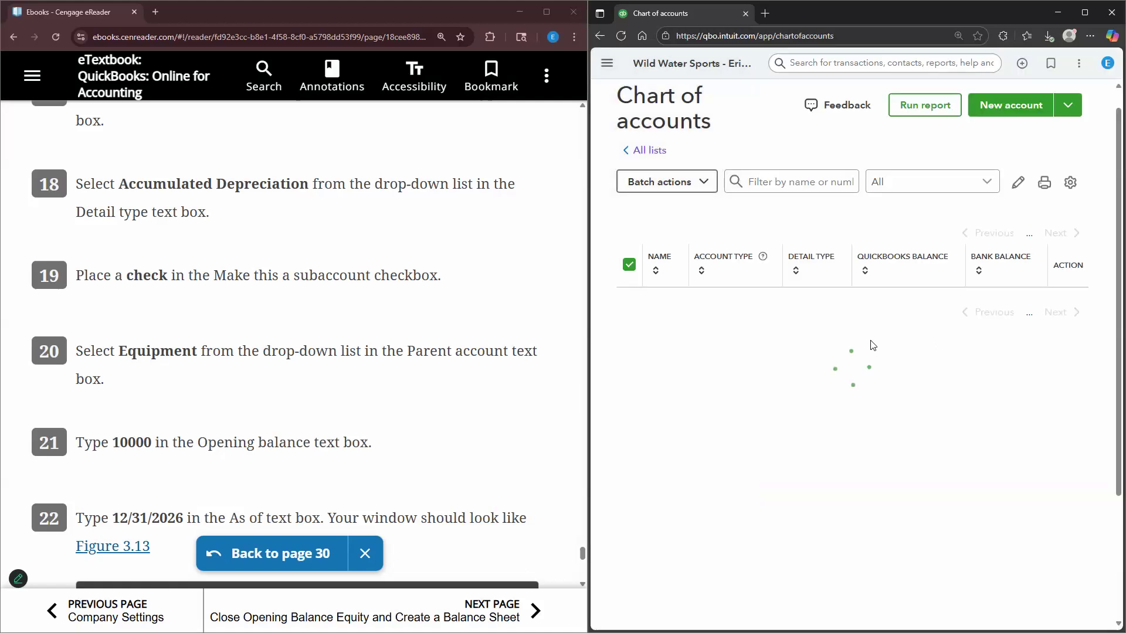
- Verify Equipment at $30,000 (Original Cost $40,000, Accumulated Depreciation -$10,000), then turn the eTextbook page
{"action": "scroll", "coordinate": [822, 378], "scroll_direction": "down", "scroll_amount": 10}
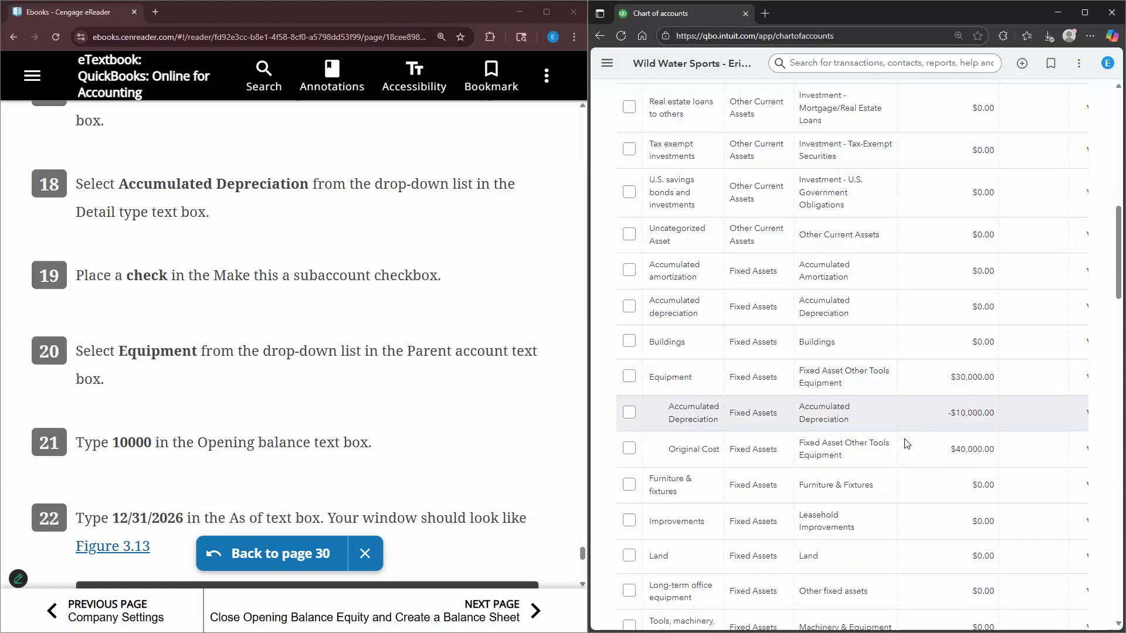
{"action": "scroll", "coordinate": [883, 417], "scroll_direction": "down", "scroll_amount": 1}
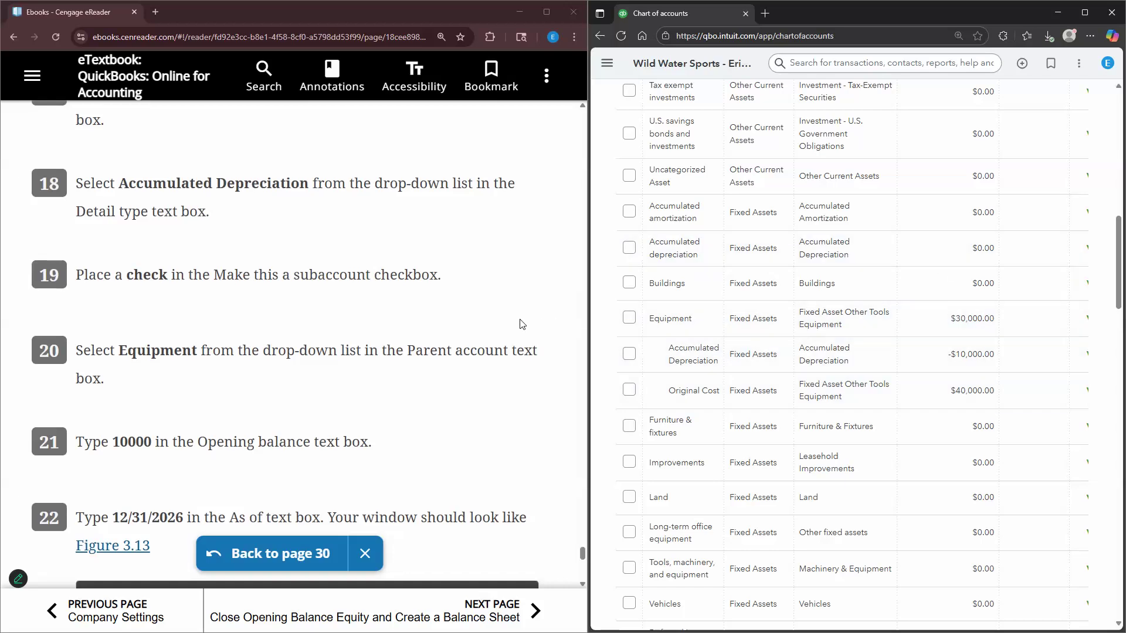
{"action": "scroll", "coordinate": [520, 331], "scroll_direction": "down", "scroll_amount": 8}
{"action": "scroll", "coordinate": [520, 331], "scroll_direction": "down", "scroll_amount": 3}
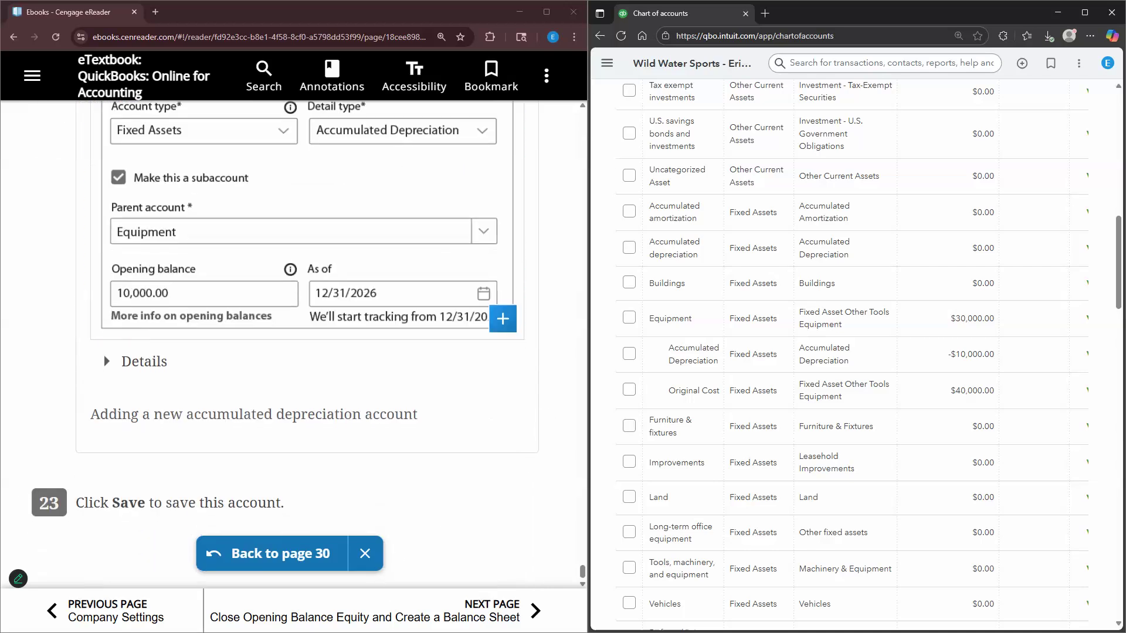
{"action": "left_click", "coordinate": [484, 593]}
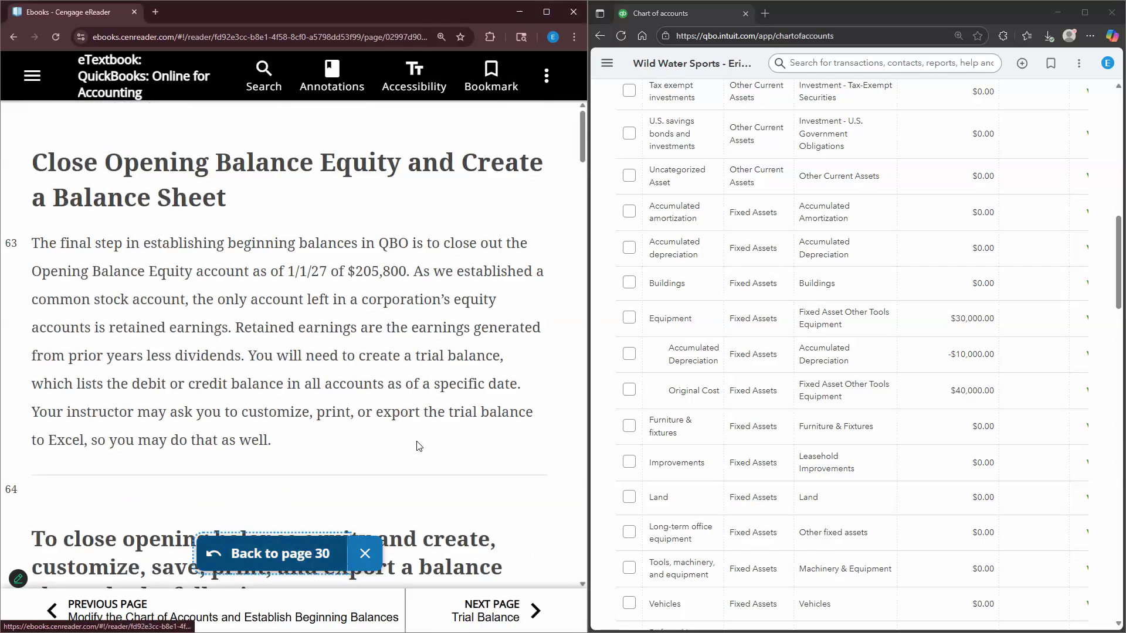
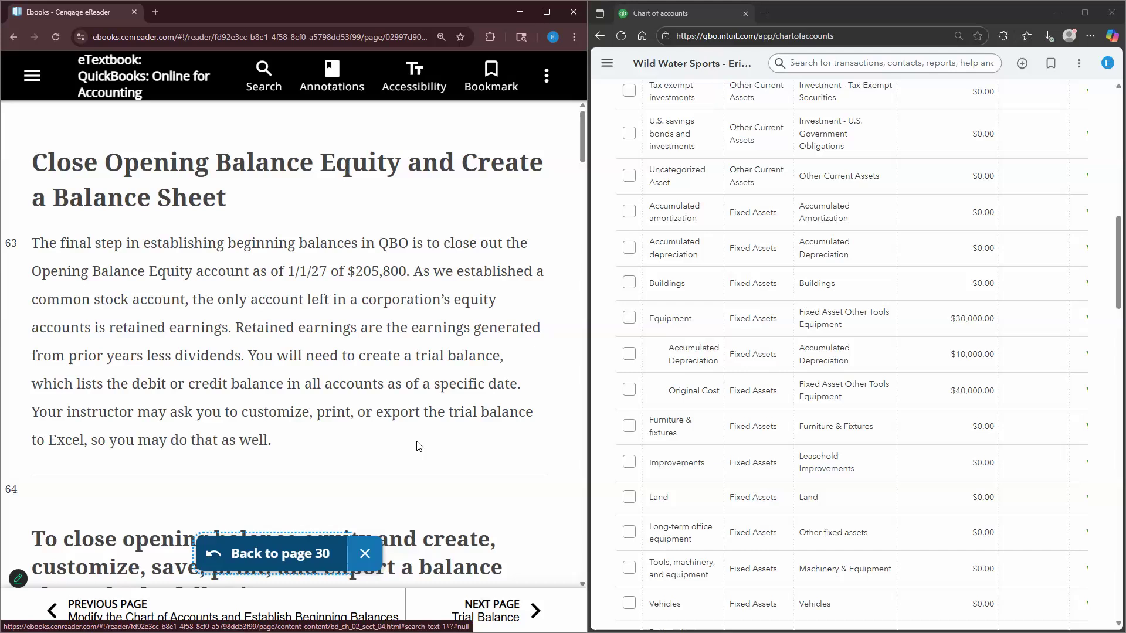
- Start a new journal entry debiting Opening balance equity $205,800
{"action": "scroll", "coordinate": [375, 293], "scroll_direction": "down", "scroll_amount": 4}
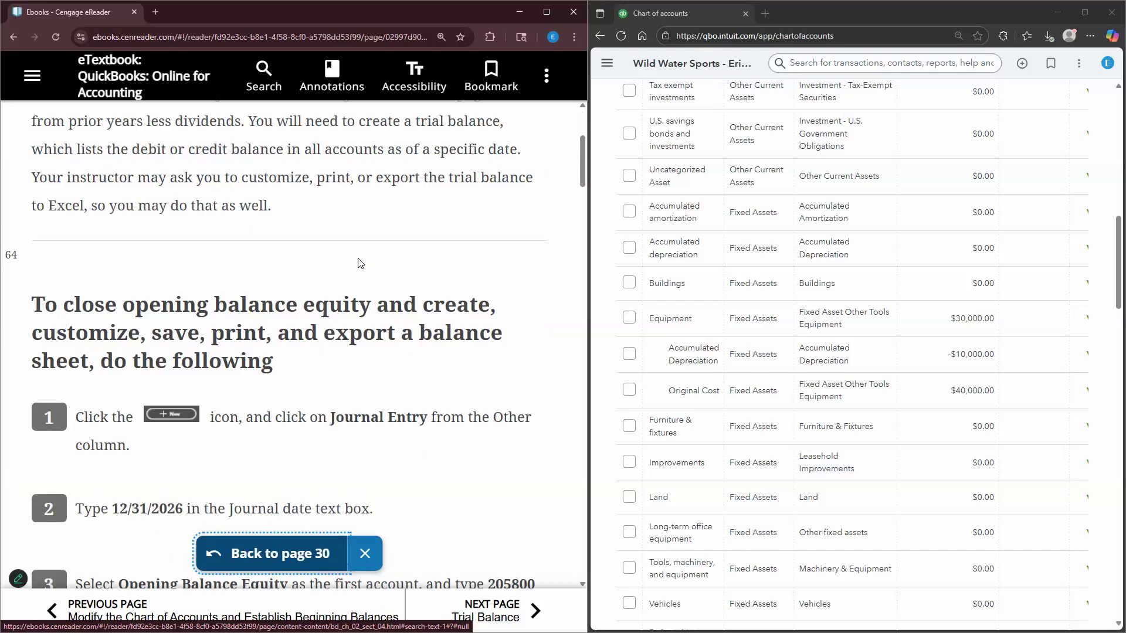
{"action": "scroll", "coordinate": [360, 263], "scroll_direction": "down", "scroll_amount": 2}
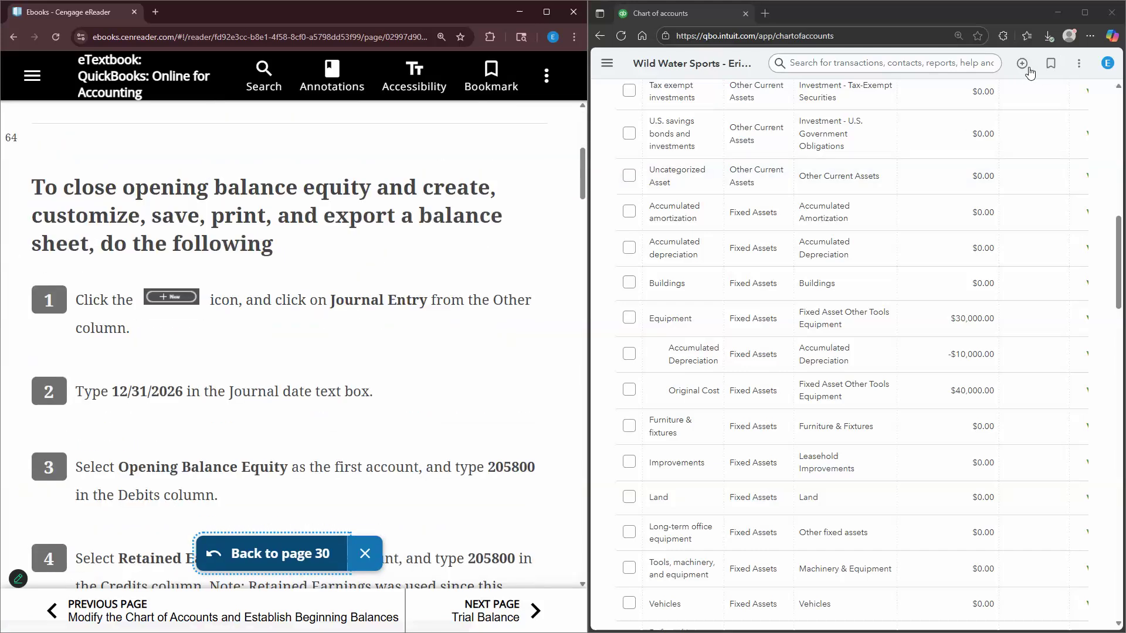
{"action": "left_click", "coordinate": [1022, 68]}
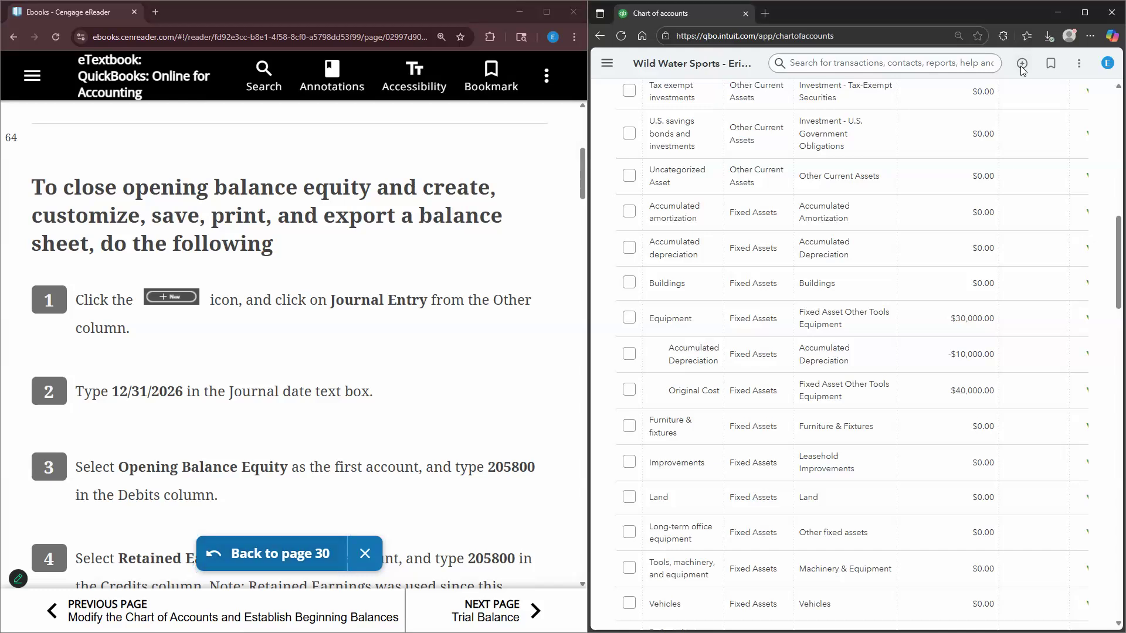
{"action": "left_click", "coordinate": [1021, 64]}
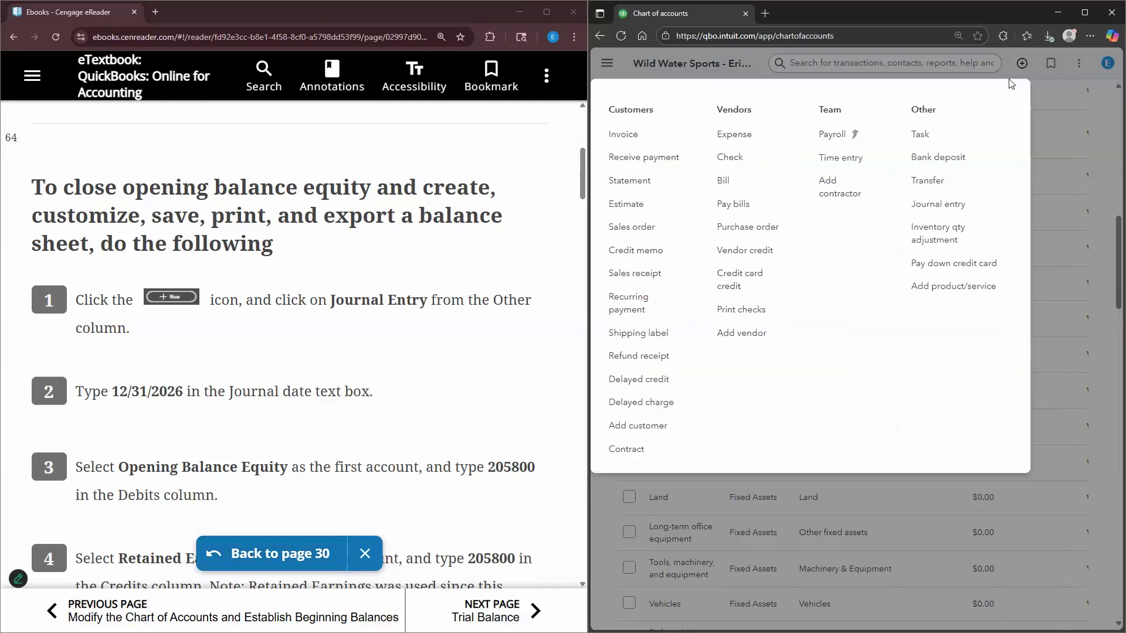
{"action": "left_click", "coordinate": [949, 209]}
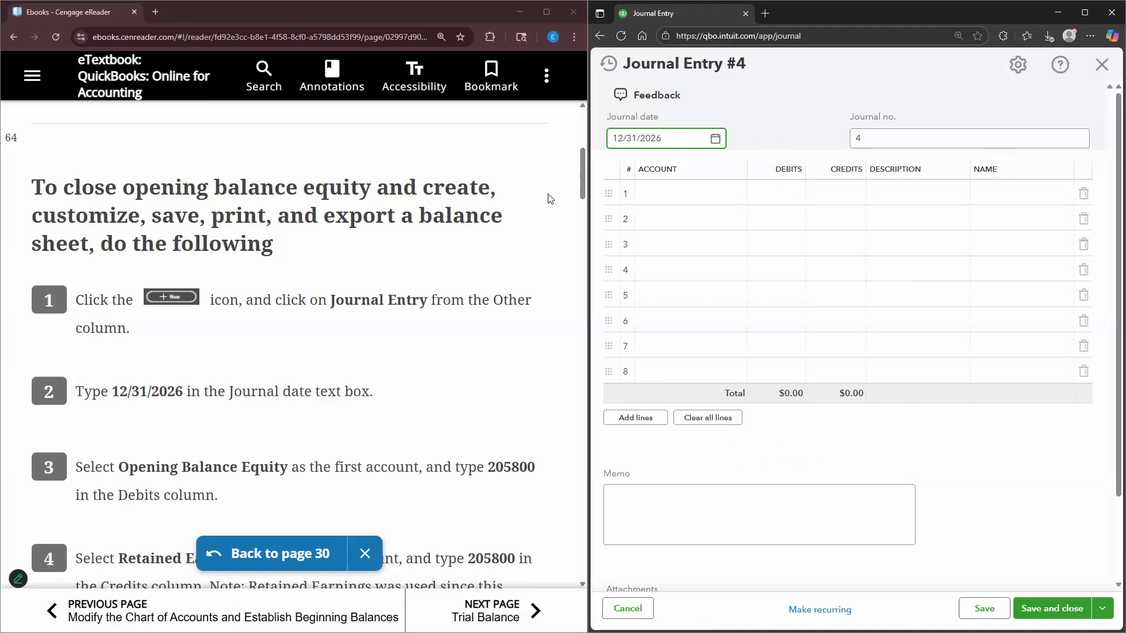
{"action": "scroll", "coordinate": [340, 282], "scroll_direction": "down", "scroll_amount": 3}
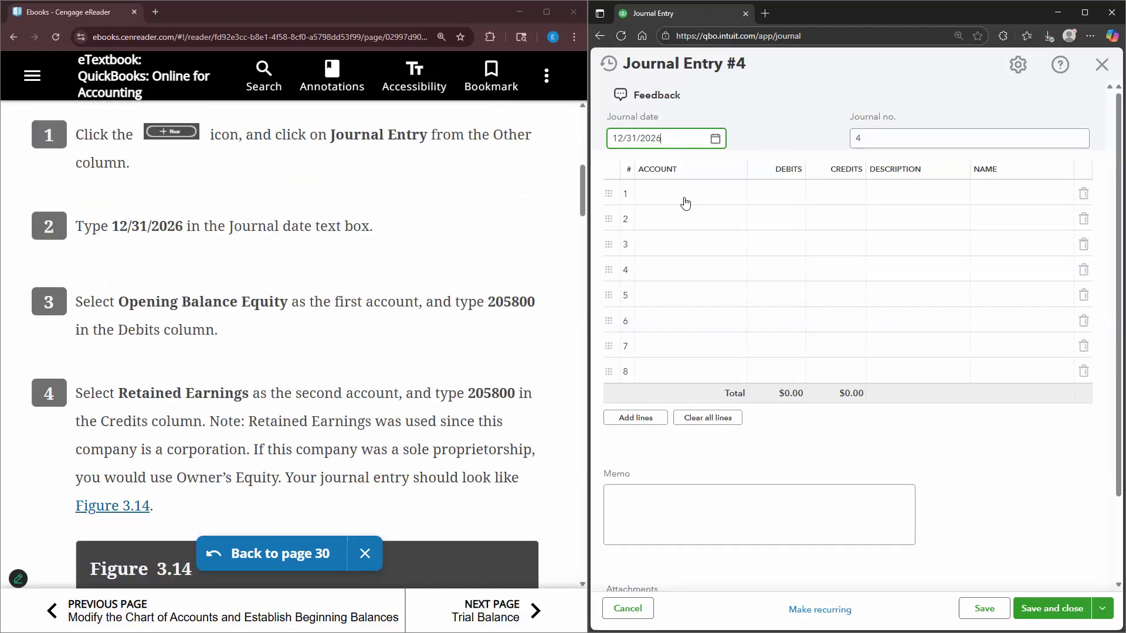
{"action": "left_click", "coordinate": [685, 203]}
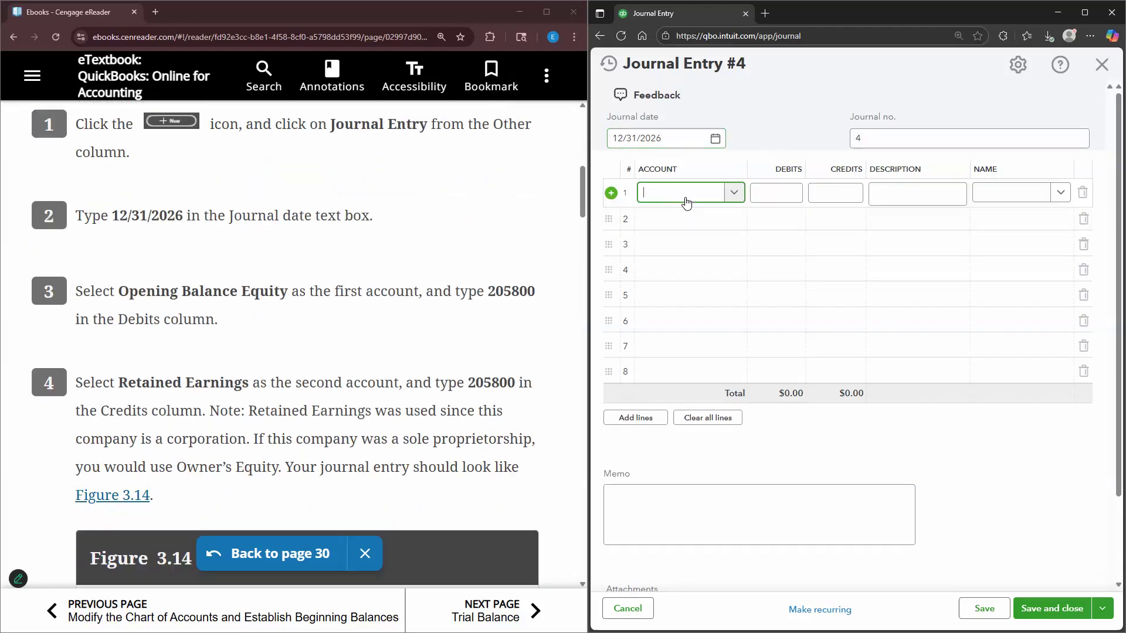
{"action": "type", "text": "ope"}
{"action": "left_click", "coordinate": [651, 268]}
{"action": "left_click", "coordinate": [792, 193]}
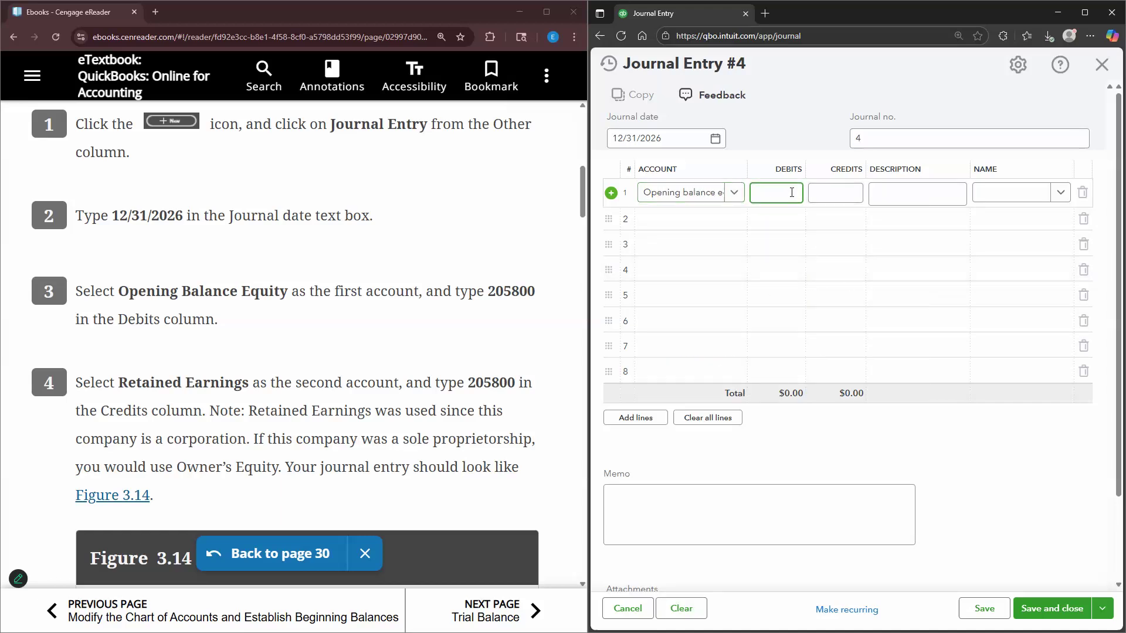
{"action": "type", "text": "205800"}
- Credit Retained Earnings $205,800 on line 2 and save journal entry 4
{"action": "left_click", "coordinate": [677, 222]}
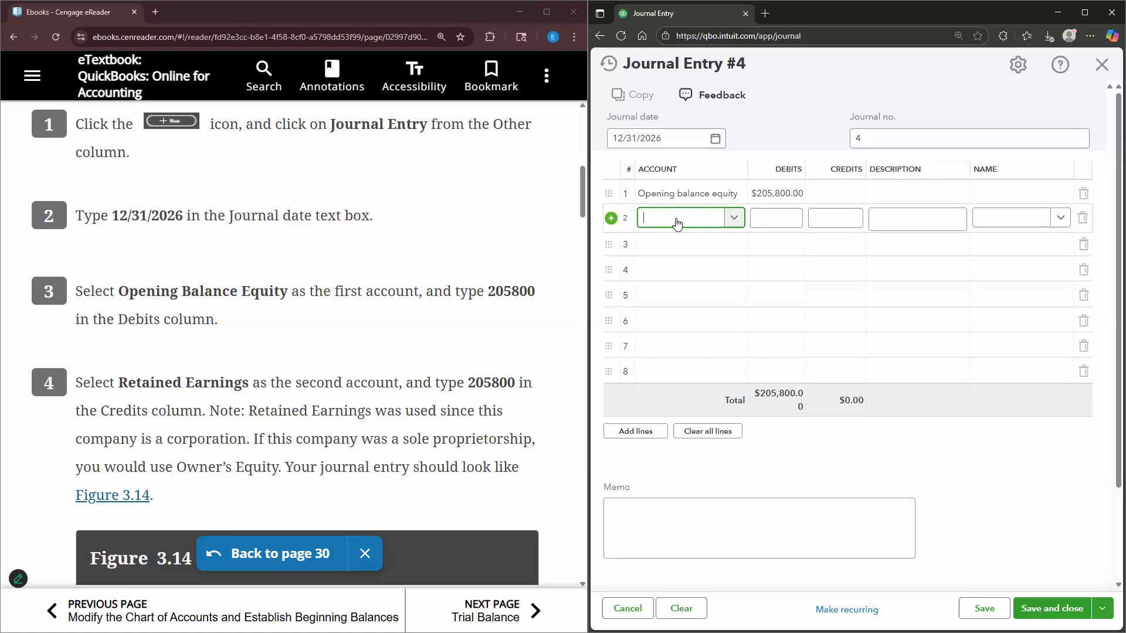
{"action": "type", "text": "reta"}
{"action": "key", "text": "Down"}
{"action": "key", "text": "Tab"}
{"action": "left_click", "coordinate": [856, 223]}
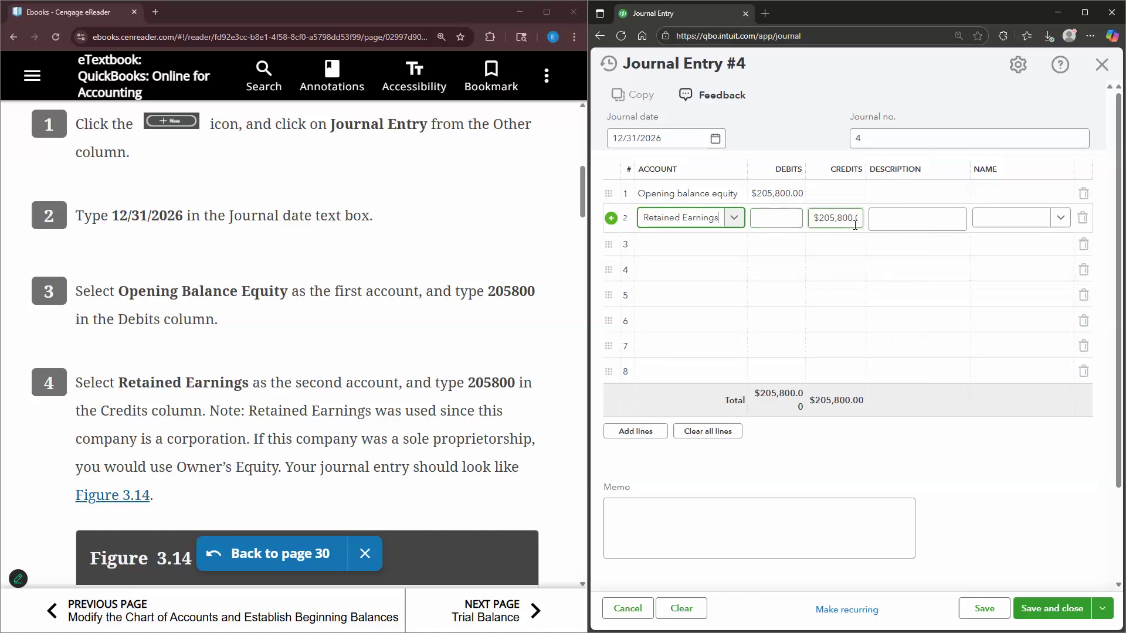
{"action": "key", "text": "ctrl+minus"}
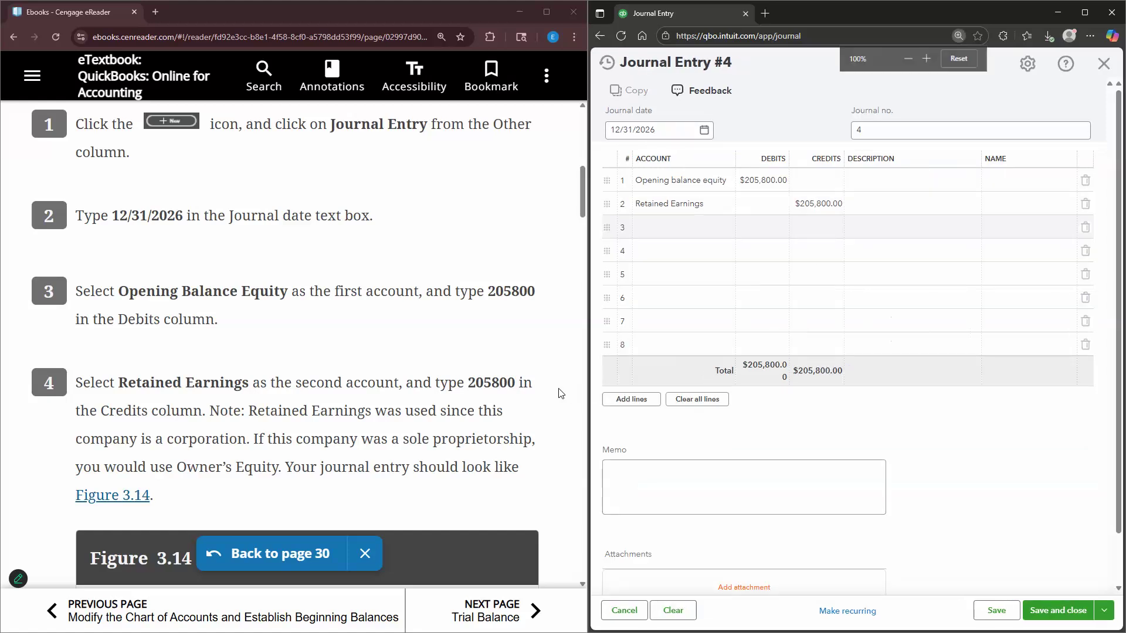
{"action": "scroll", "coordinate": [519, 398], "scroll_direction": "down", "scroll_amount": 3}
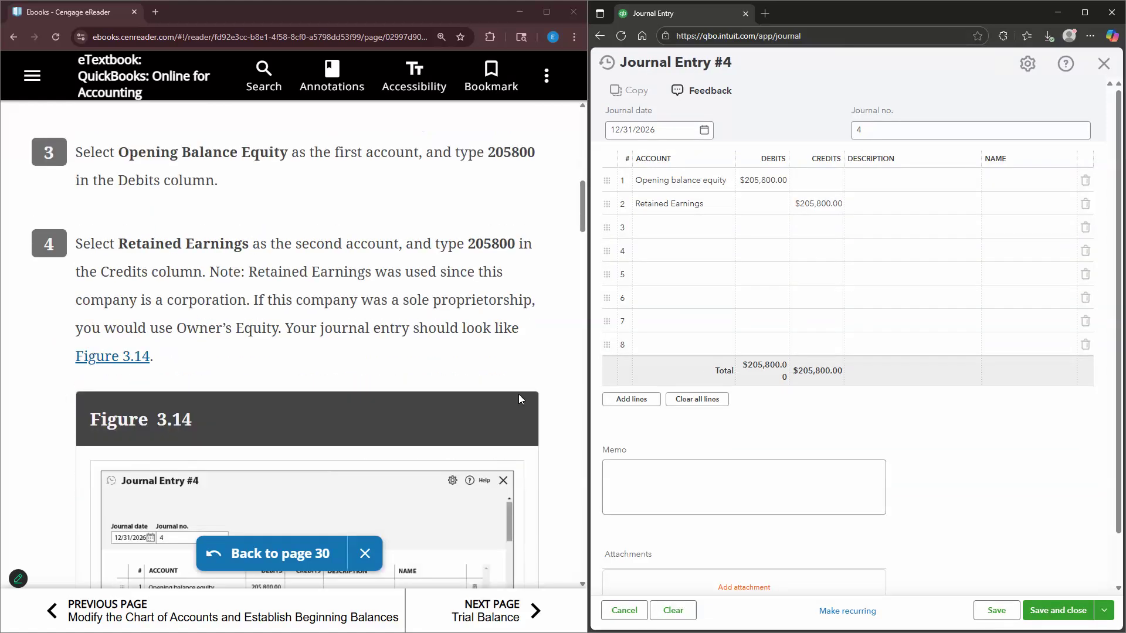
{"action": "scroll", "coordinate": [519, 395], "scroll_direction": "down", "scroll_amount": 1}
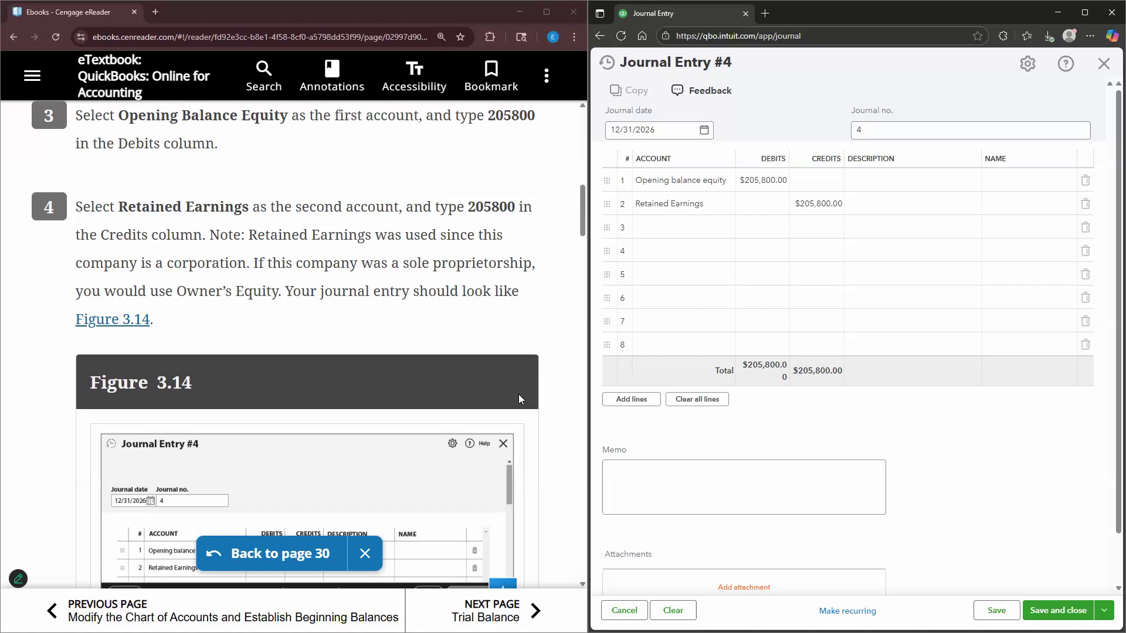
{"action": "scroll", "coordinate": [526, 370], "scroll_direction": "down", "scroll_amount": 10}
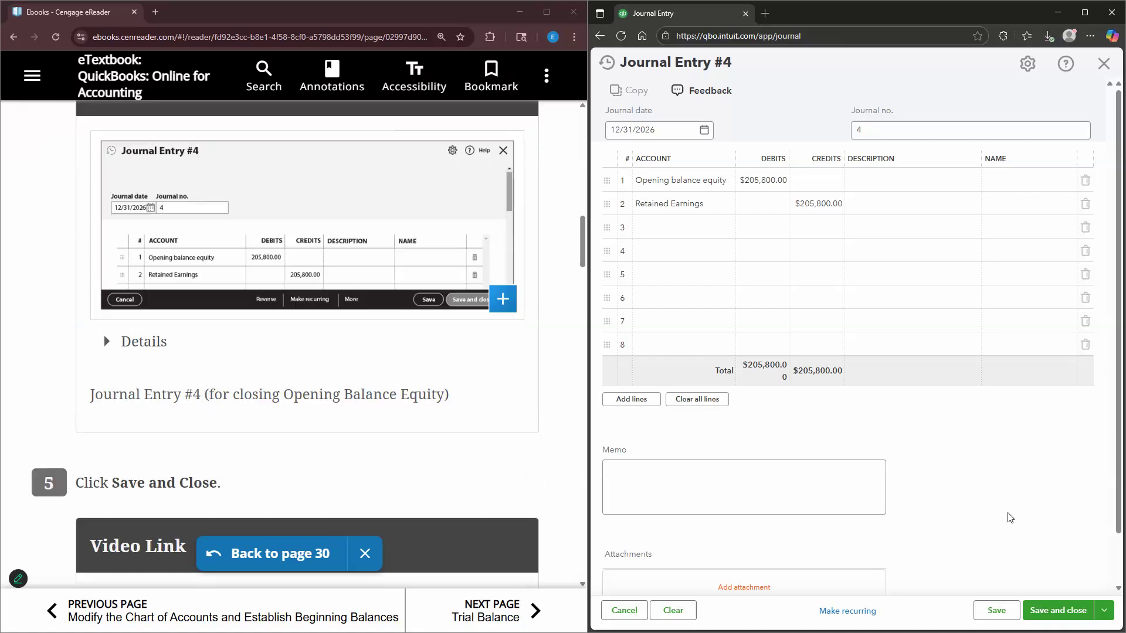
{"action": "scroll", "coordinate": [672, 447], "scroll_direction": "down", "scroll_amount": 1}
{"action": "left_click", "coordinate": [1058, 611]}
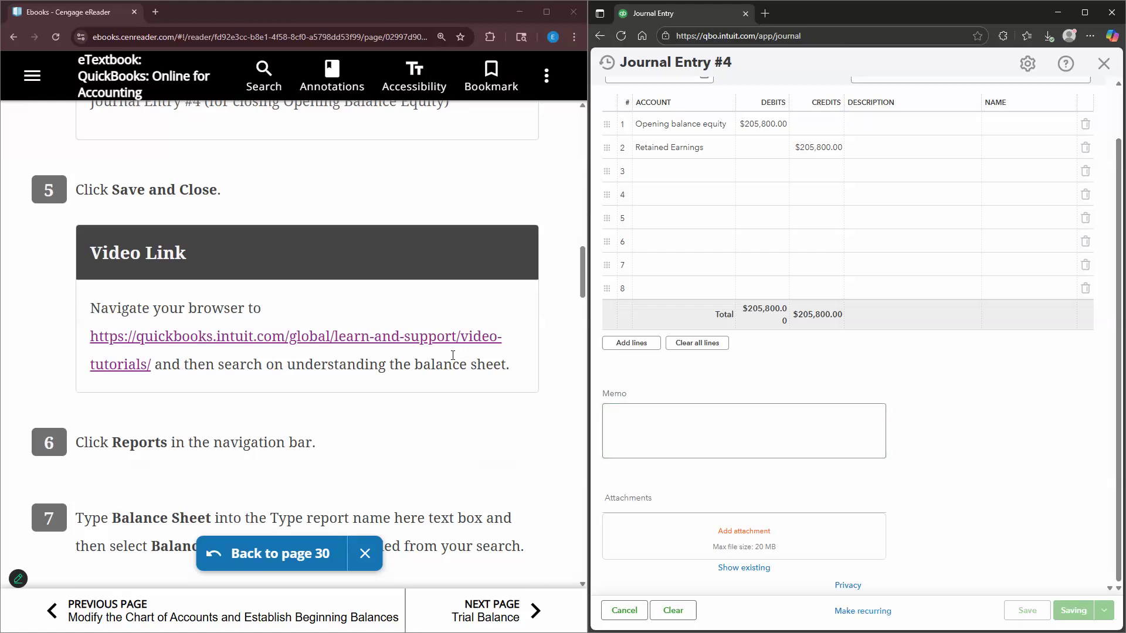
{"action": "scroll", "coordinate": [453, 357], "scroll_direction": "down", "scroll_amount": 3}
{"action": "left_click", "coordinate": [604, 62]}
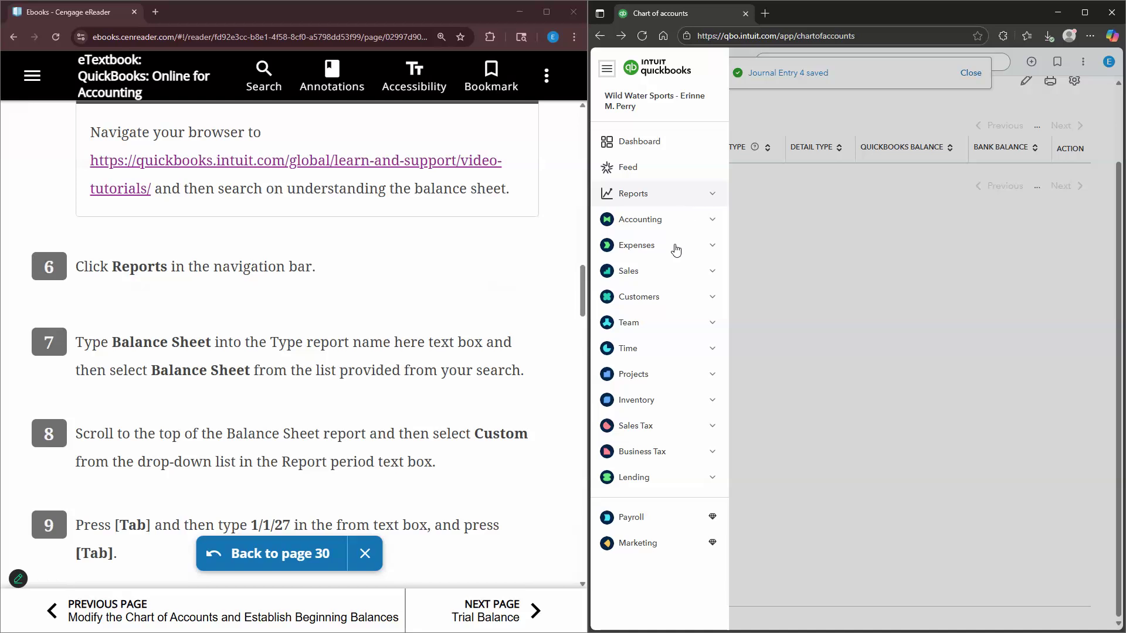
- Open the Balance Sheet from Standard reports and dismiss the AI tip and Insights panel
{"action": "left_click", "coordinate": [683, 195]}
{"action": "left_click", "coordinate": [677, 228]}
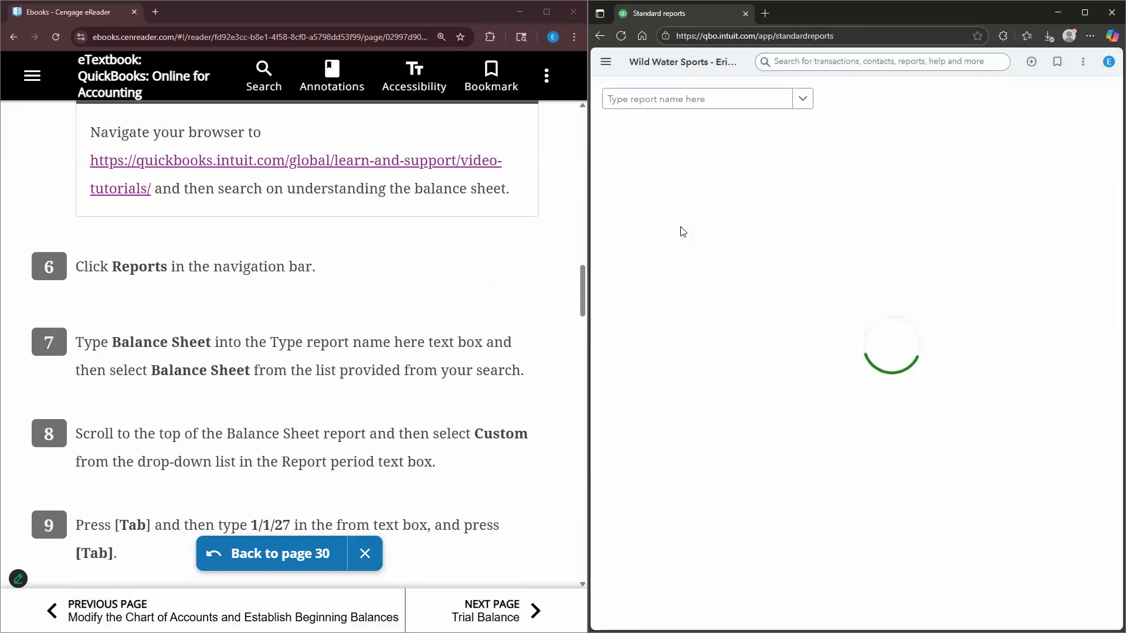
{"action": "left_click", "coordinate": [658, 193]}
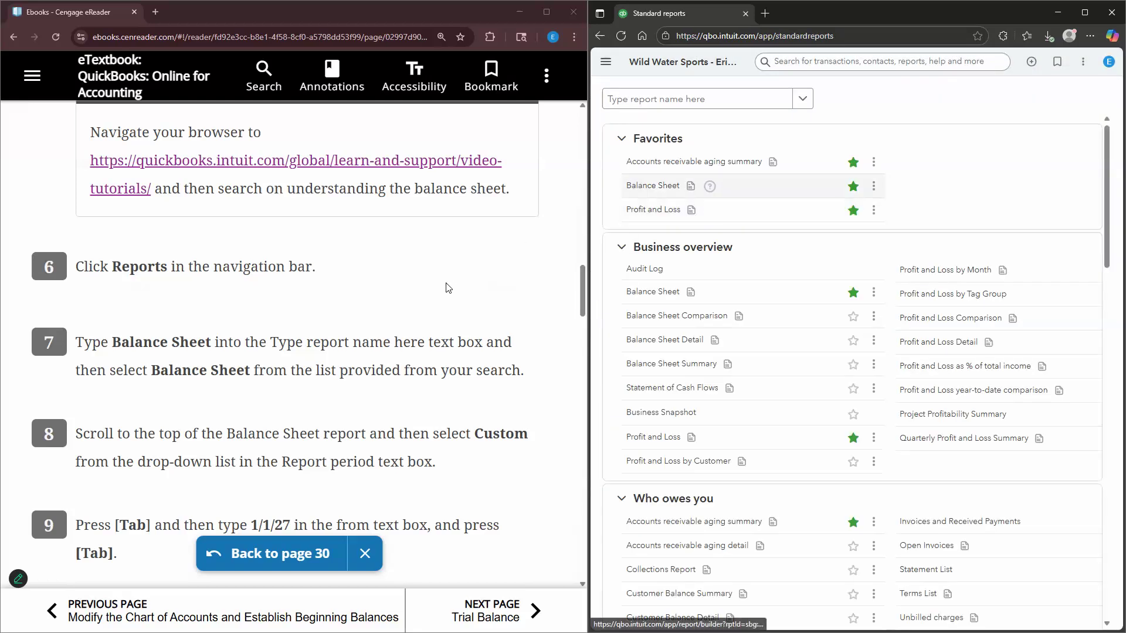
{"action": "scroll", "coordinate": [447, 288], "scroll_direction": "down", "scroll_amount": 1}
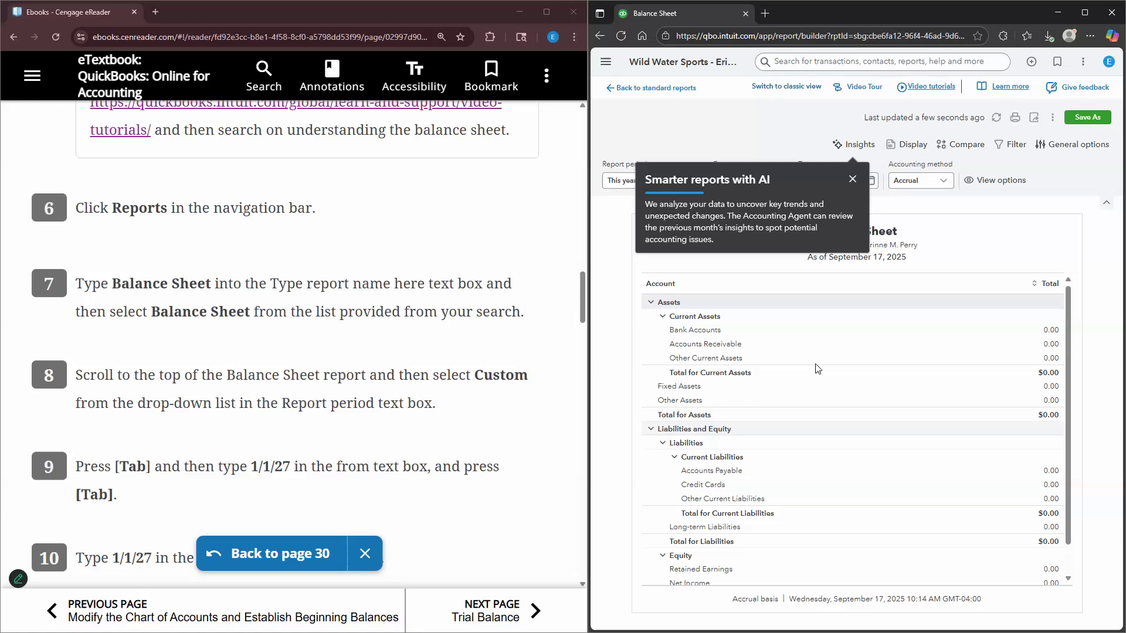
{"action": "key", "text": "ctrl+plus"}
{"action": "left_click", "coordinate": [844, 187]}
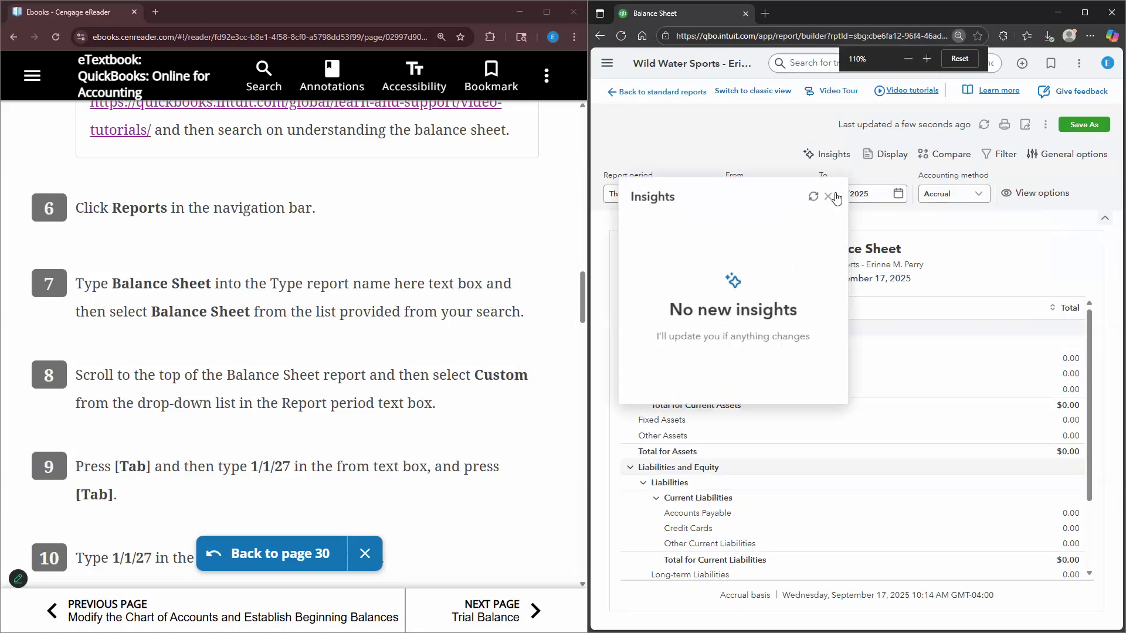
{"action": "left_click", "coordinate": [834, 191]}
- Set the Balance Sheet date range to 01/01/2027 through 01/01/2027
{"action": "key", "text": "Tab"}
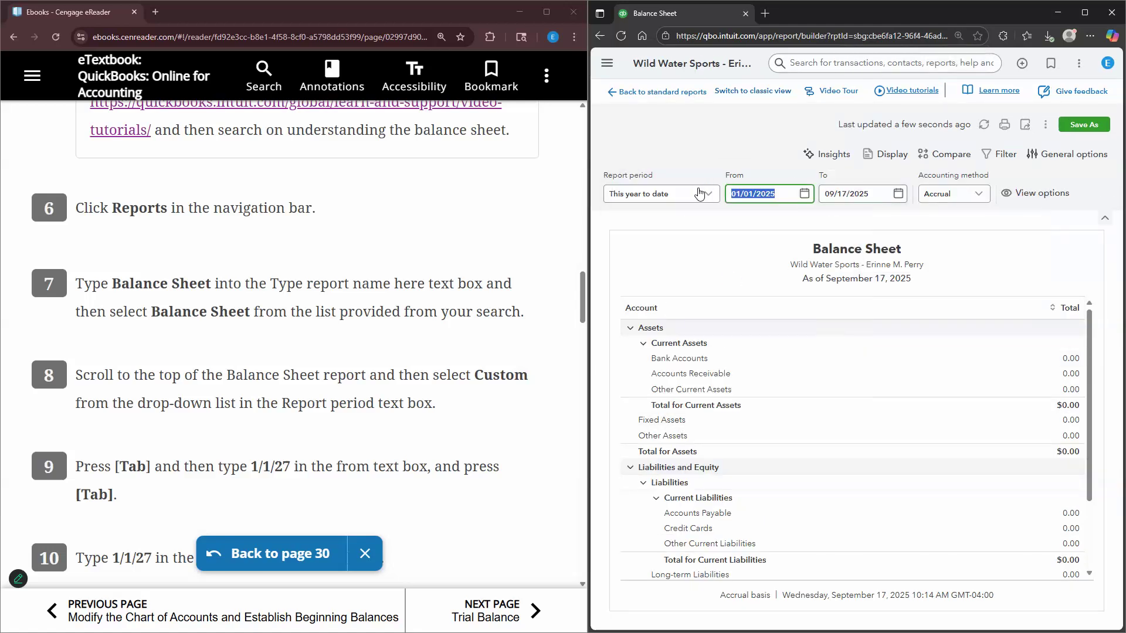
{"action": "type", "text": "01/01/2"}
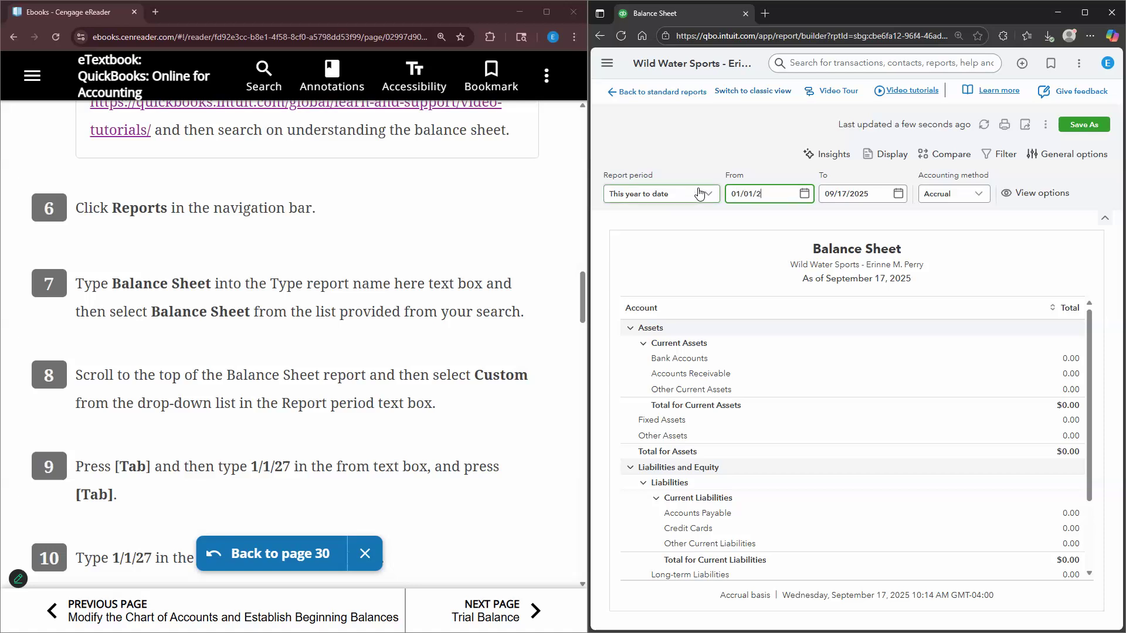
{"action": "type", "text": "027"}
{"action": "key", "text": "Tab"}
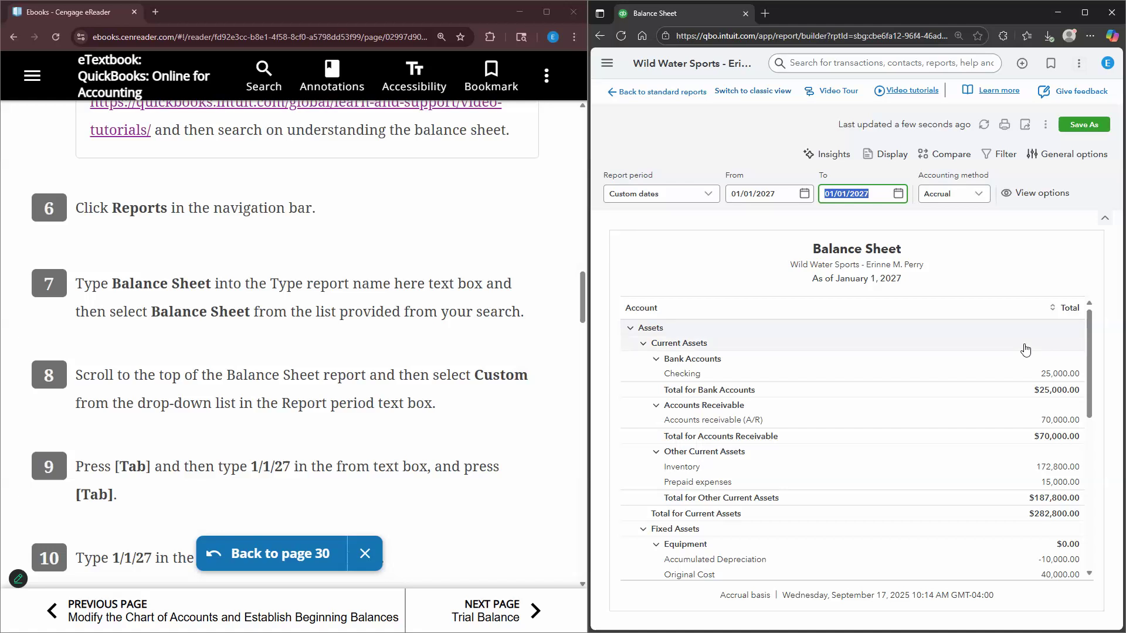
{"action": "key", "text": "ctrl+plus"}
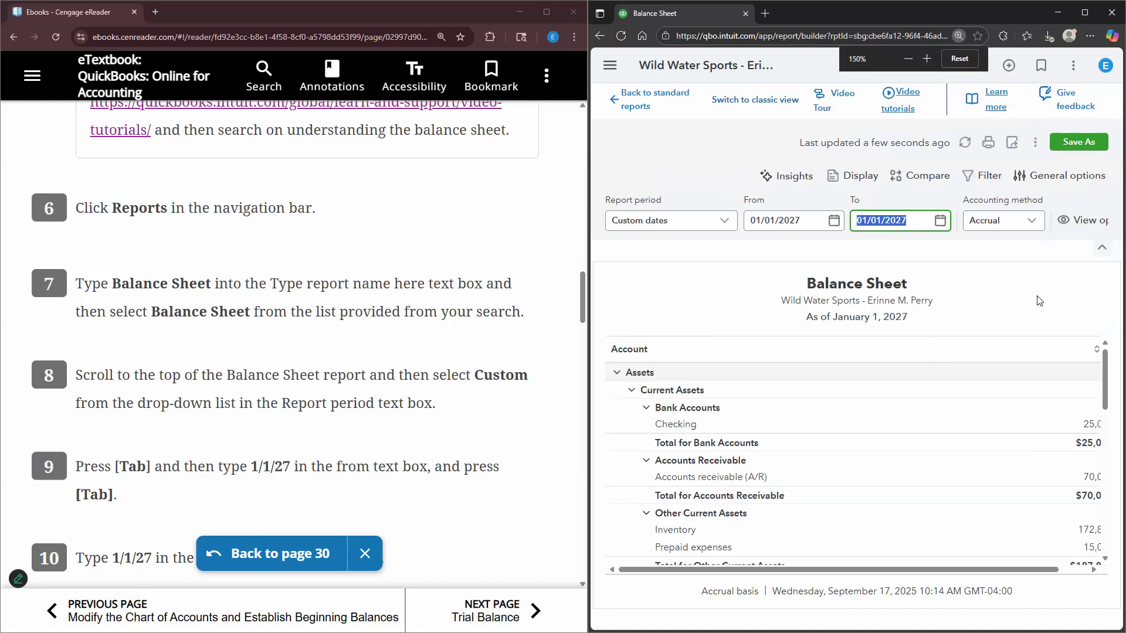
{"action": "key", "text": "ctrl+minus"}
{"action": "key", "text": "ctrl+minus"}
{"action": "scroll", "coordinate": [455, 407], "scroll_direction": "down", "scroll_amount": 5}
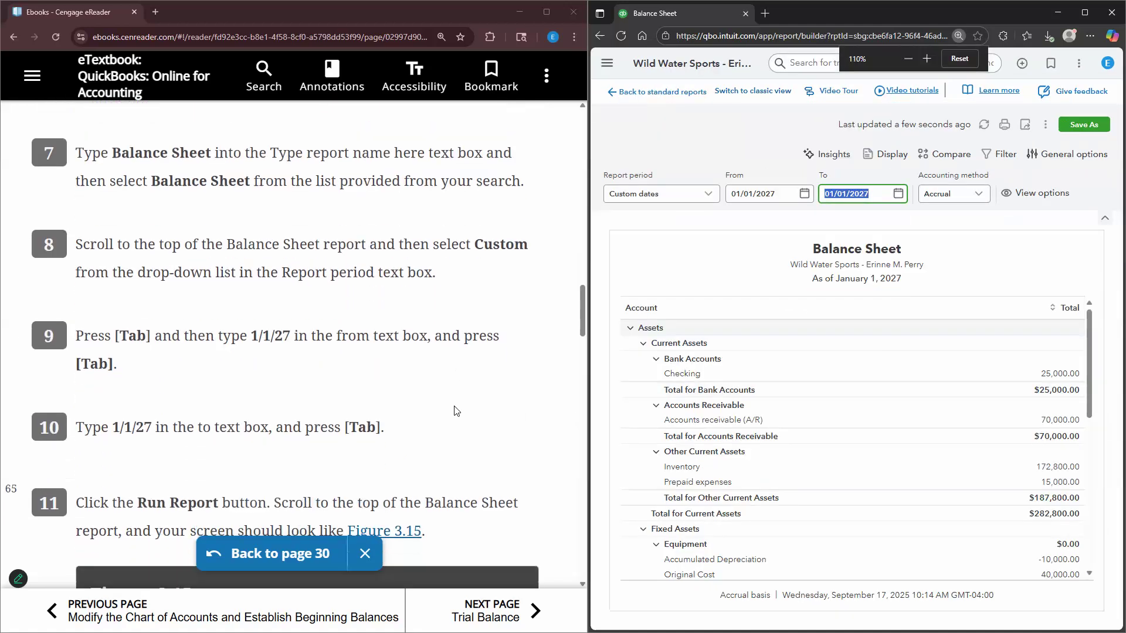
{"action": "scroll", "coordinate": [1056, 358], "scroll_direction": "down", "scroll_amount": 2}
{"action": "scroll", "coordinate": [1064, 355], "scroll_direction": "up", "scroll_amount": 3}
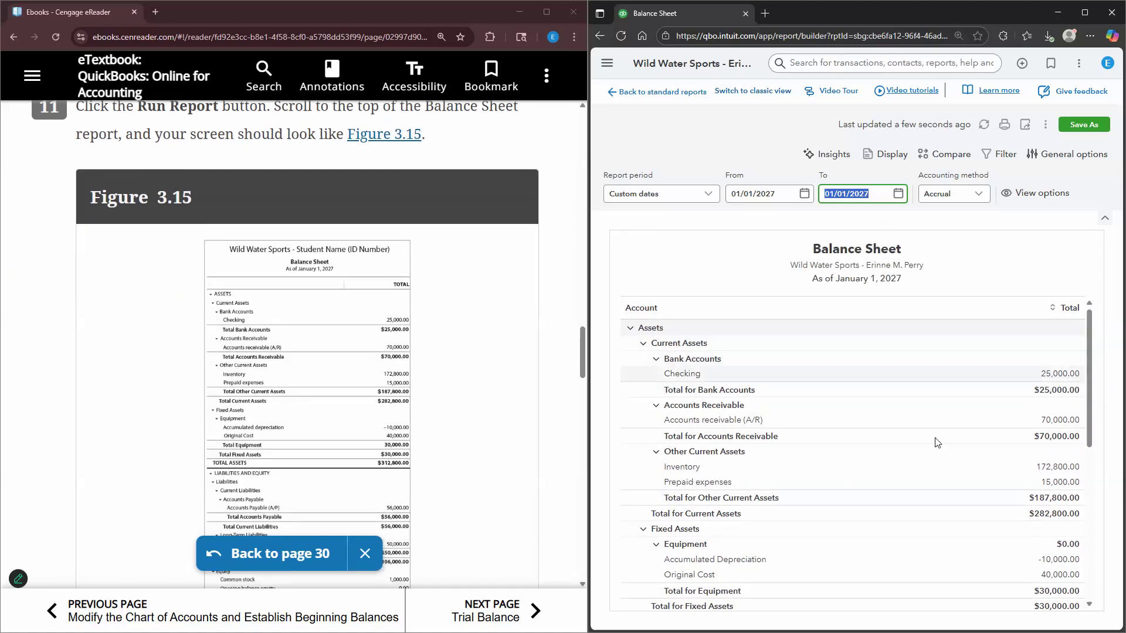
{"action": "scroll", "coordinate": [1038, 439], "scroll_direction": "down", "scroll_amount": 3}
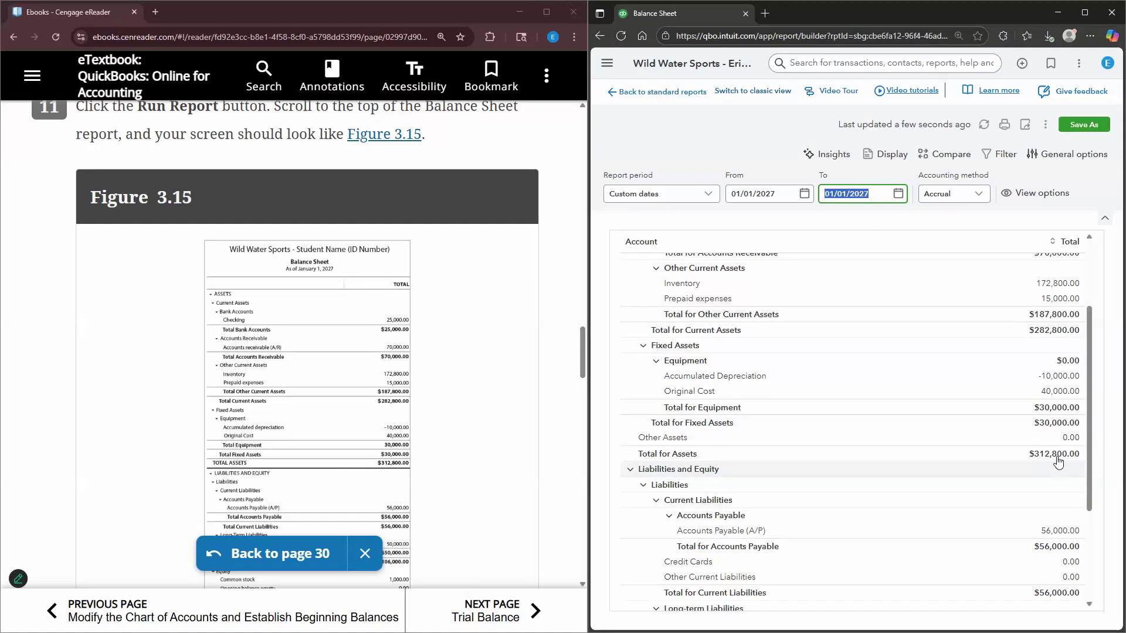
{"action": "scroll", "coordinate": [1058, 460], "scroll_direction": "down", "scroll_amount": 3}
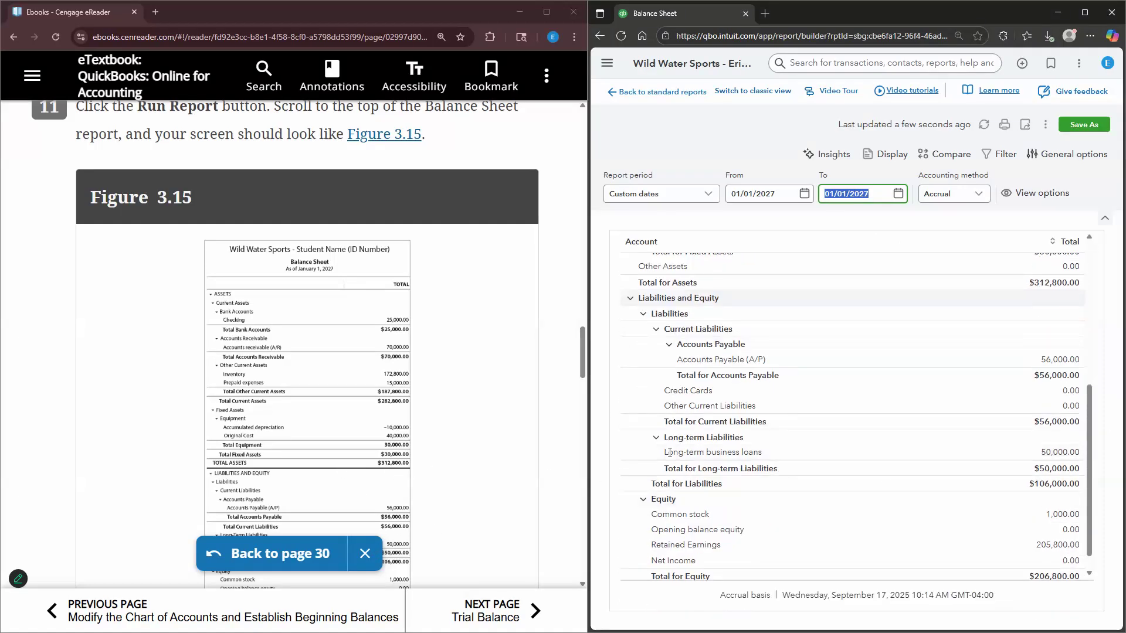
{"action": "scroll", "coordinate": [470, 487], "scroll_direction": "down", "scroll_amount": 4}
{"action": "scroll", "coordinate": [1038, 493], "scroll_direction": "down", "scroll_amount": 1}
{"action": "scroll", "coordinate": [1052, 497], "scroll_direction": "up", "scroll_amount": 1}
{"action": "scroll", "coordinate": [1053, 497], "scroll_direction": "down", "scroll_amount": 1}
{"action": "scroll", "coordinate": [1052, 497], "scroll_direction": "down", "scroll_amount": 1}
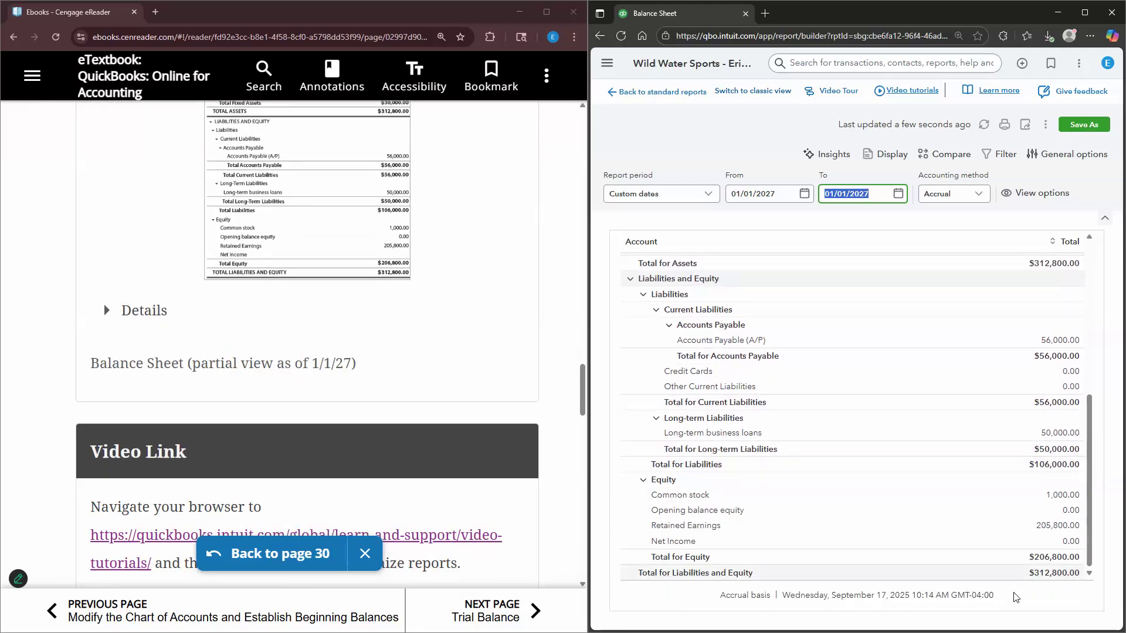
{"action": "scroll", "coordinate": [557, 414], "scroll_direction": "down", "scroll_amount": 6}
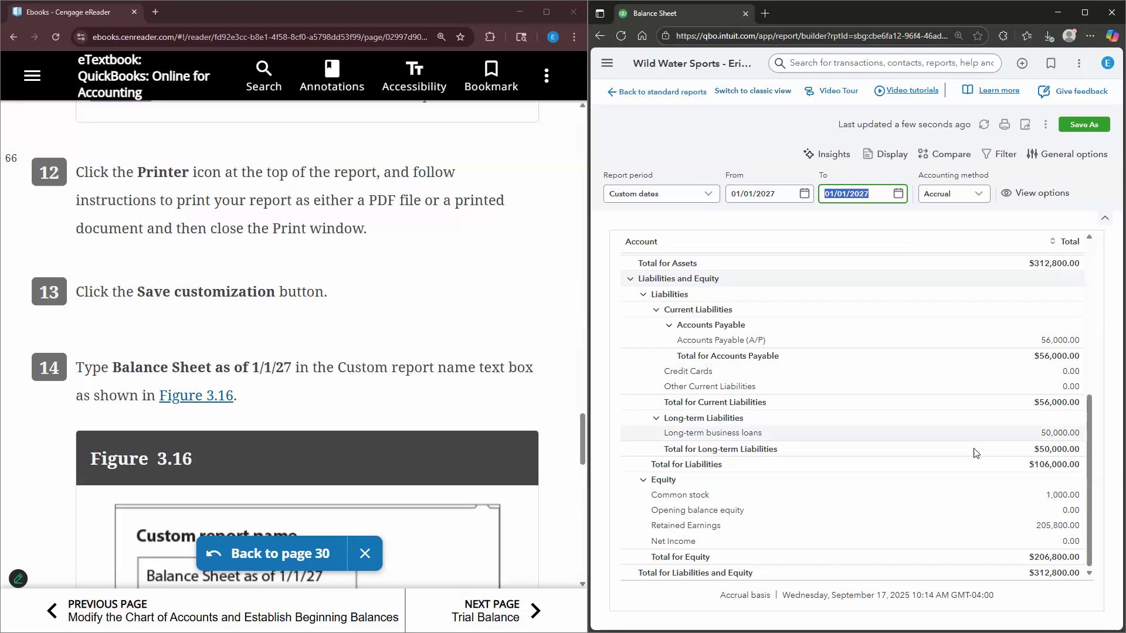
{"action": "scroll", "coordinate": [975, 452], "scroll_direction": "up", "scroll_amount": 4}
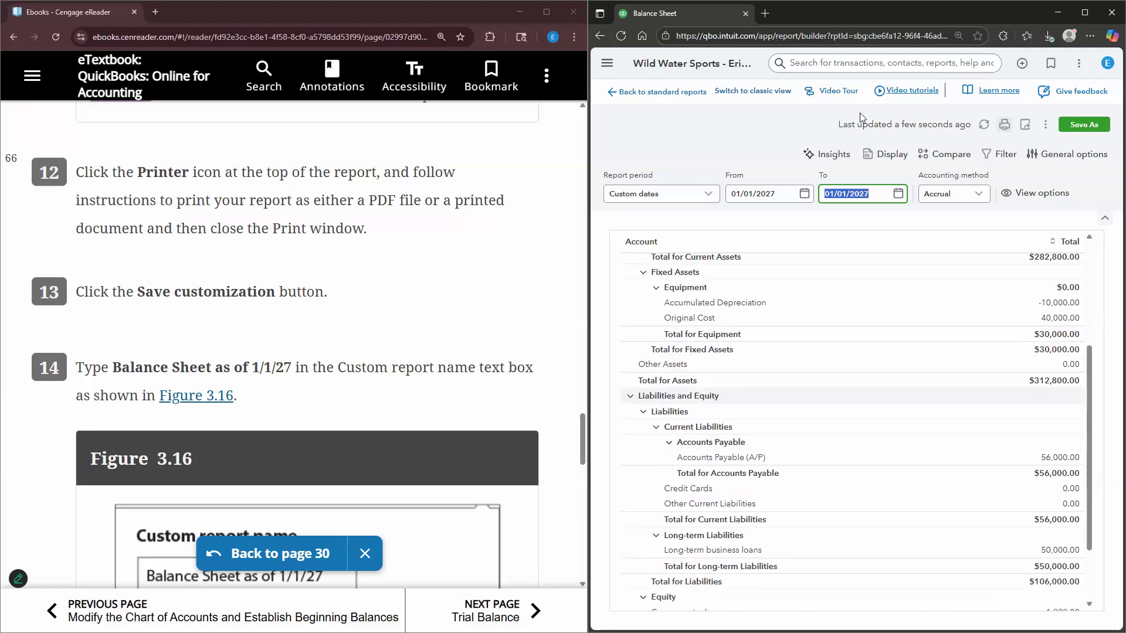
{"action": "left_click", "coordinate": [1004, 125]}
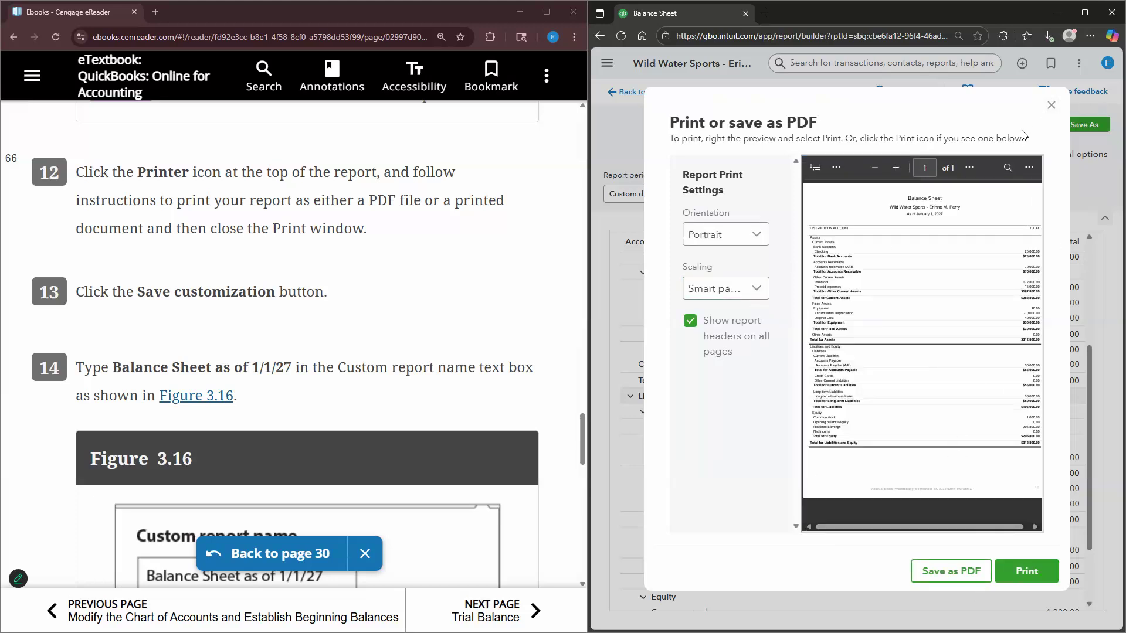
{"action": "left_click", "coordinate": [1051, 105]}
{"action": "scroll", "coordinate": [380, 213], "scroll_direction": "down", "scroll_amount": 1}
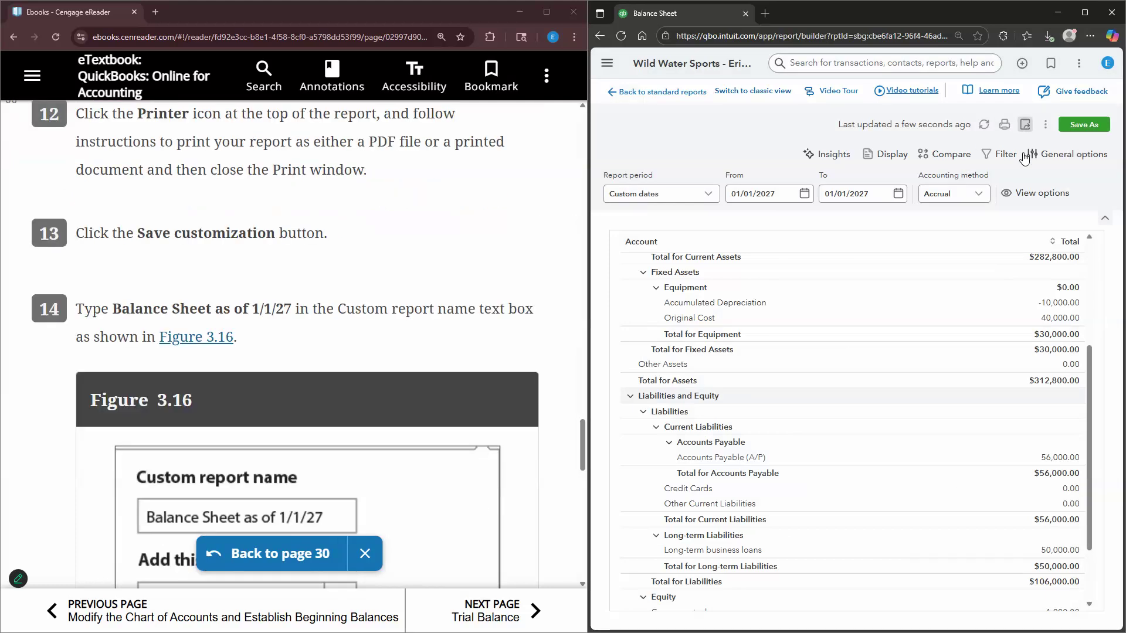
{"action": "left_click", "coordinate": [1024, 127]}
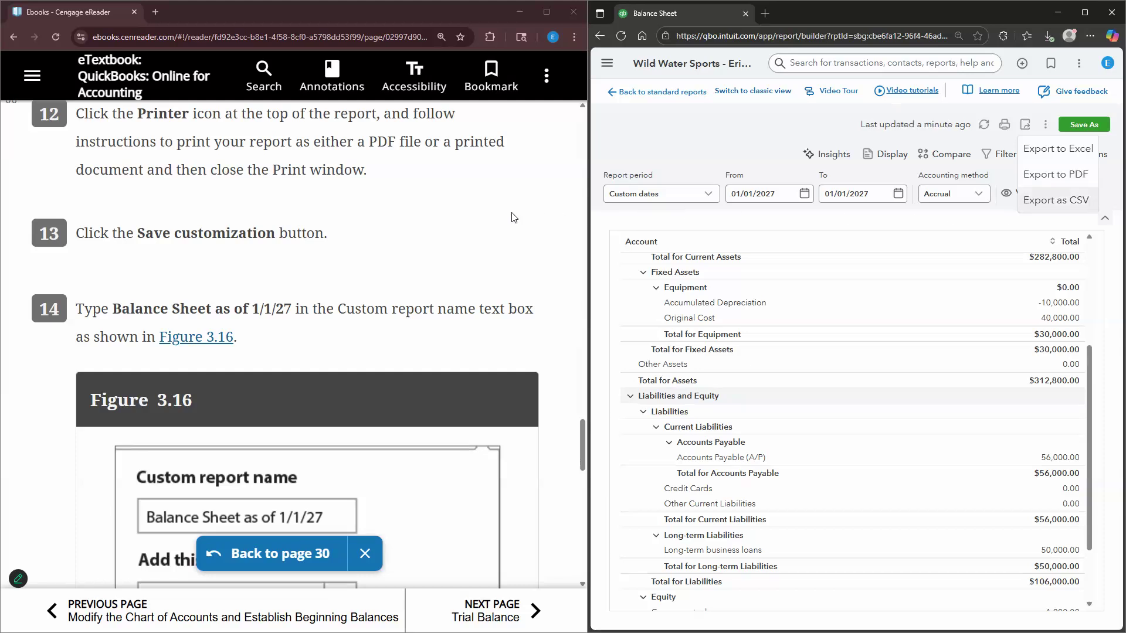
{"action": "left_click", "coordinate": [975, 176]}
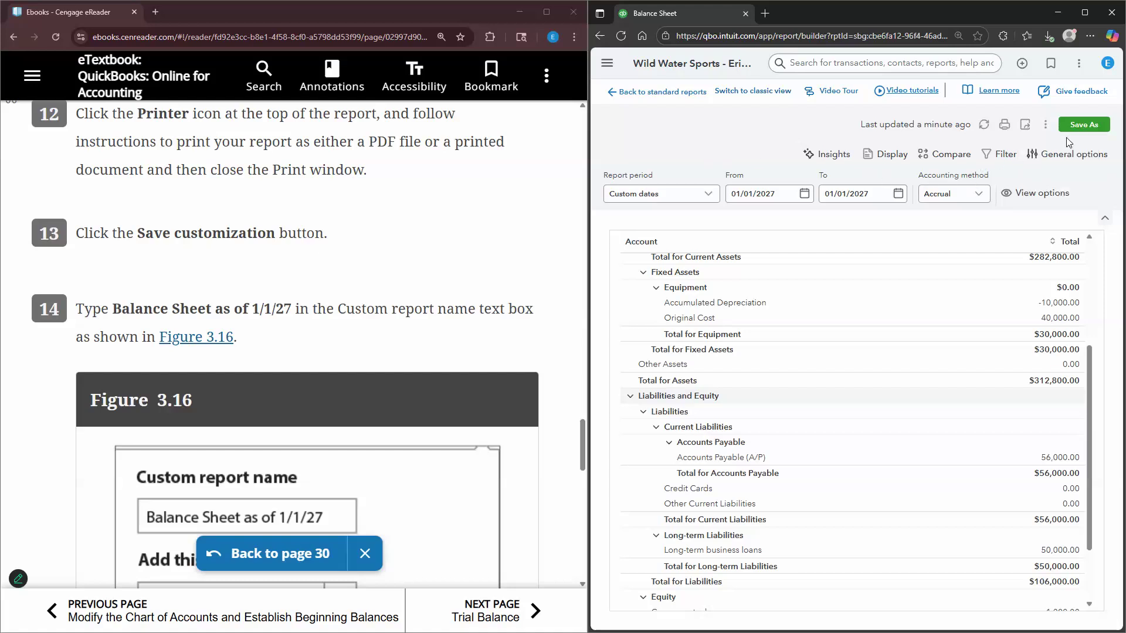
{"action": "left_click", "coordinate": [1047, 126]}
{"action": "scroll", "coordinate": [479, 200], "scroll_direction": "down", "scroll_amount": 2}
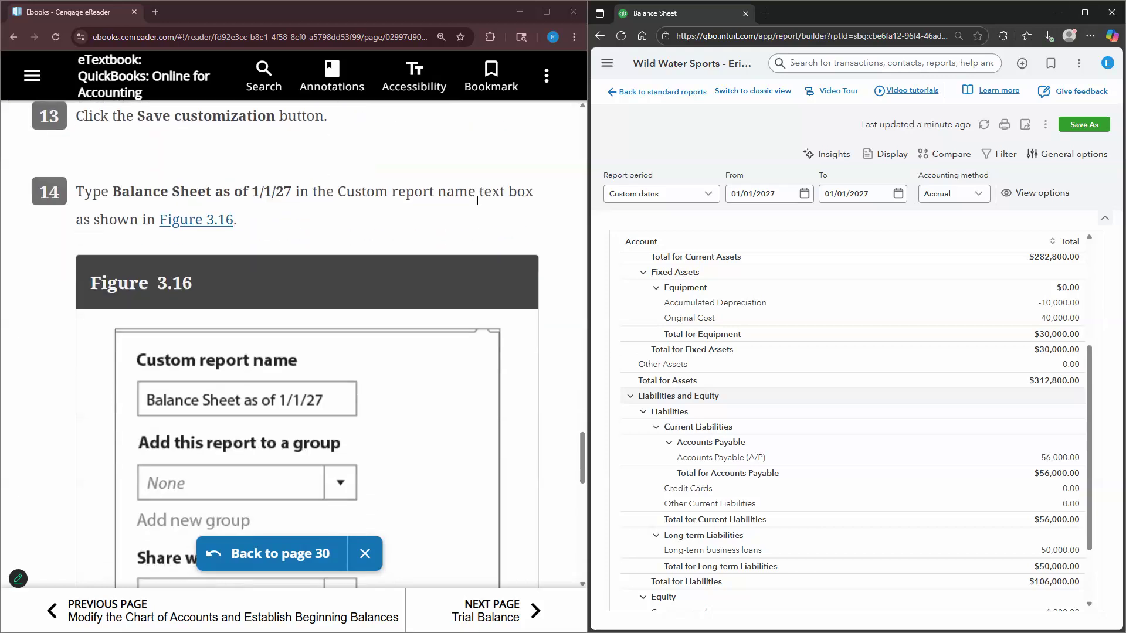
{"action": "scroll", "coordinate": [477, 200], "scroll_direction": "up", "scroll_amount": 4}
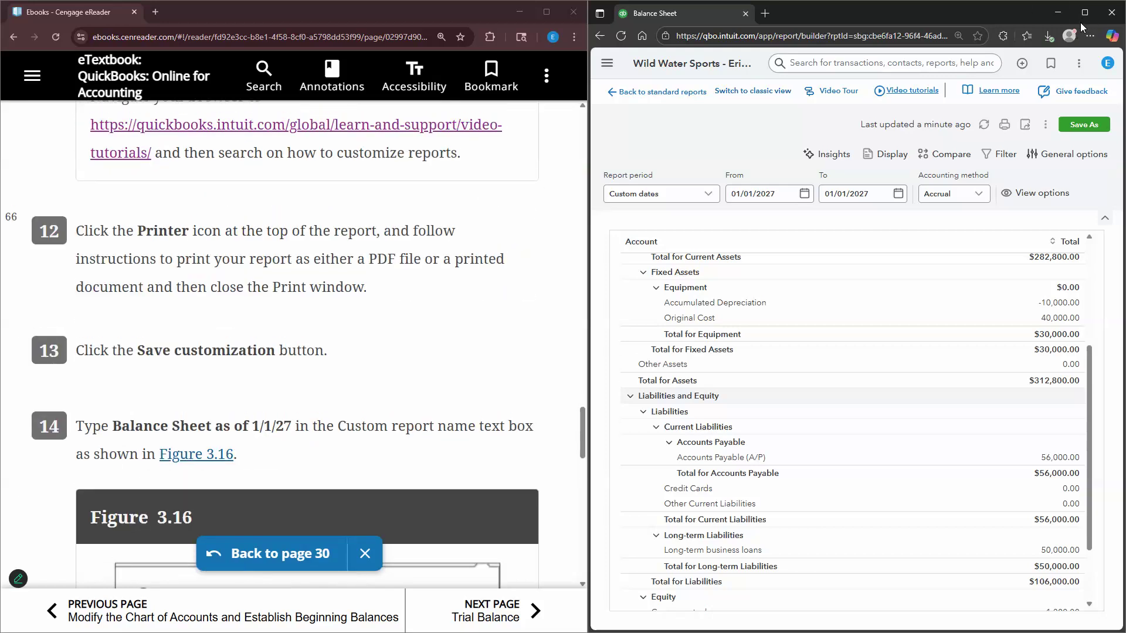
{"action": "left_click", "coordinate": [1083, 14]}
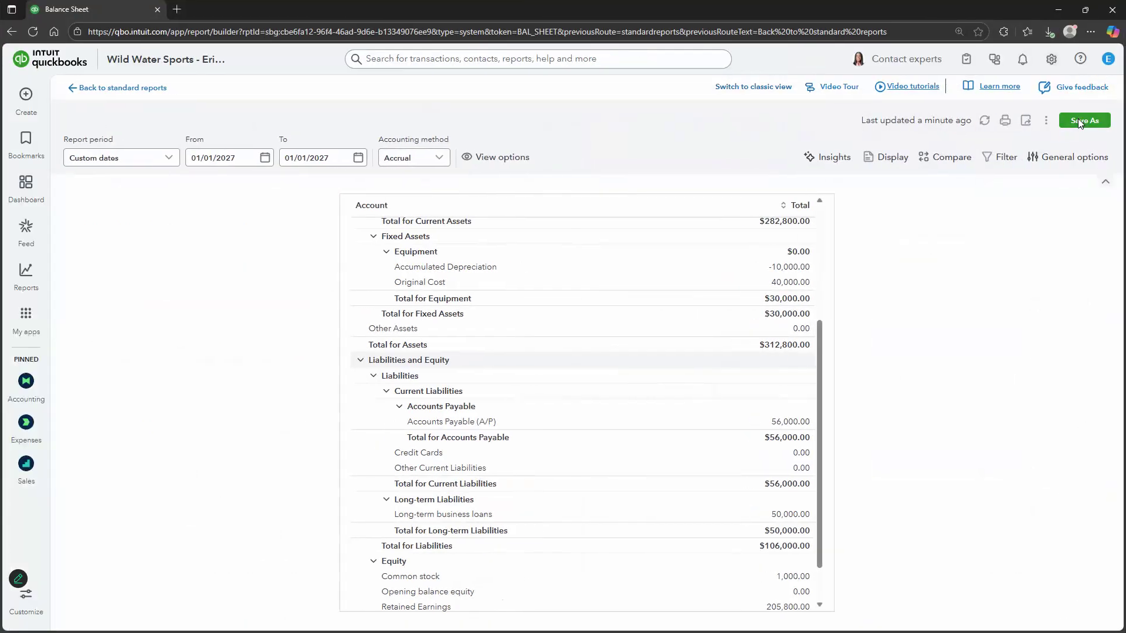
{"action": "left_click", "coordinate": [1078, 120]}
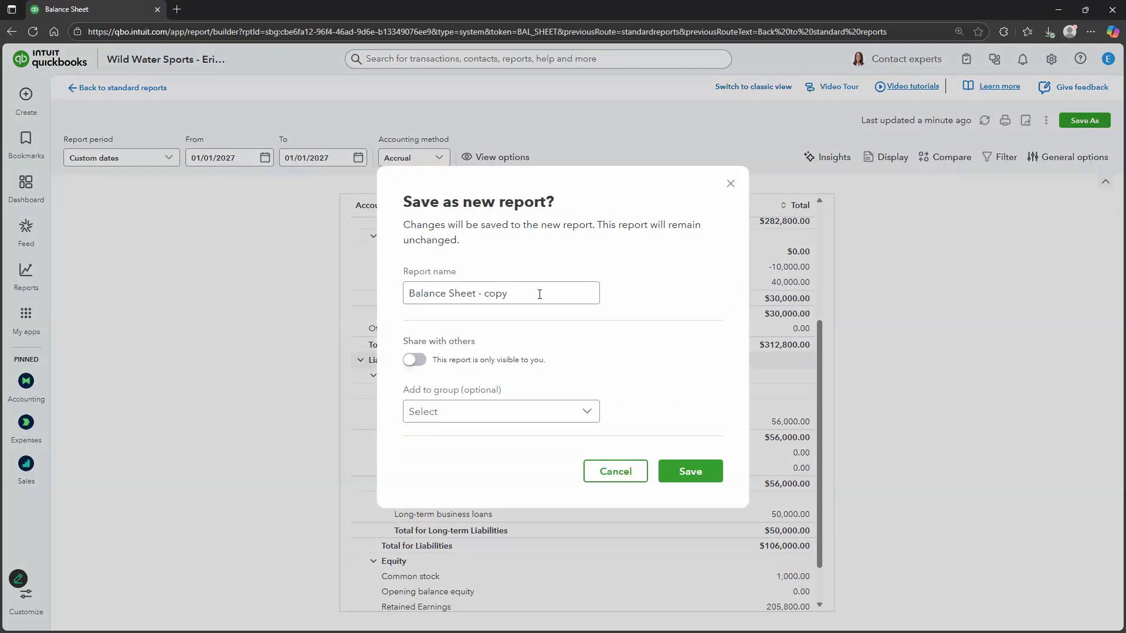
{"action": "left_click", "coordinate": [510, 304]}
{"action": "key", "text": "Escape"}
{"action": "left_click", "coordinate": [1086, 10]}
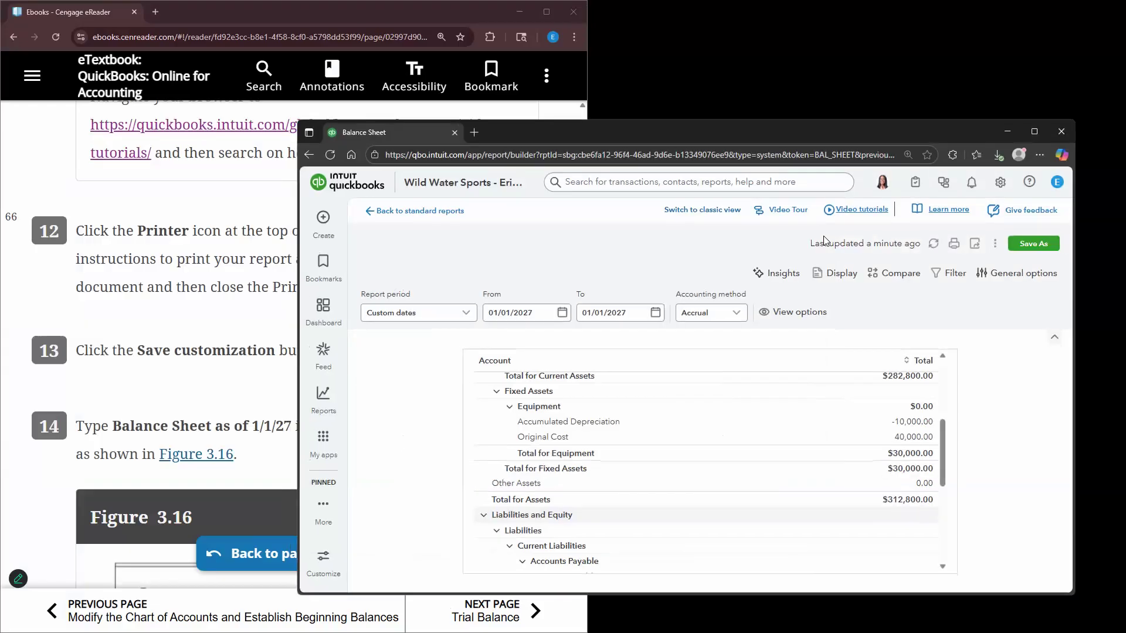
{"action": "key", "text": "super+Right"}
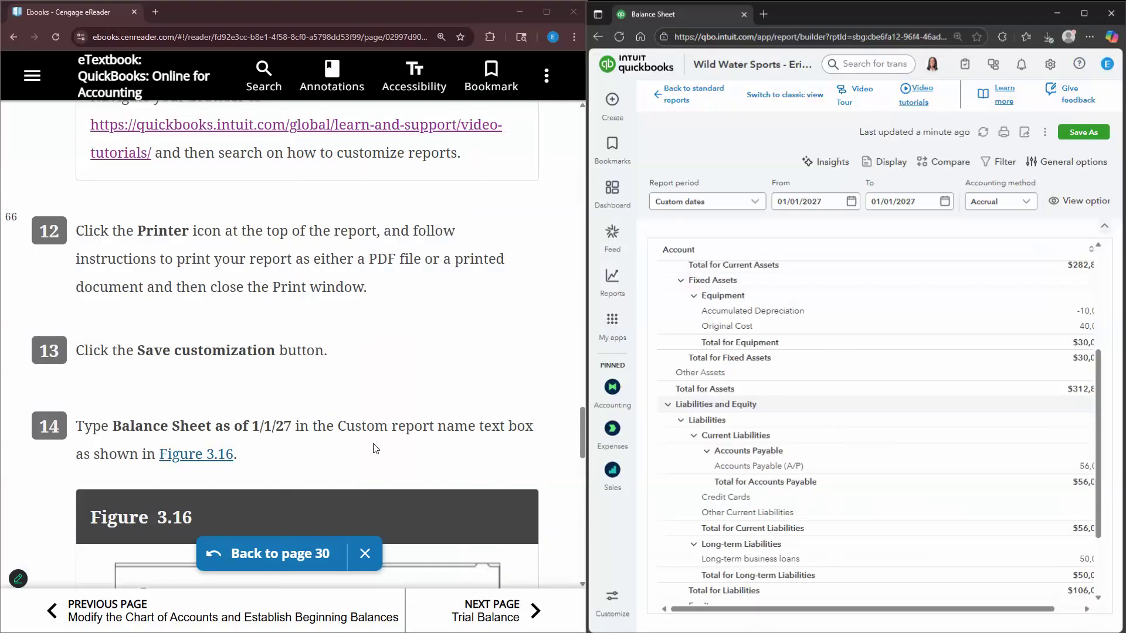
- Advance the textbook to its Trial Balance page and scroll to Figure 3.17
{"action": "scroll", "coordinate": [417, 357], "scroll_direction": "down", "scroll_amount": 15}
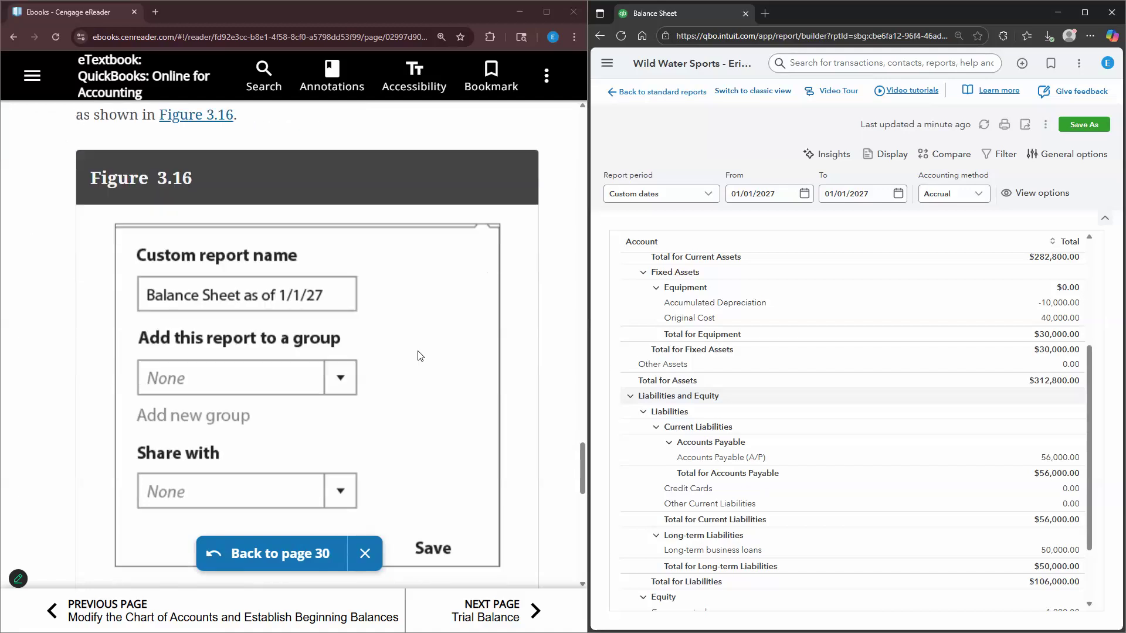
{"action": "scroll", "coordinate": [381, 357], "scroll_direction": "down", "scroll_amount": 5}
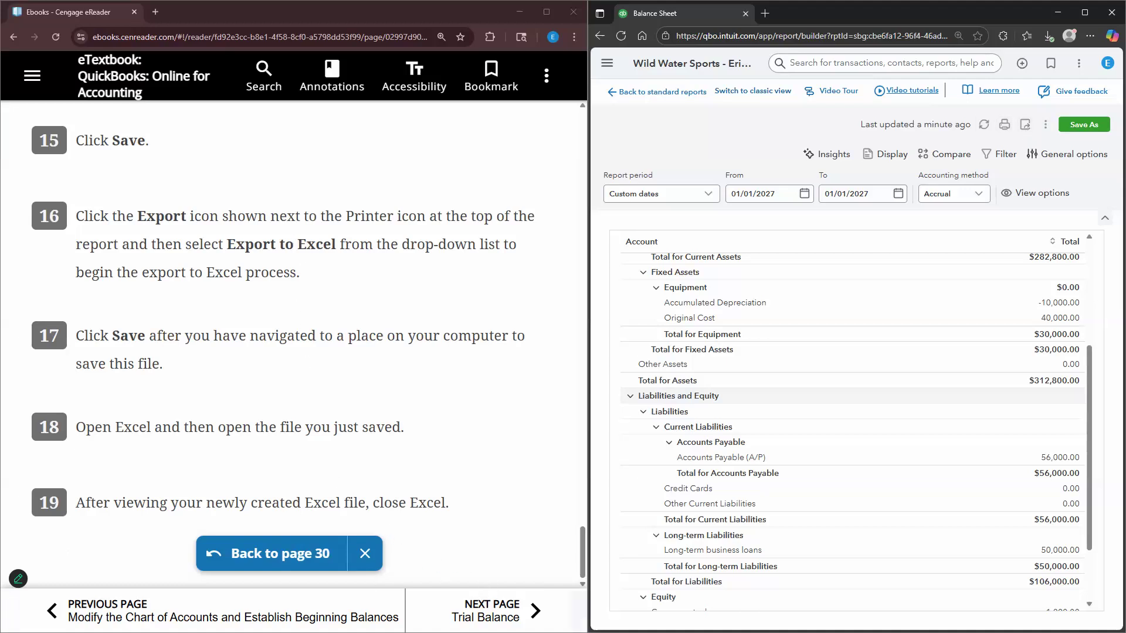
{"action": "left_click", "coordinate": [477, 604]}
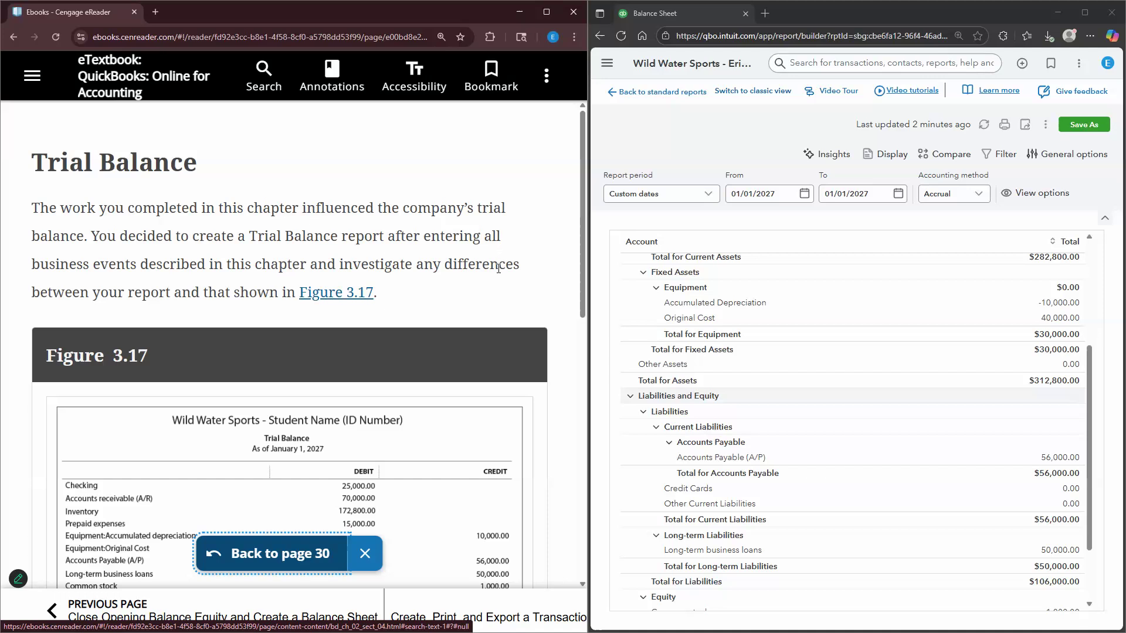
{"action": "scroll", "coordinate": [513, 269], "scroll_direction": "down", "scroll_amount": 4}
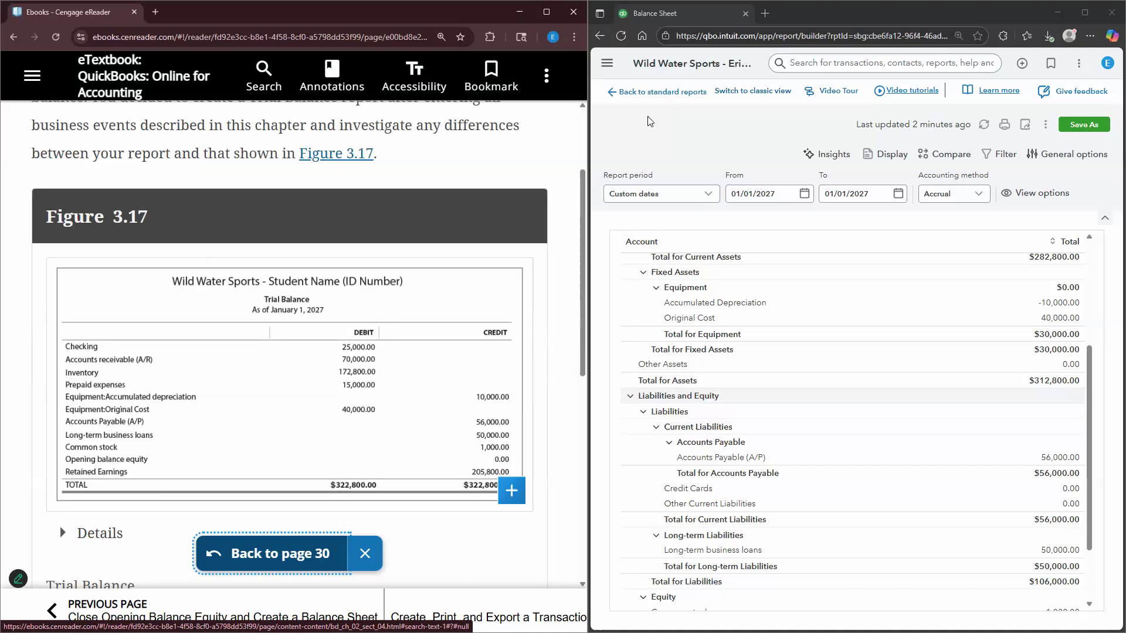
- Find and open the Trial Balance report, entering a 01/01/2027 start date
{"action": "left_click", "coordinate": [756, 152]}
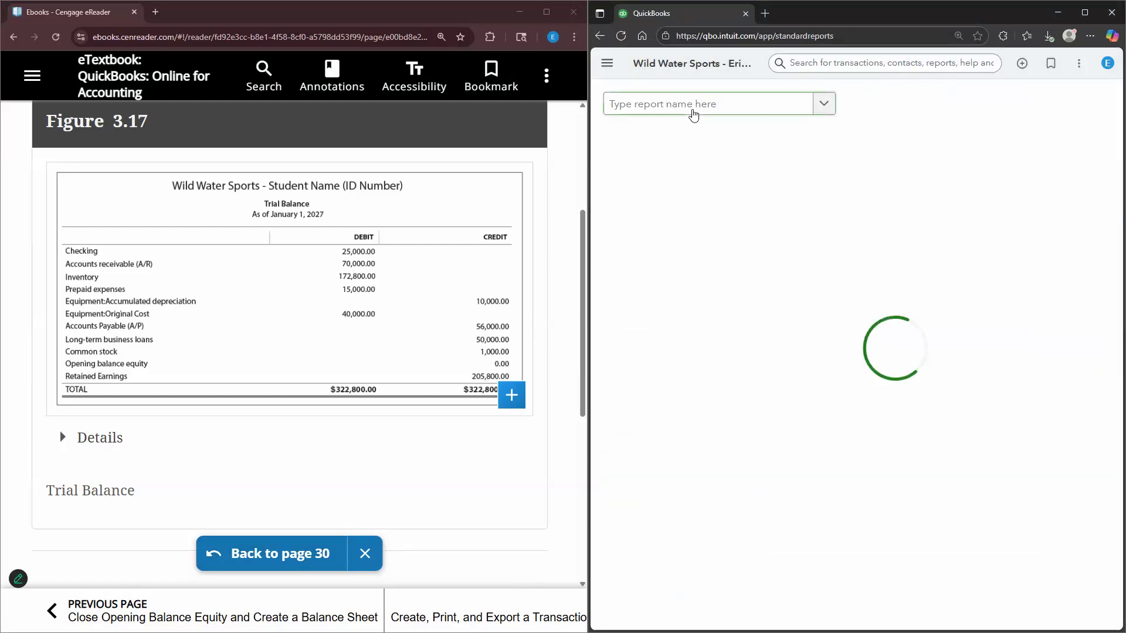
{"action": "left_click", "coordinate": [693, 111]}
{"action": "left_click", "coordinate": [975, 103]}
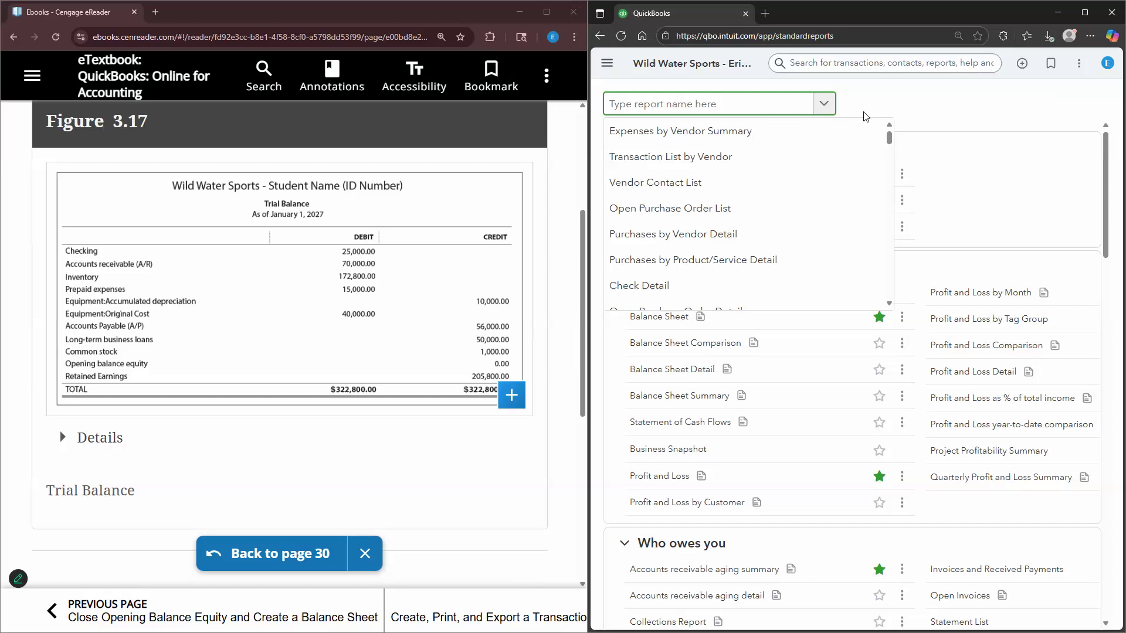
{"action": "left_click", "coordinate": [624, 112]}
{"action": "type", "text": "tria"}
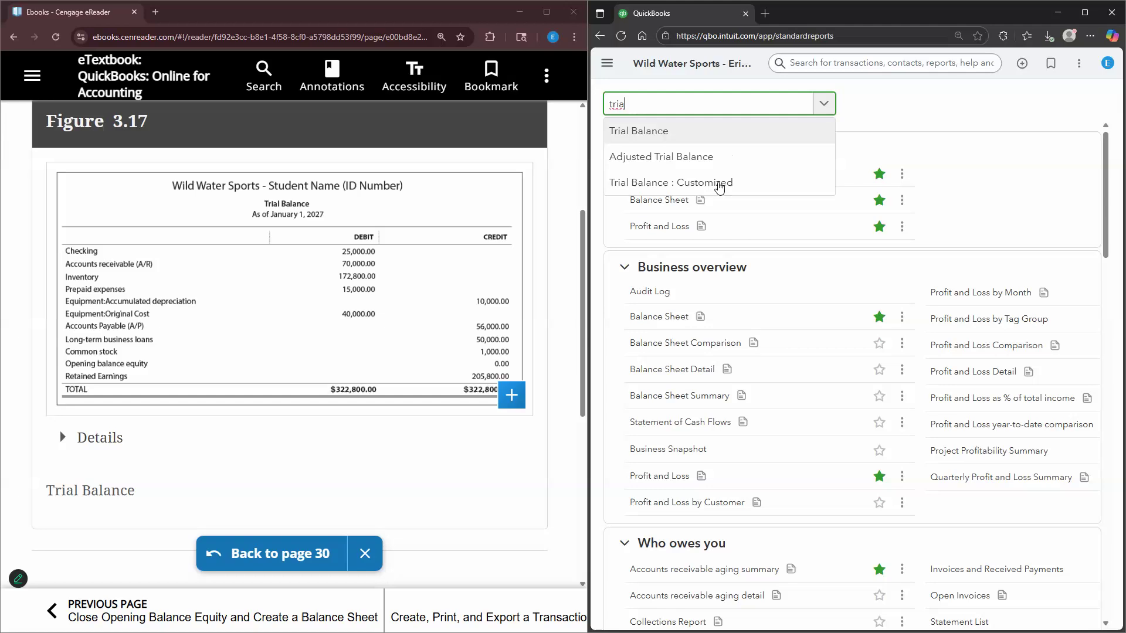
{"action": "key", "text": "Return"}
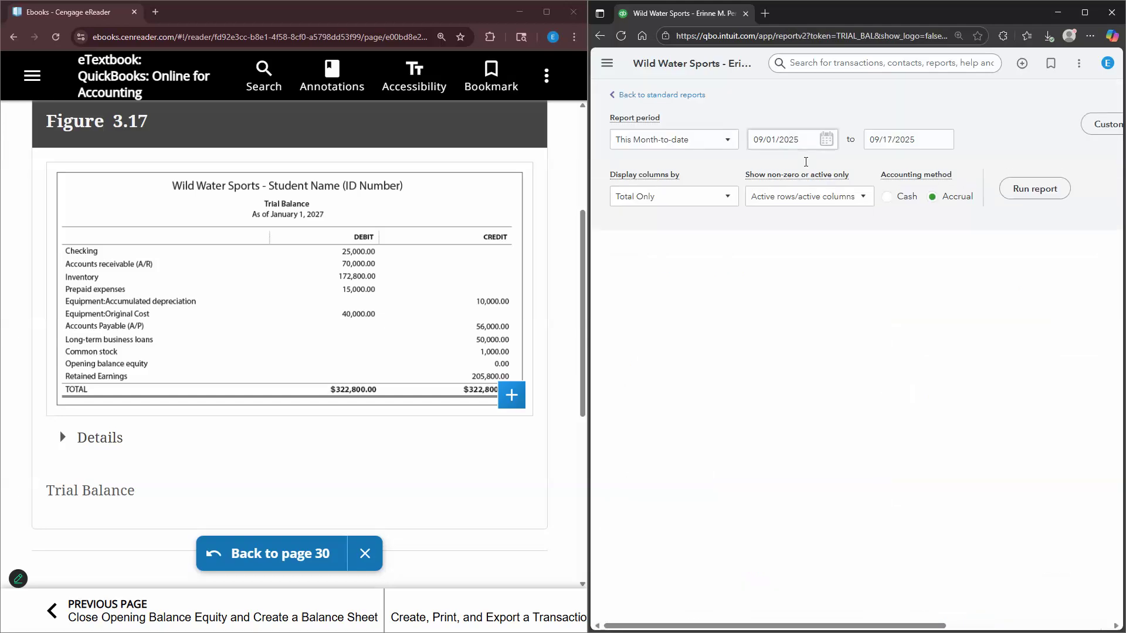
{"action": "type", "text": "01/"}
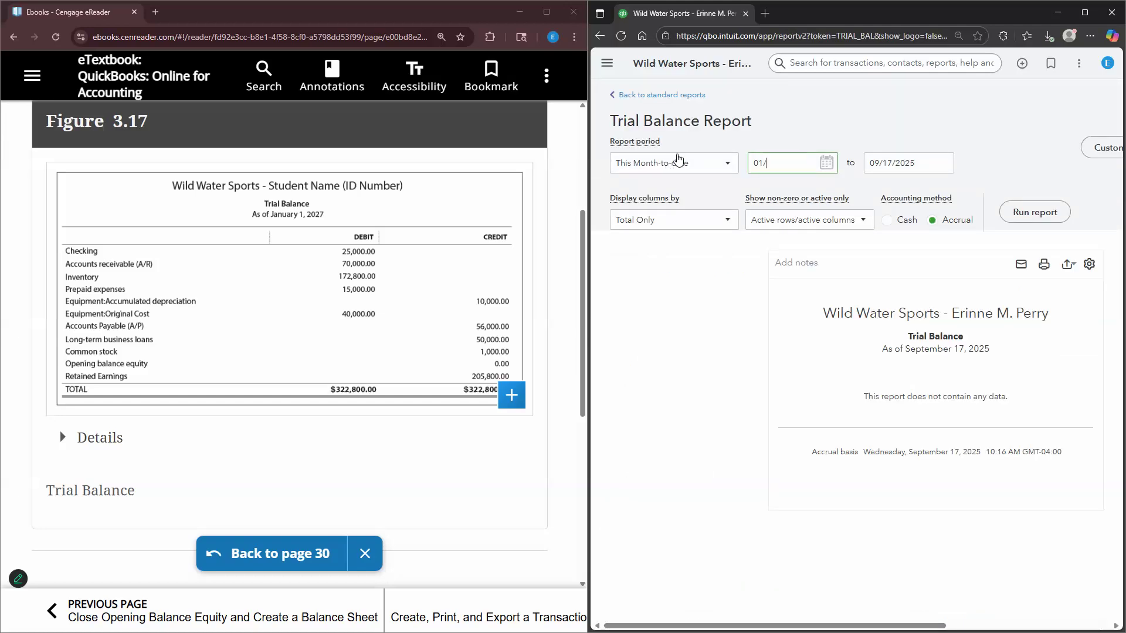
{"action": "type", "text": "01/2027"}
{"action": "key", "text": "Tab"}
{"action": "type", "text": "01"}
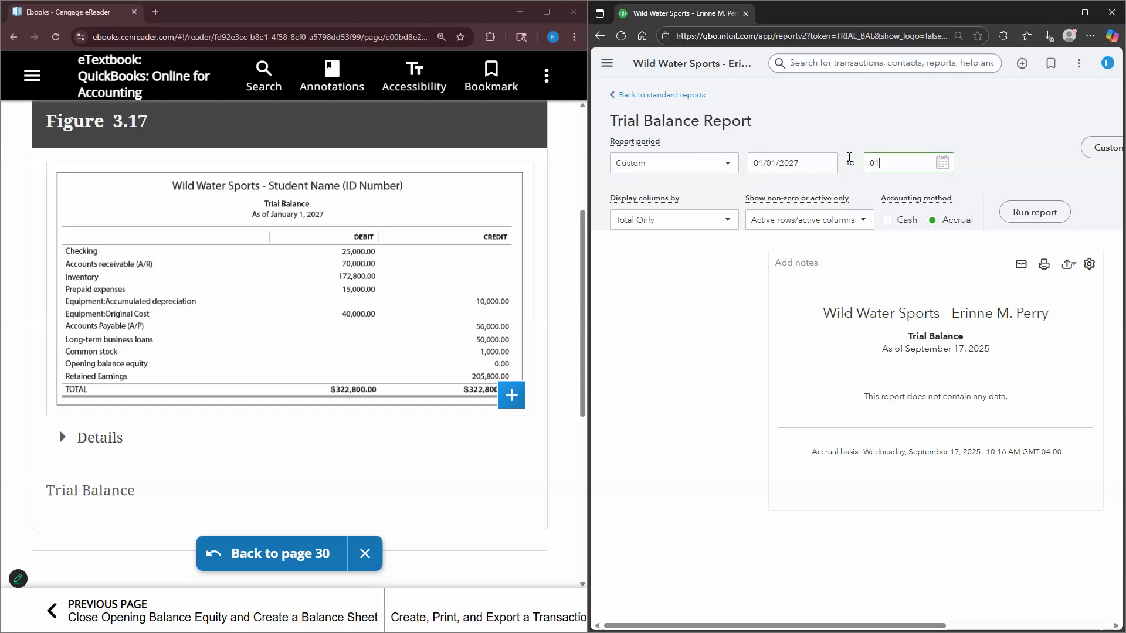
{"action": "type", "text": "/01/202"}
{"action": "left_click", "coordinate": [1033, 208]}
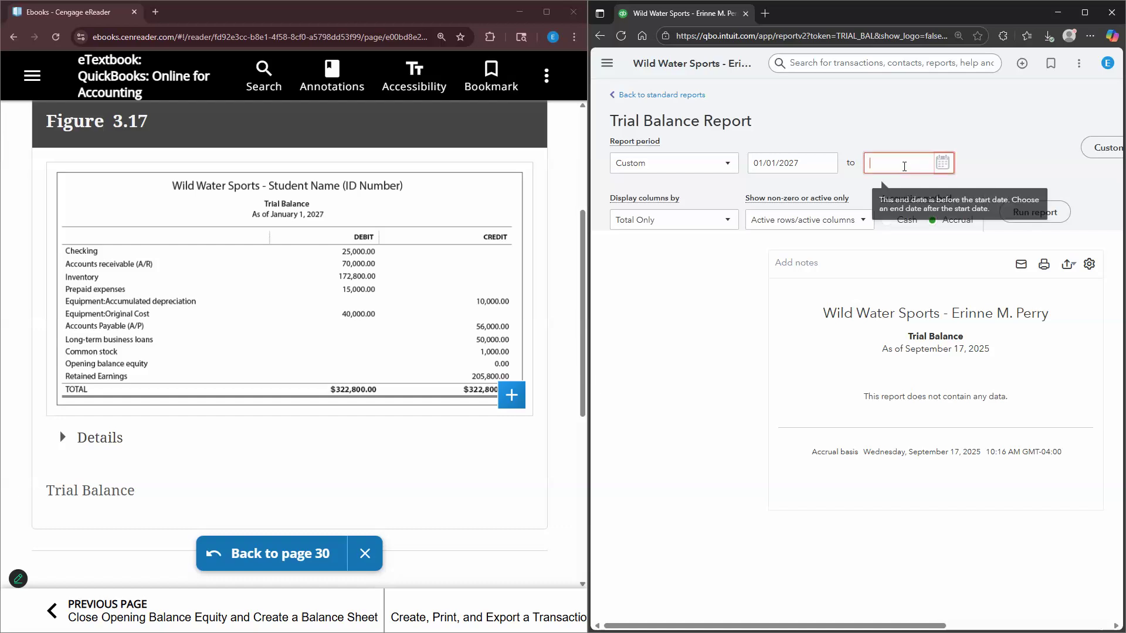
- Correct the end date to 01/01/2027, rerun, and enlarge Figure 3.17 for comparison
{"action": "left_click", "coordinate": [907, 172]}
{"action": "type", "text": "//"}
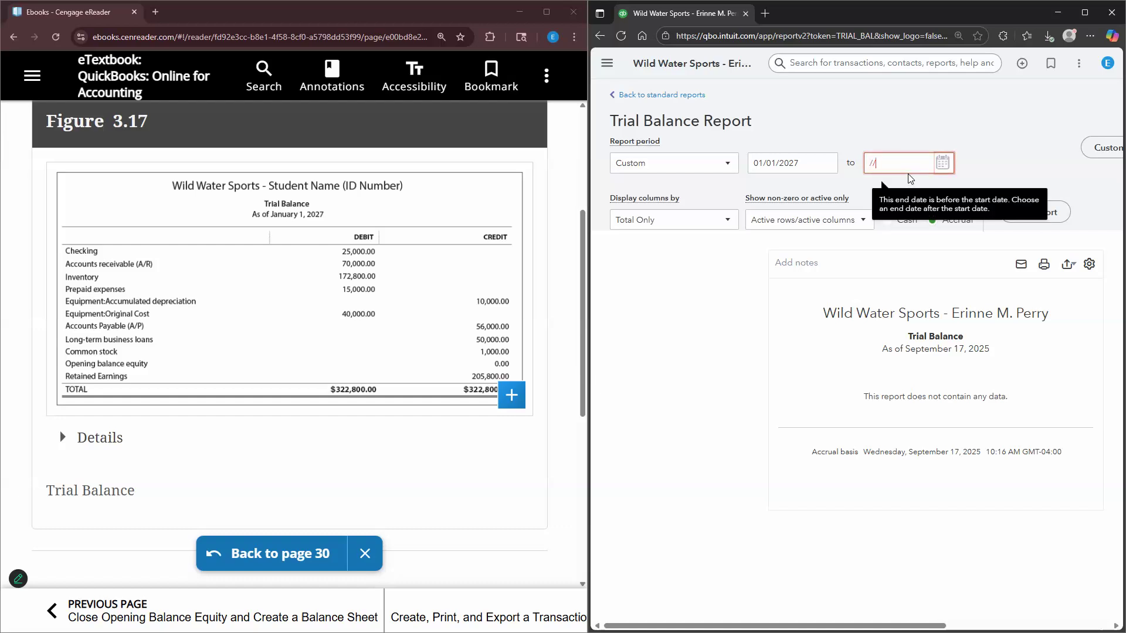
{"action": "left_click", "coordinate": [943, 163]}
{"action": "key", "text": "ctrl+a"}
{"action": "type", "text": "01/01/2027"}
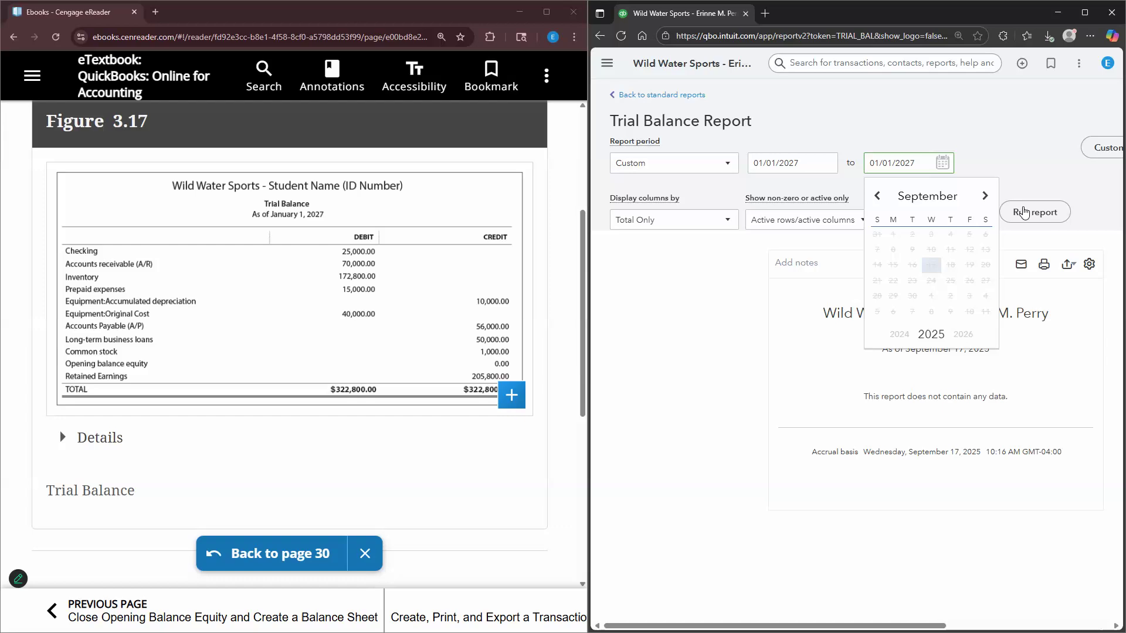
{"action": "left_click", "coordinate": [1024, 212]}
{"action": "scroll", "coordinate": [669, 467], "scroll_direction": "down", "scroll_amount": 2}
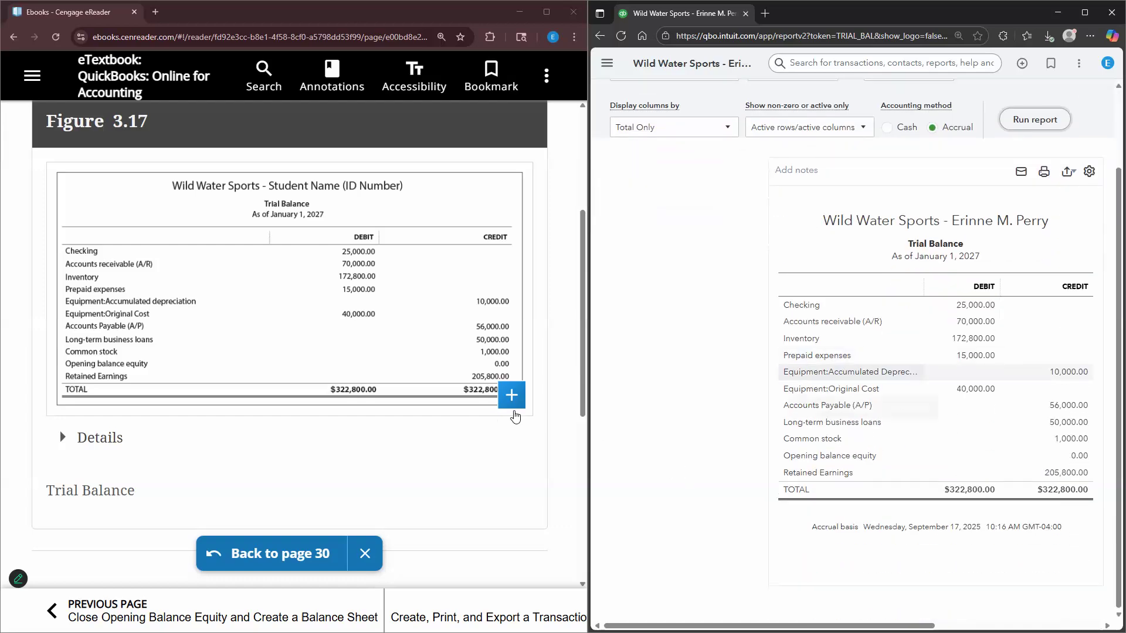
{"action": "left_click", "coordinate": [513, 394]}
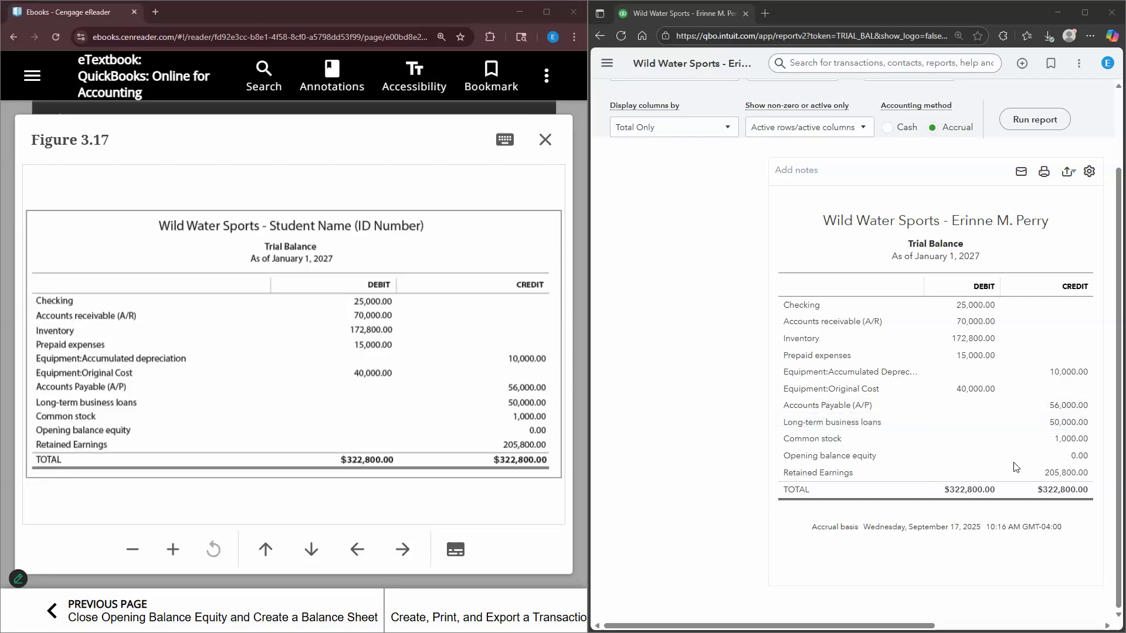
{"action": "left_click", "coordinate": [546, 140]}
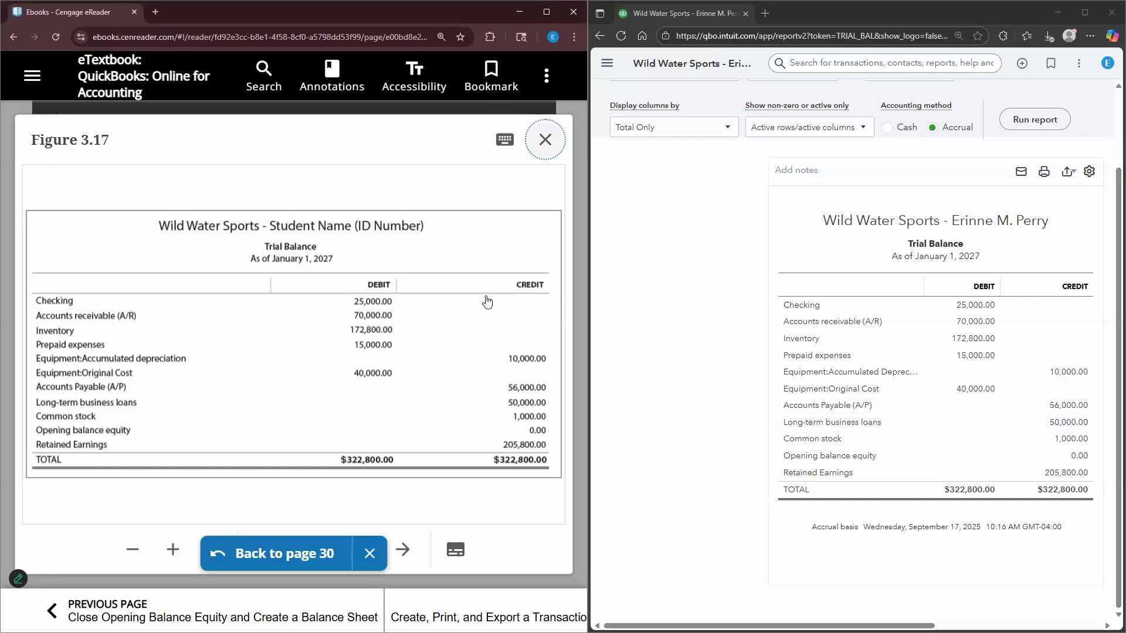
{"action": "scroll", "coordinate": [497, 357], "scroll_direction": "down", "scroll_amount": 5}
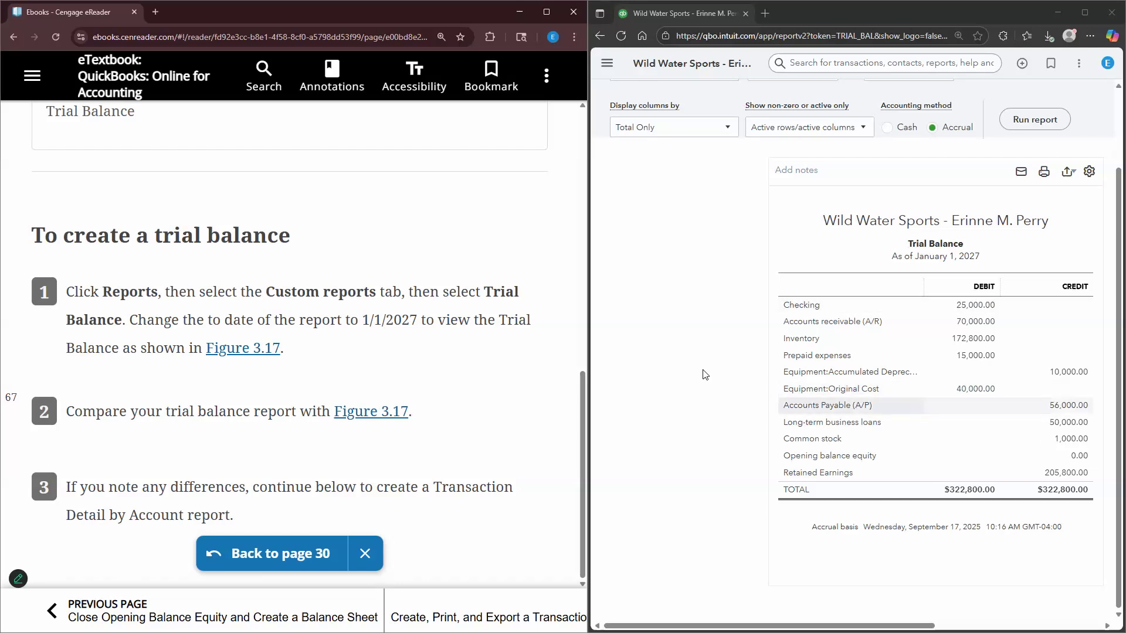
{"action": "scroll", "coordinate": [704, 377], "scroll_direction": "up", "scroll_amount": 2}
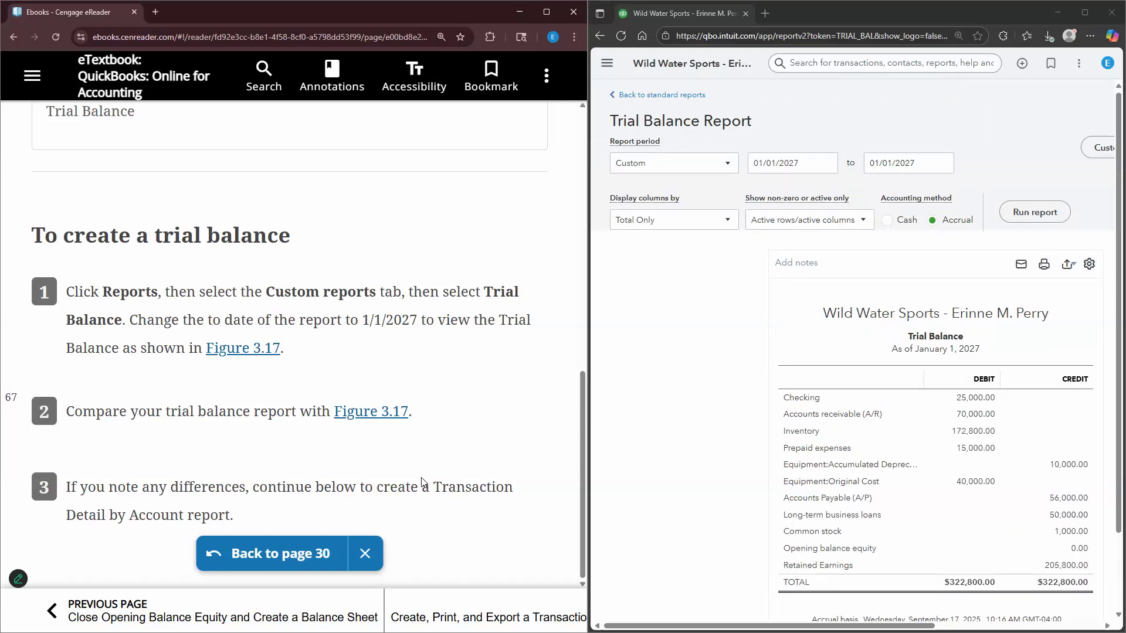
{"action": "scroll", "coordinate": [425, 482], "scroll_direction": "down", "scroll_amount": 3}
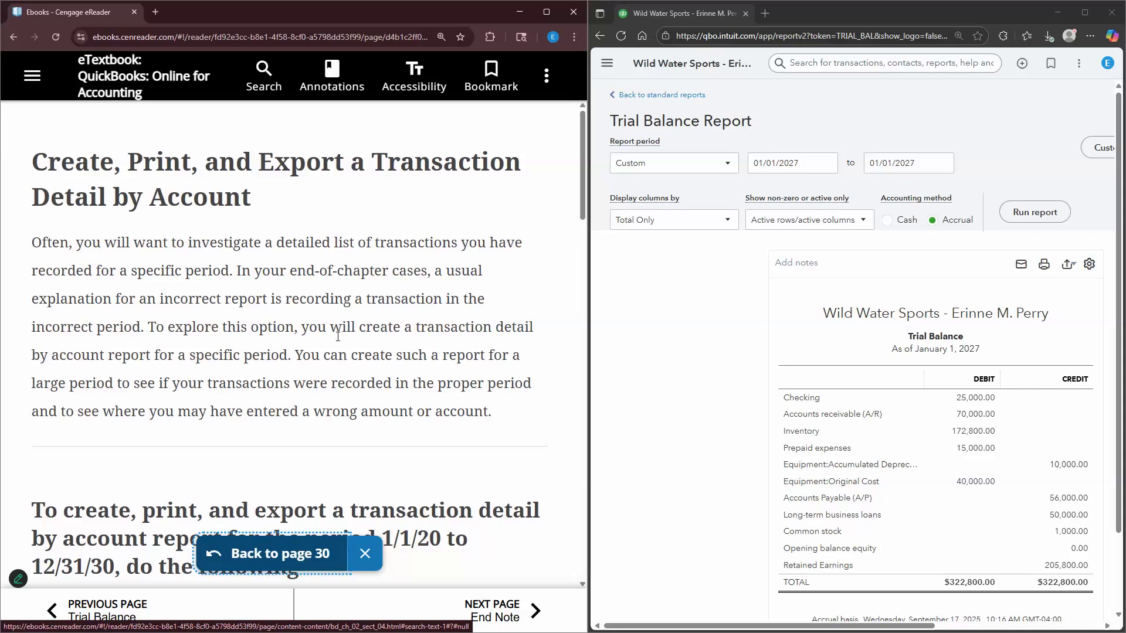
- Search the standard reports for 'tran' and open Transaction Detail by Account
{"action": "scroll", "coordinate": [364, 277], "scroll_direction": "down", "scroll_amount": 5}
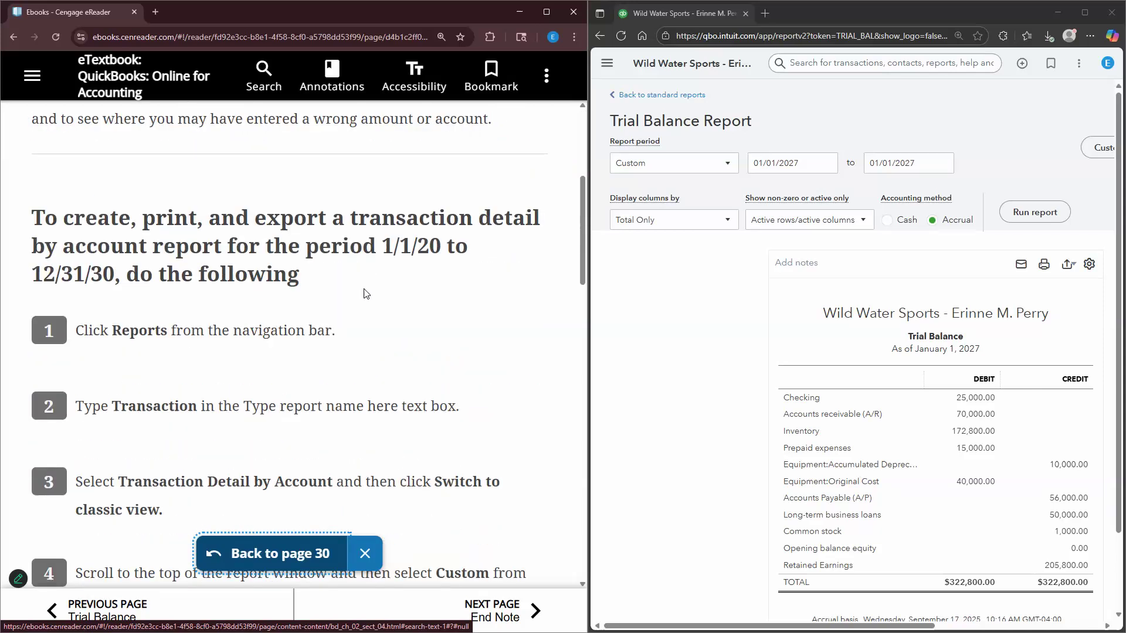
{"action": "scroll", "coordinate": [370, 282], "scroll_direction": "down", "scroll_amount": 2}
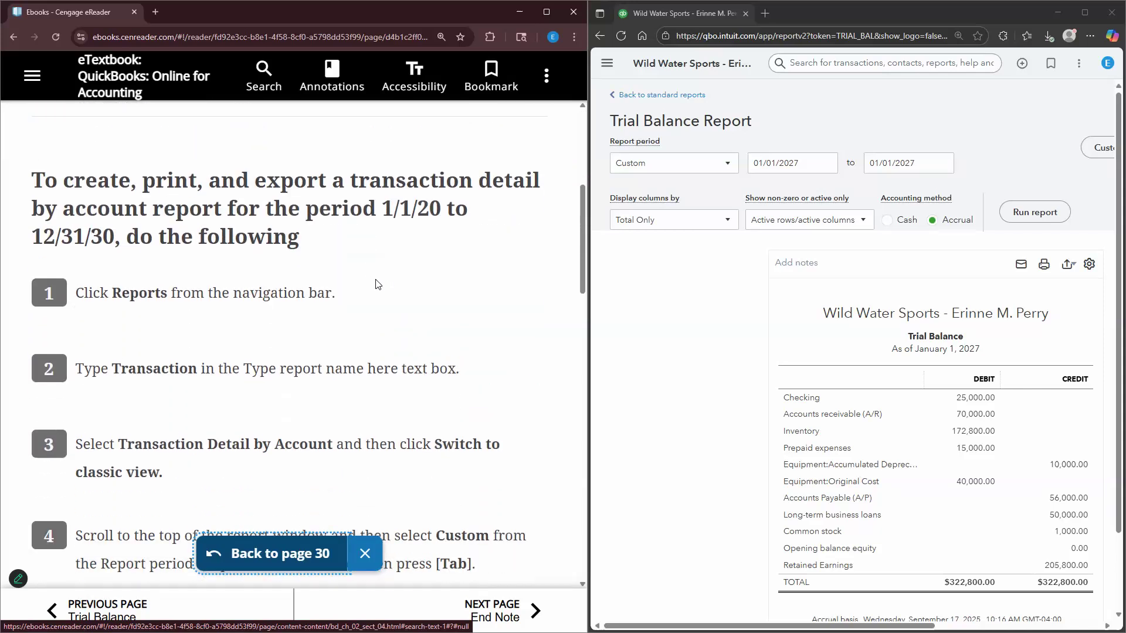
{"action": "left_click", "coordinate": [645, 96]}
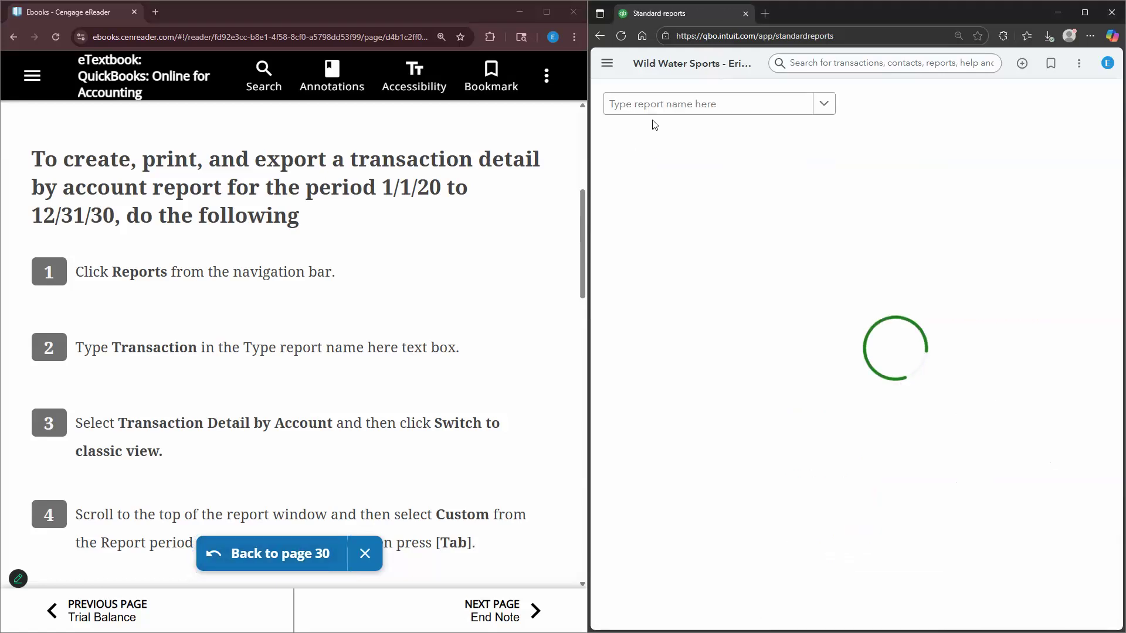
{"action": "left_click", "coordinate": [660, 104]}
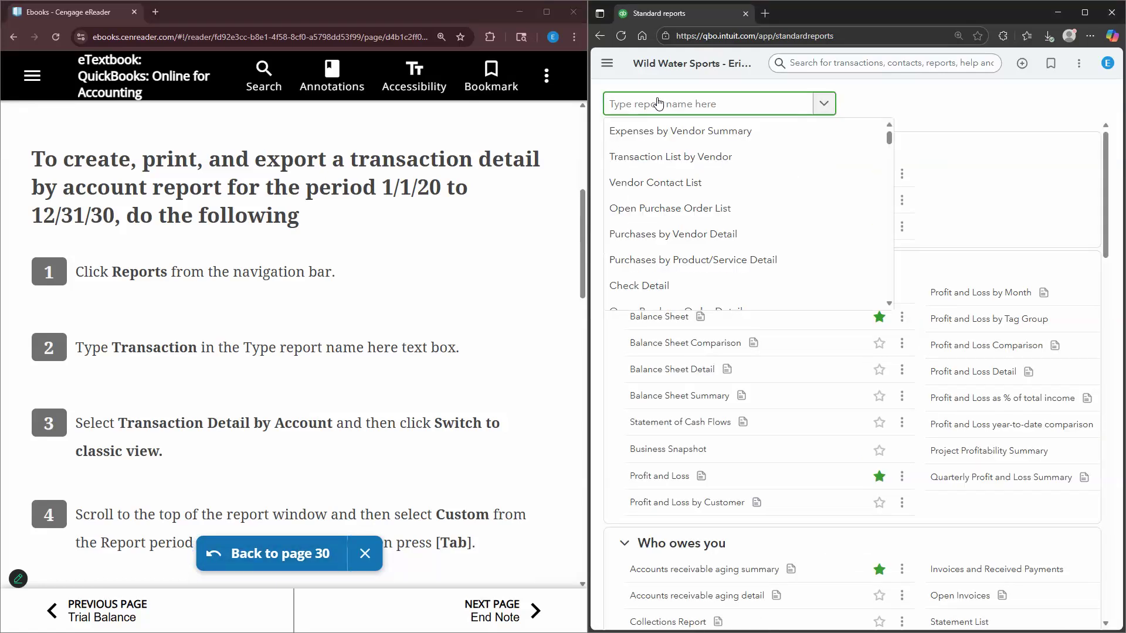
{"action": "type", "text": "transac"}
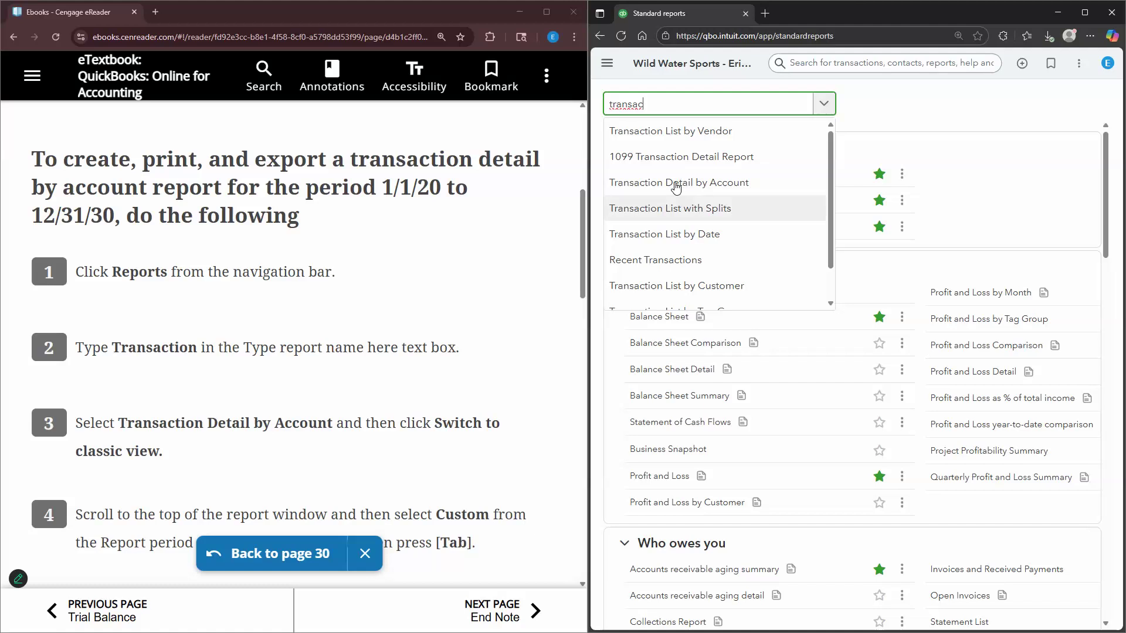
{"action": "scroll", "coordinate": [383, 271], "scroll_direction": "down", "scroll_amount": 1}
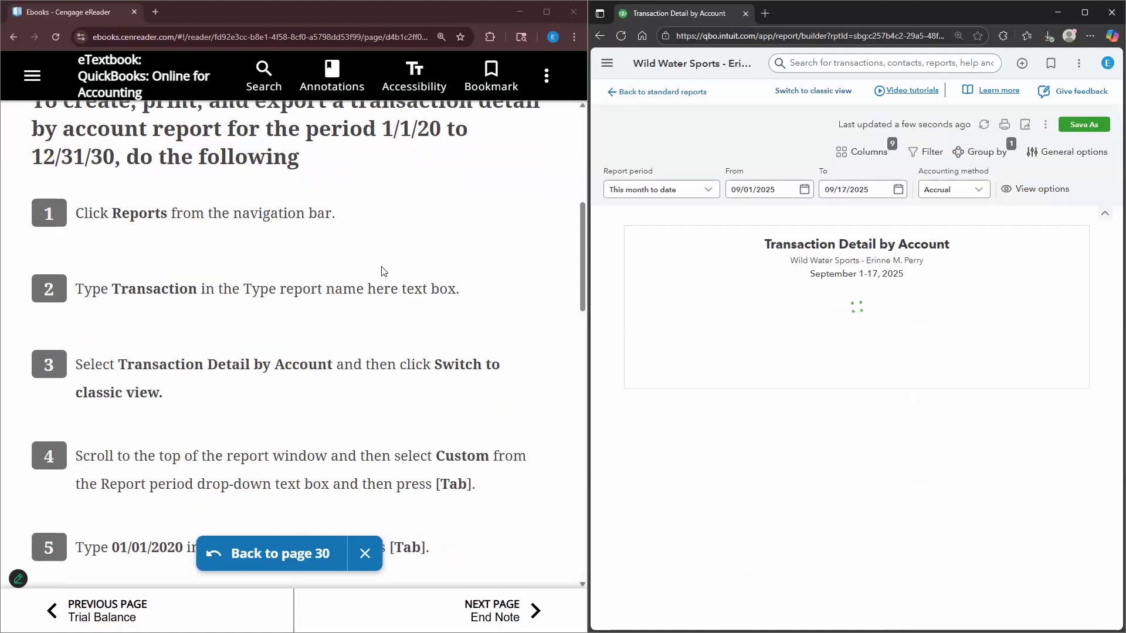
{"action": "scroll", "coordinate": [382, 270], "scroll_direction": "down", "scroll_amount": 4}
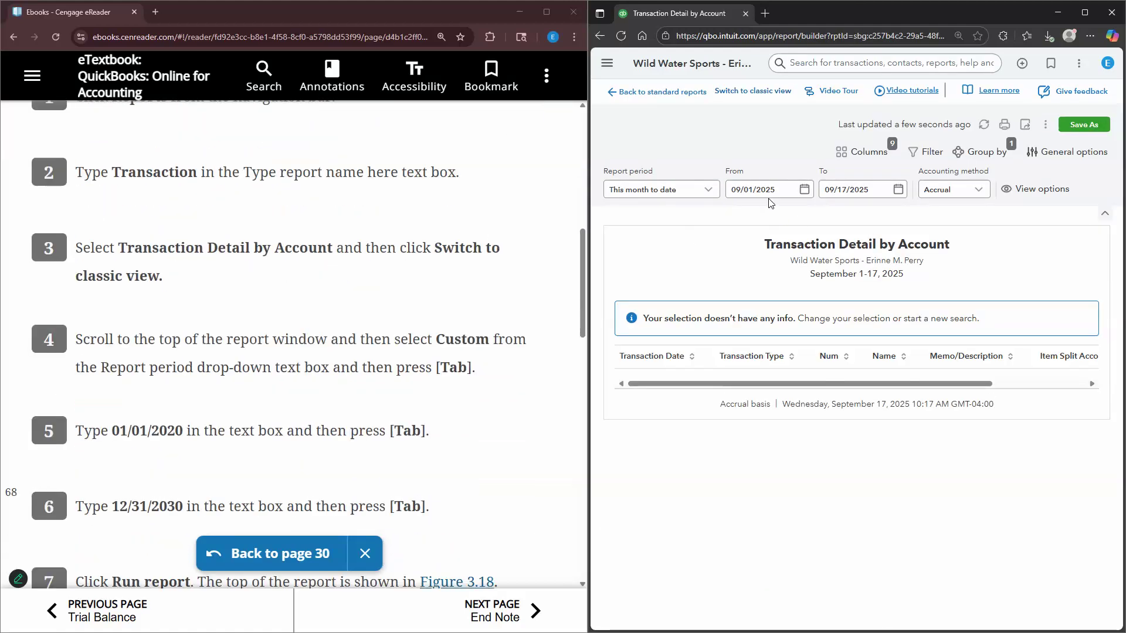
- Set the report dates from 01/01/2020 to 12/31/2030
{"action": "key", "text": "Tab"}
{"action": "type", "text": "01/01/2020"}
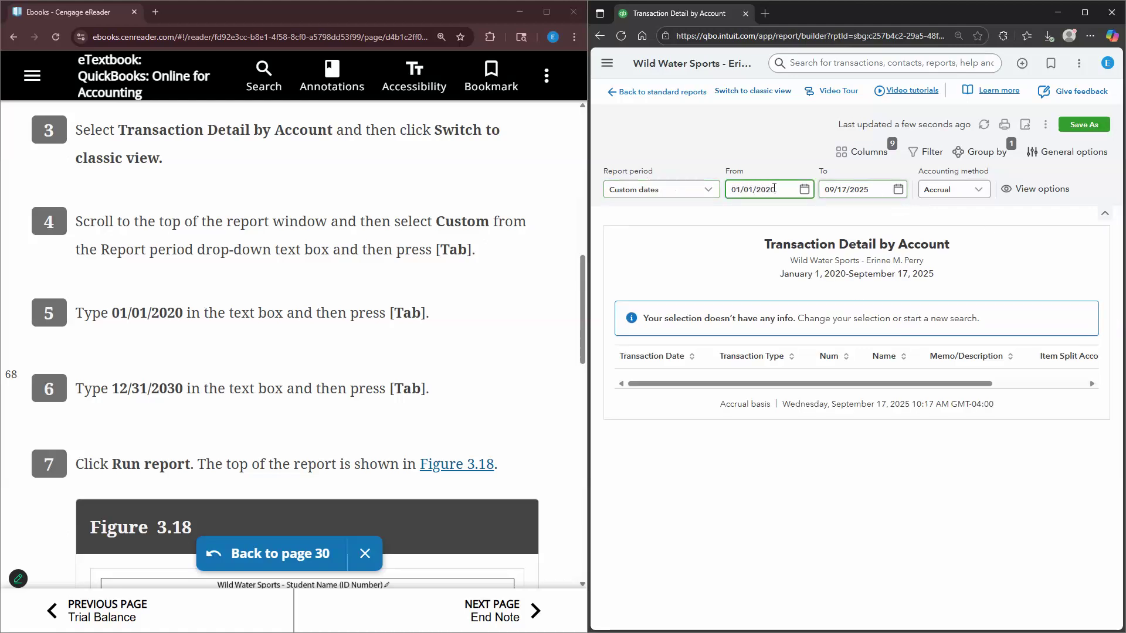
{"action": "key", "text": "Tab"}
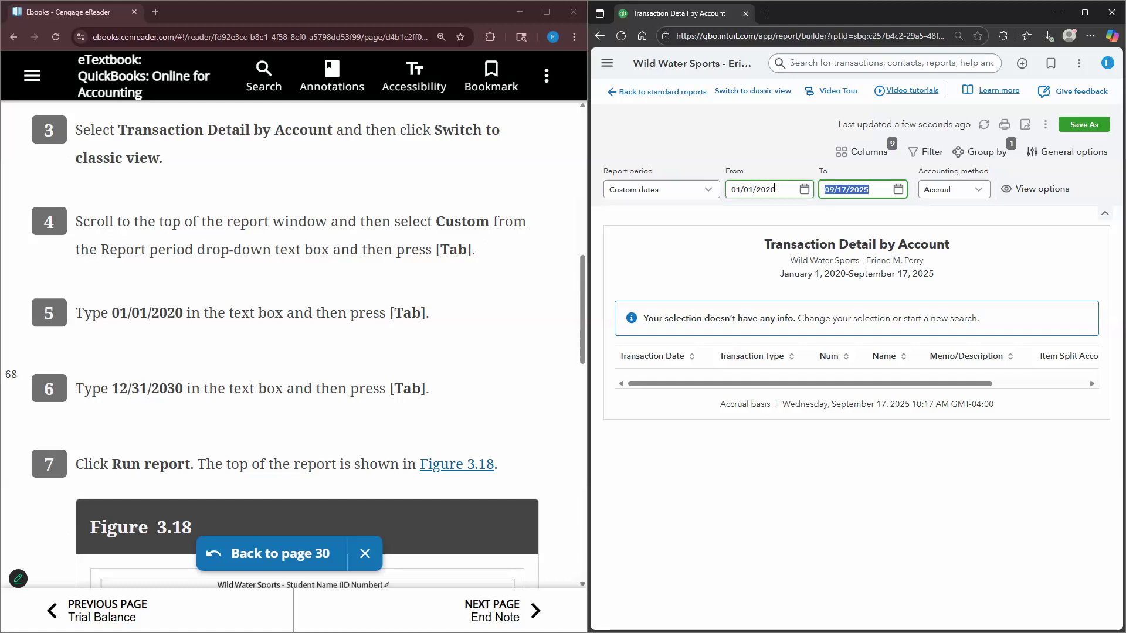
{"action": "type", "text": "123120"}
{"action": "key", "text": "Tab"}
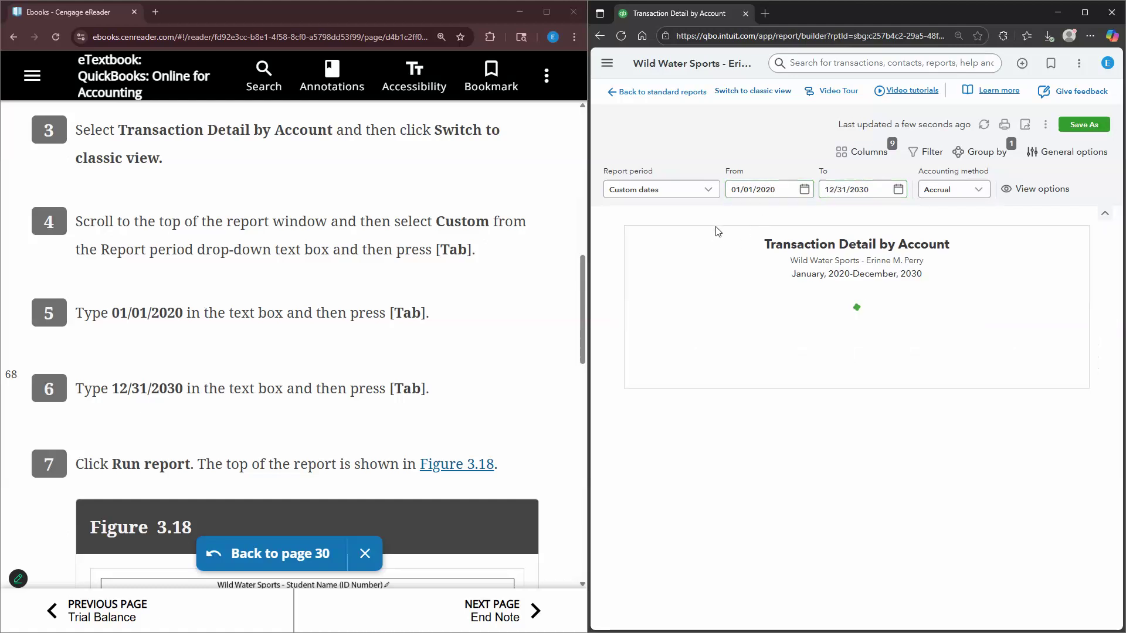
{"action": "scroll", "coordinate": [518, 329], "scroll_direction": "down", "scroll_amount": 5}
{"action": "scroll", "coordinate": [792, 378], "scroll_direction": "down", "scroll_amount": 2}
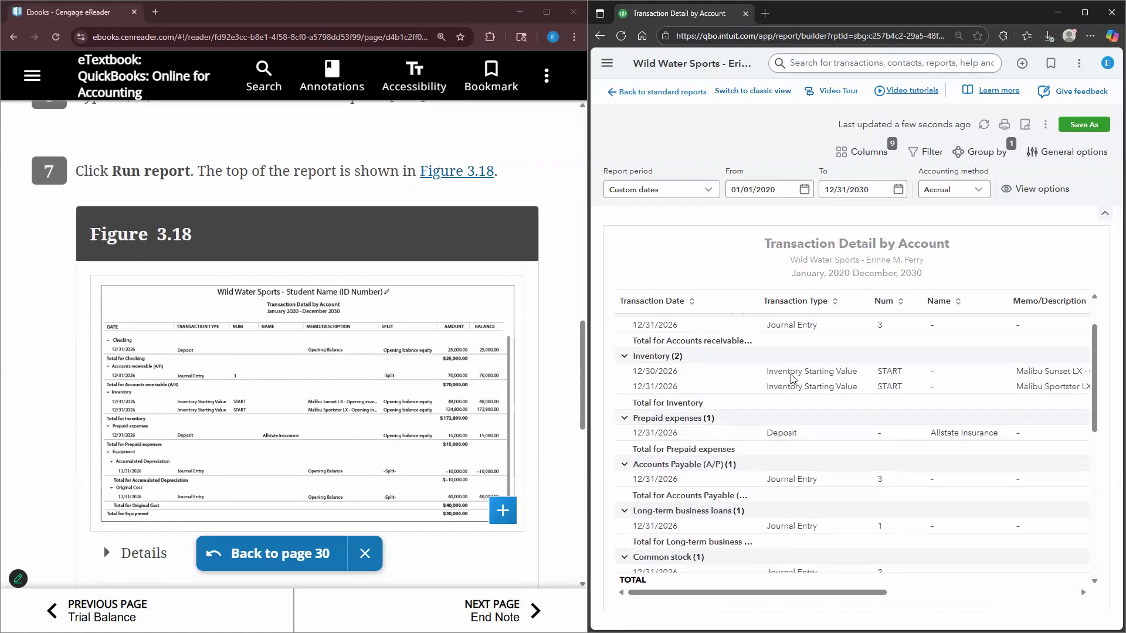
{"action": "scroll", "coordinate": [791, 378], "scroll_direction": "down", "scroll_amount": 6}
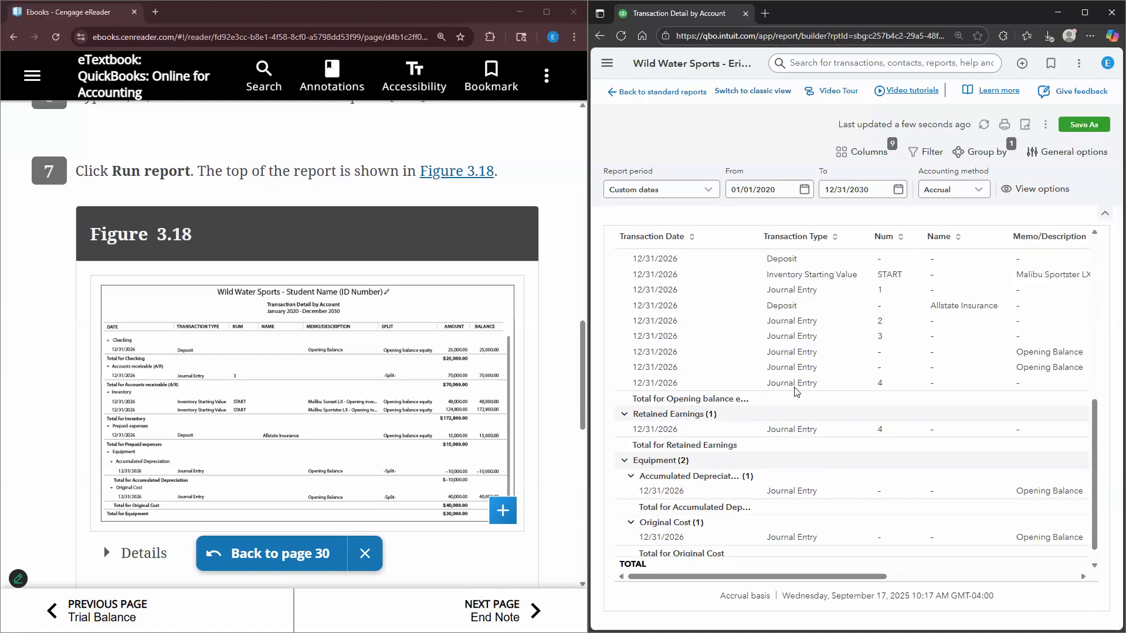
{"action": "scroll", "coordinate": [796, 392], "scroll_direction": "down", "scroll_amount": 1}
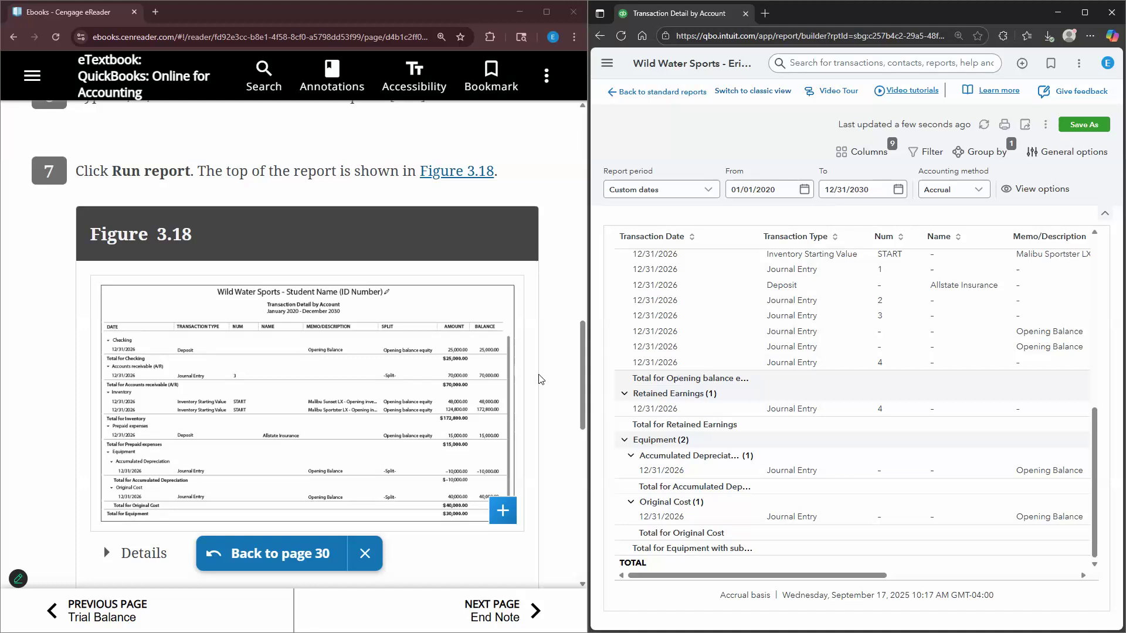
{"action": "scroll", "coordinate": [543, 380], "scroll_direction": "down", "scroll_amount": 3}
{"action": "scroll", "coordinate": [543, 380], "scroll_direction": "down", "scroll_amount": 5}
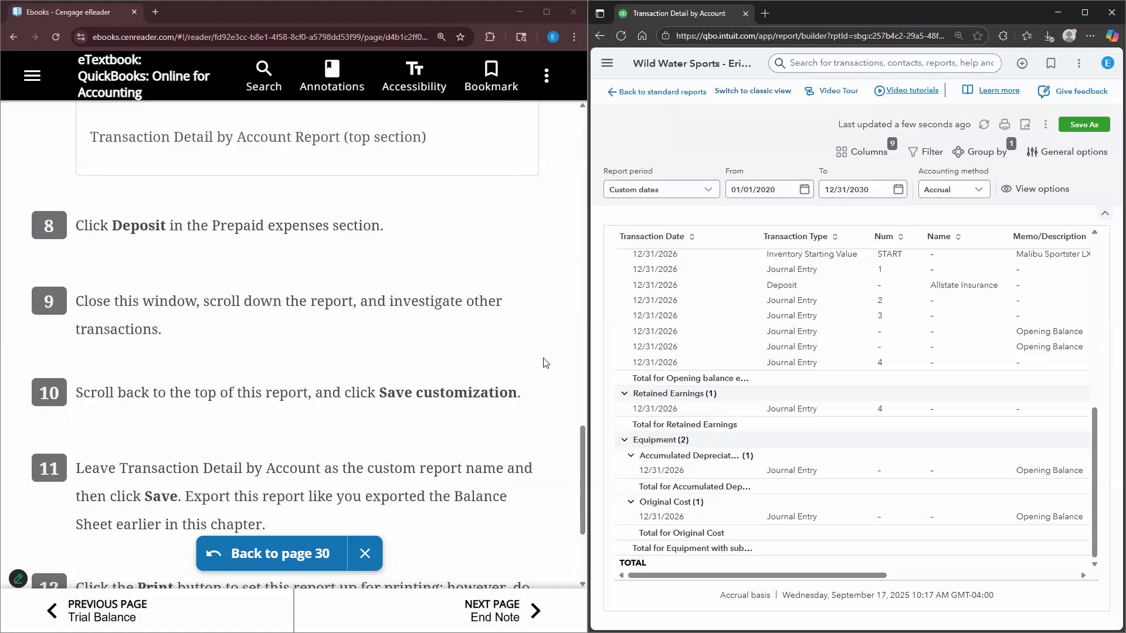
{"action": "scroll", "coordinate": [567, 372], "scroll_direction": "up", "scroll_amount": 2}
{"action": "scroll", "coordinate": [712, 384], "scroll_direction": "up", "scroll_amount": 10}
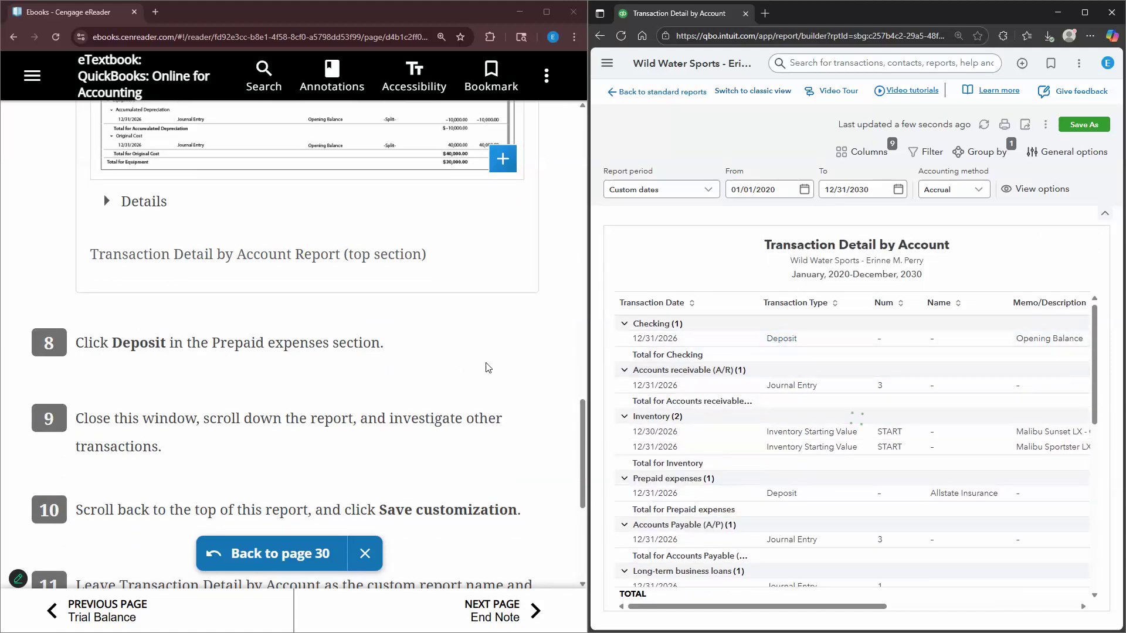
{"action": "scroll", "coordinate": [488, 368], "scroll_direction": "down", "scroll_amount": 2}
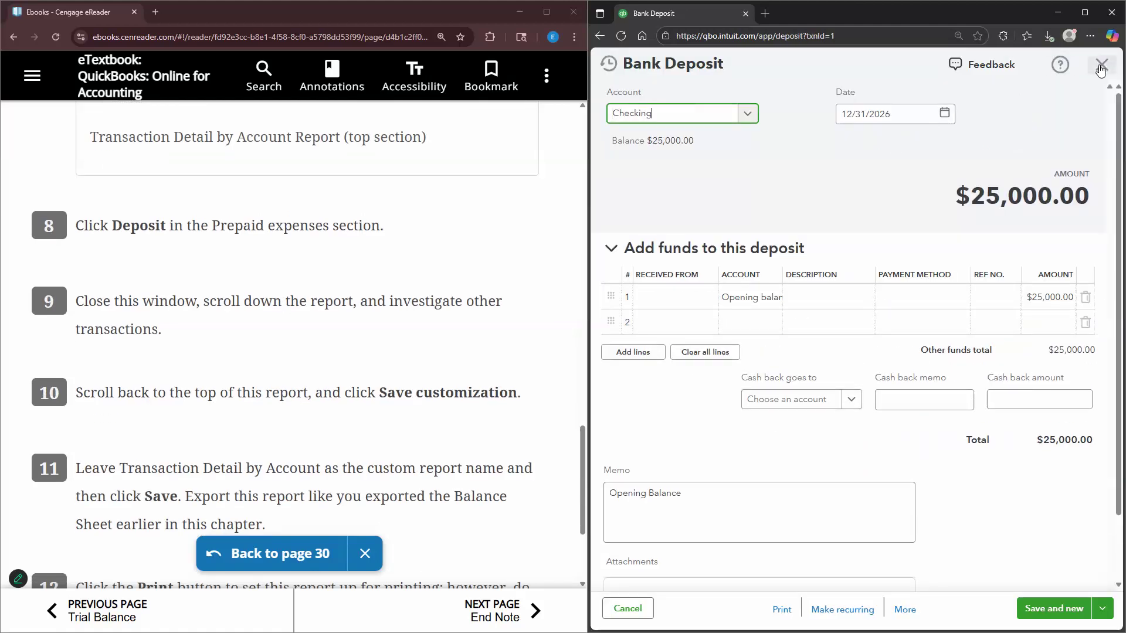
{"action": "left_click", "coordinate": [1101, 70]}
{"action": "scroll", "coordinate": [365, 307], "scroll_direction": "down", "scroll_amount": 3}
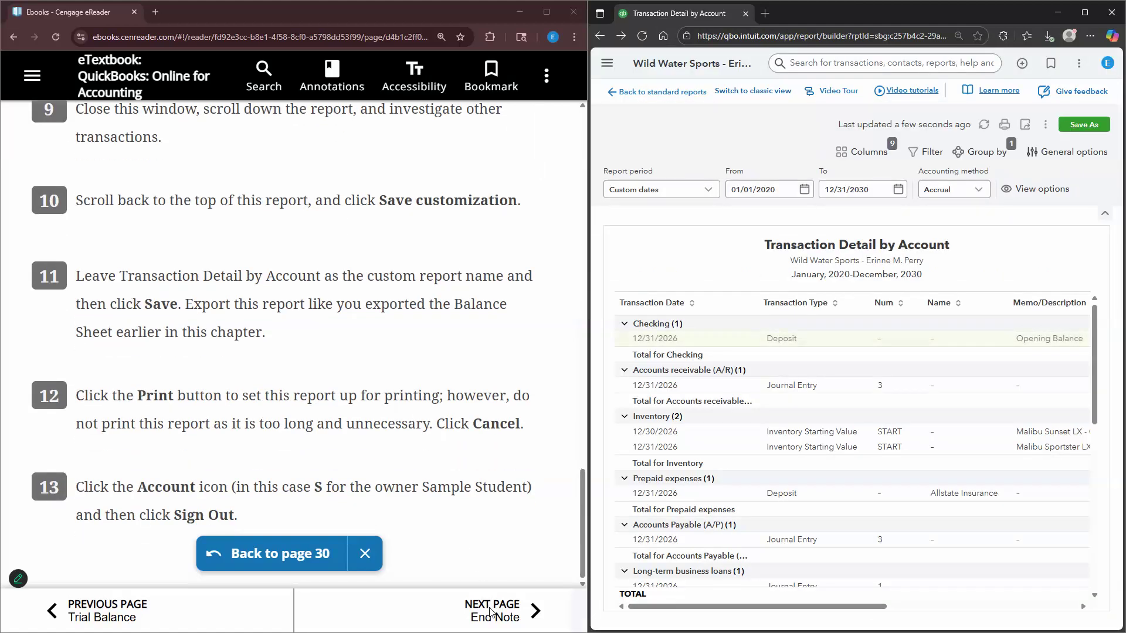
{"action": "left_click", "coordinate": [492, 612]}
{"action": "key", "text": "Tab"}
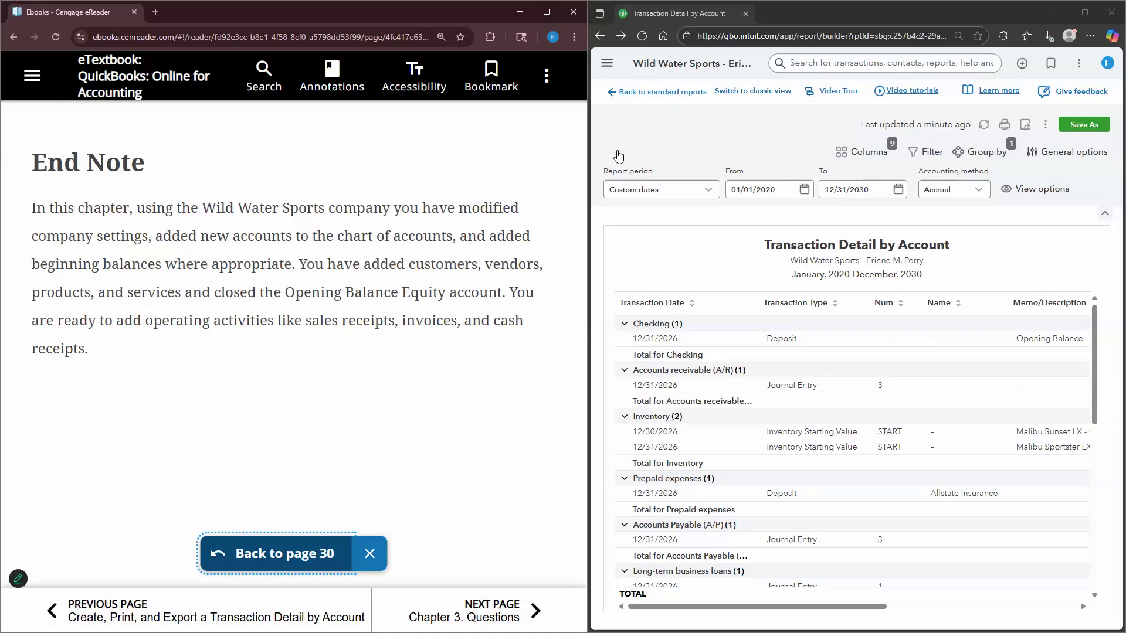
- From the maximized dashboard, use the gear menu's Switch to go to the previous experience, then back
{"action": "left_click", "coordinate": [608, 64]}
{"action": "left_click", "coordinate": [634, 153]}
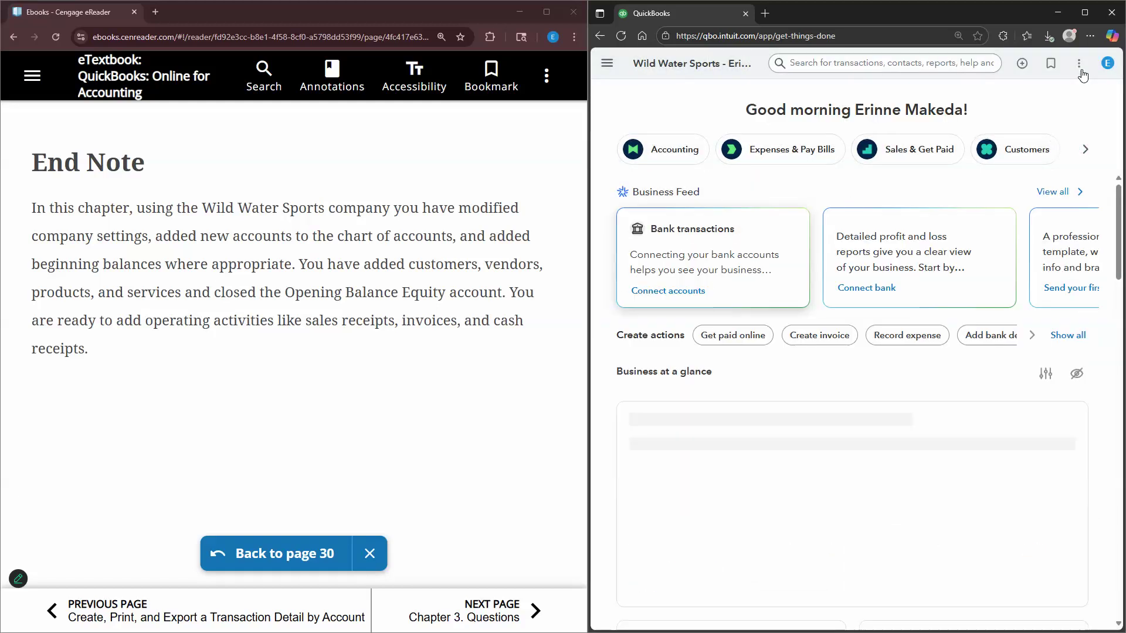
{"action": "left_click", "coordinate": [1085, 12]}
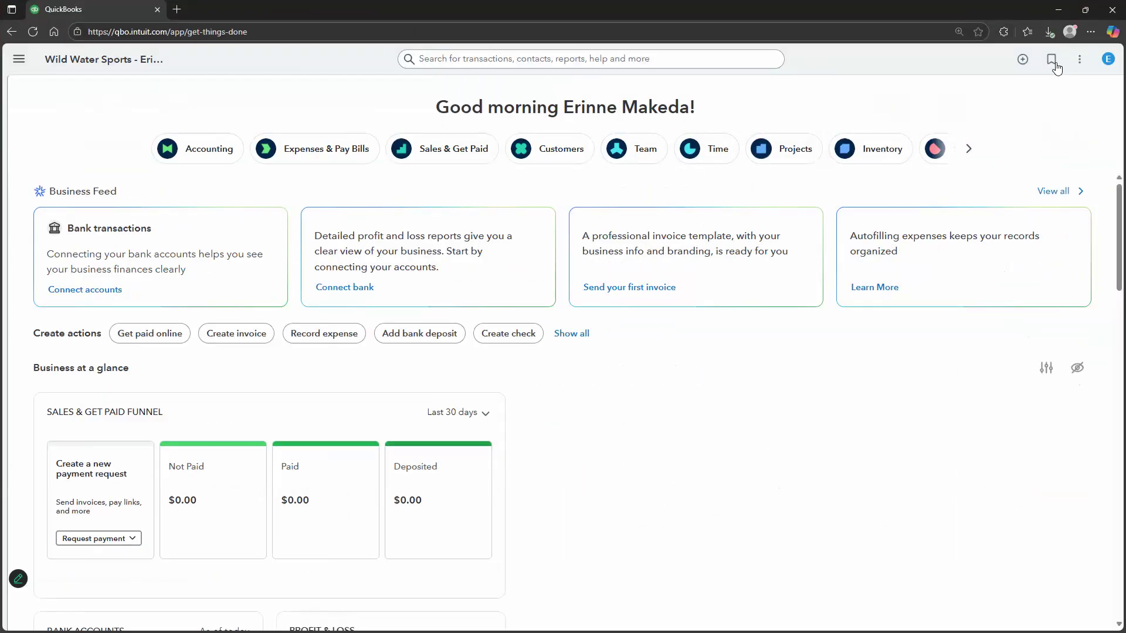
{"action": "left_click", "coordinate": [1052, 61]}
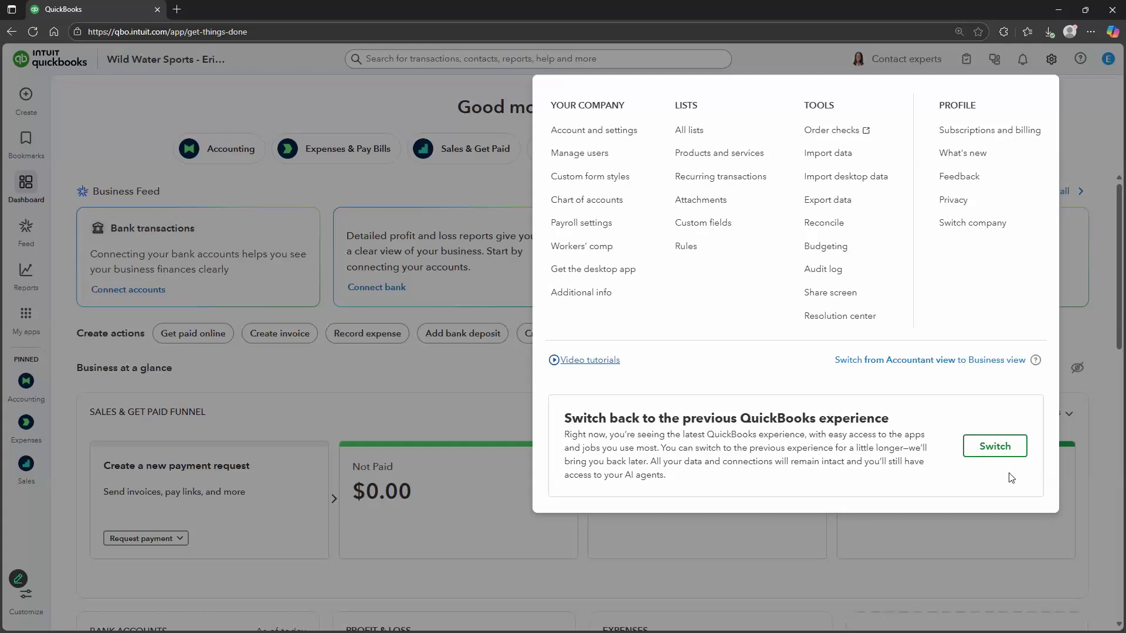
{"action": "left_click", "coordinate": [1001, 447]}
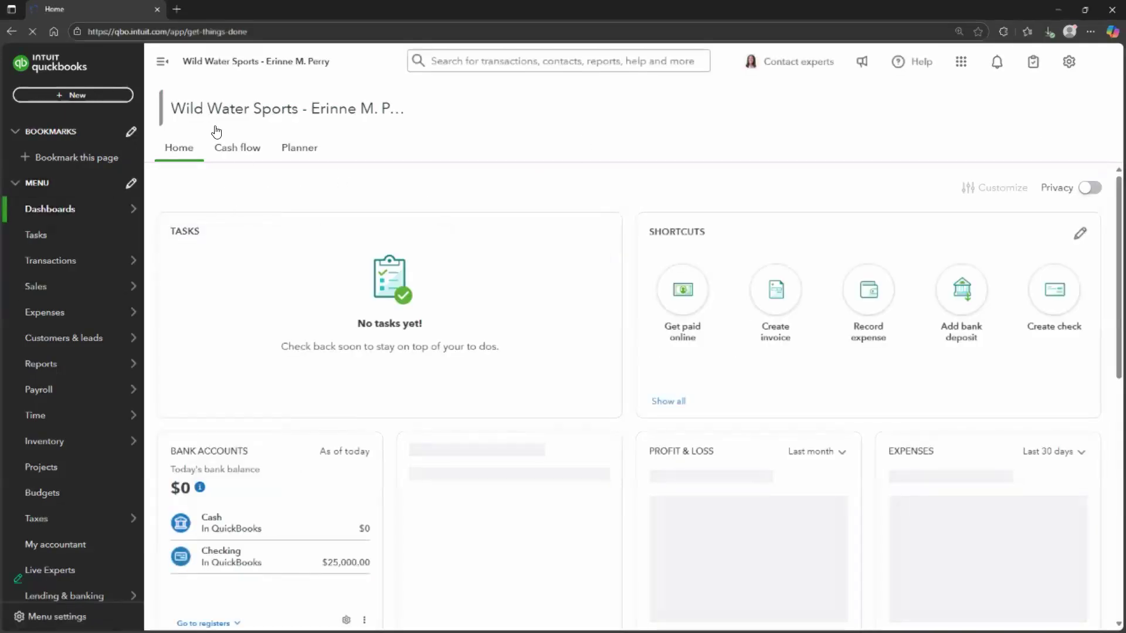
{"action": "left_click", "coordinate": [1068, 62]}
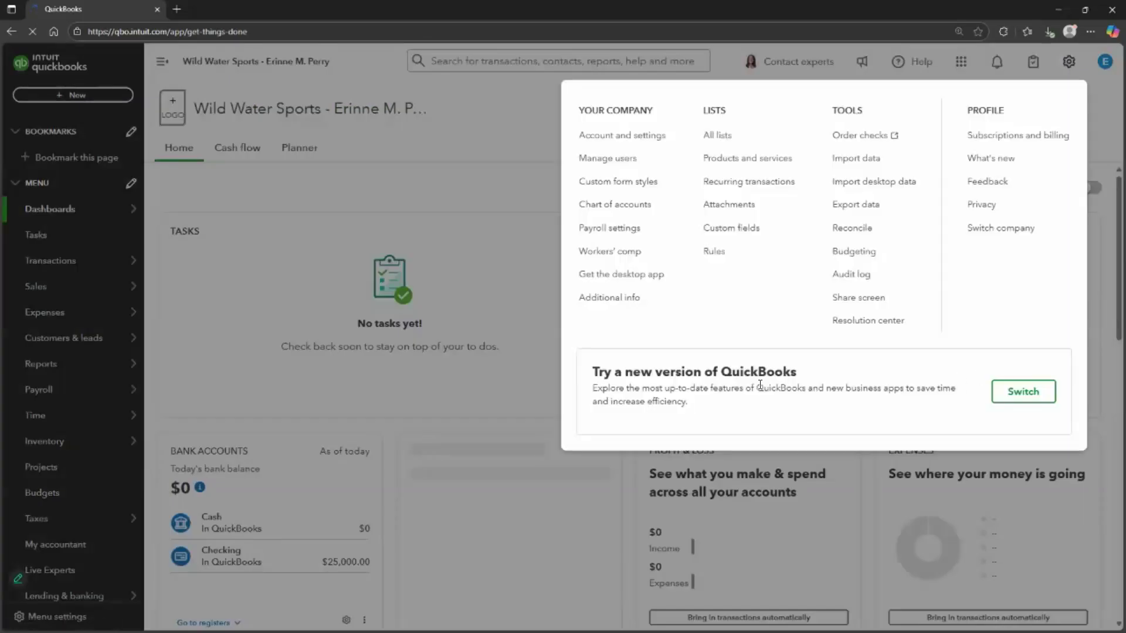
{"action": "left_click", "coordinate": [1028, 454]}
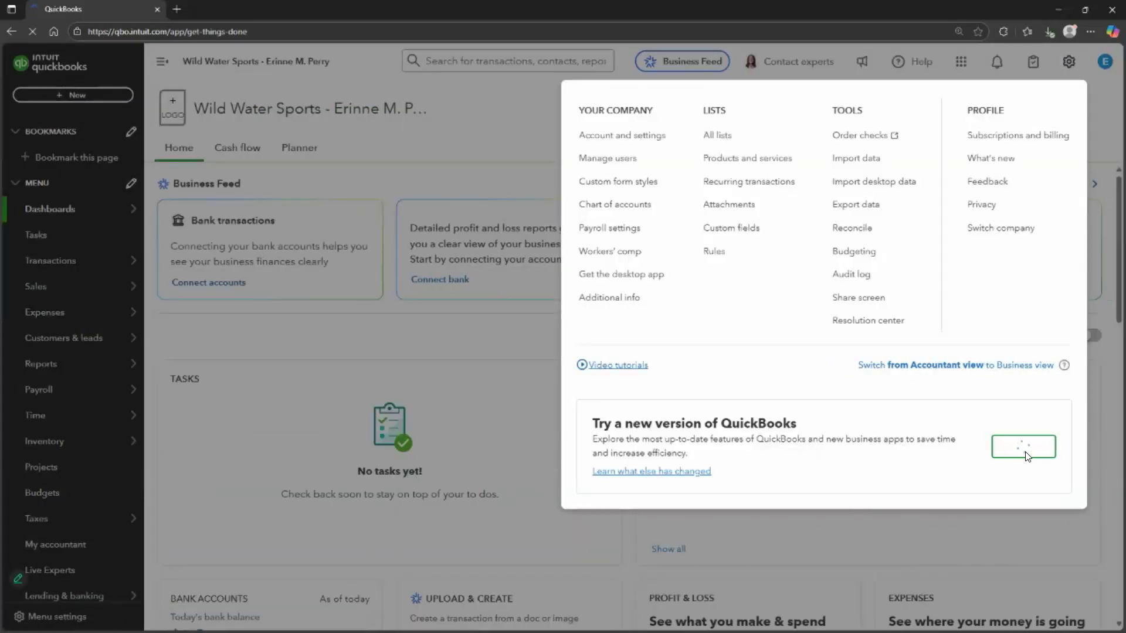